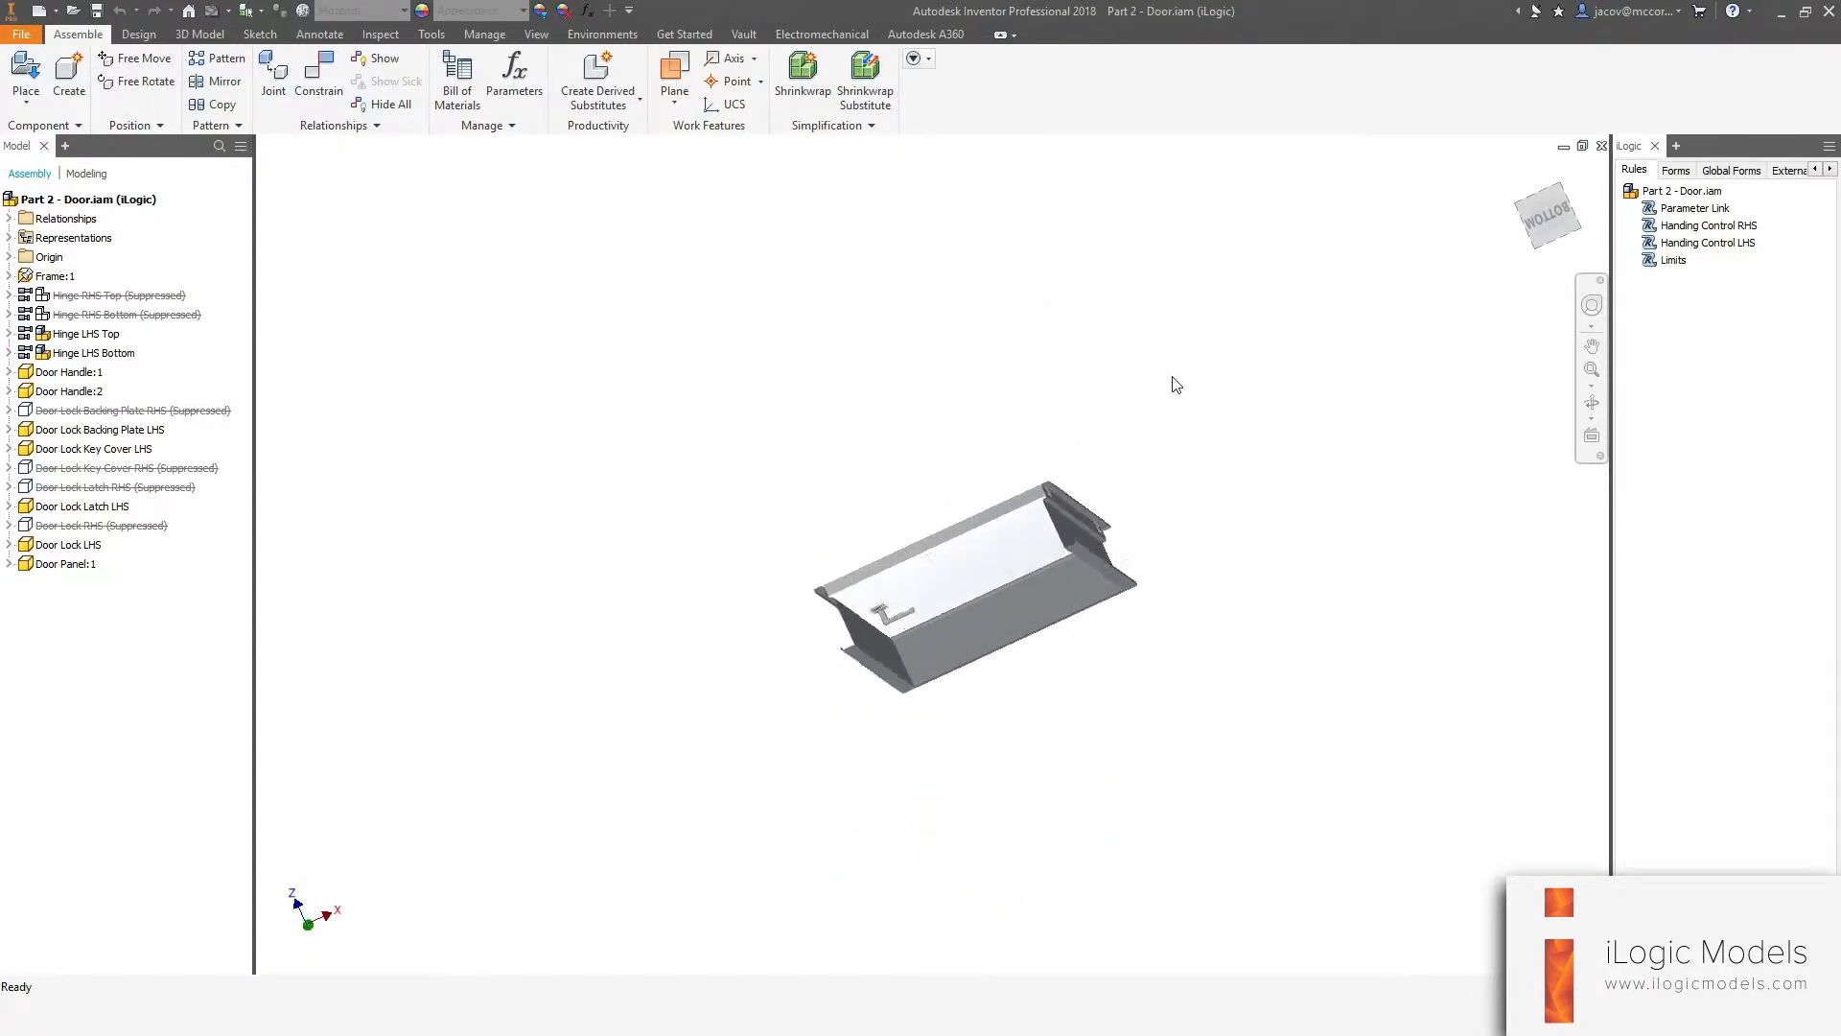
Open the Parameters dialog and review the user parameters for the door assembly, then close it.
left_click(1520, 172)
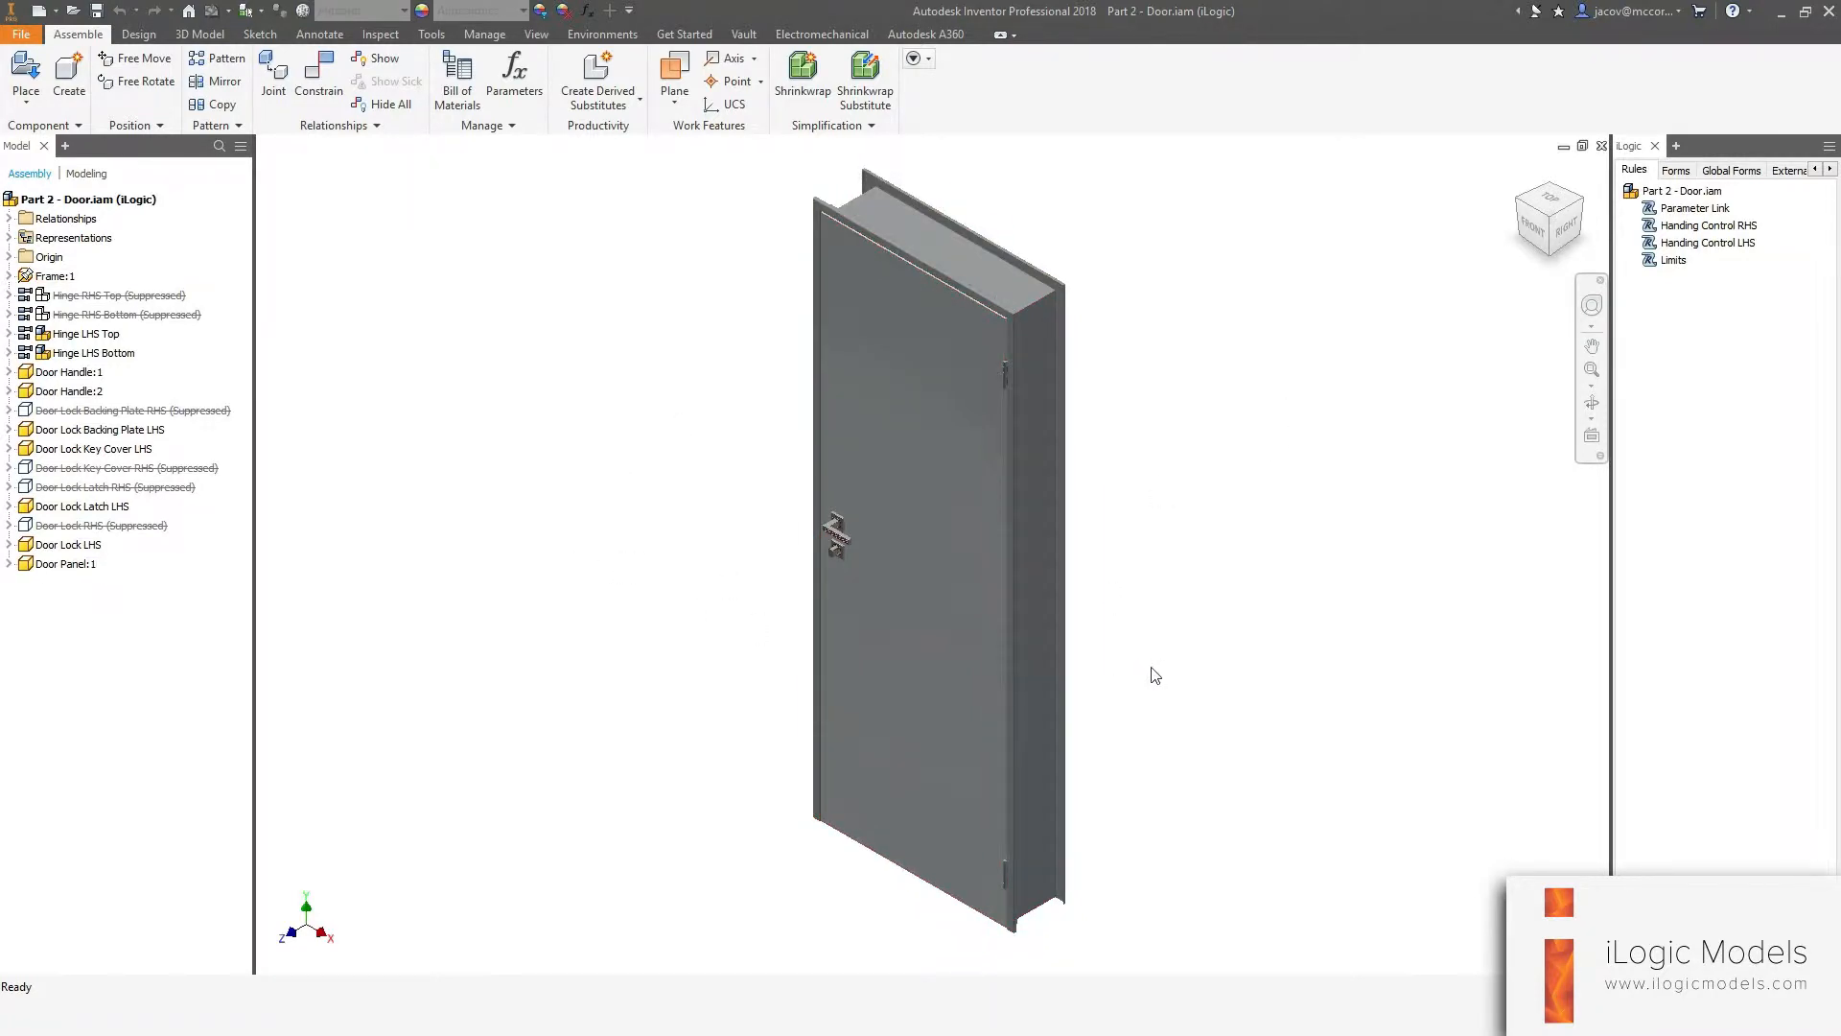
left_click(588, 17)
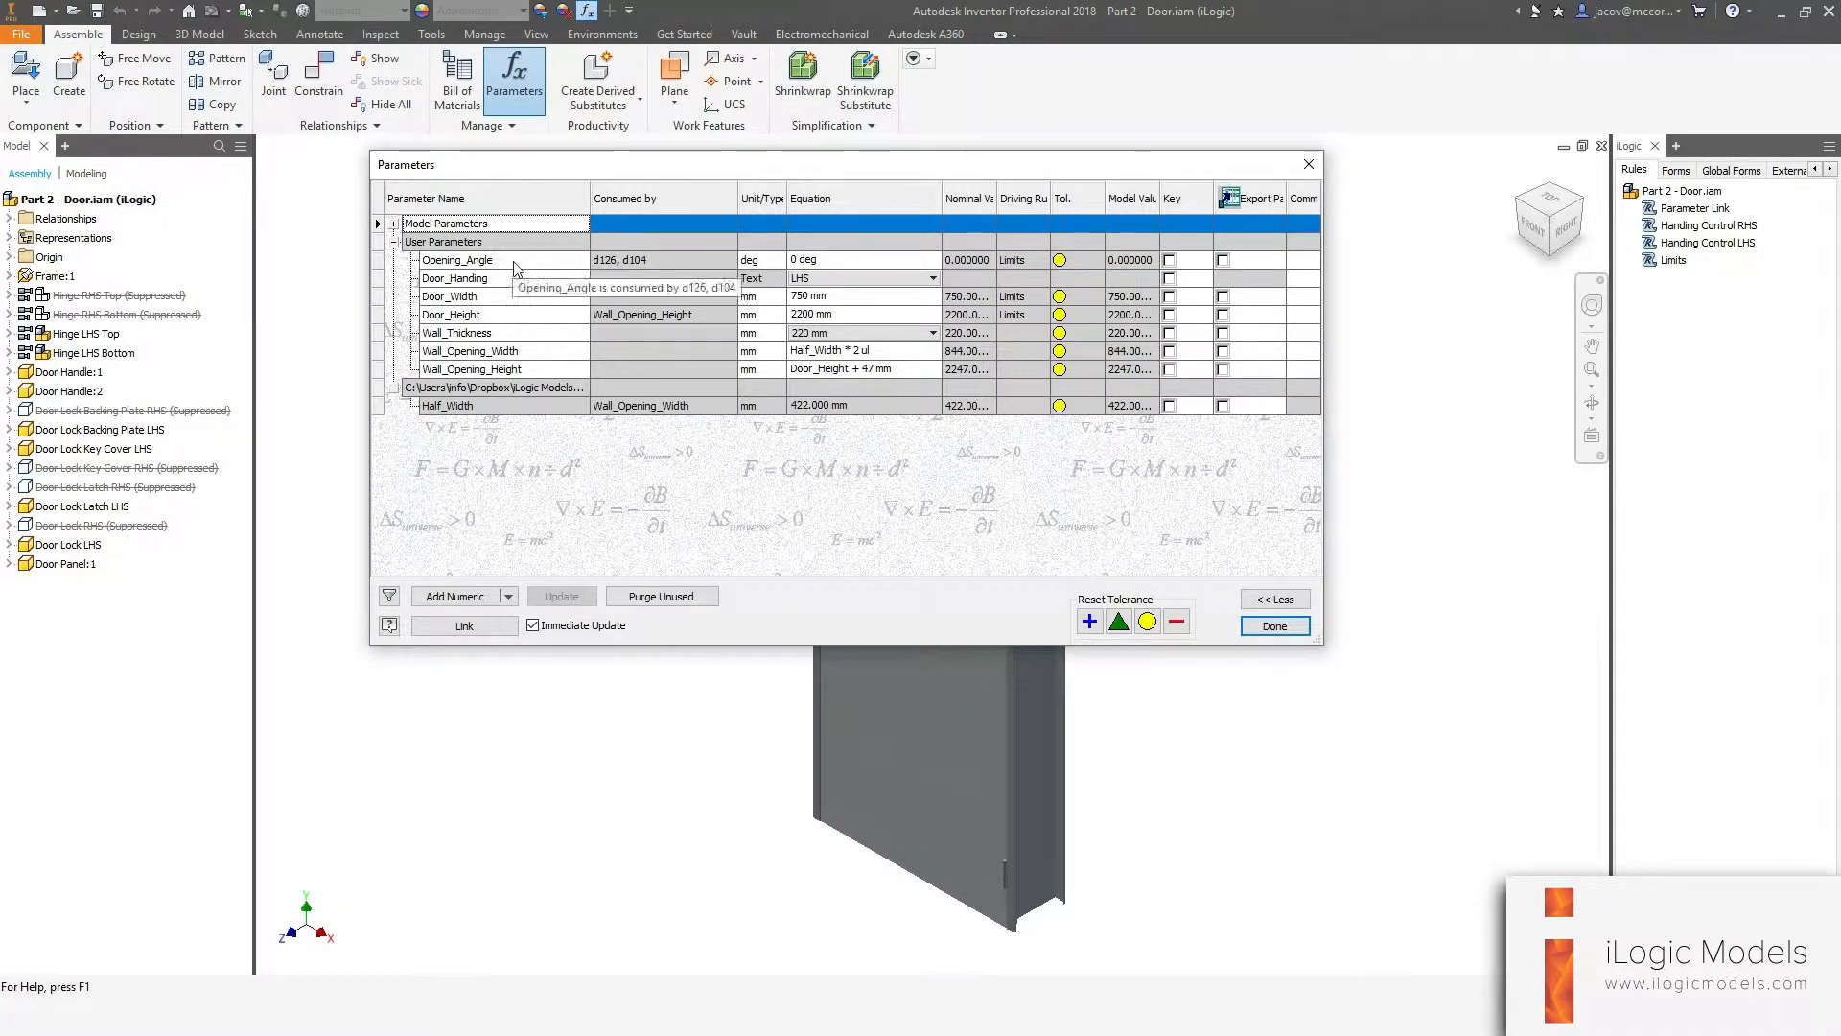
left_click(810, 261)
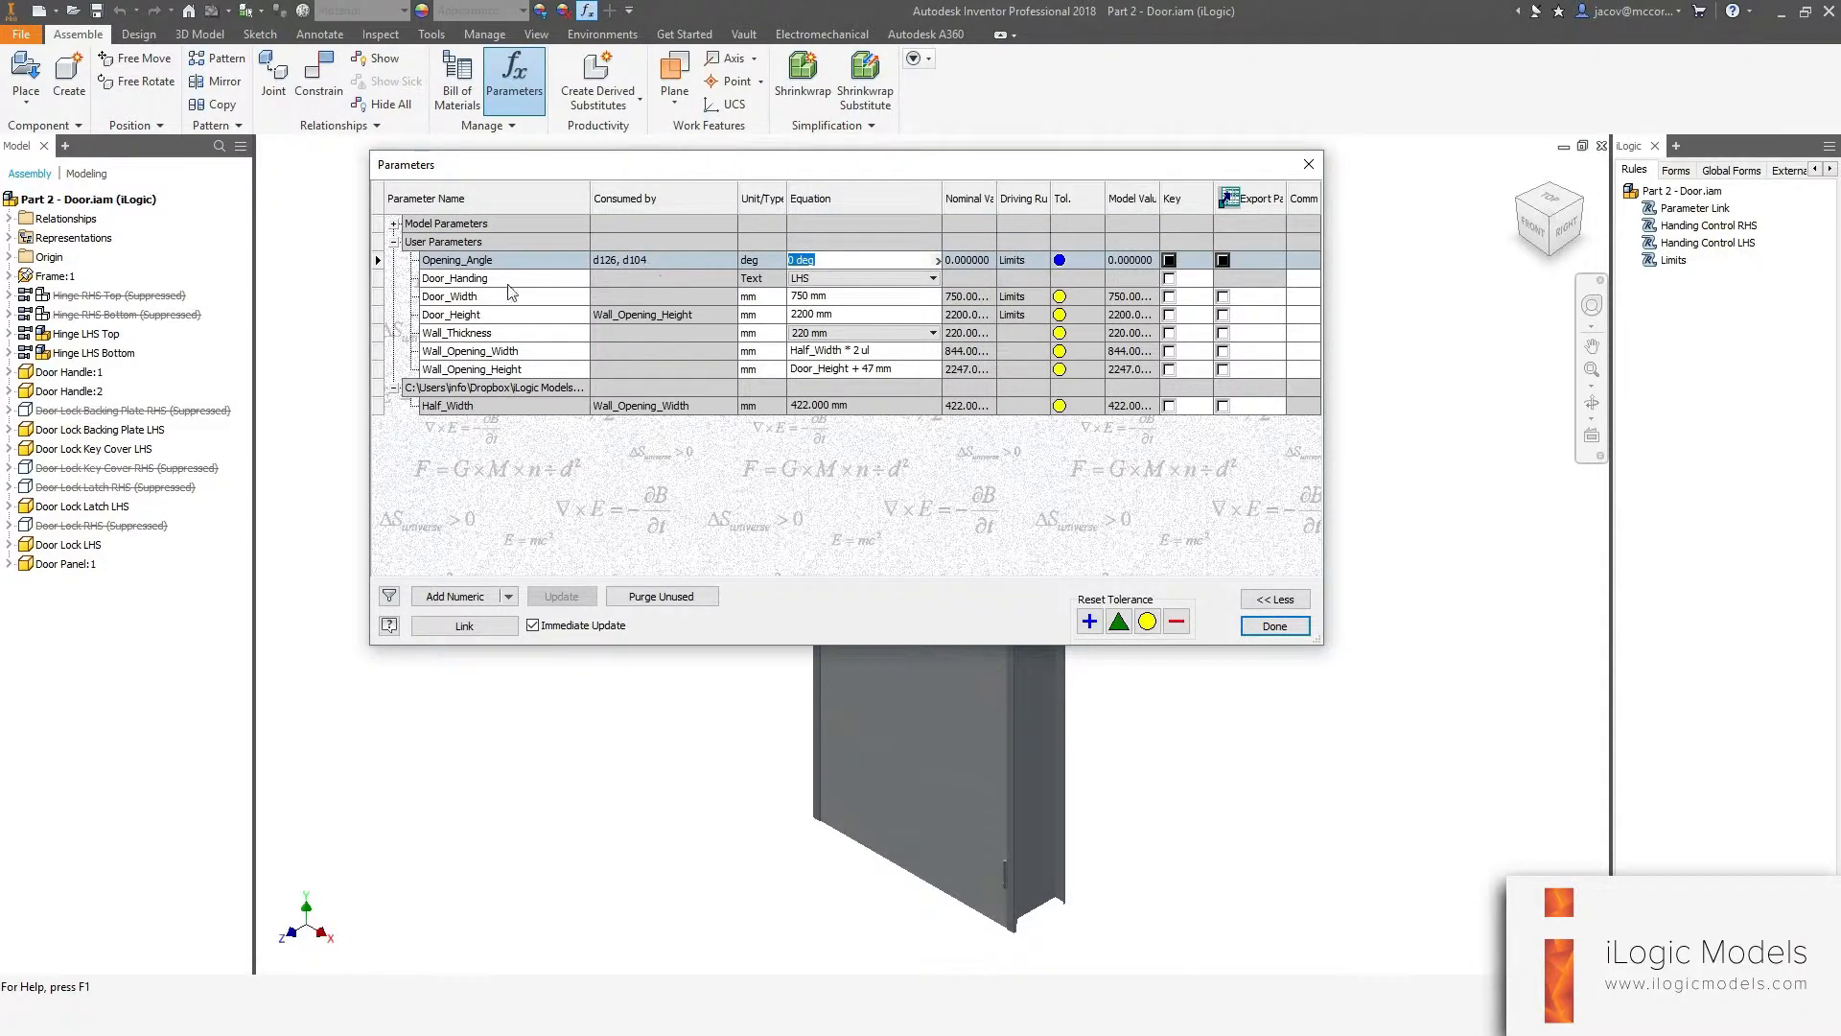
left_click(482, 278)
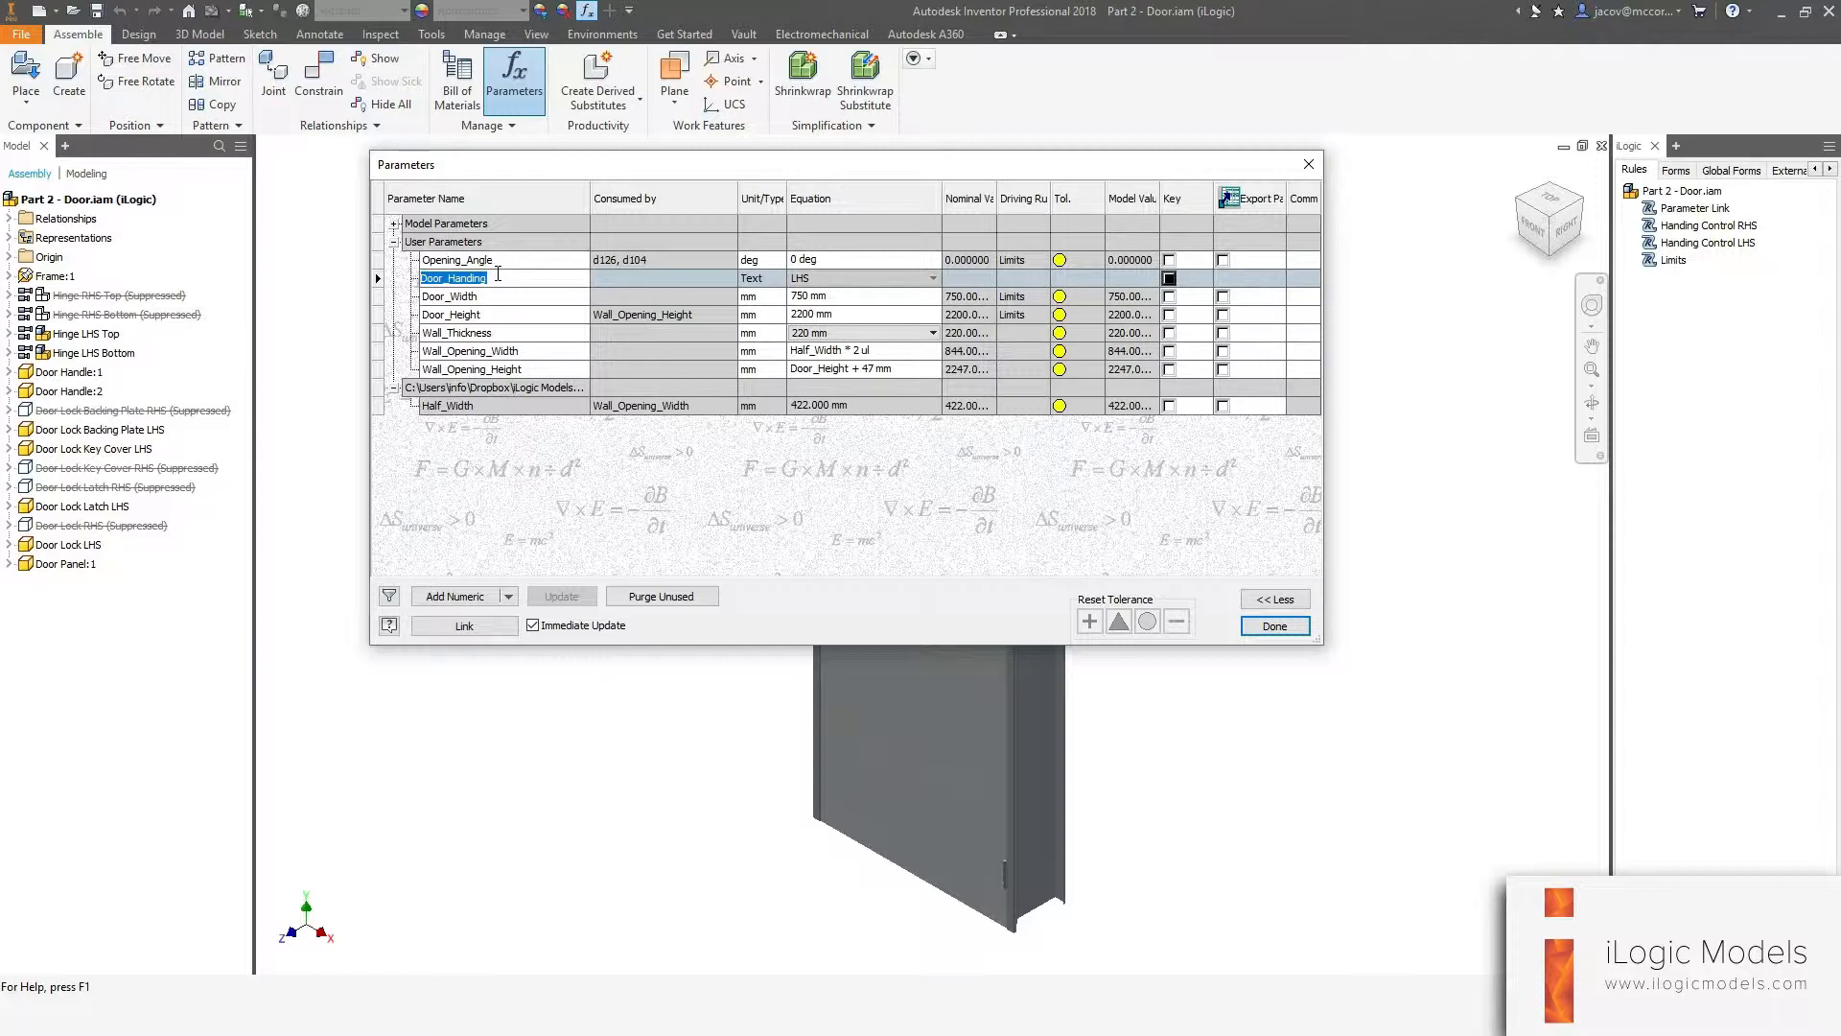
left_click(478, 299)
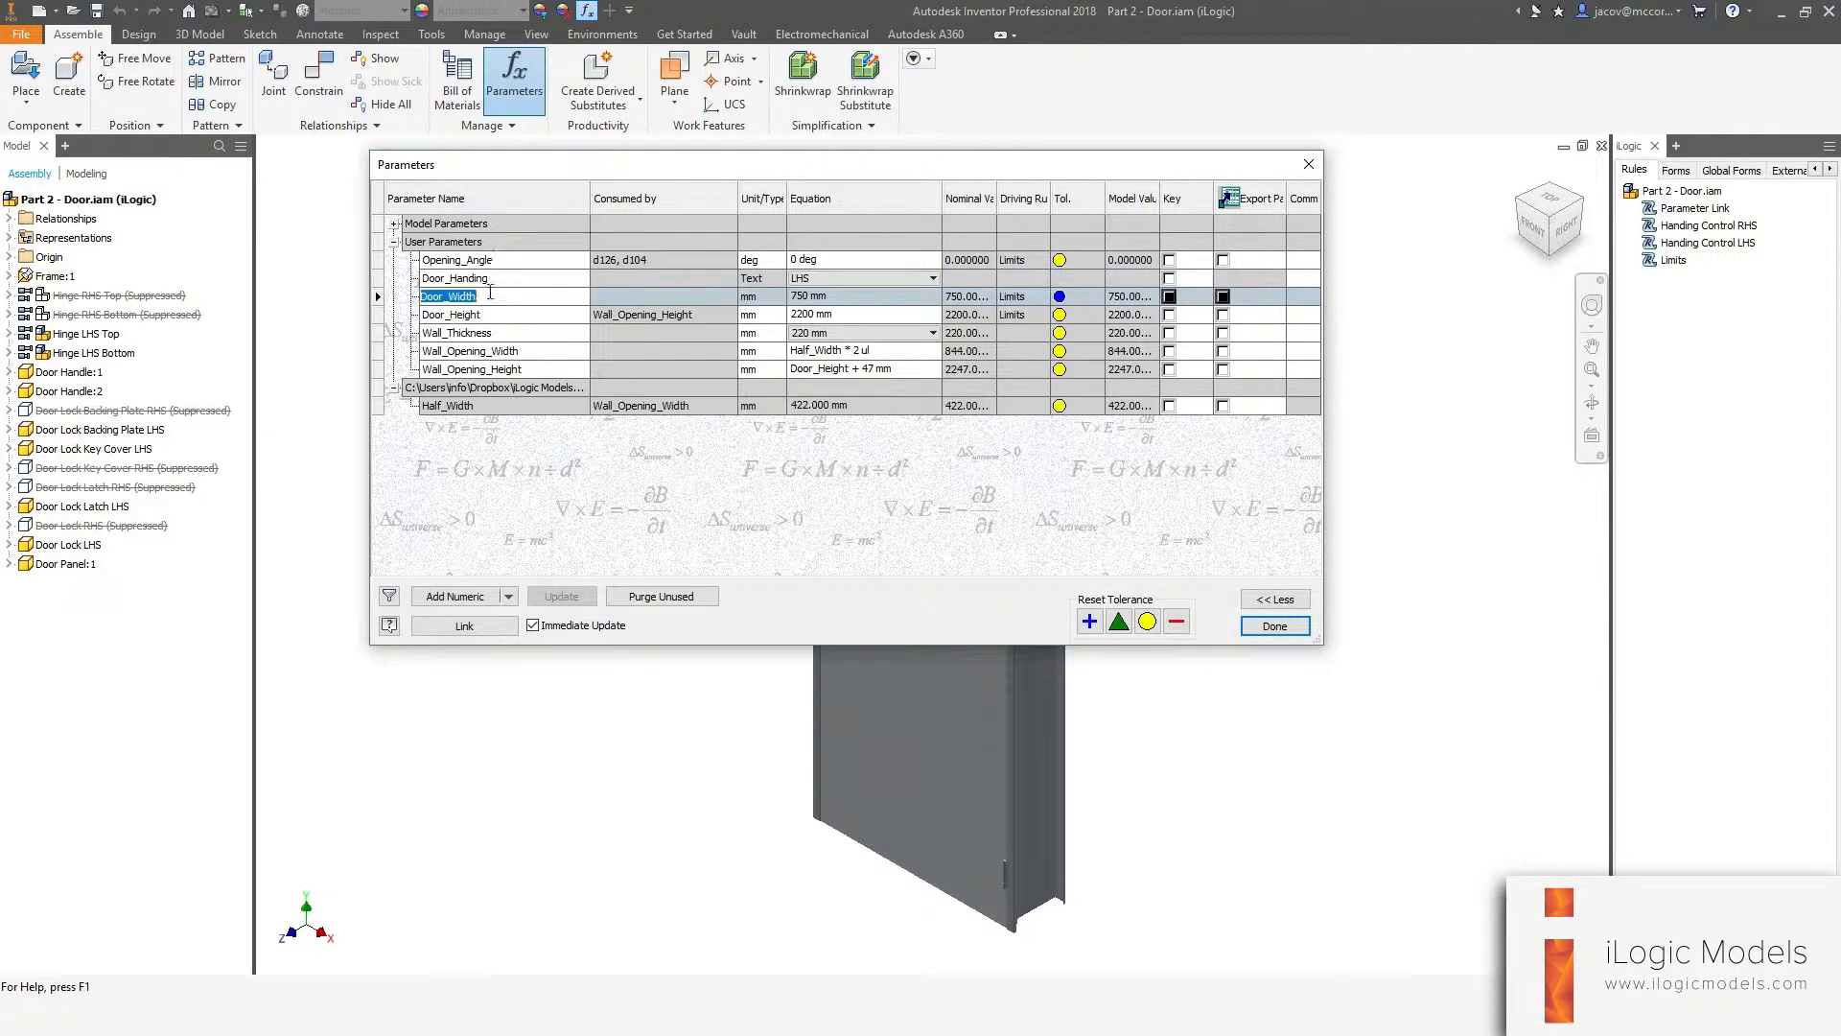
left_click(485, 316)
left_click(507, 335)
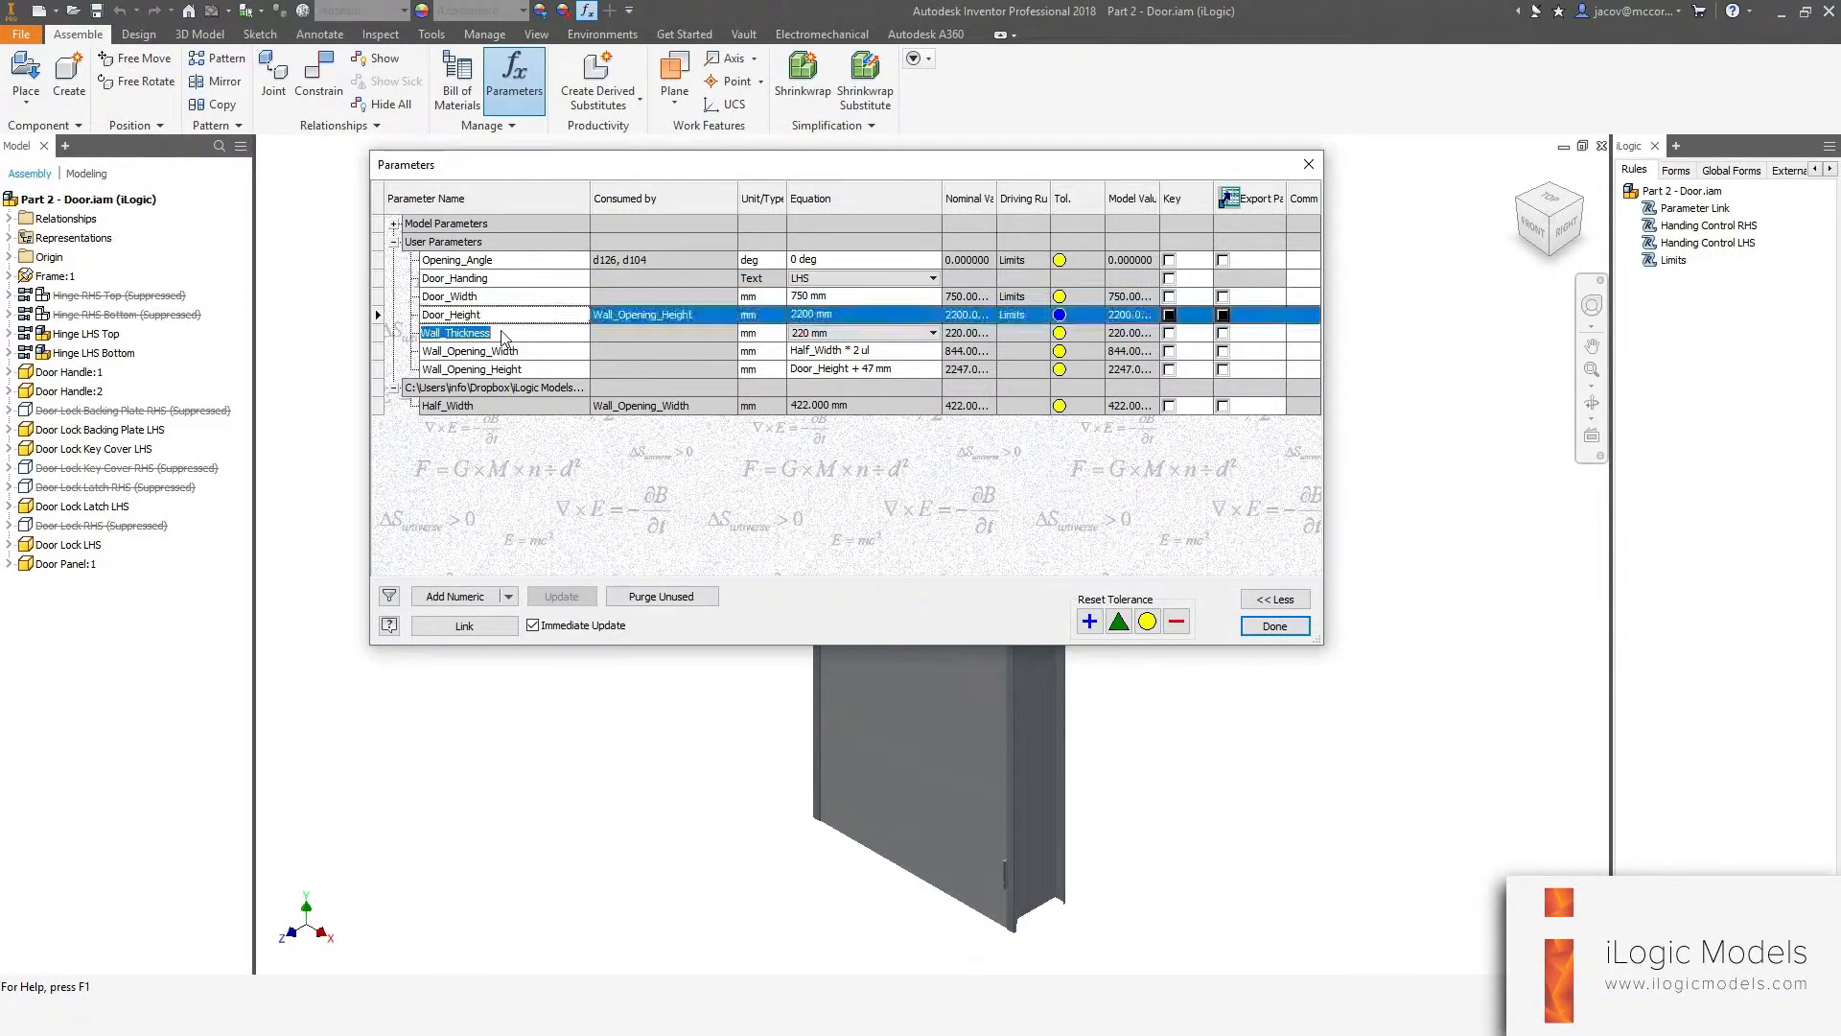
left_click(515, 351)
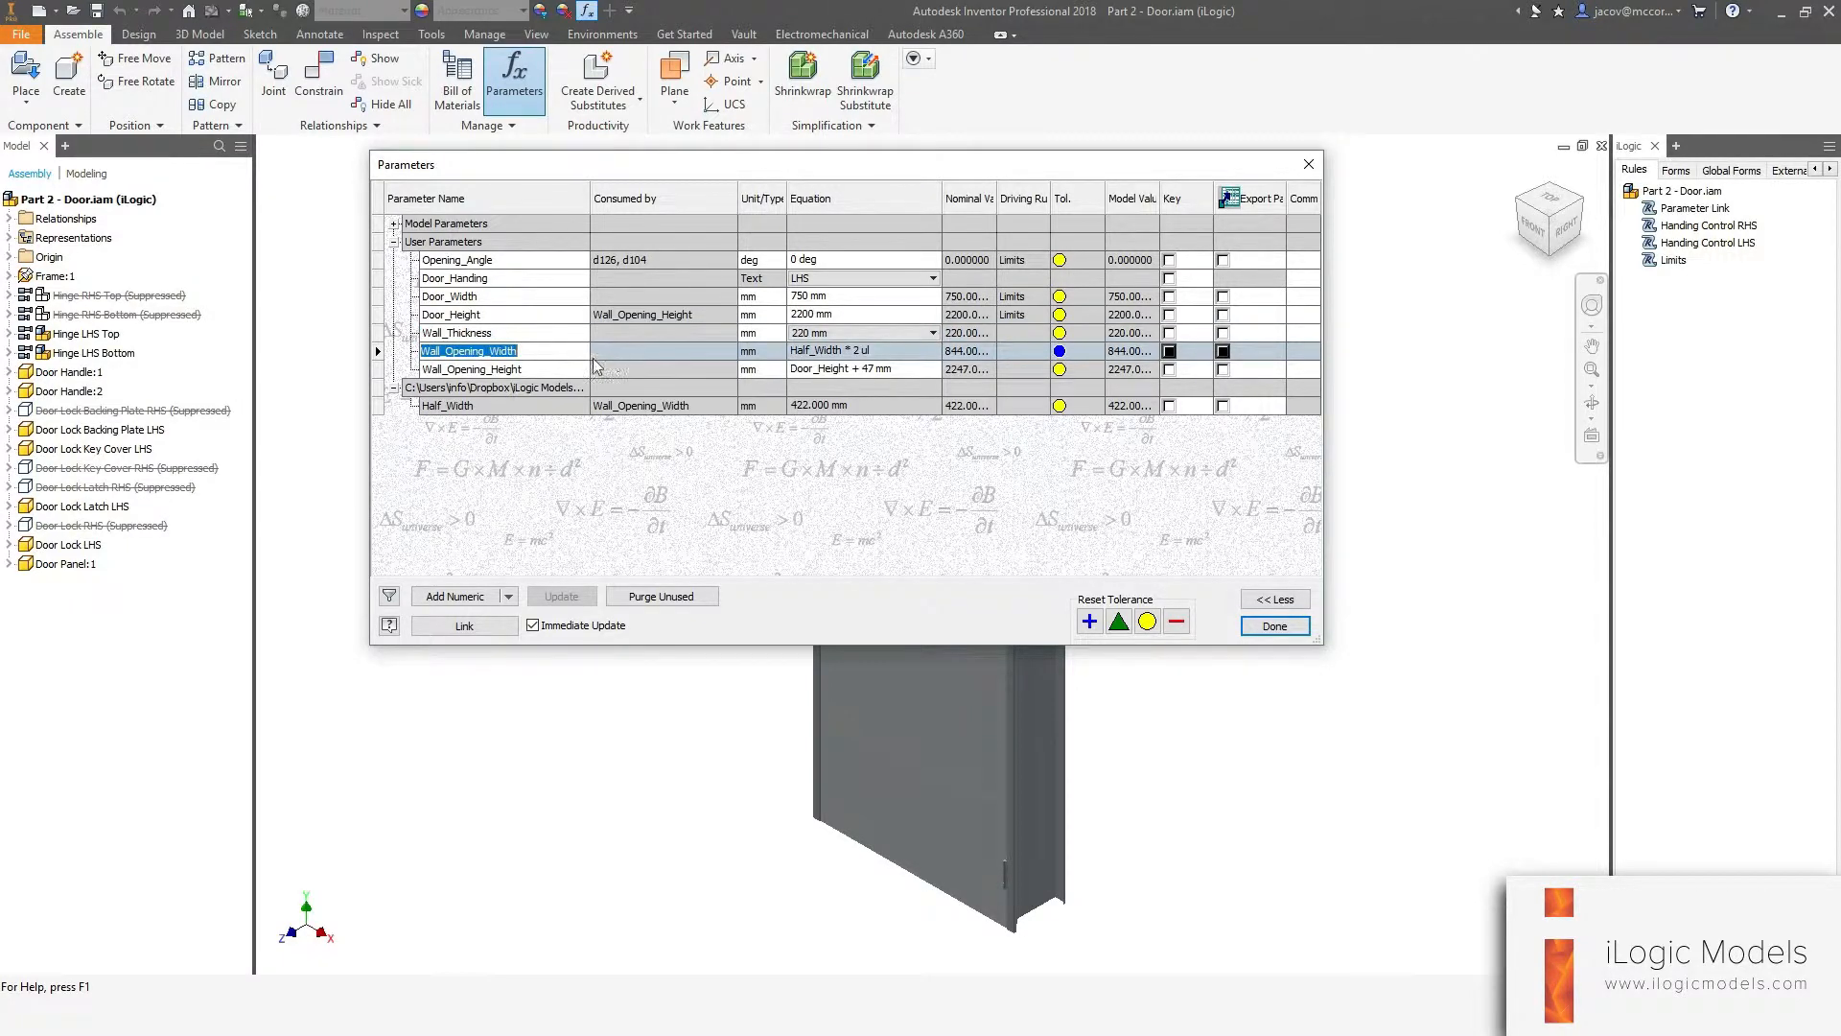
left_click(551, 372)
left_click(537, 355)
left_click(526, 370)
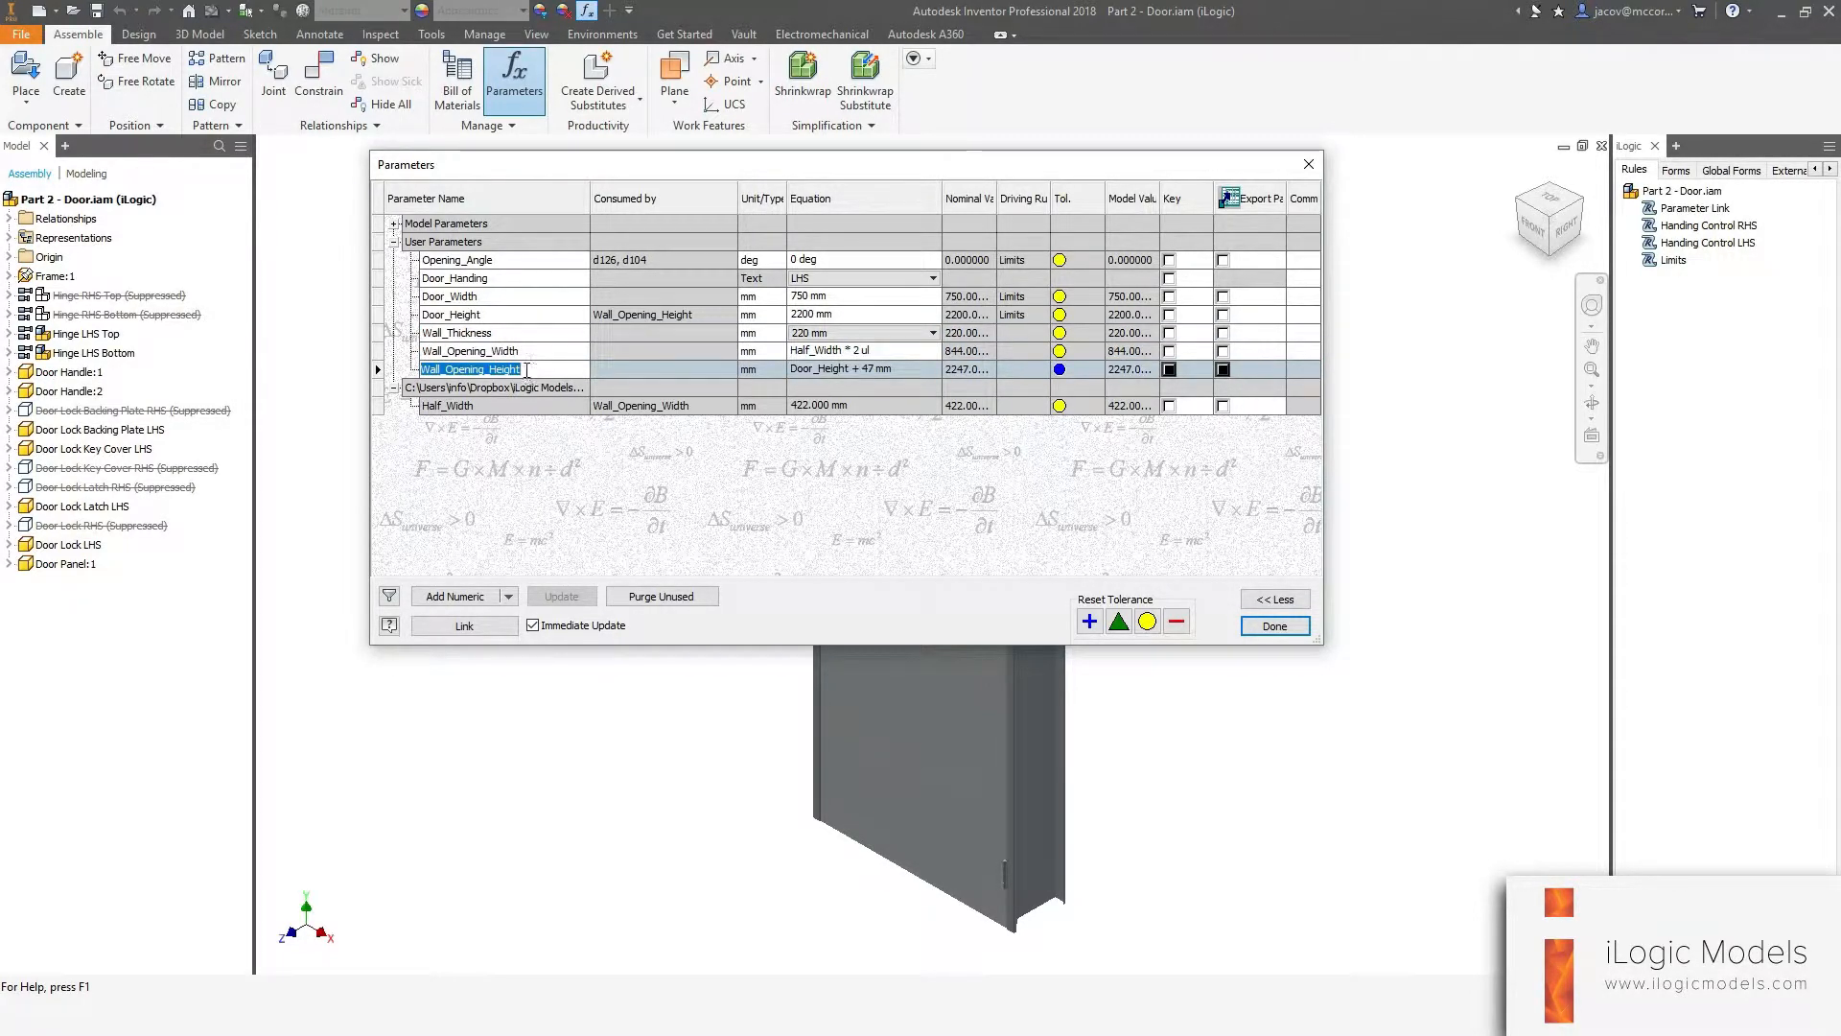
left_click(1275, 625)
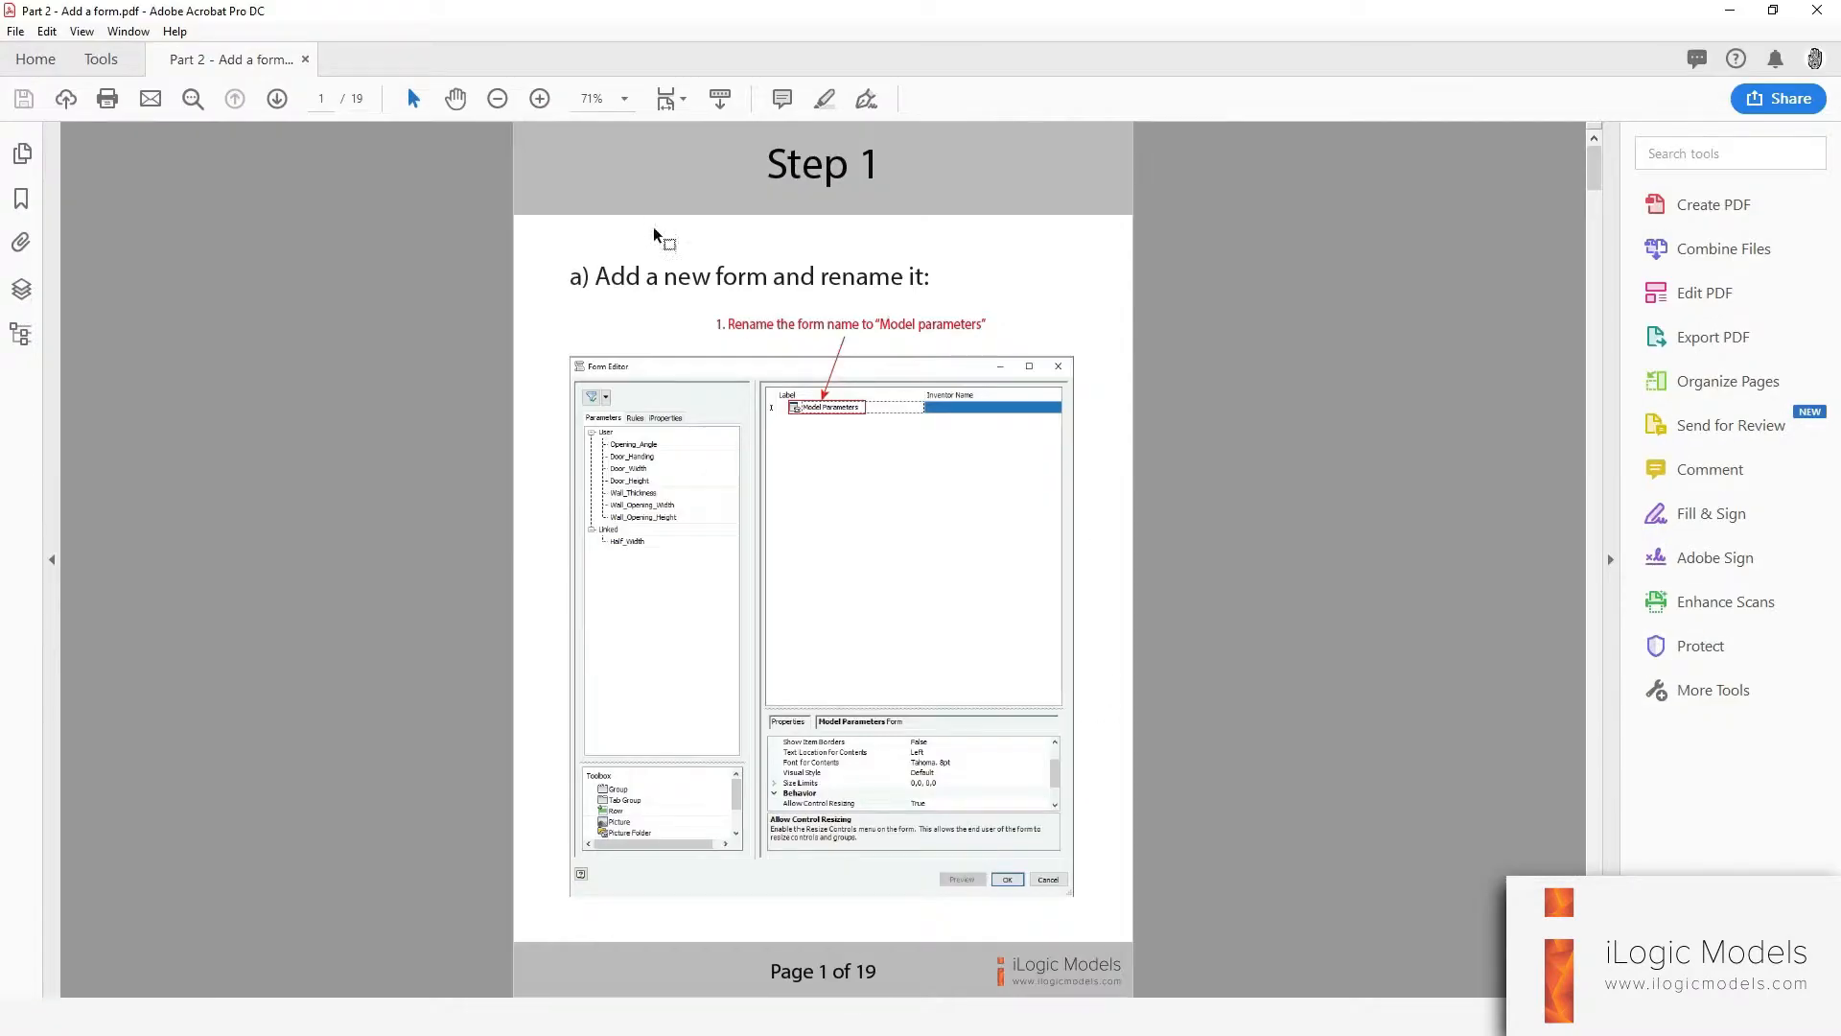
Switch to Adobe Acrobat and scroll through the Part 2 - Add a form PDF instructions.
scroll(849, 316, "down", 2, "ctrl")
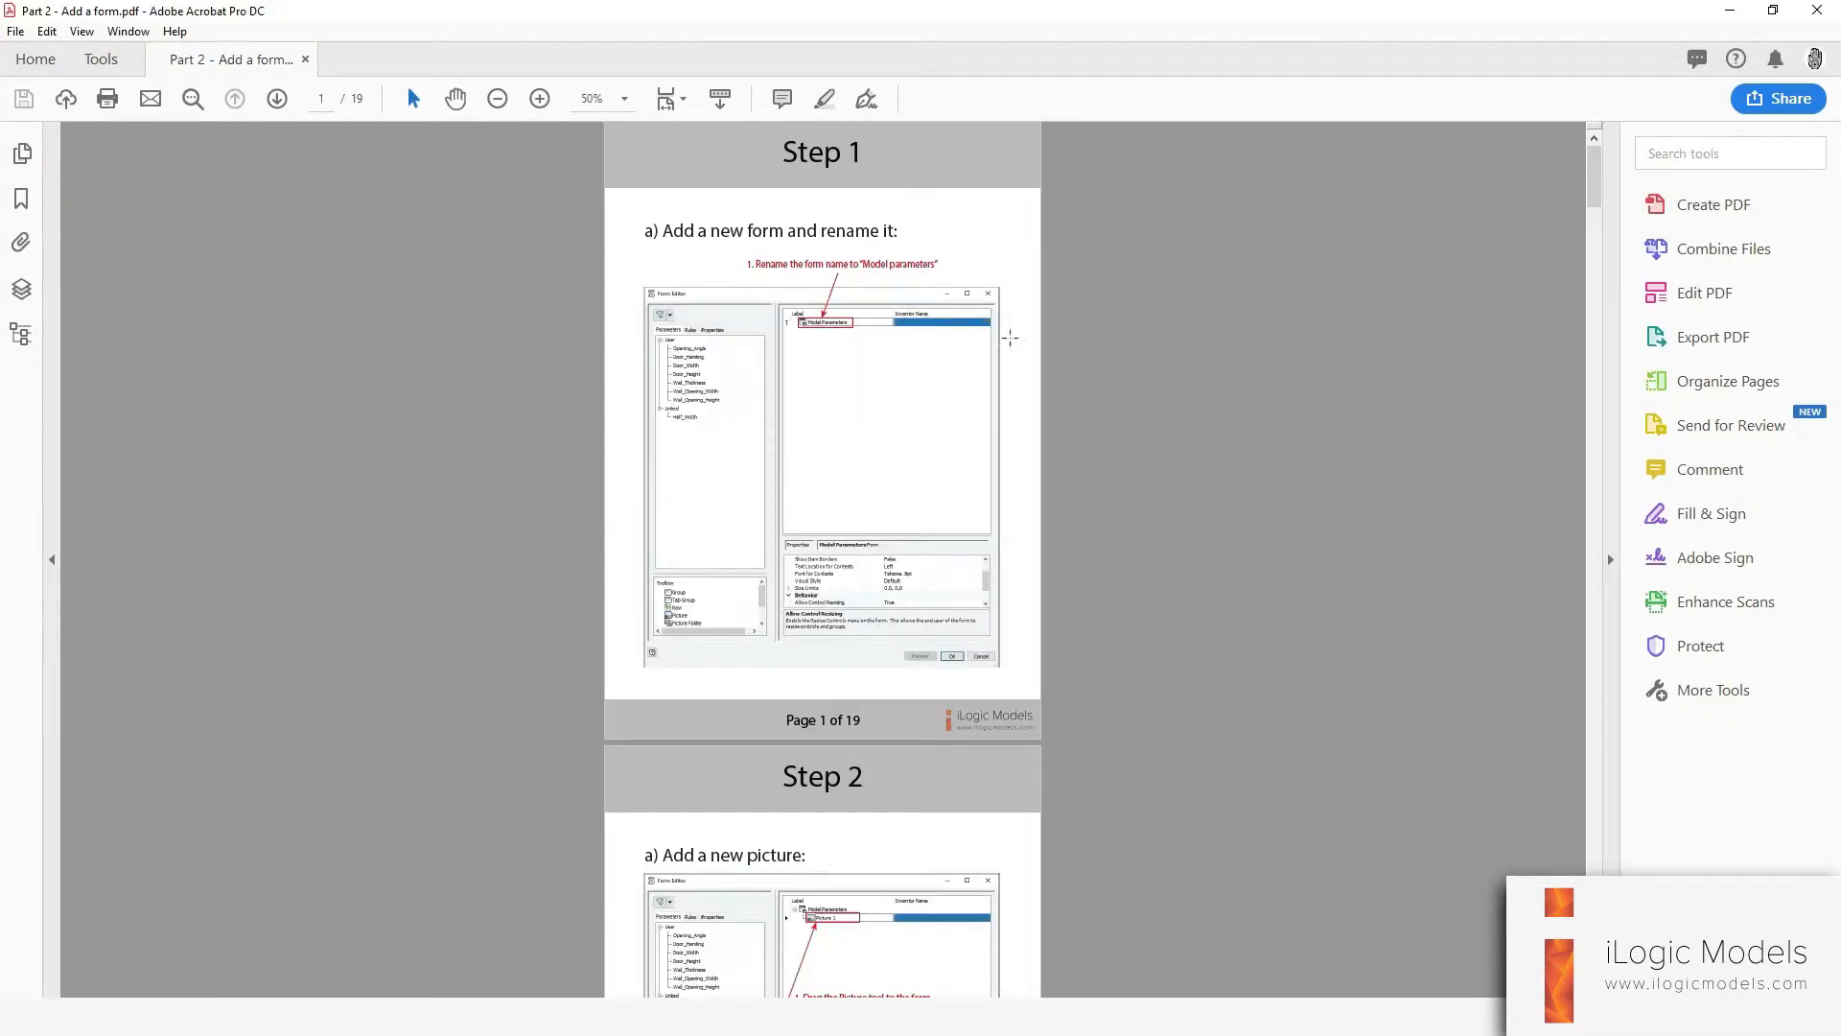
scroll(1040, 547, "down", 5)
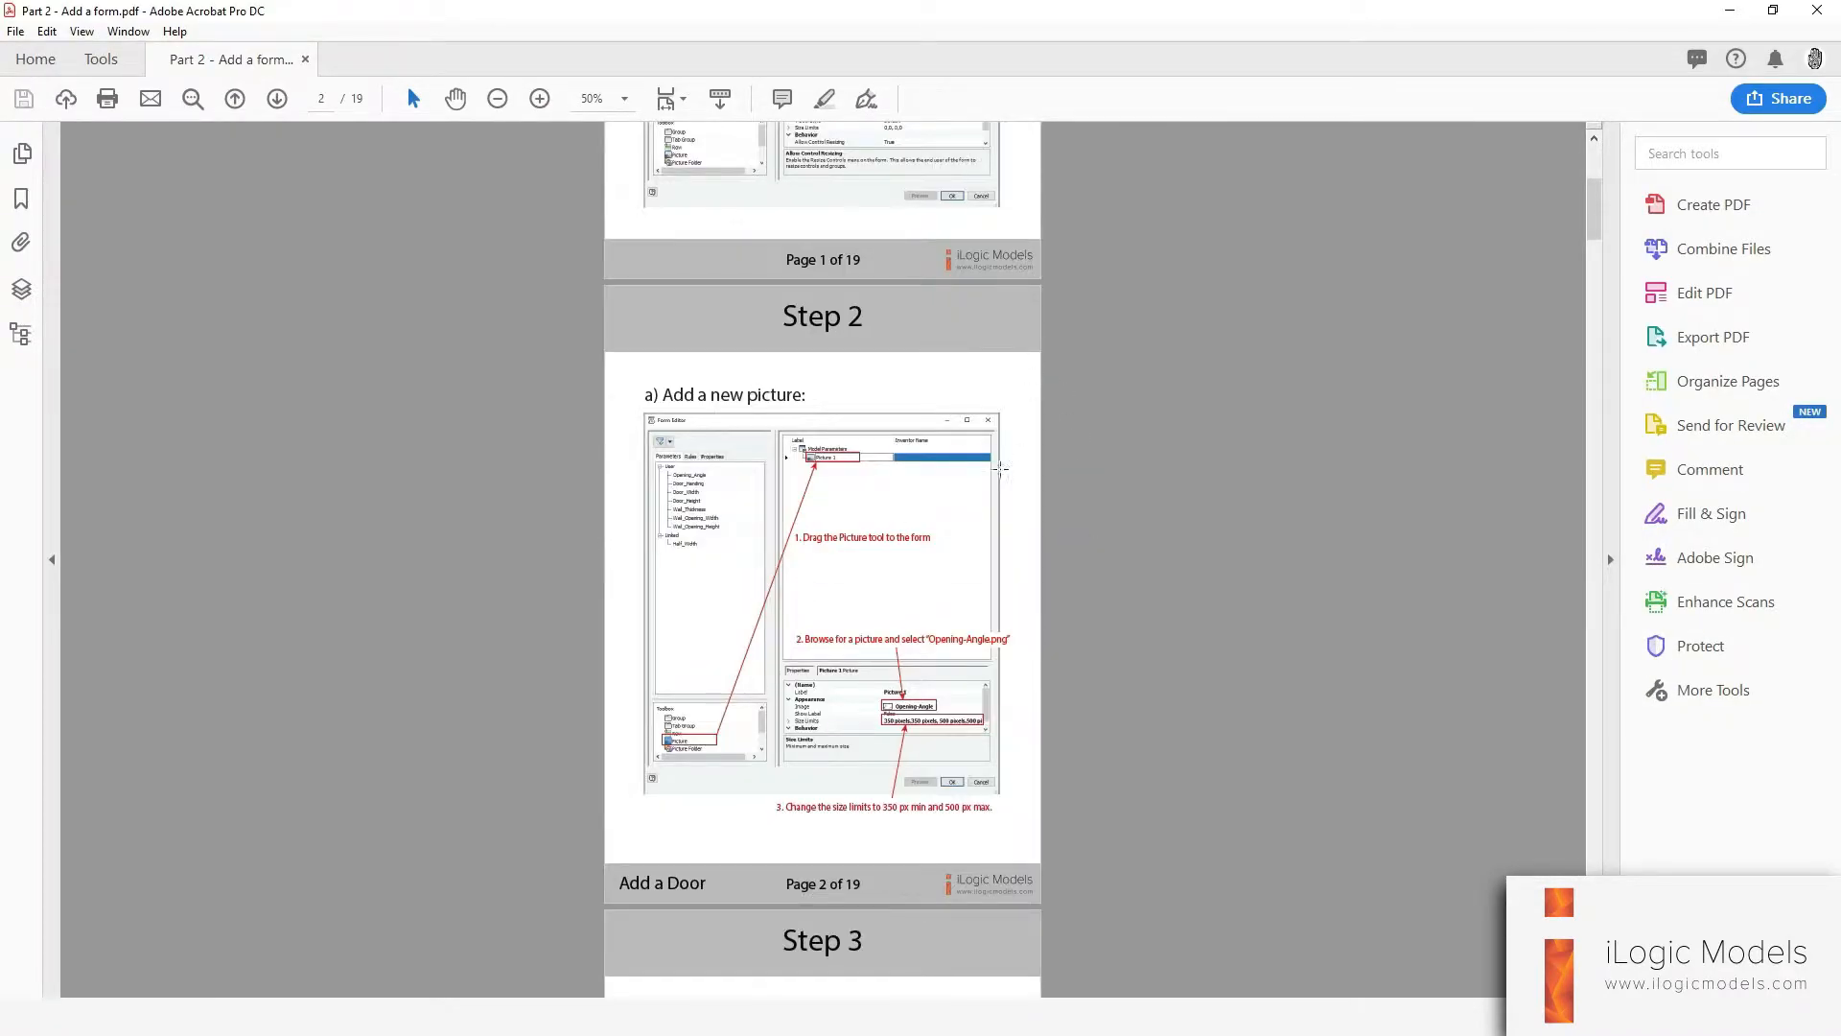
scroll(1077, 560, "down", 8)
scroll(1093, 556, "down", 11)
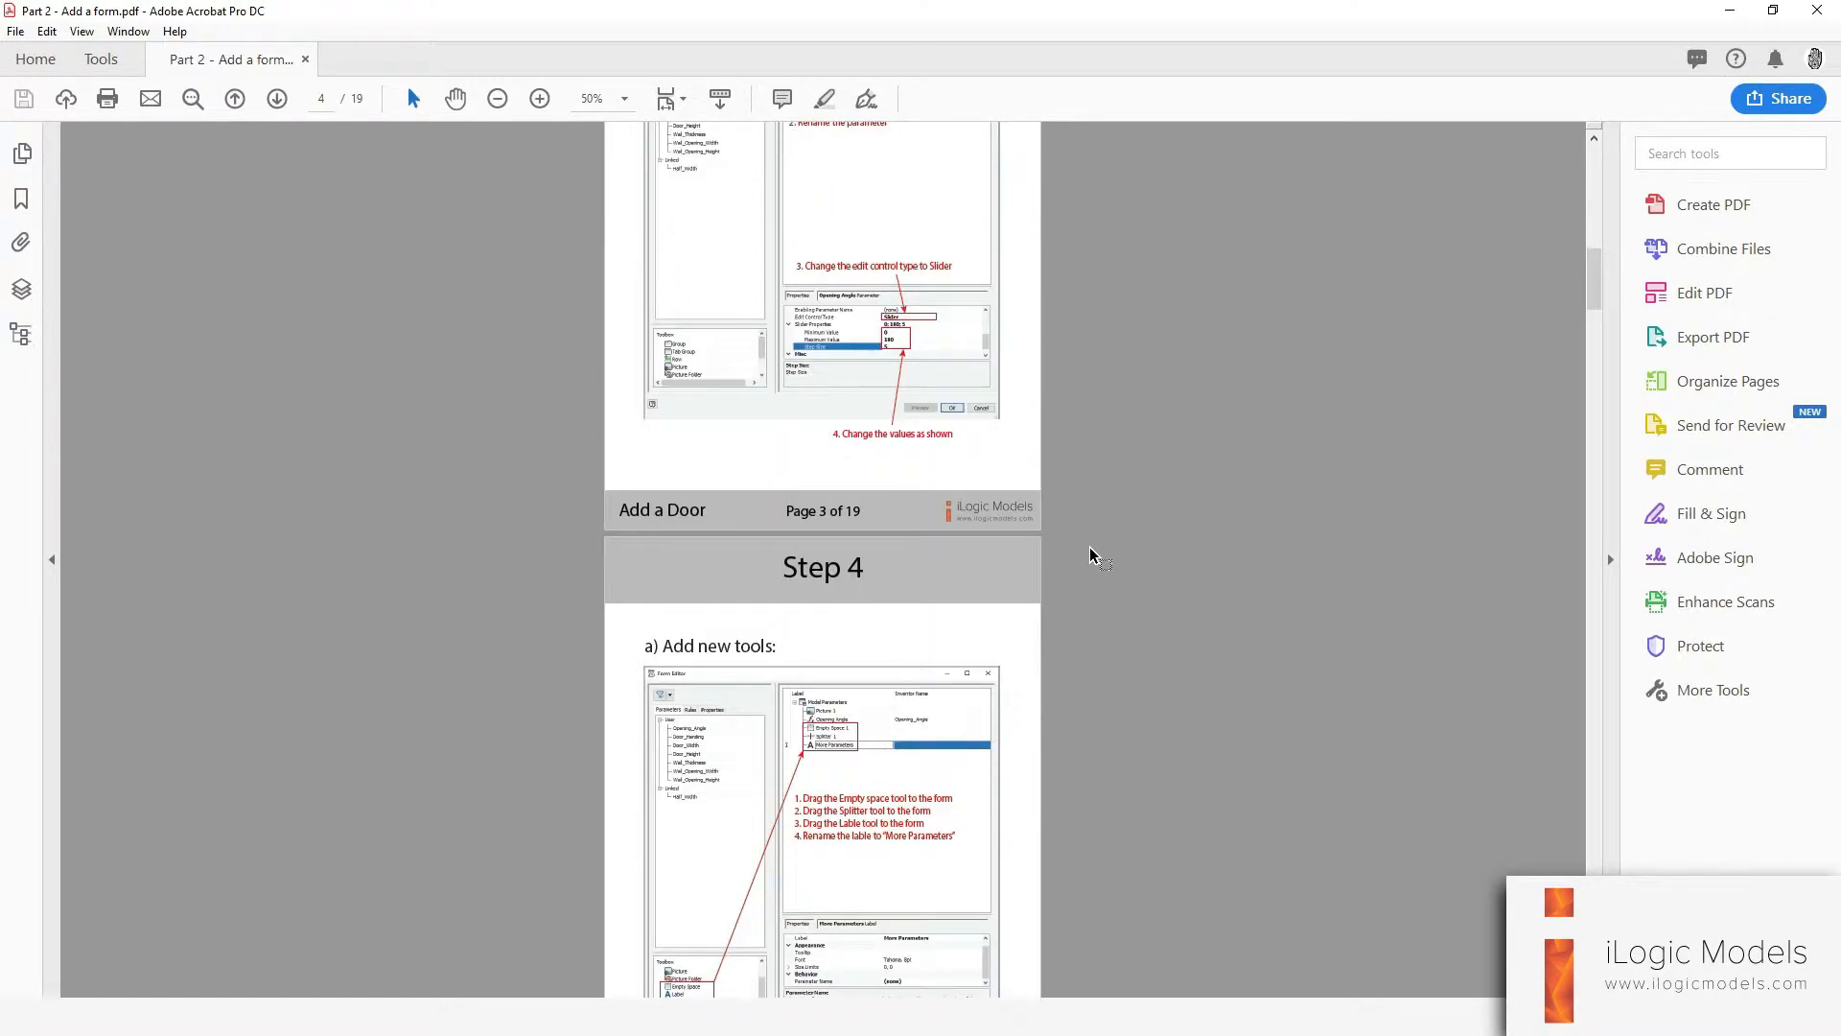
scroll(1108, 489, "down", 11)
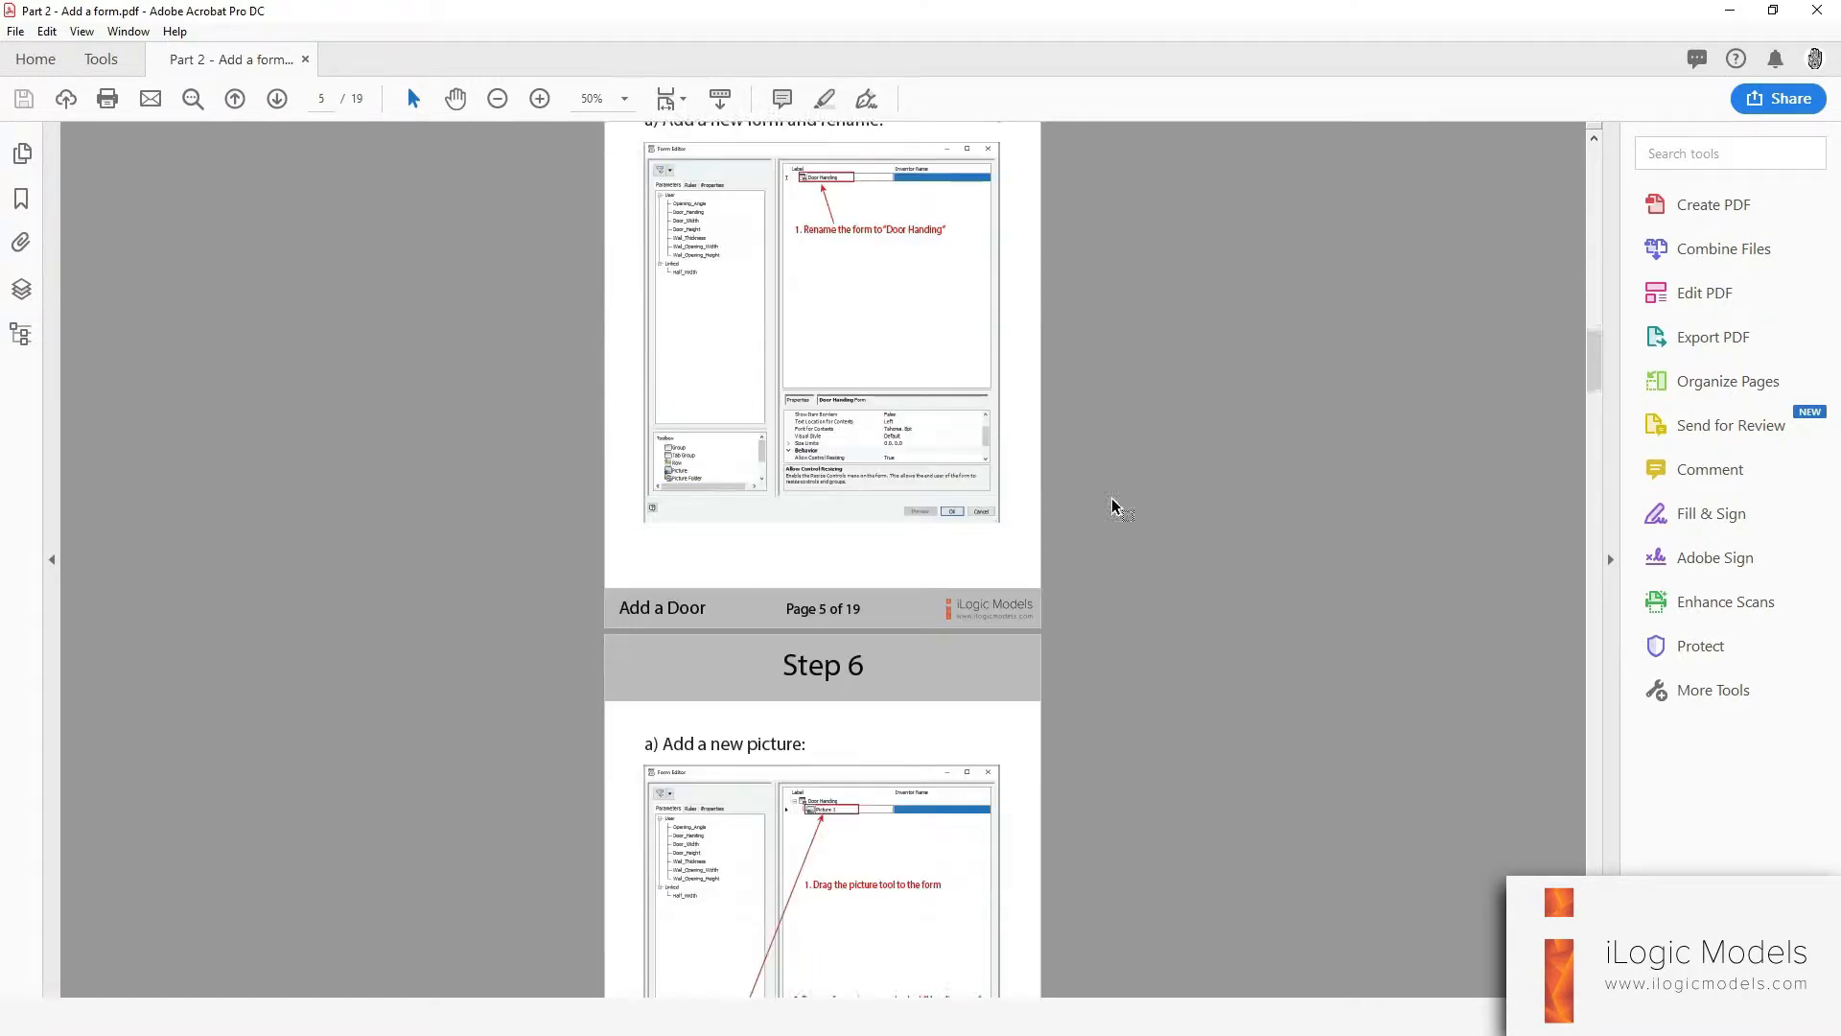
scroll(1135, 530, "down", 18)
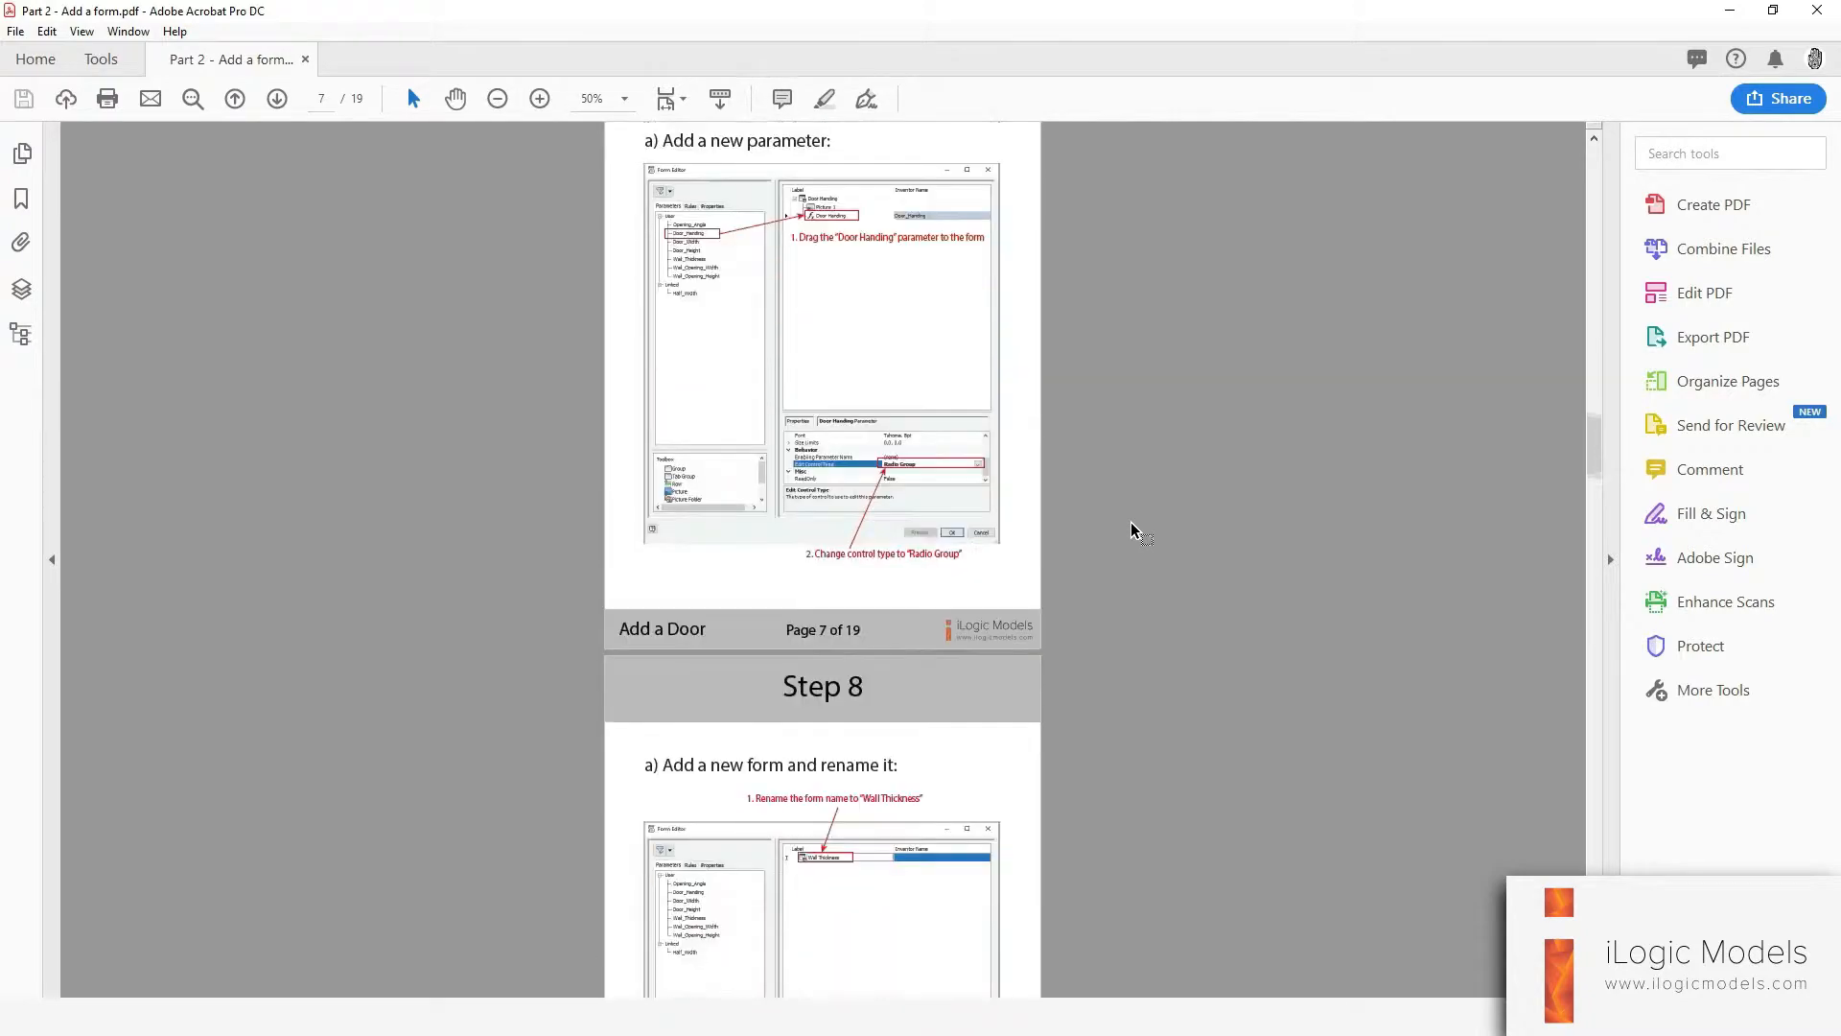
scroll(1071, 477, "down", 20)
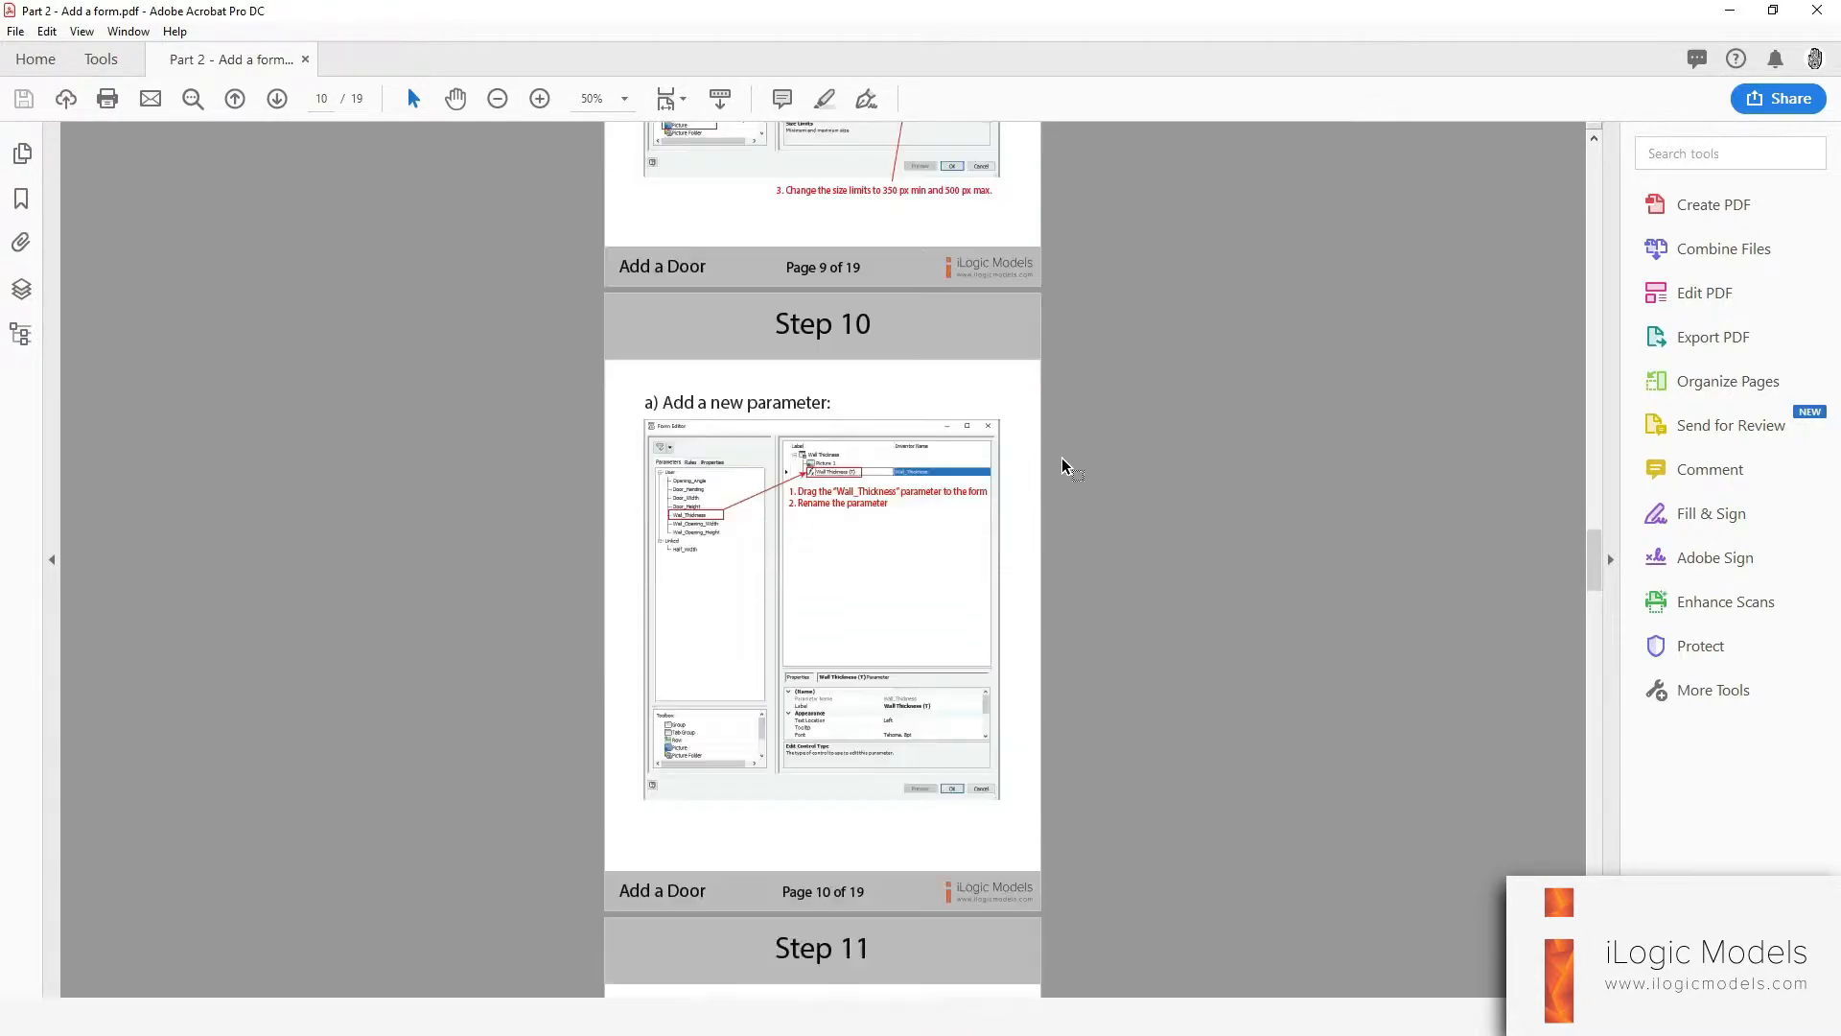
scroll(1062, 470, "down", 20)
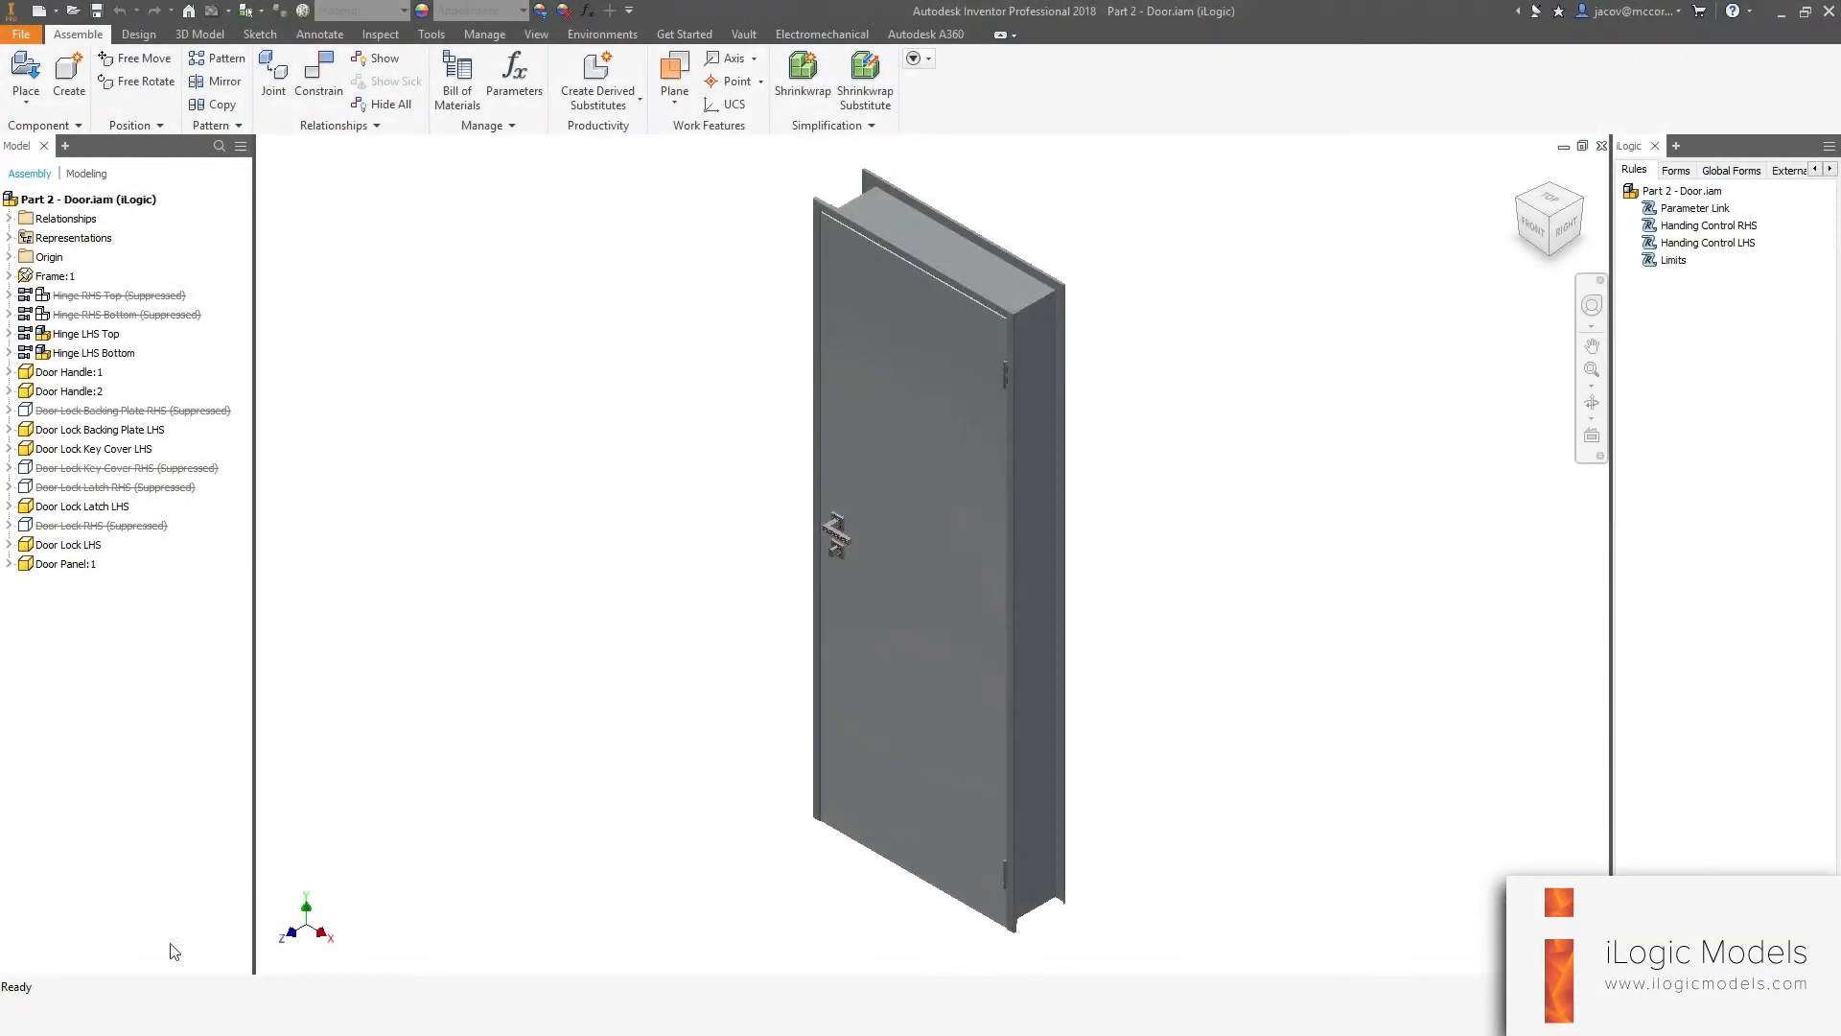
Open the Downloadable Files folder and preview the Door-Sizes.png image, then return to Inventor.
mouse_move(308, 912)
left_click(103, 930)
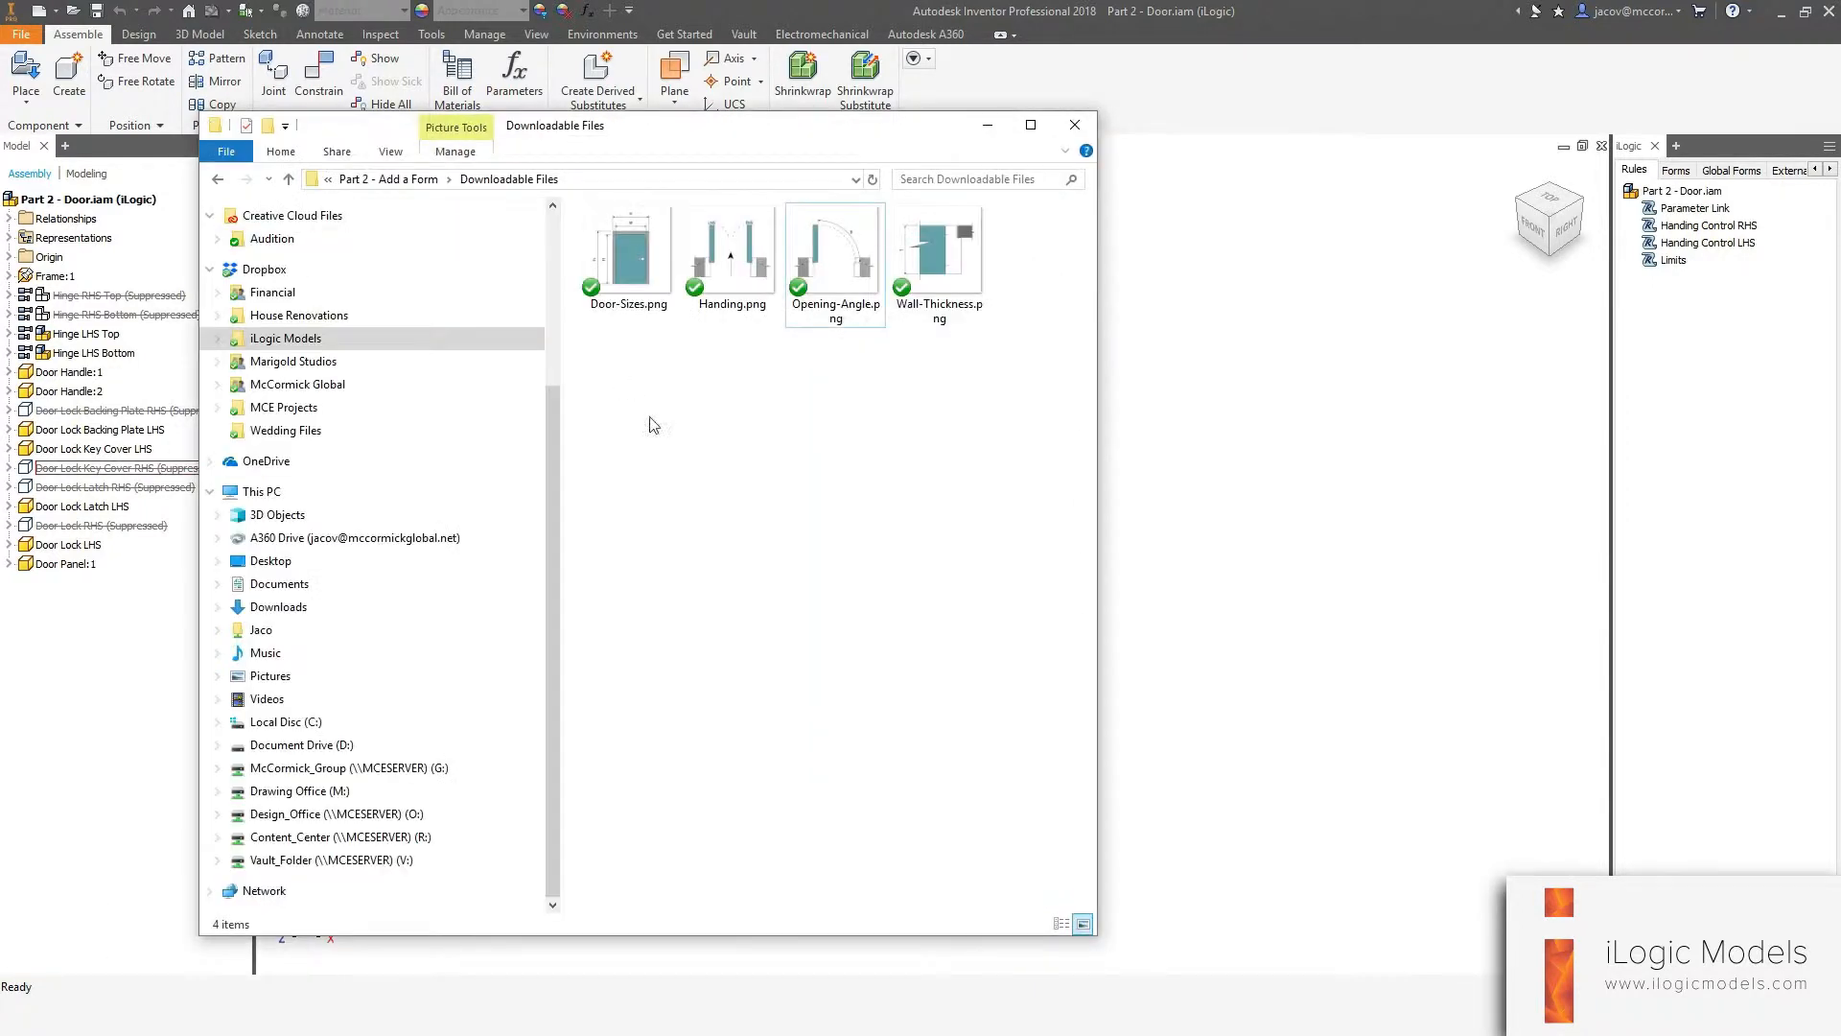
left_click_drag(708, 133, 770, 136)
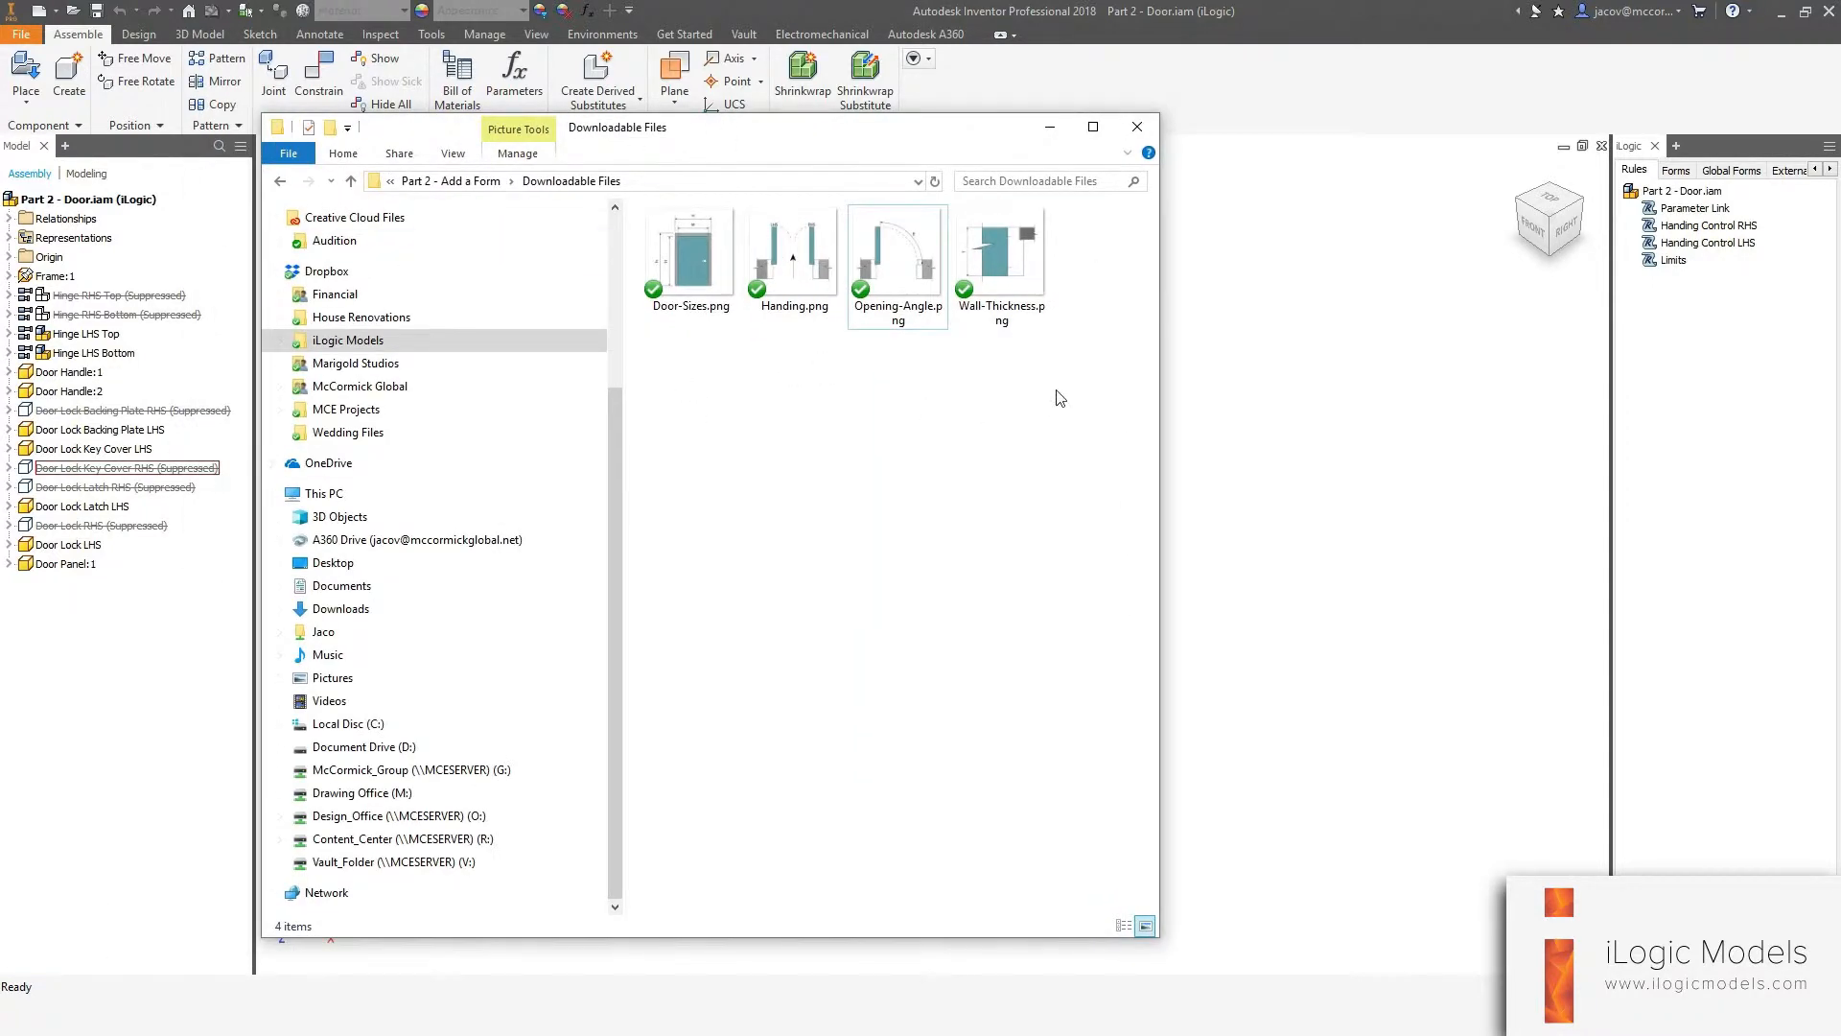
left_click_drag(1078, 396, 637, 205)
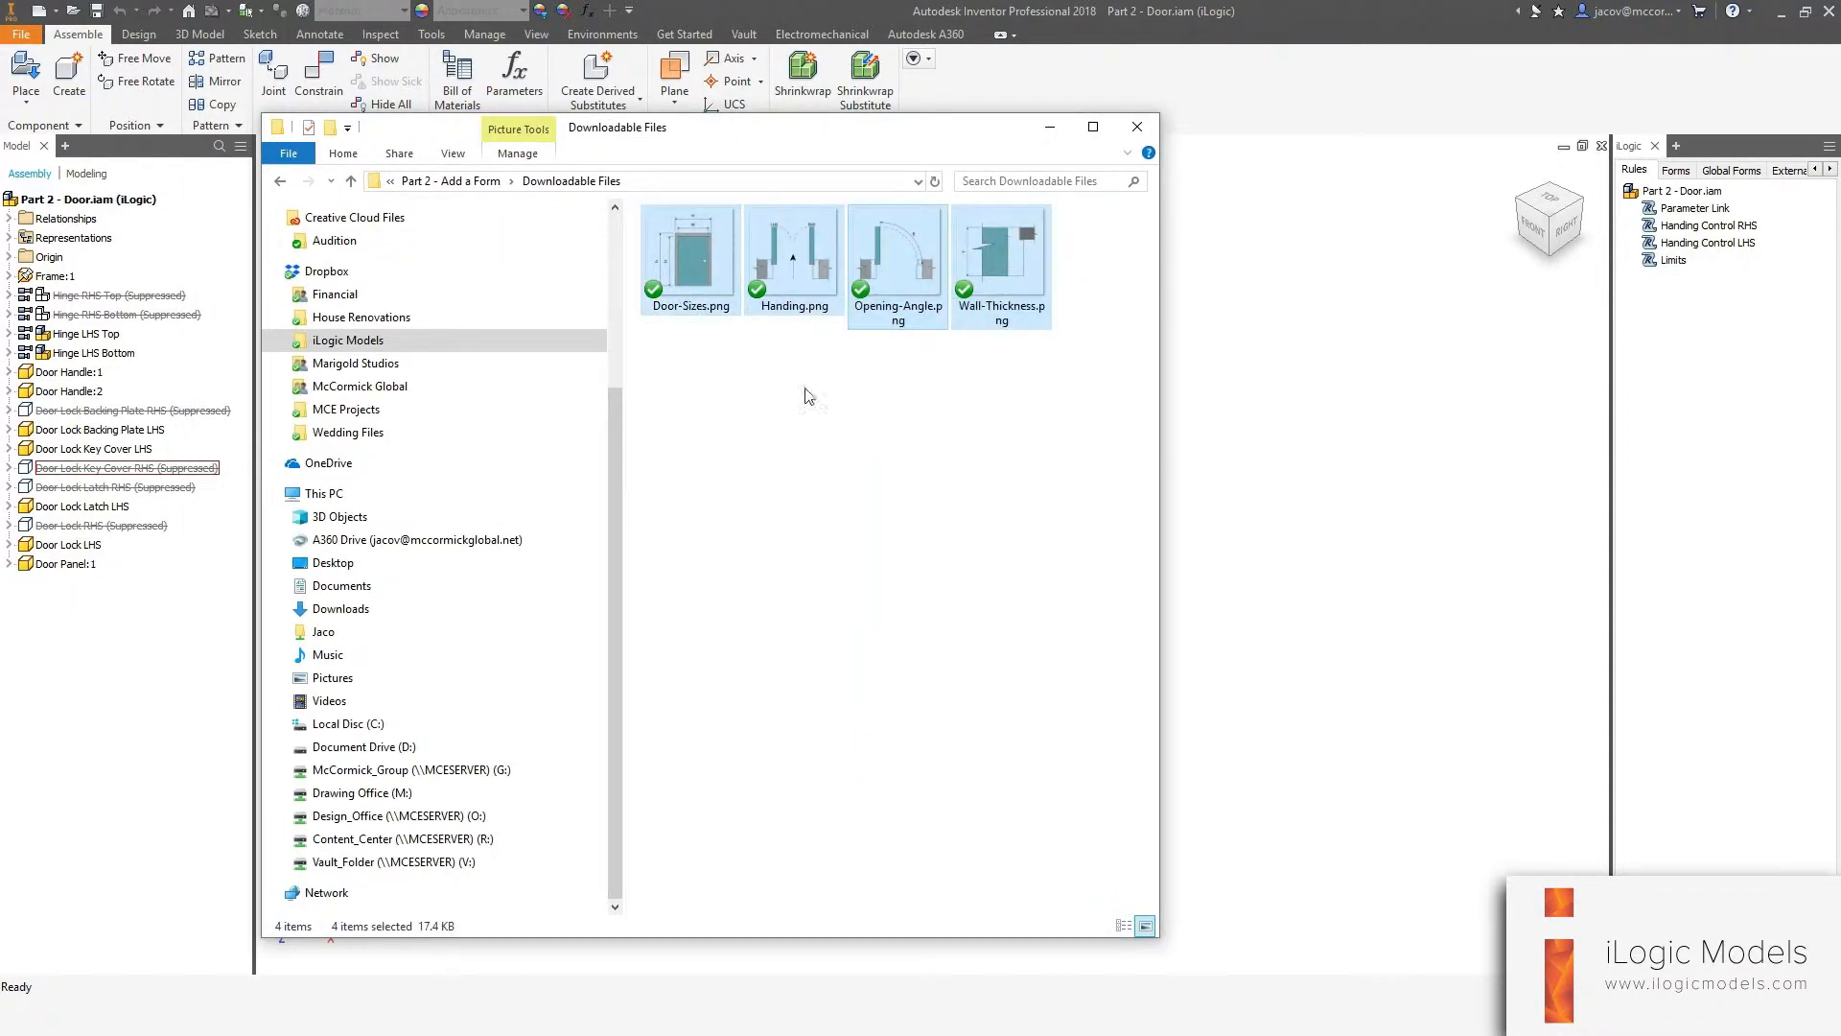
left_click(848, 395)
double_click(701, 263)
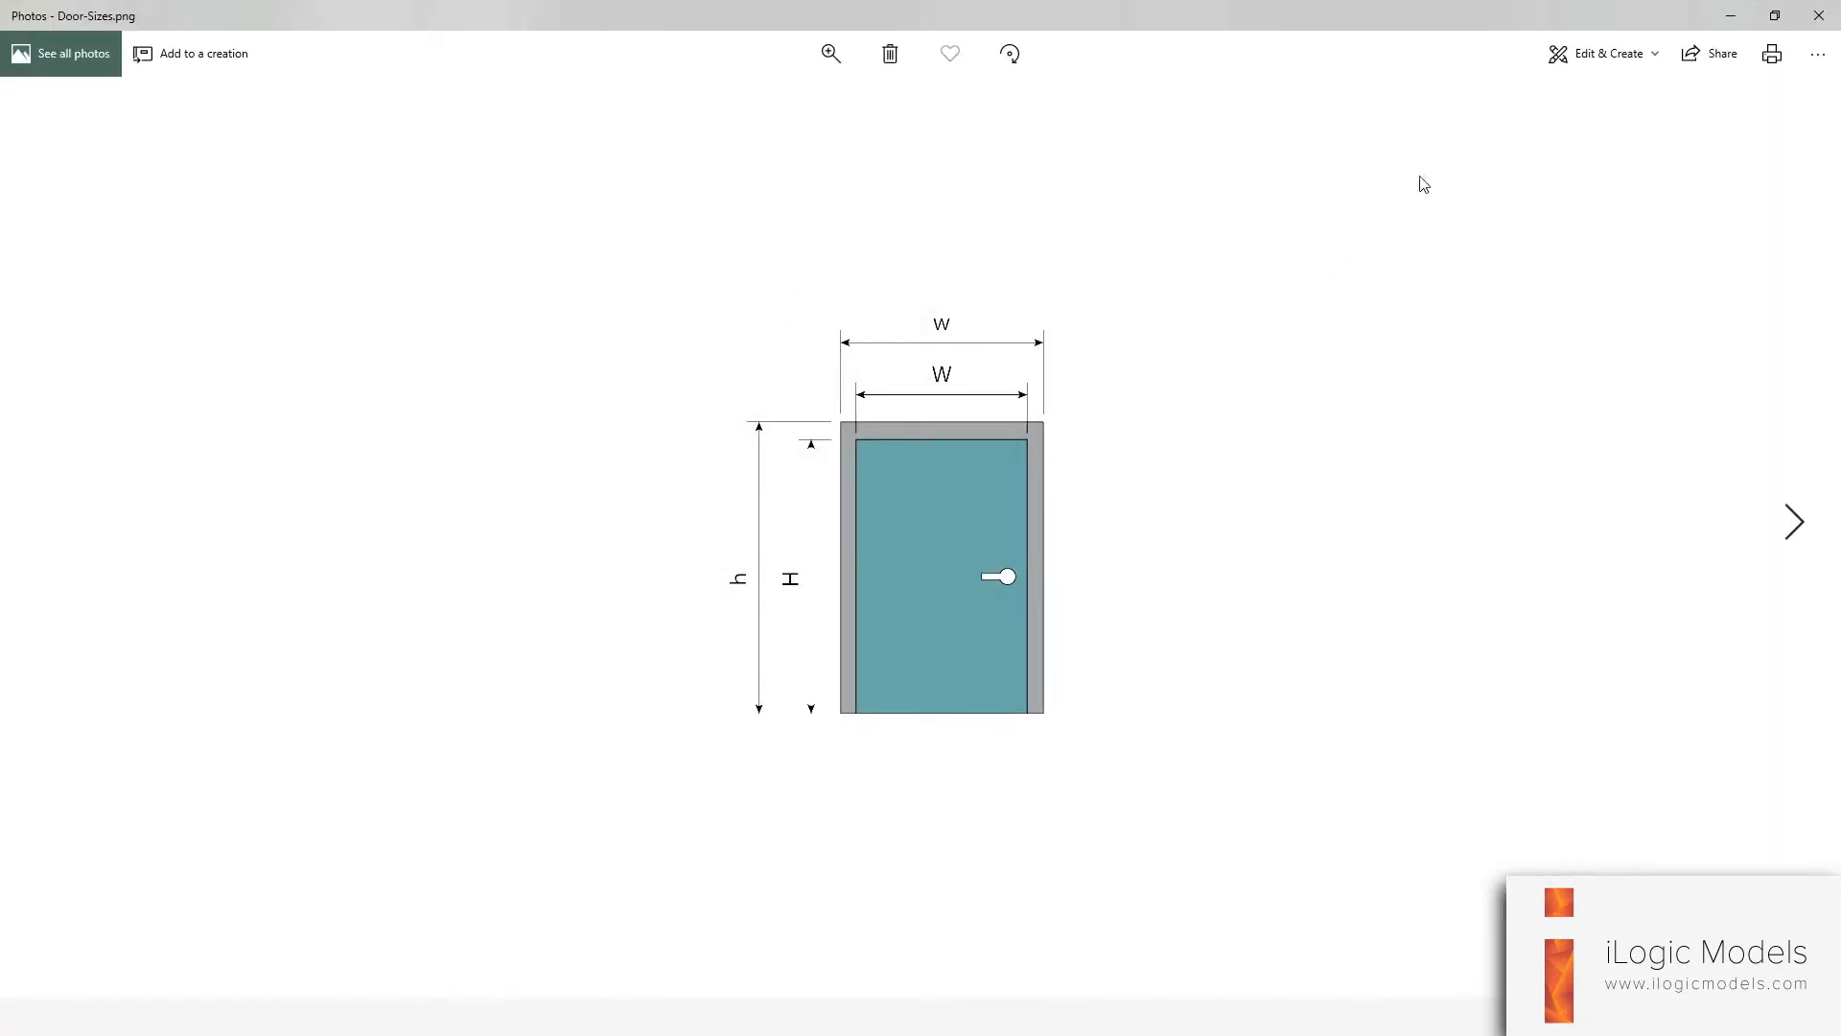
left_click(1819, 15)
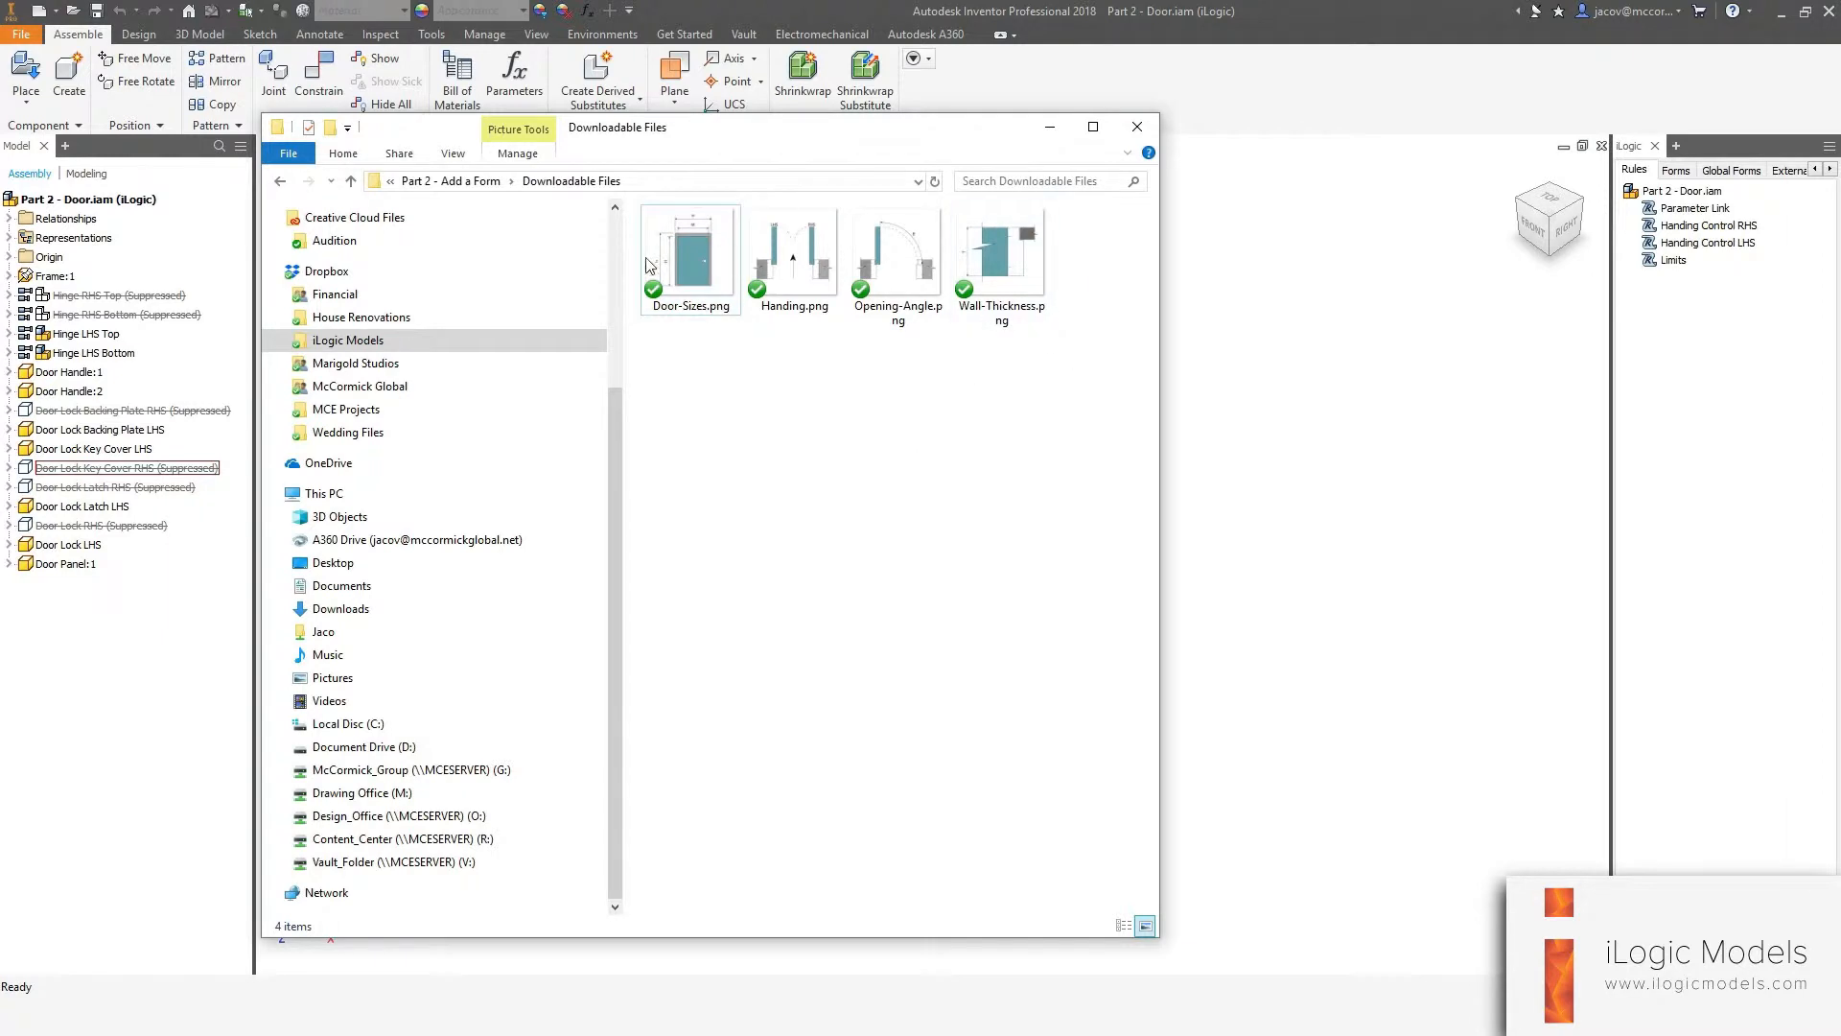
left_click(1090, 7)
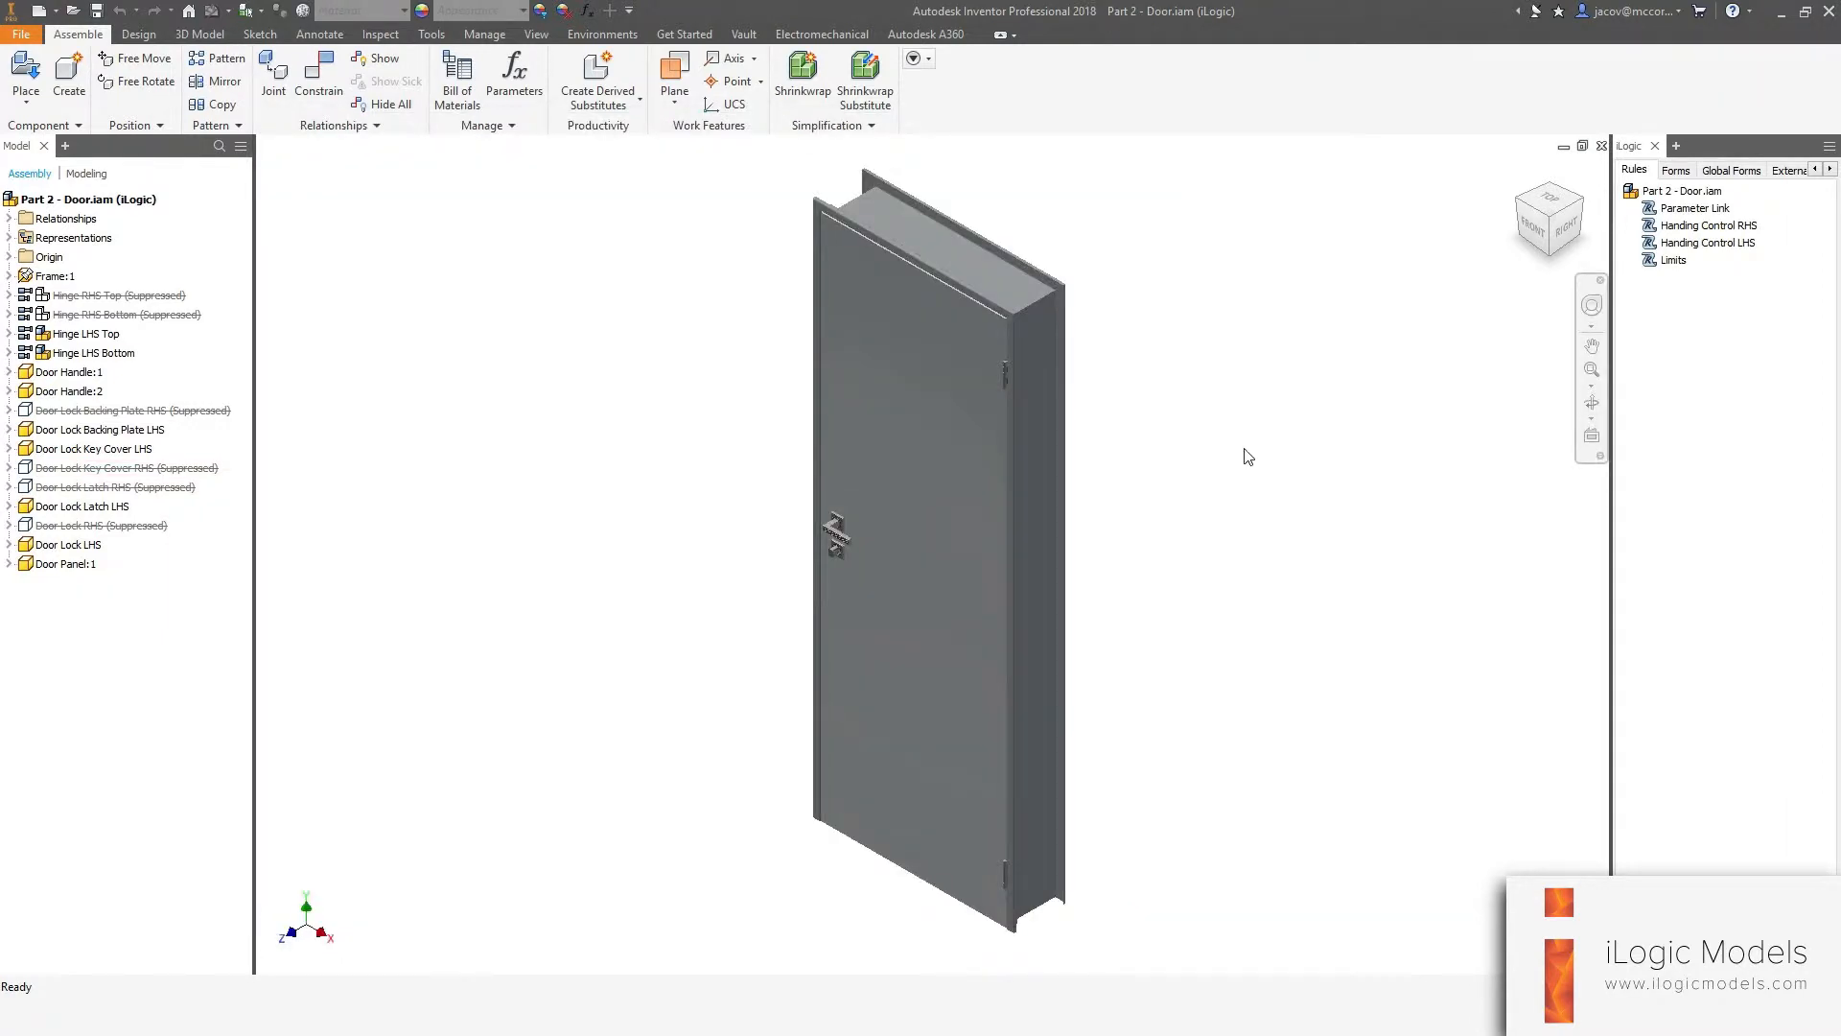
Add a new form from the iLogic Forms tab and open it in the Form Editor.
left_click(1675, 172)
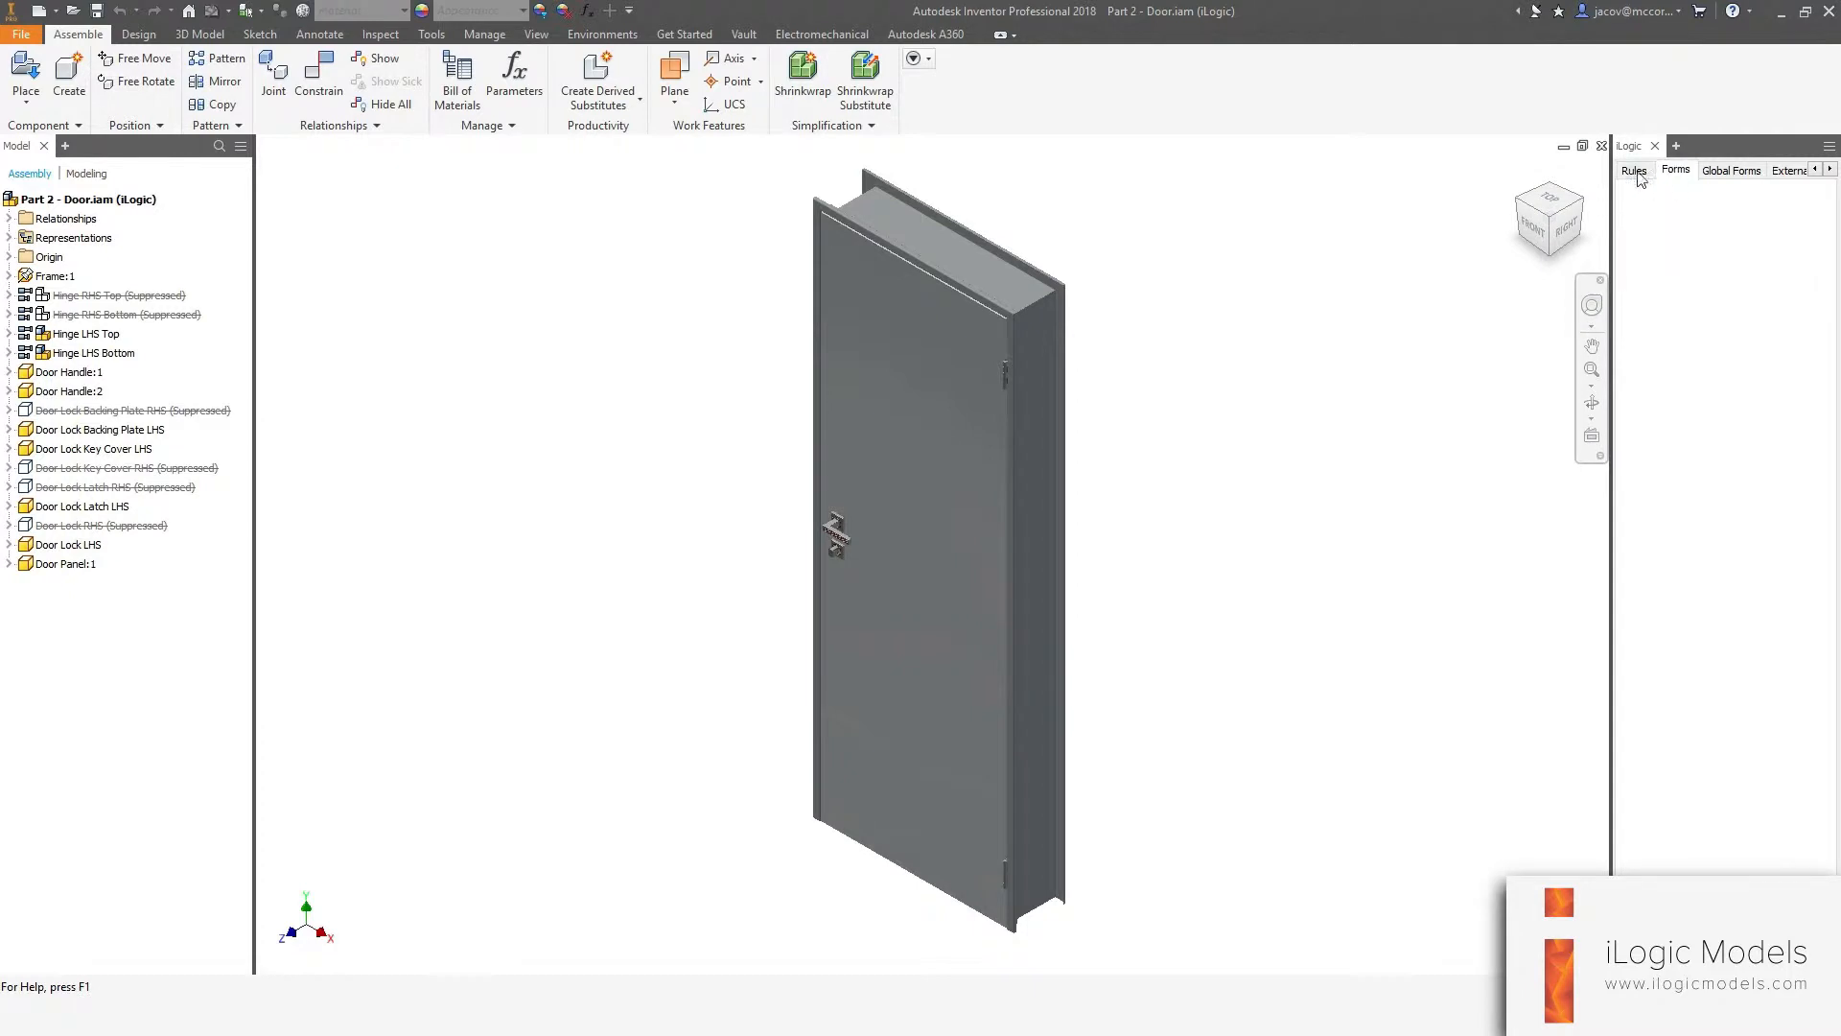
right_click(1669, 282)
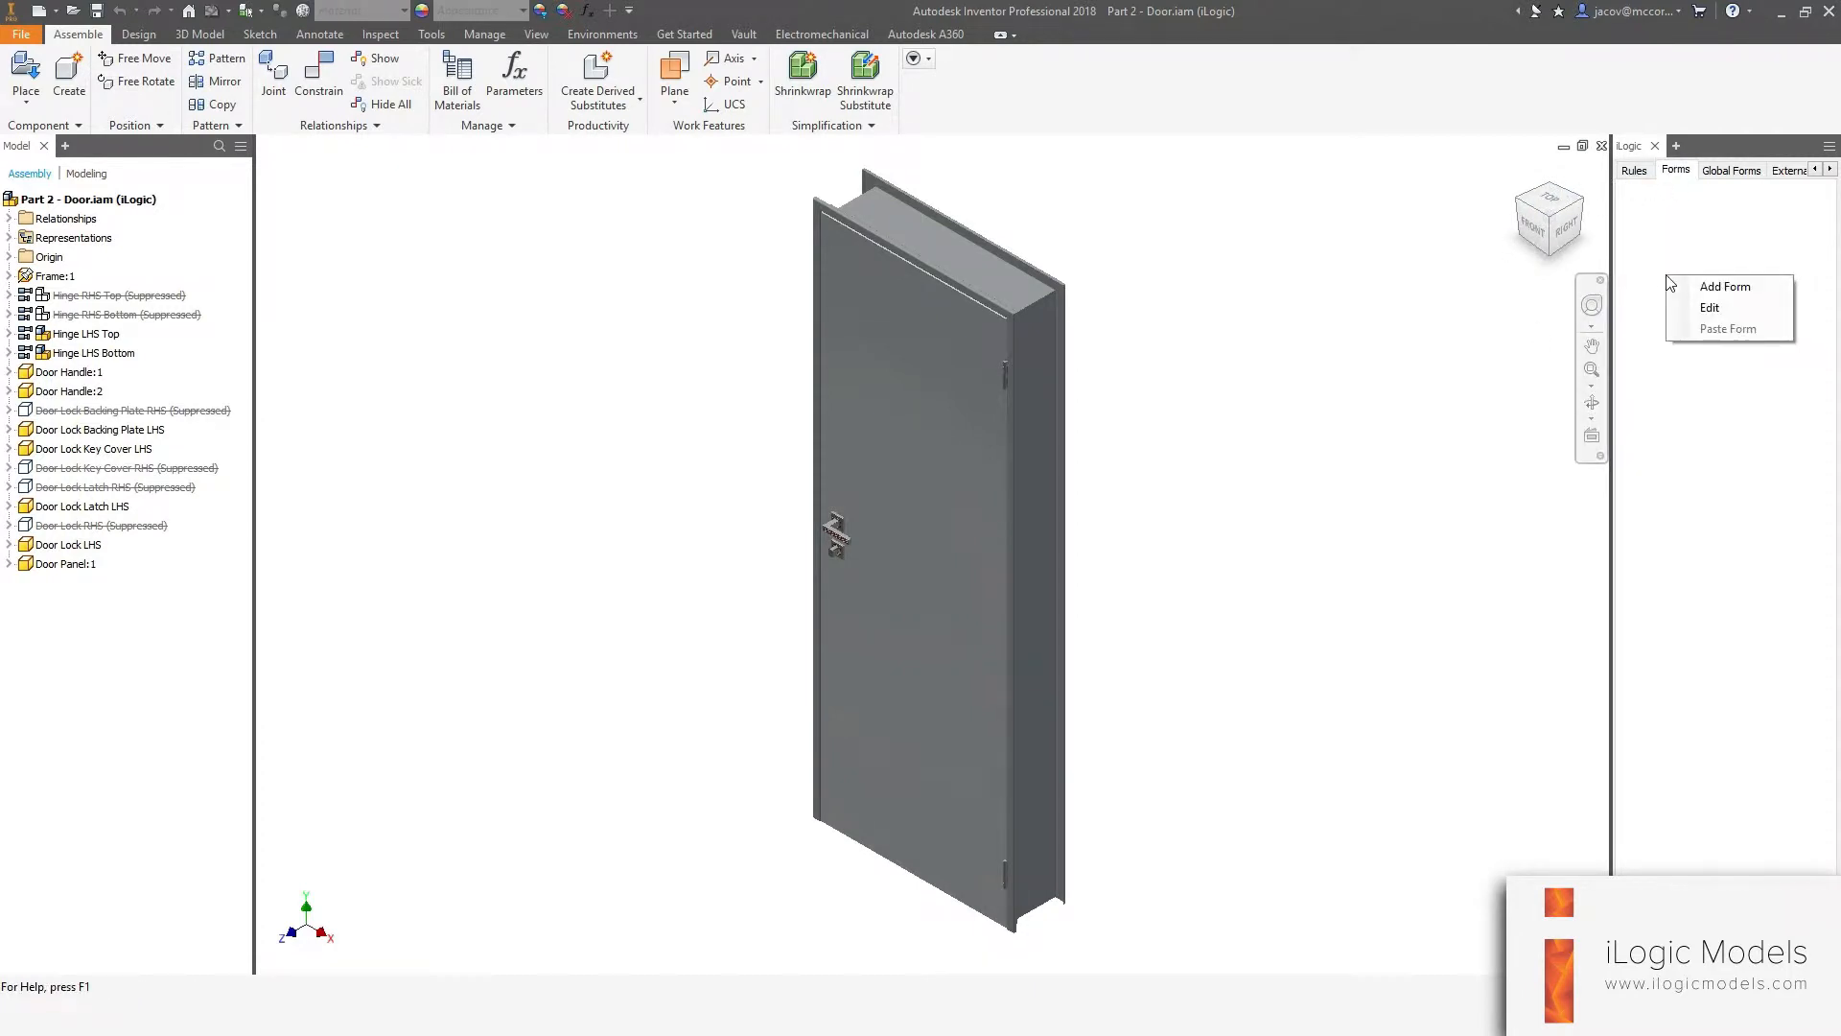
left_click(1686, 287)
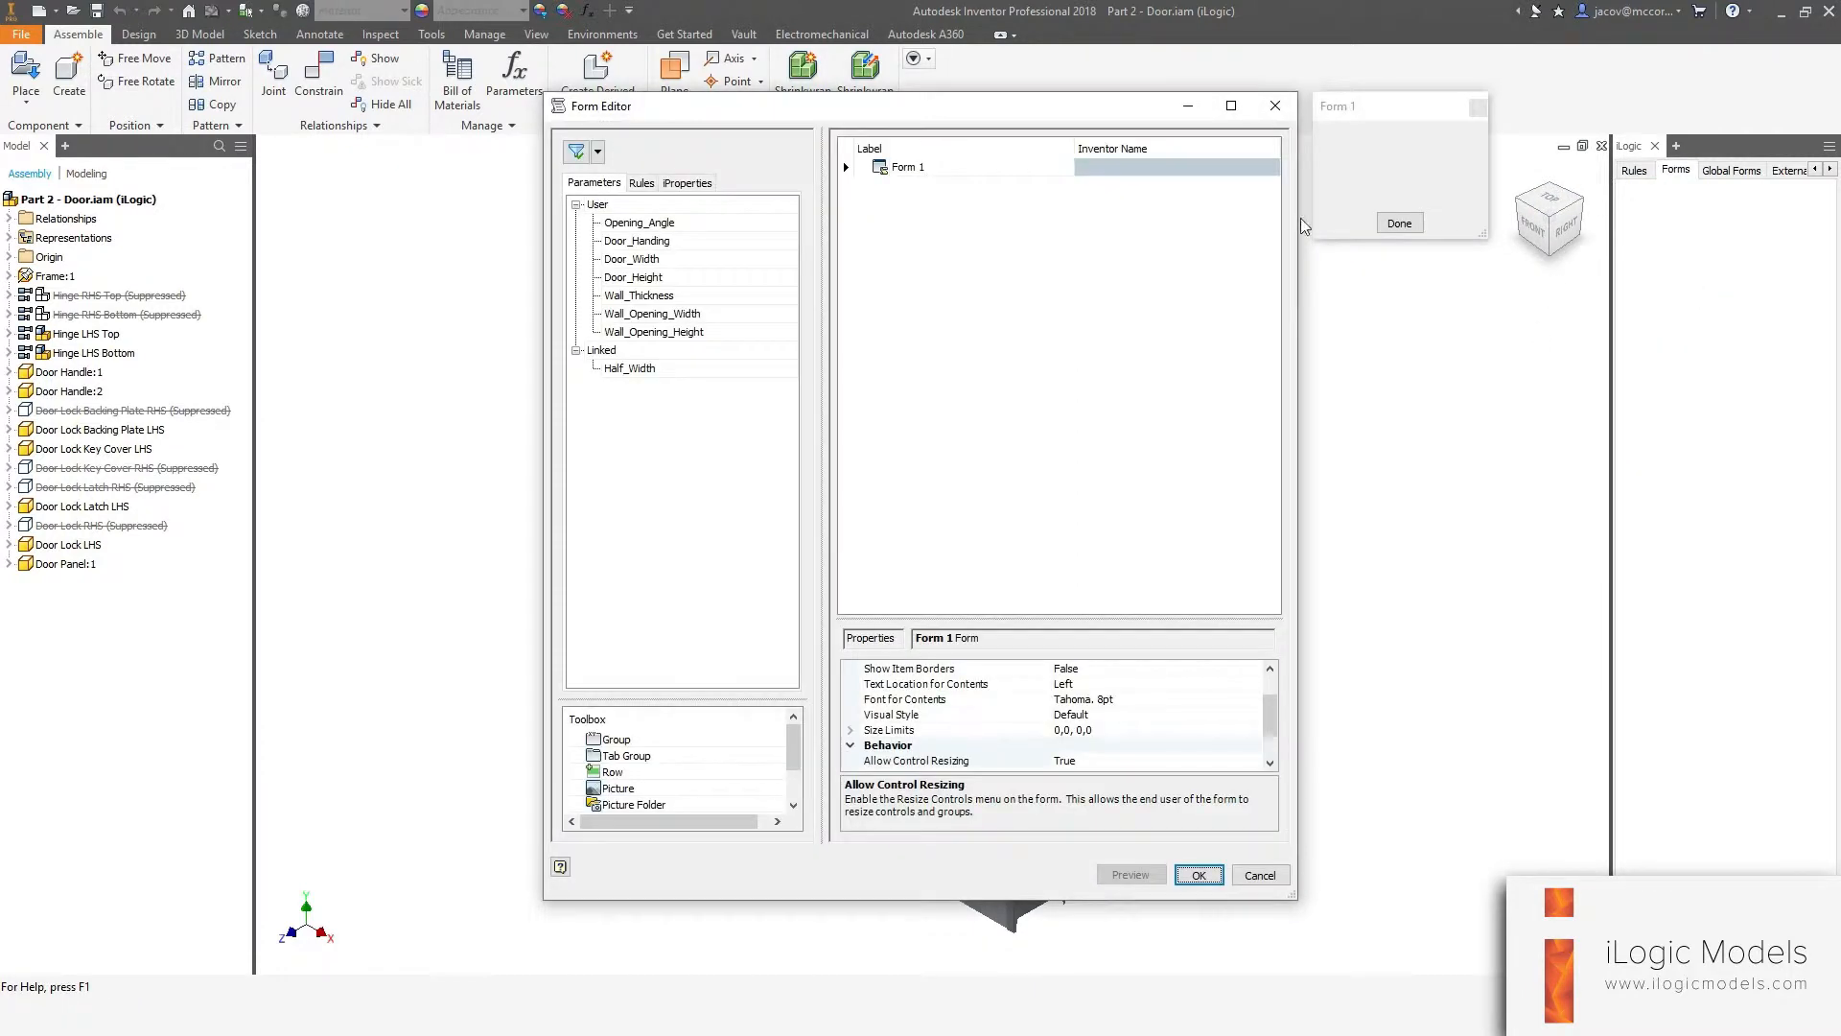
left_click_drag(961, 110, 907, 98)
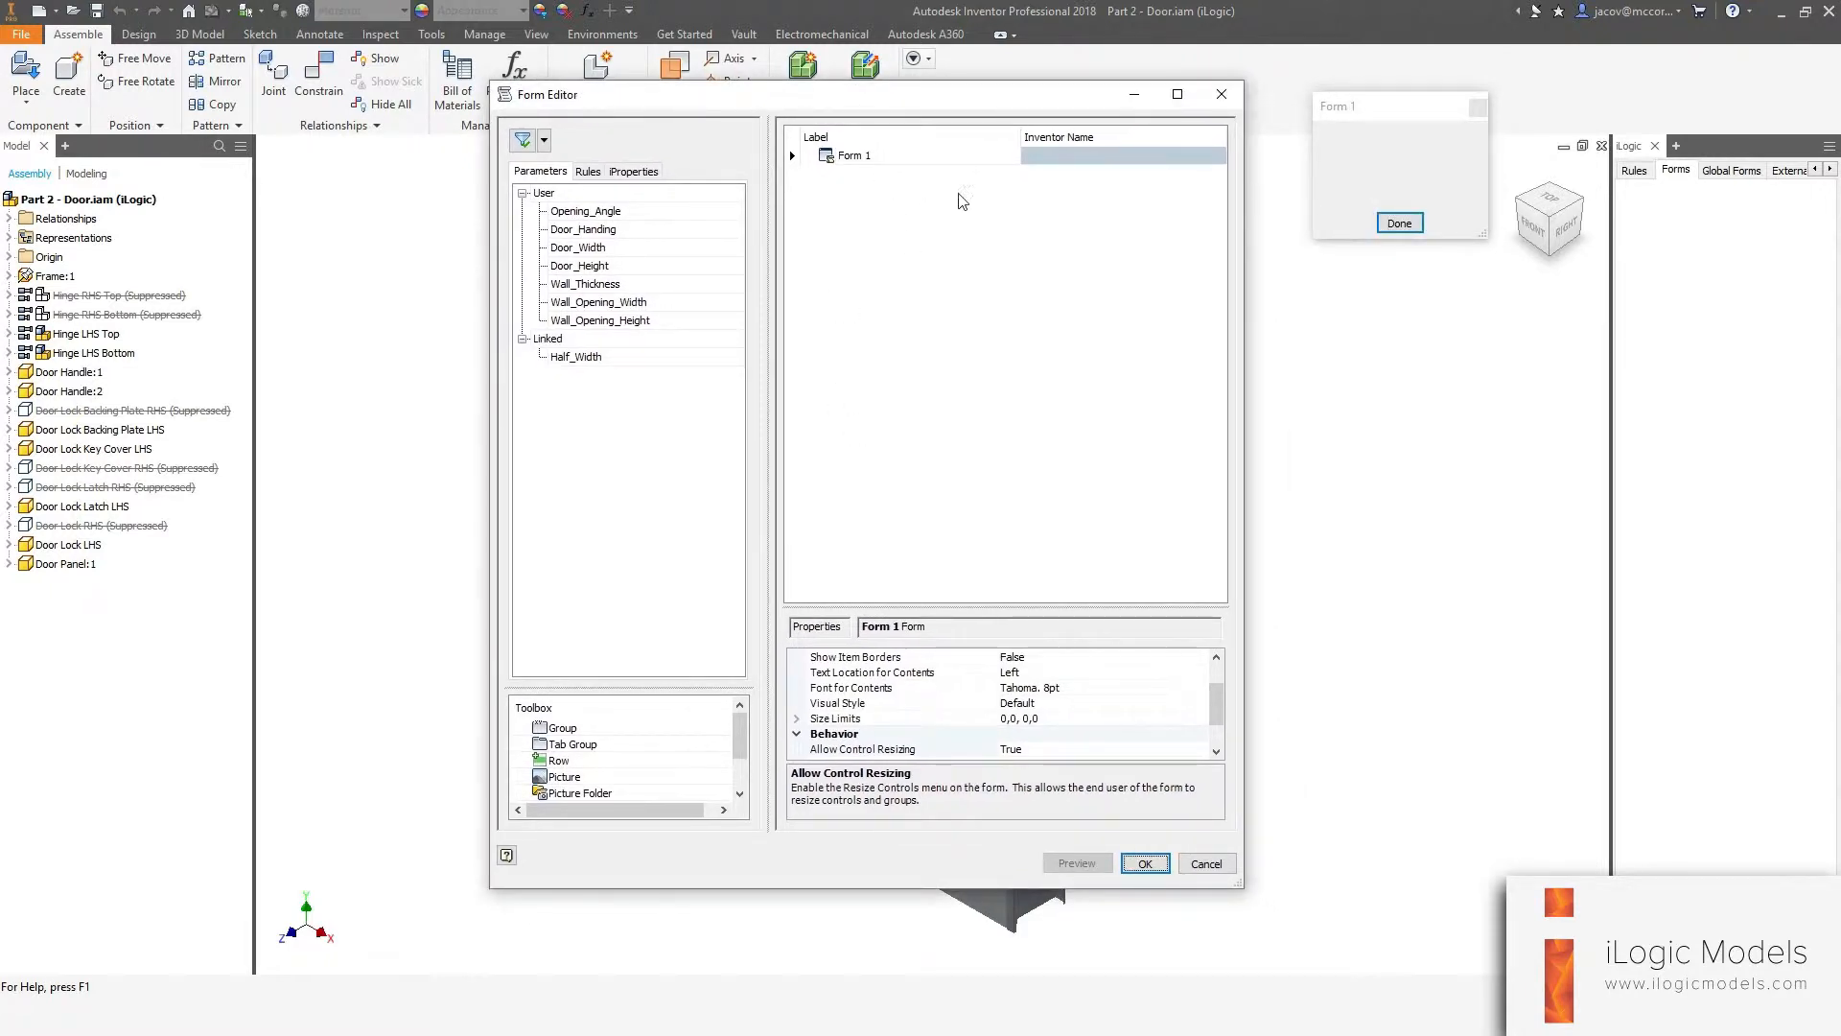
Examine the user parameters and the internal and external rules available in the Form Editor.
left_click(878, 452)
left_click(723, 473)
left_click(564, 218)
left_click(581, 319, "shift")
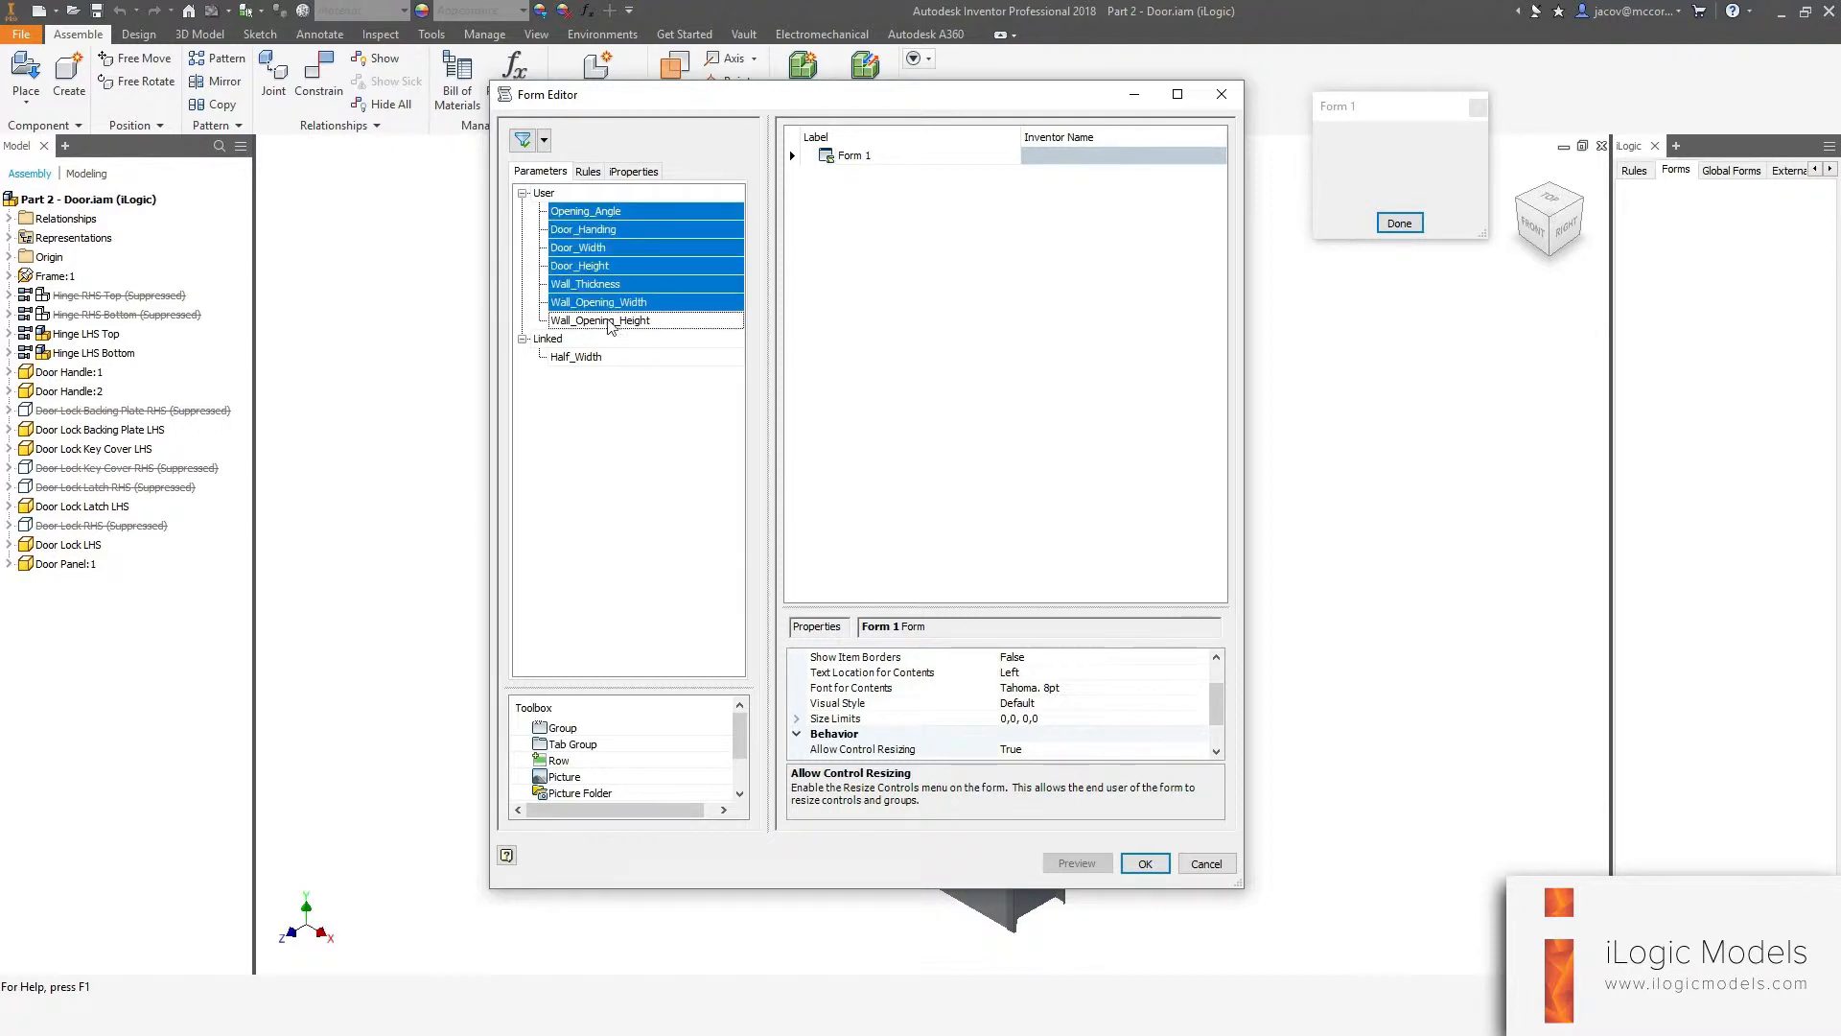
left_click(595, 250, "ctrl")
left_click(544, 198)
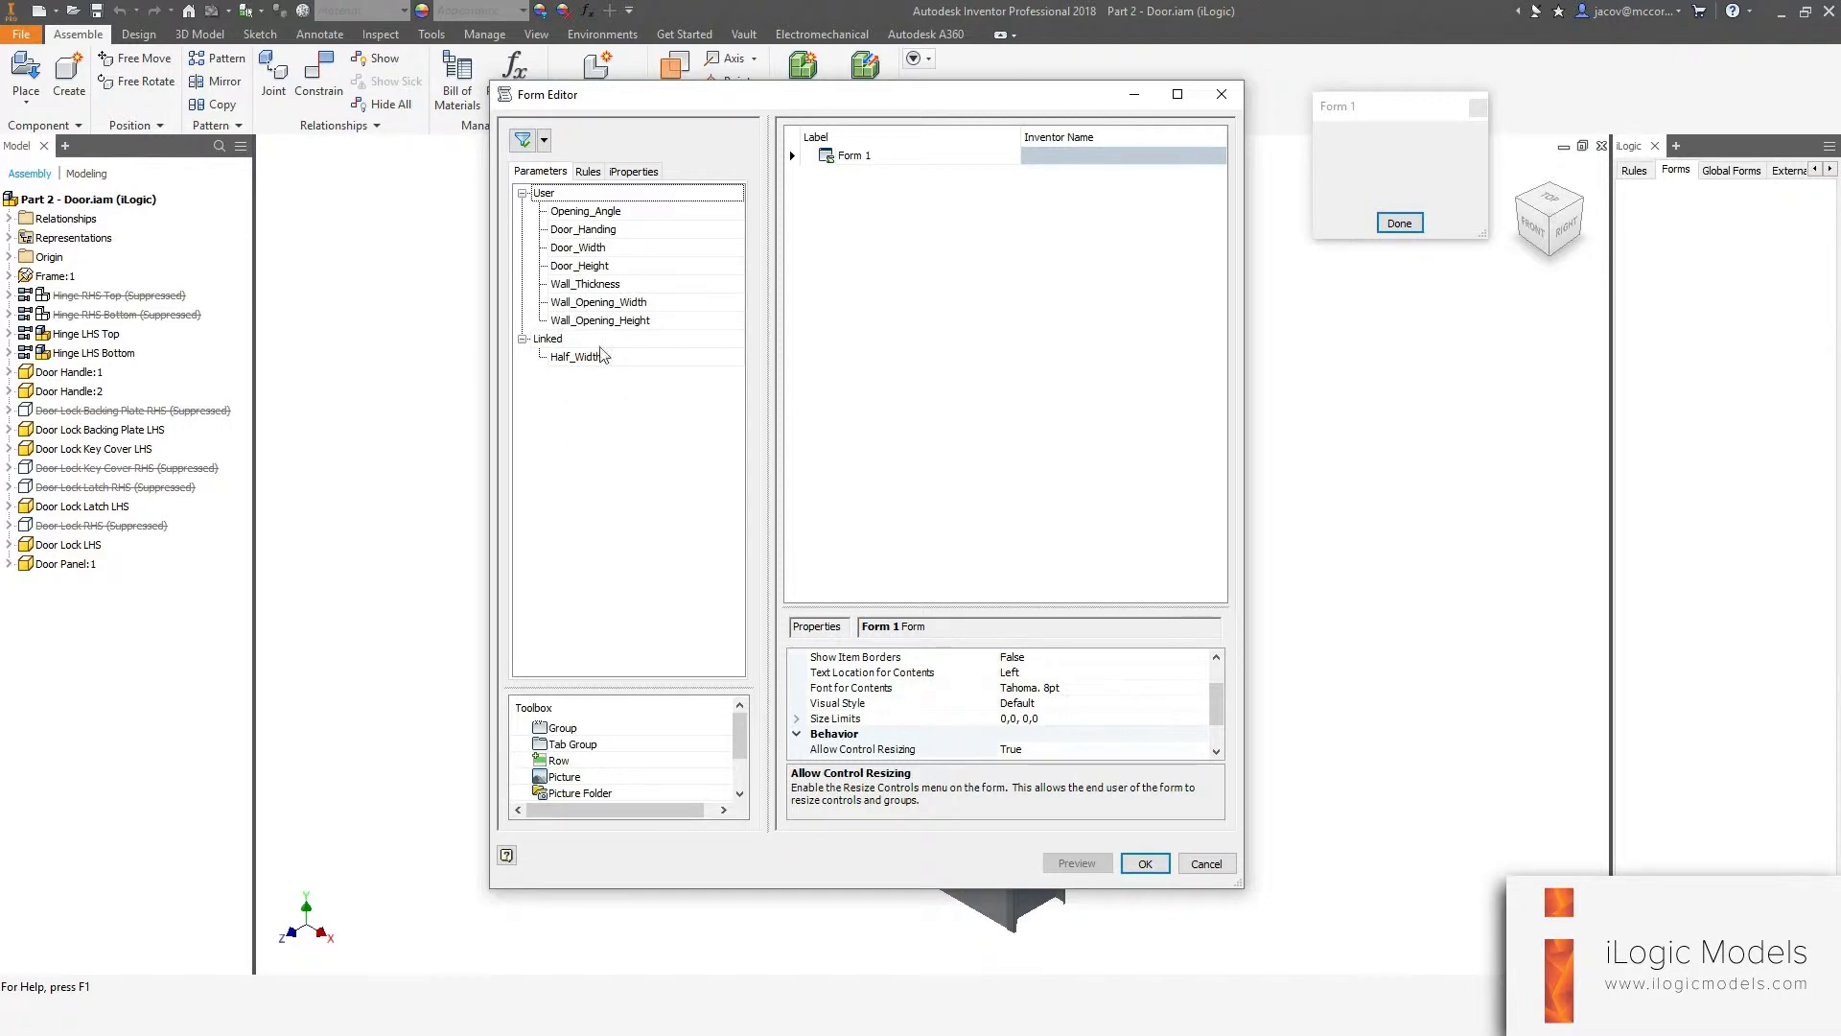
left_click(589, 173)
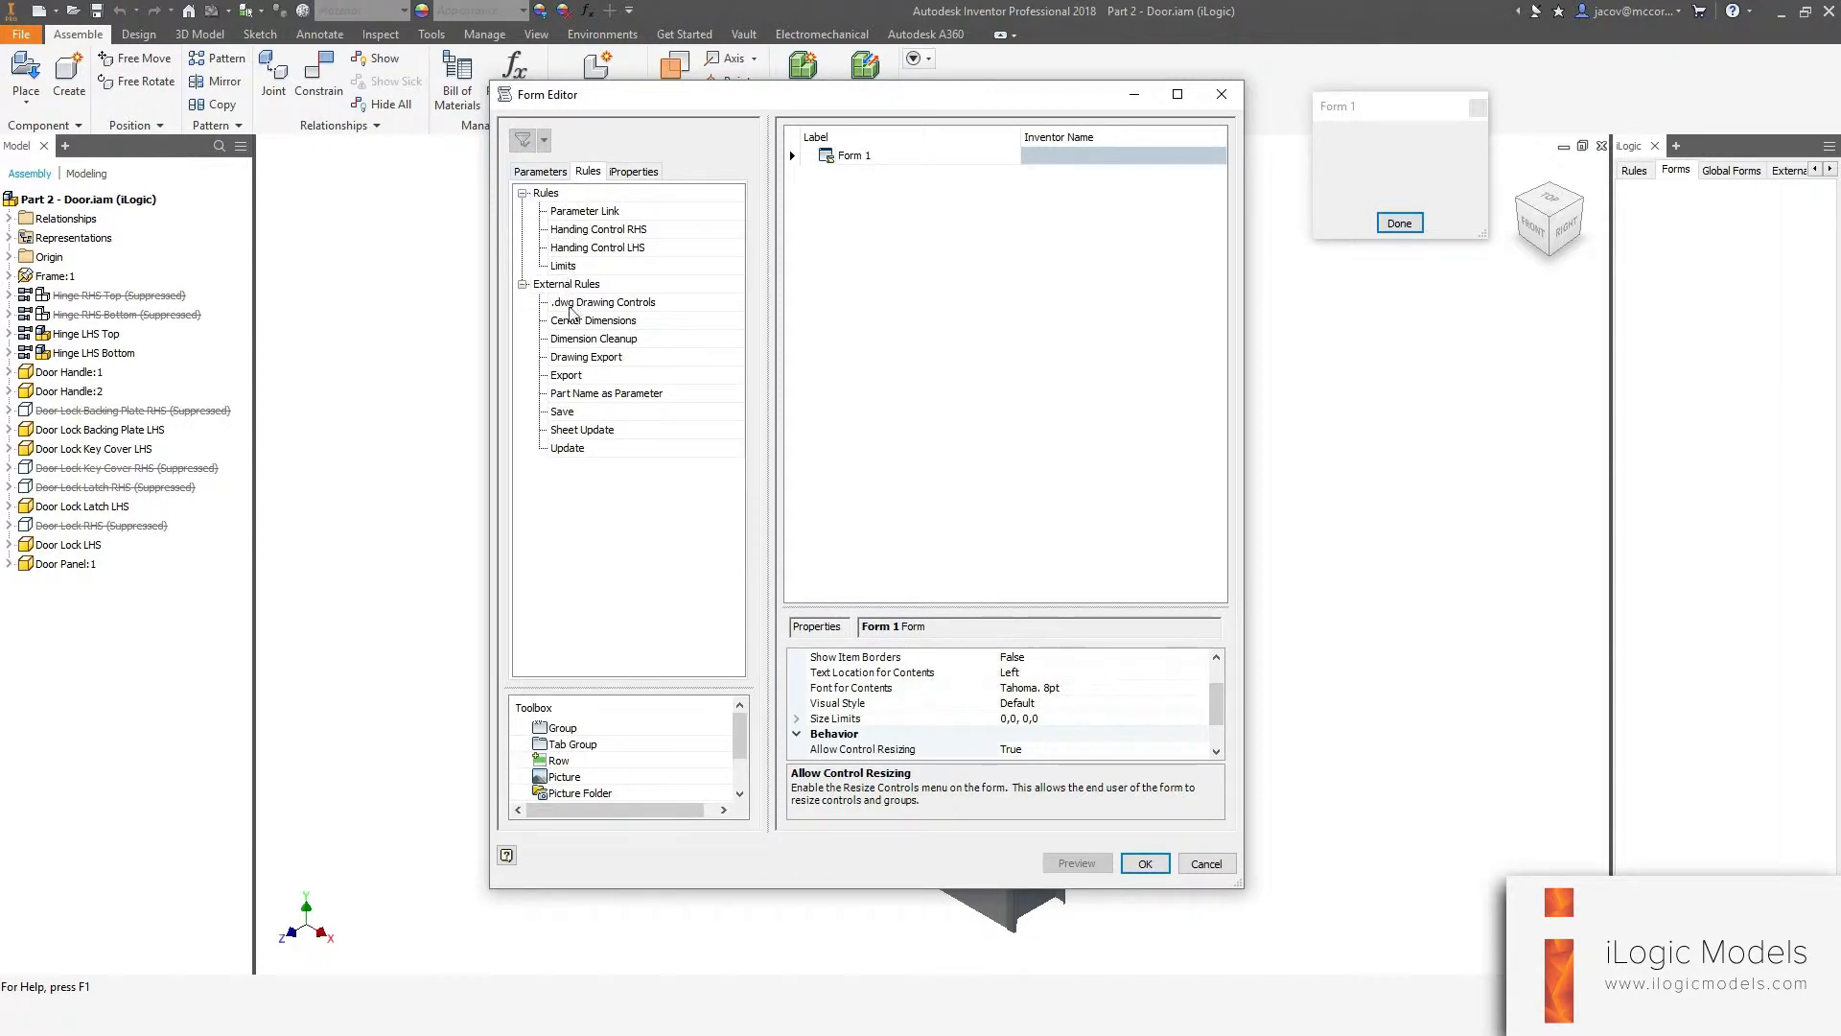
left_click(568, 303)
left_click(659, 437, "shift")
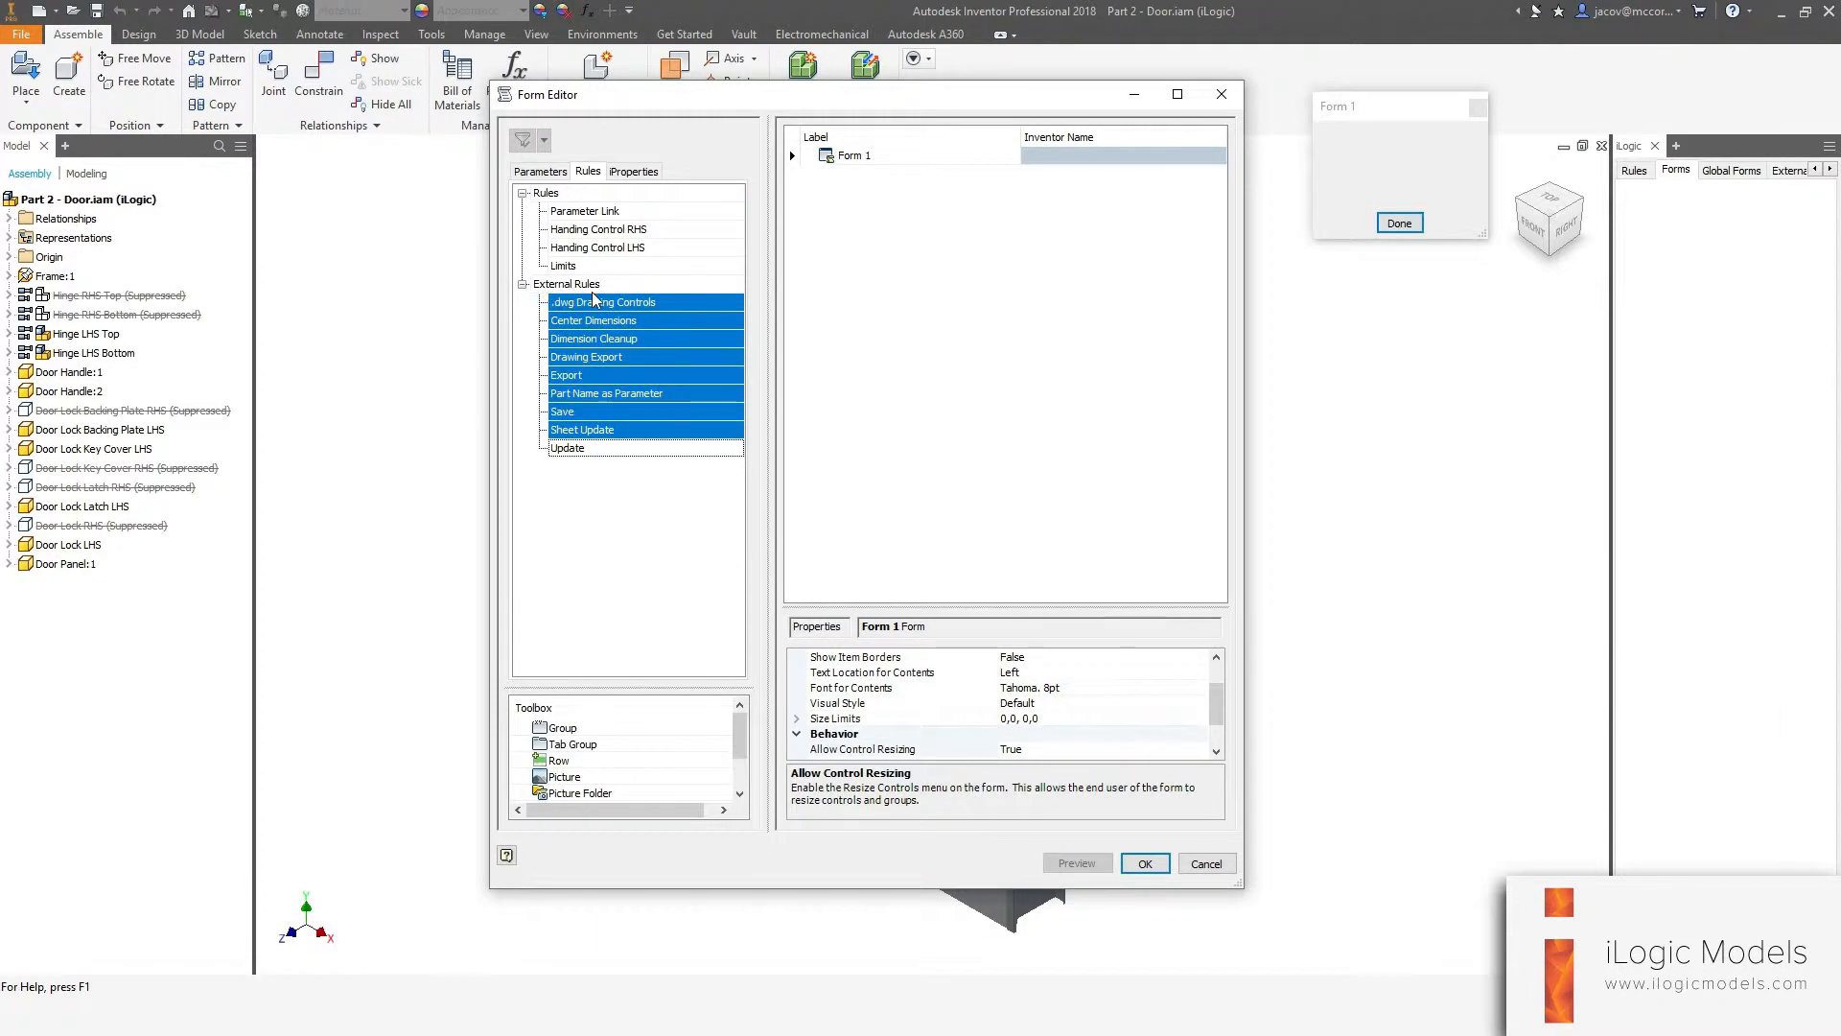
left_click(634, 171)
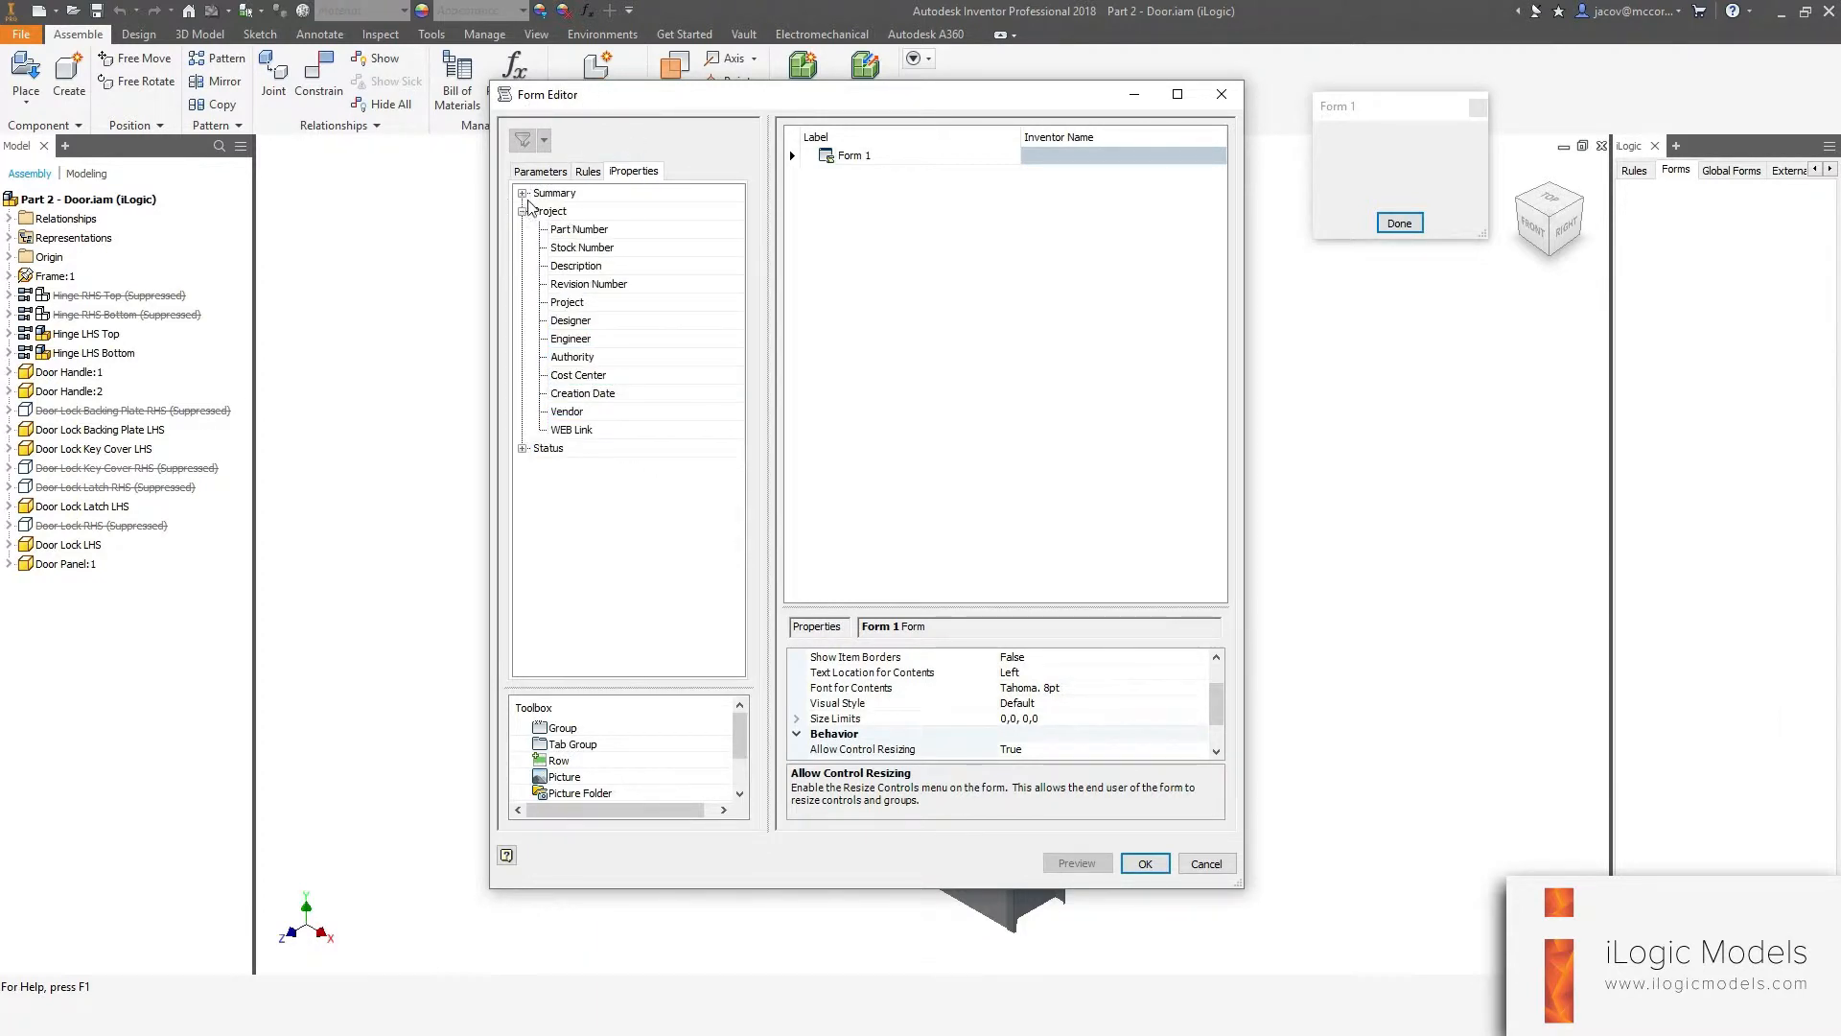
Browse the iProperties categories and the Toolbox controls in the Form Editor.
left_click(523, 194)
left_click(524, 576)
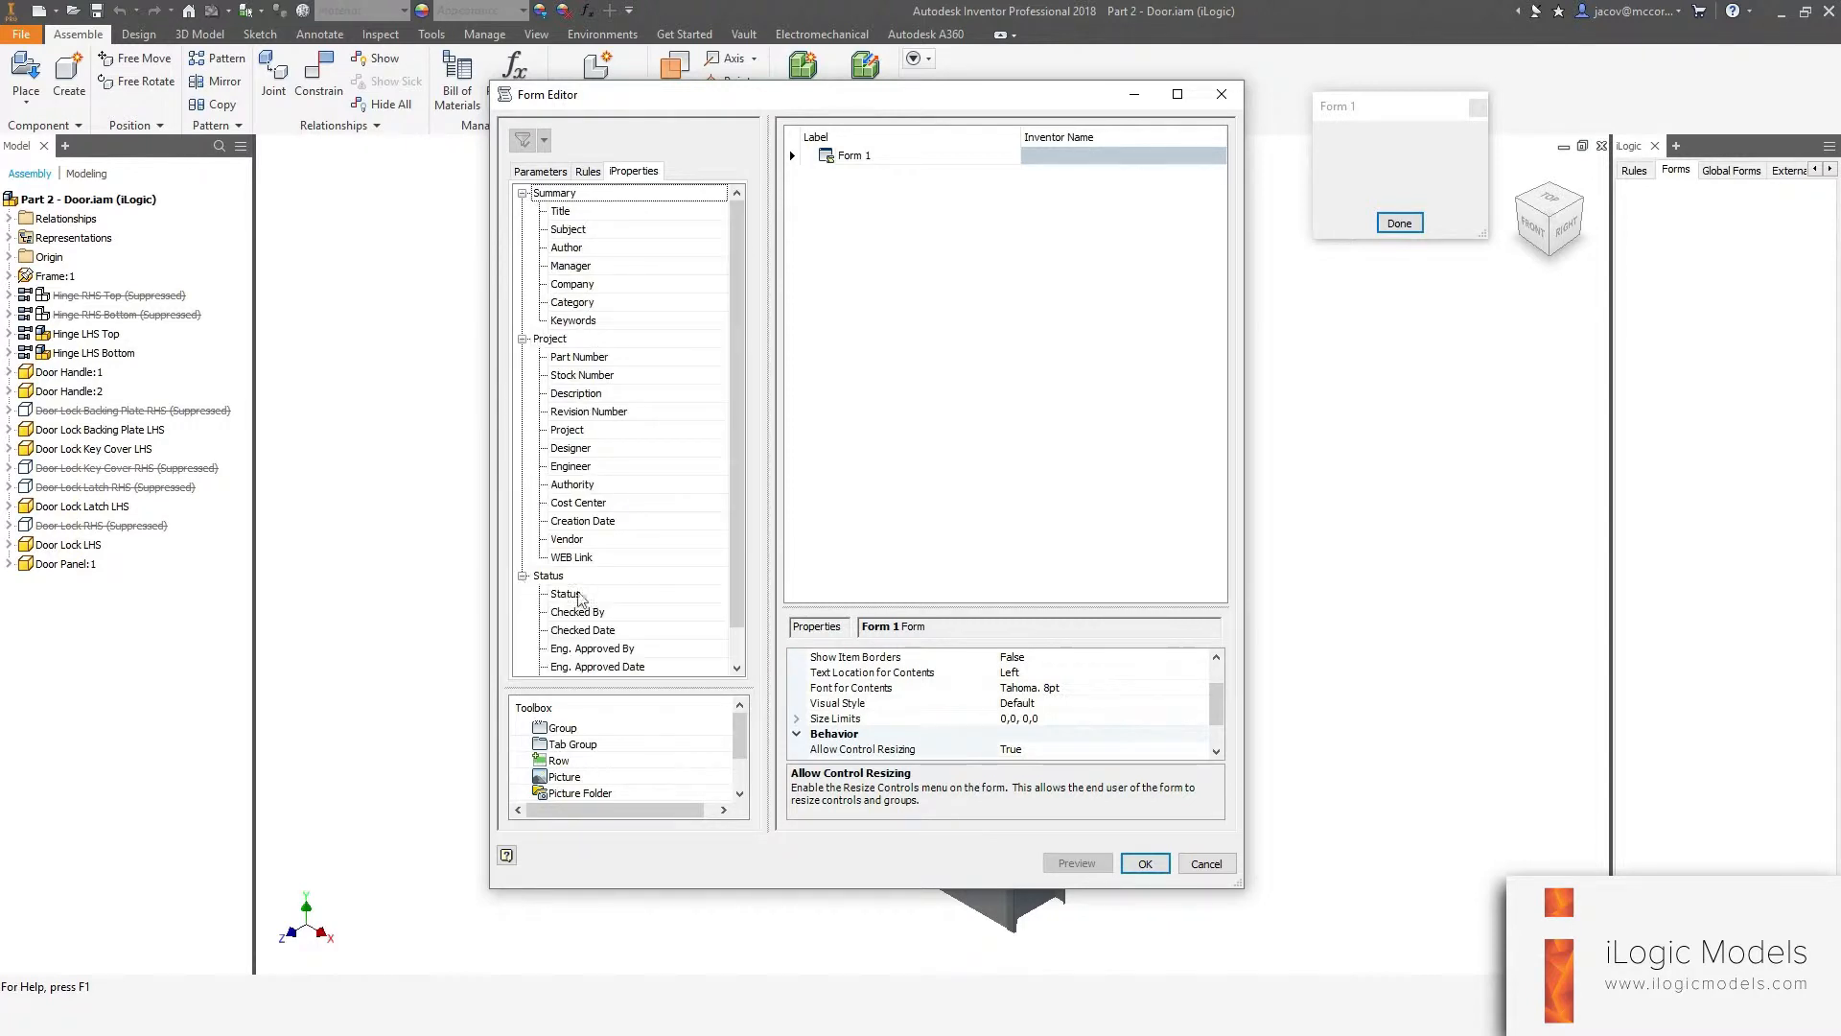
scroll(667, 470, "down", 1)
scroll(552, 230, "up", 1)
left_click(524, 194)
left_click(524, 211)
left_click(523, 230)
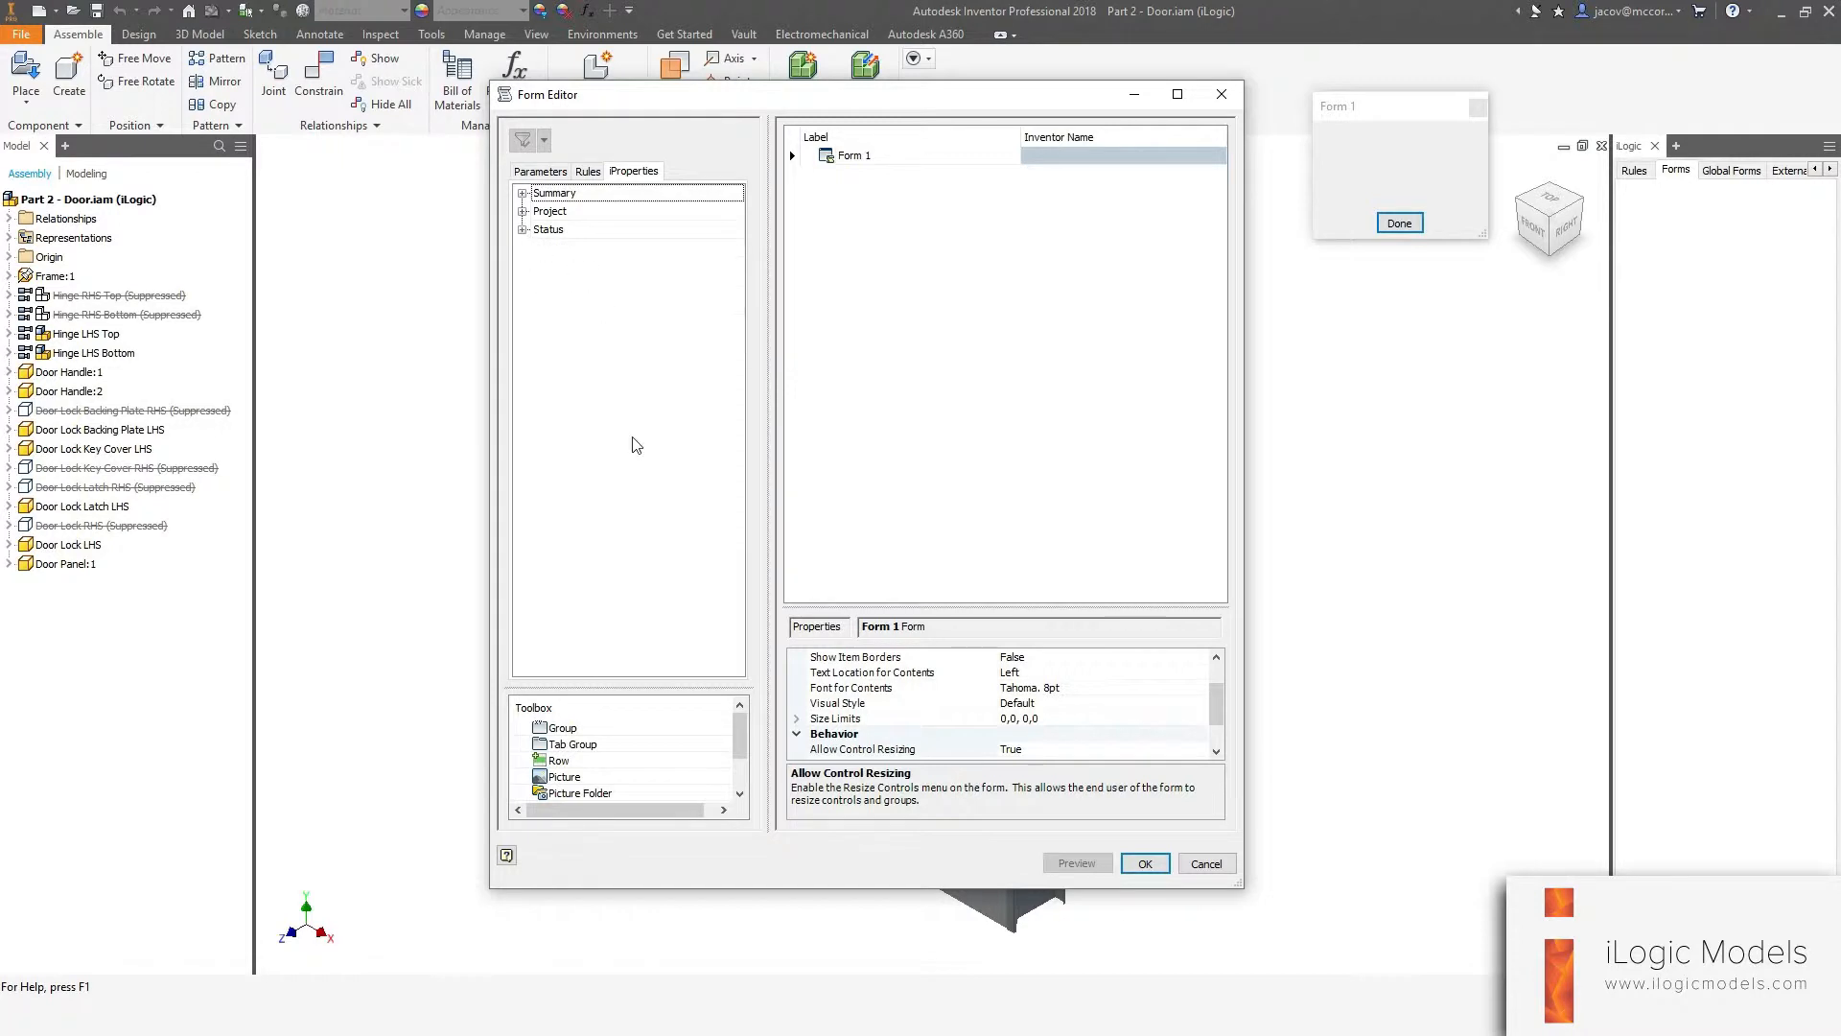
left_click(577, 732)
left_click(581, 745)
left_click(563, 761)
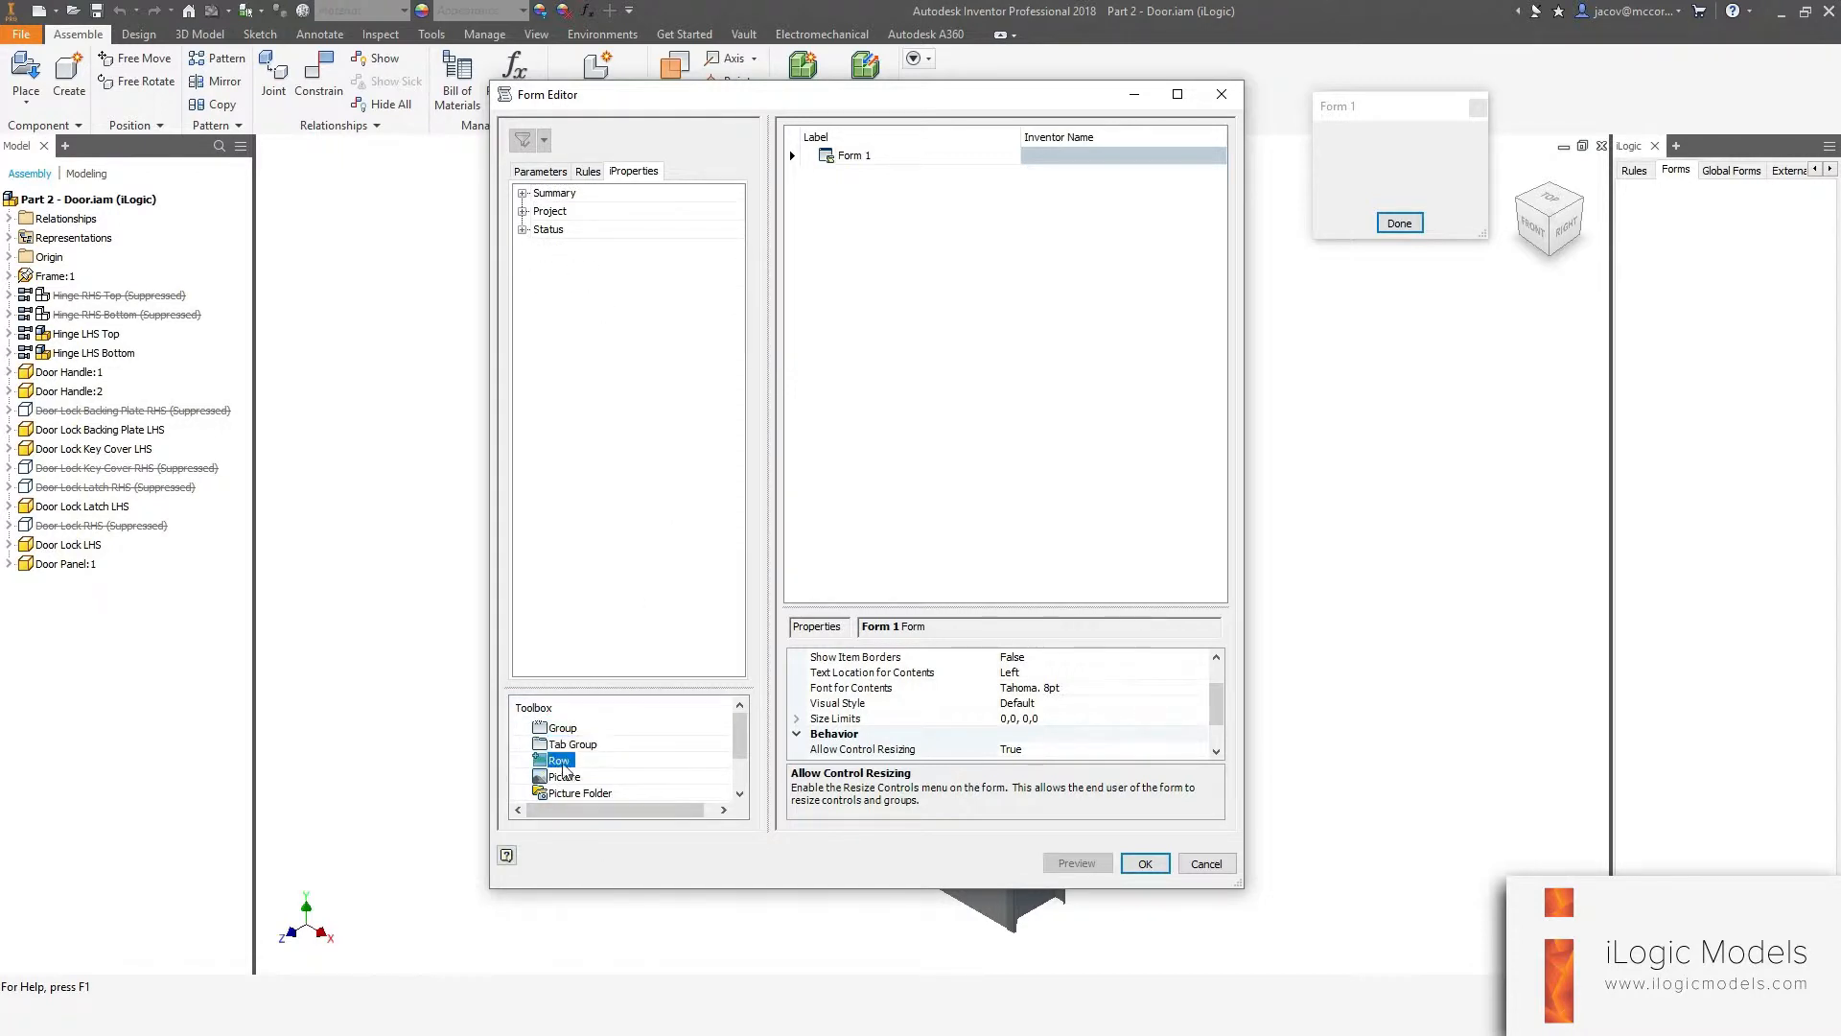
left_click(567, 777)
scroll(674, 746, "down", 1)
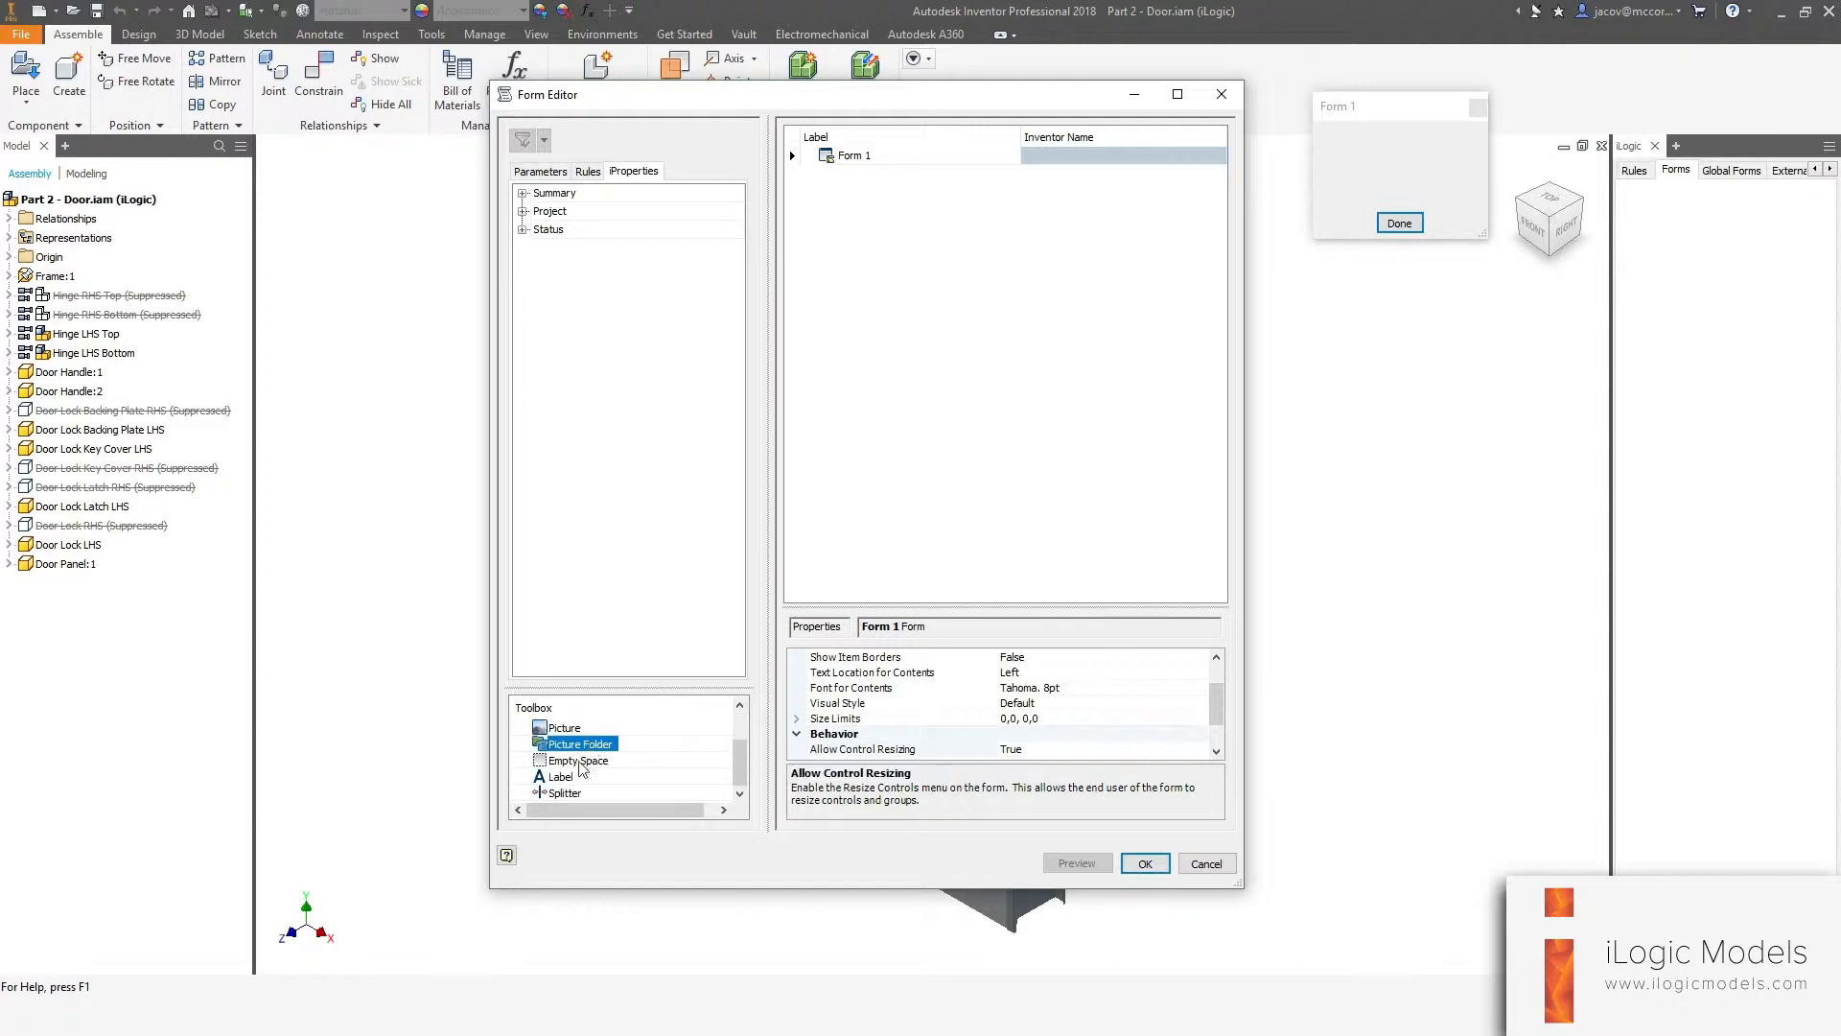
scroll(589, 779, "up", 1)
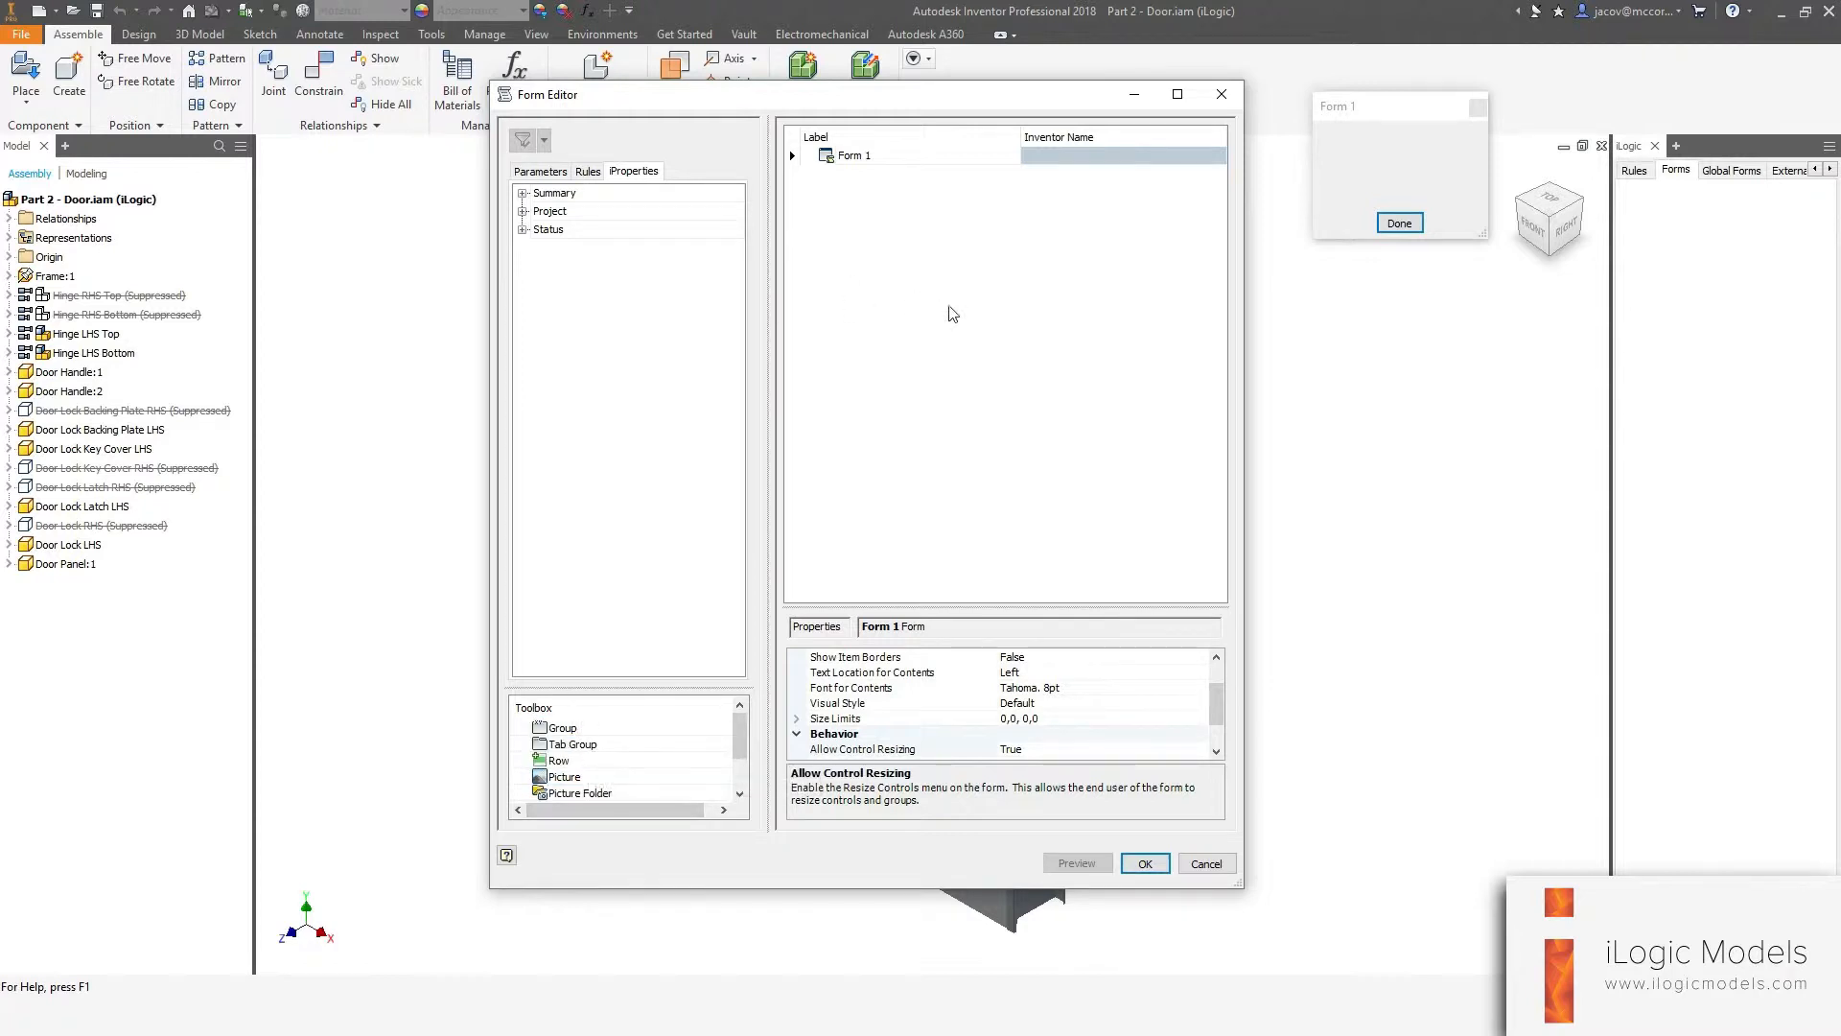
left_click(1007, 447)
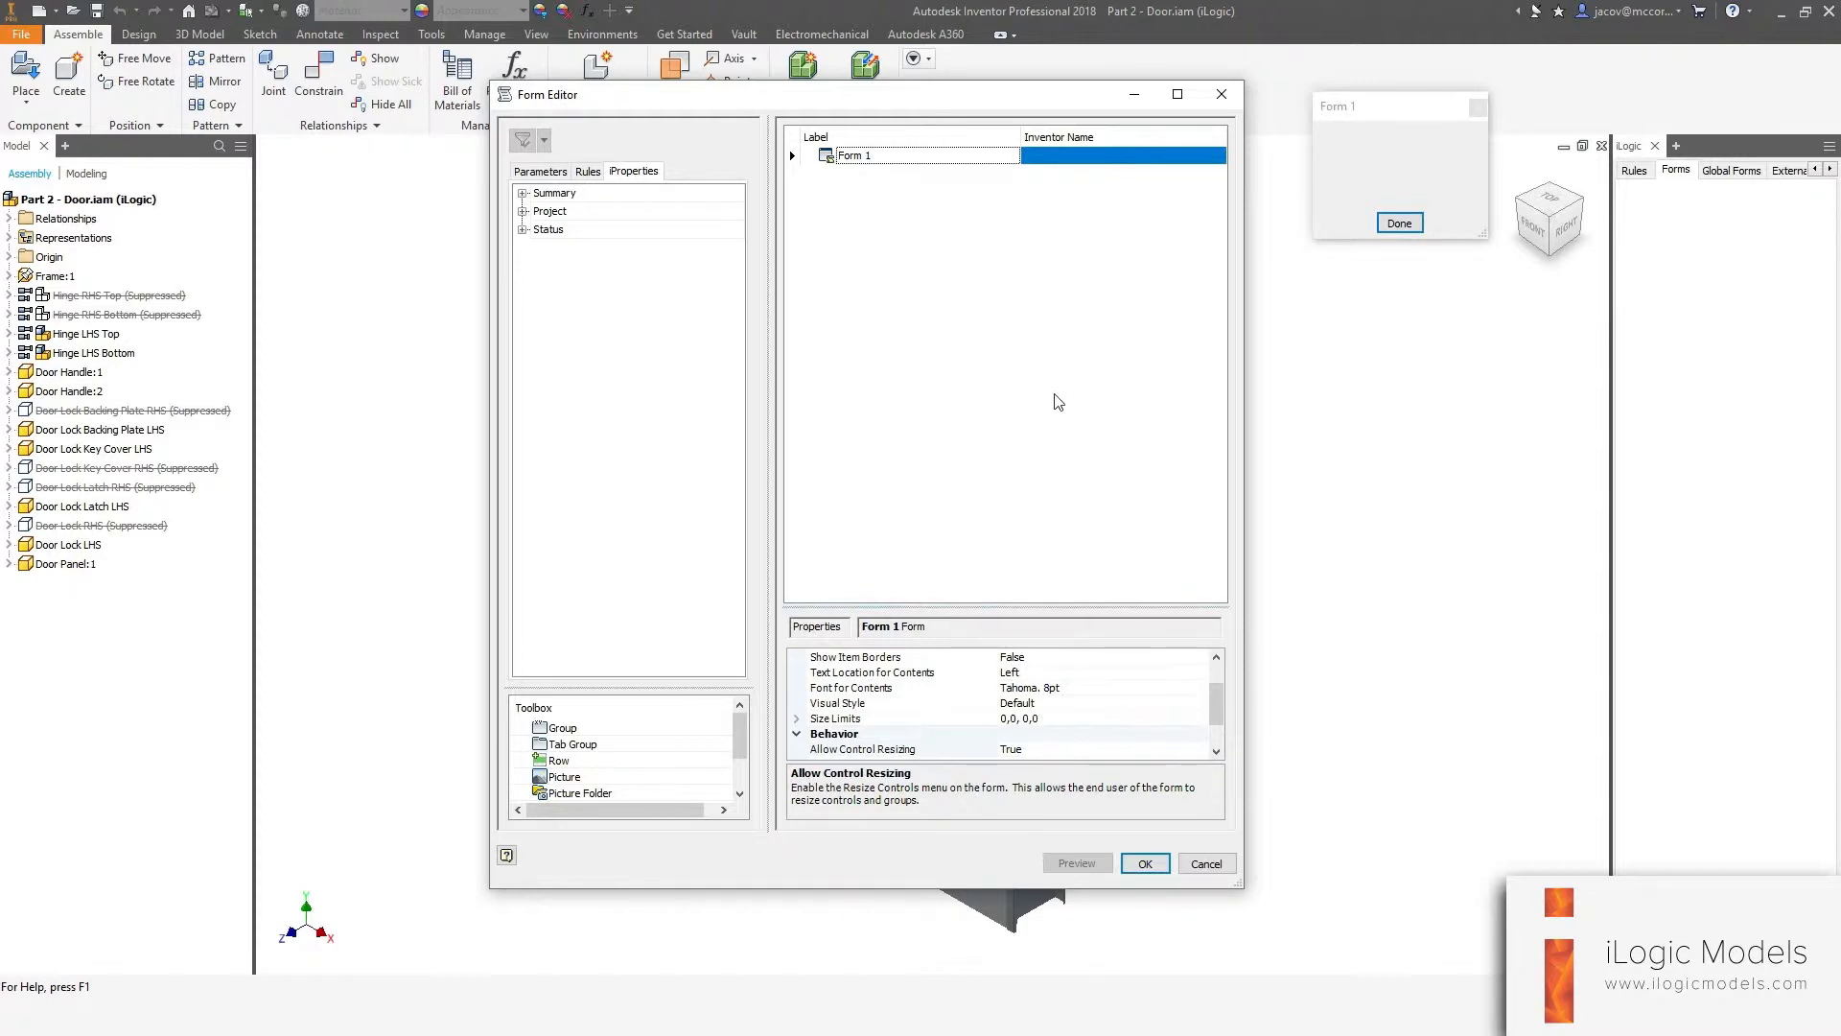
left_click_drag(946, 110, 949, 103)
left_click(949, 104)
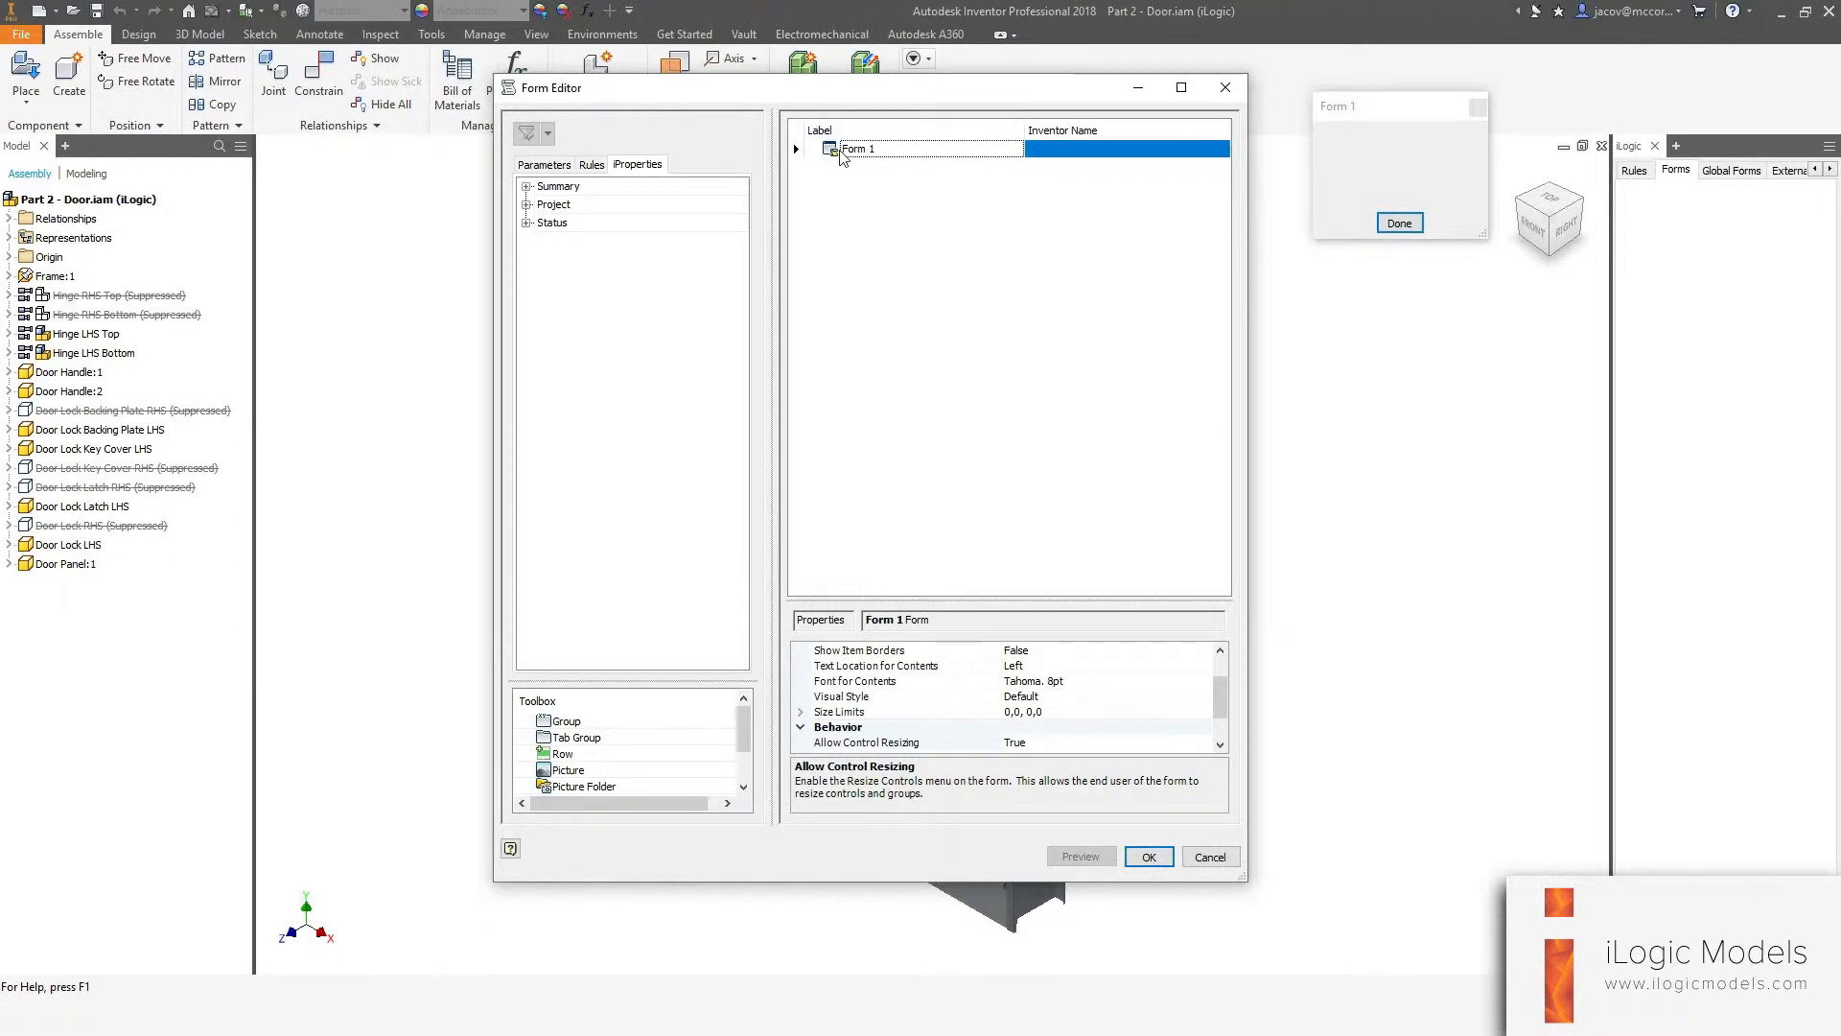
left_click_drag(1378, 110, 1346, 90)
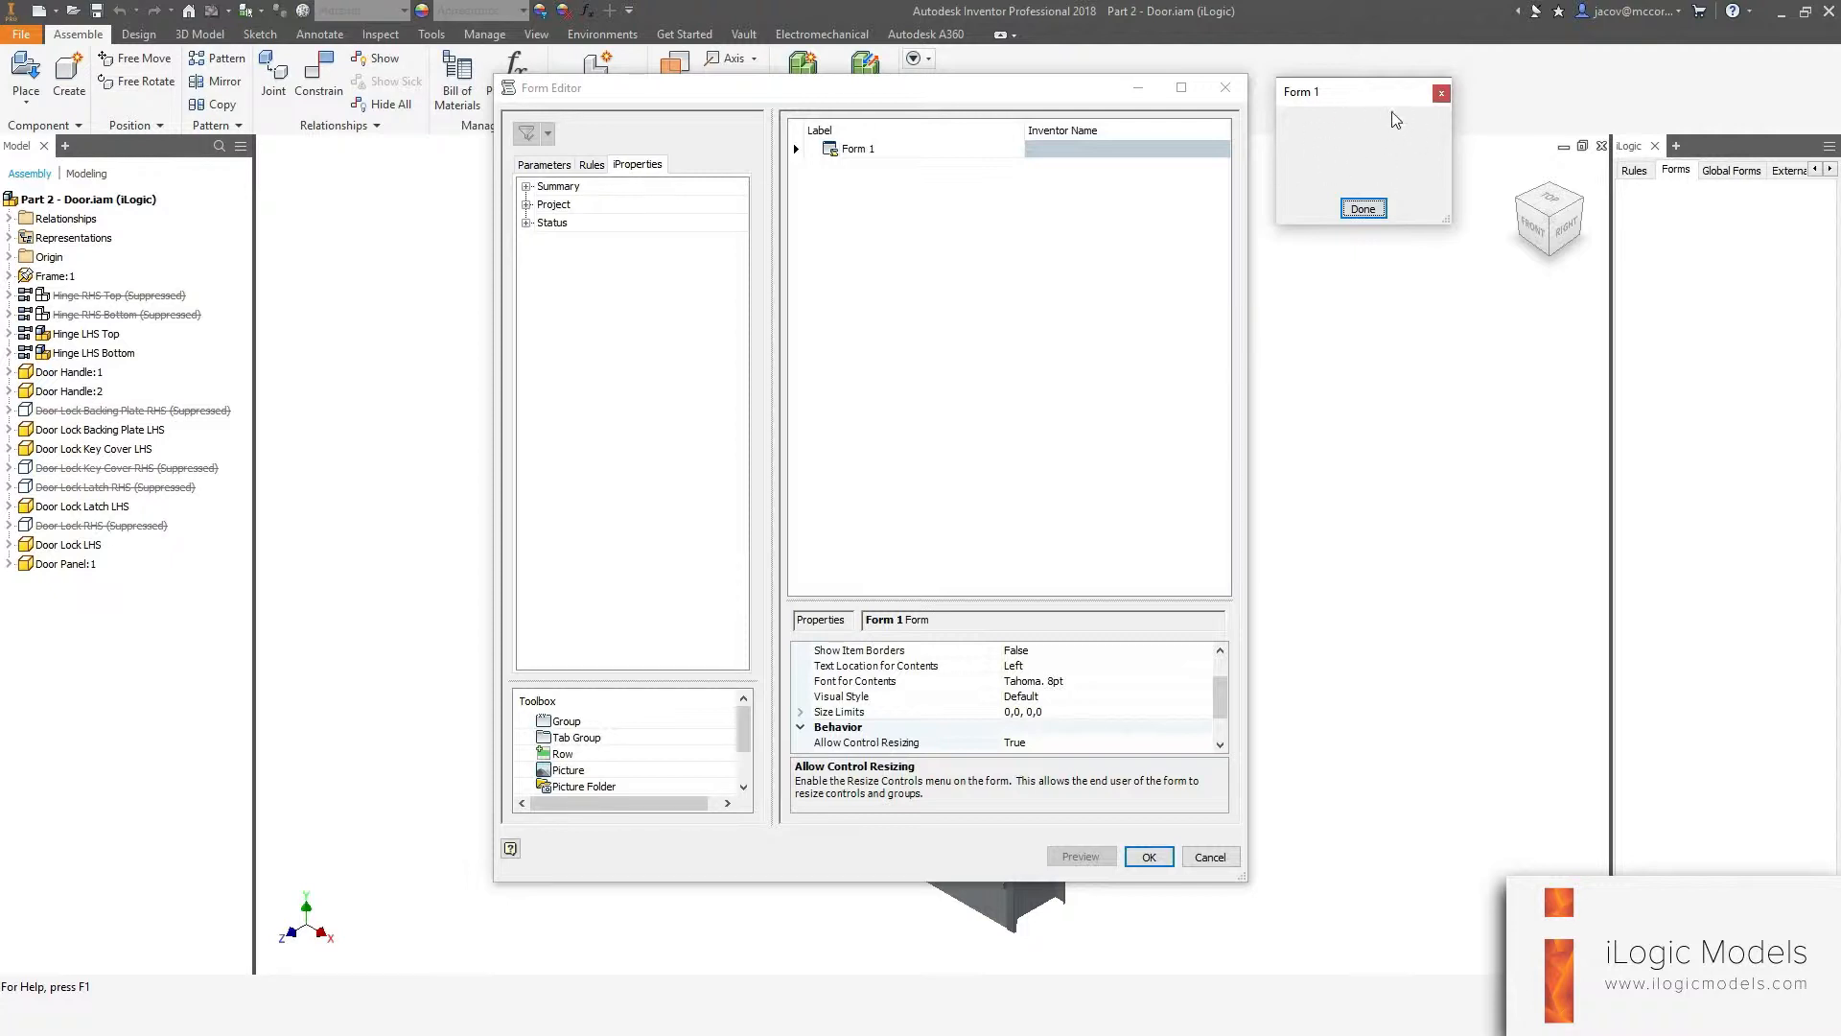
Rename the form's top-level item to Model Parameters.
left_click(1005, 288)
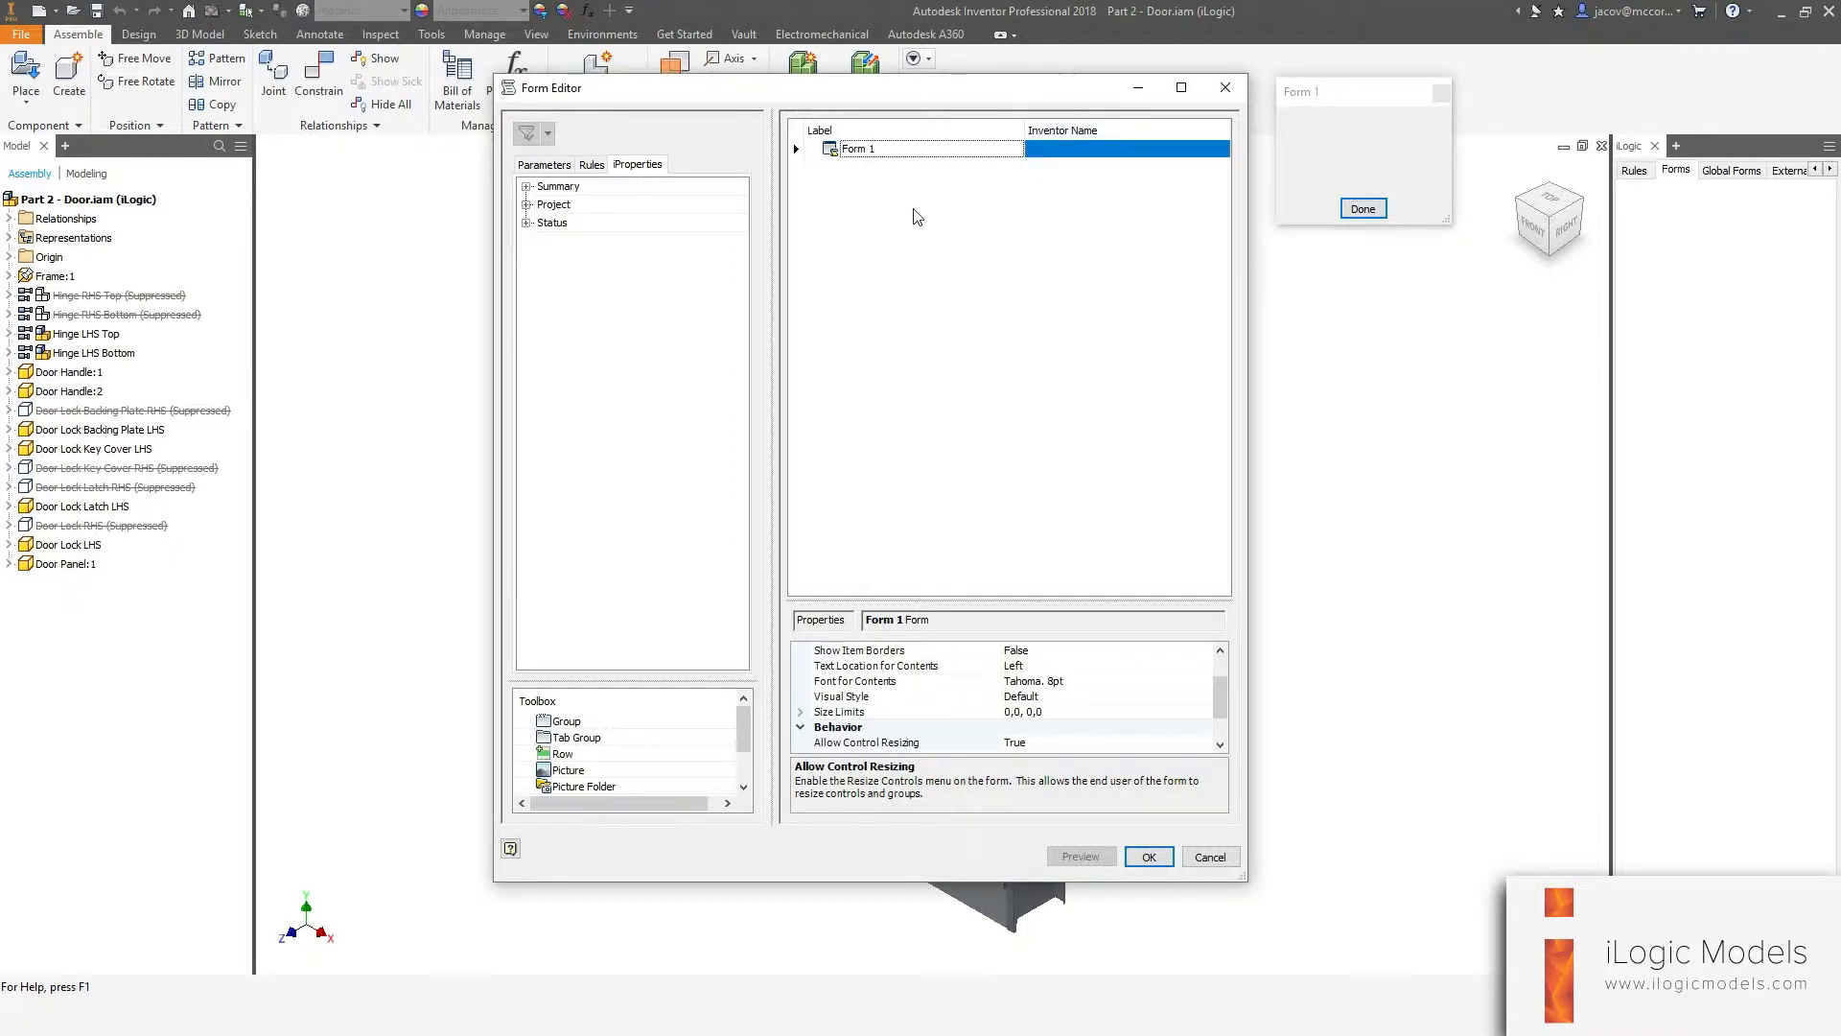
left_click(847, 151)
left_click(866, 150)
left_click_drag(894, 149, 833, 149)
type("Model Parameters")
key("Return")
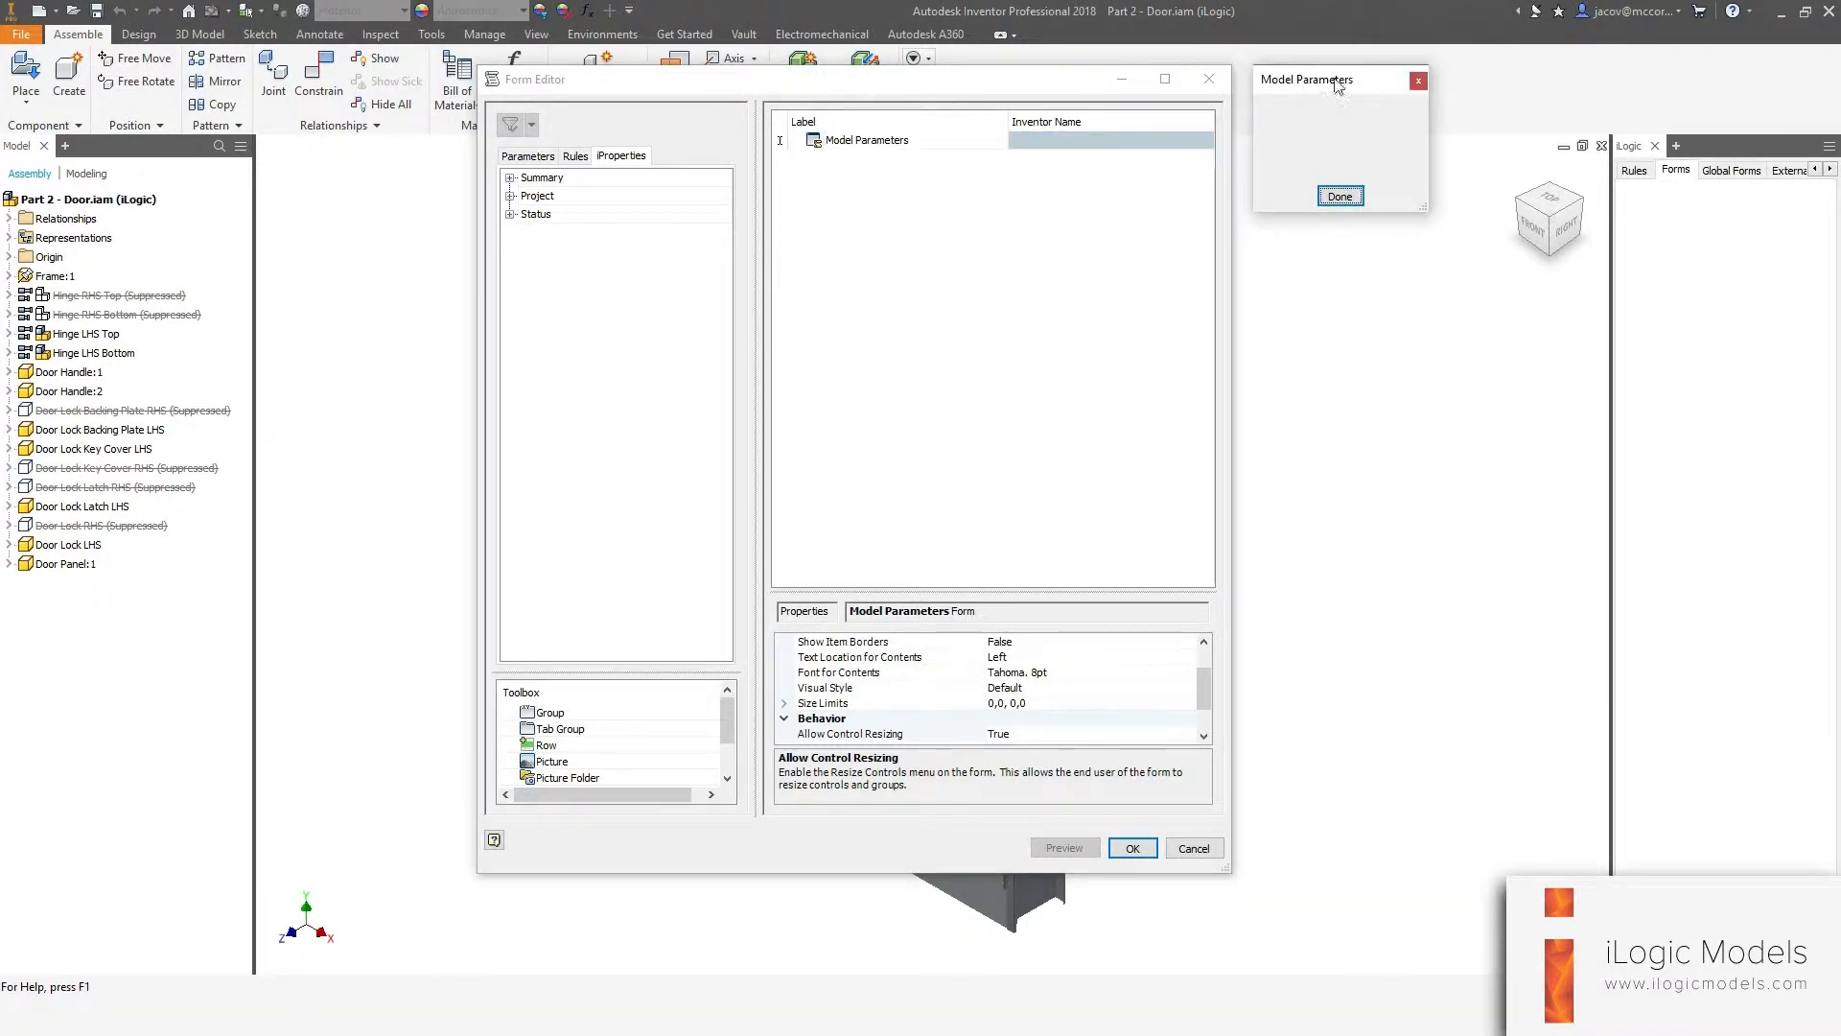
Add a Picture control to the Model Parameters form.
left_click(868, 213)
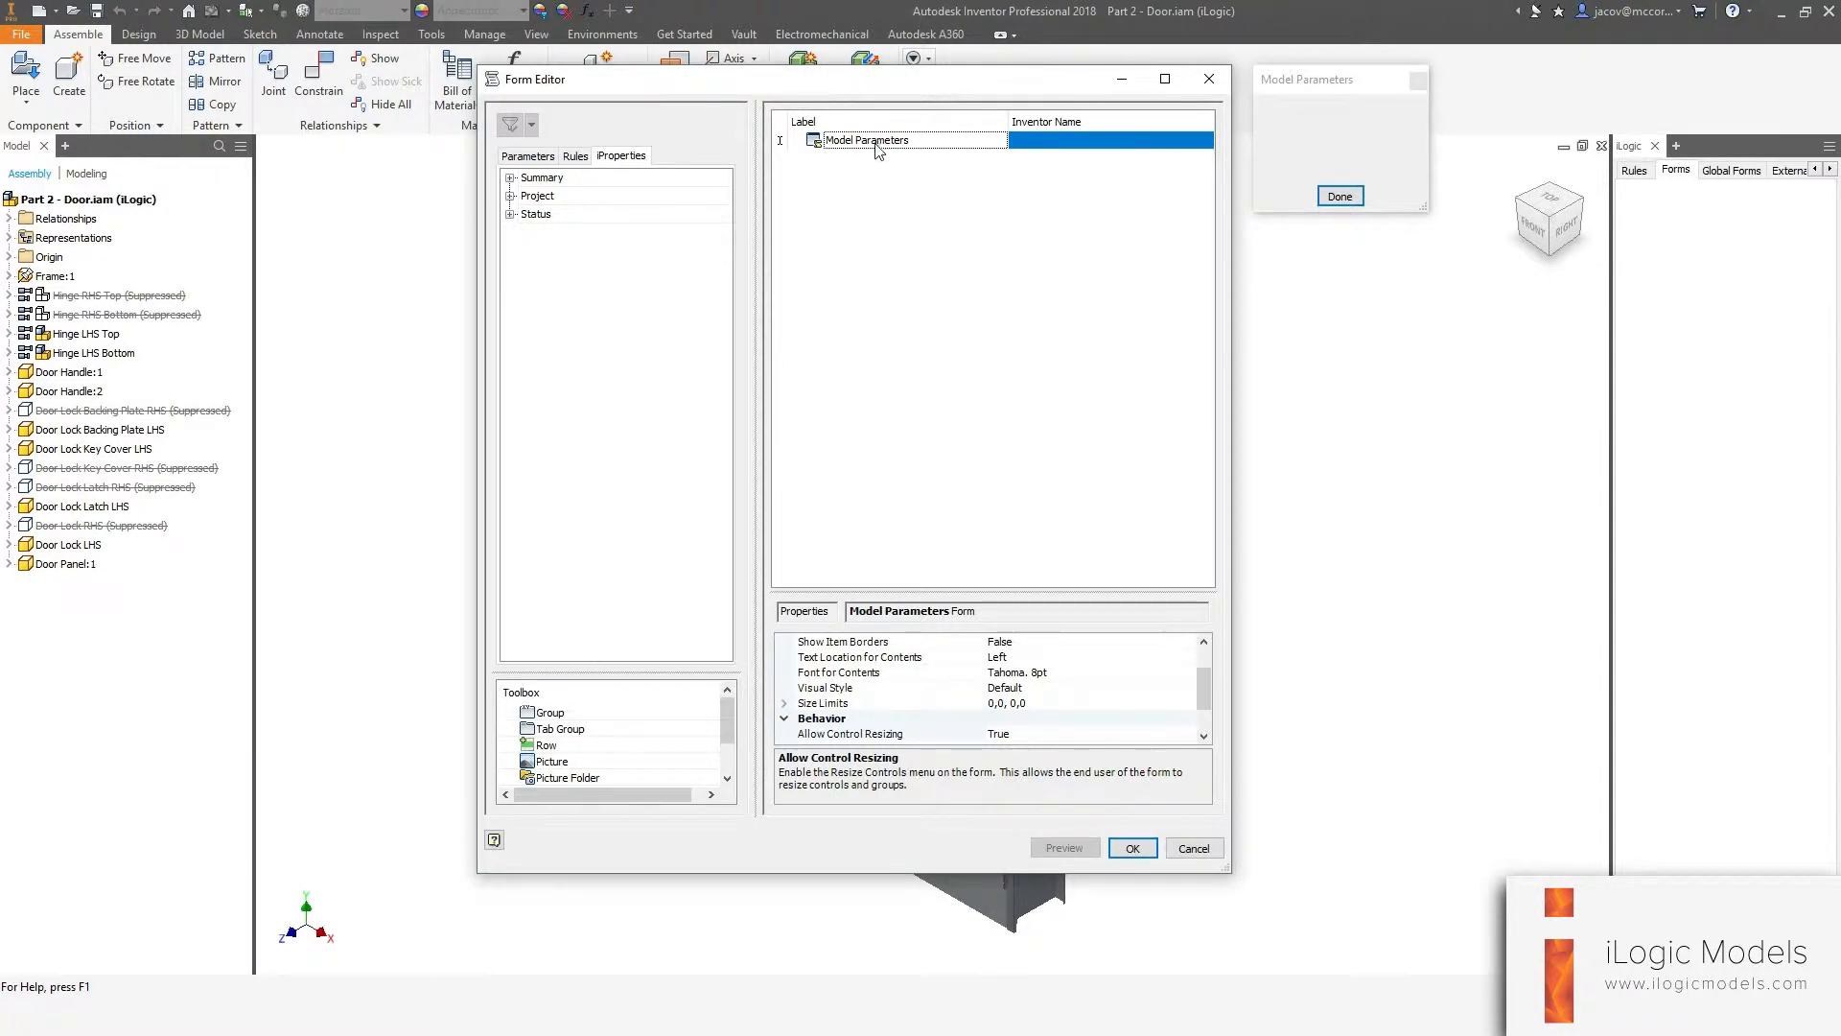
left_click(547, 761)
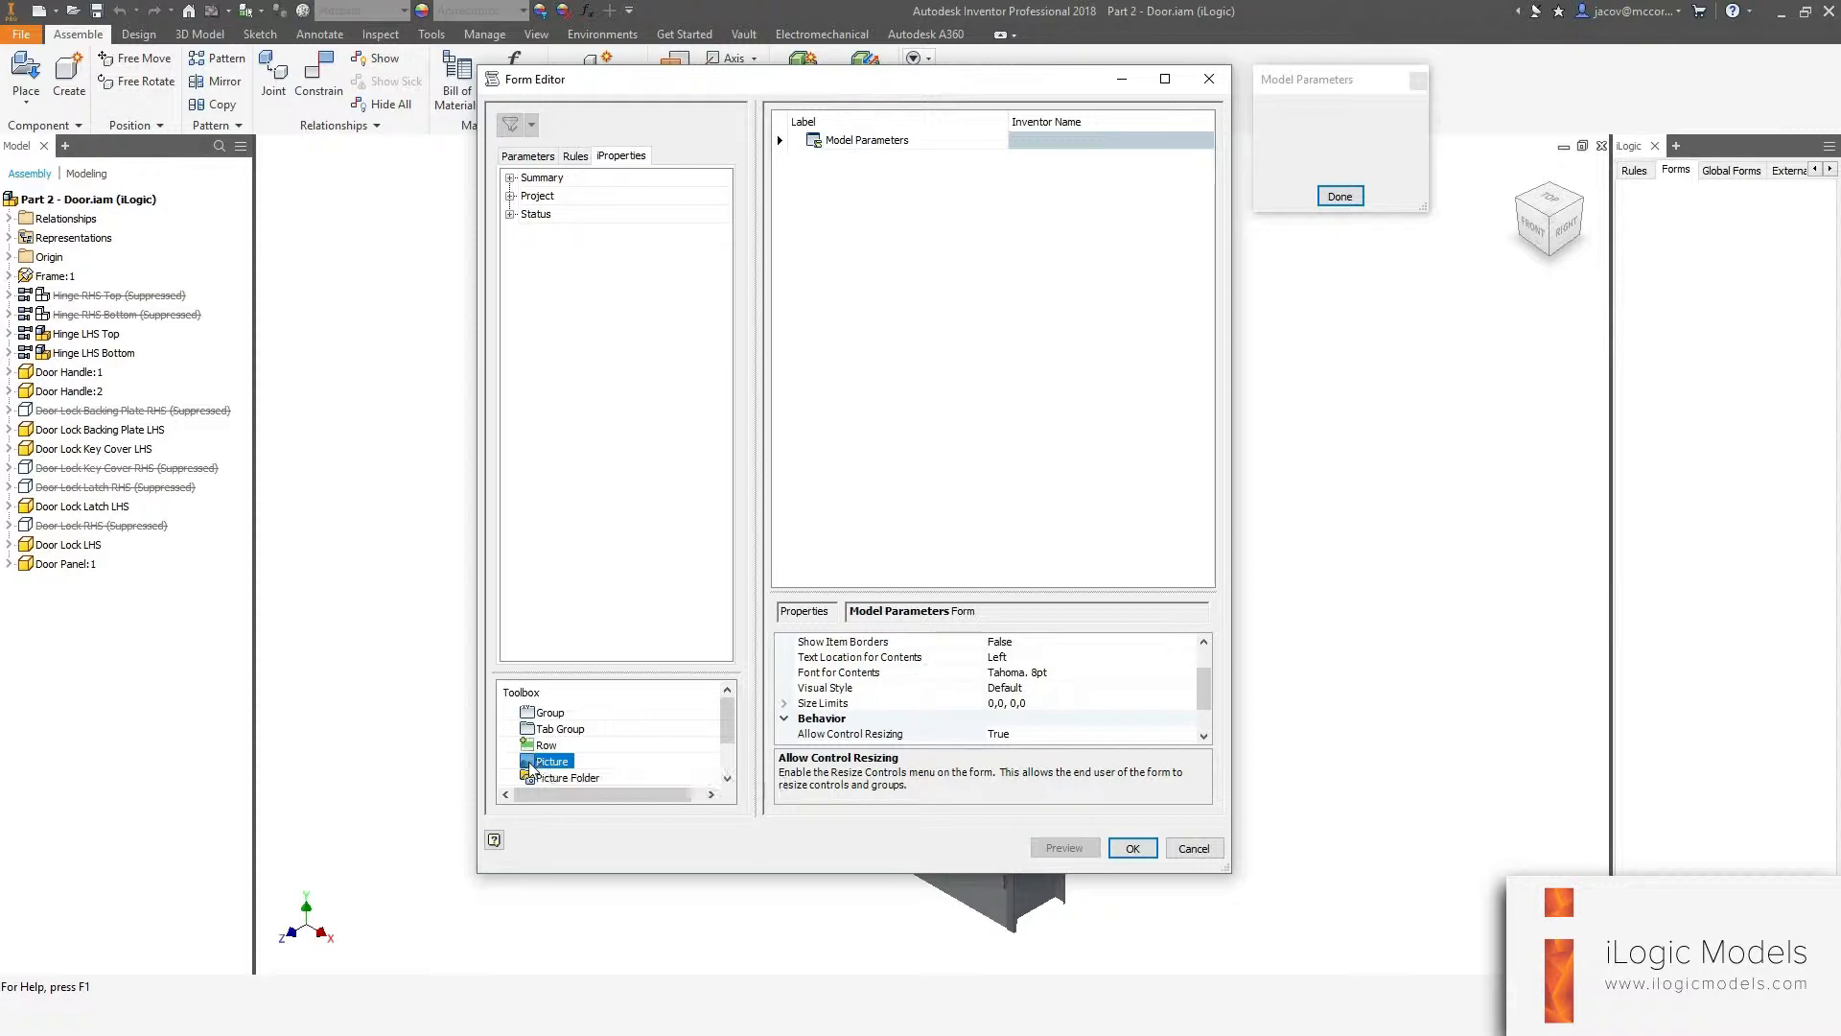
left_click_drag(530, 767, 959, 355)
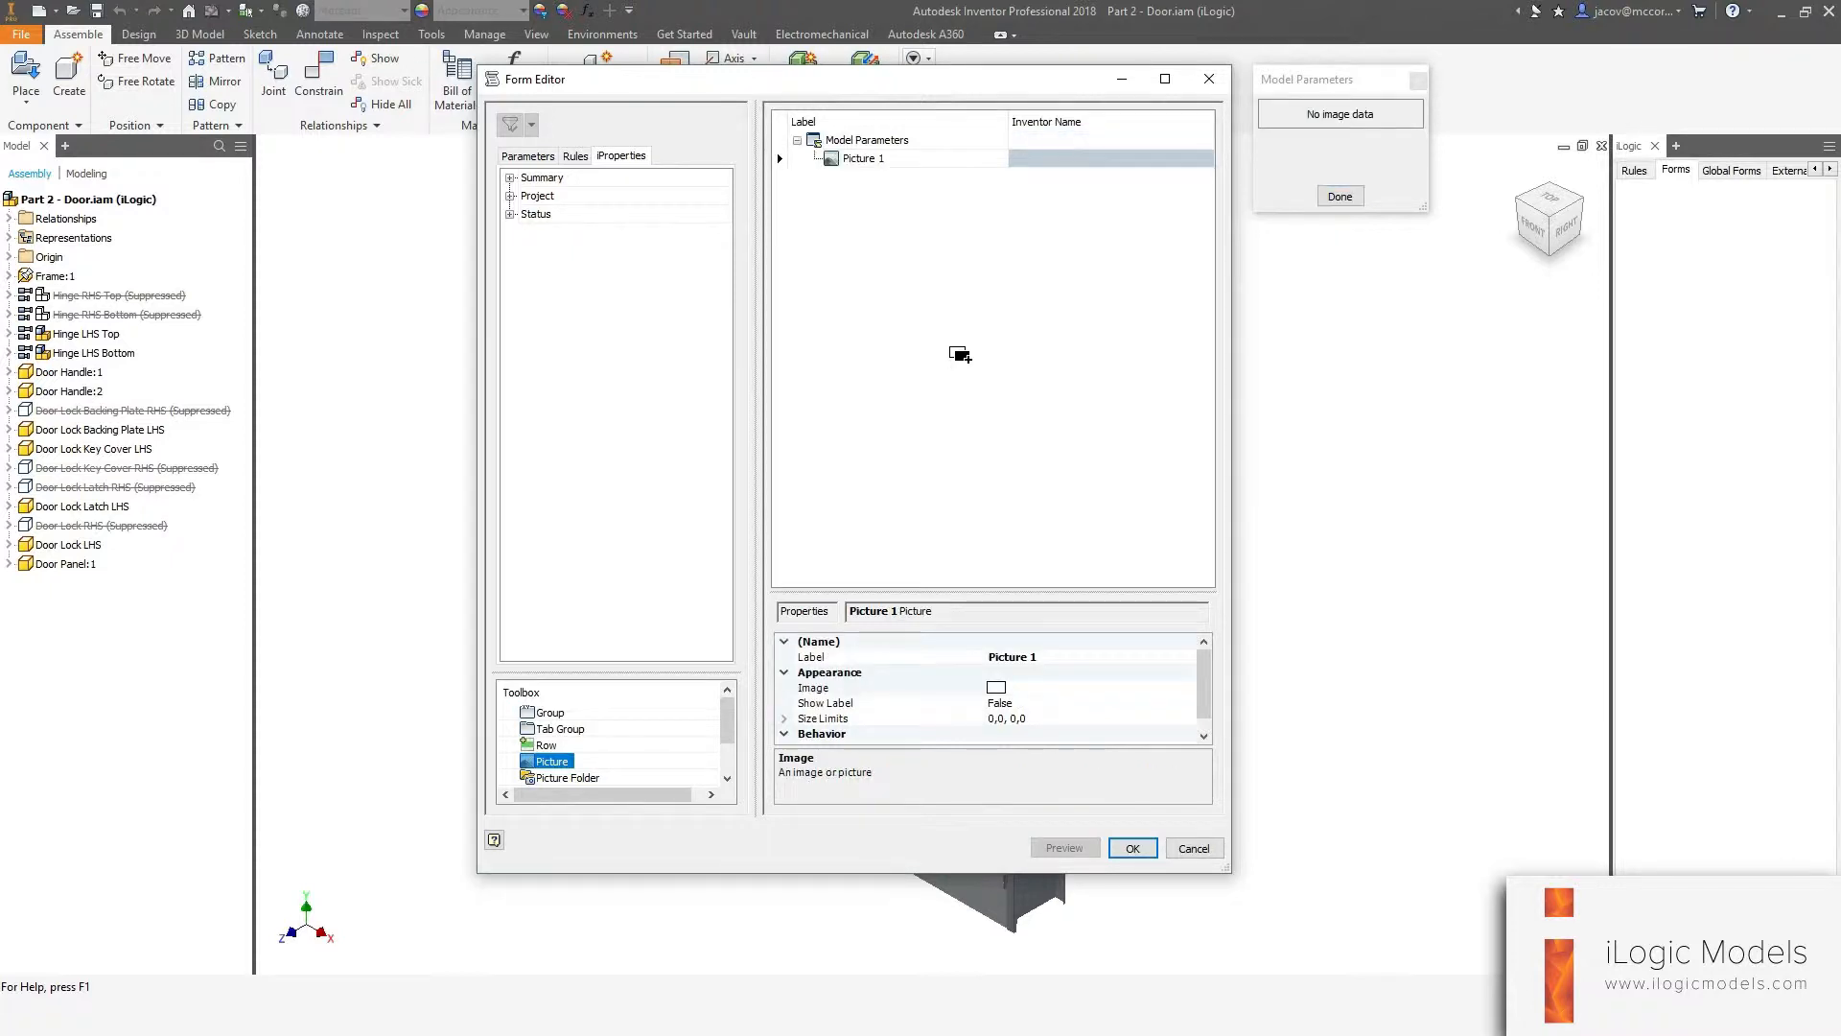
left_click(1254, 108)
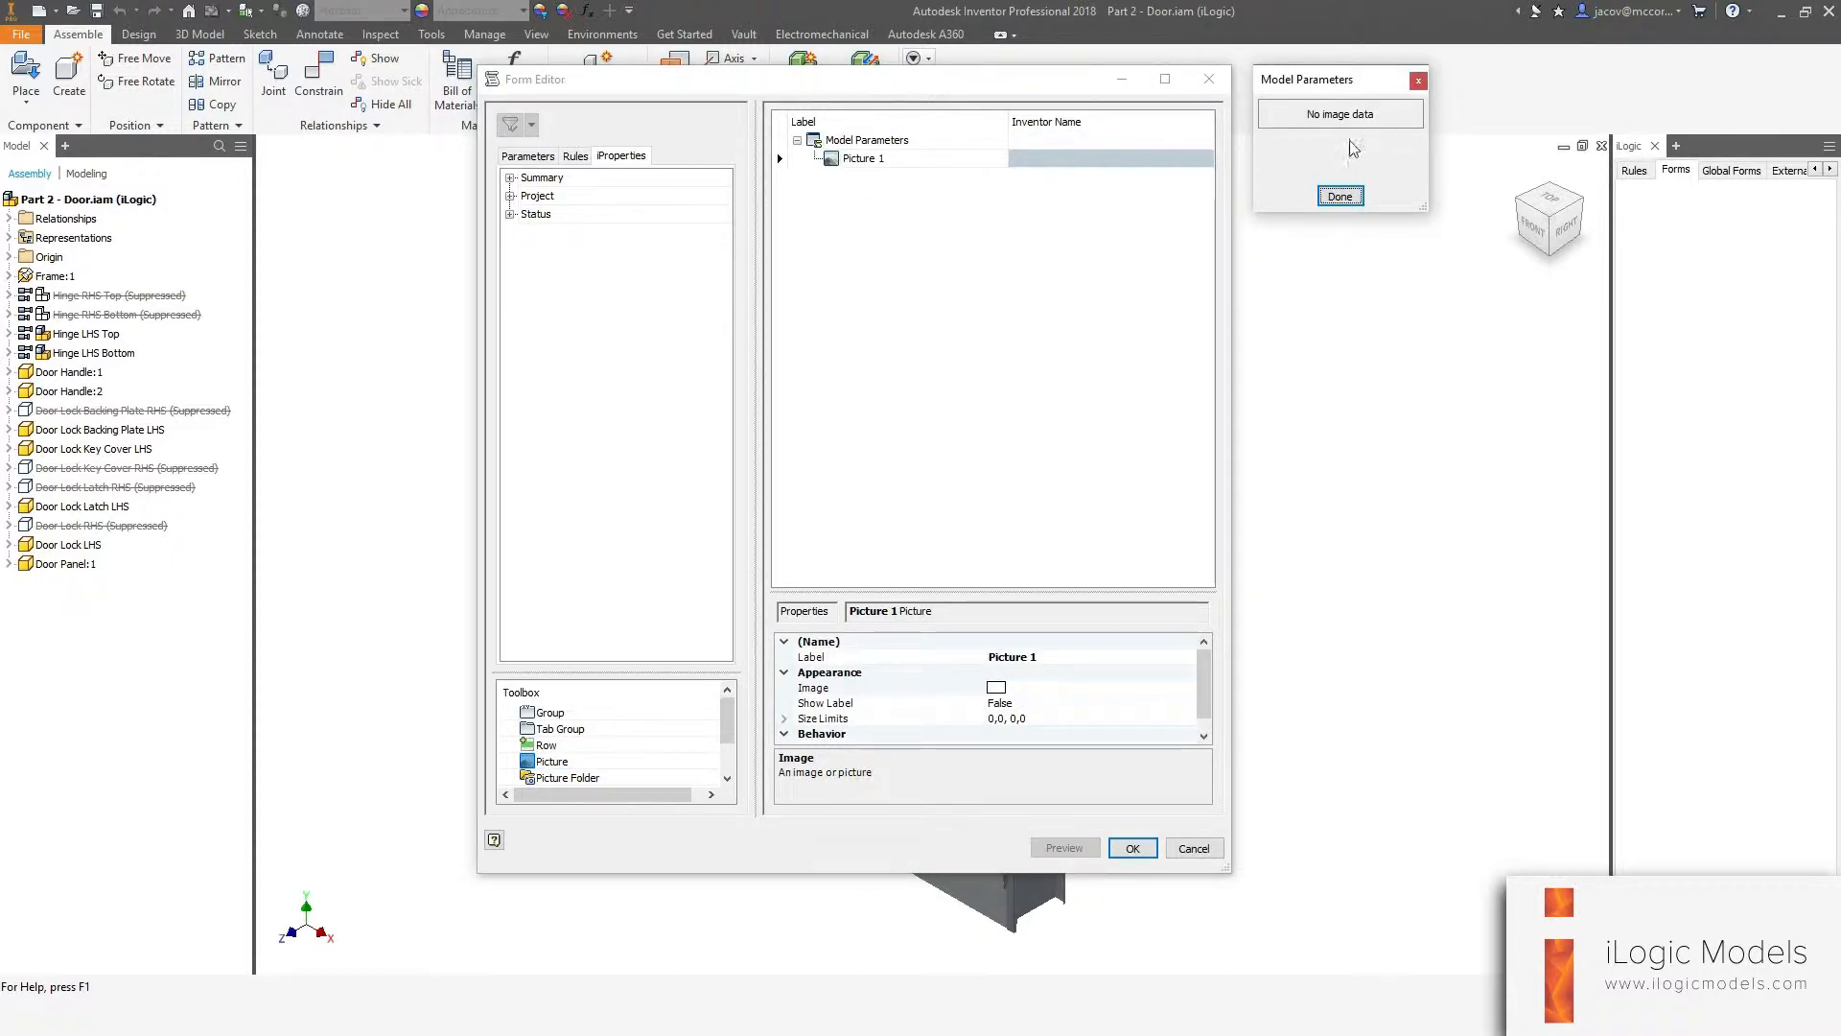
left_click(926, 304)
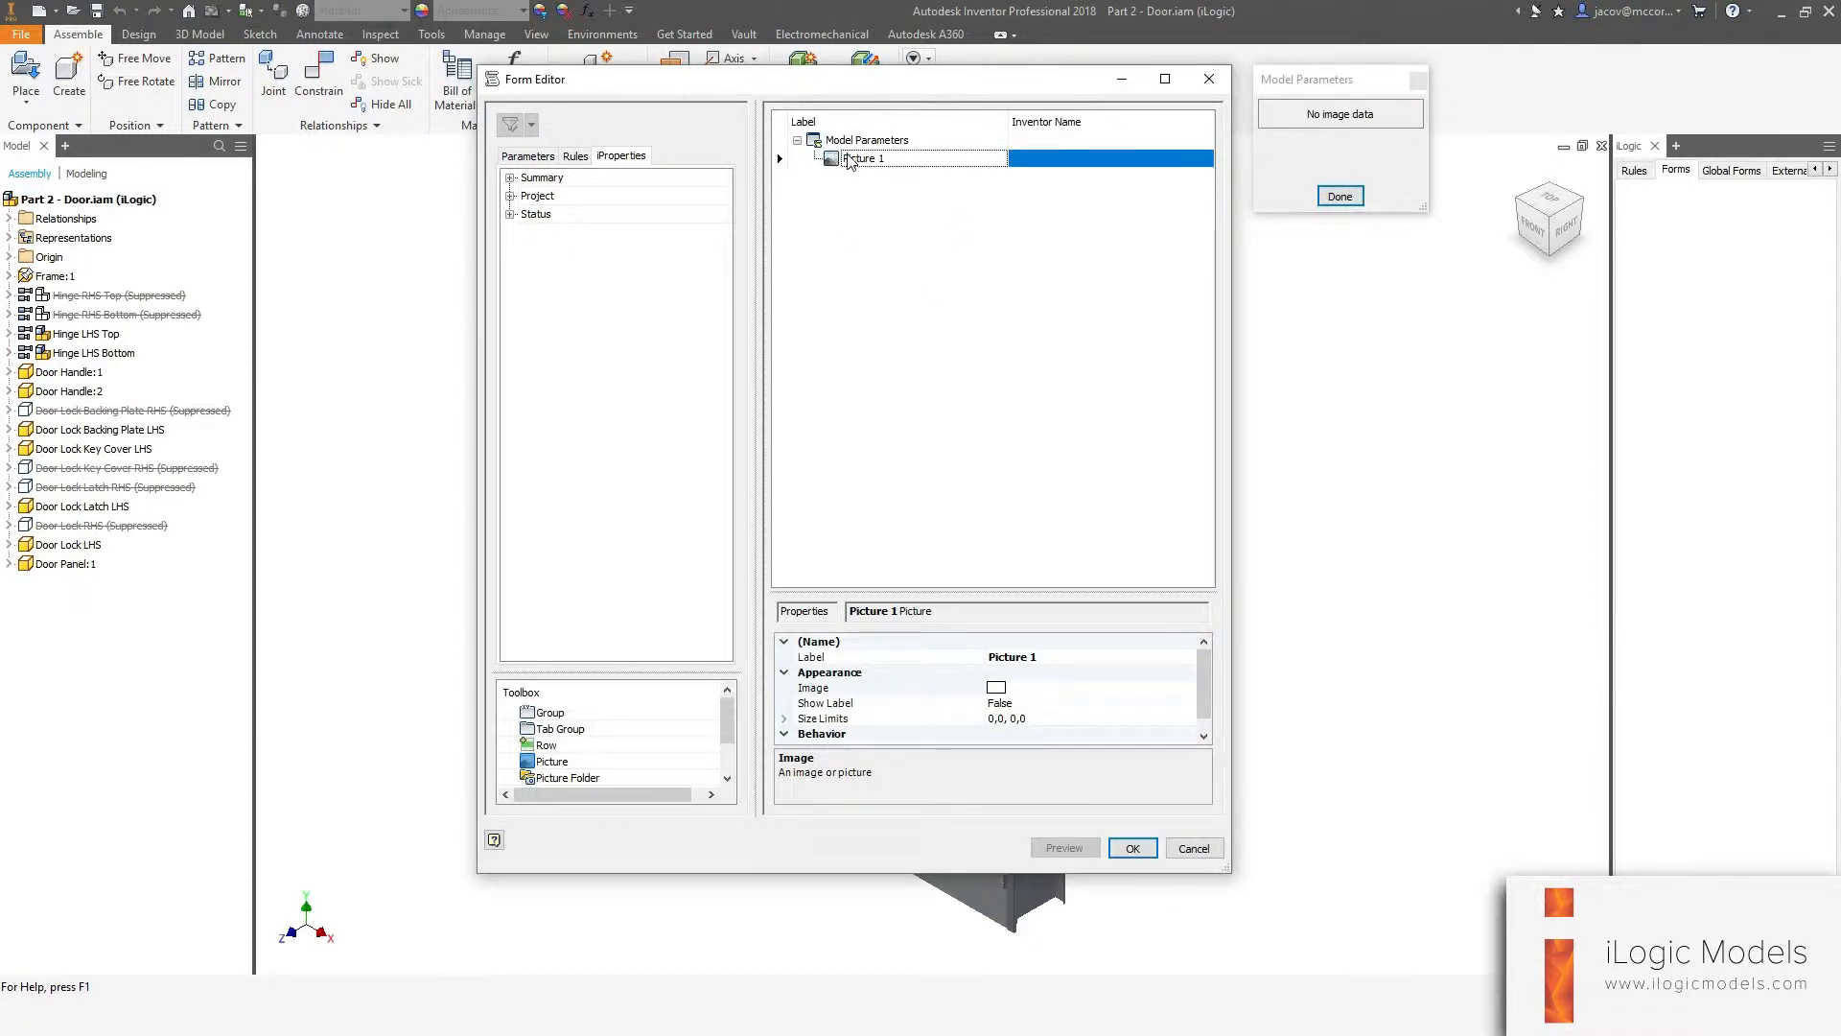
Set the picture's size limits to a minimum of 350 × 350 pixels and a maximum of 500 × 500 pixels.
left_click_drag(1206, 679, 1207, 686)
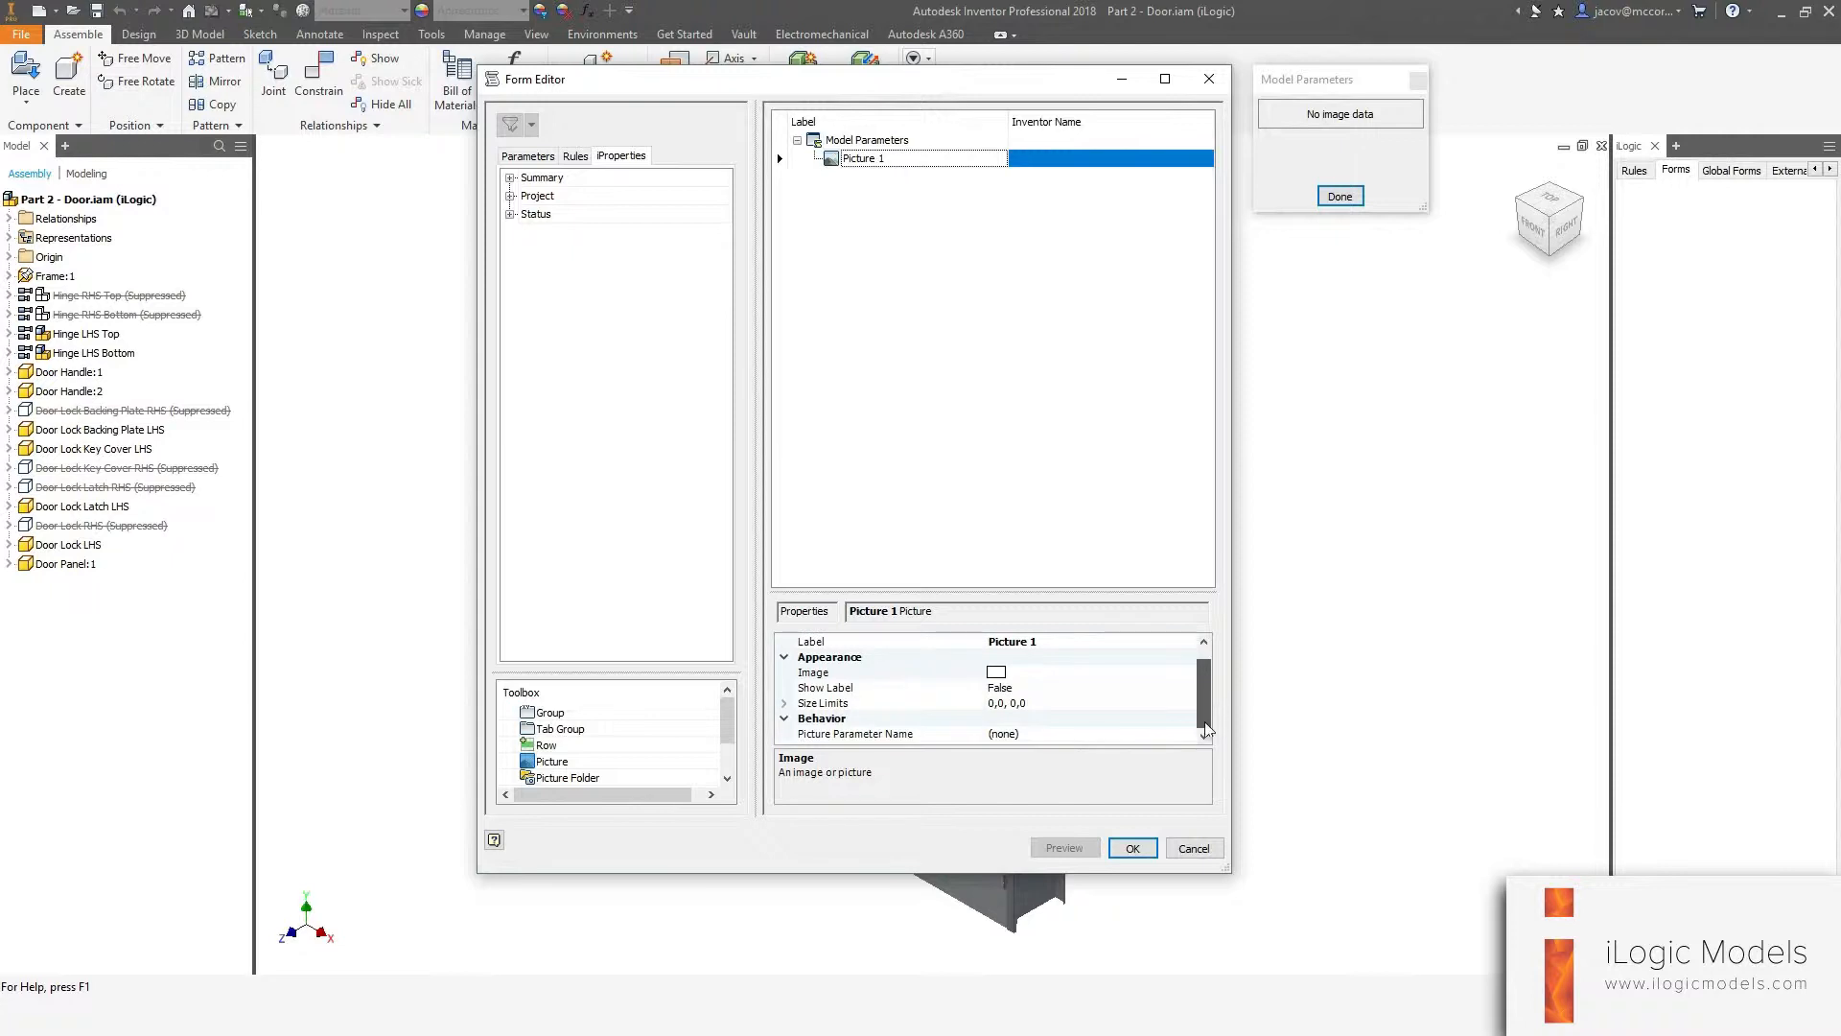
left_click(861, 705)
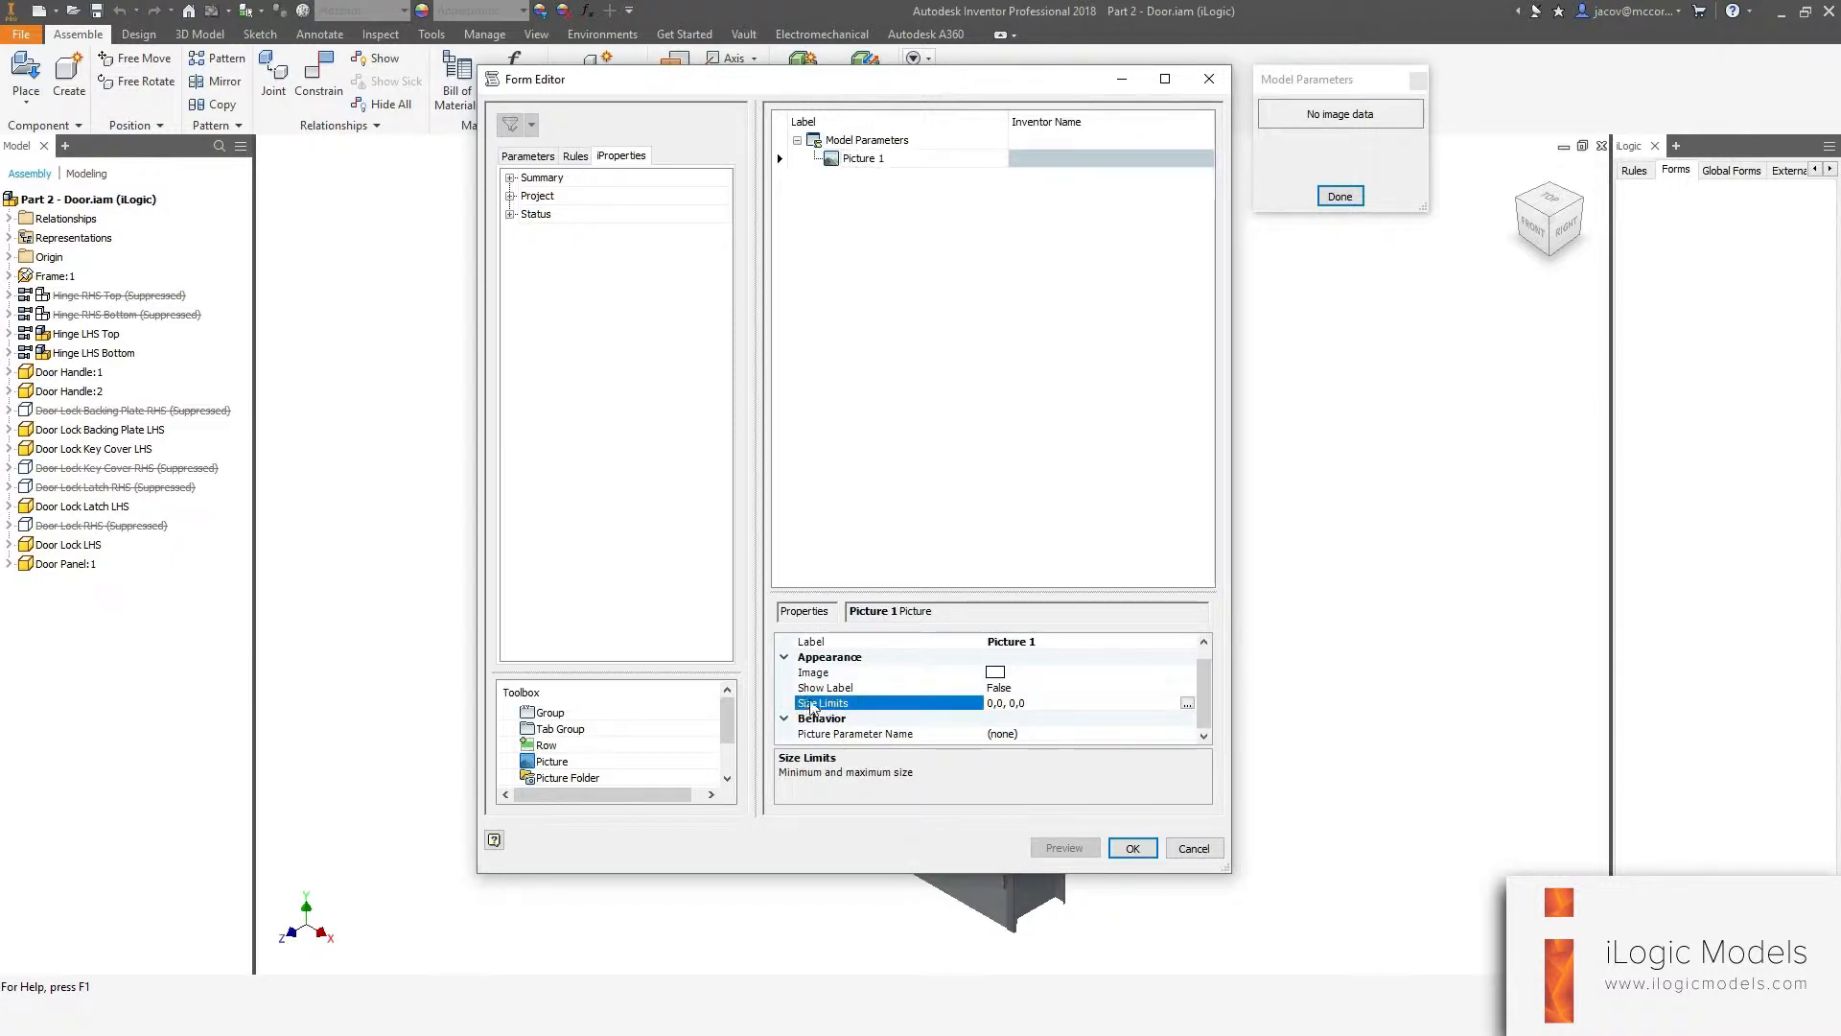
left_click(1187, 705)
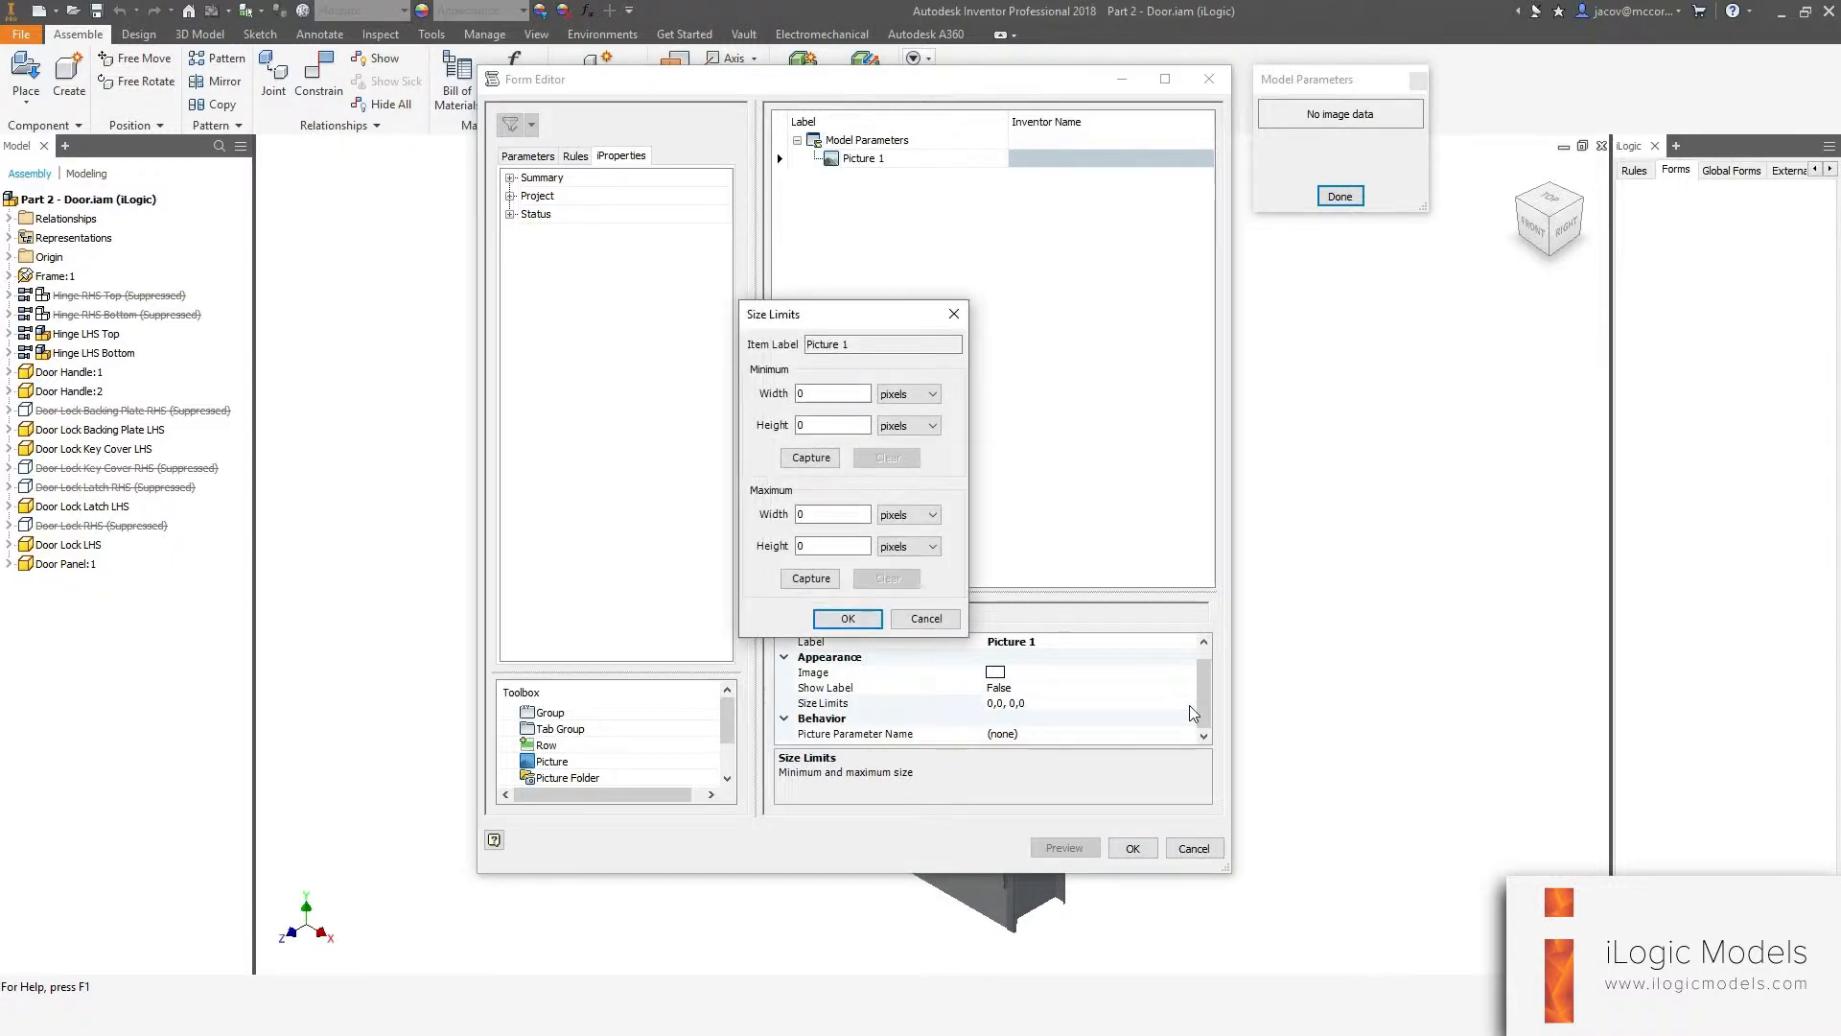
left_click_drag(819, 327, 951, 226)
double_click(933, 293)
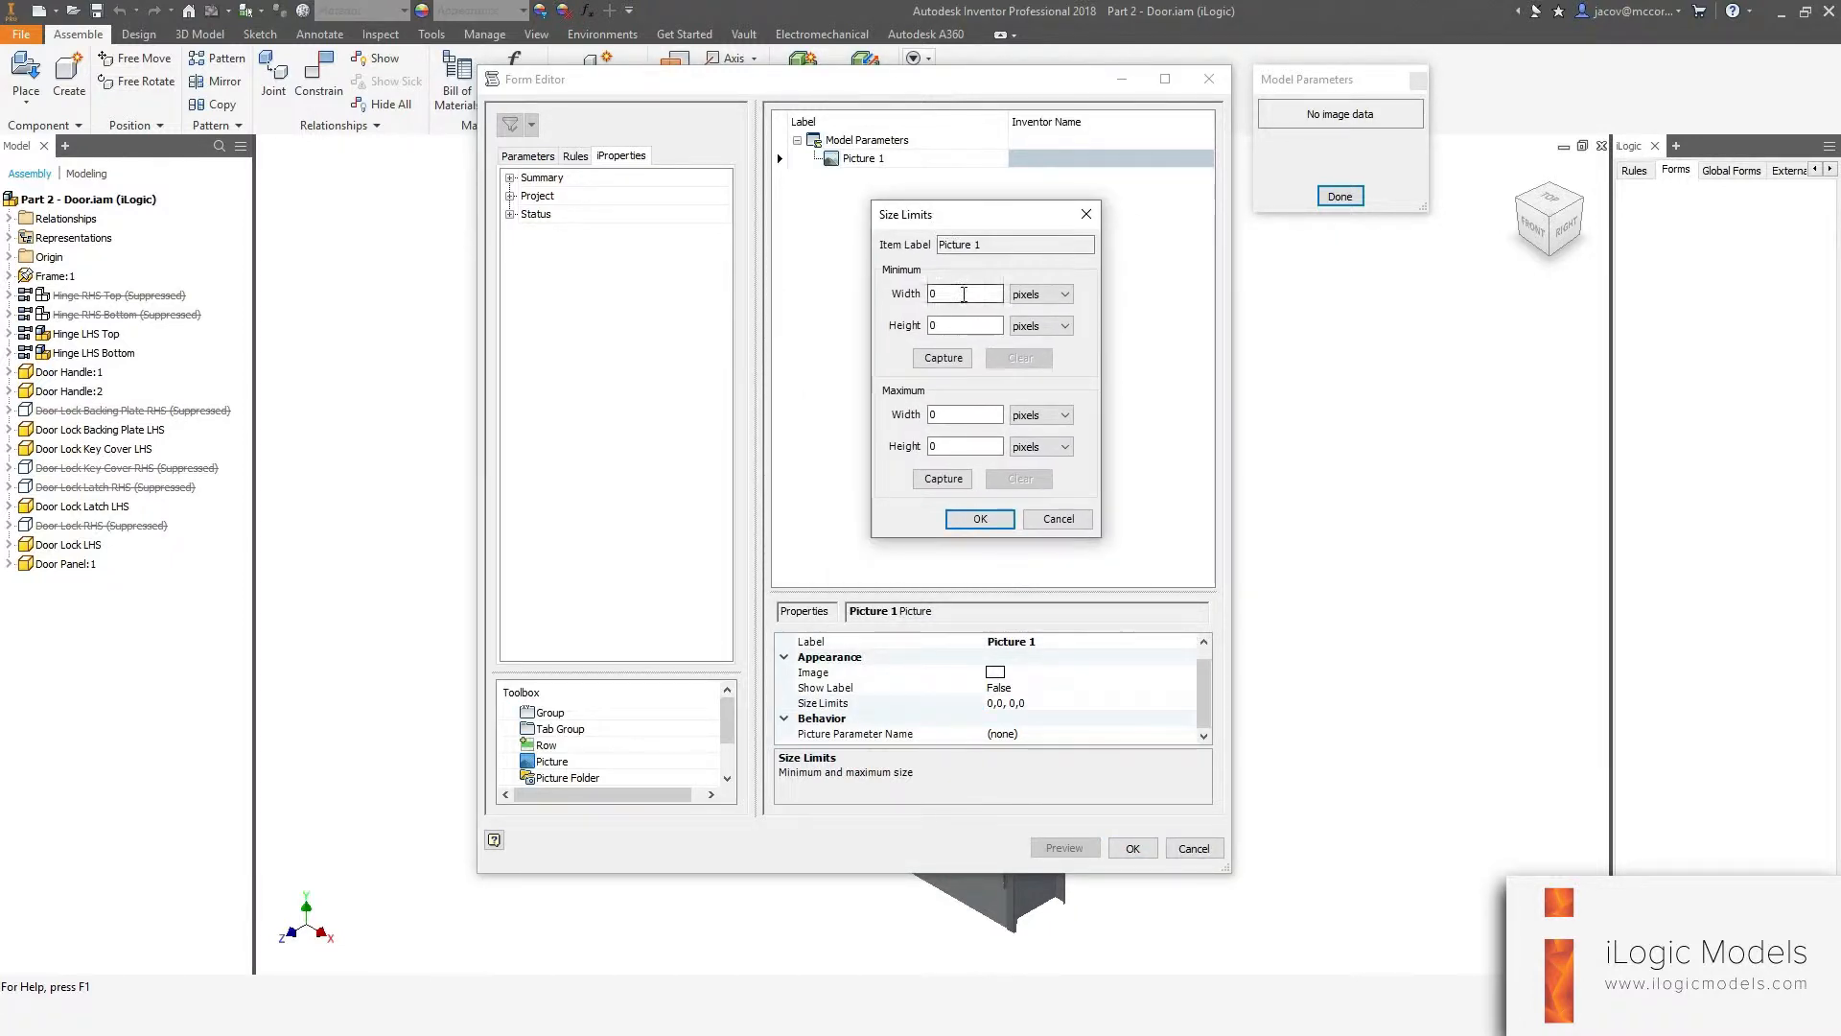
type("38")
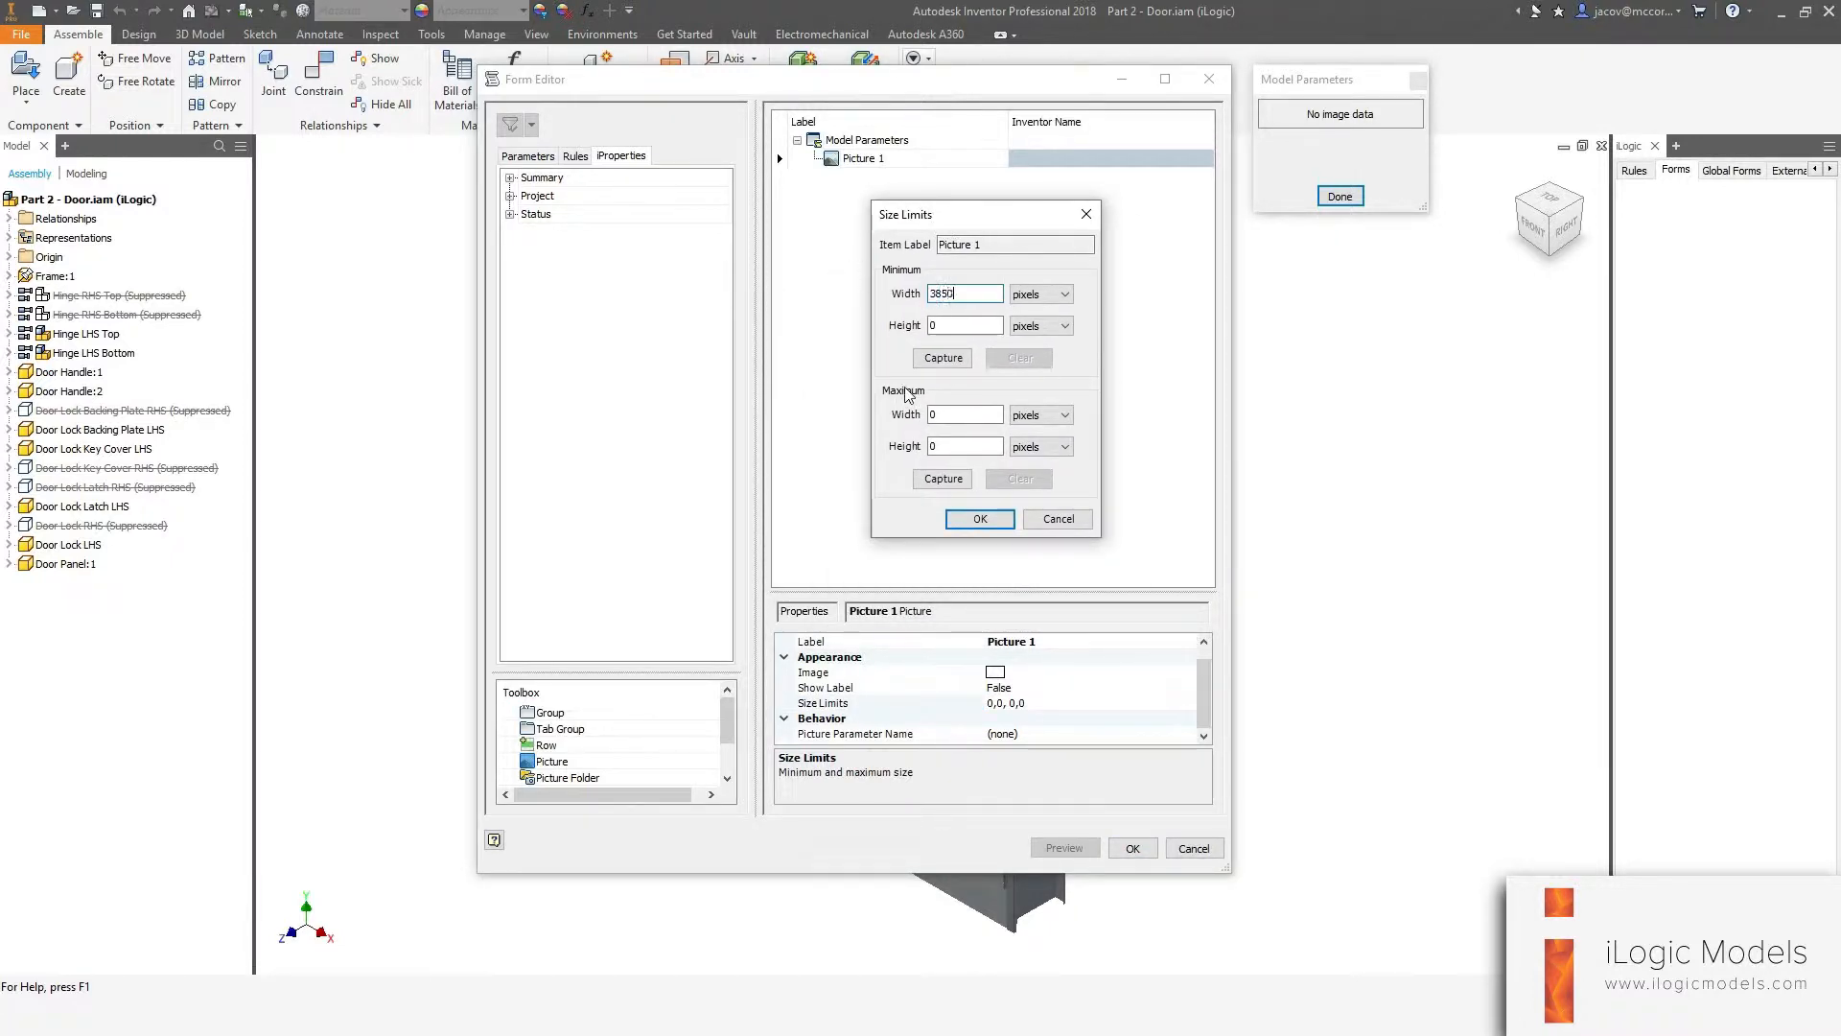
key("BackSpace")
type("50")
key("Tab")
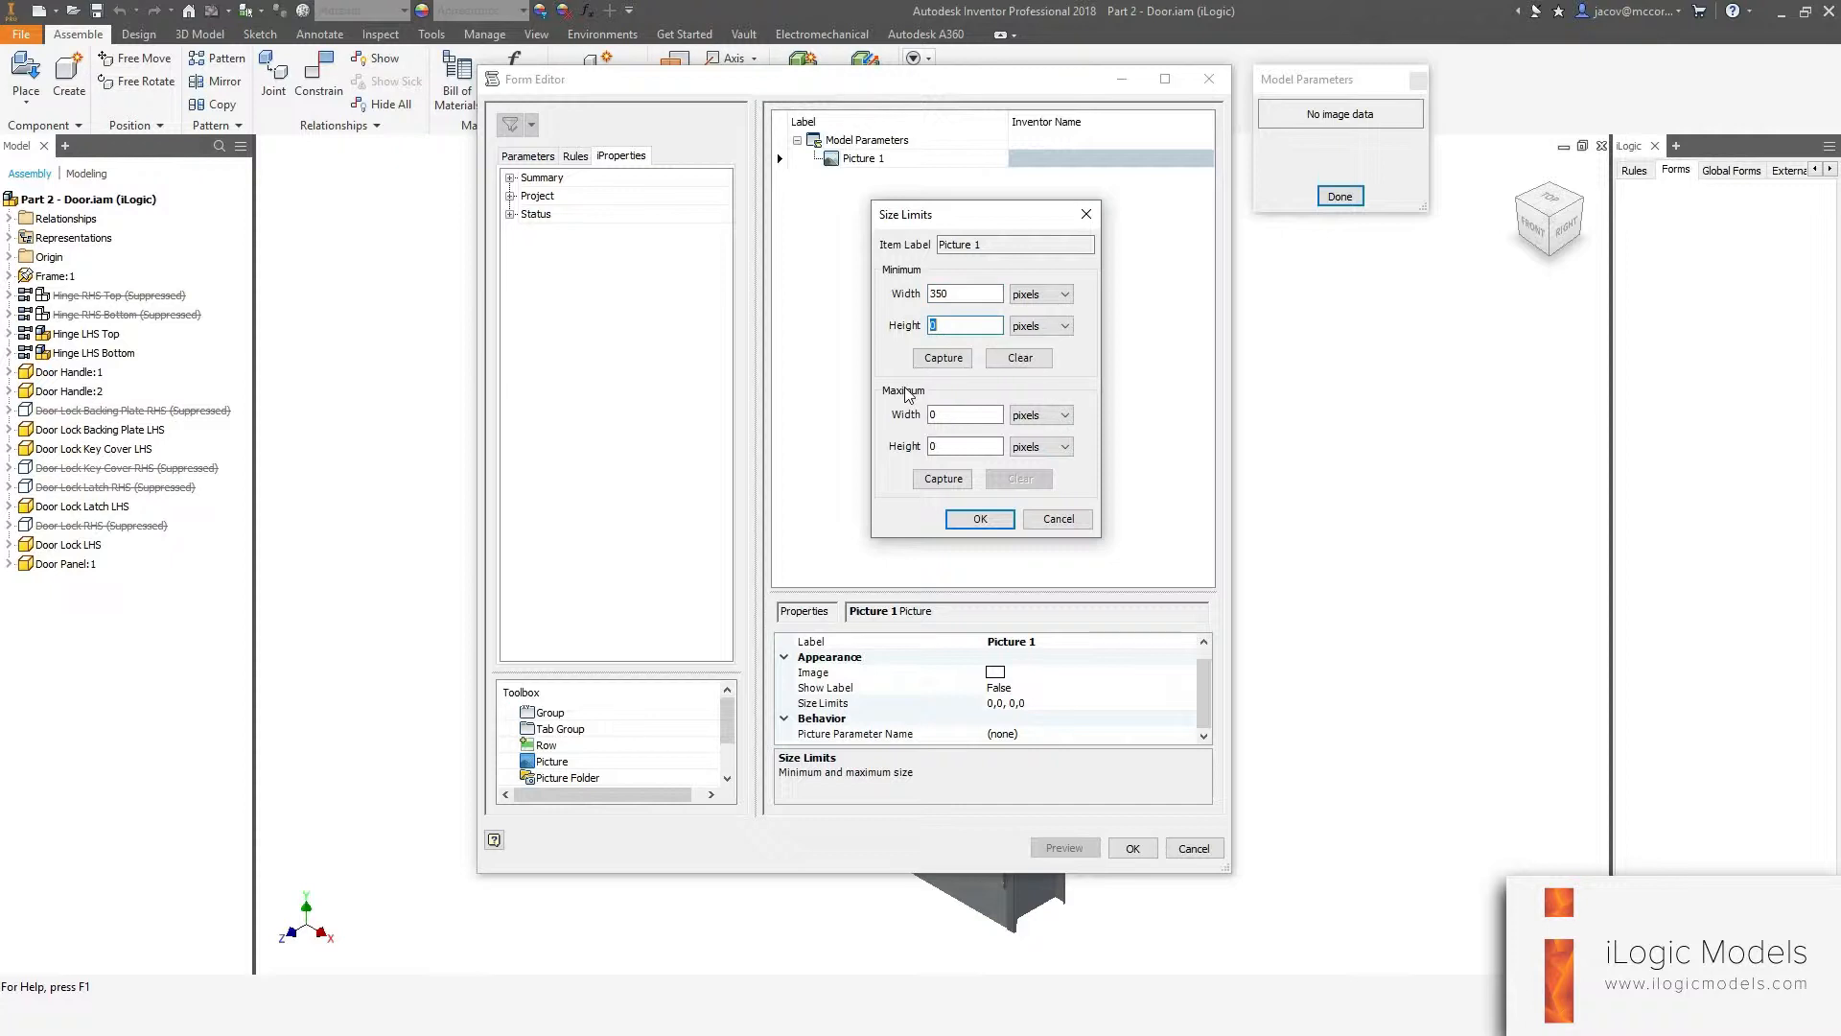
type("350")
key("Tab")
key("Tab")
key("Tab")
key("Tab")
type("500")
key("Tab")
key("Tab")
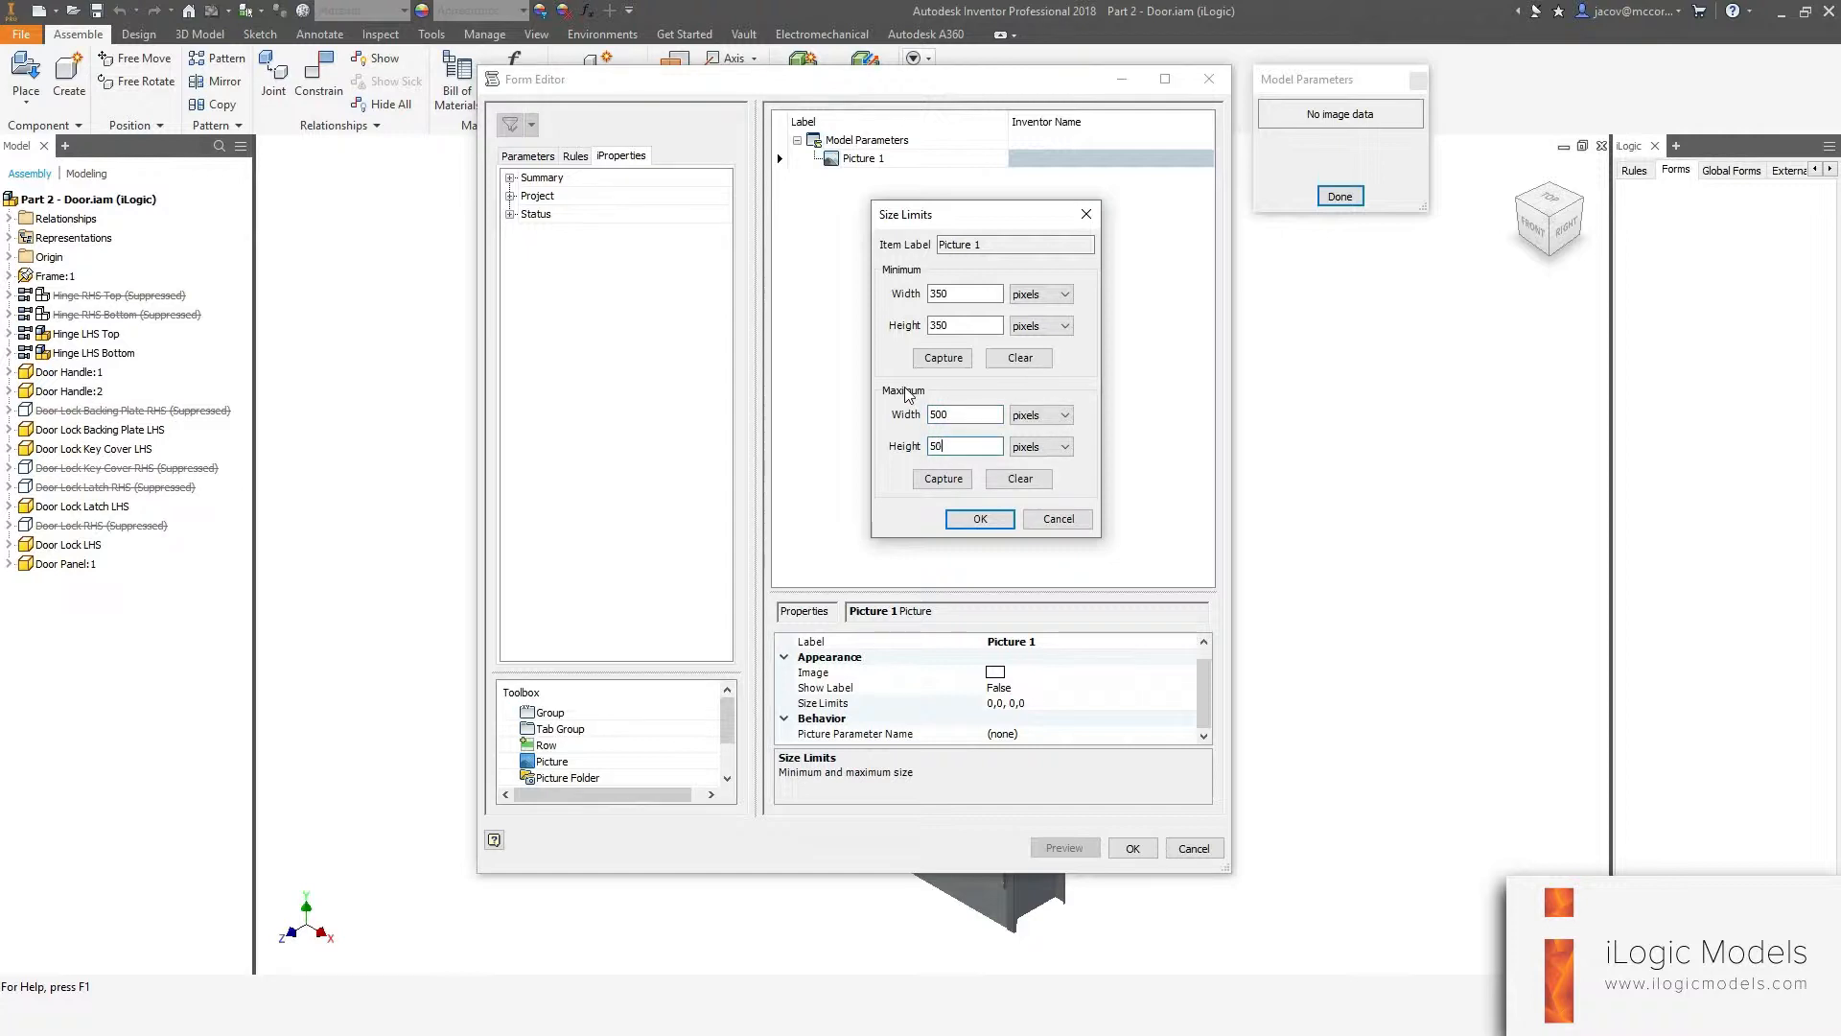
key("Tab")
key("Tab")
key("Tab")
key("Tab")
key("Tab")
key("Tab")
key("Return")
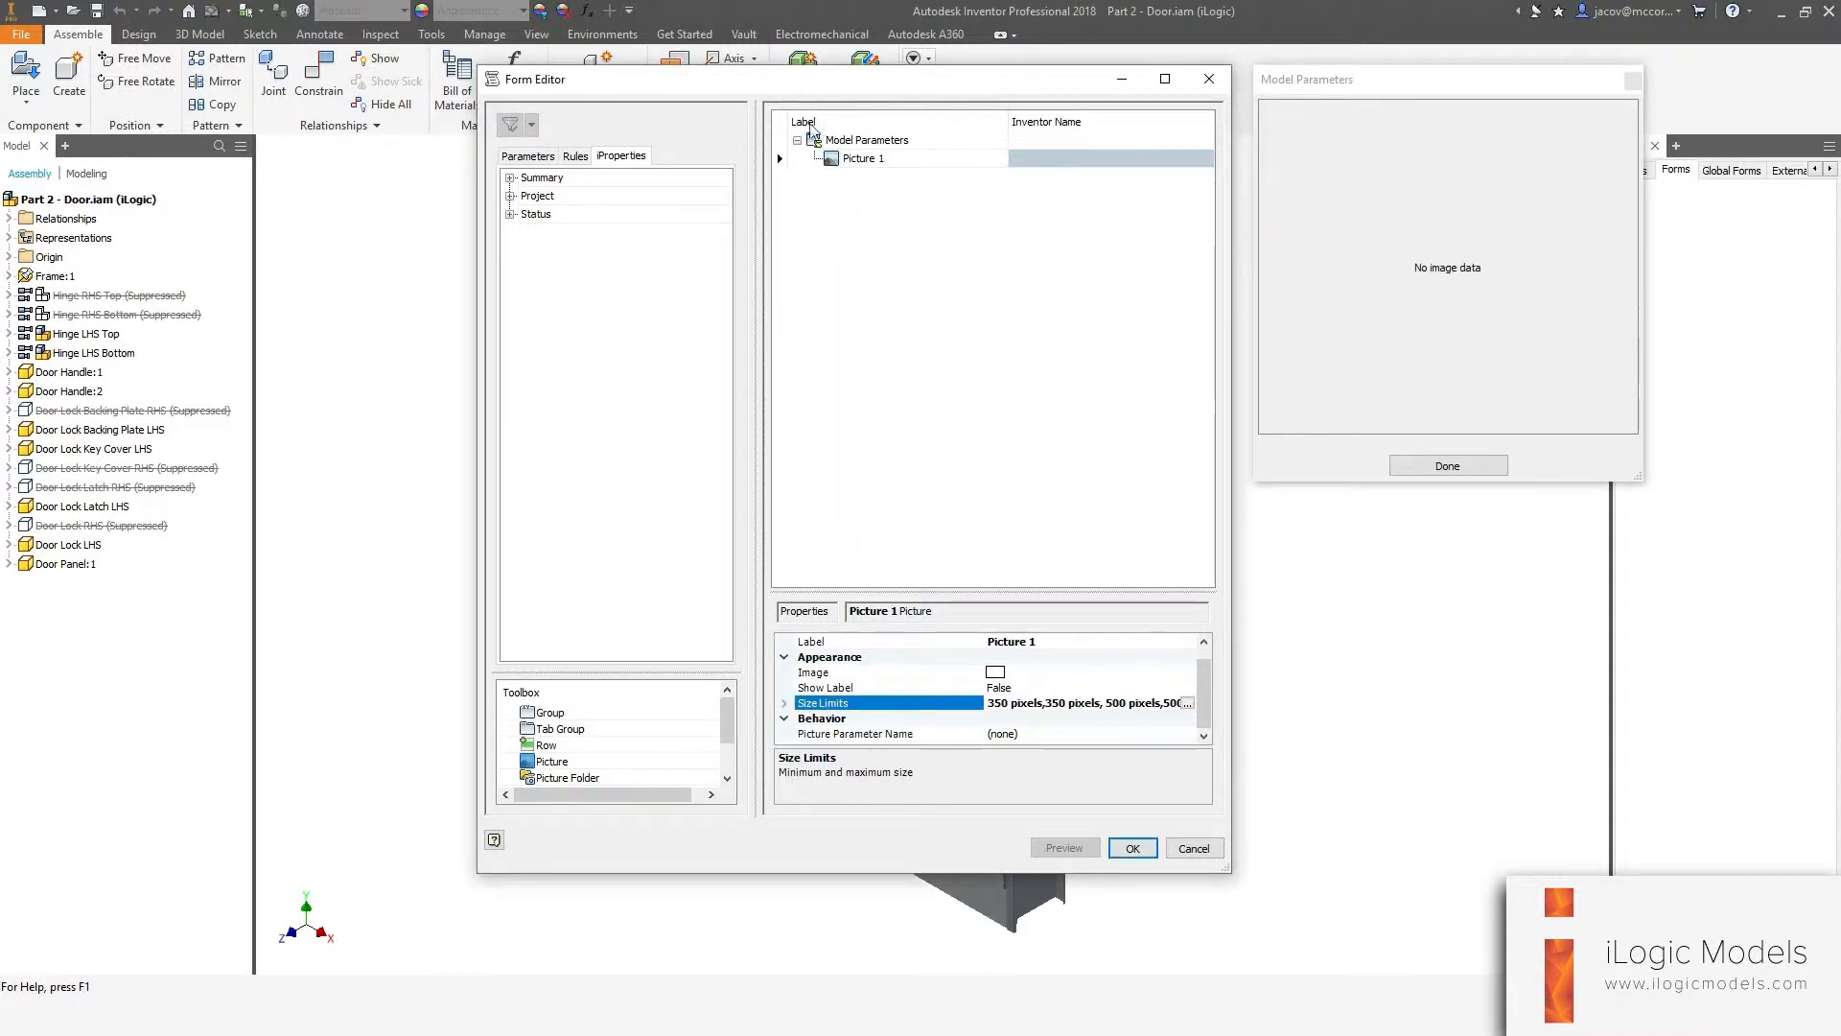
Set the picture's image to Opening-Angle.png from the Downloadable Files folder.
left_click_drag(783, 93, 605, 91)
left_click_drag(1331, 82, 1161, 79)
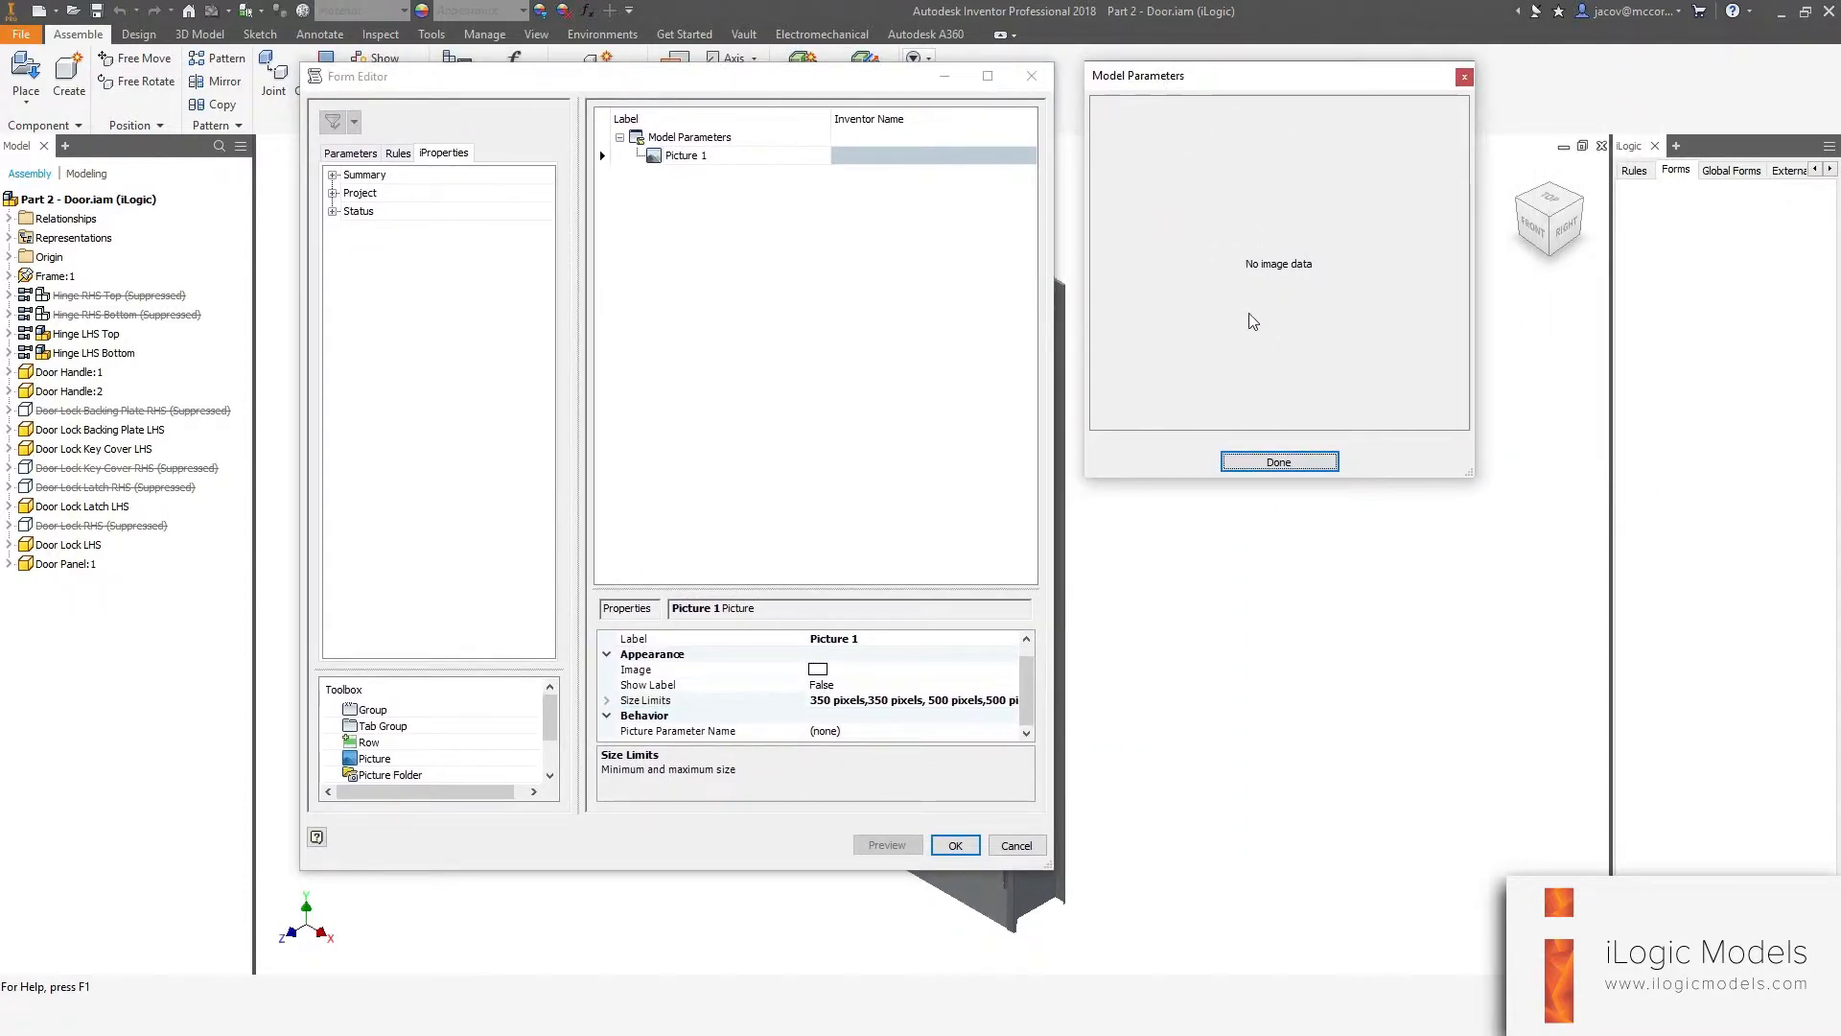
left_click(636, 670)
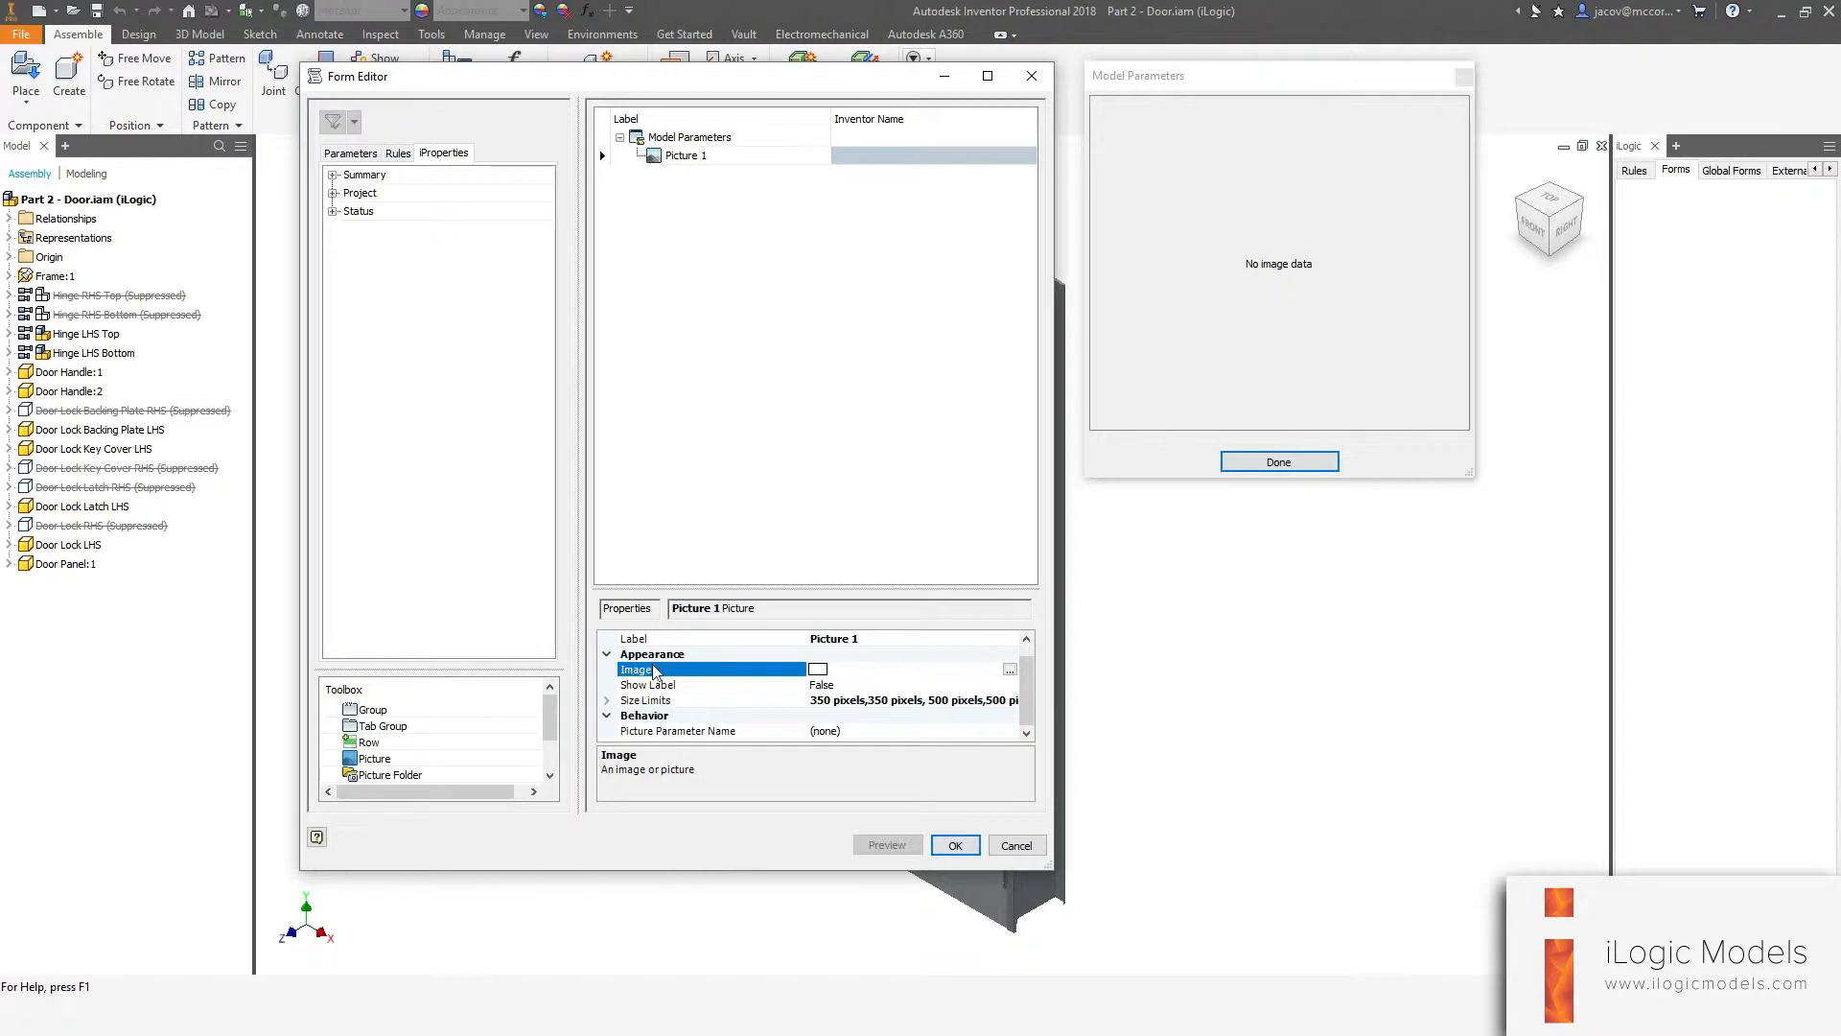
left_click(1010, 669)
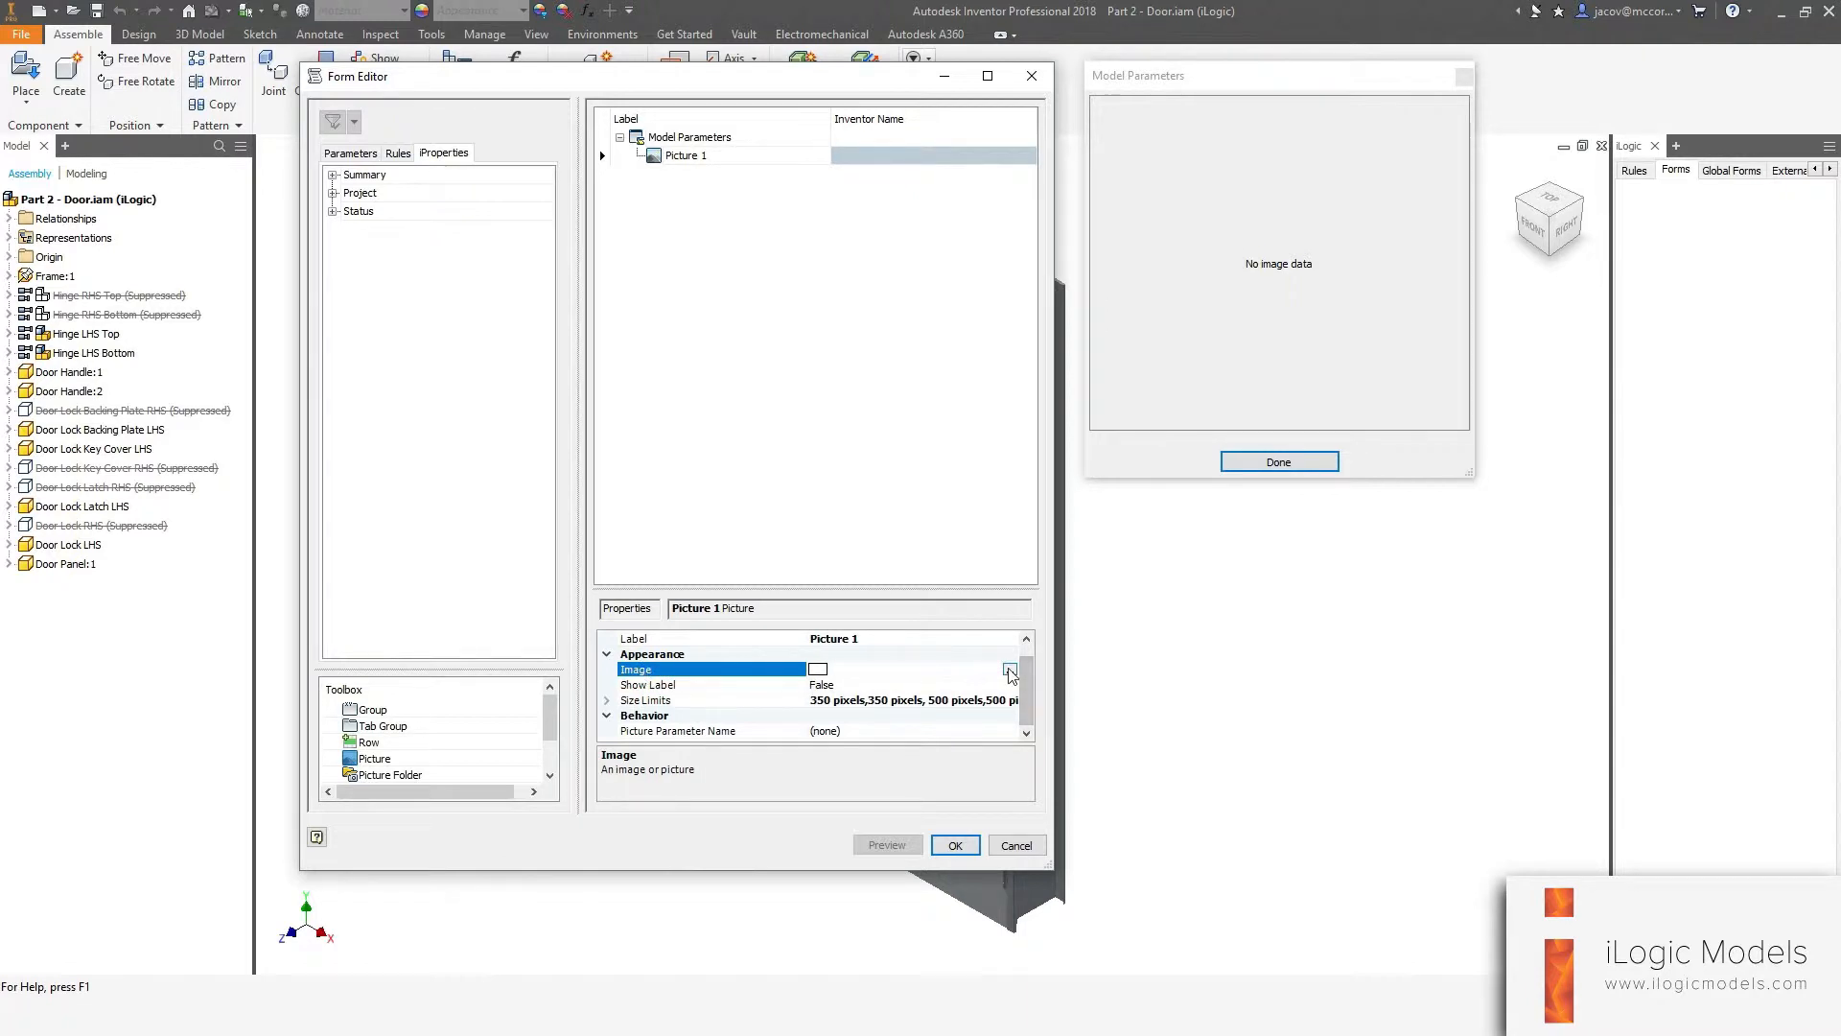
left_click_drag(793, 249, 860, 239)
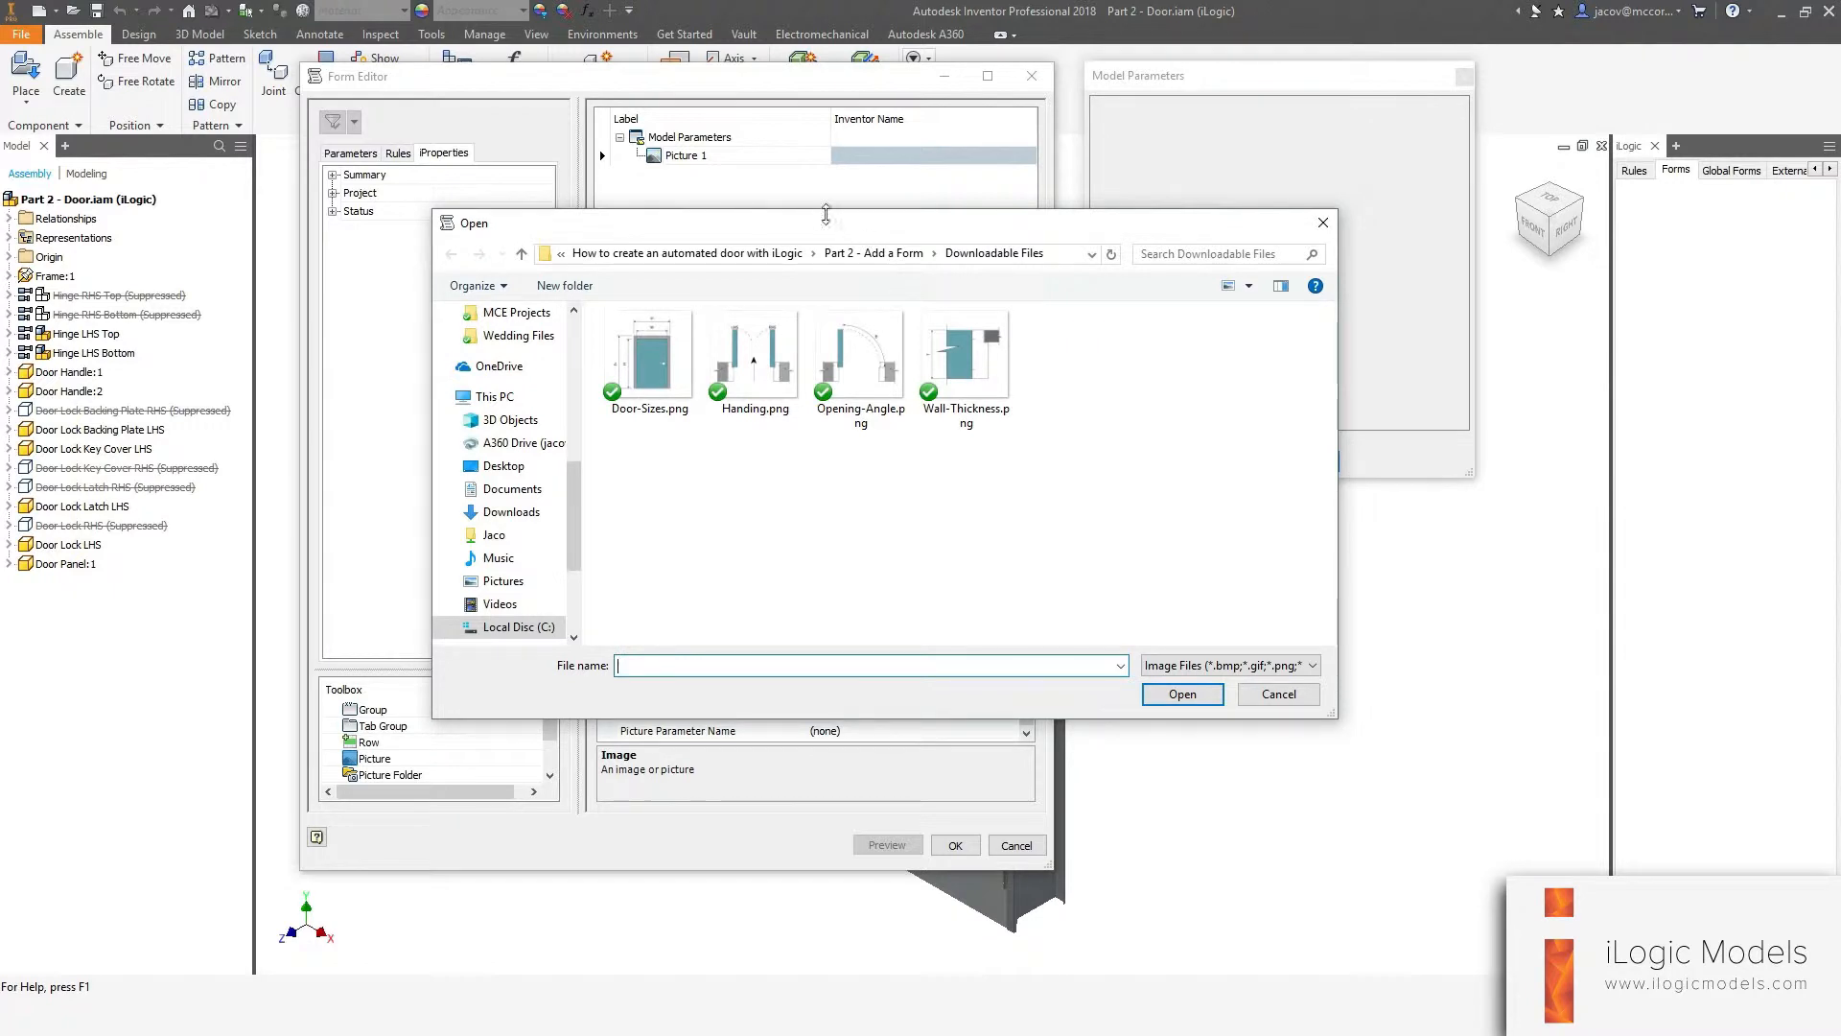
left_click(894, 417)
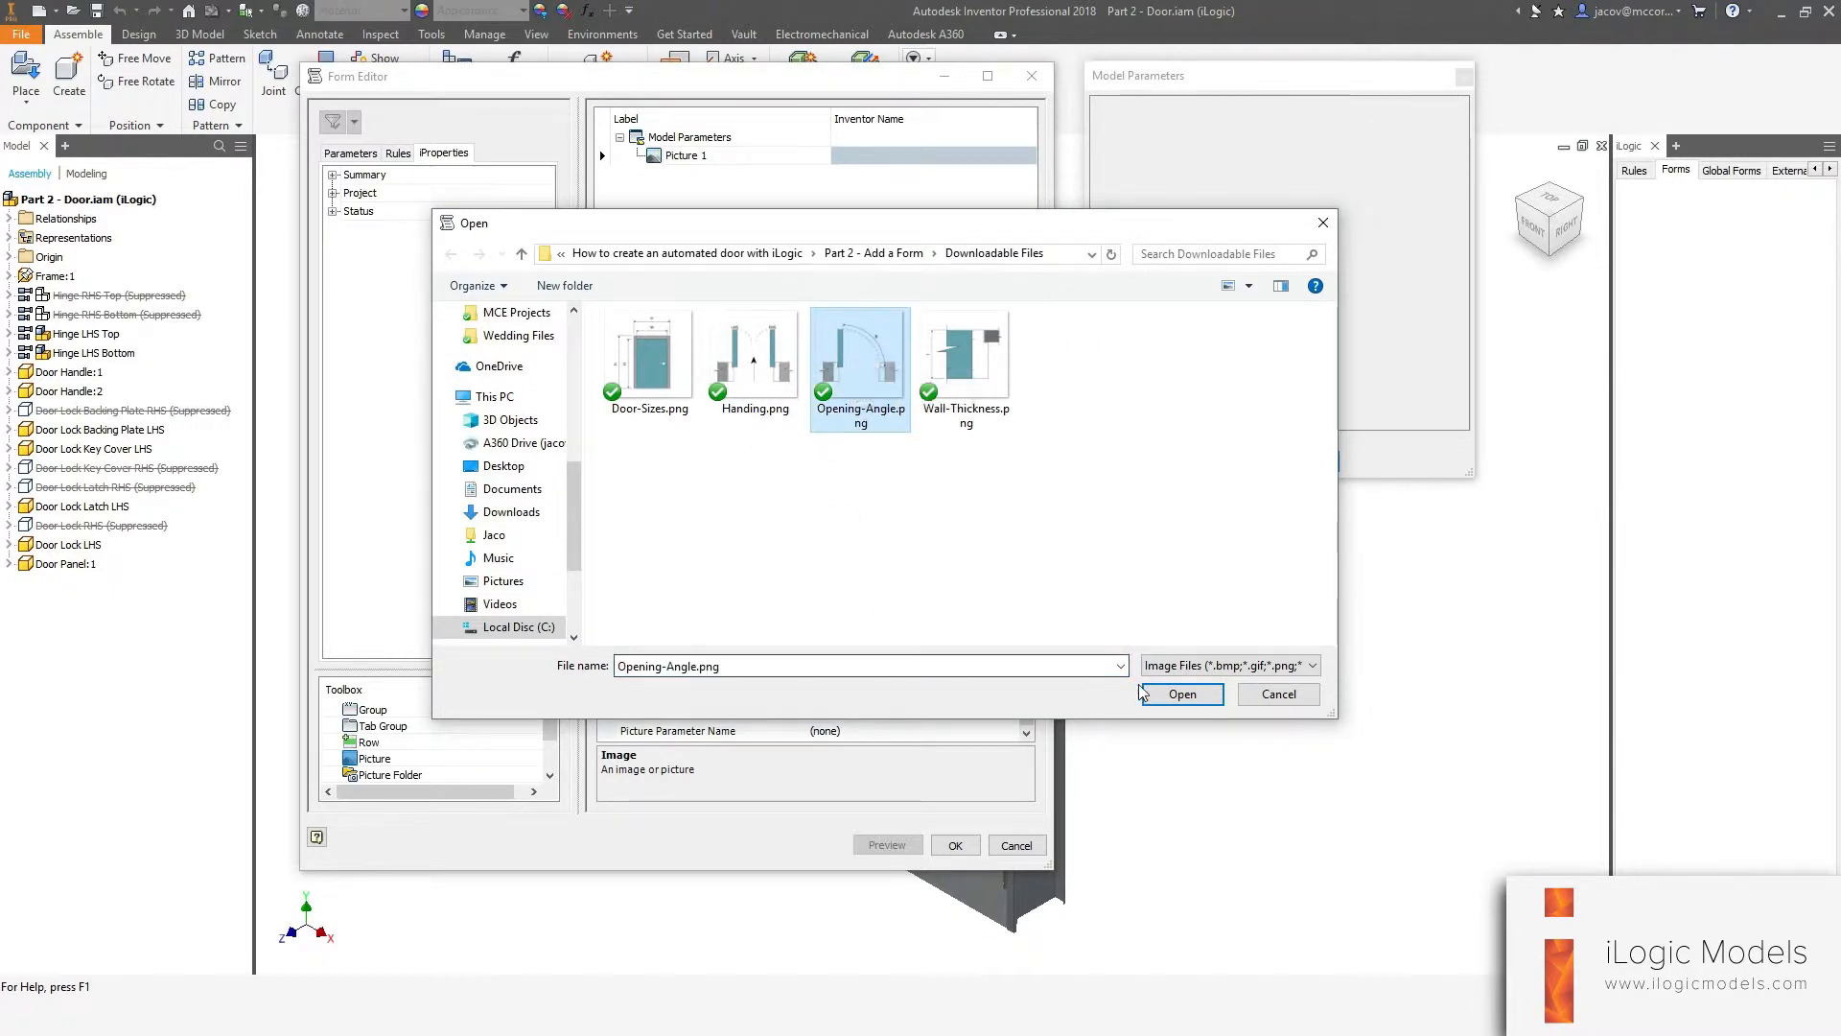
left_click(1175, 695)
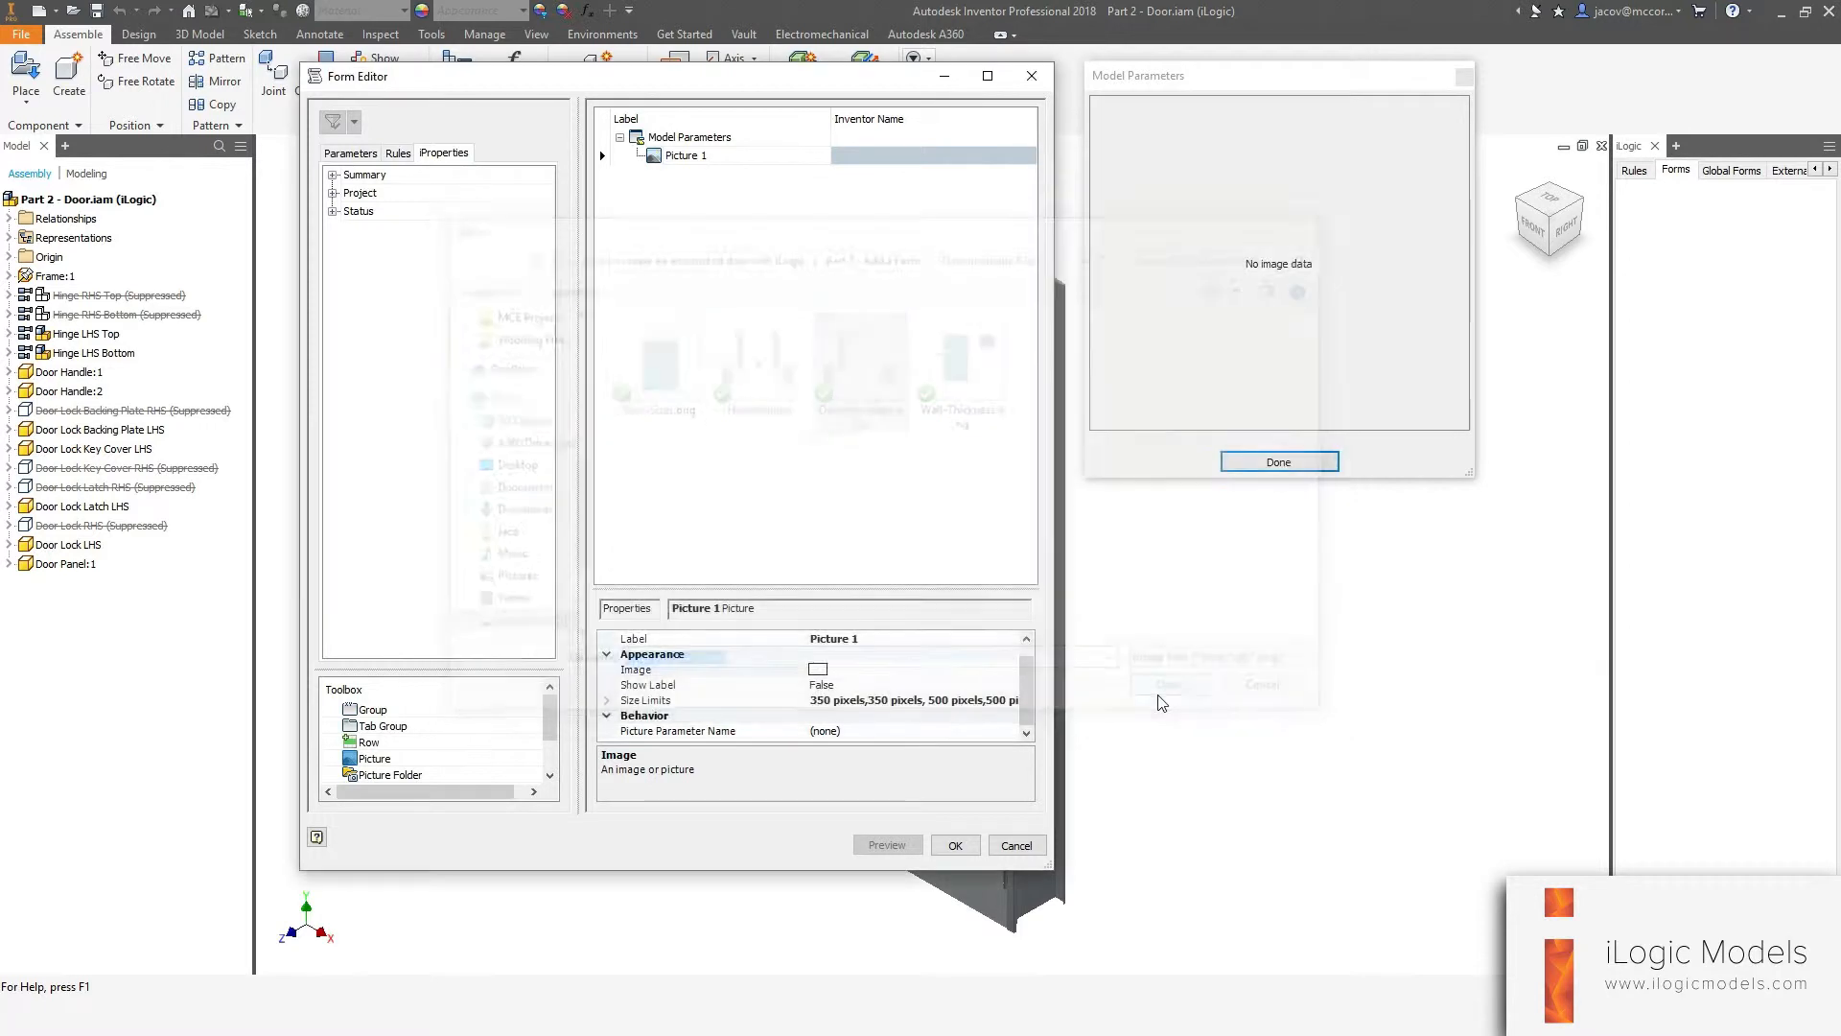
Add the Opening_Angle user parameter to the form below the picture.
left_click(1201, 75)
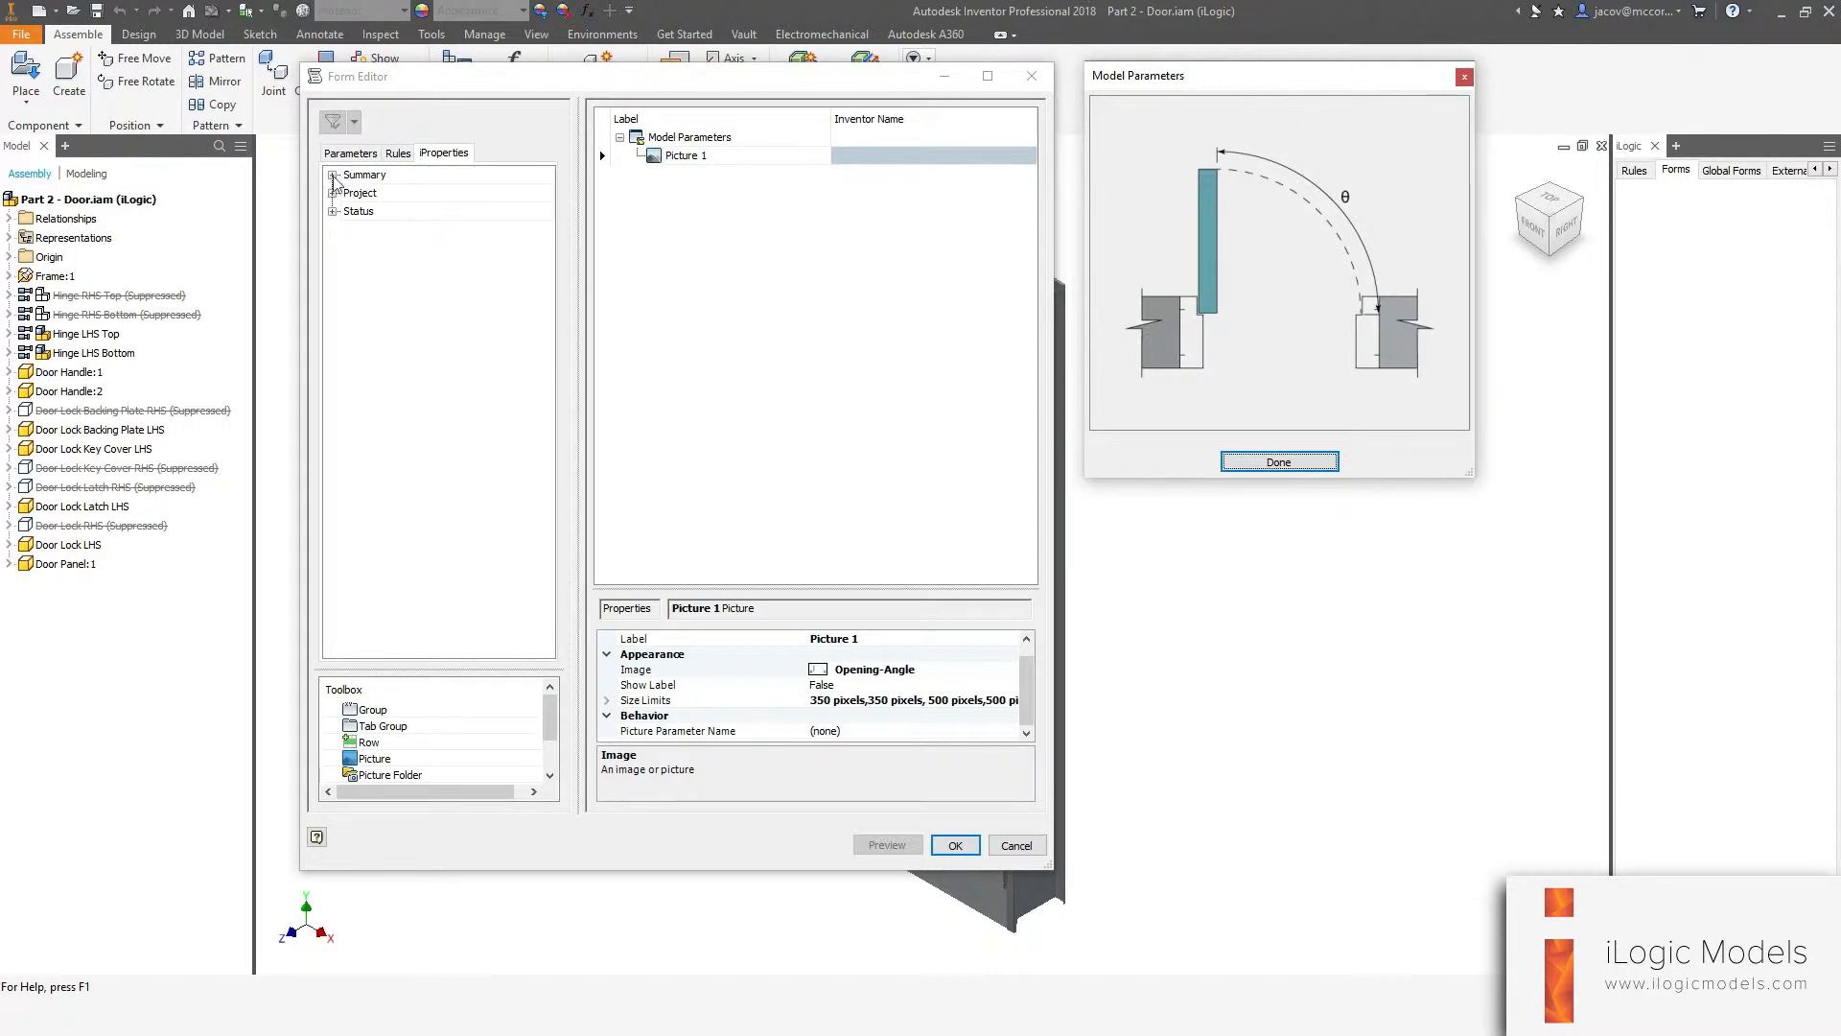
left_click(347, 155)
left_click(391, 194)
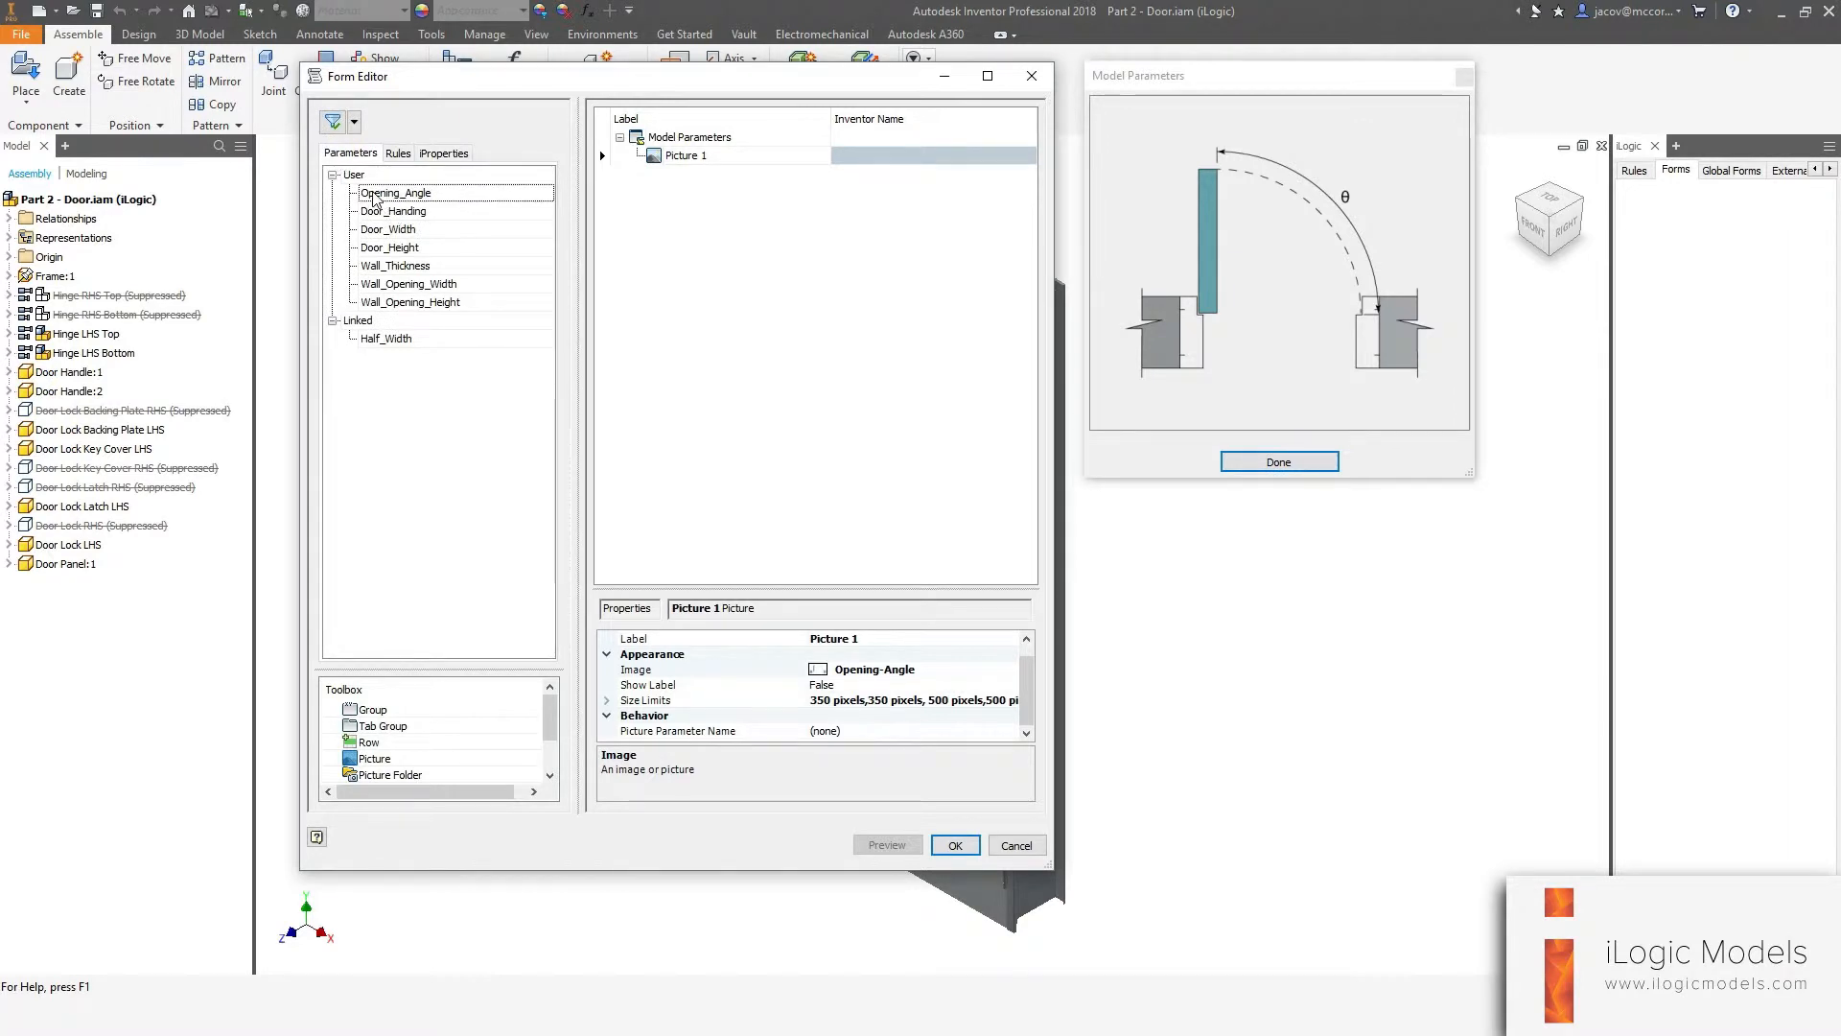
left_click_drag(374, 199, 740, 241)
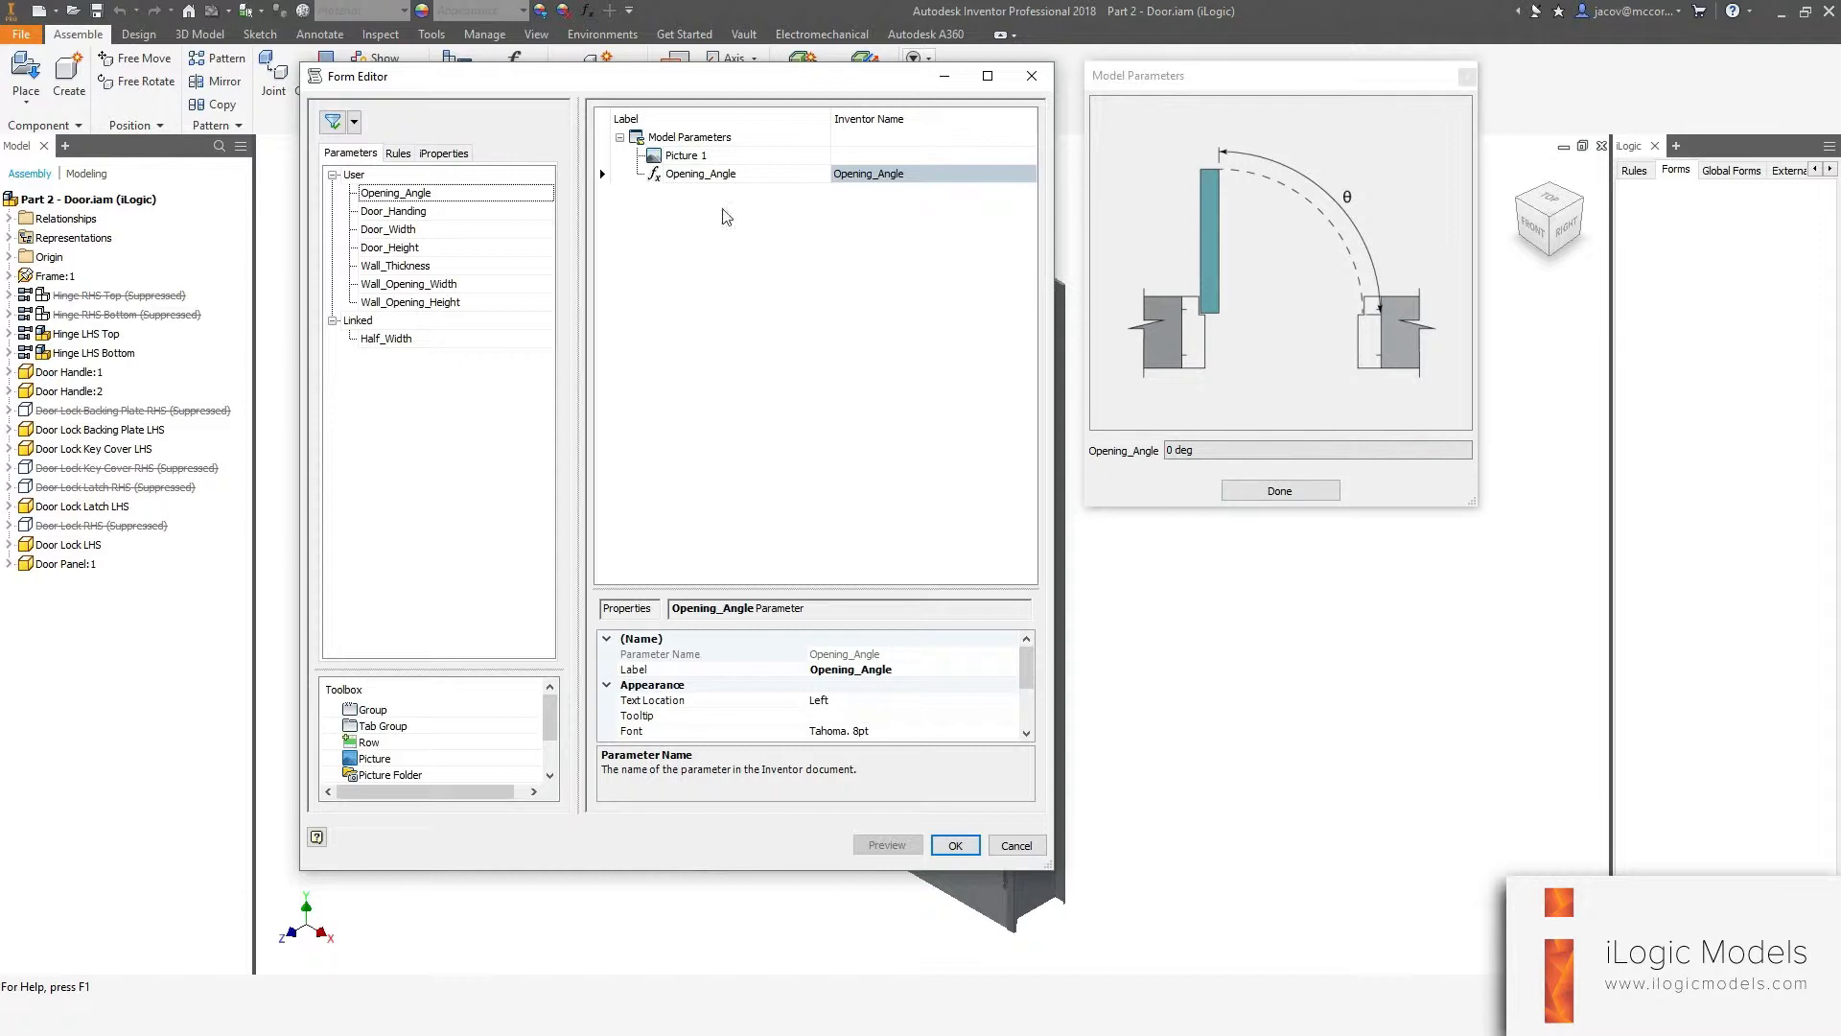
Relabel the Opening_Angle parameter control as Opening Angle.
left_click(655, 177)
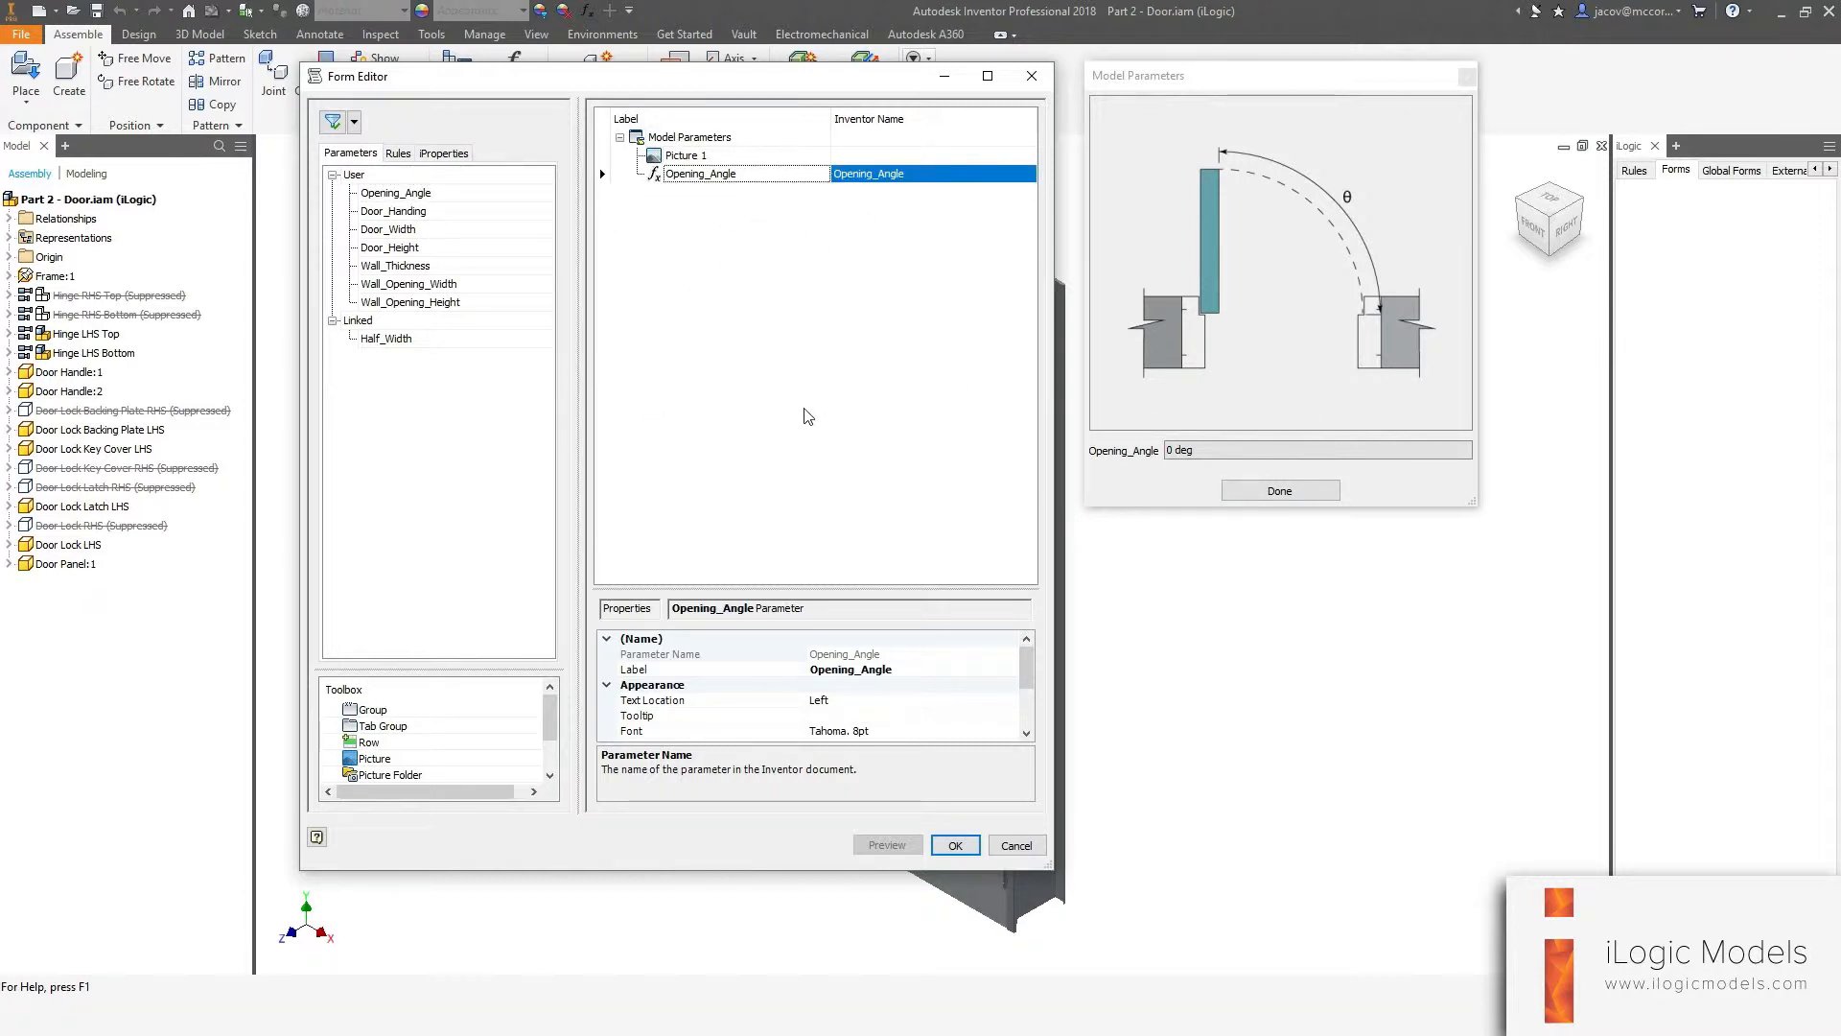
key("Up")
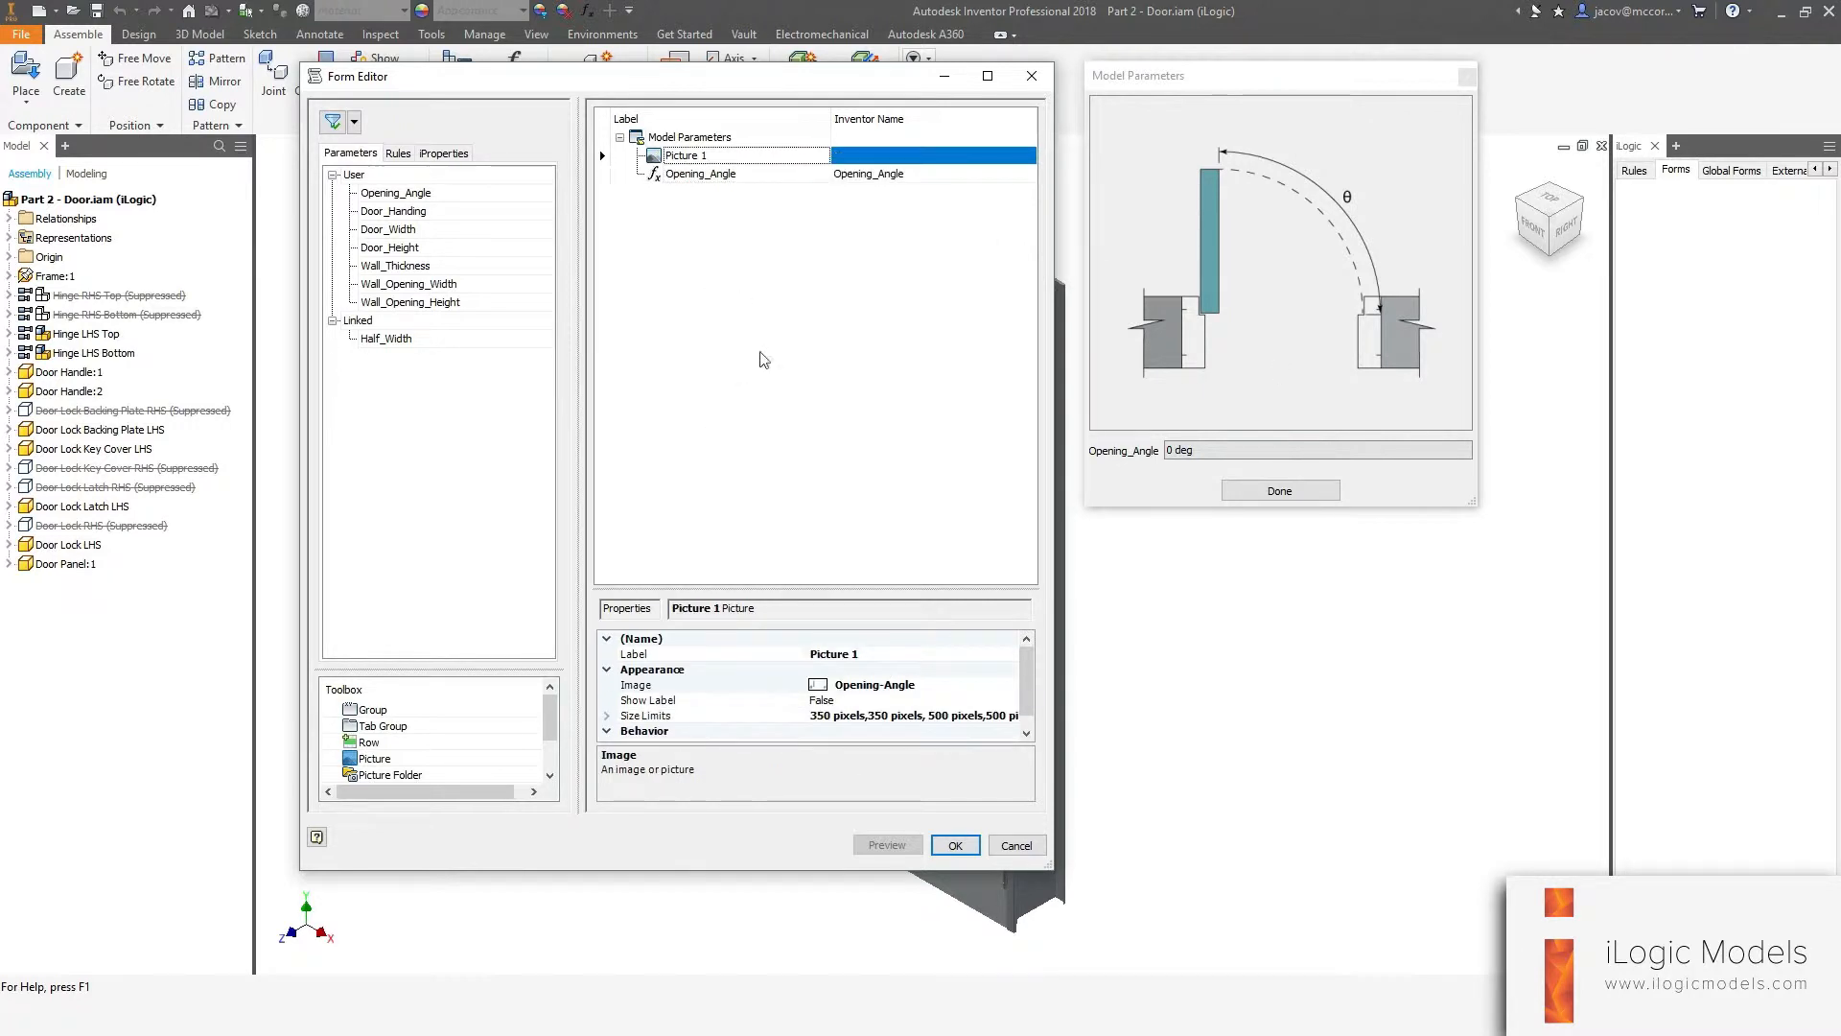
left_click(679, 175)
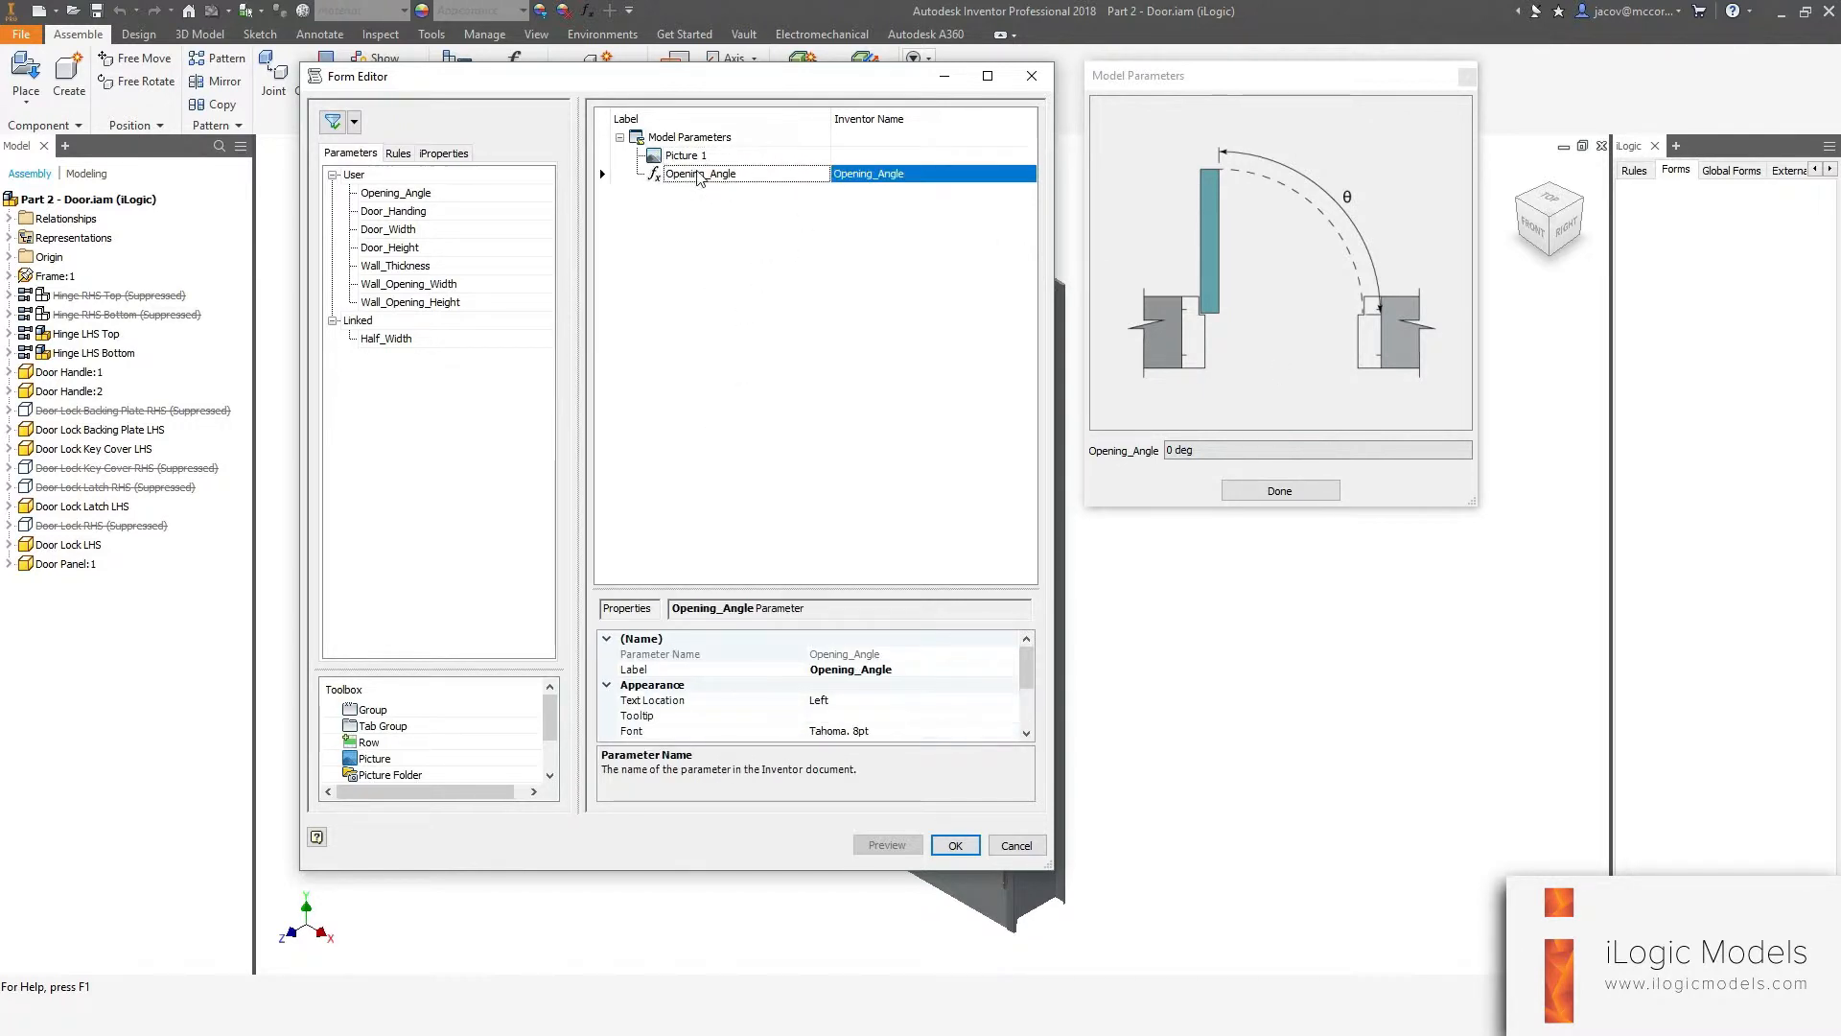
left_click(697, 176)
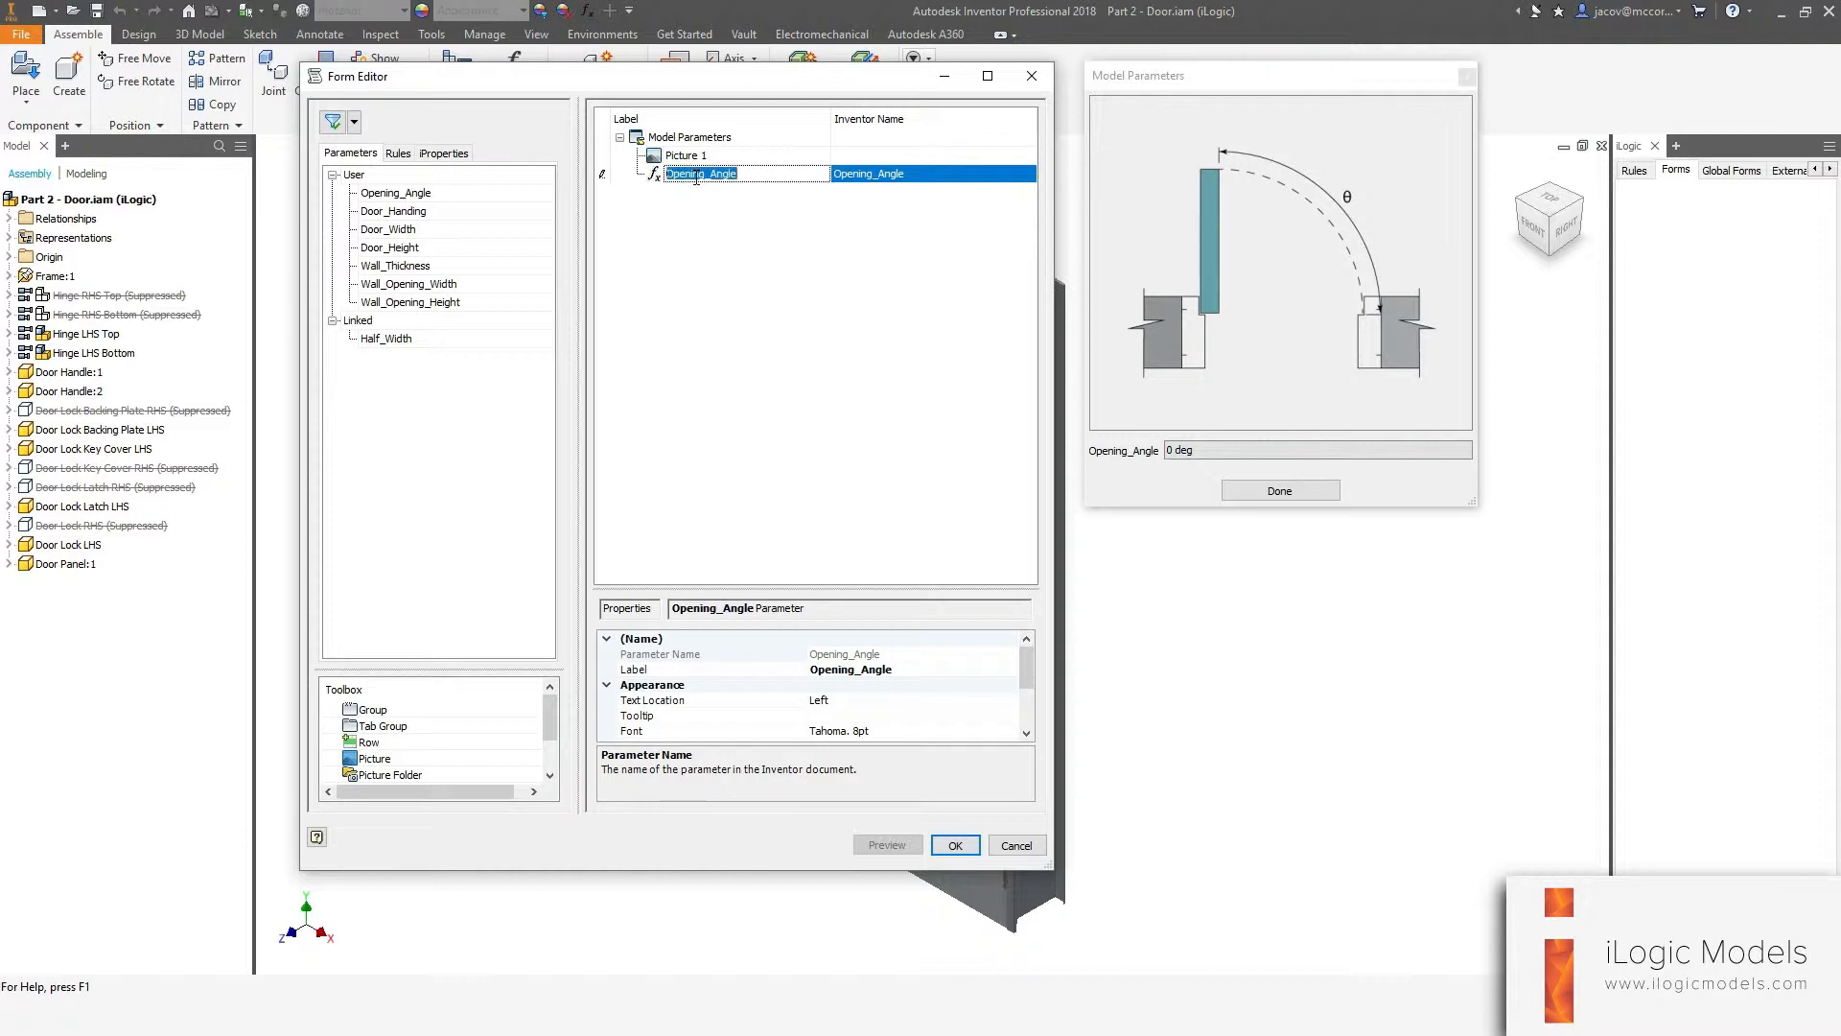
left_click(708, 176)
left_click(661, 155)
left_click(658, 175)
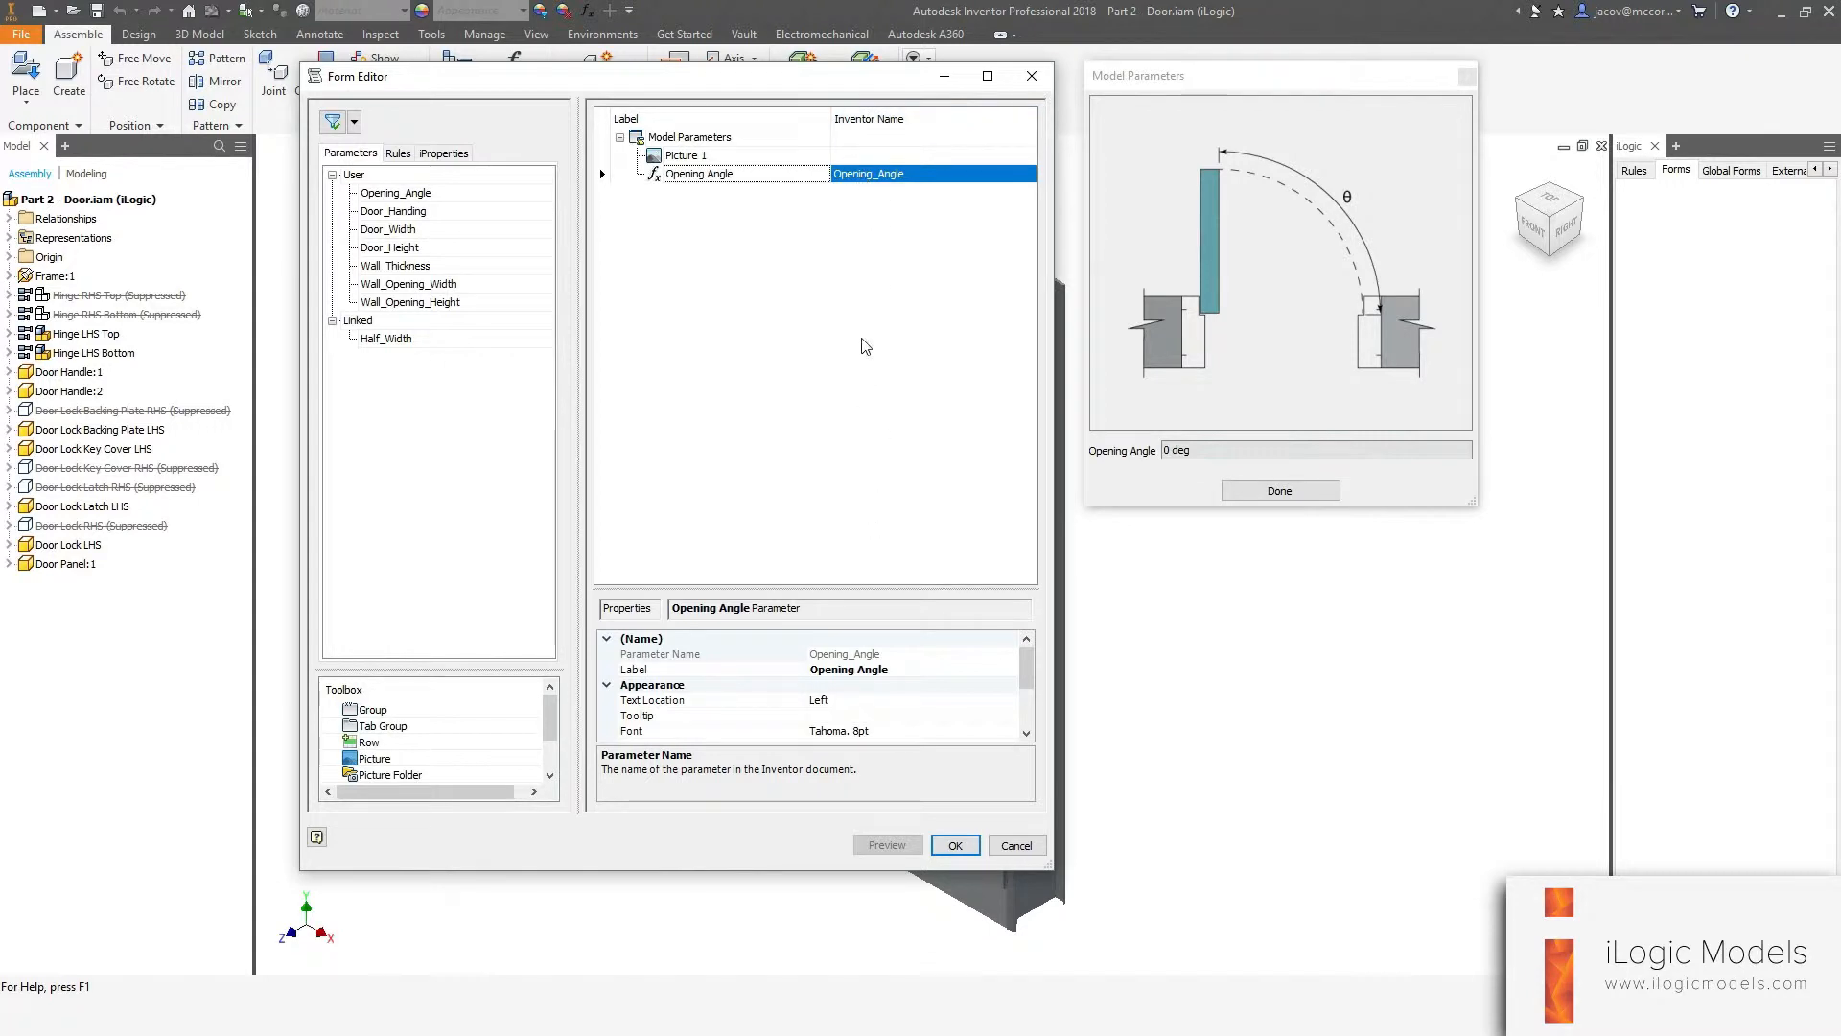
Change the Opening Angle parameter's edit control type to Slider.
left_click(758, 174)
scroll(693, 676, "down", 2)
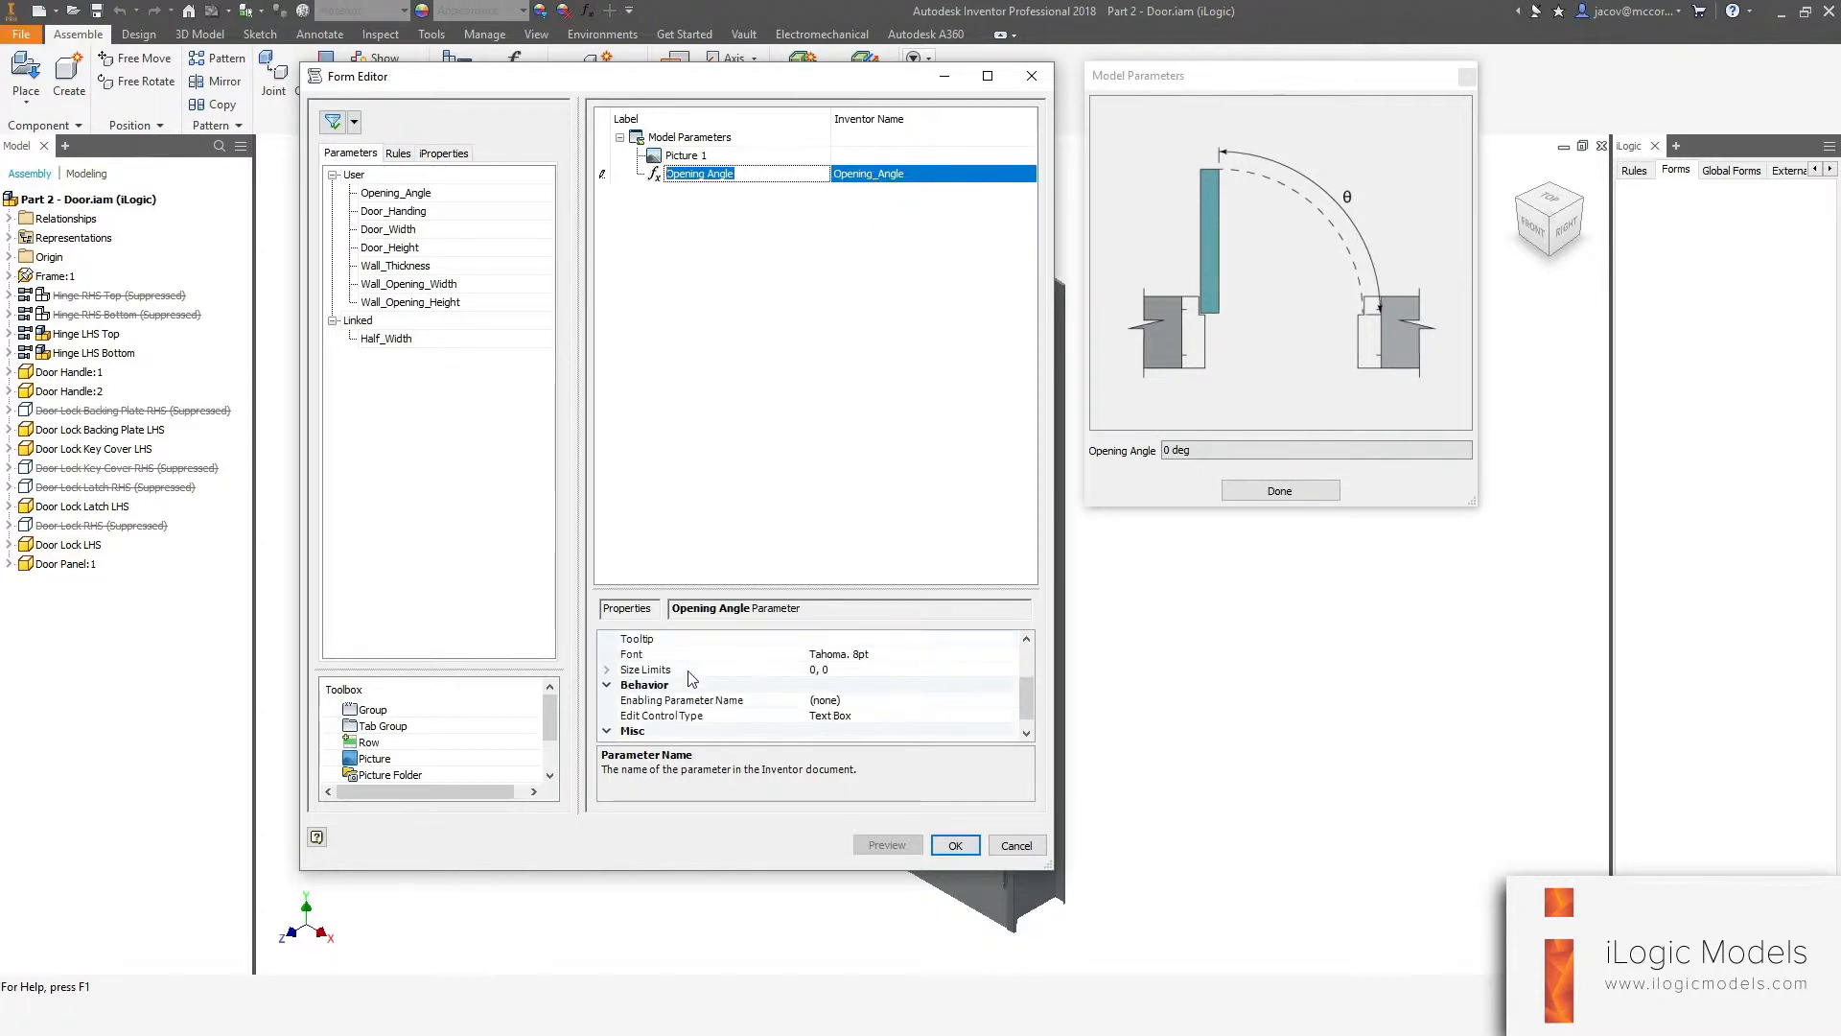
left_click(647, 717)
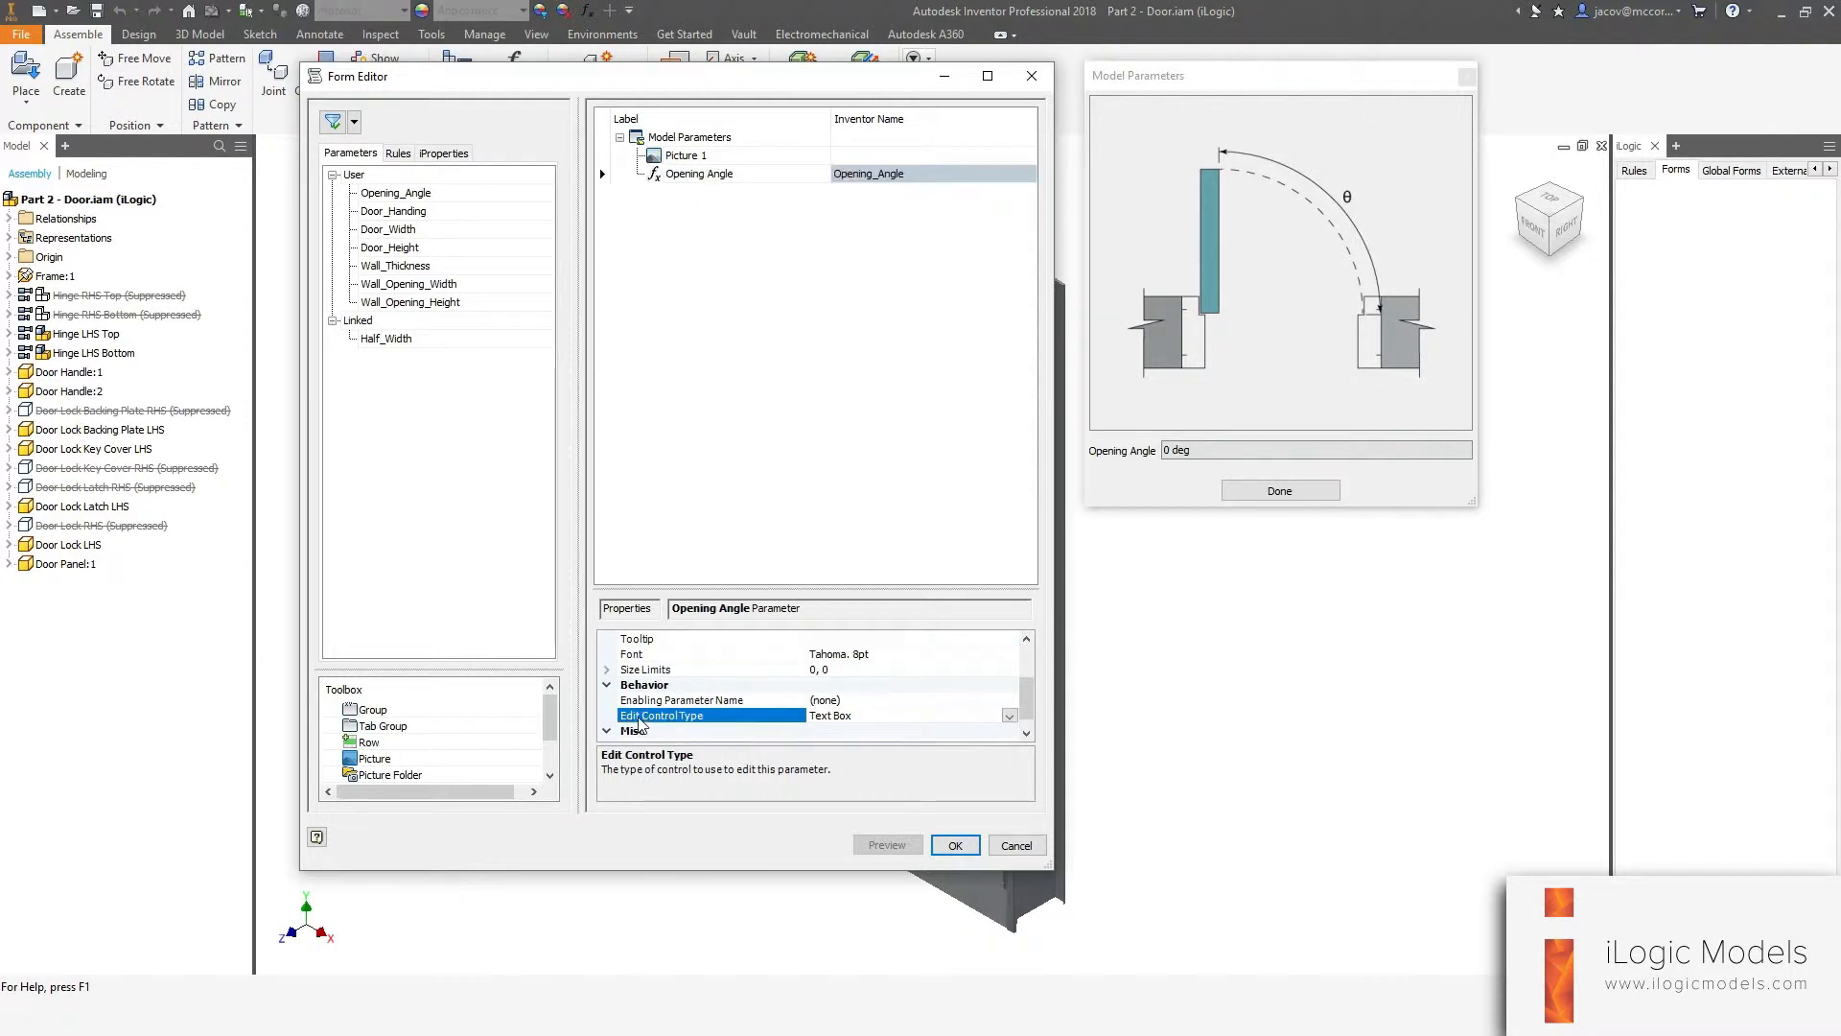
left_click(1009, 716)
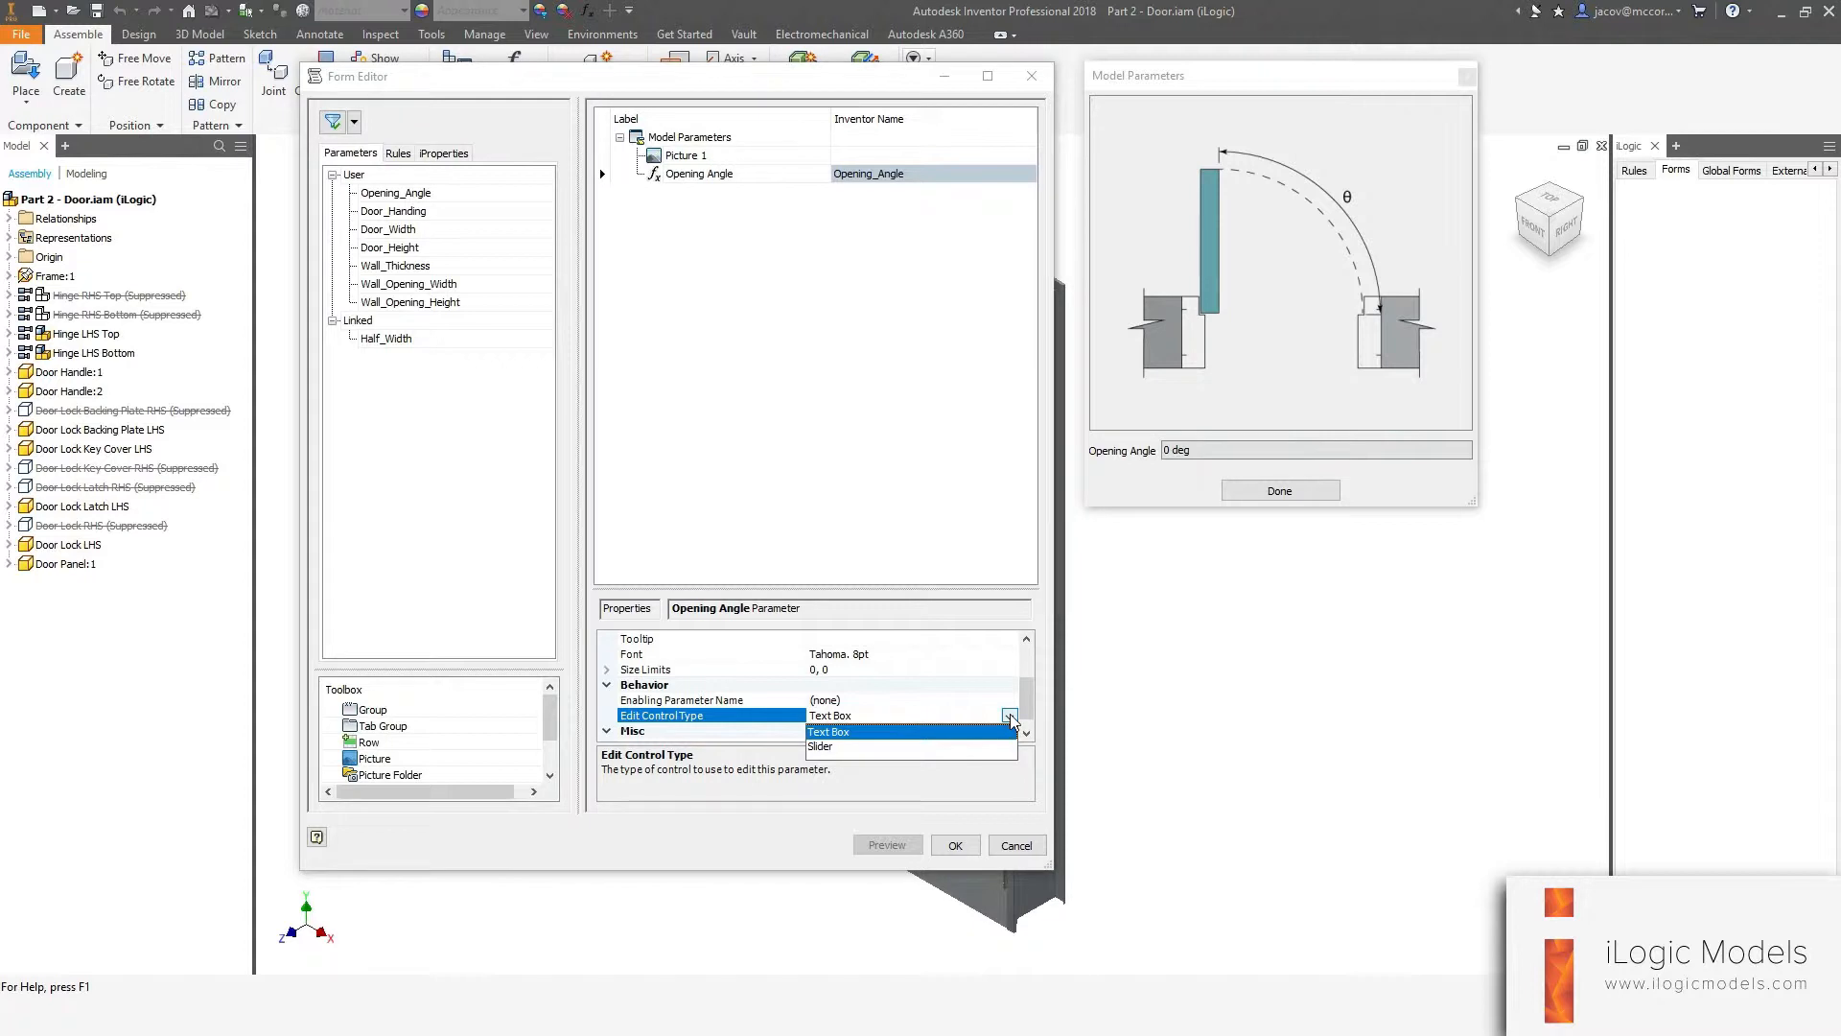
left_click(821, 747)
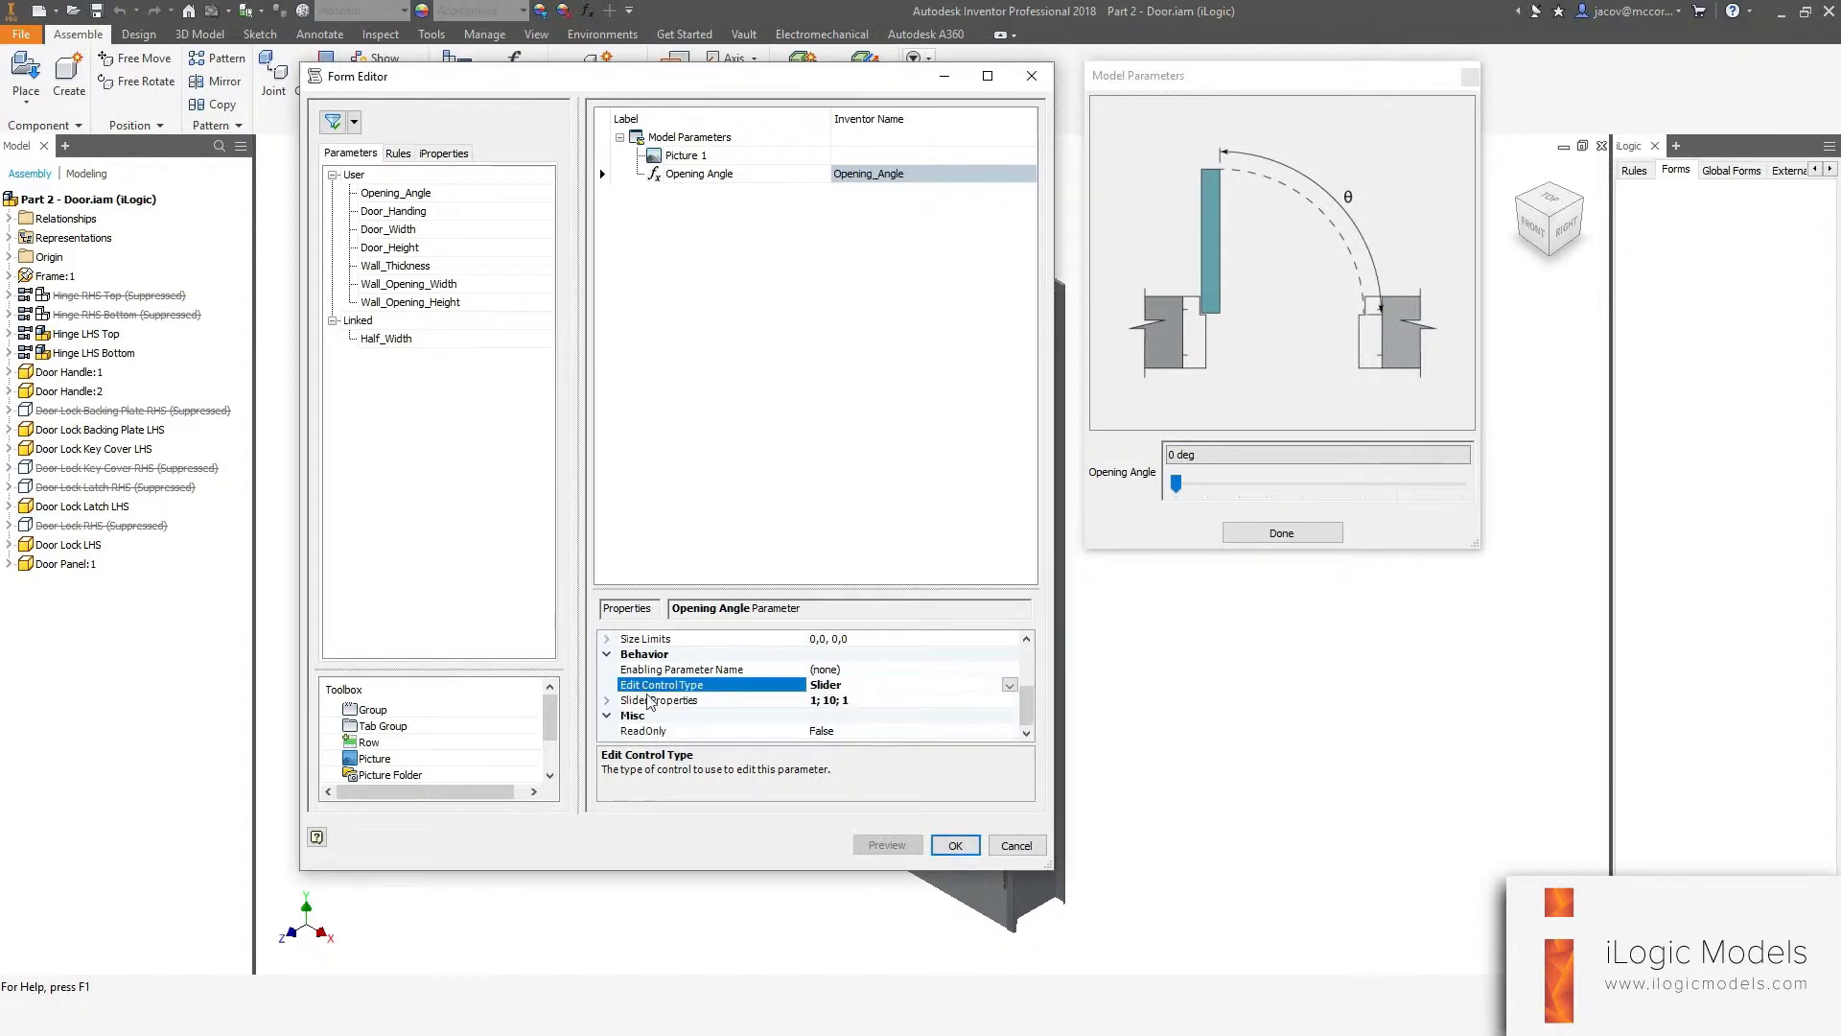
Set the slider's minimum value to 0, maximum value to 180 and step size to 5.
left_click(652, 701)
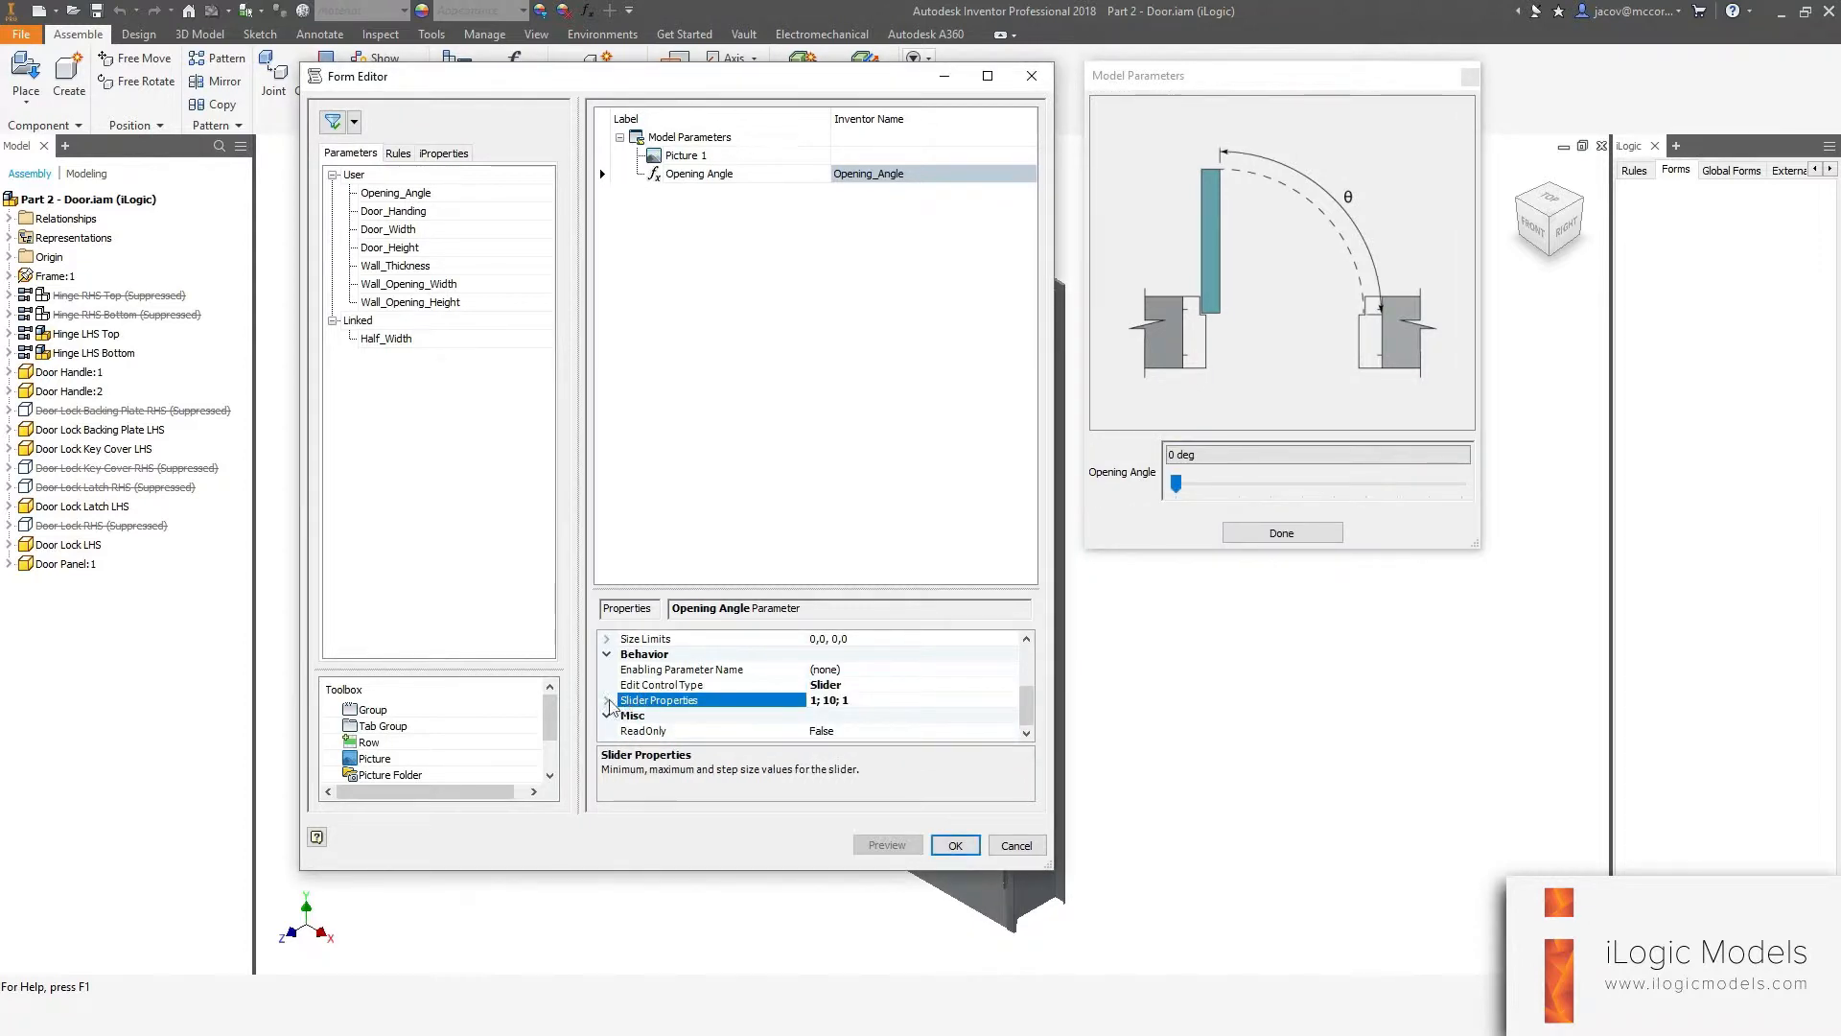
double_click(703, 700)
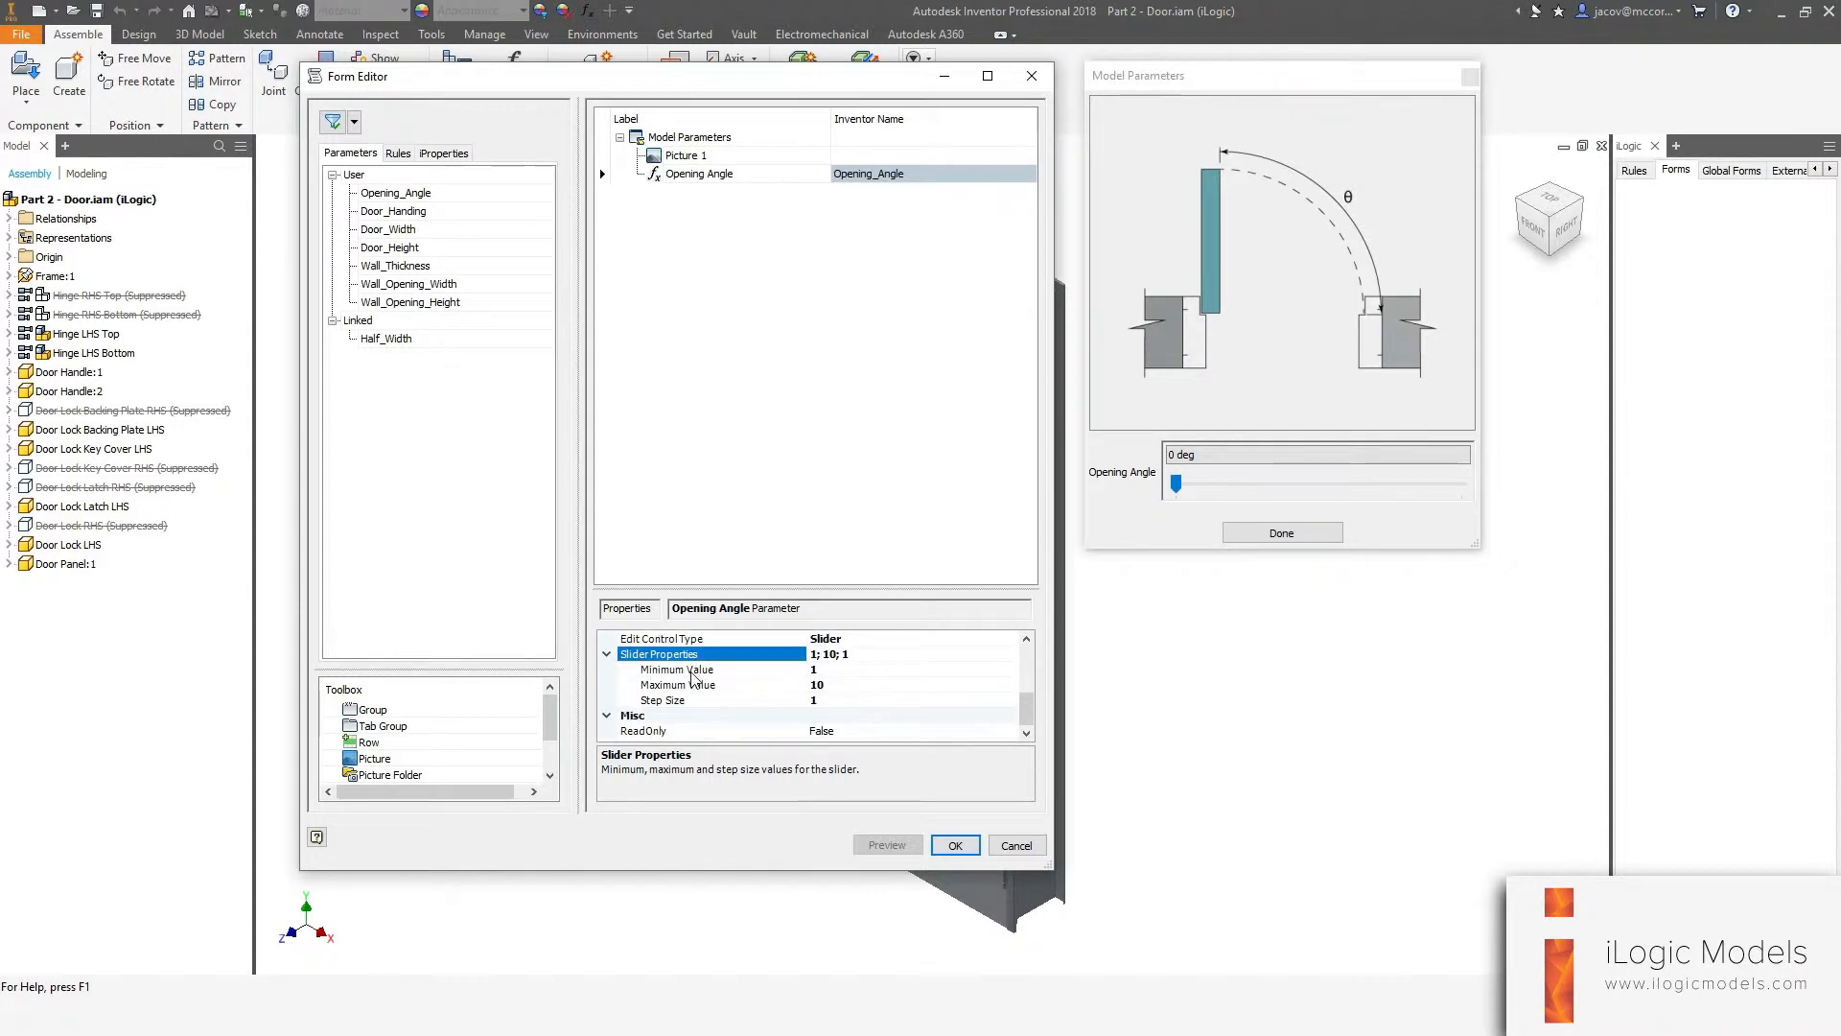
left_click(677, 669)
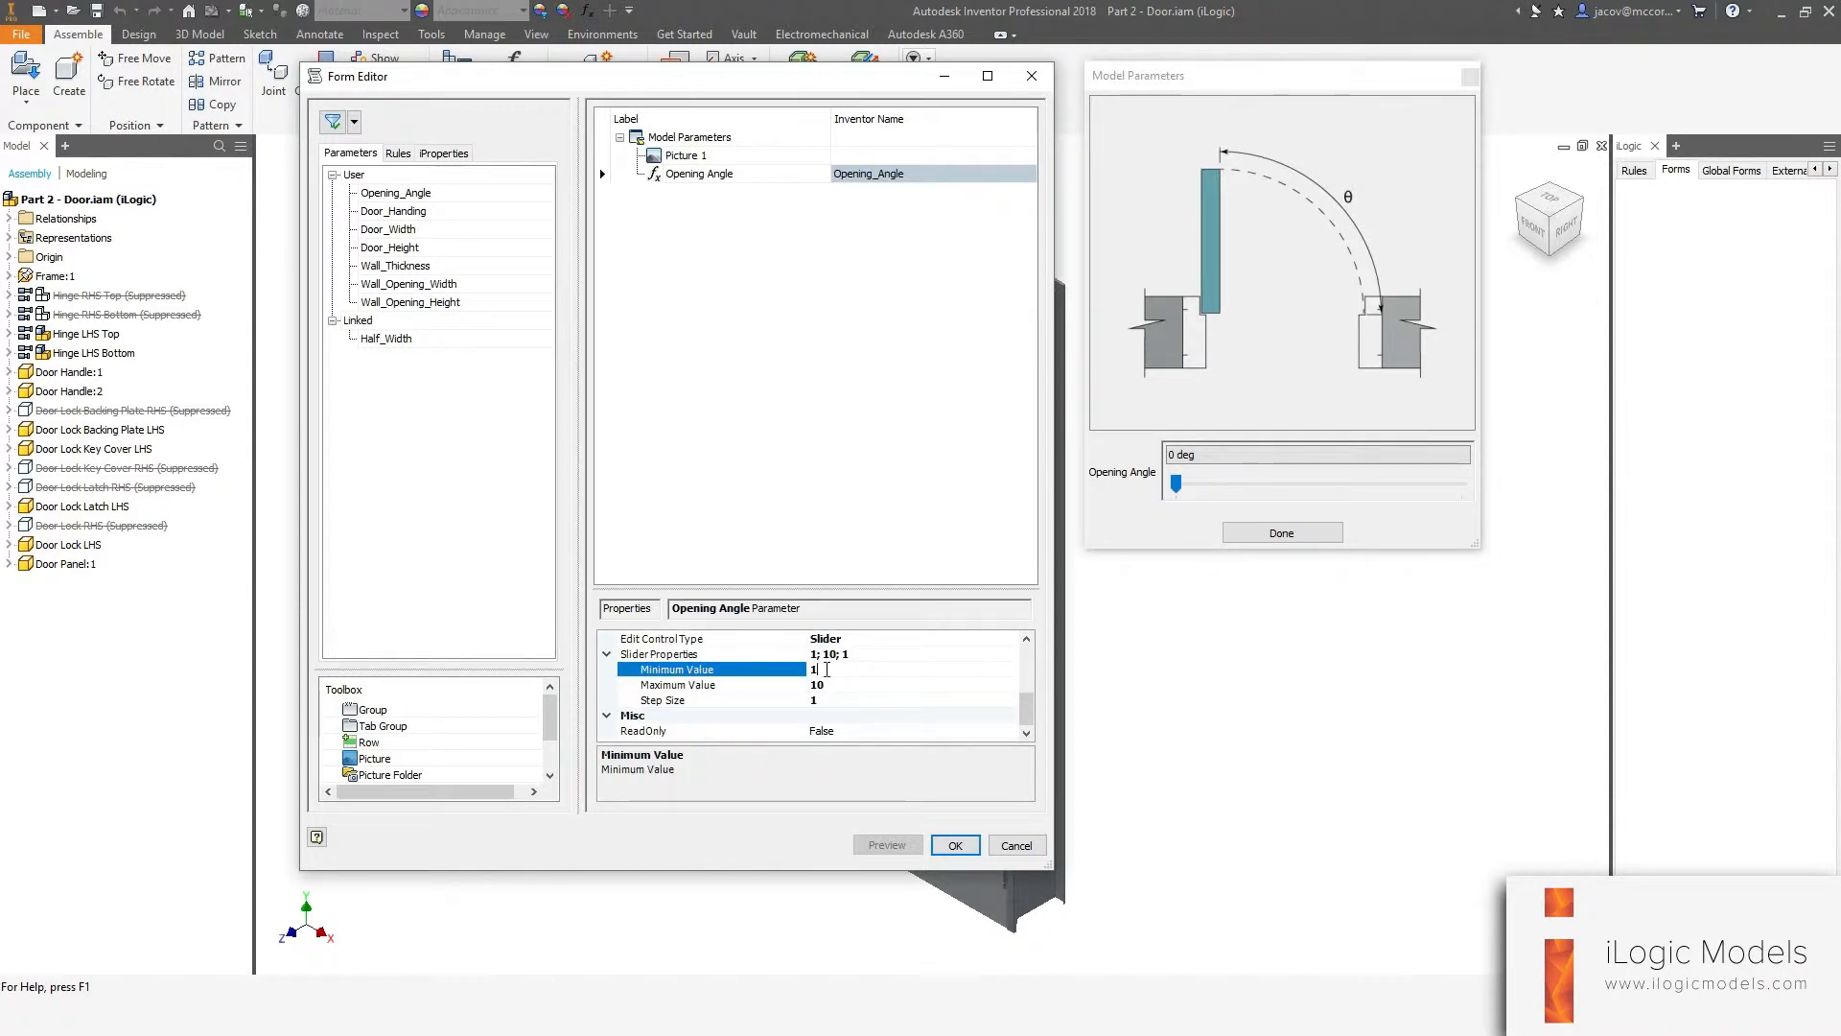
left_click(826, 672)
left_click(808, 685)
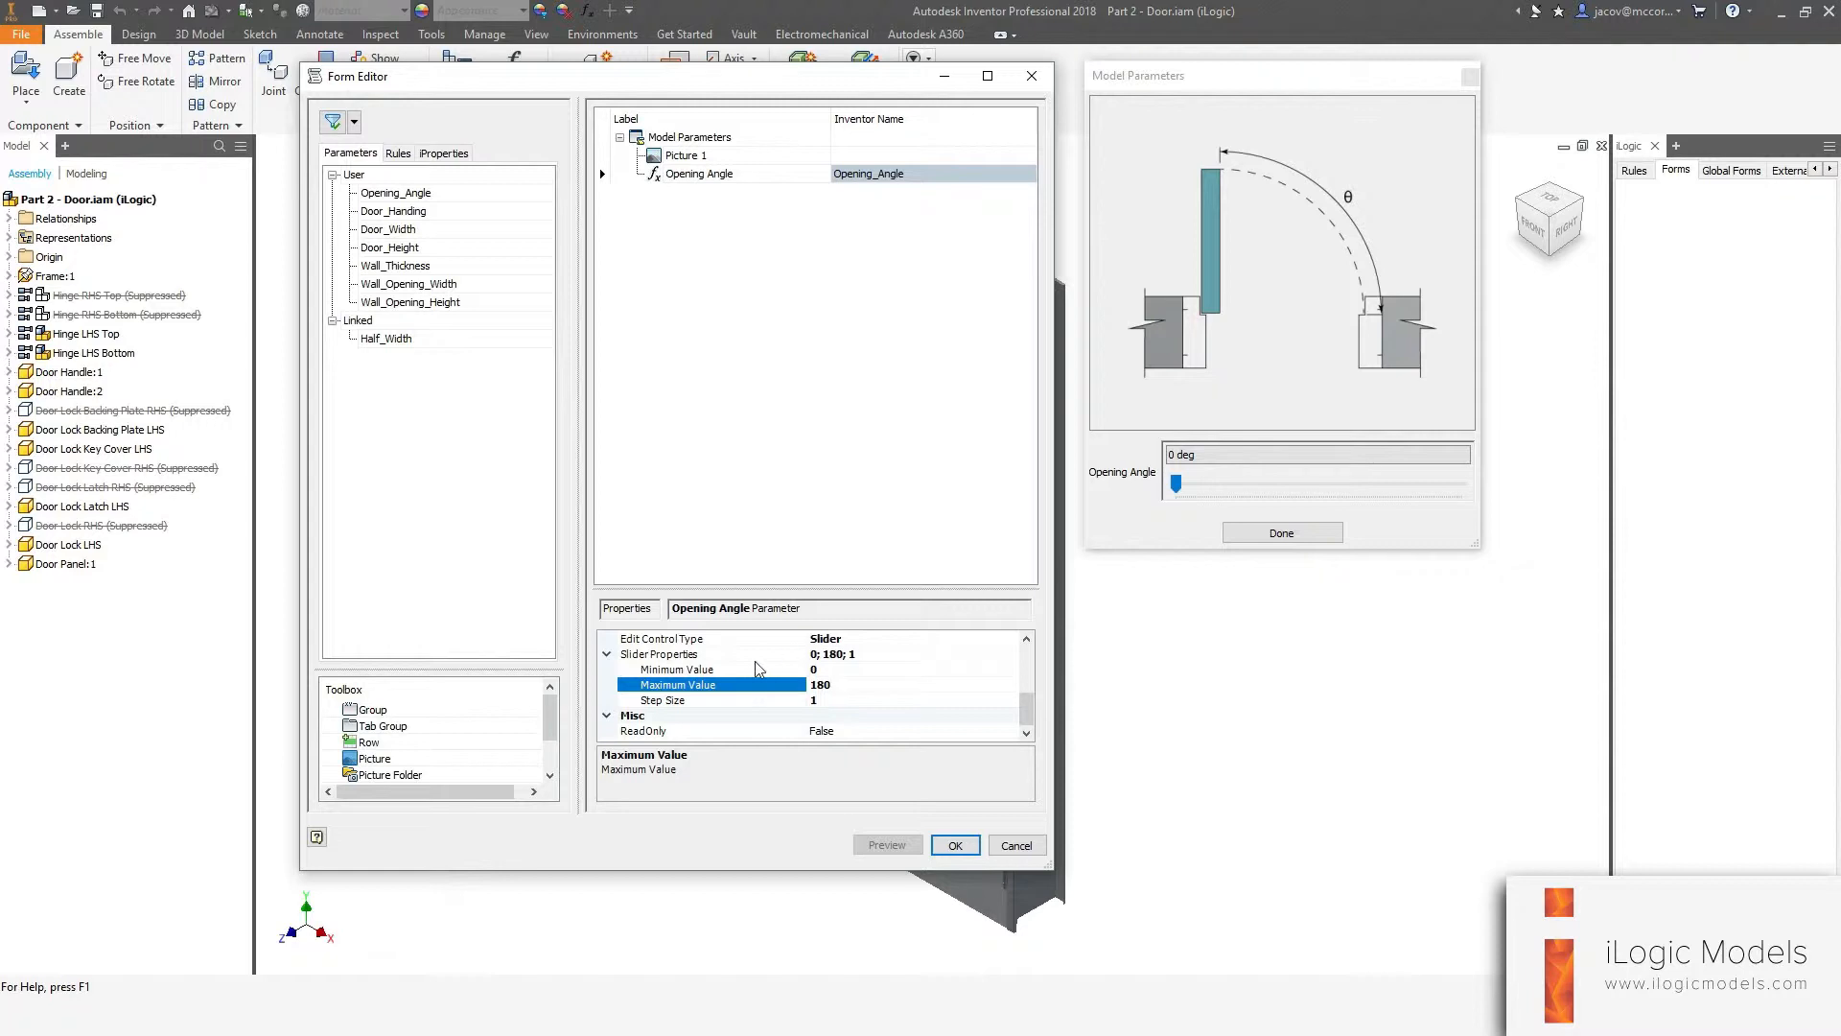
left_click(683, 701)
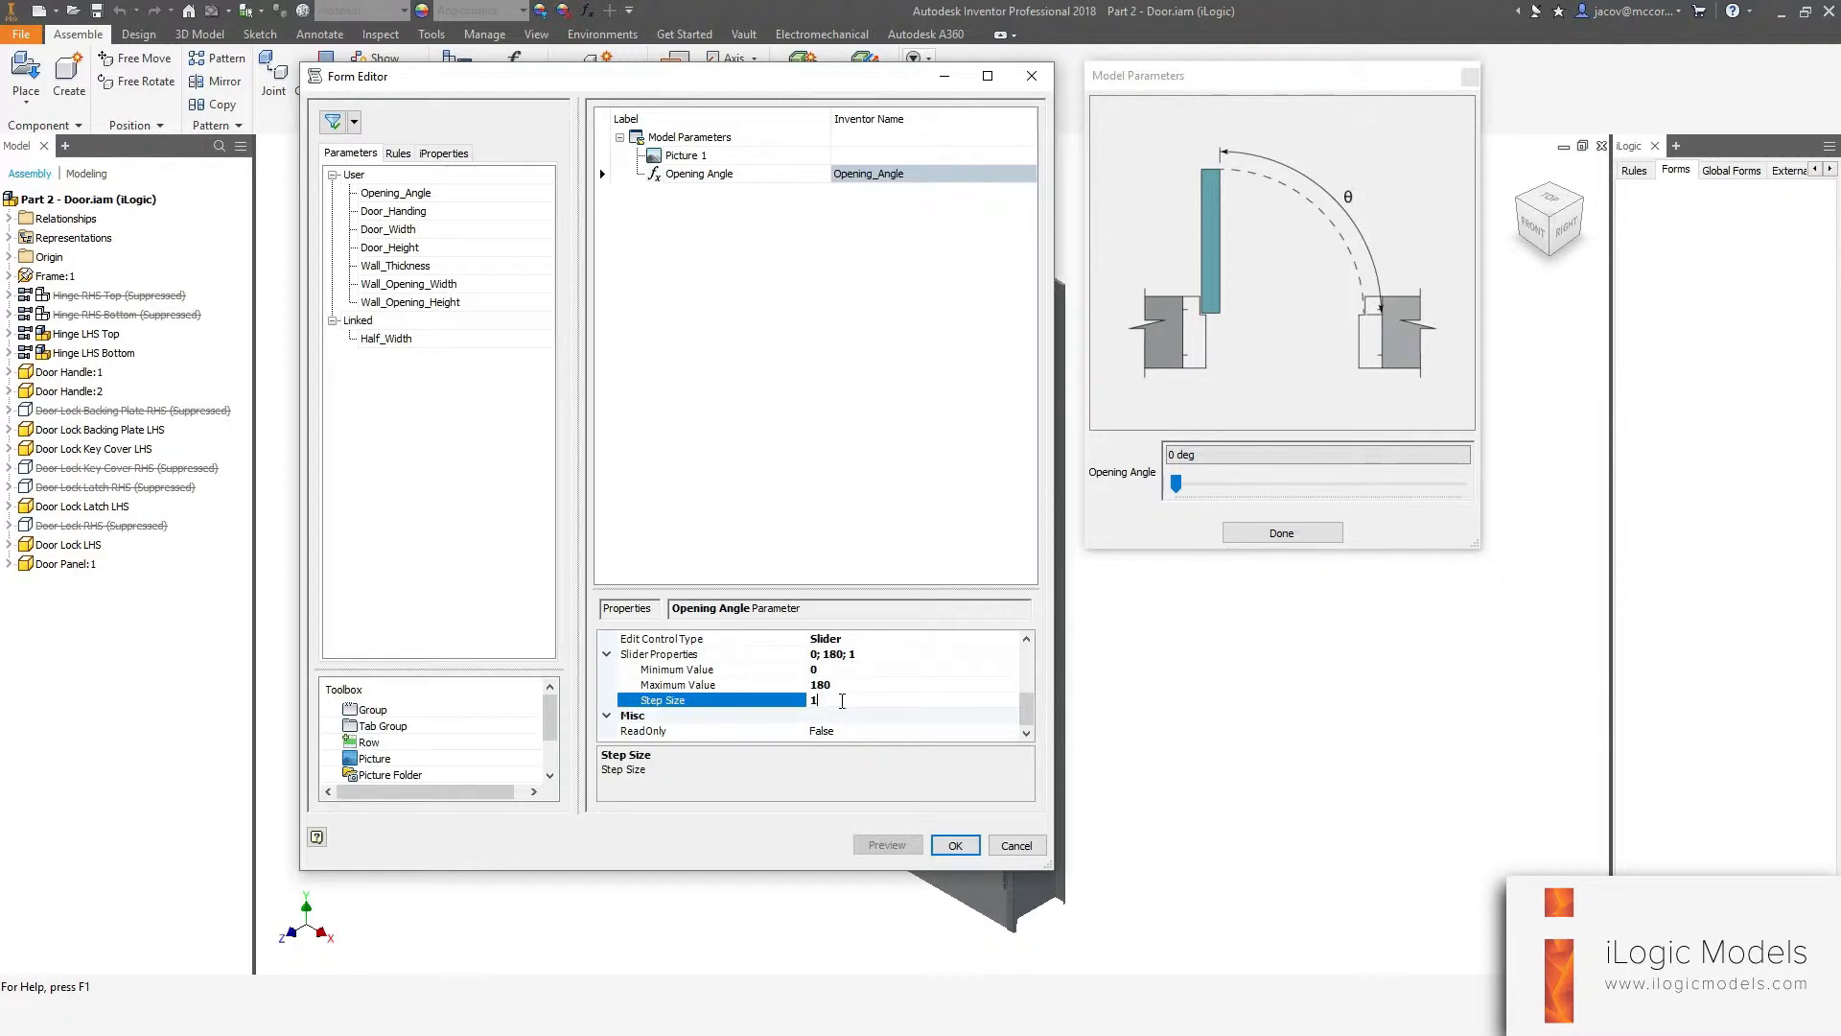
double_click(842, 701)
key("Return")
Add an empty space and a splitter to the form below the Opening Angle control.
left_click(1176, 486)
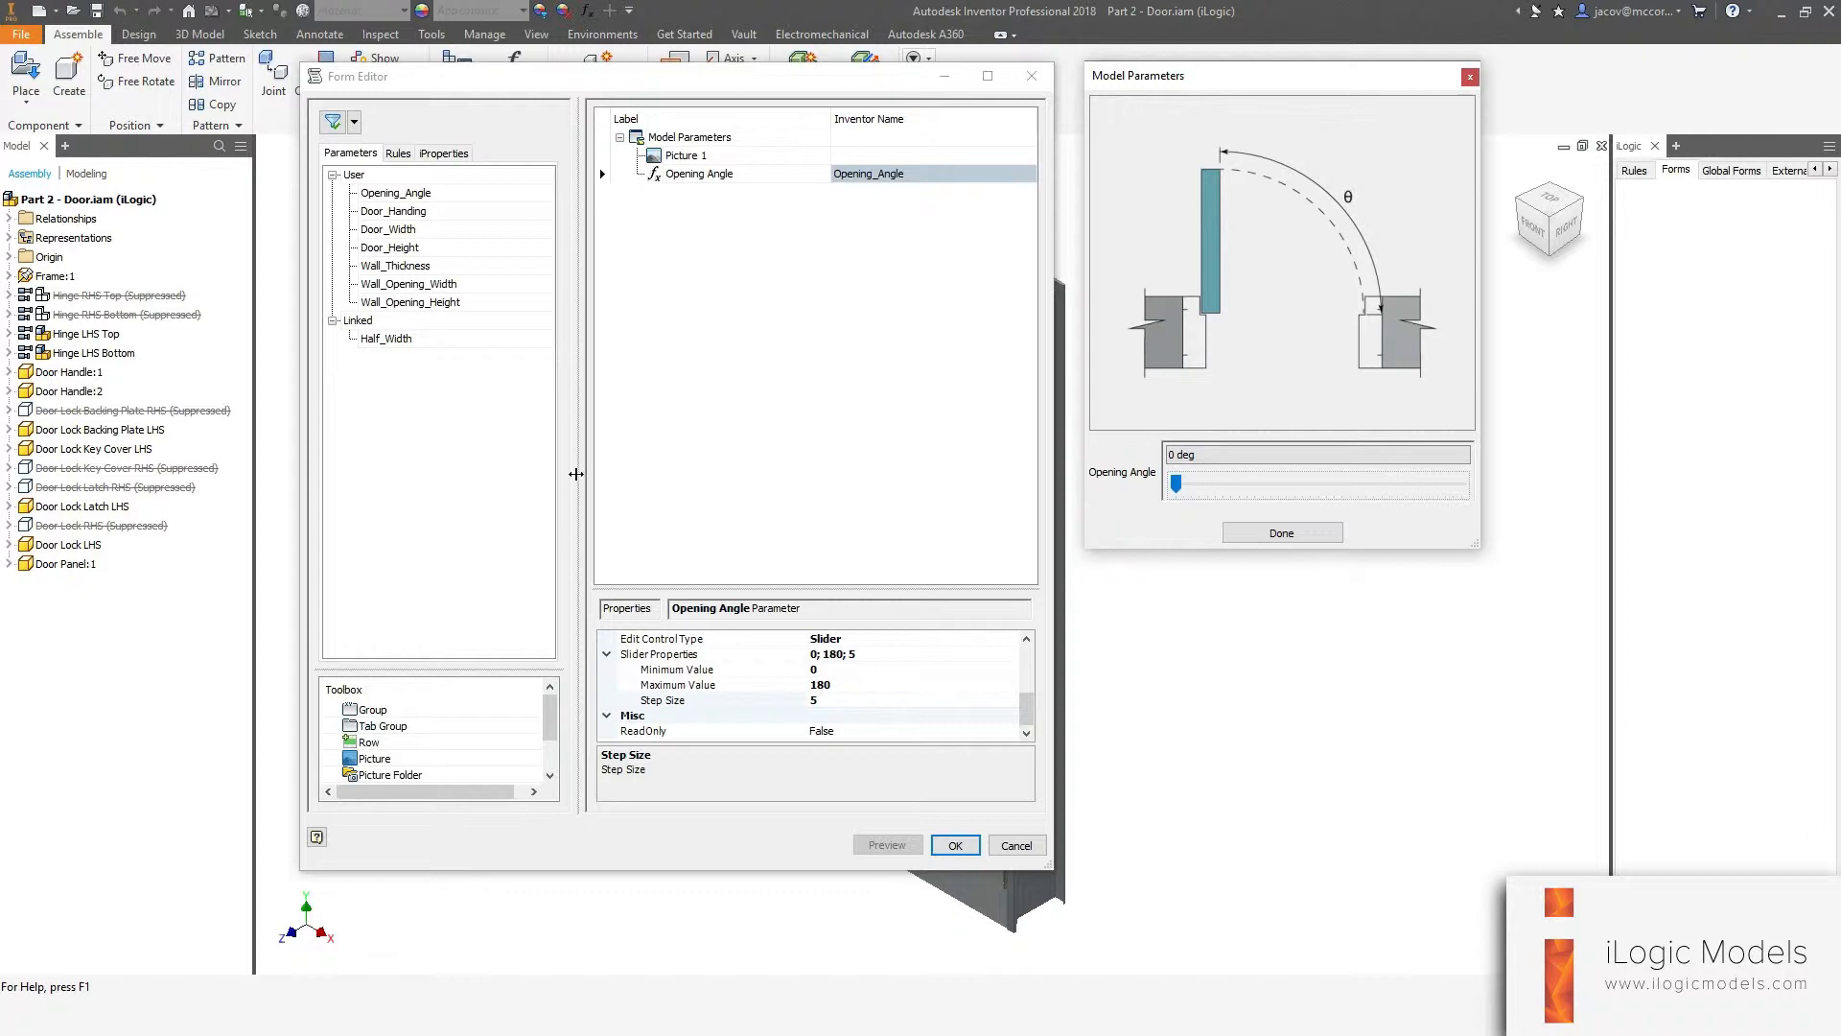
left_click_drag(548, 721, 548, 755)
left_click(405, 747)
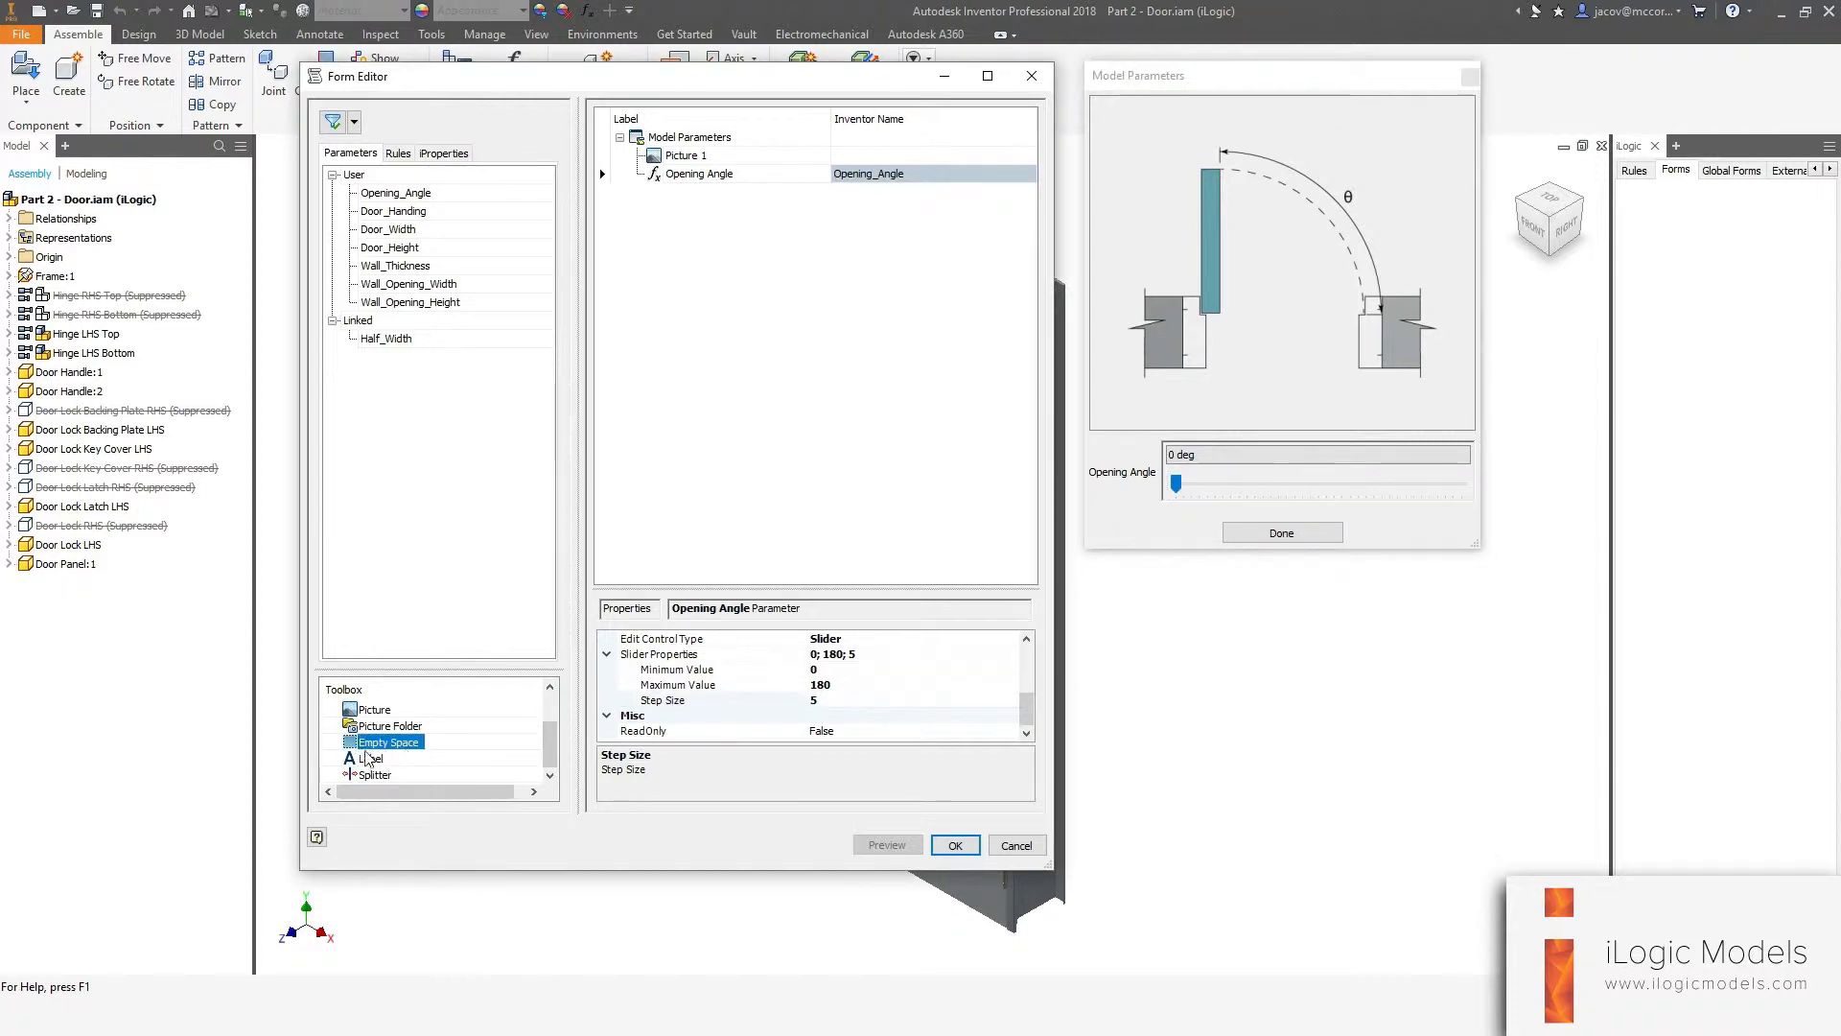
left_click_drag(356, 742, 766, 341)
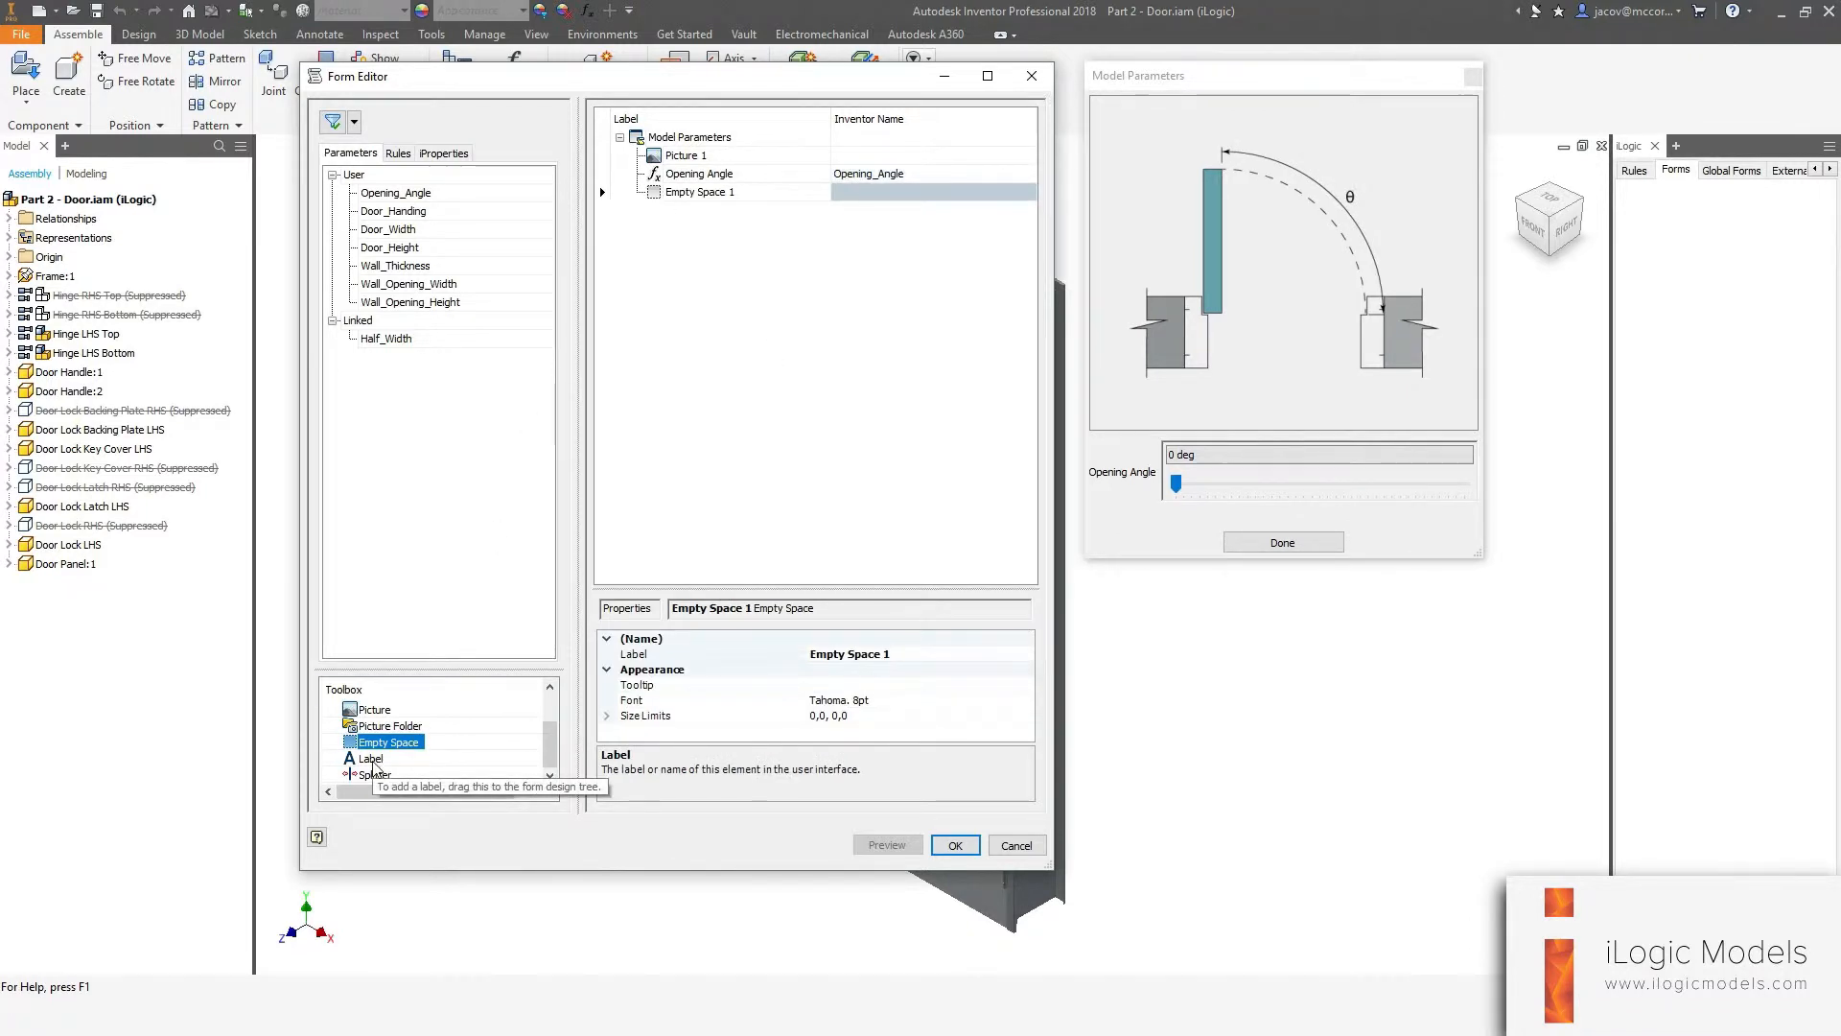
left_click(367, 777)
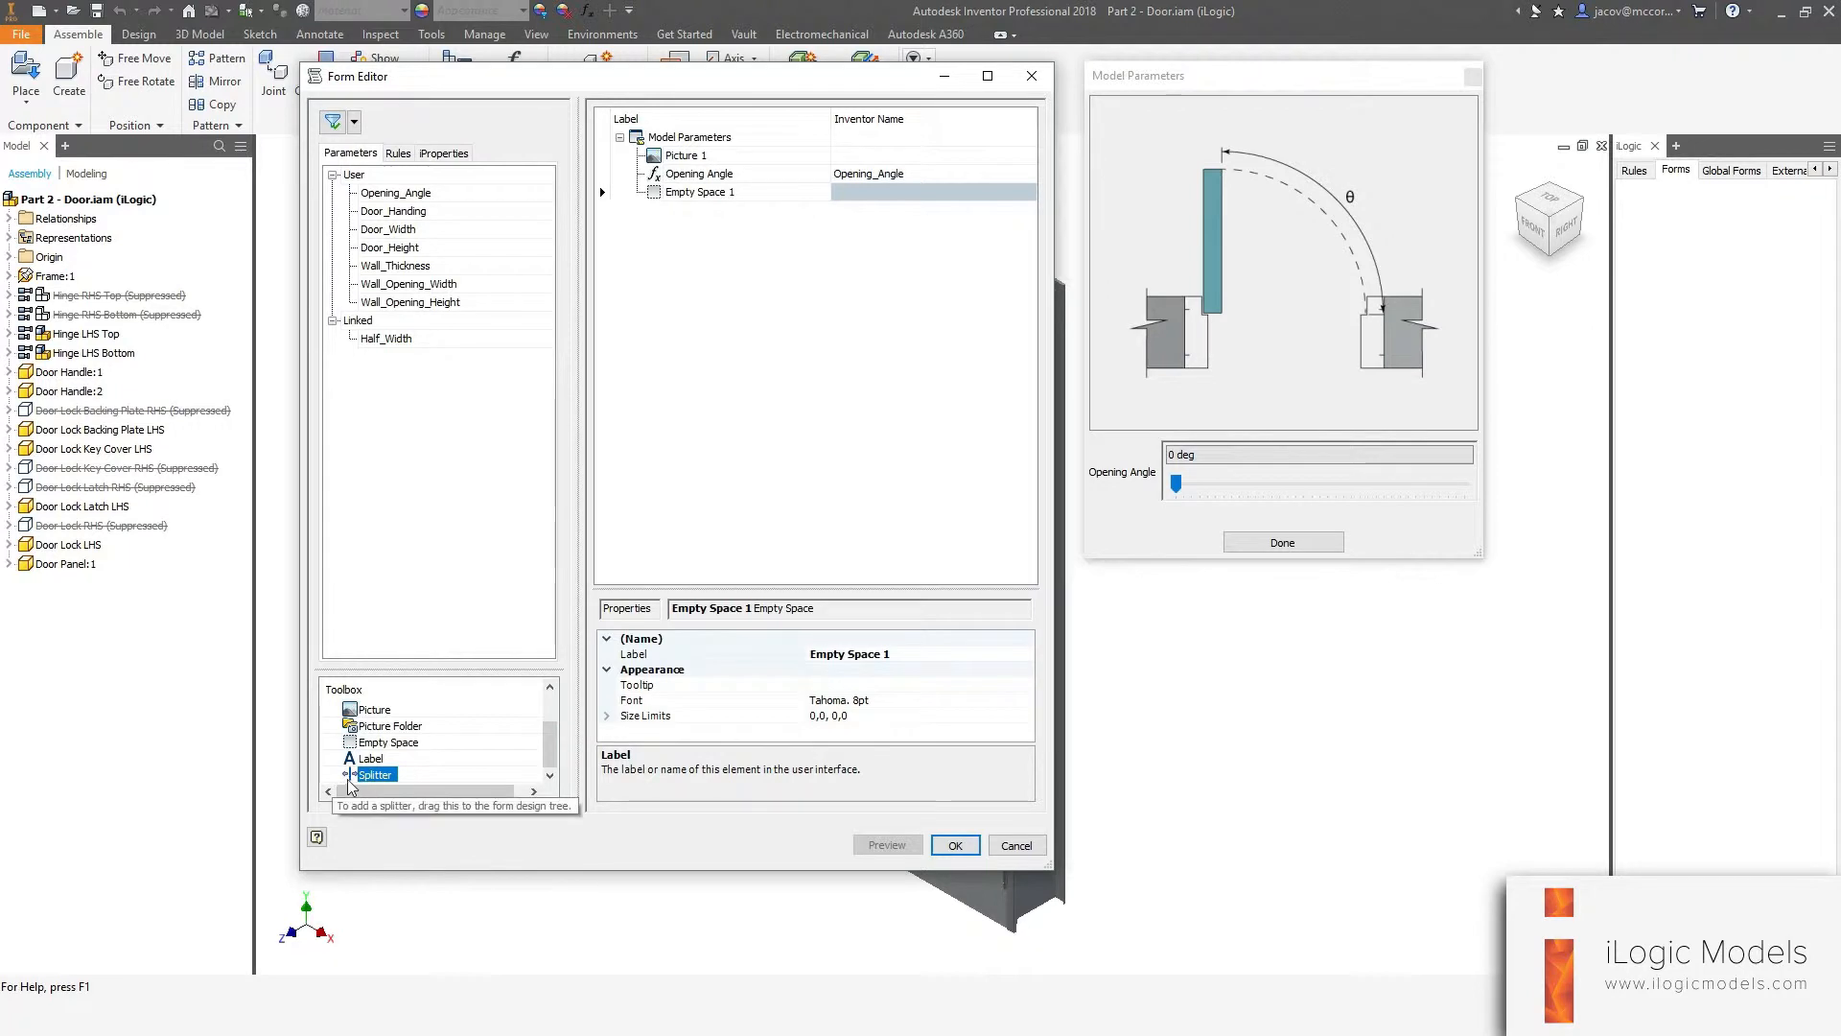
left_click_drag(370, 775, 687, 338)
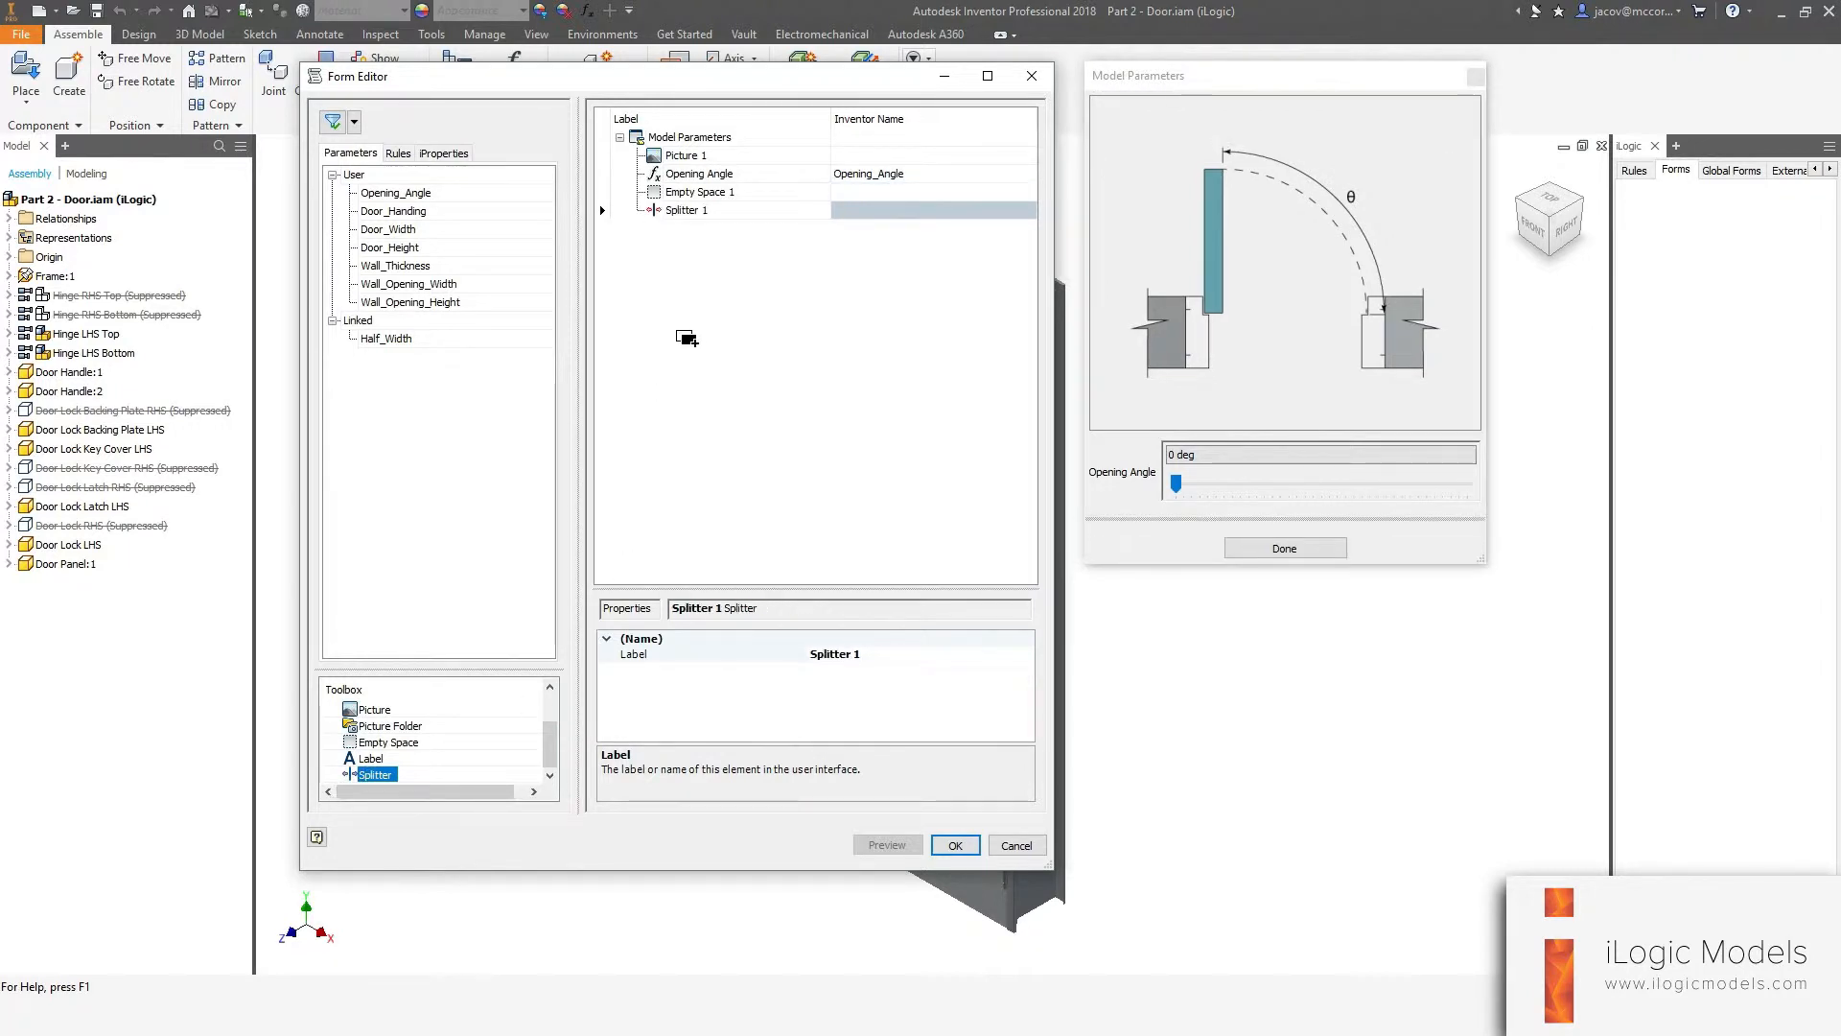
Add a label below the splitter, name it More Parameters, and save the form.
left_click_drag(370, 764, 667, 452)
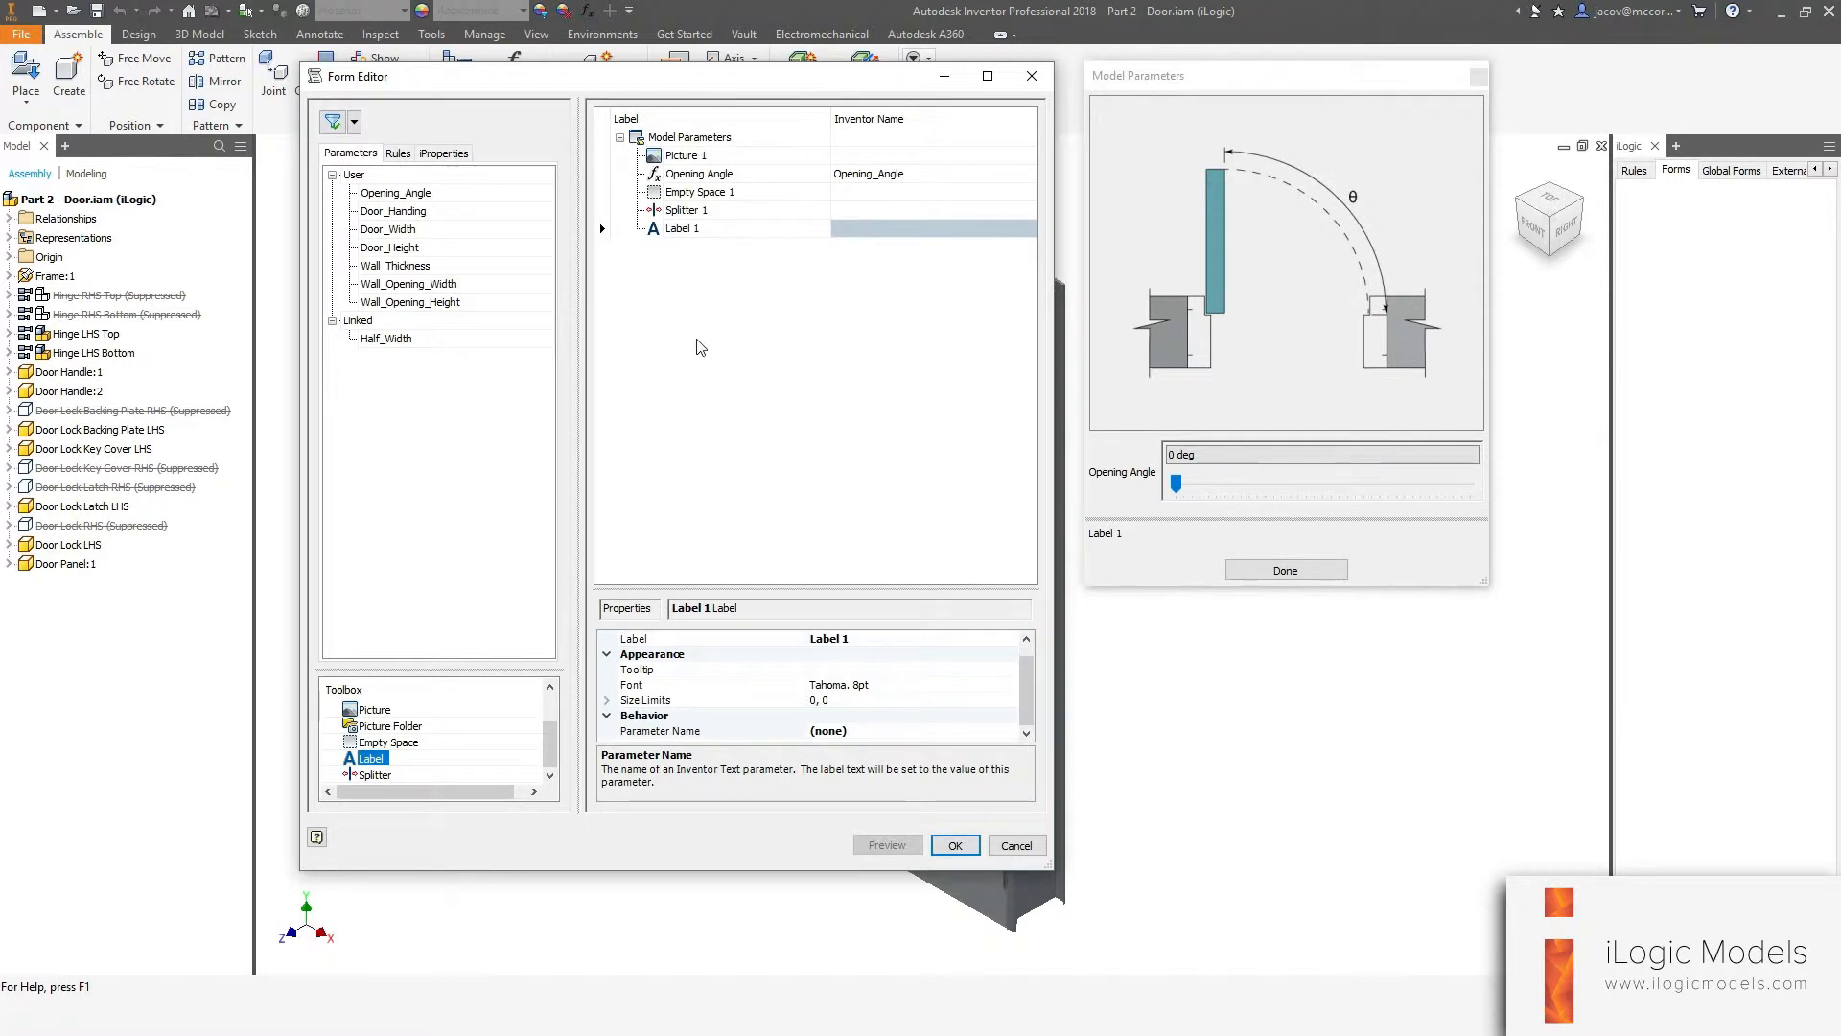
left_click(683, 228)
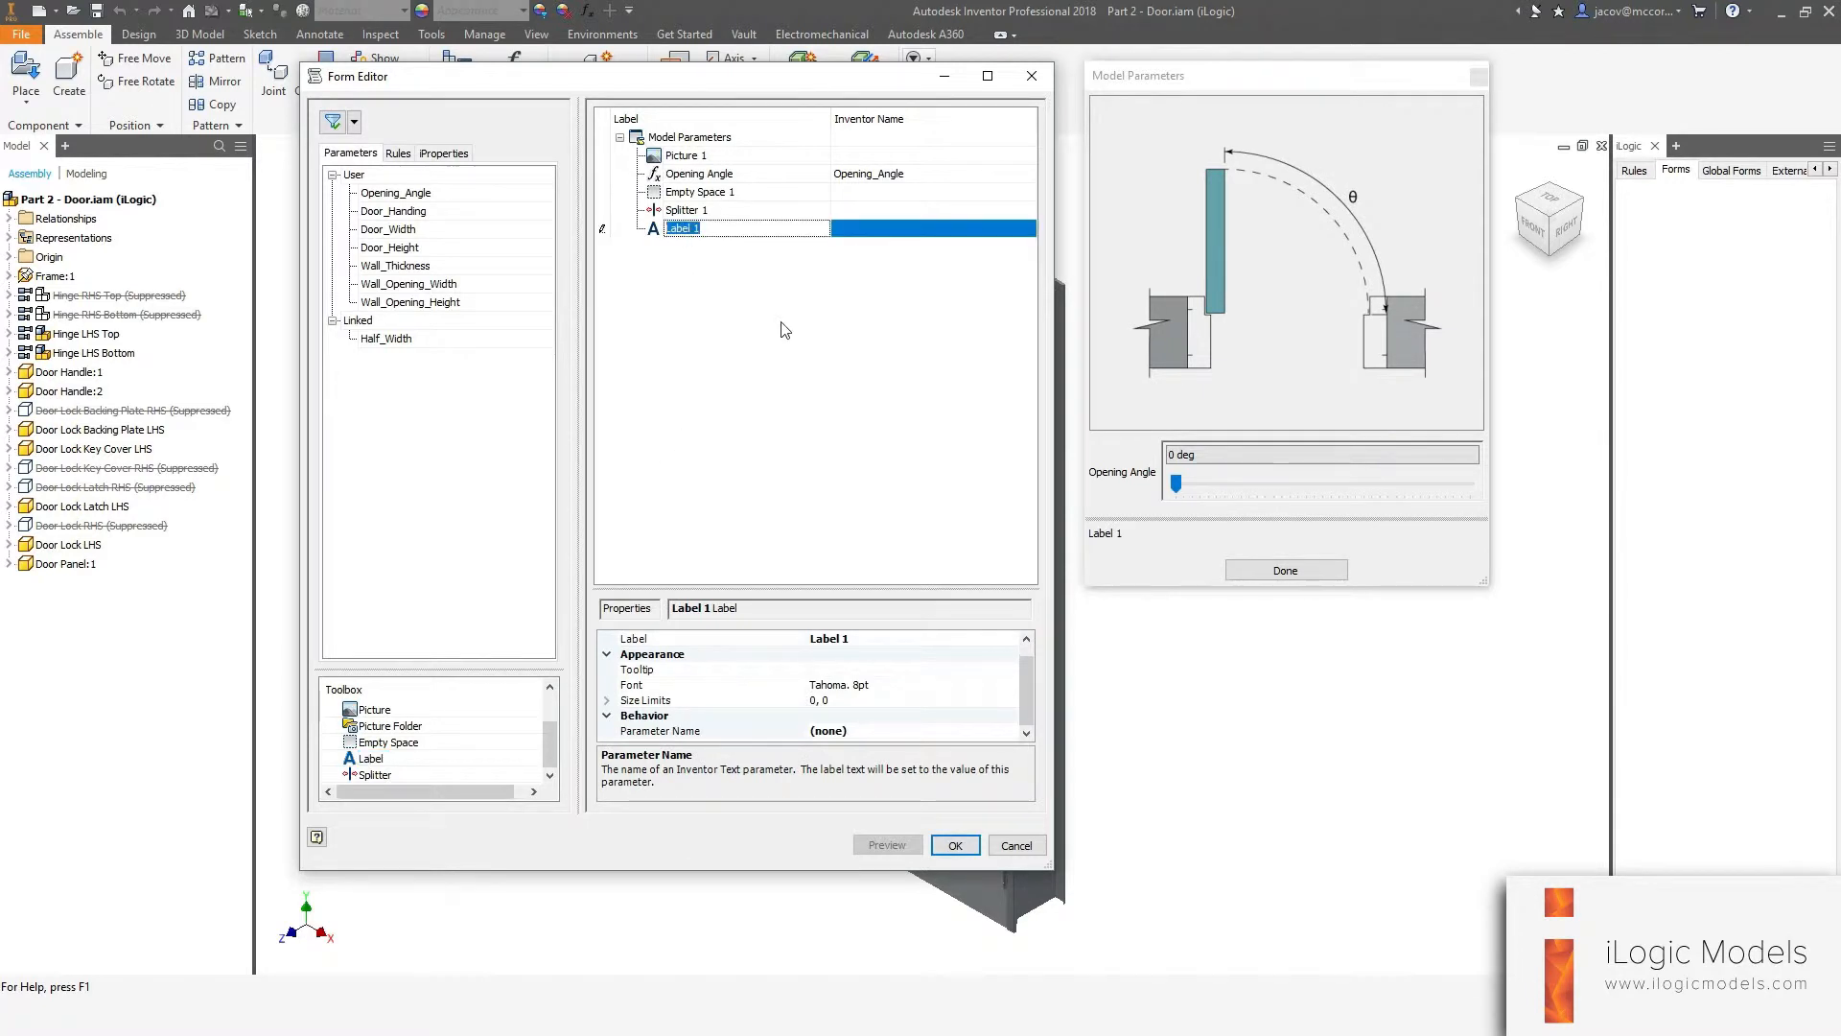
type("More Parameters")
key("Return")
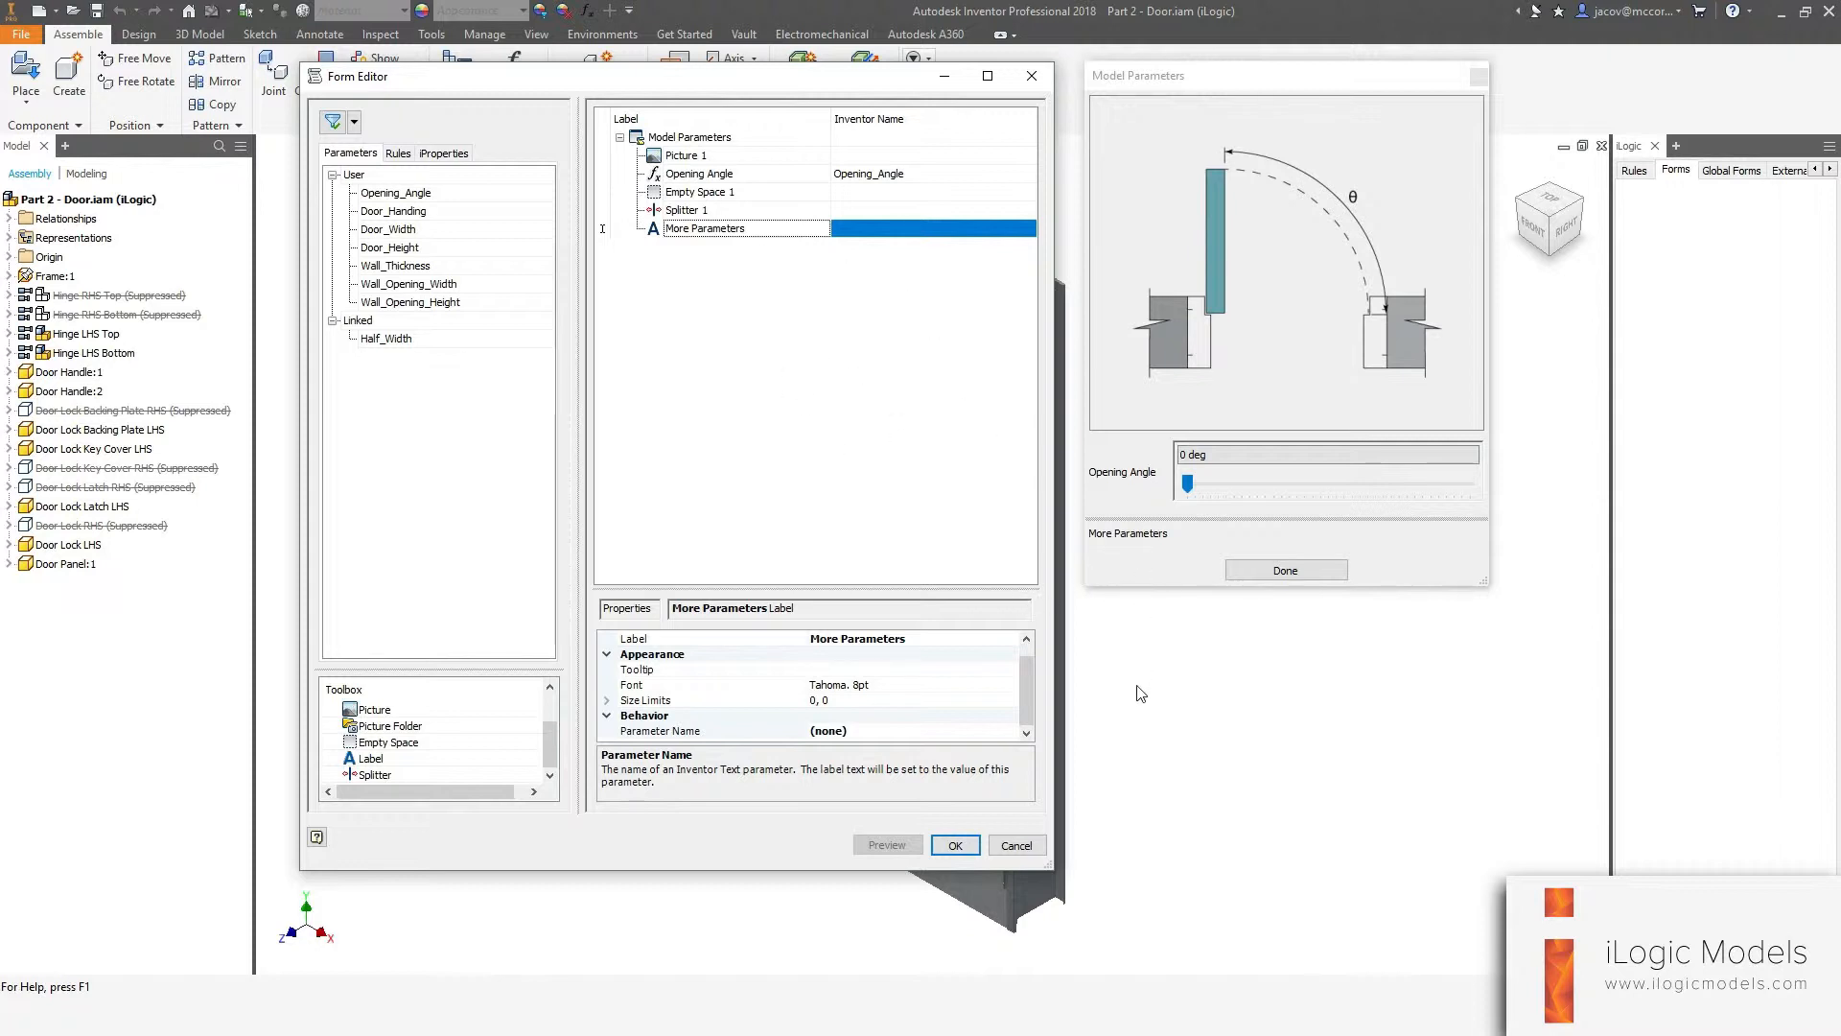
left_click(957, 848)
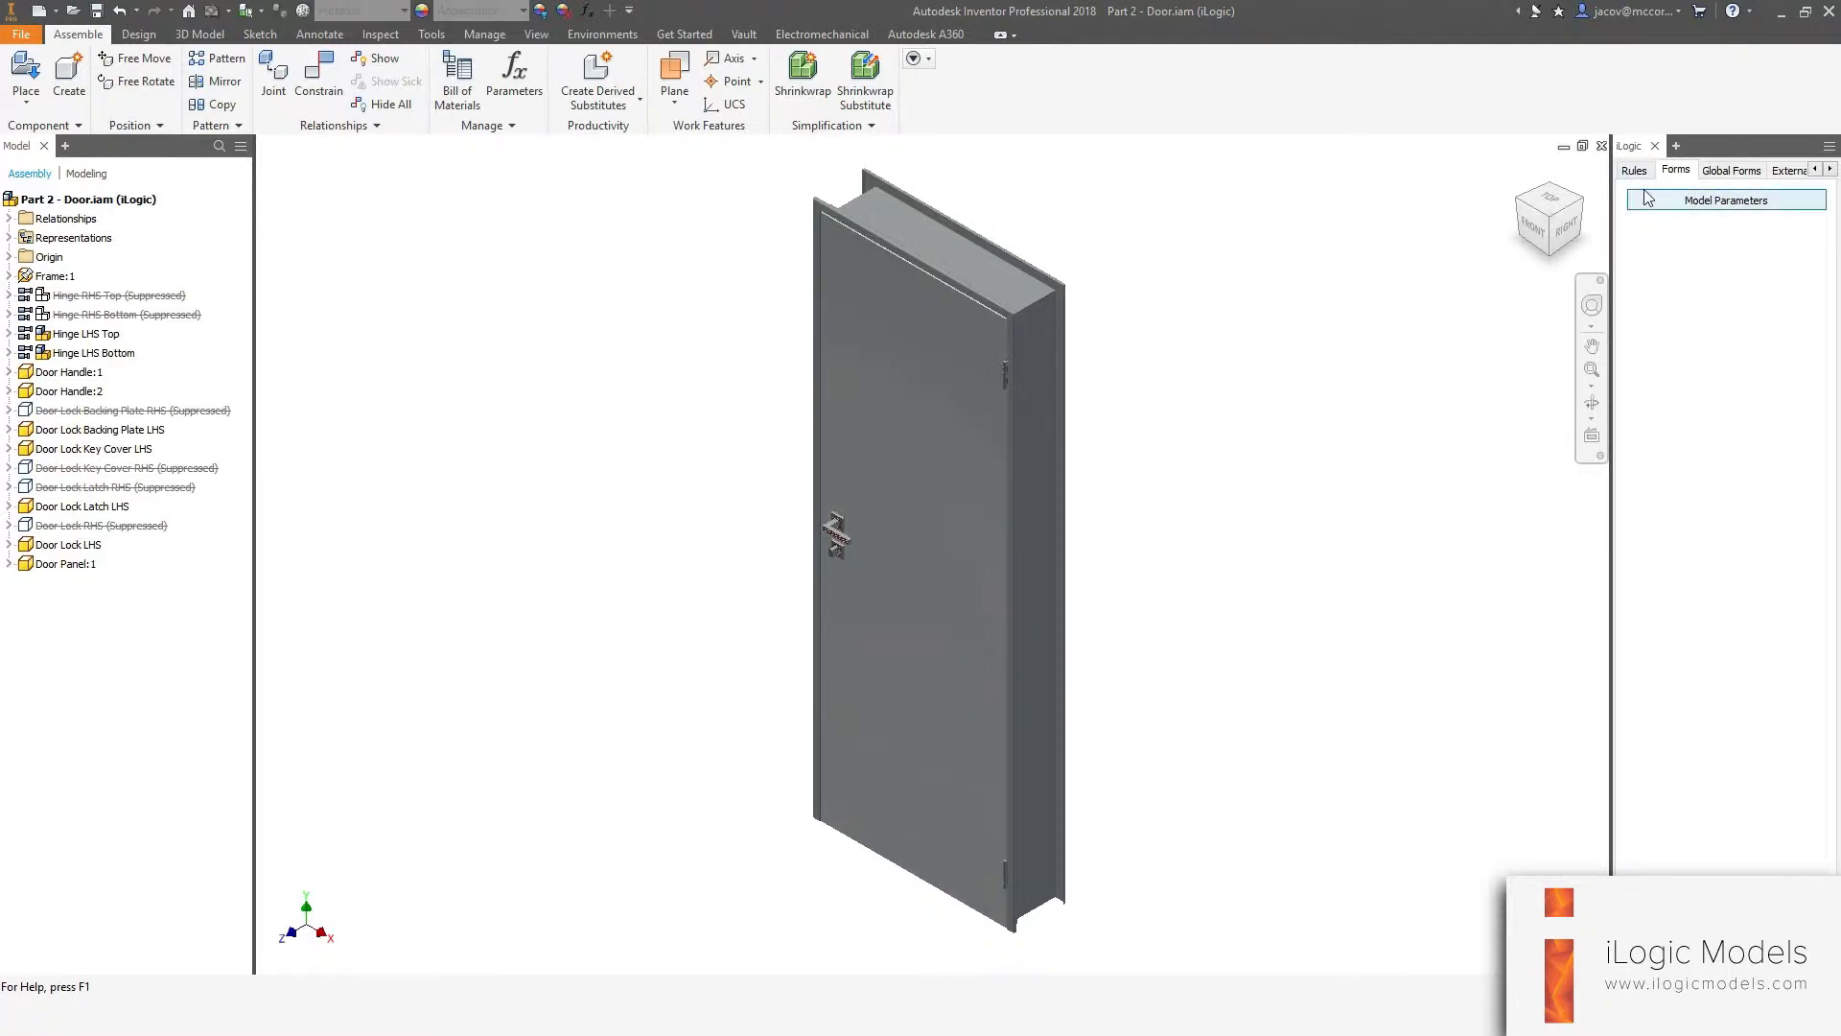
Open the Model Parameters form and set the opening angle to 45 deg.
left_click(1703, 209)
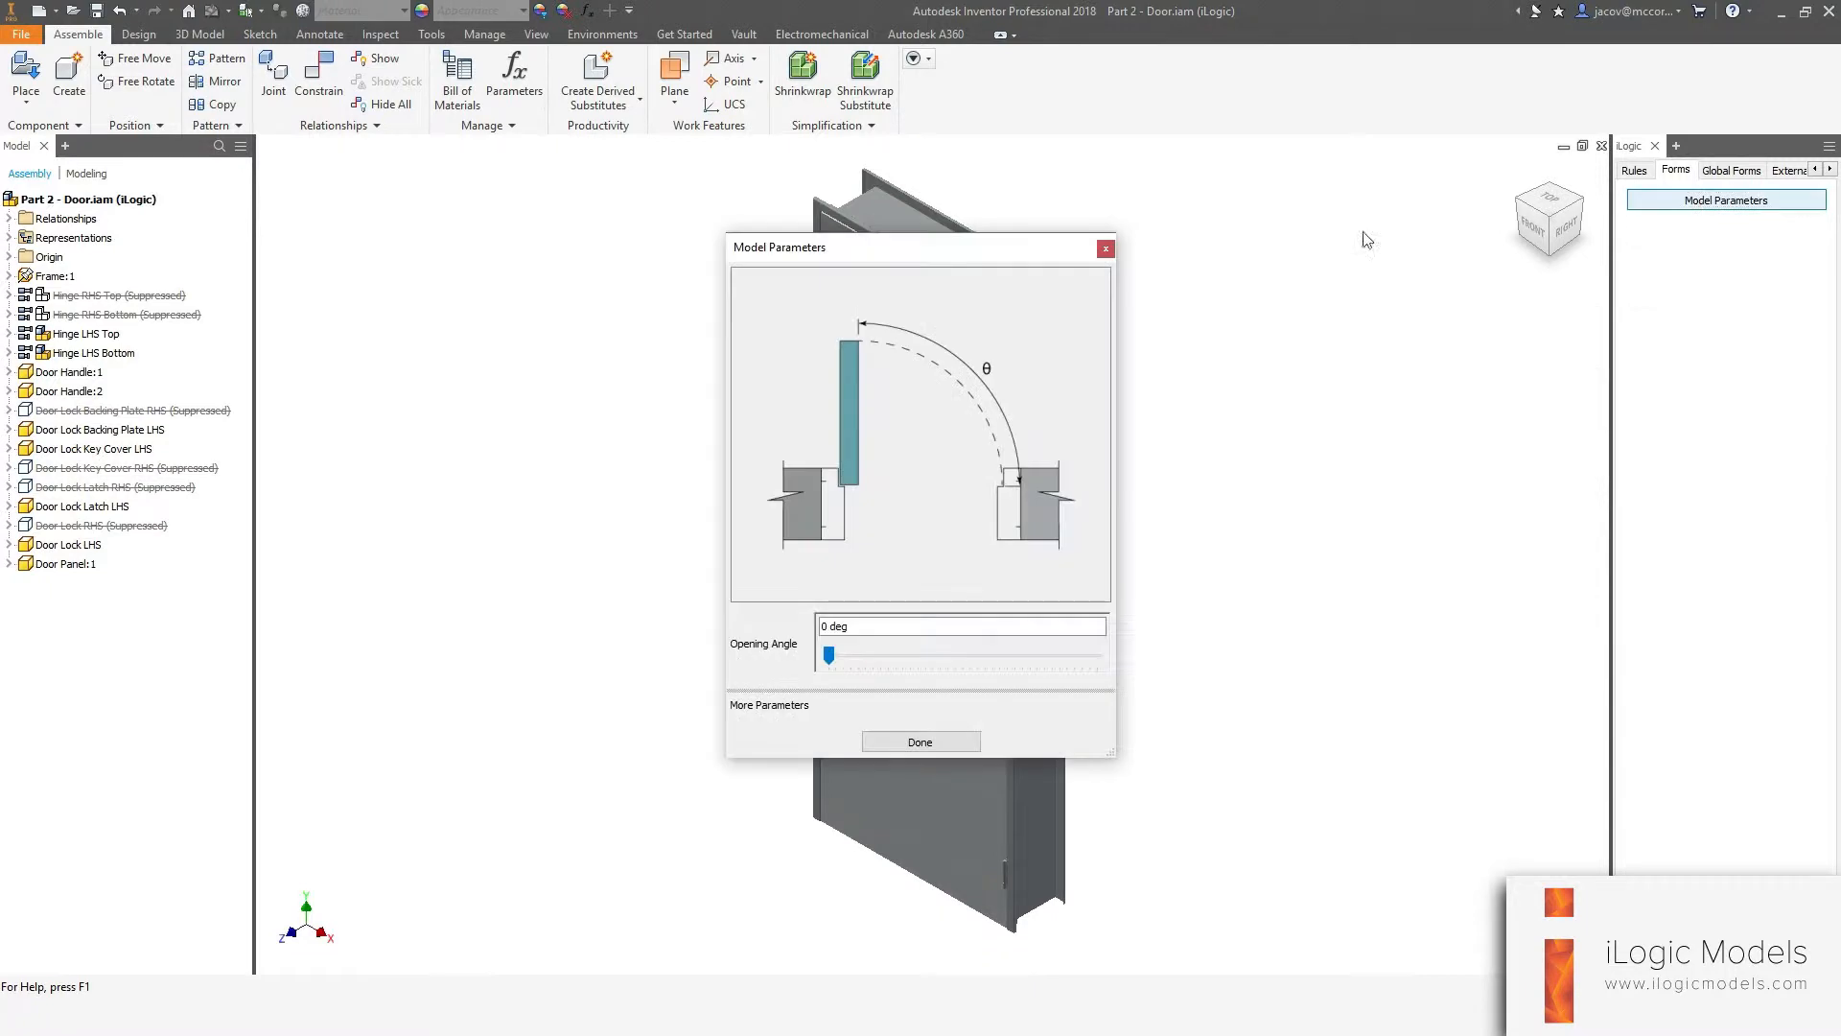
left_click_drag(853, 259, 1245, 122)
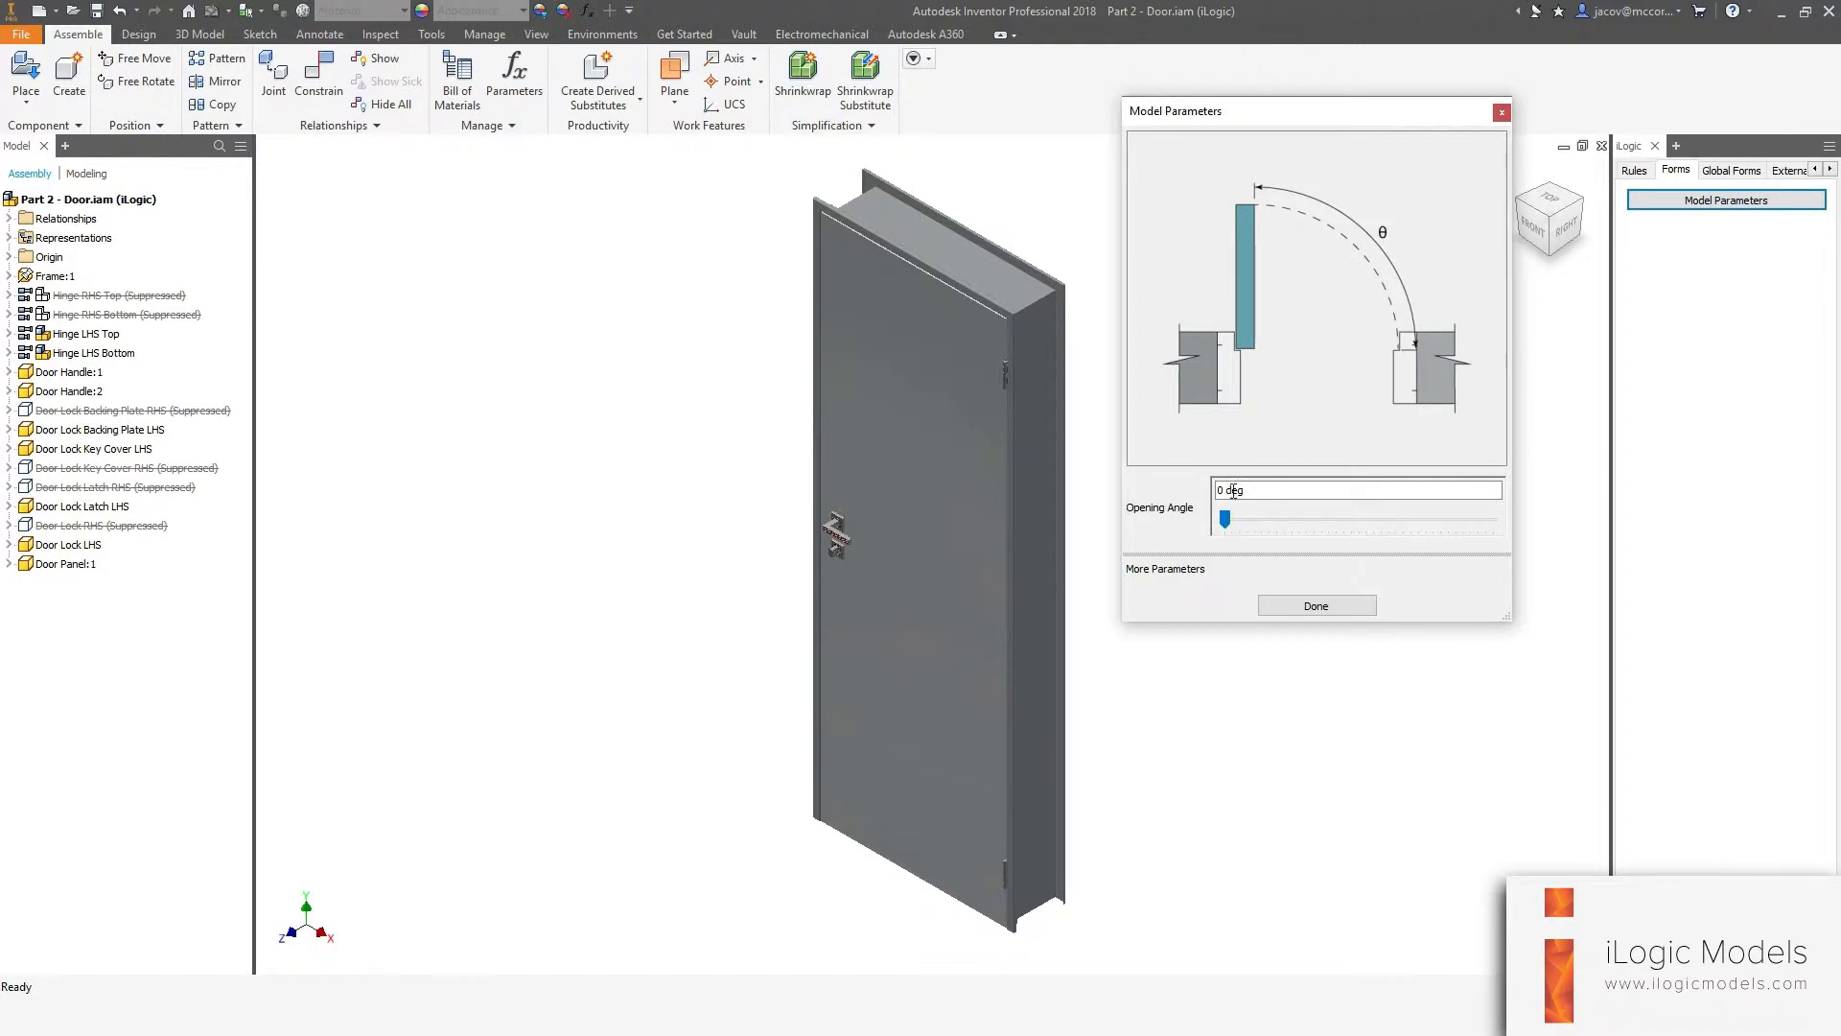
left_click(1227, 522)
mouse_move(1225, 522)
left_mouse_down()
mouse_move(1529, 528)
mouse_move(1197, 526)
left_mouse_up()
triple_click(1271, 493)
type("45")
key("Return")
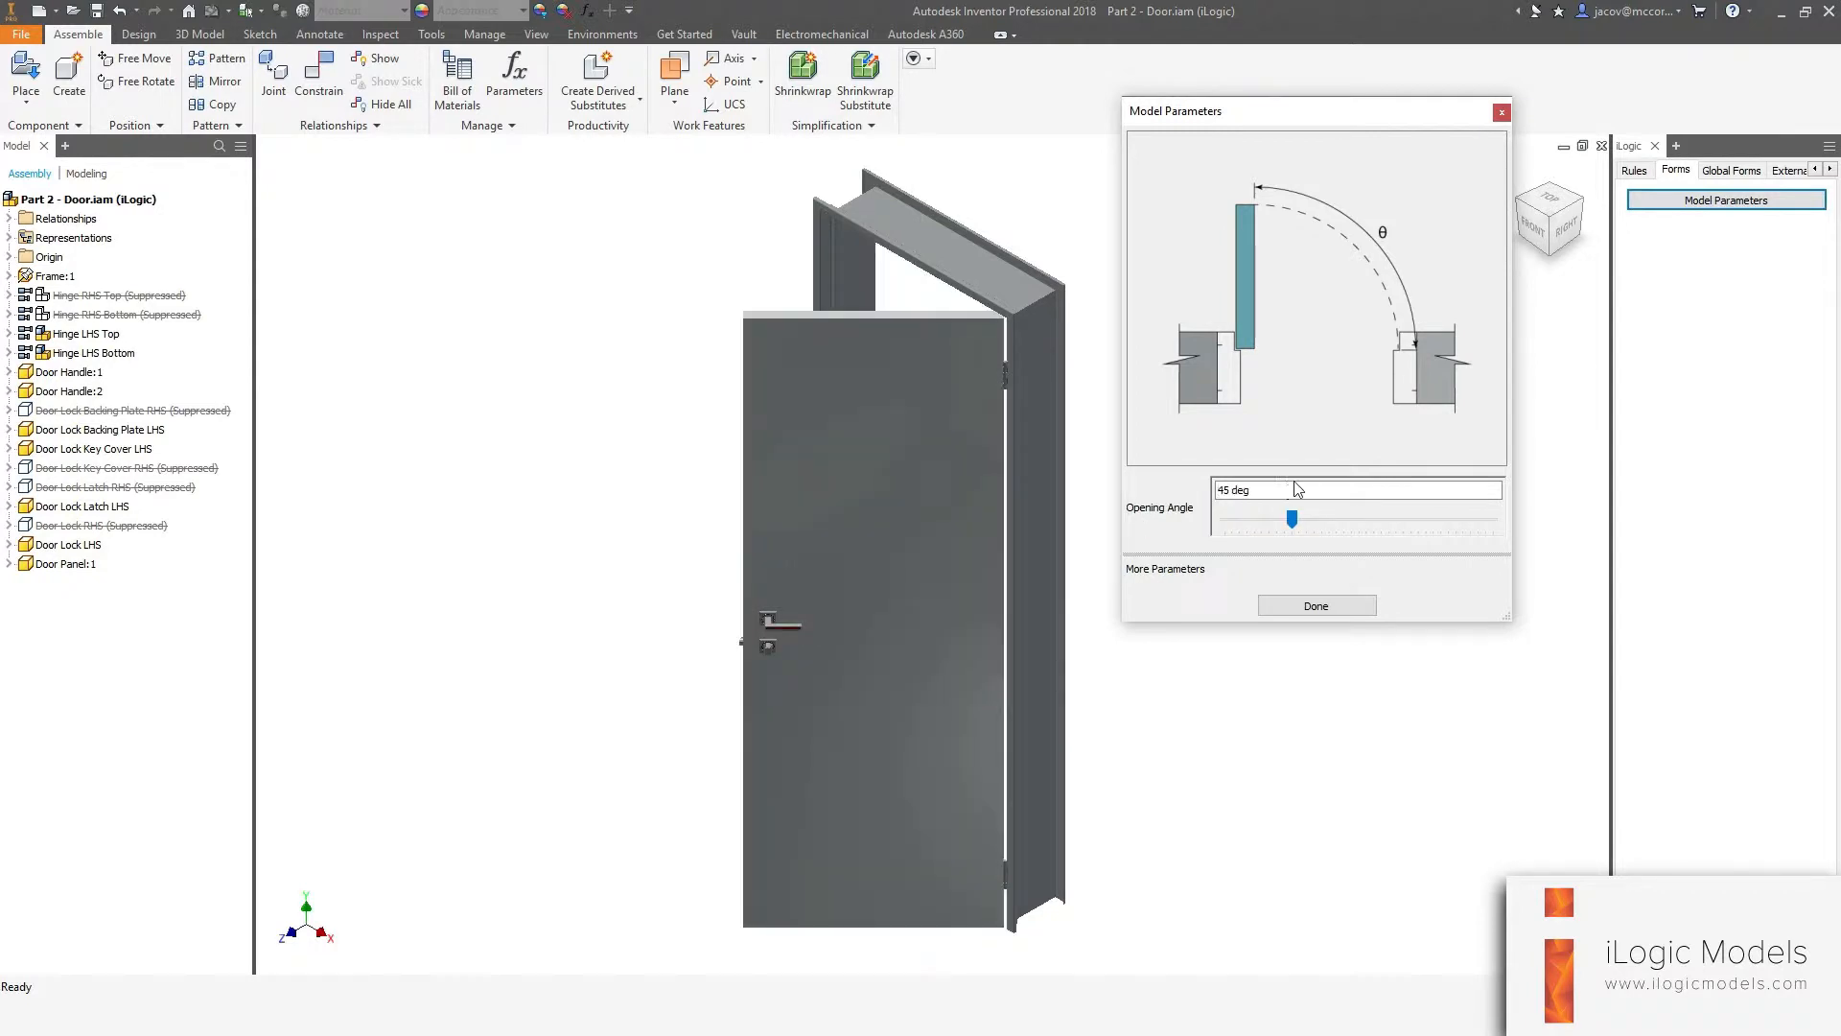
Set the opening angle to 60 deg, slide it back to 0 deg, and close the form.
triple_click(1264, 491)
type("60")
key("Return")
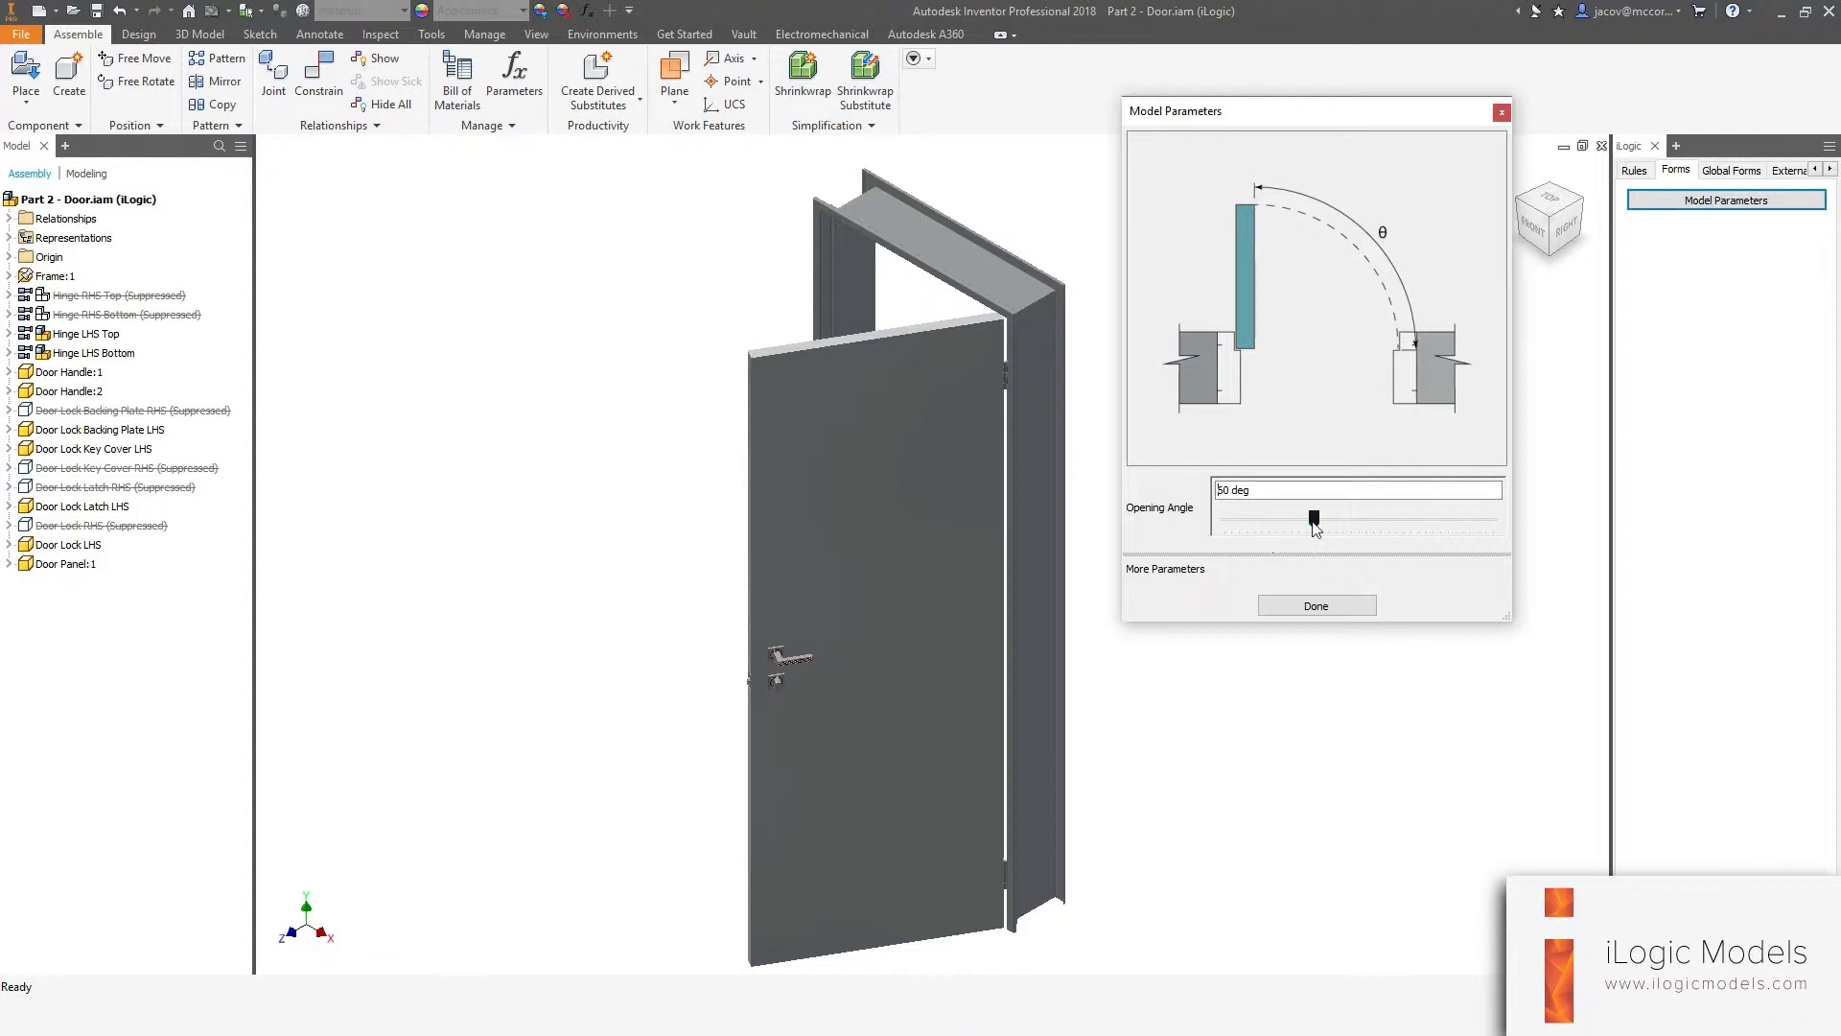
left_click_drag(1313, 519, 1225, 519)
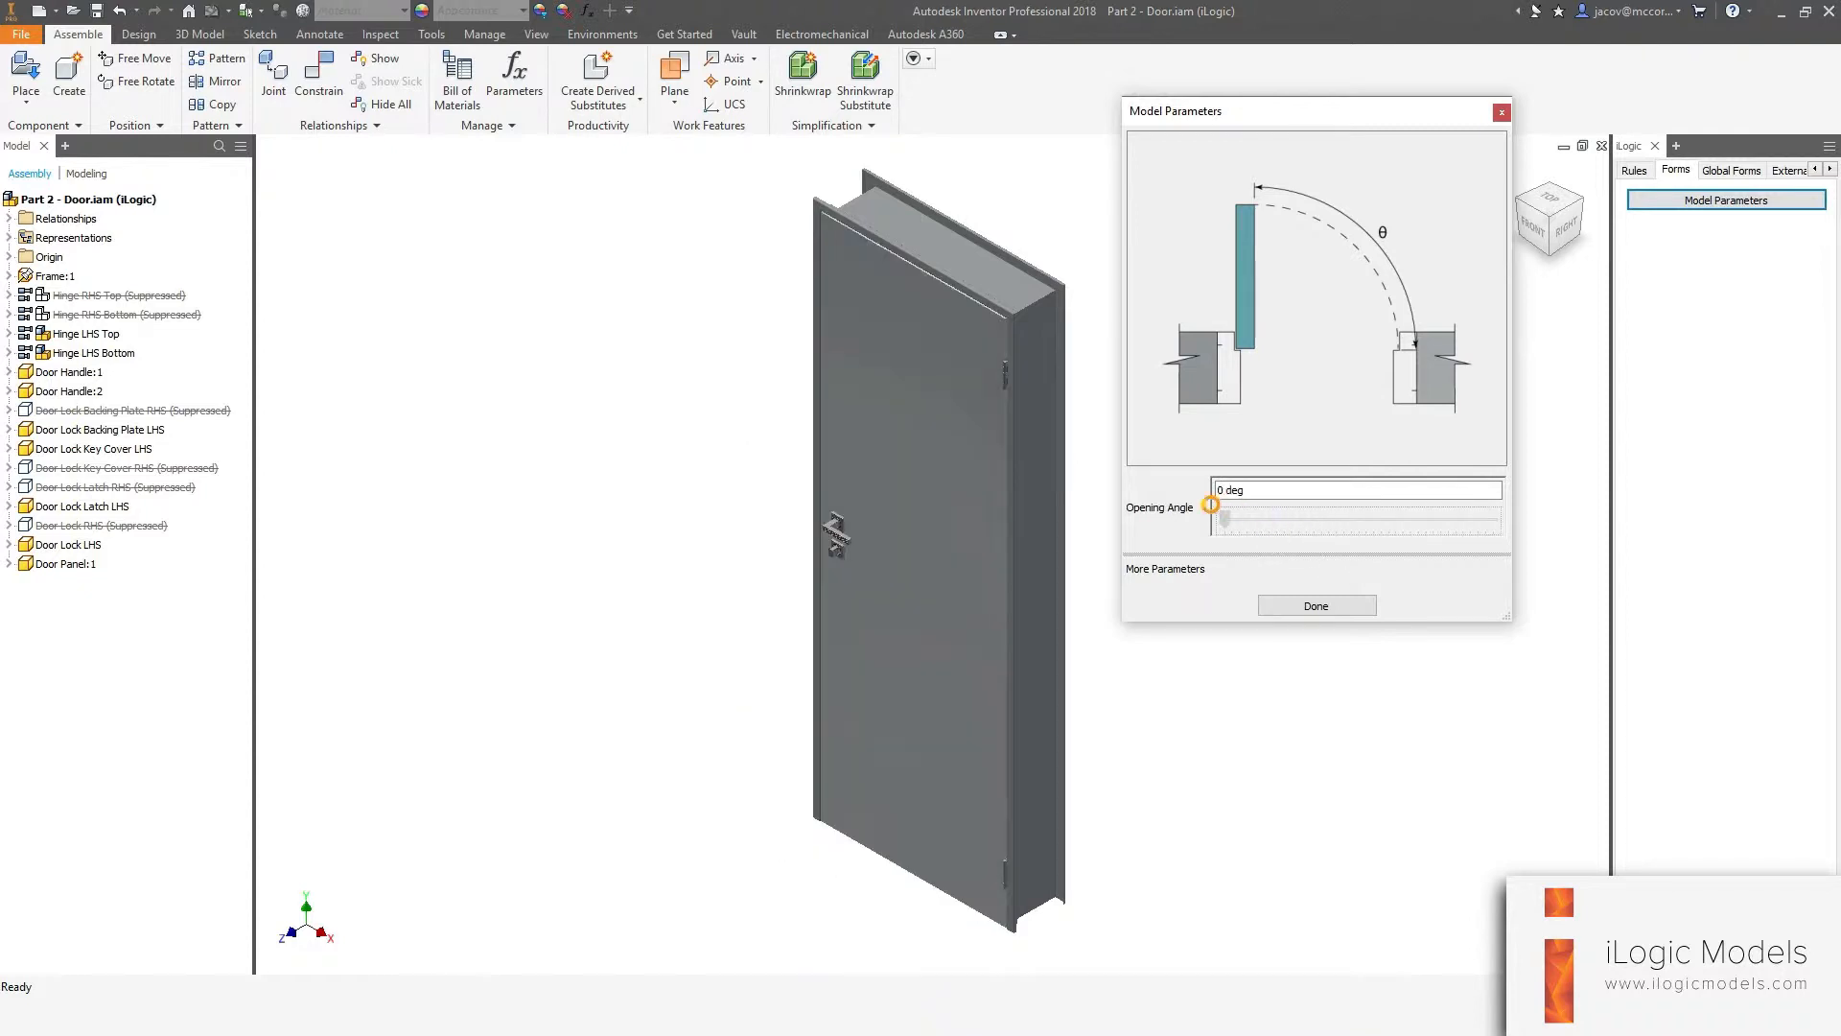
left_click(1323, 608)
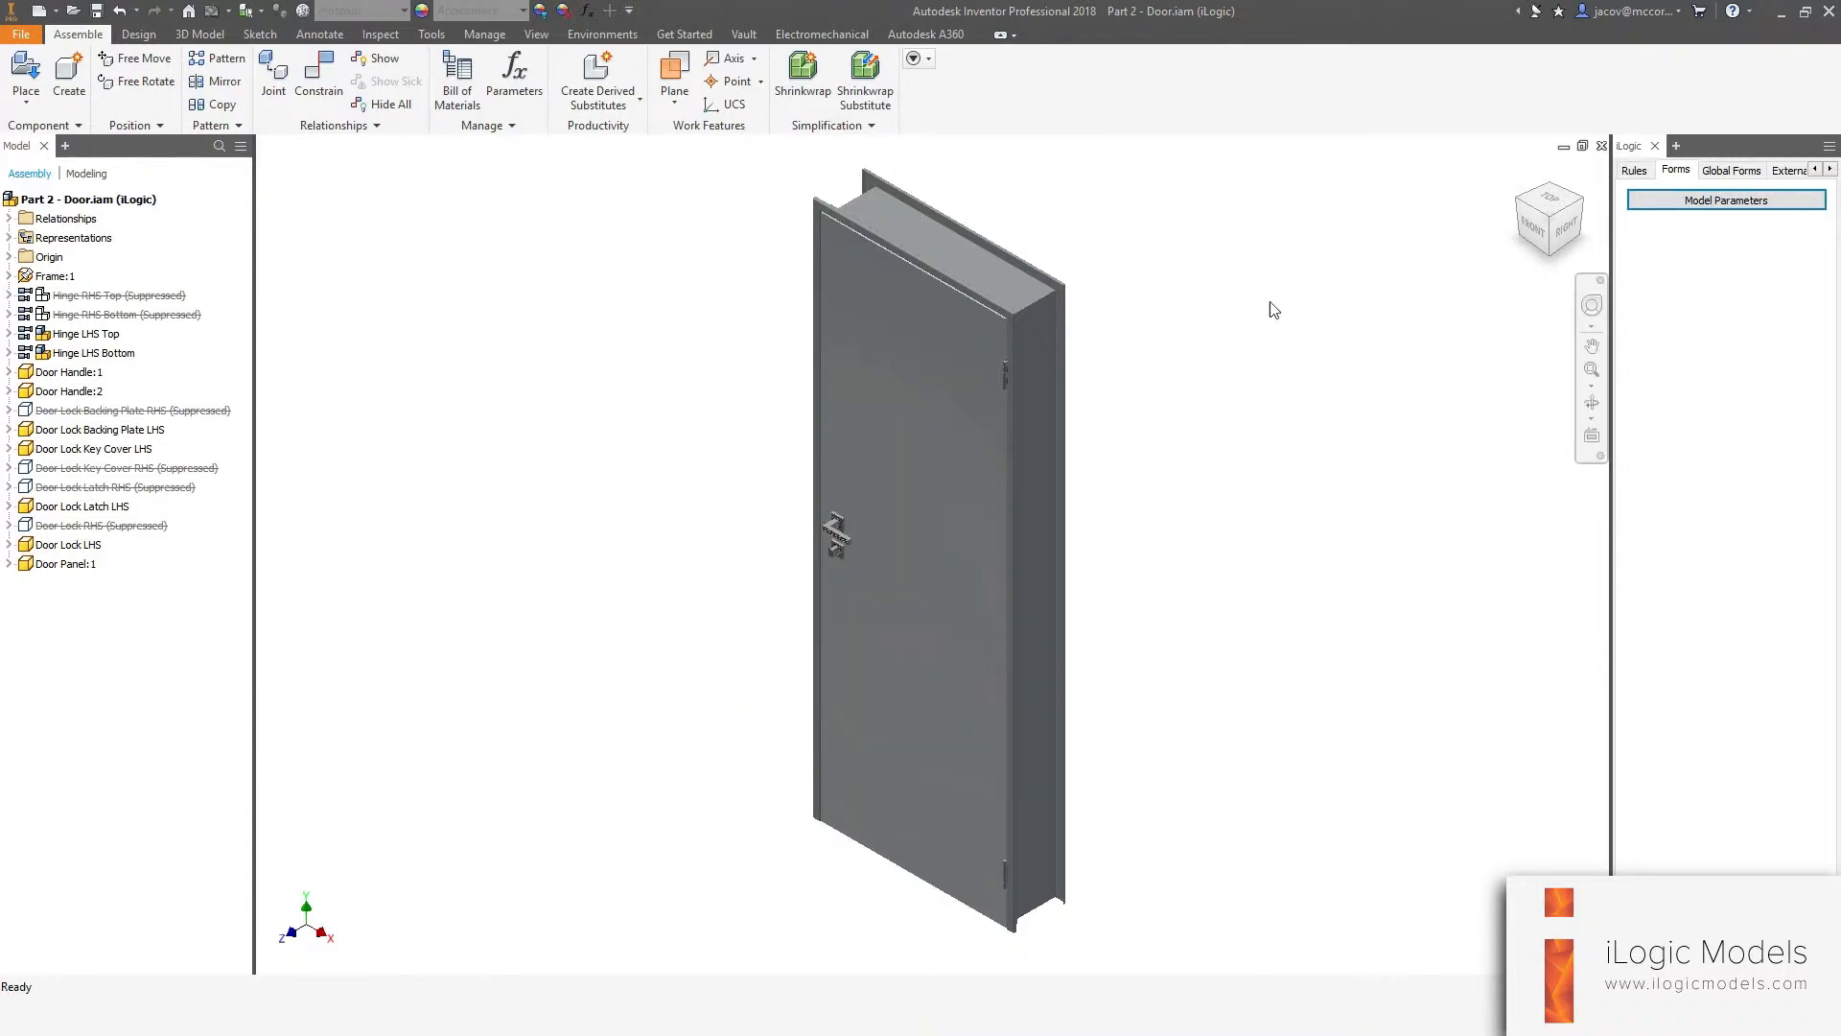
Add a new form and name it Door Handing.
right_click(1676, 293)
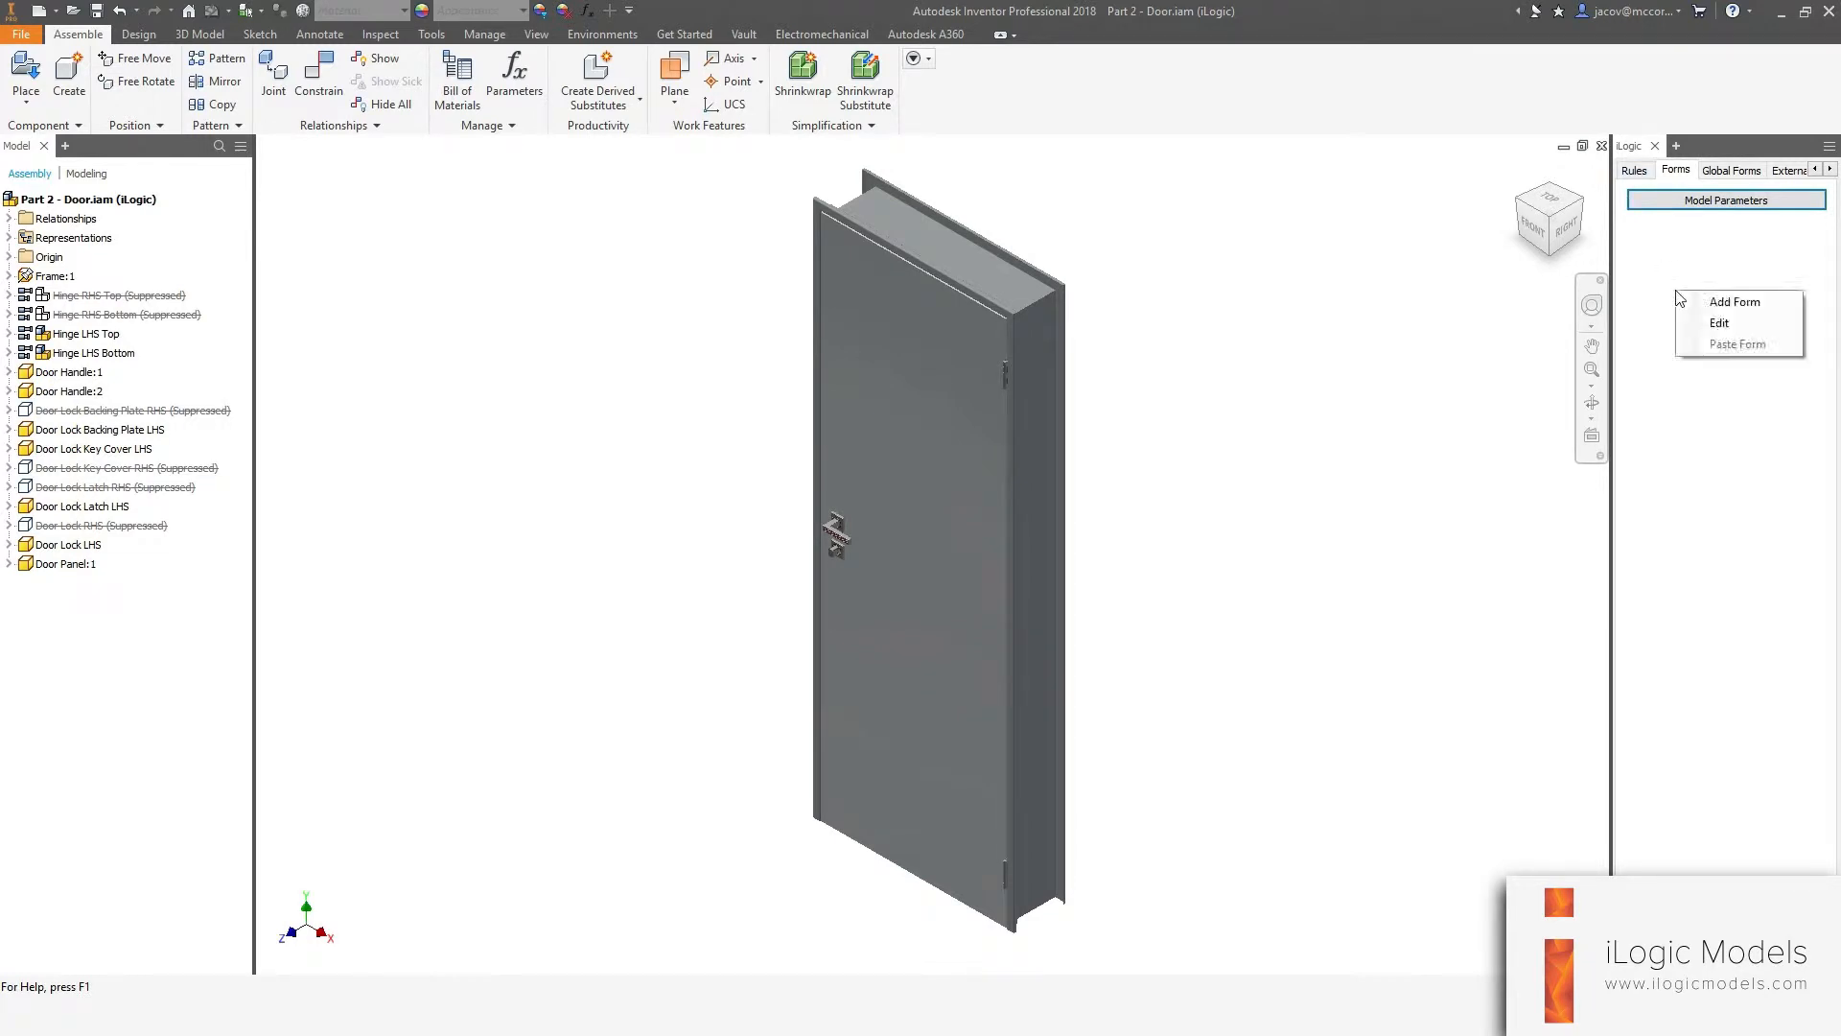
left_click(1712, 302)
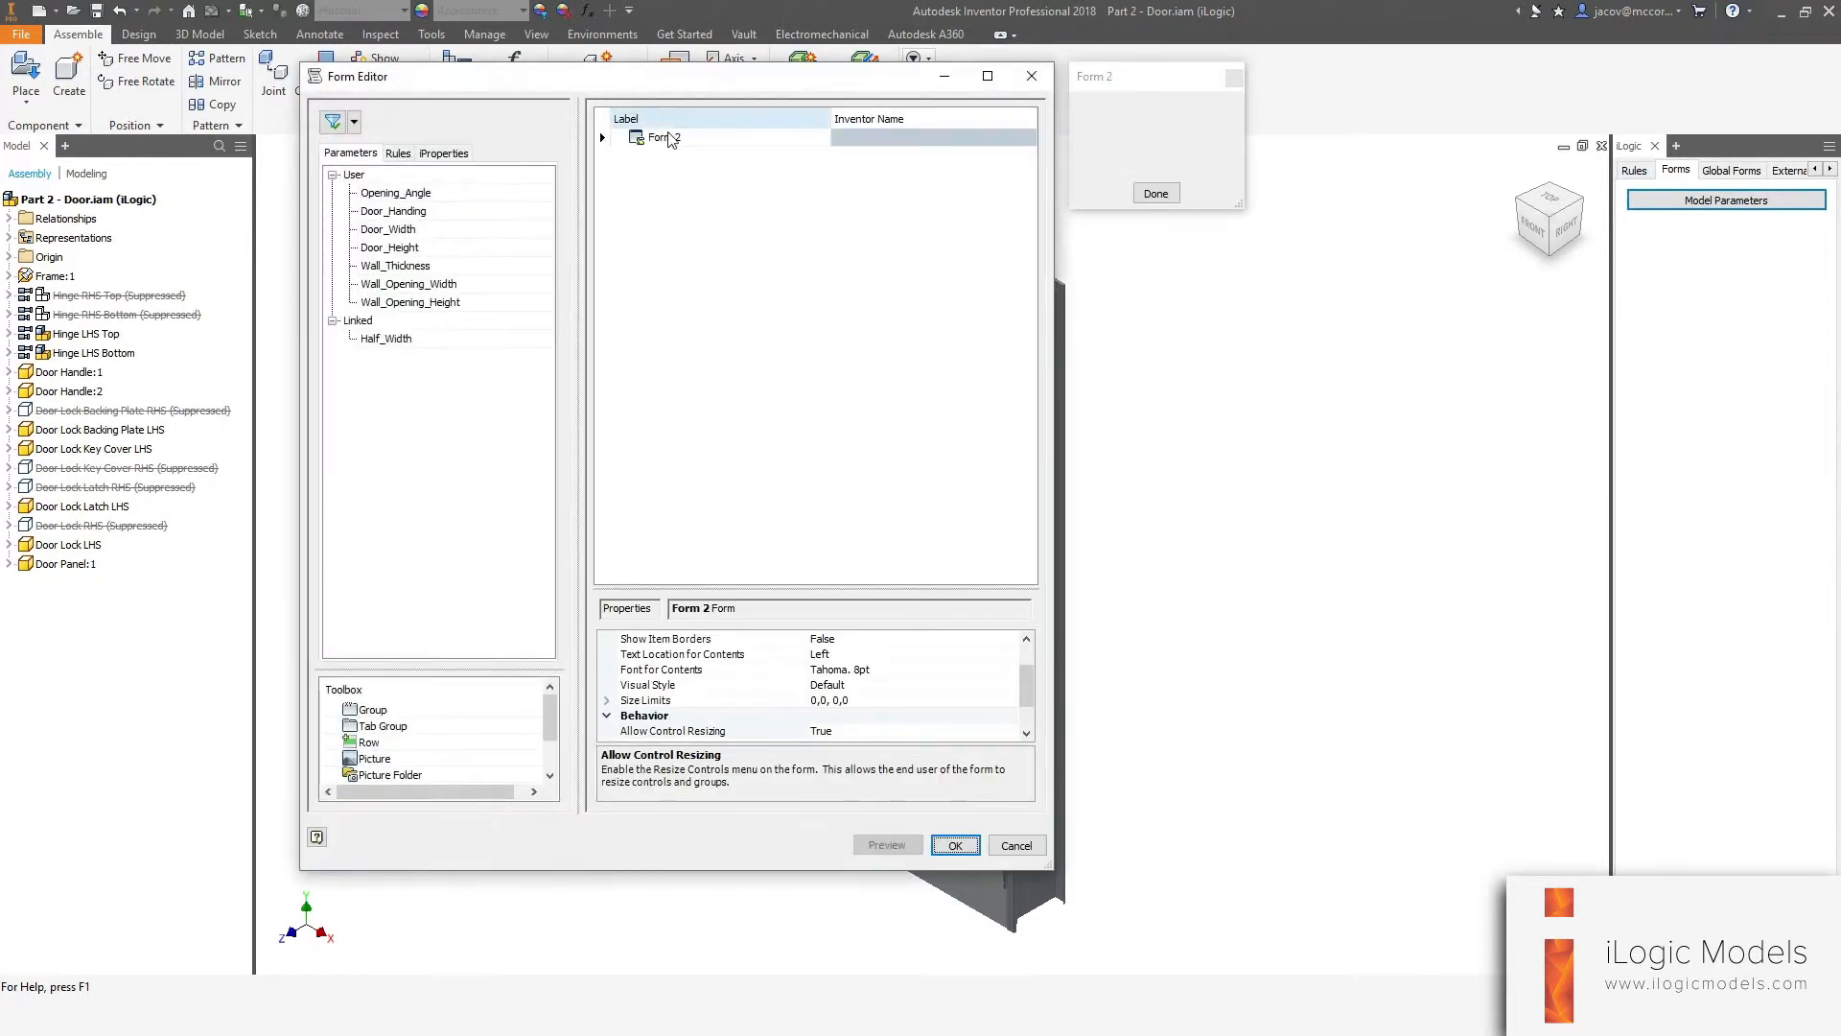
double_click(668, 137)
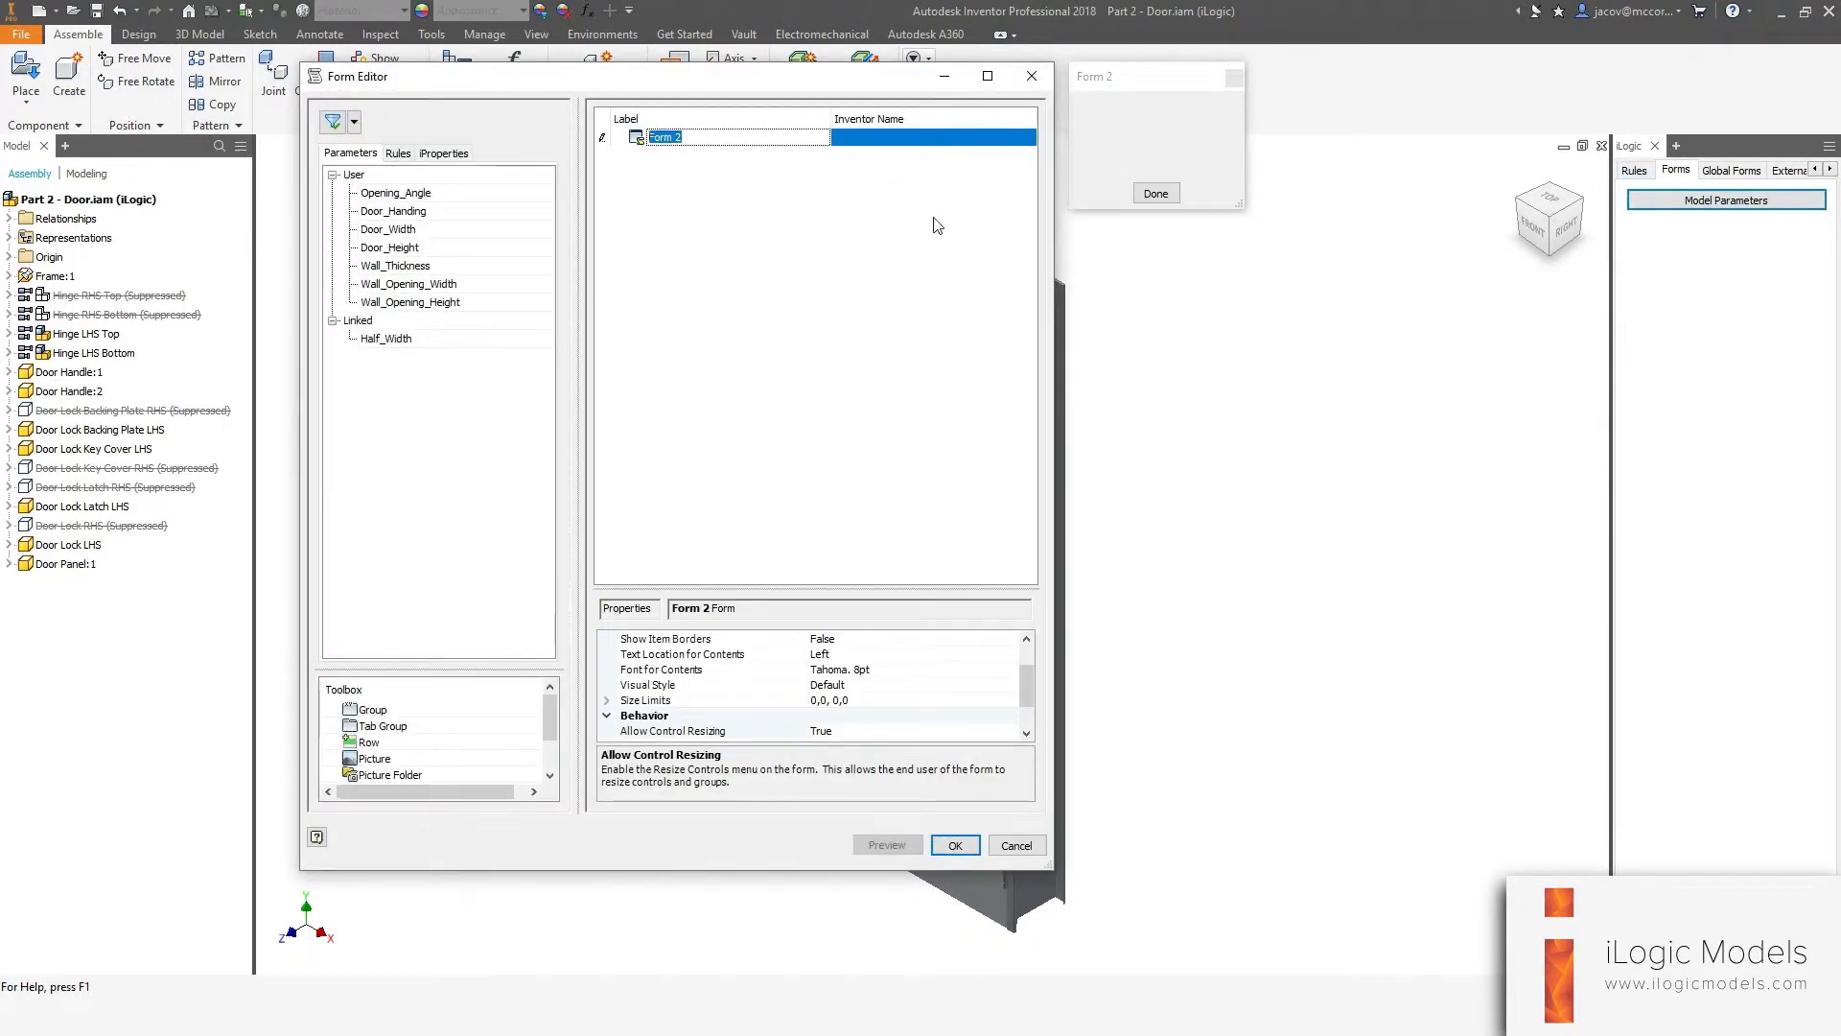
type("Do")
key("Return")
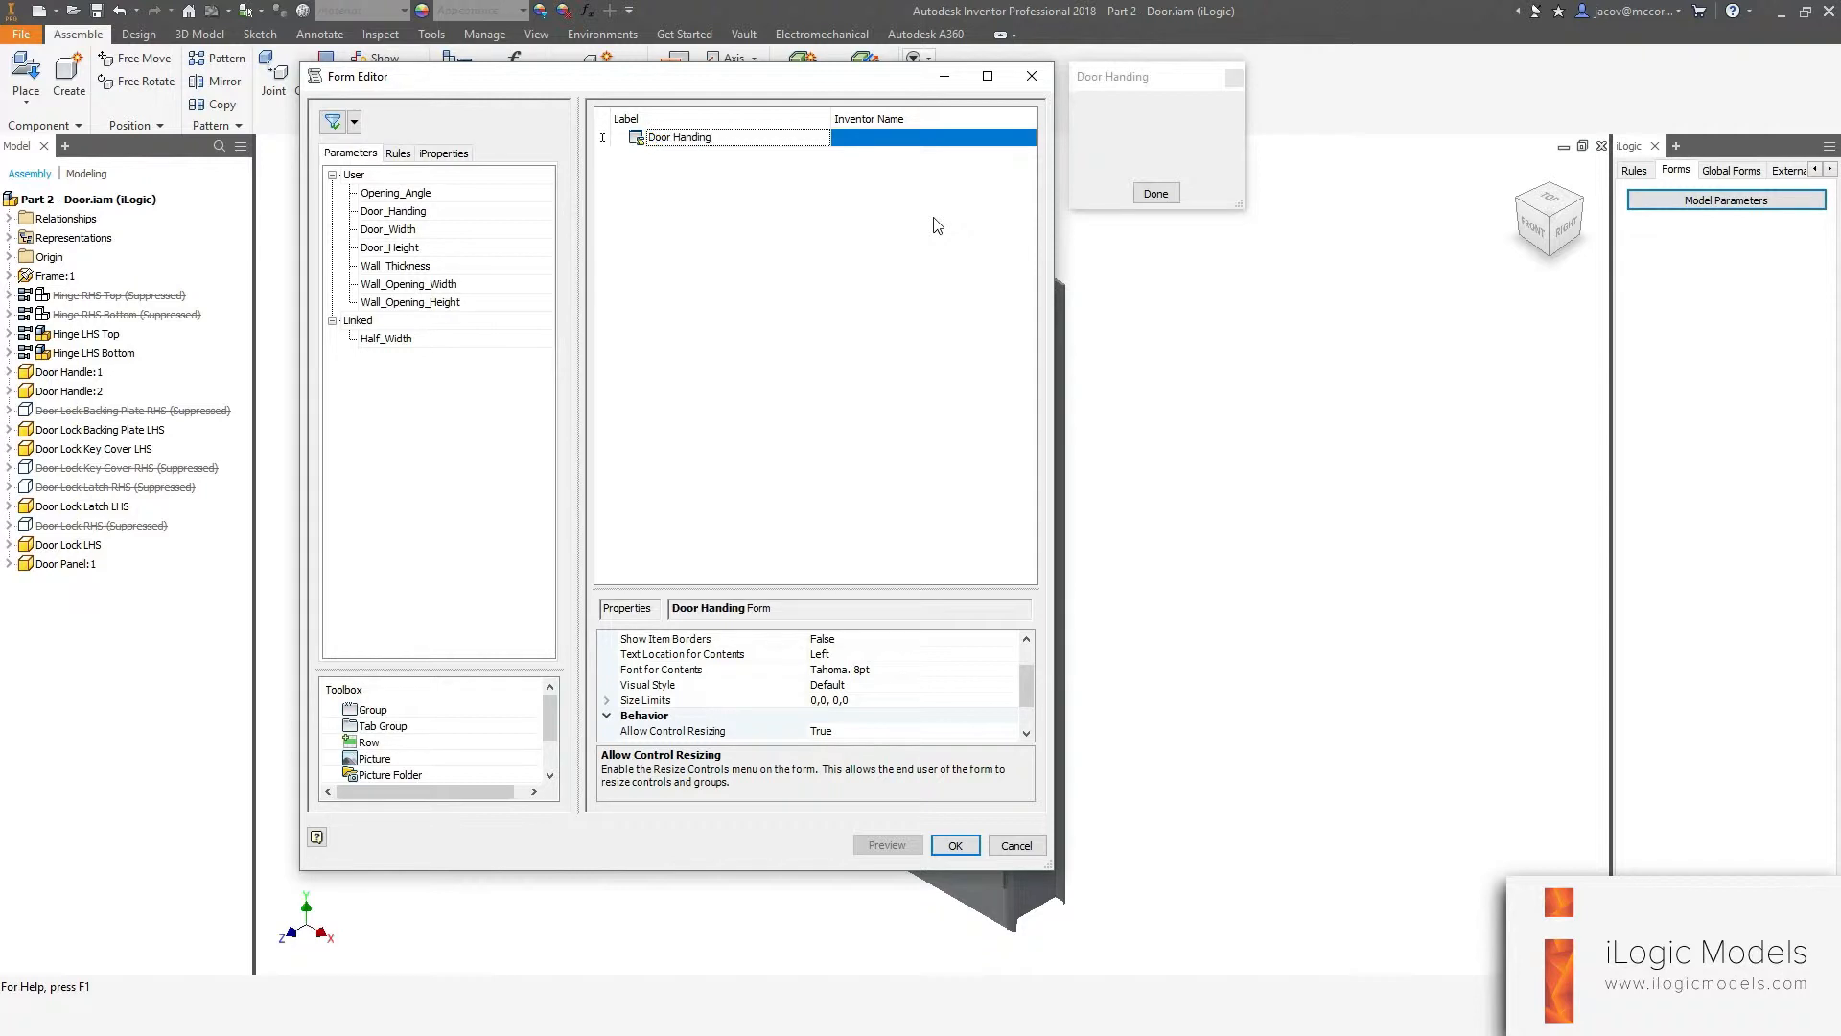
Add a picture to the Door Handing form with size limits of 350 × 350 minimum and 500 × 500 pixels maximum.
left_click_drag(374, 758, 737, 221)
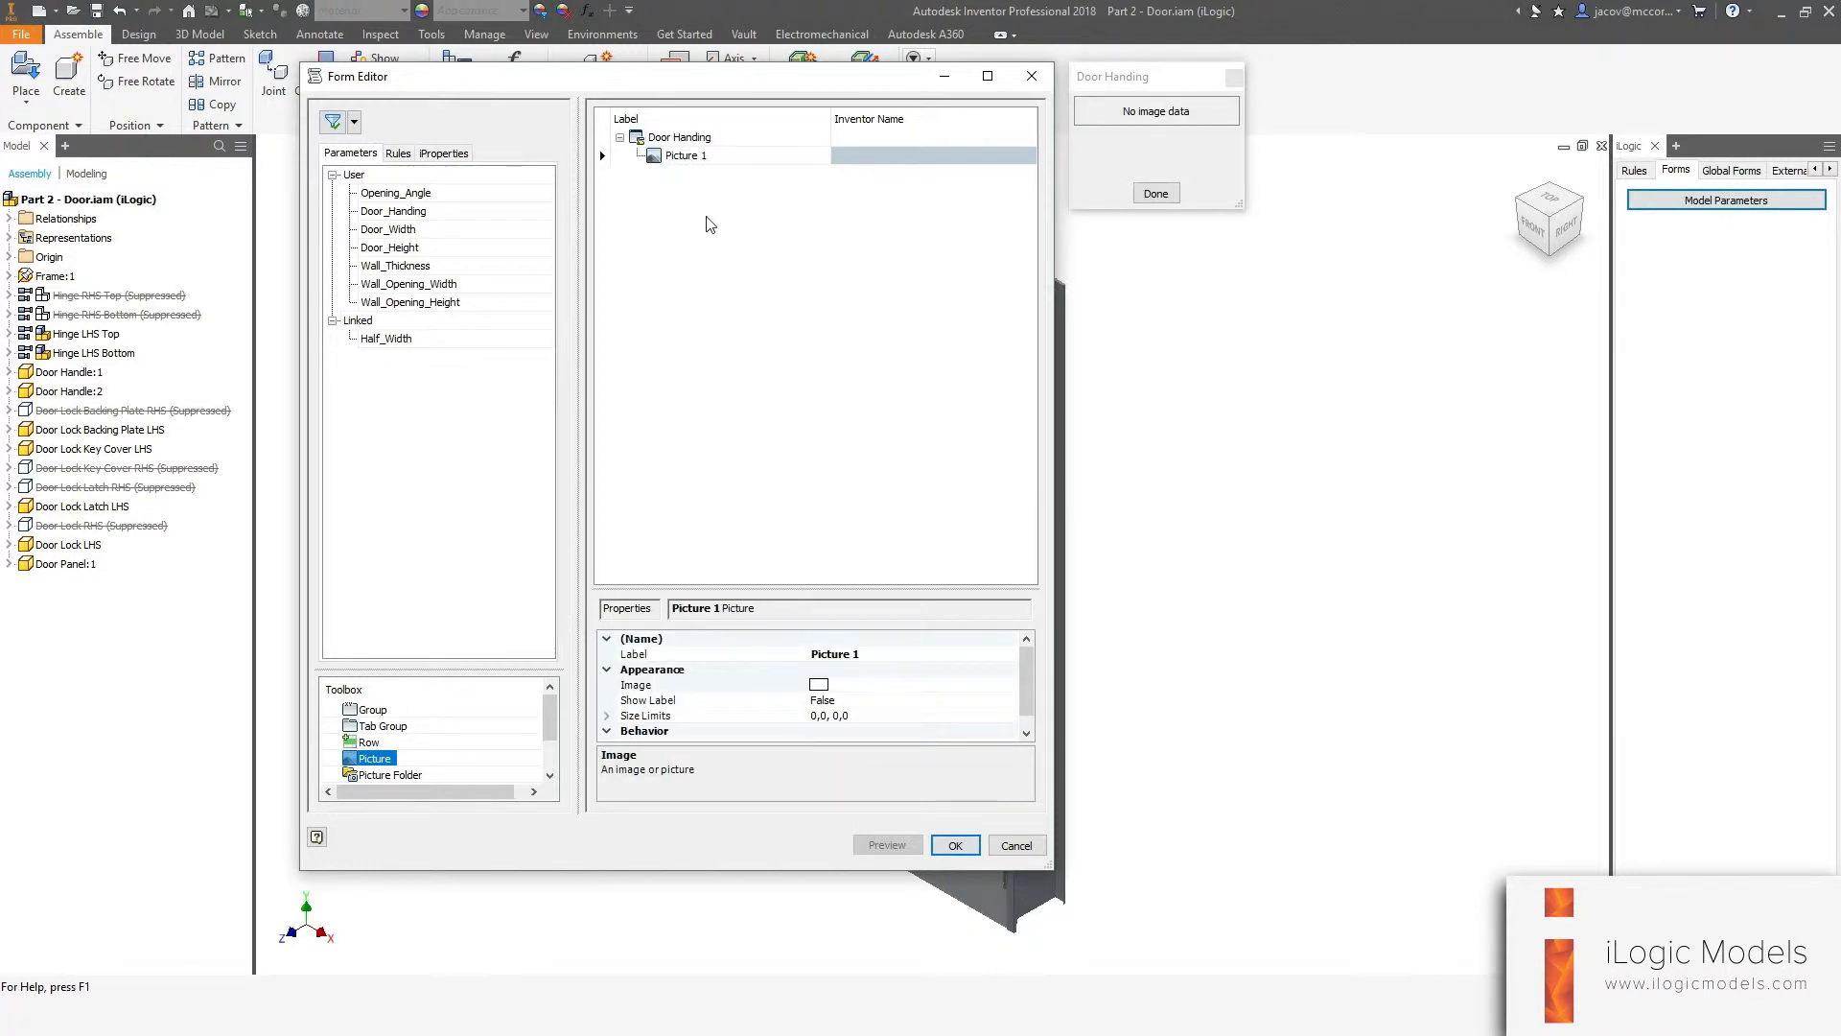
left_click(935, 715)
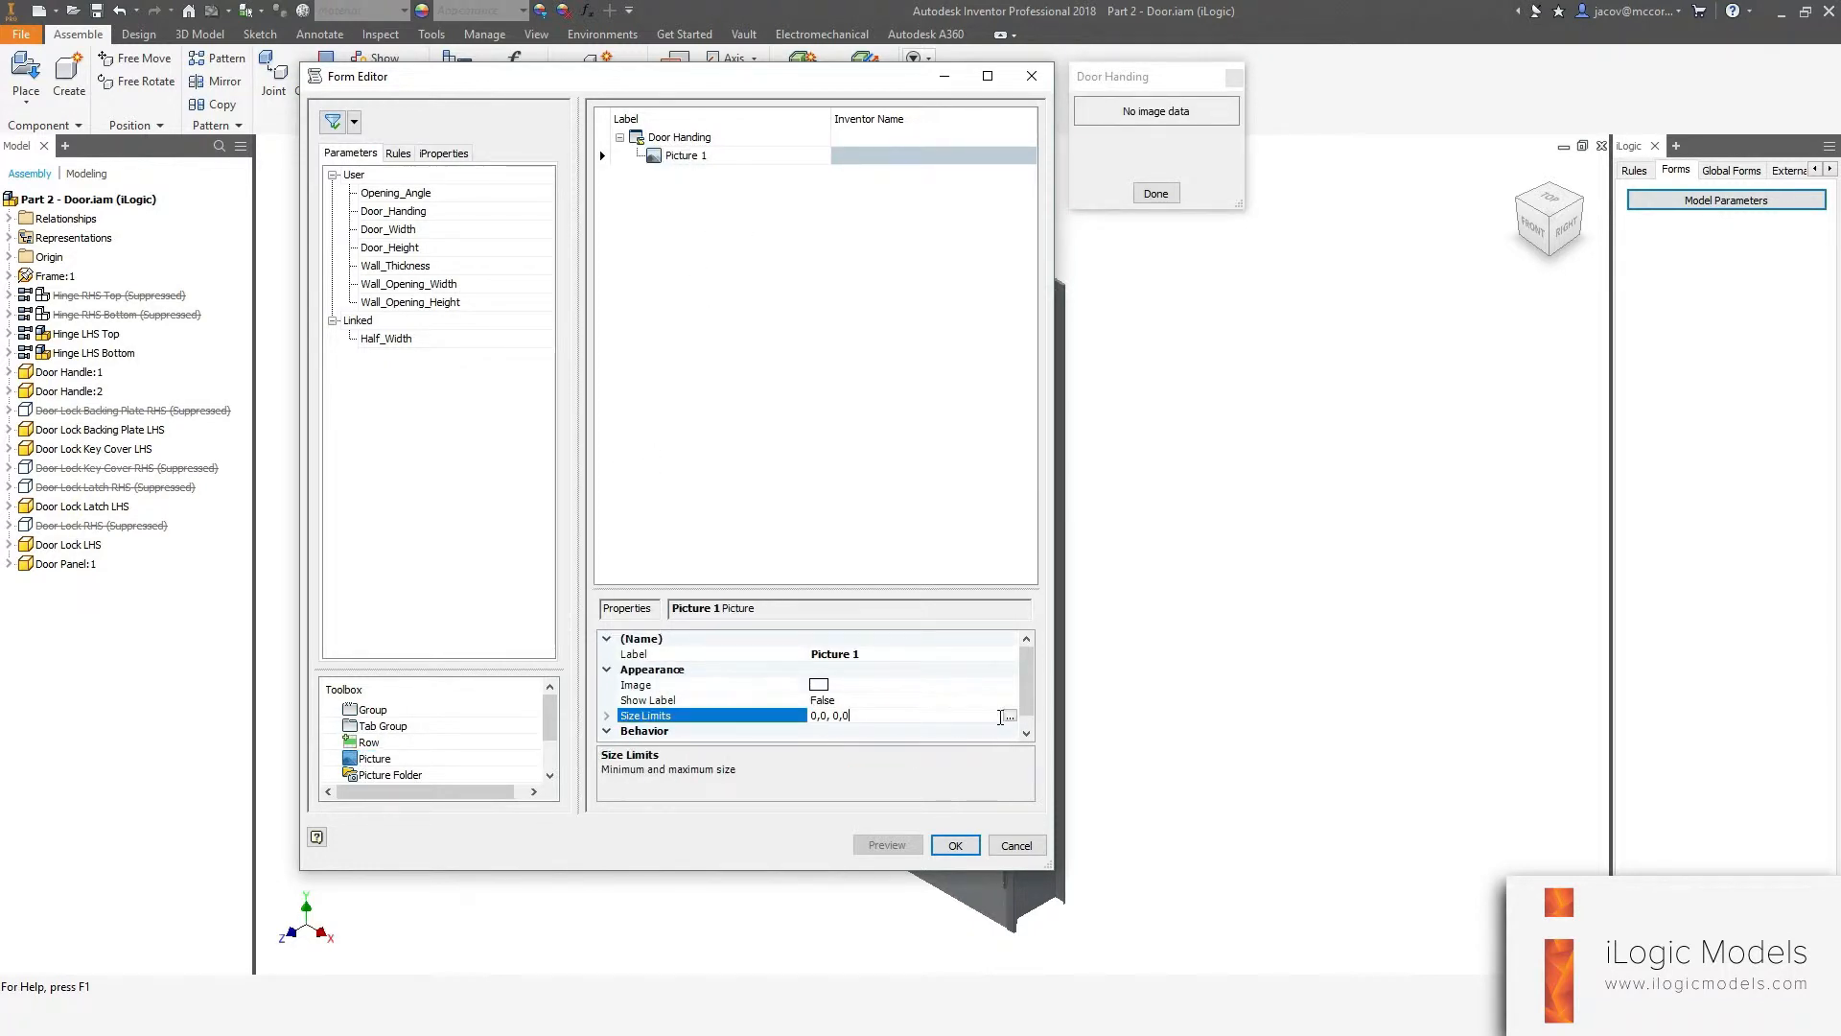
left_click(1002, 715)
left_click_drag(665, 300, 803, 262)
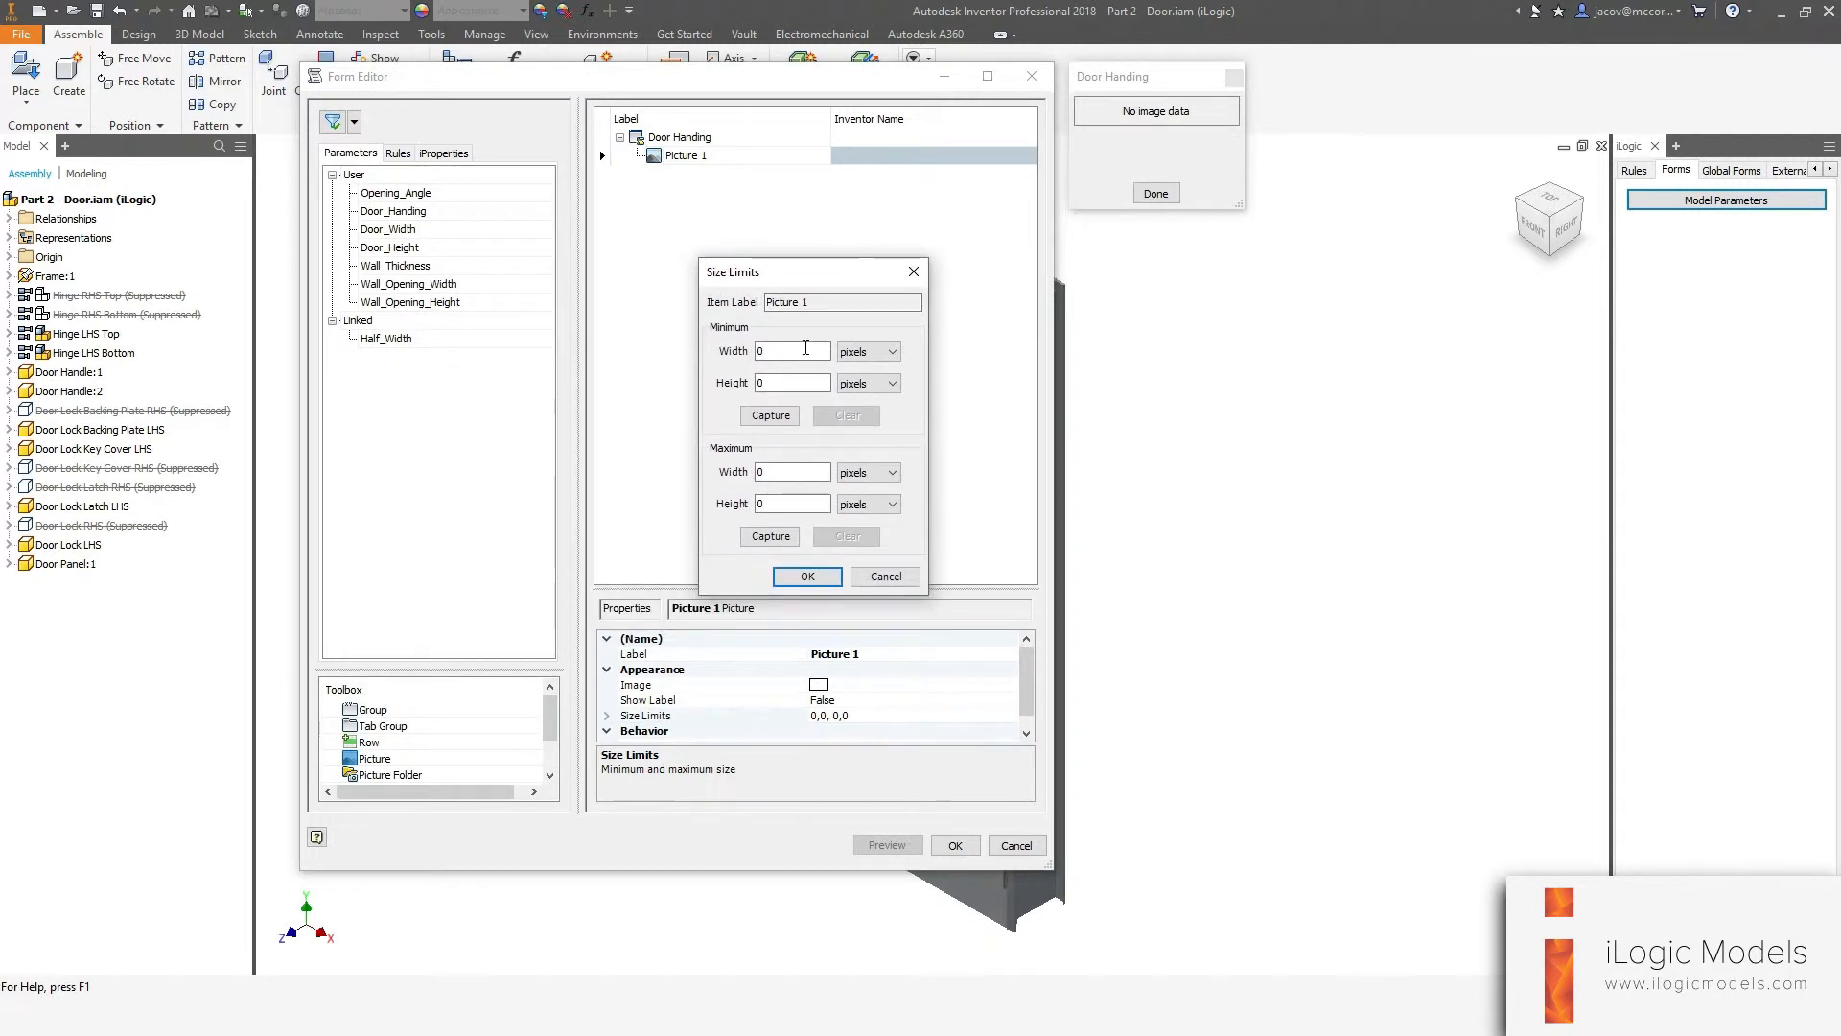
double_click(792, 351)
type("350")
key("Tab")
key("Tab")
type("350")
key("Tab")
key("Tab")
key("Tab")
key("Tab")
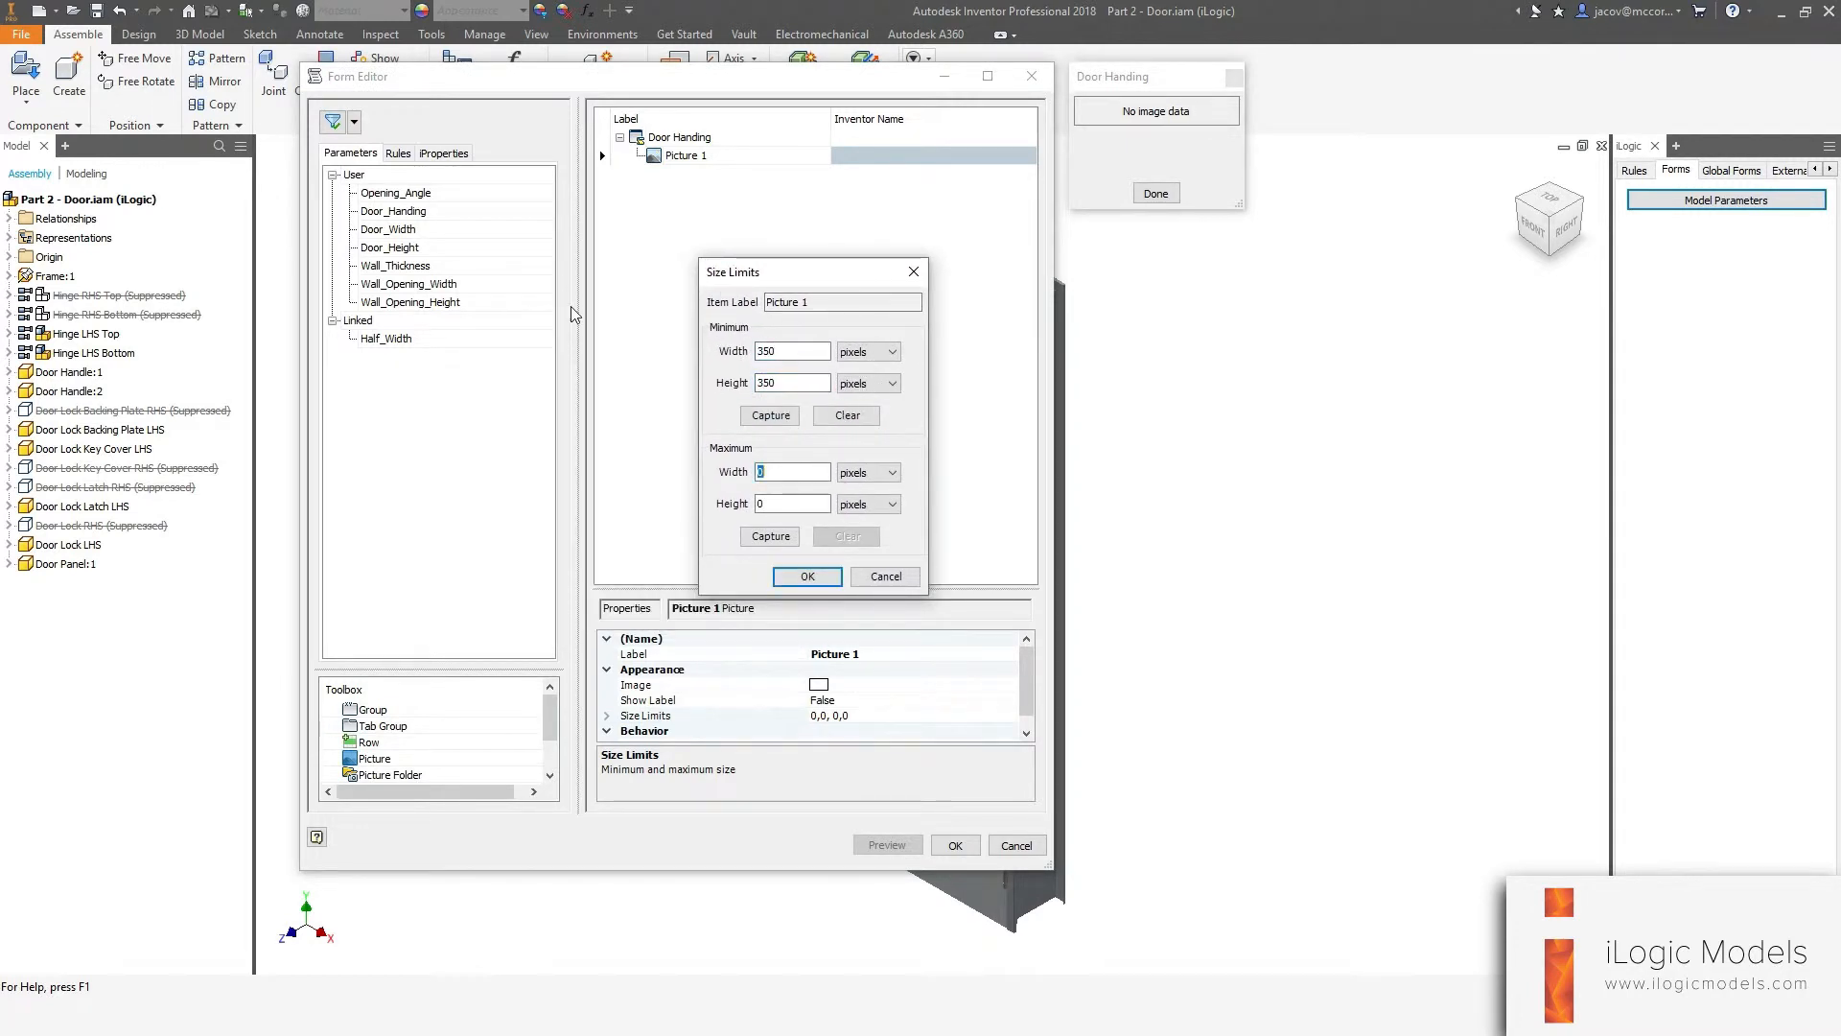
type("500")
key("Tab")
key("Tab")
type("5")
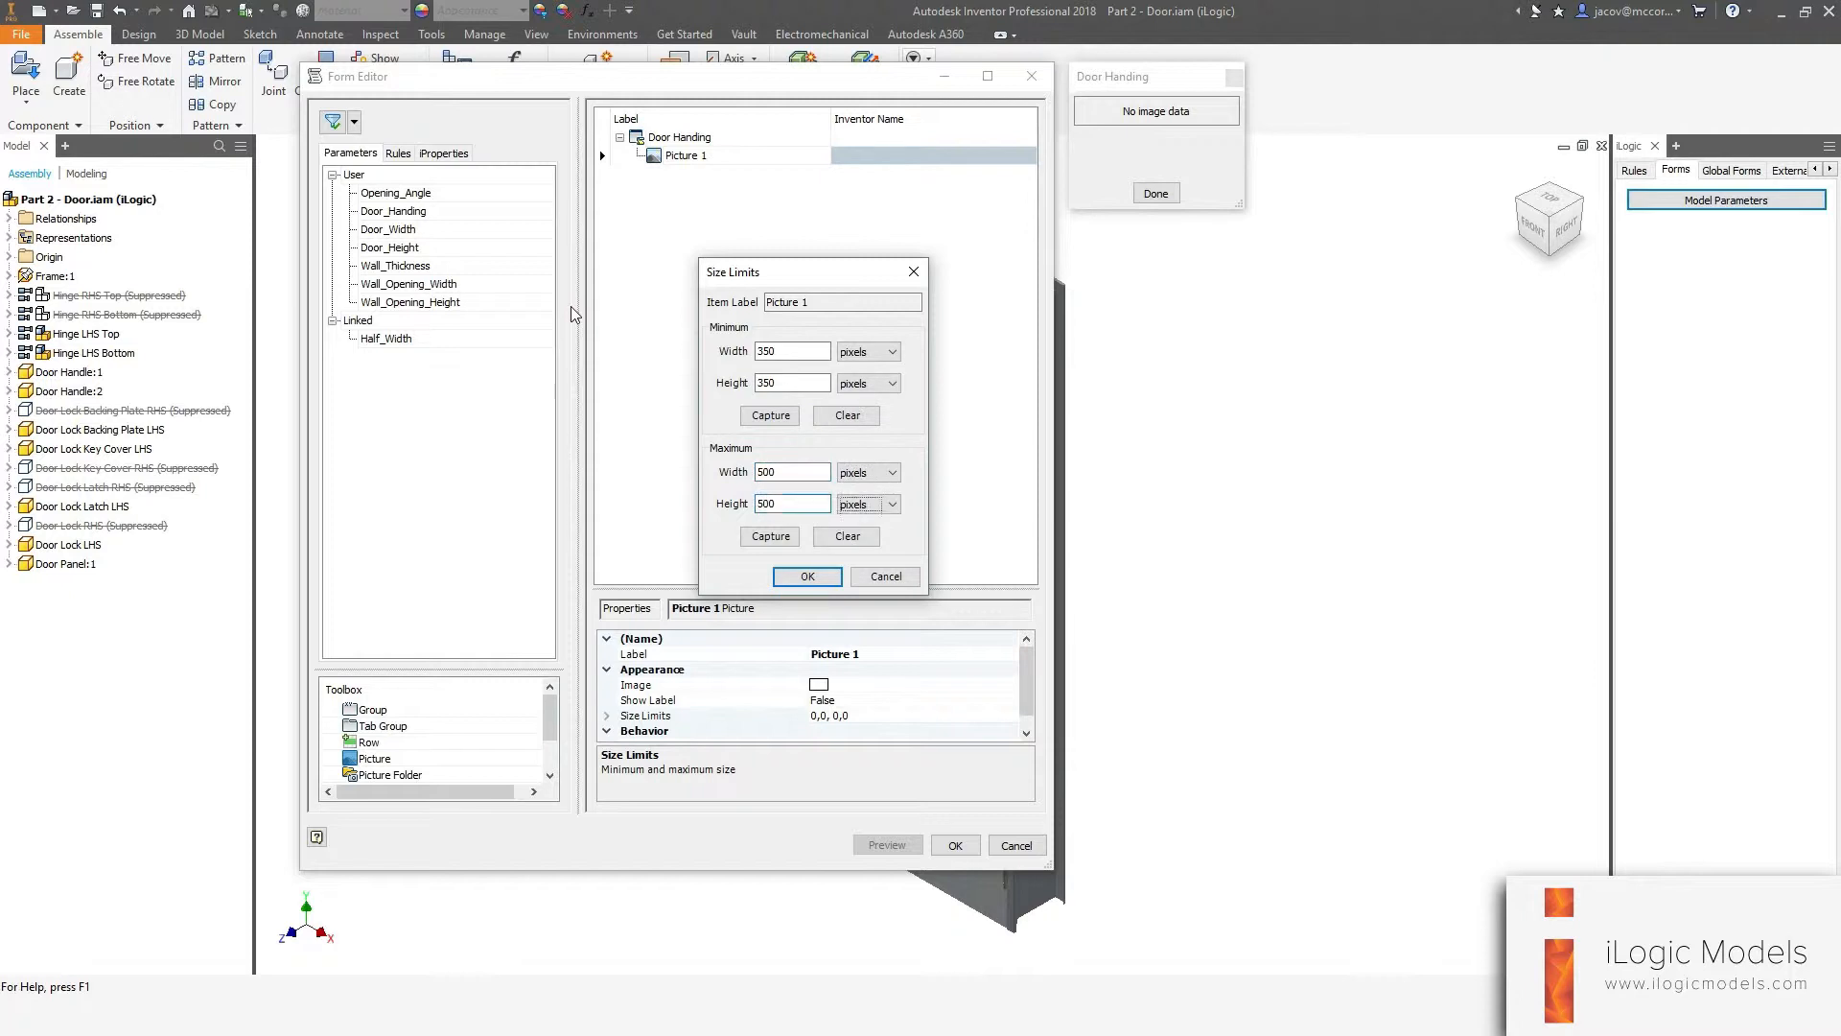
key("Tab")
key("Tab")
key("Tab")
key("Return")
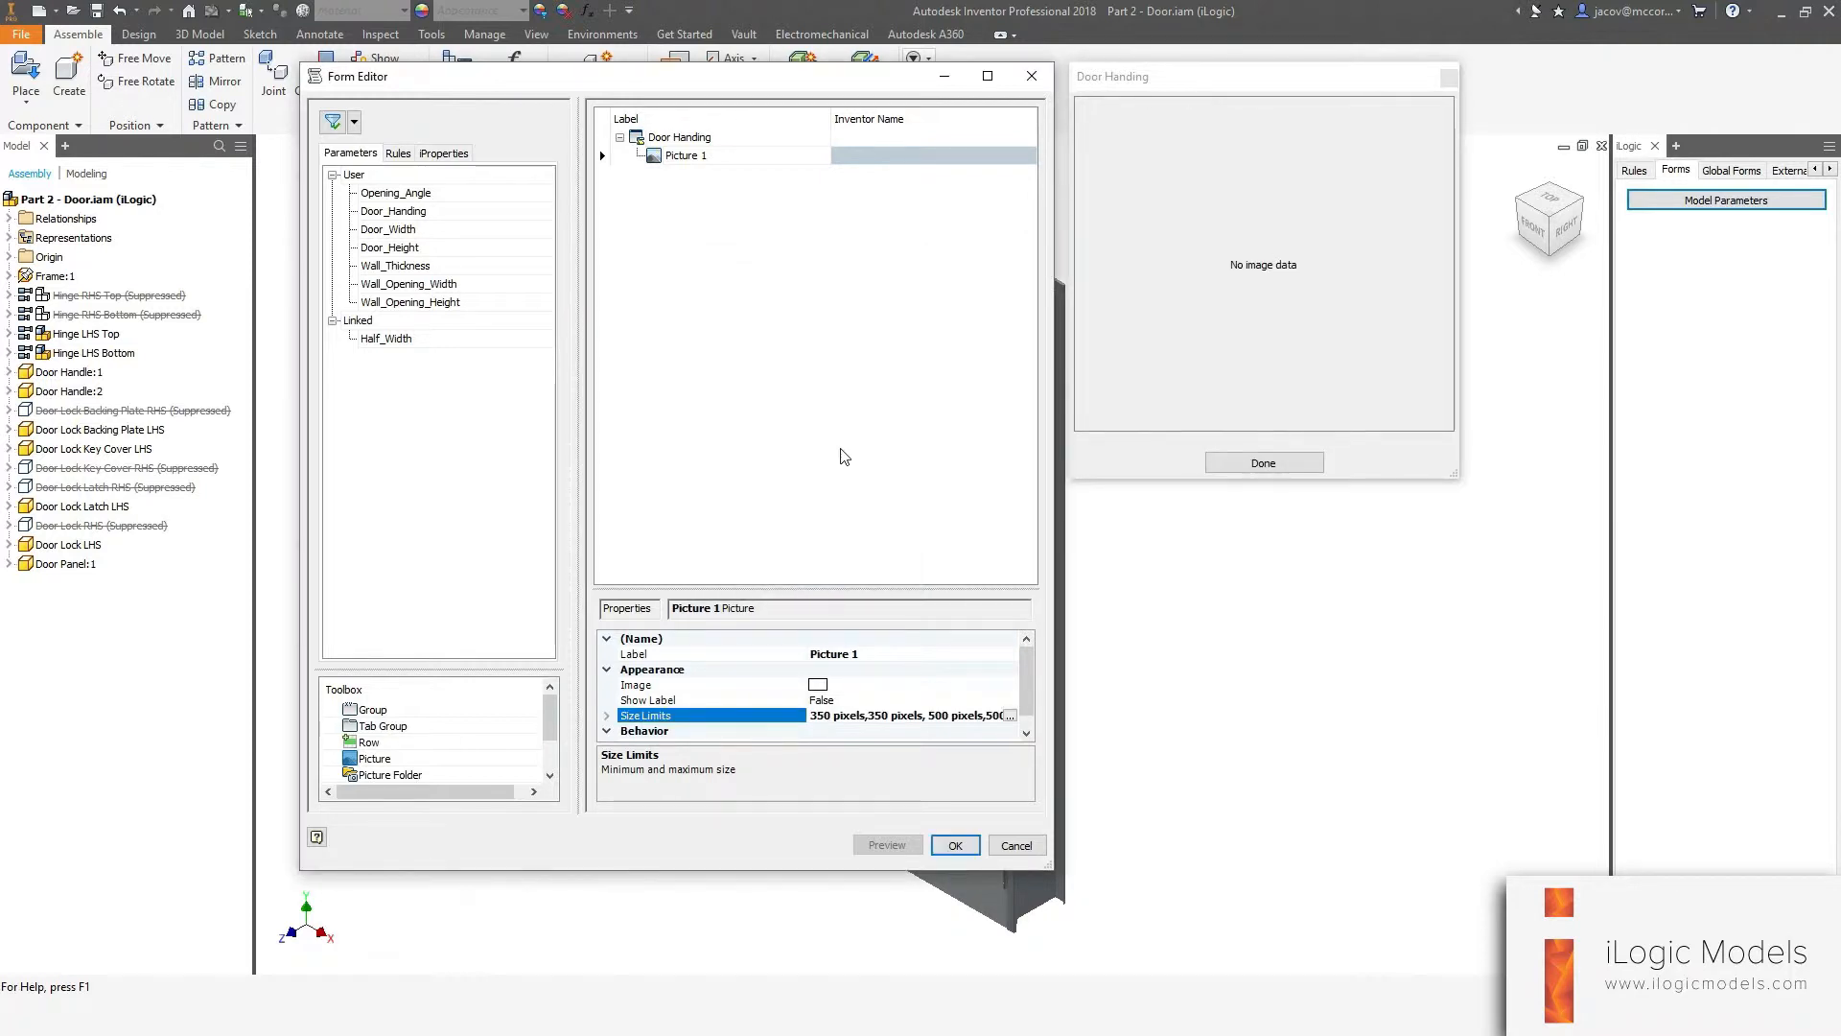
Set the picture's image to Handing.png.
left_click(849, 685)
left_click(1009, 683)
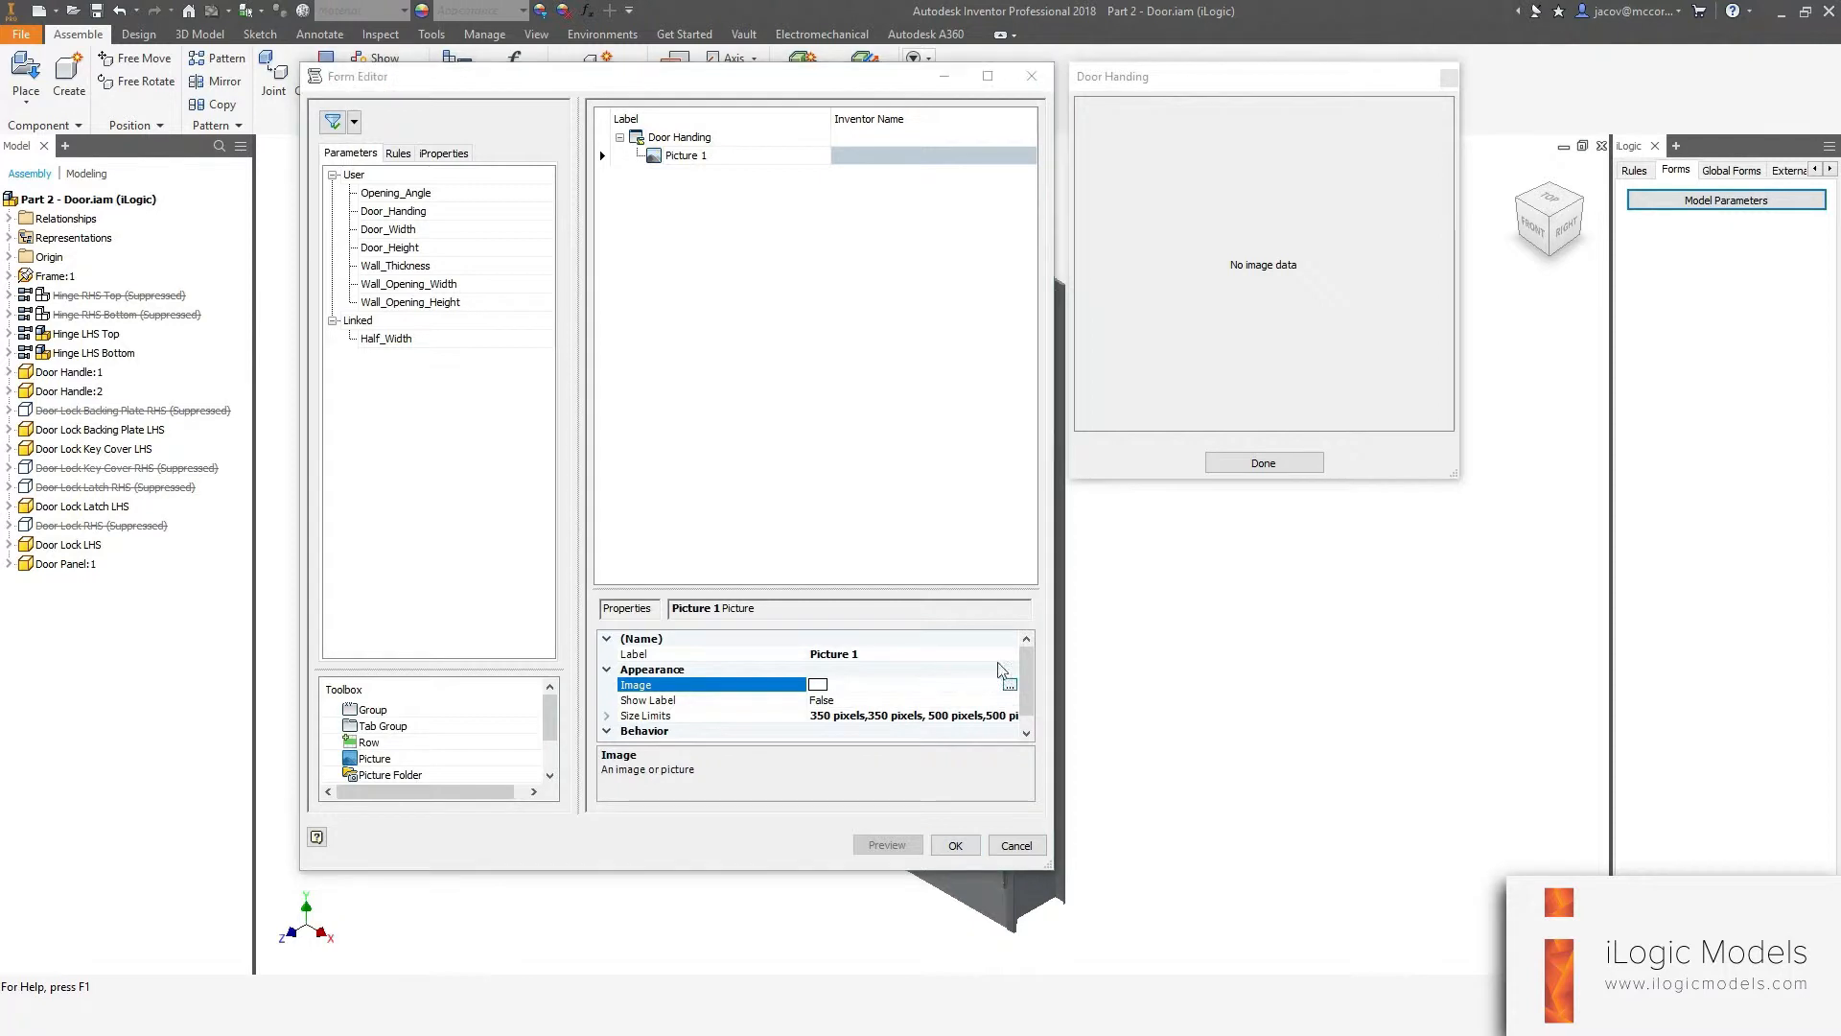
left_click(751, 373)
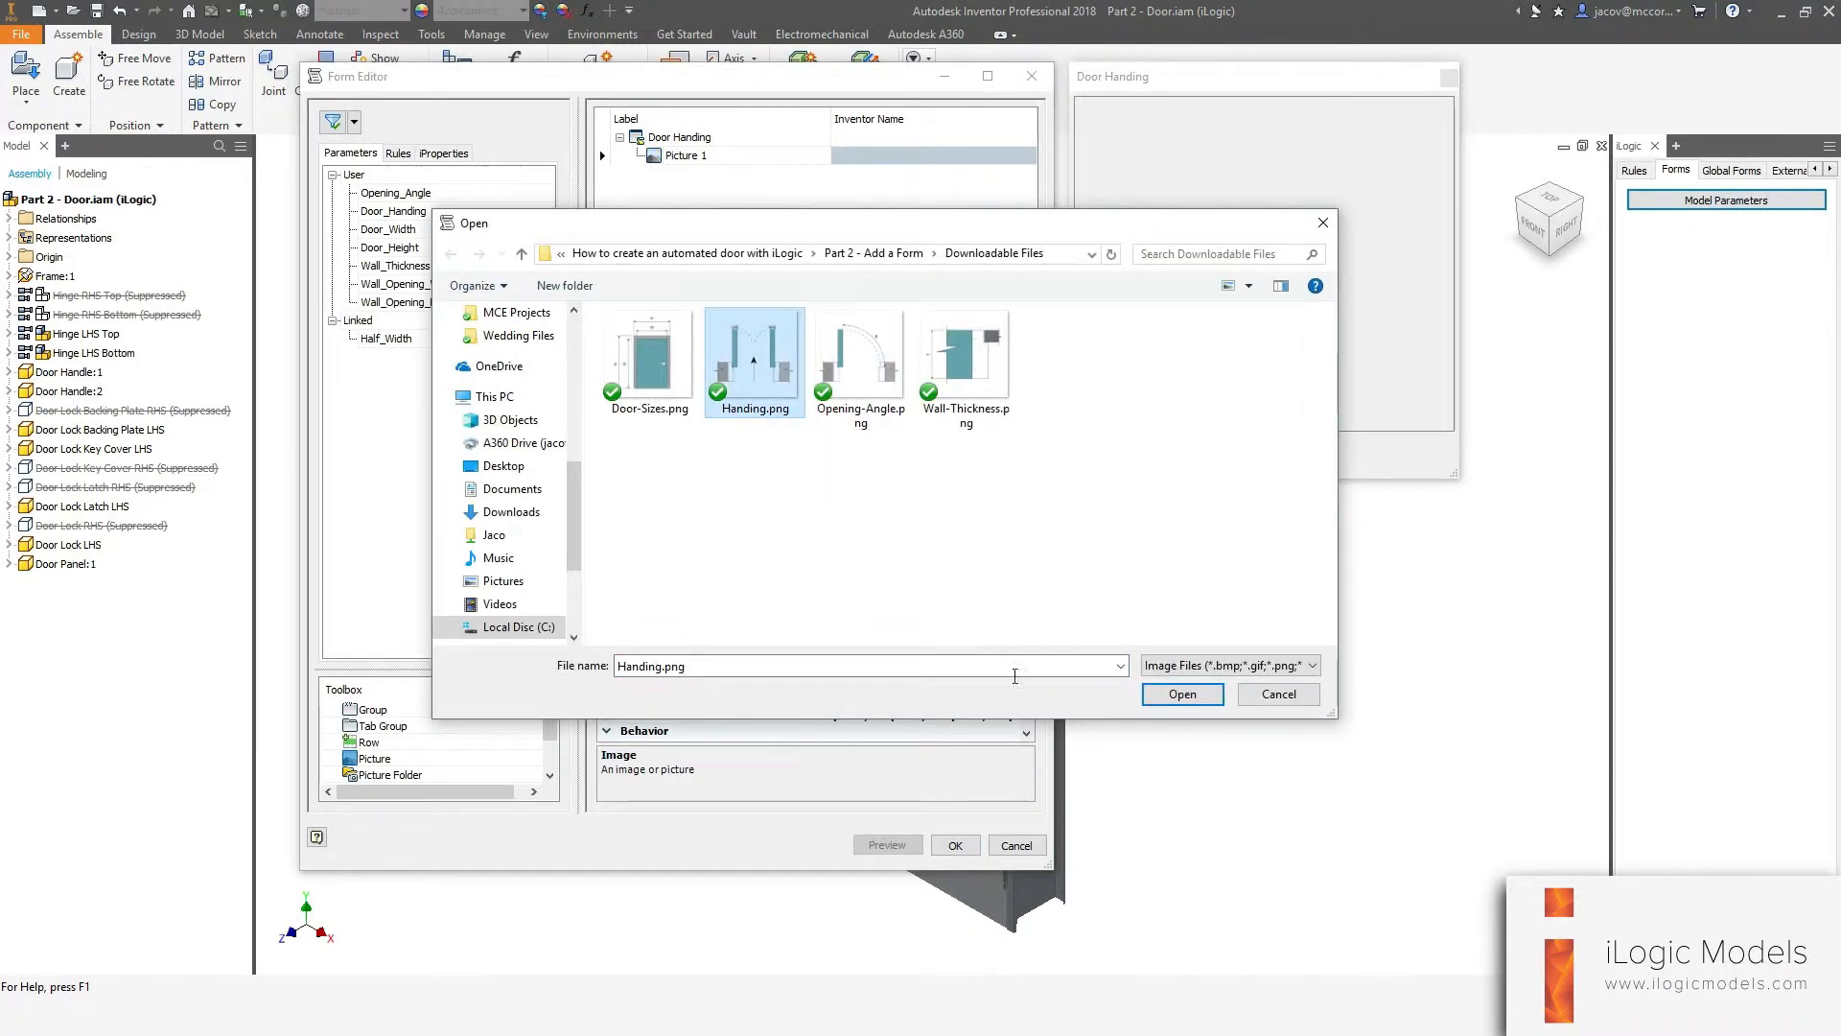
left_click(1183, 694)
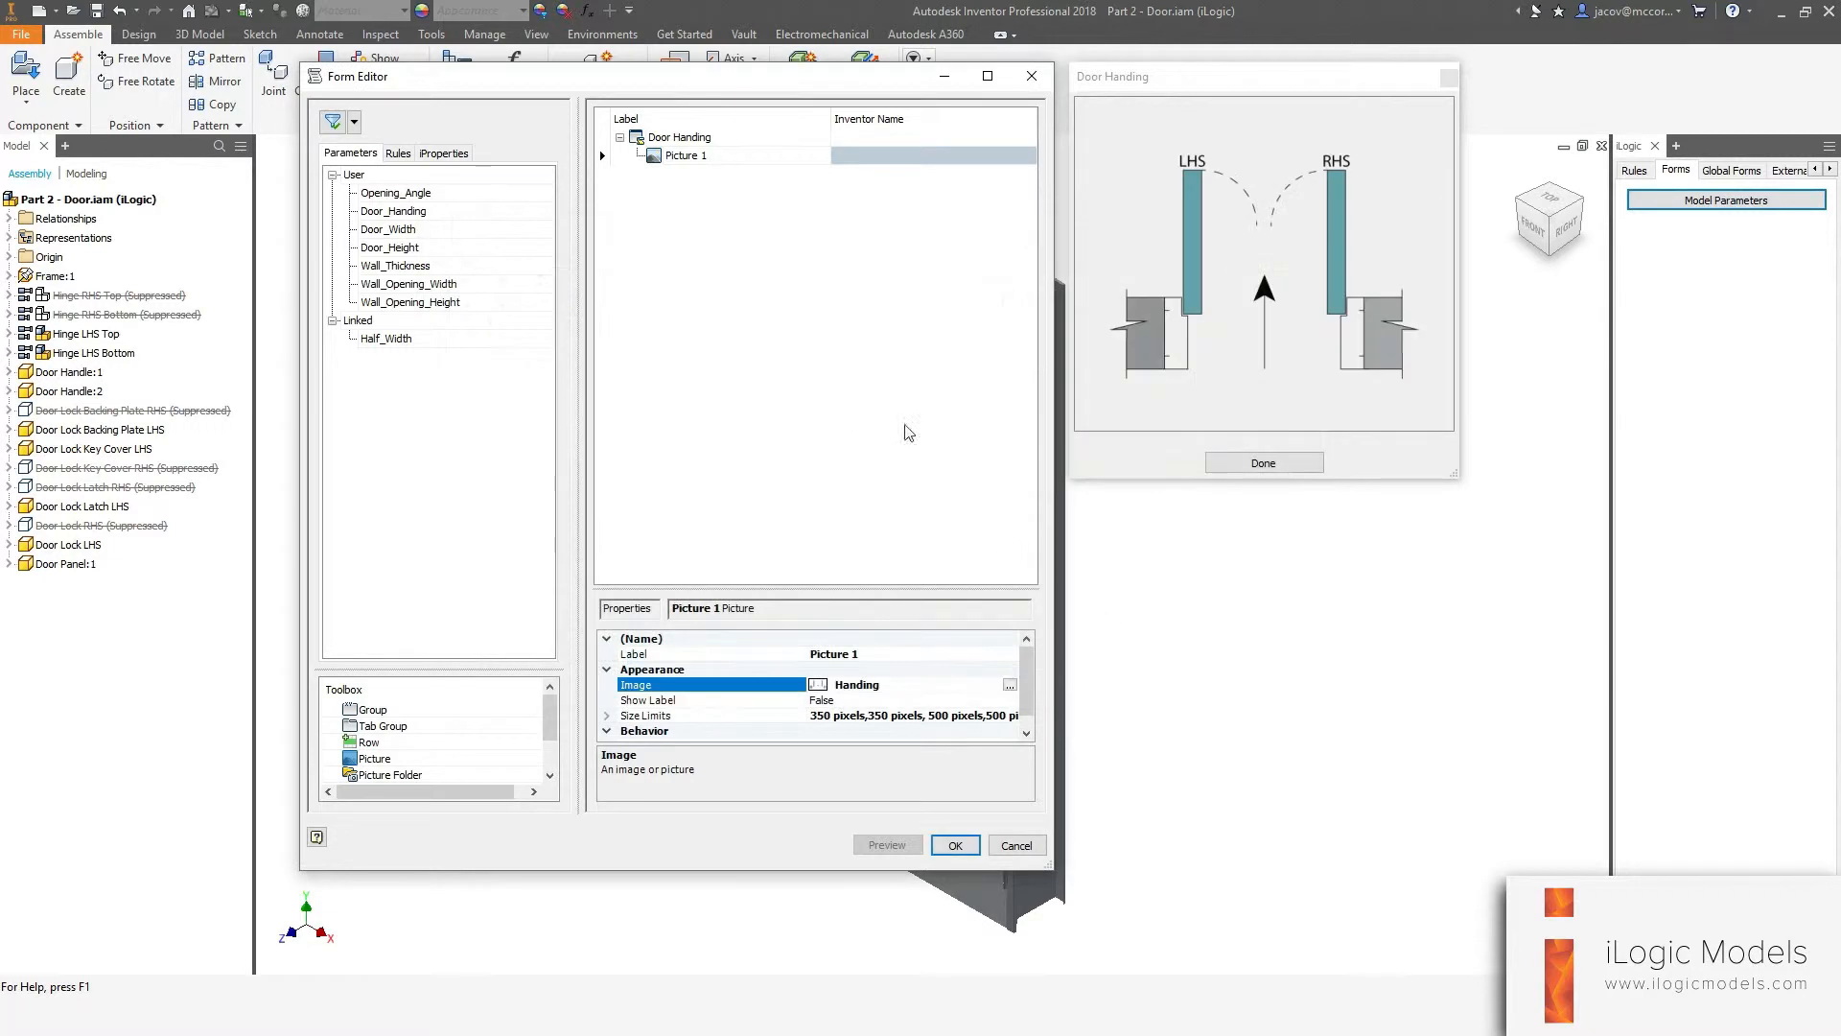
left_click(1214, 82)
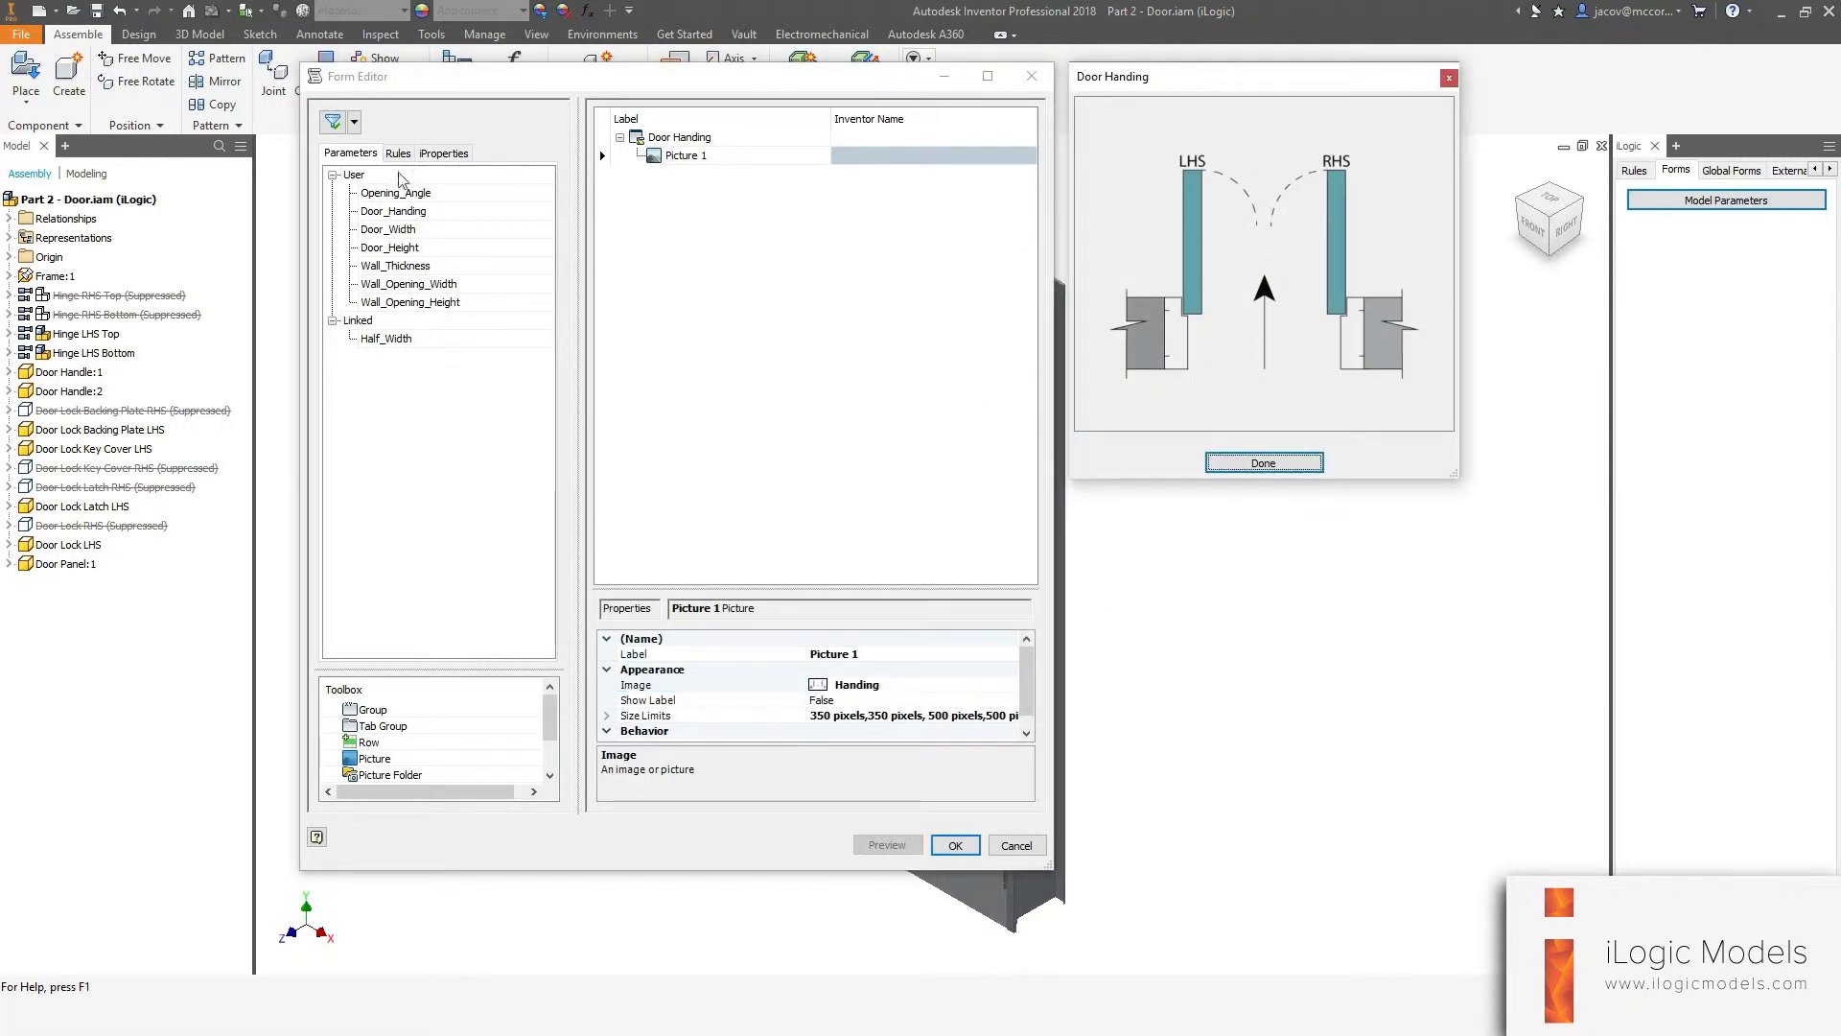
Add the Door_Handing parameter to the form and relabel it Door Handing.
left_click_drag(376, 212, 854, 238)
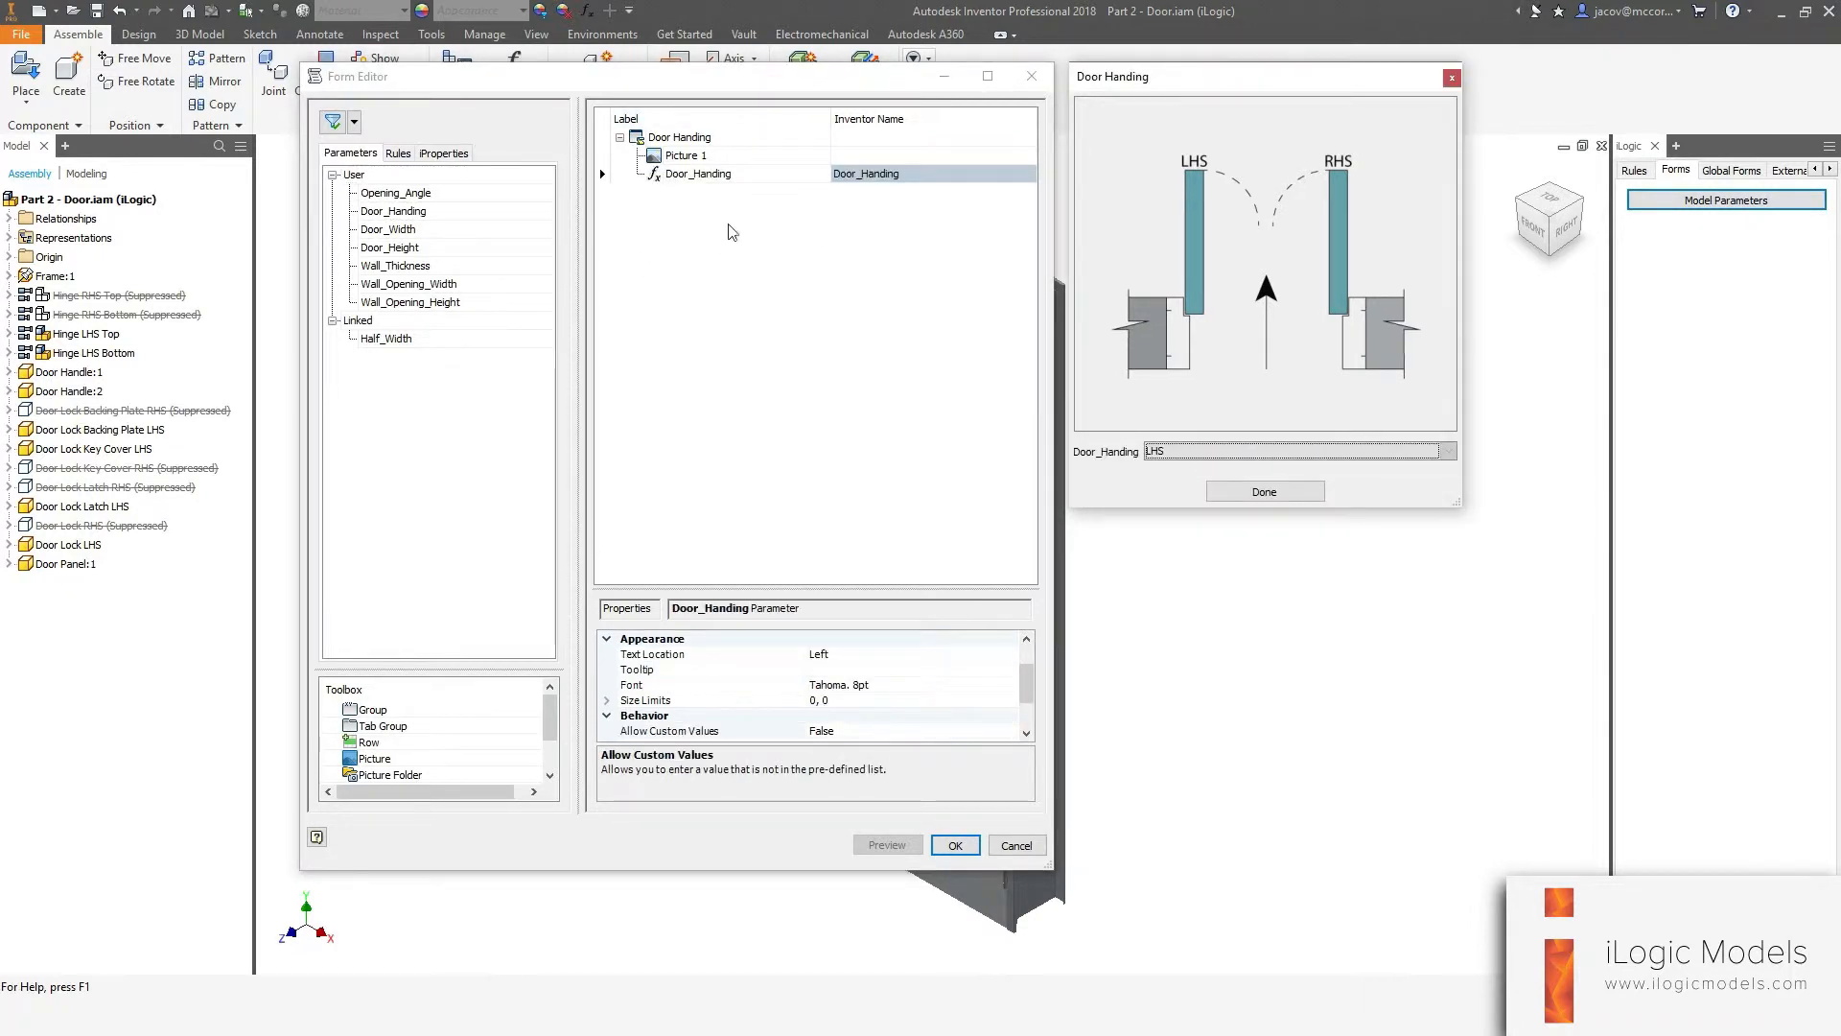
left_click(705, 178)
key("BackSpace")
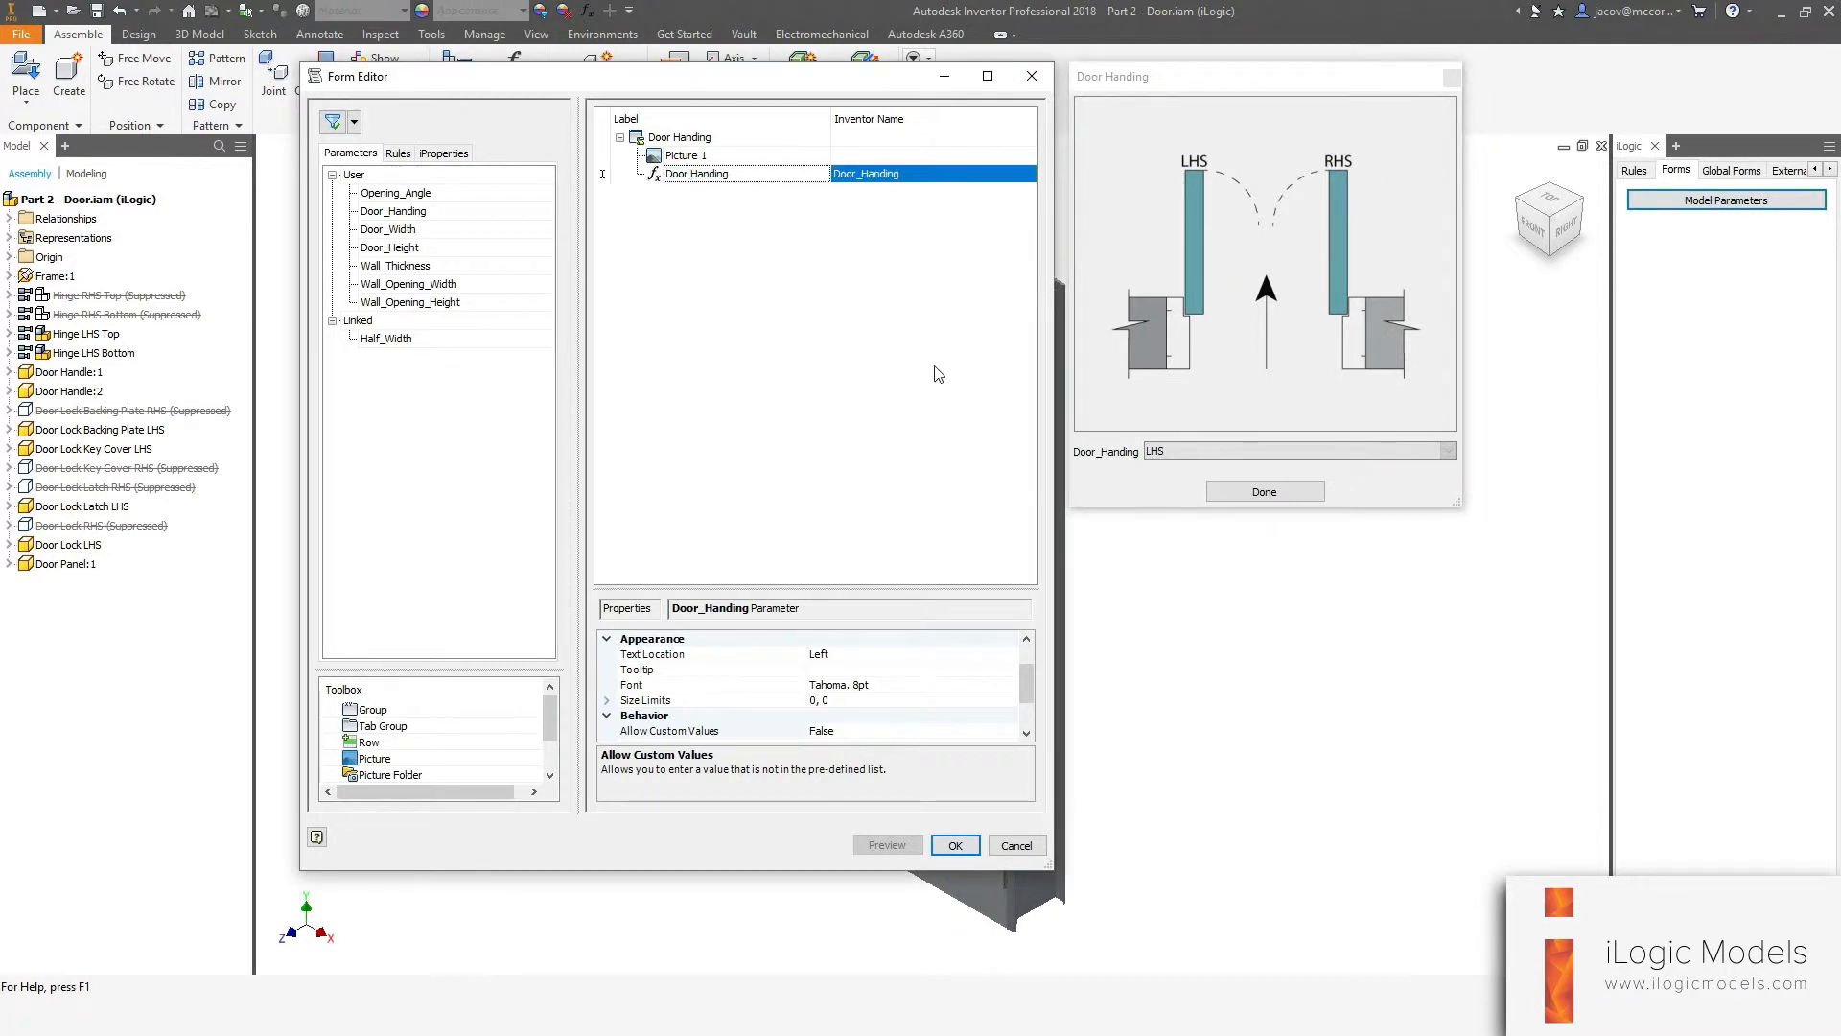
left_click(935, 367)
Set the Door Handing parameter's edit control type to Radio Group and save the form.
scroll(697, 709, "down", 2)
left_click(656, 701)
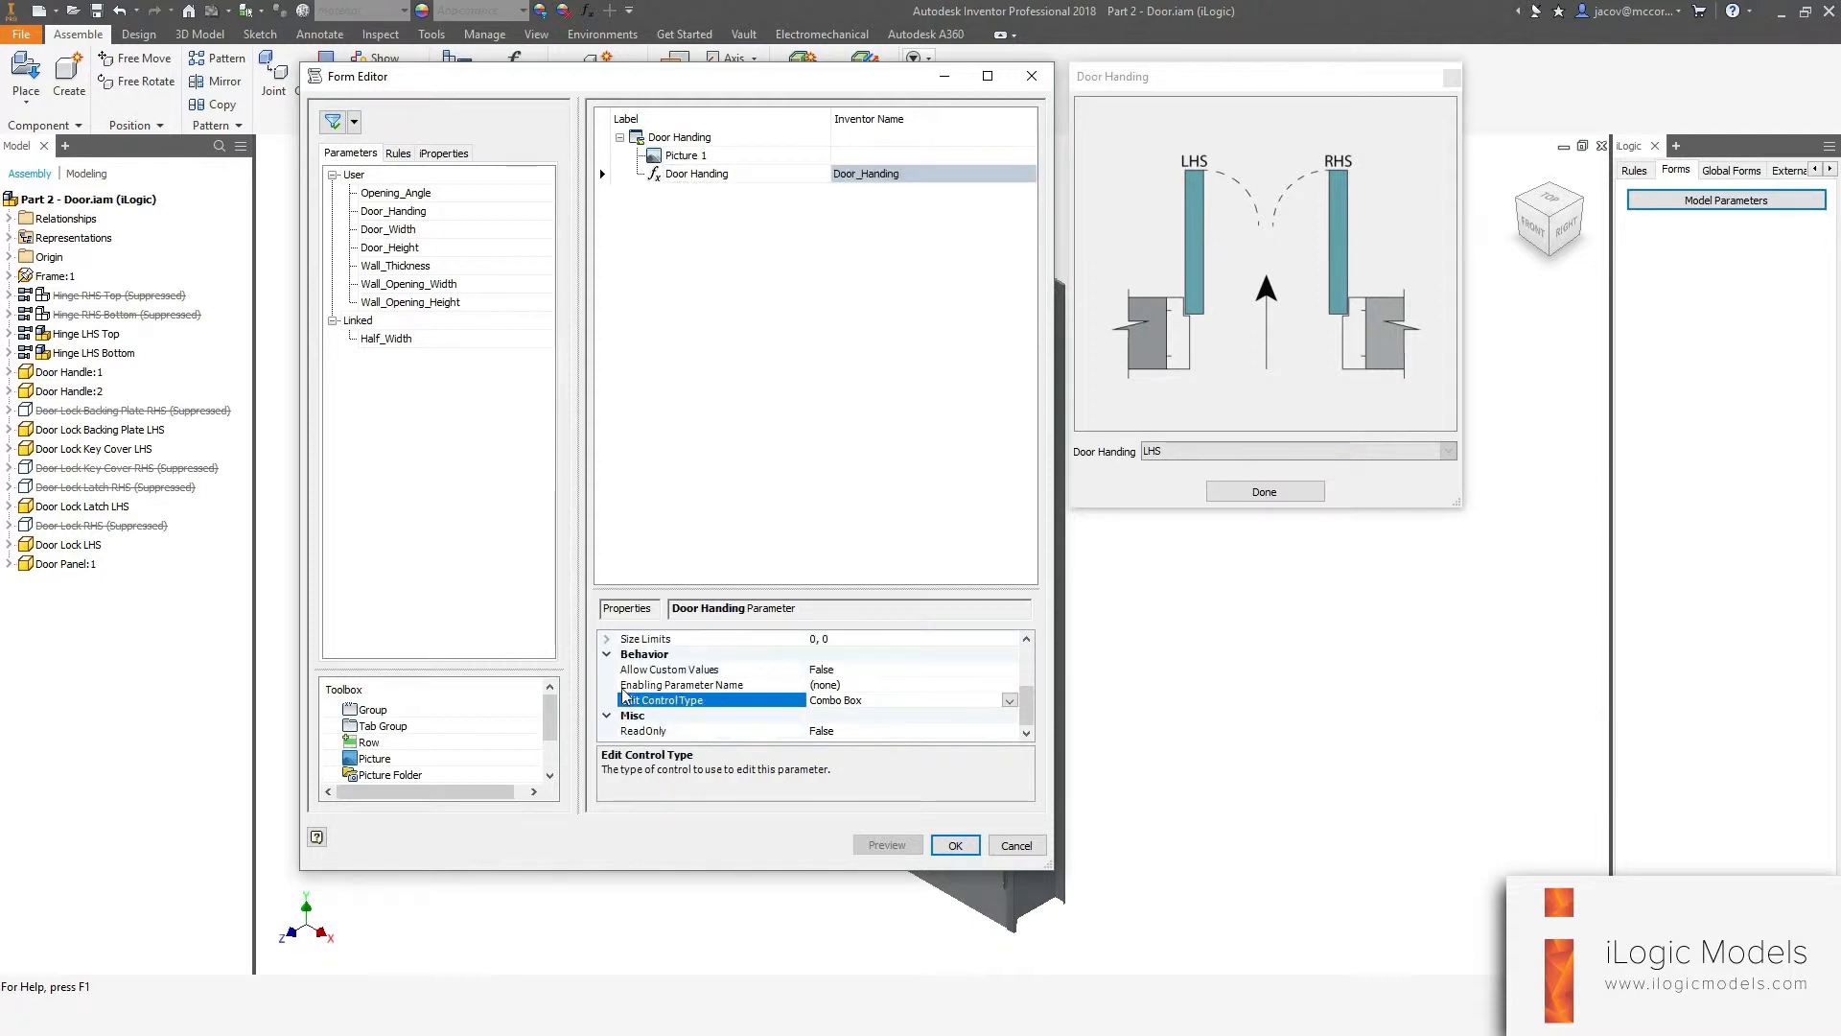
left_click(1009, 700)
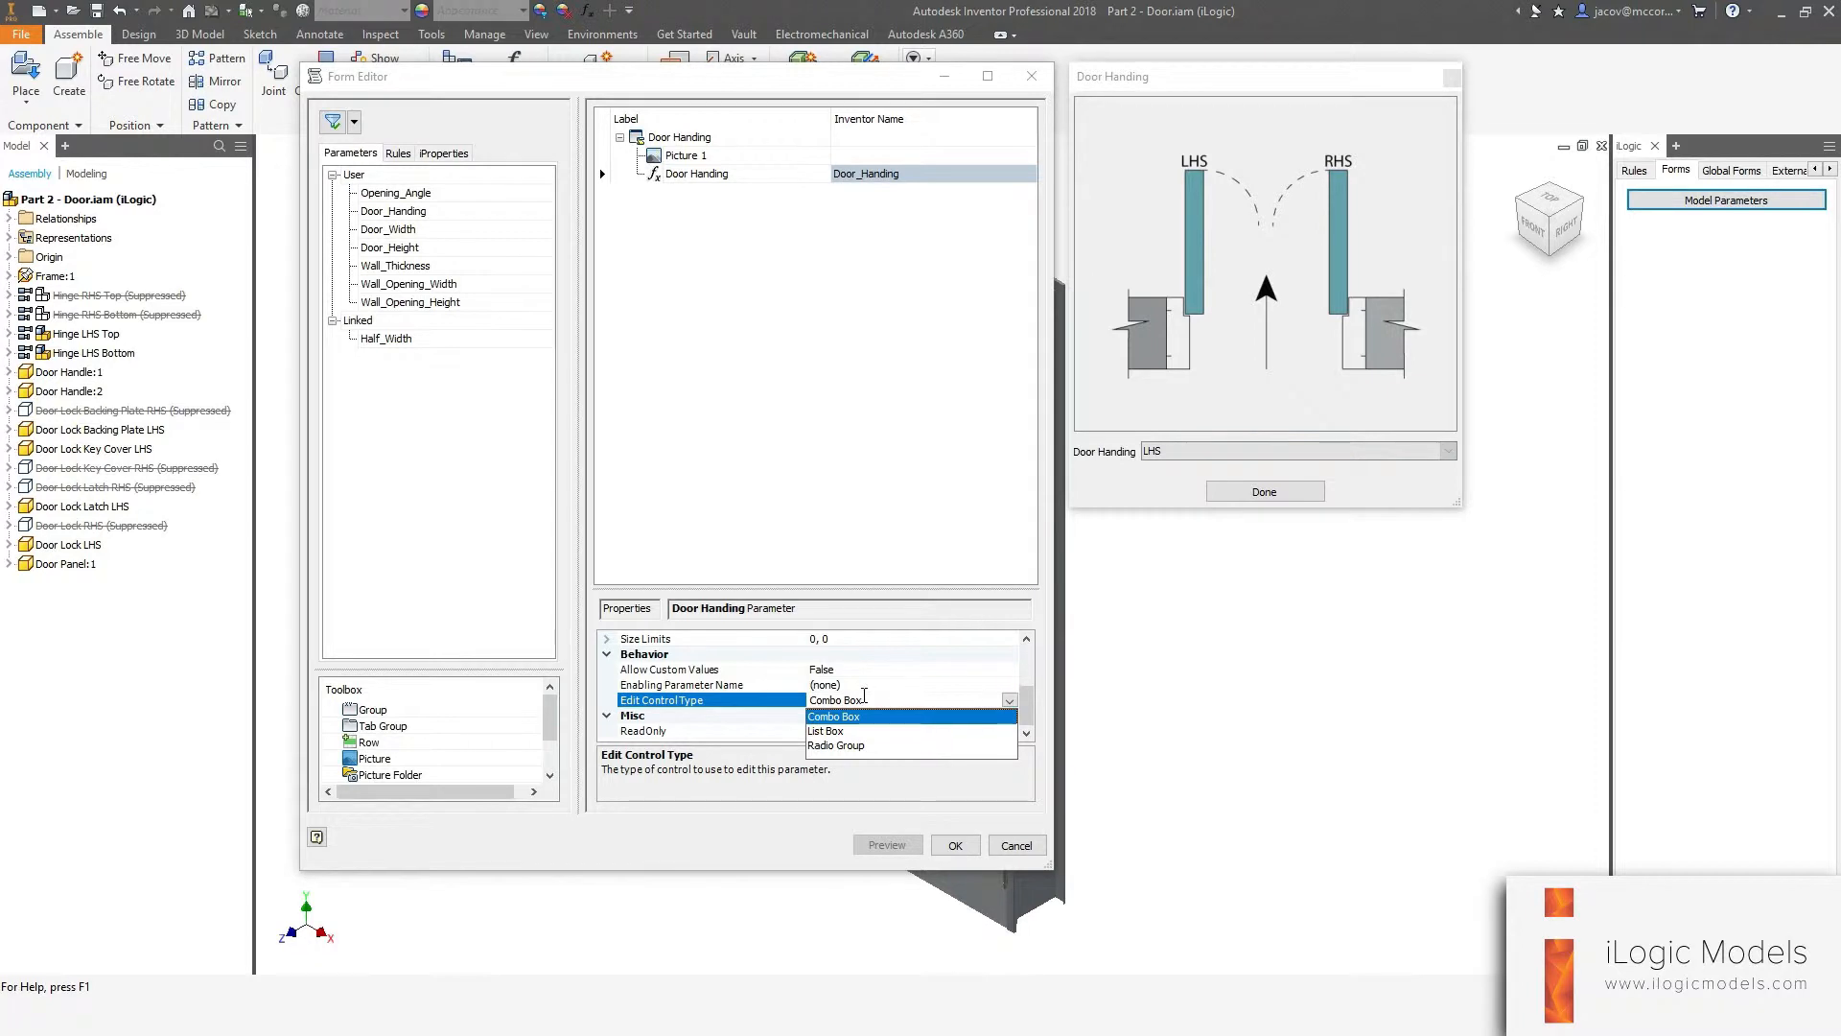
left_click(830, 746)
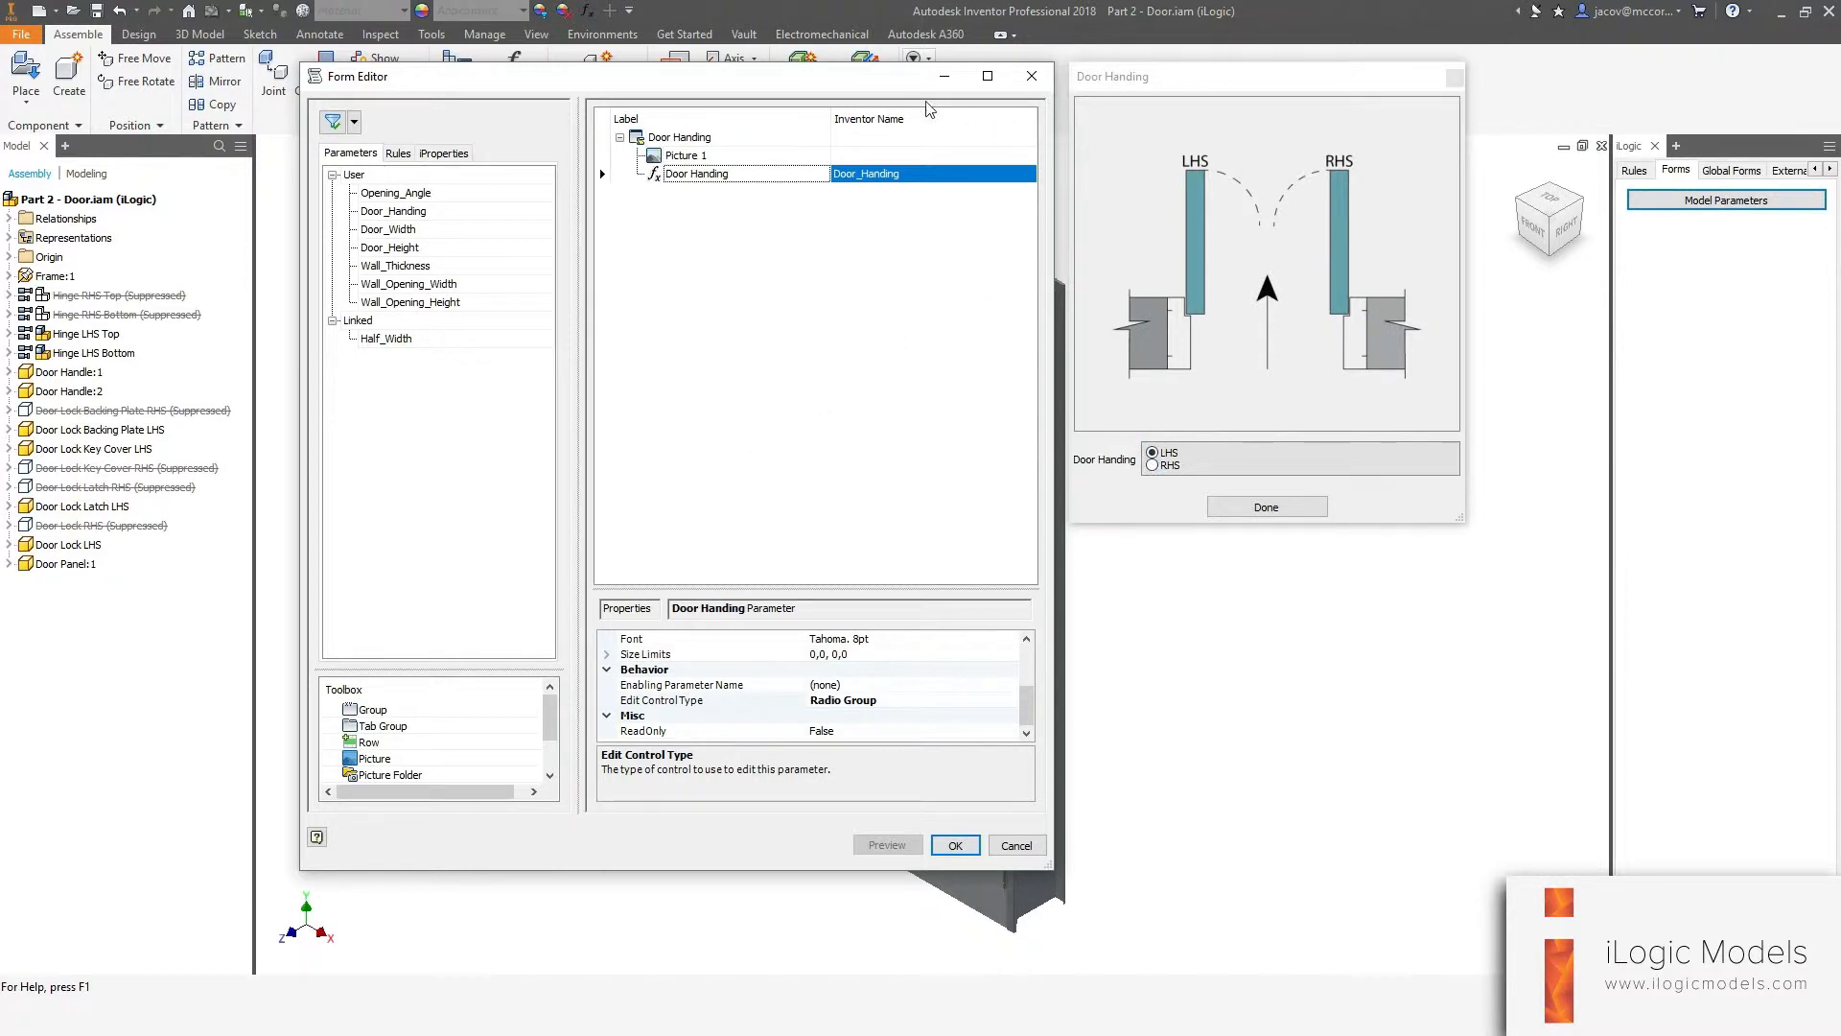
left_click(955, 845)
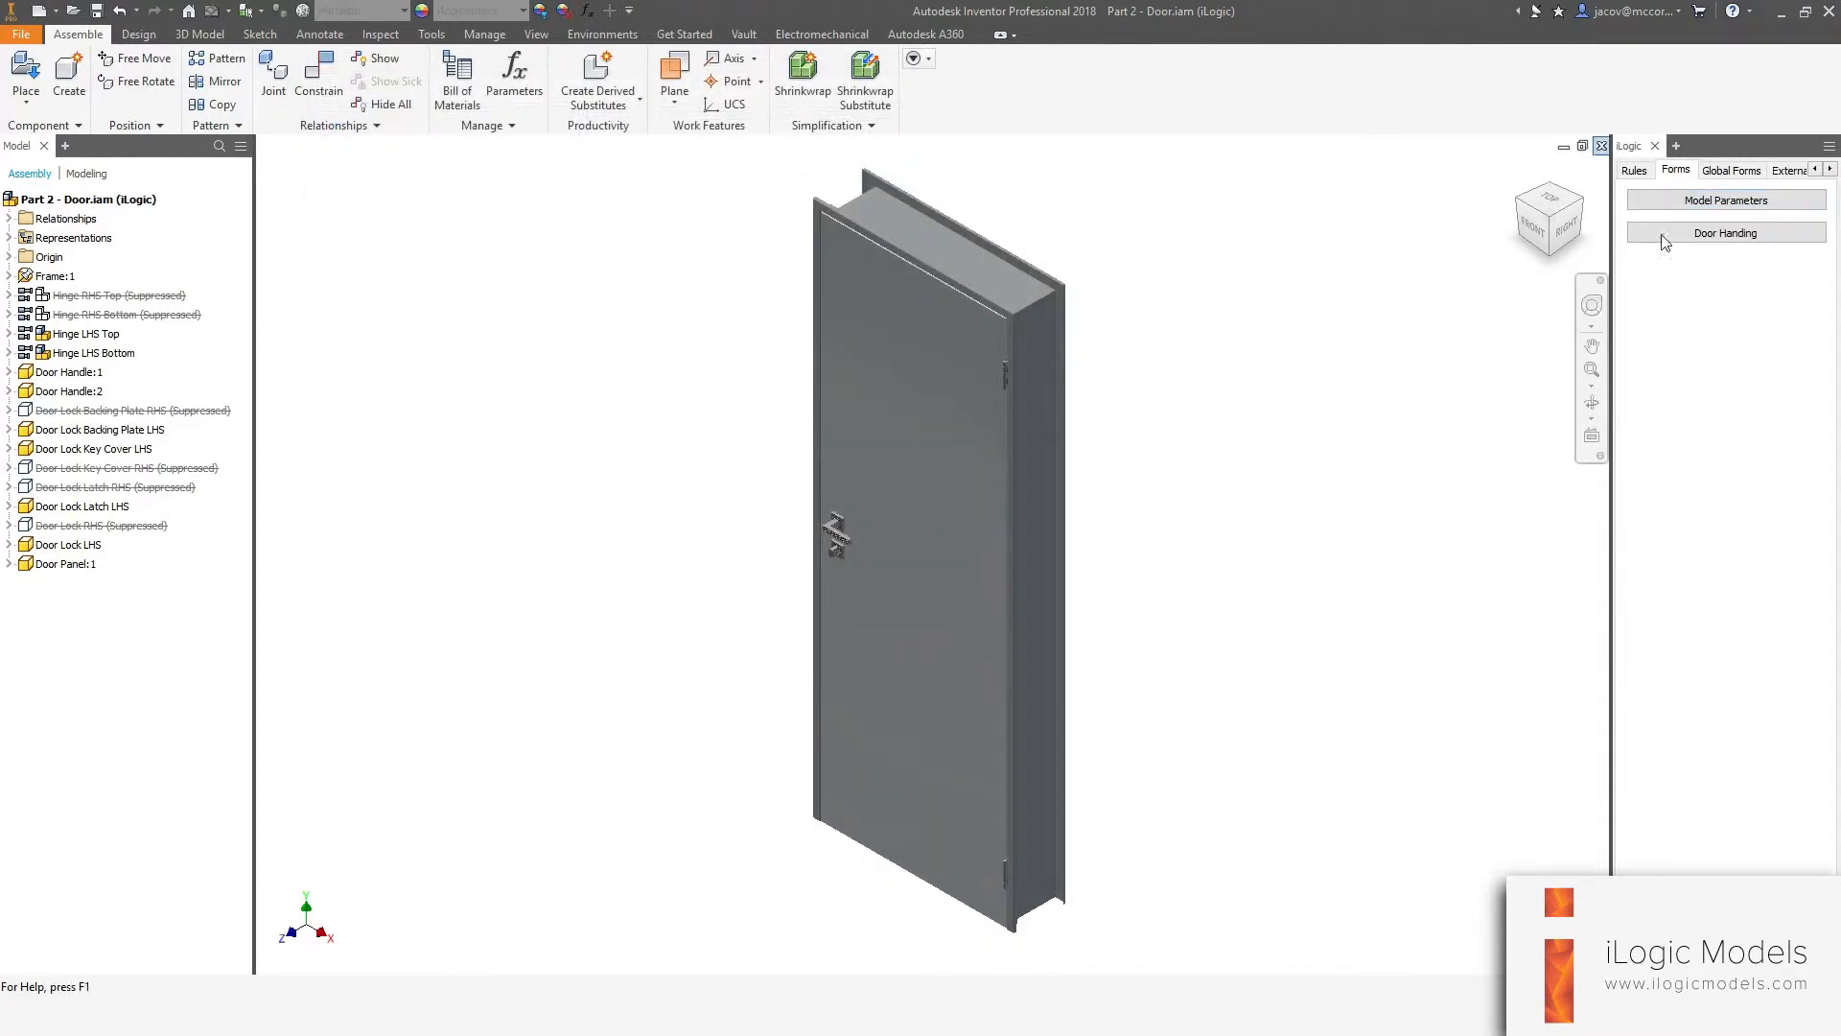
Open the Door Handing form, switch the handing to RHS and back to LHS, and close it.
left_click(1721, 238)
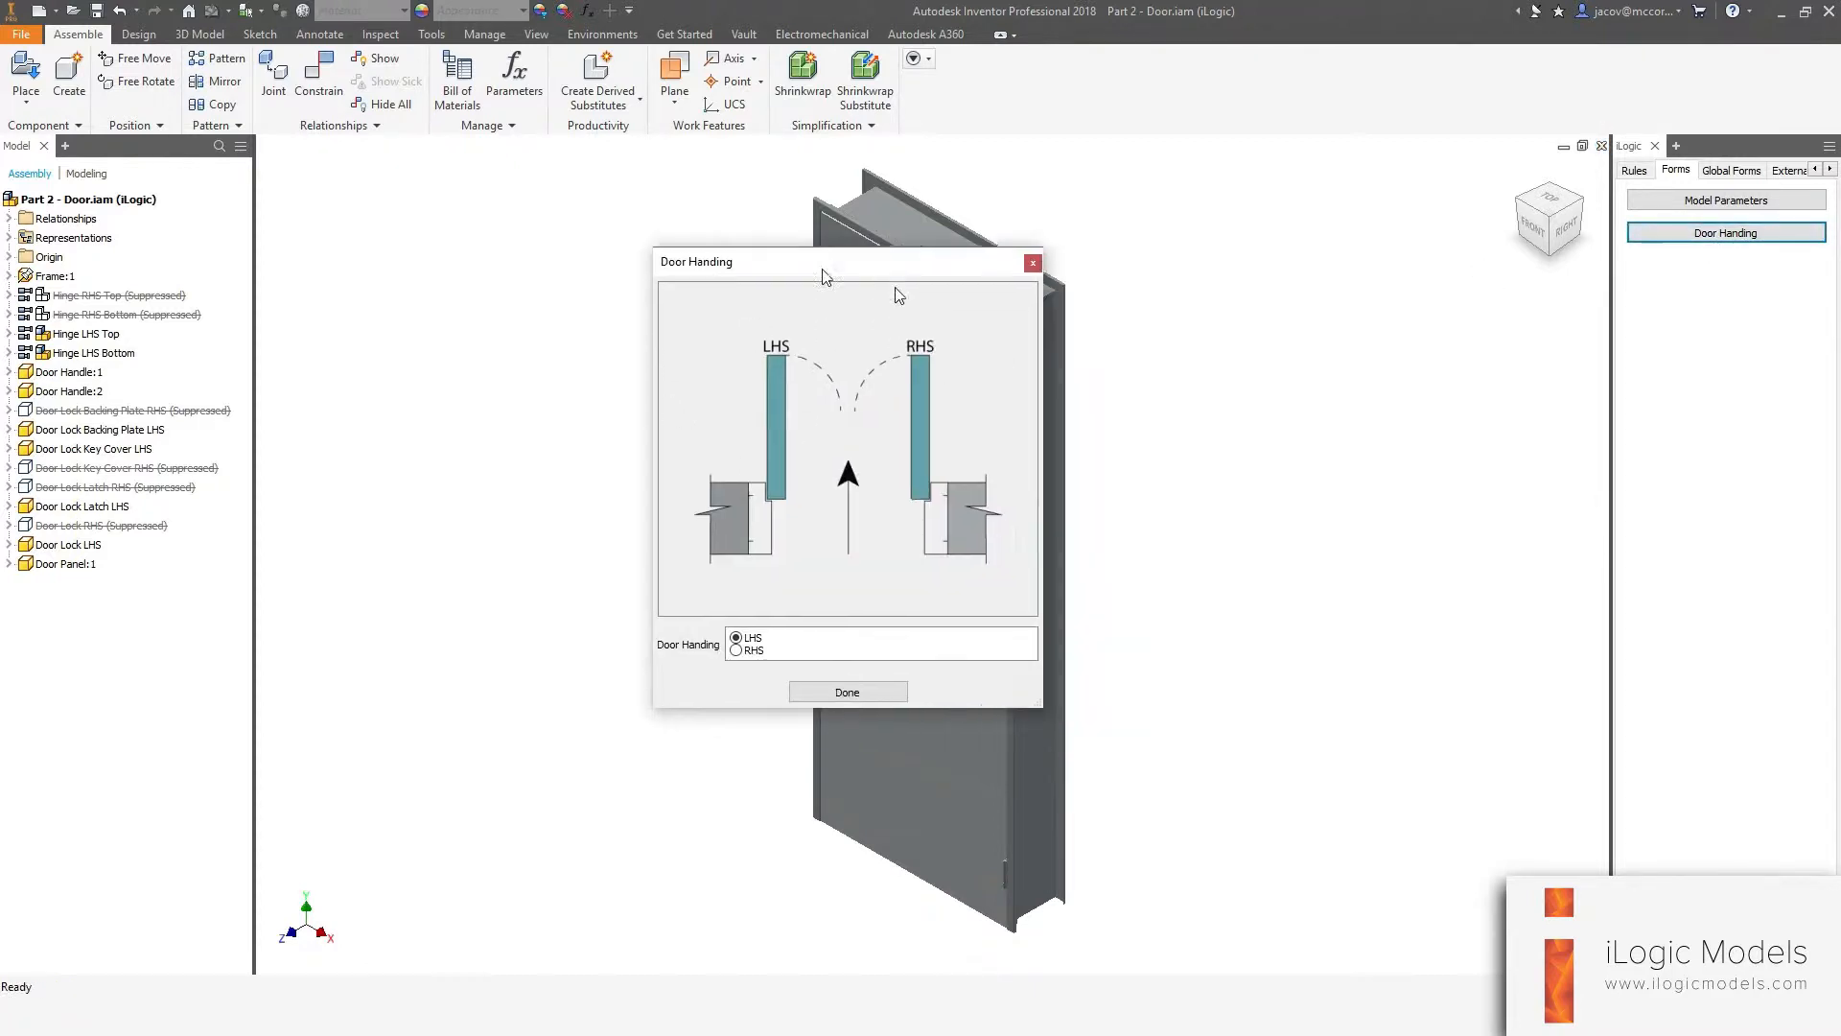
left_click_drag(825, 277, 463, 176)
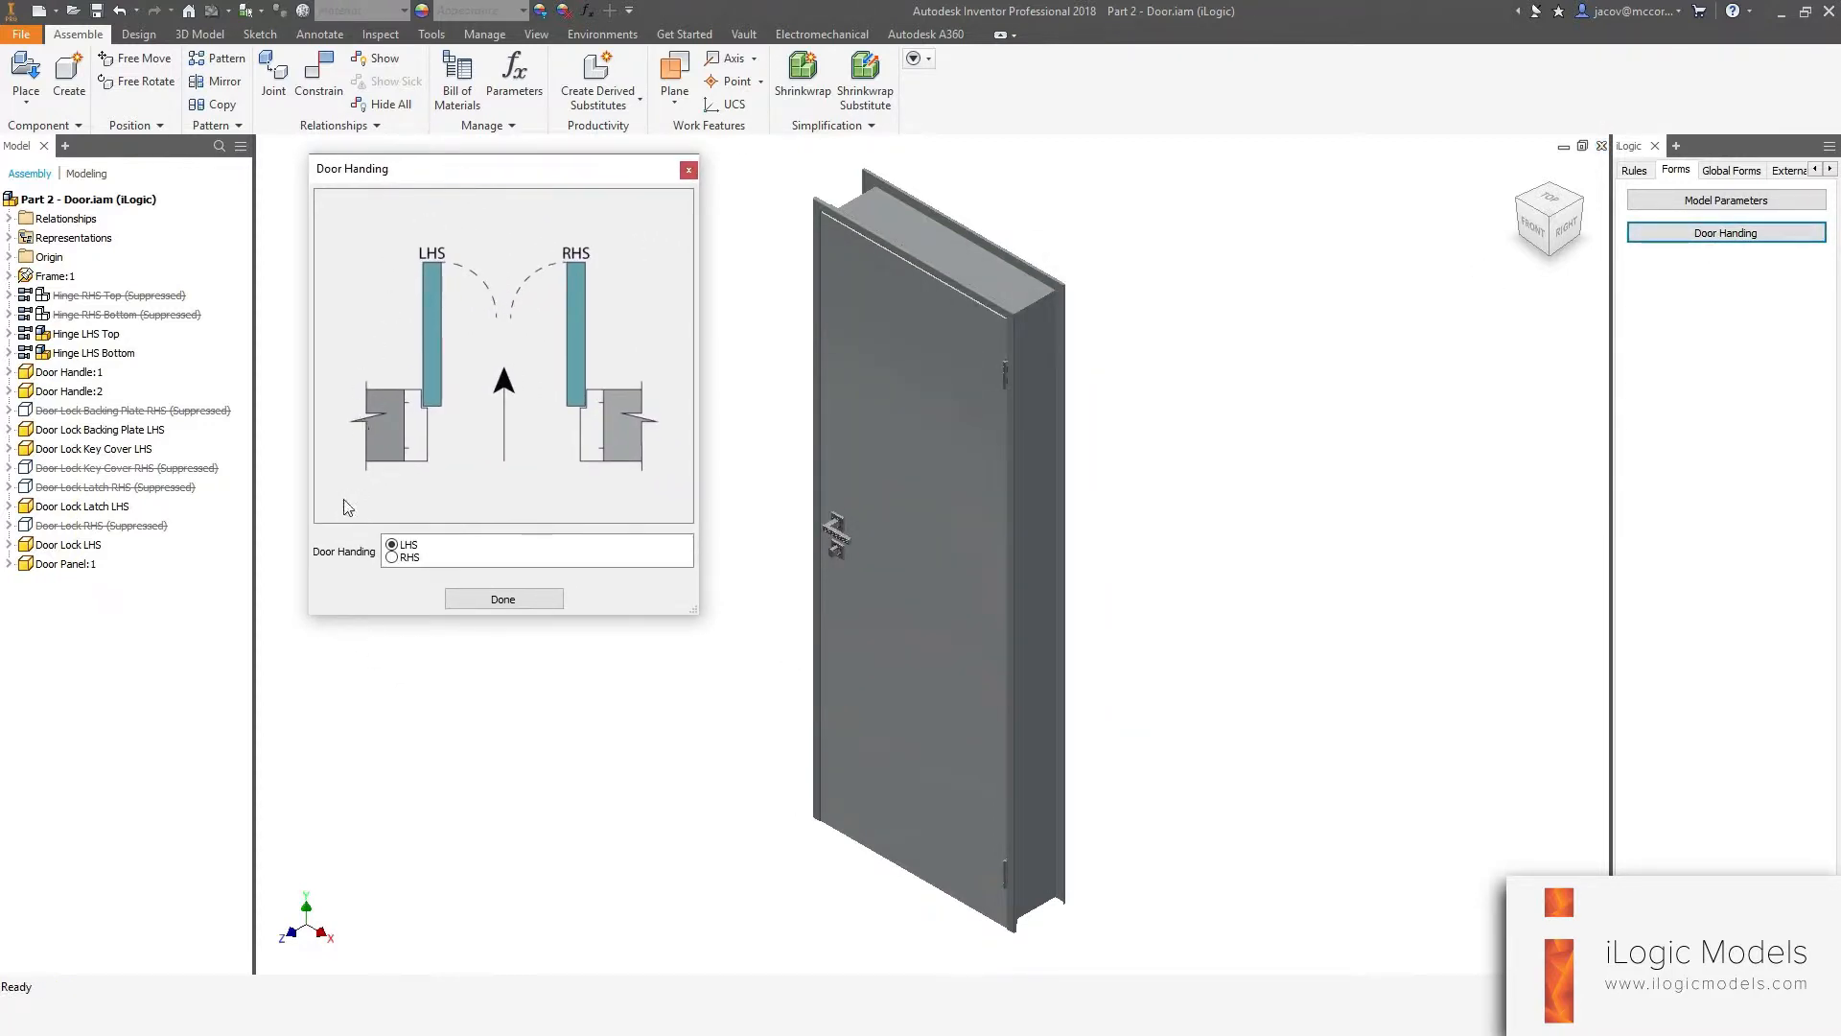
left_click(392, 558)
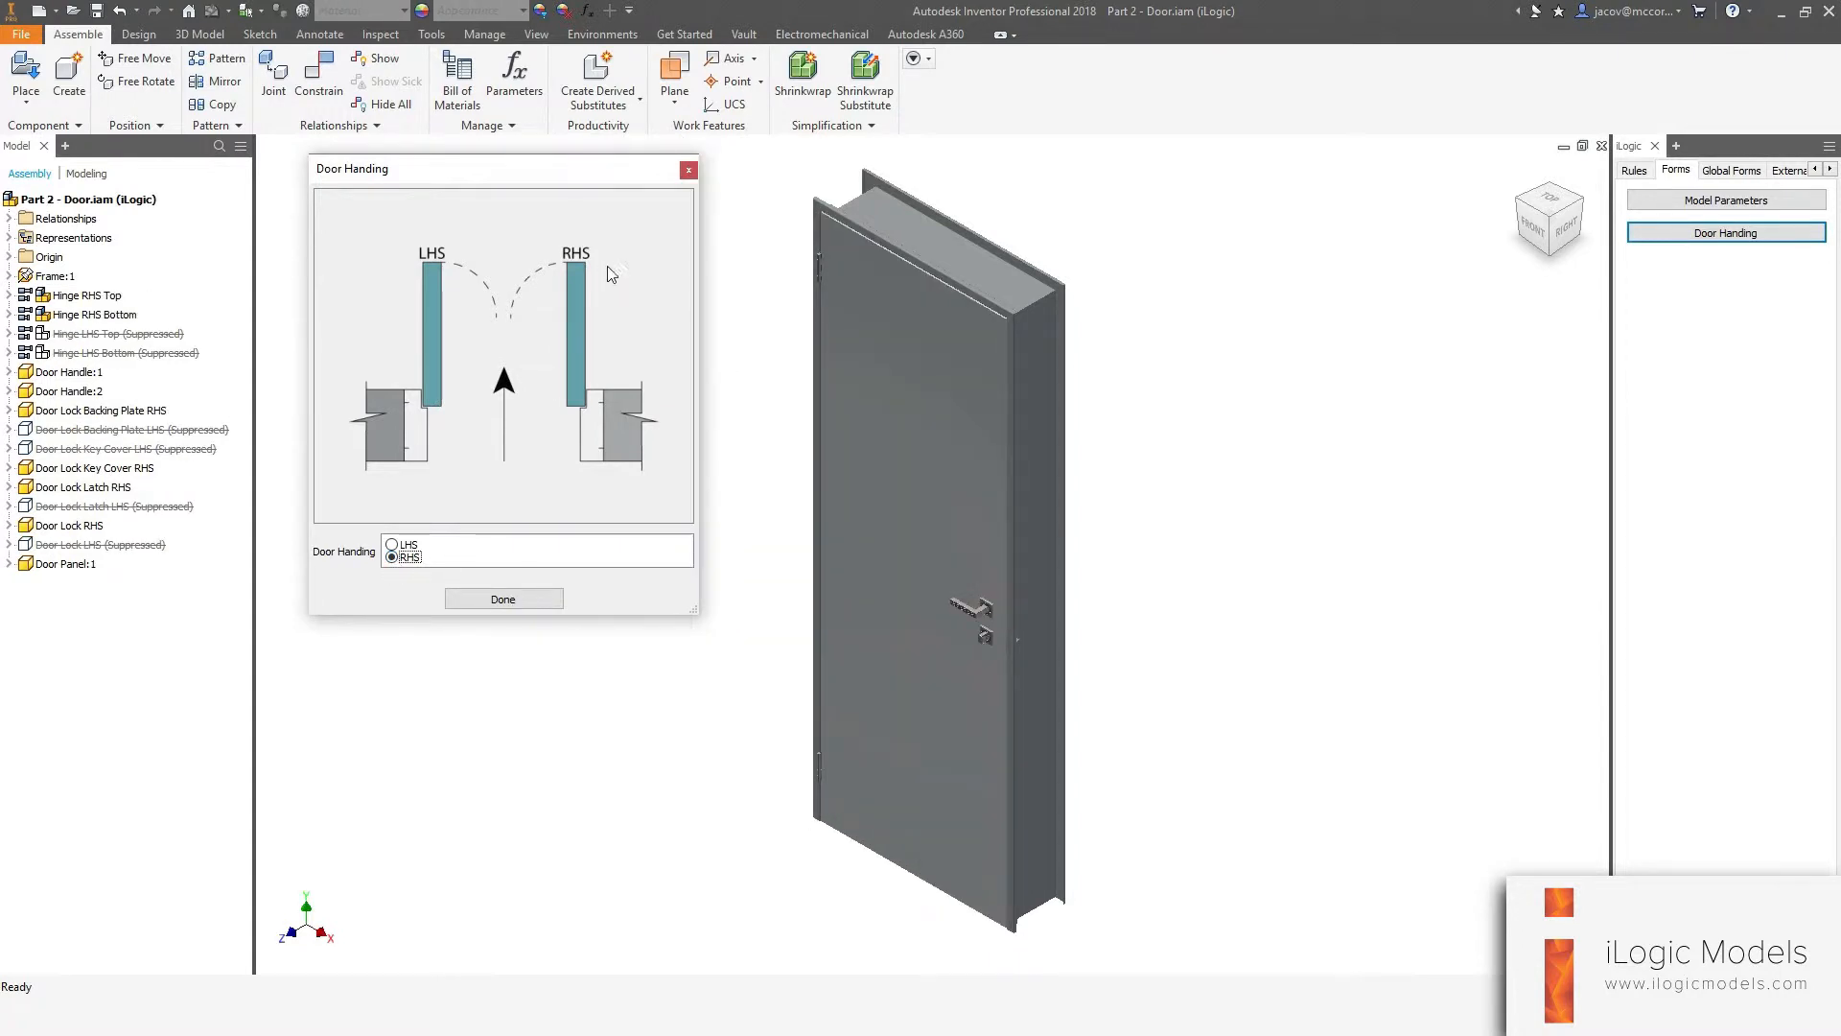
left_click(393, 544)
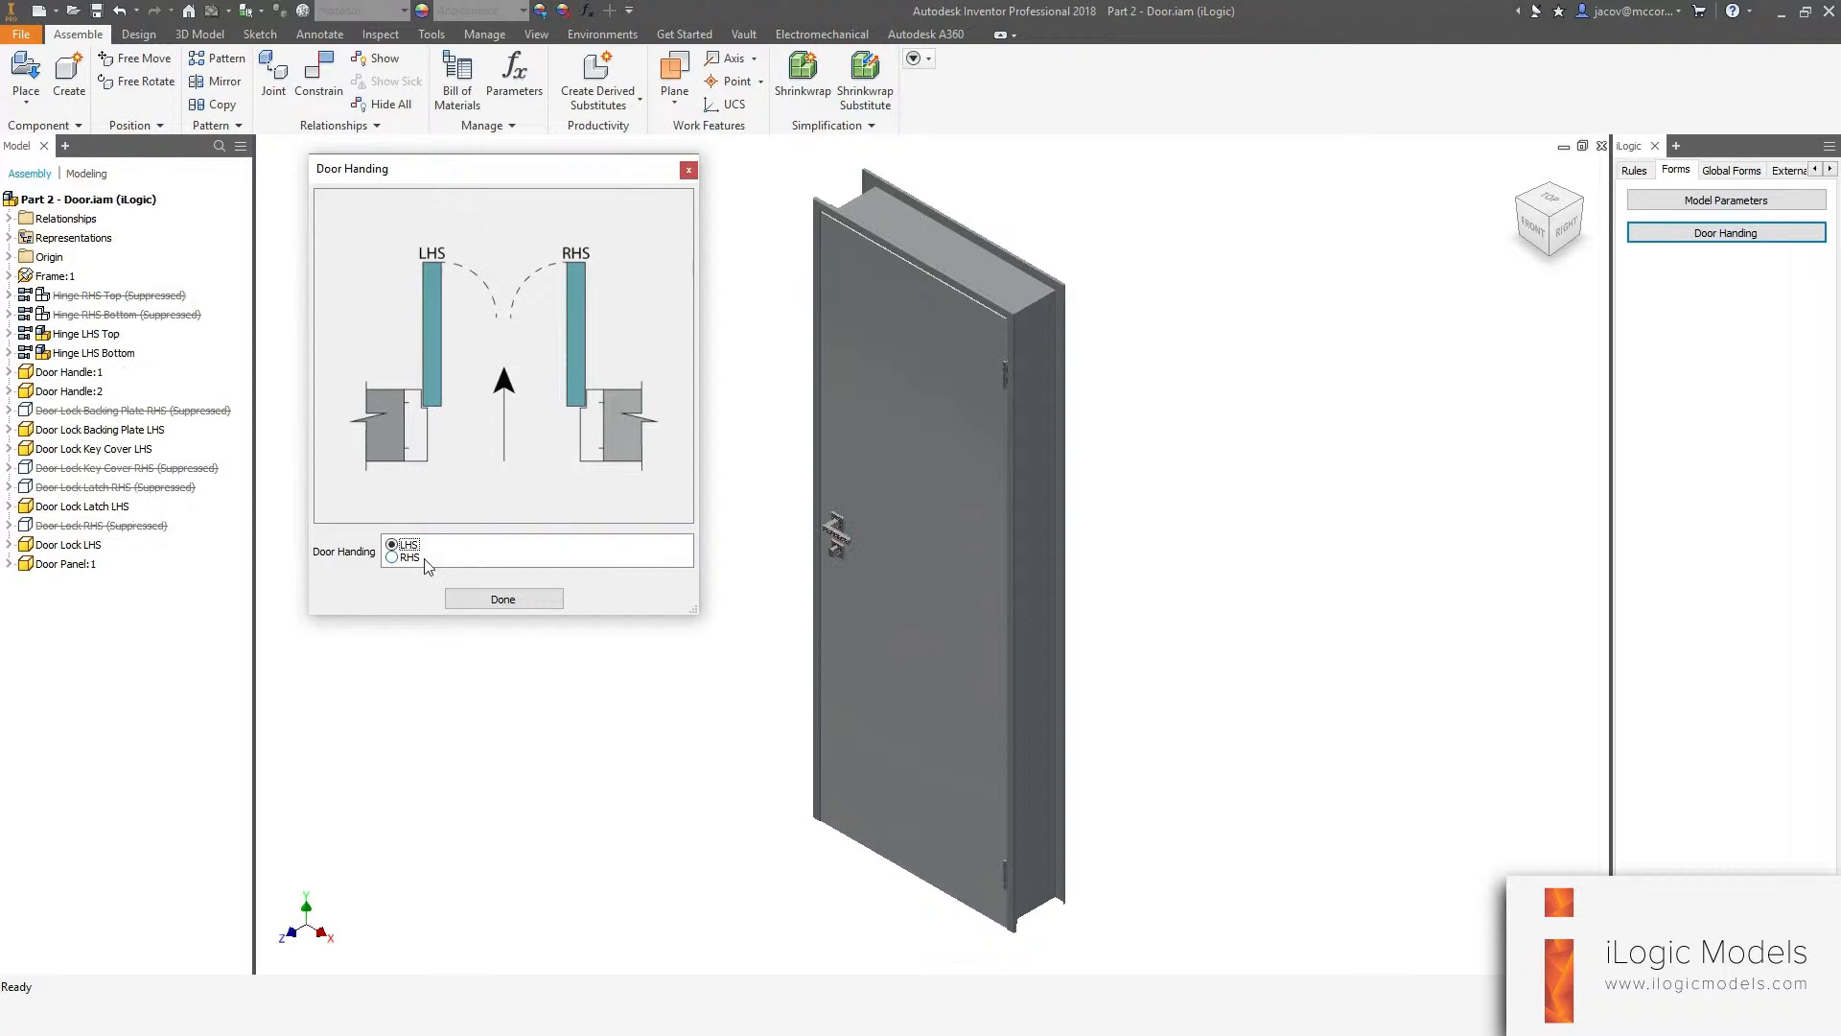
left_click(505, 600)
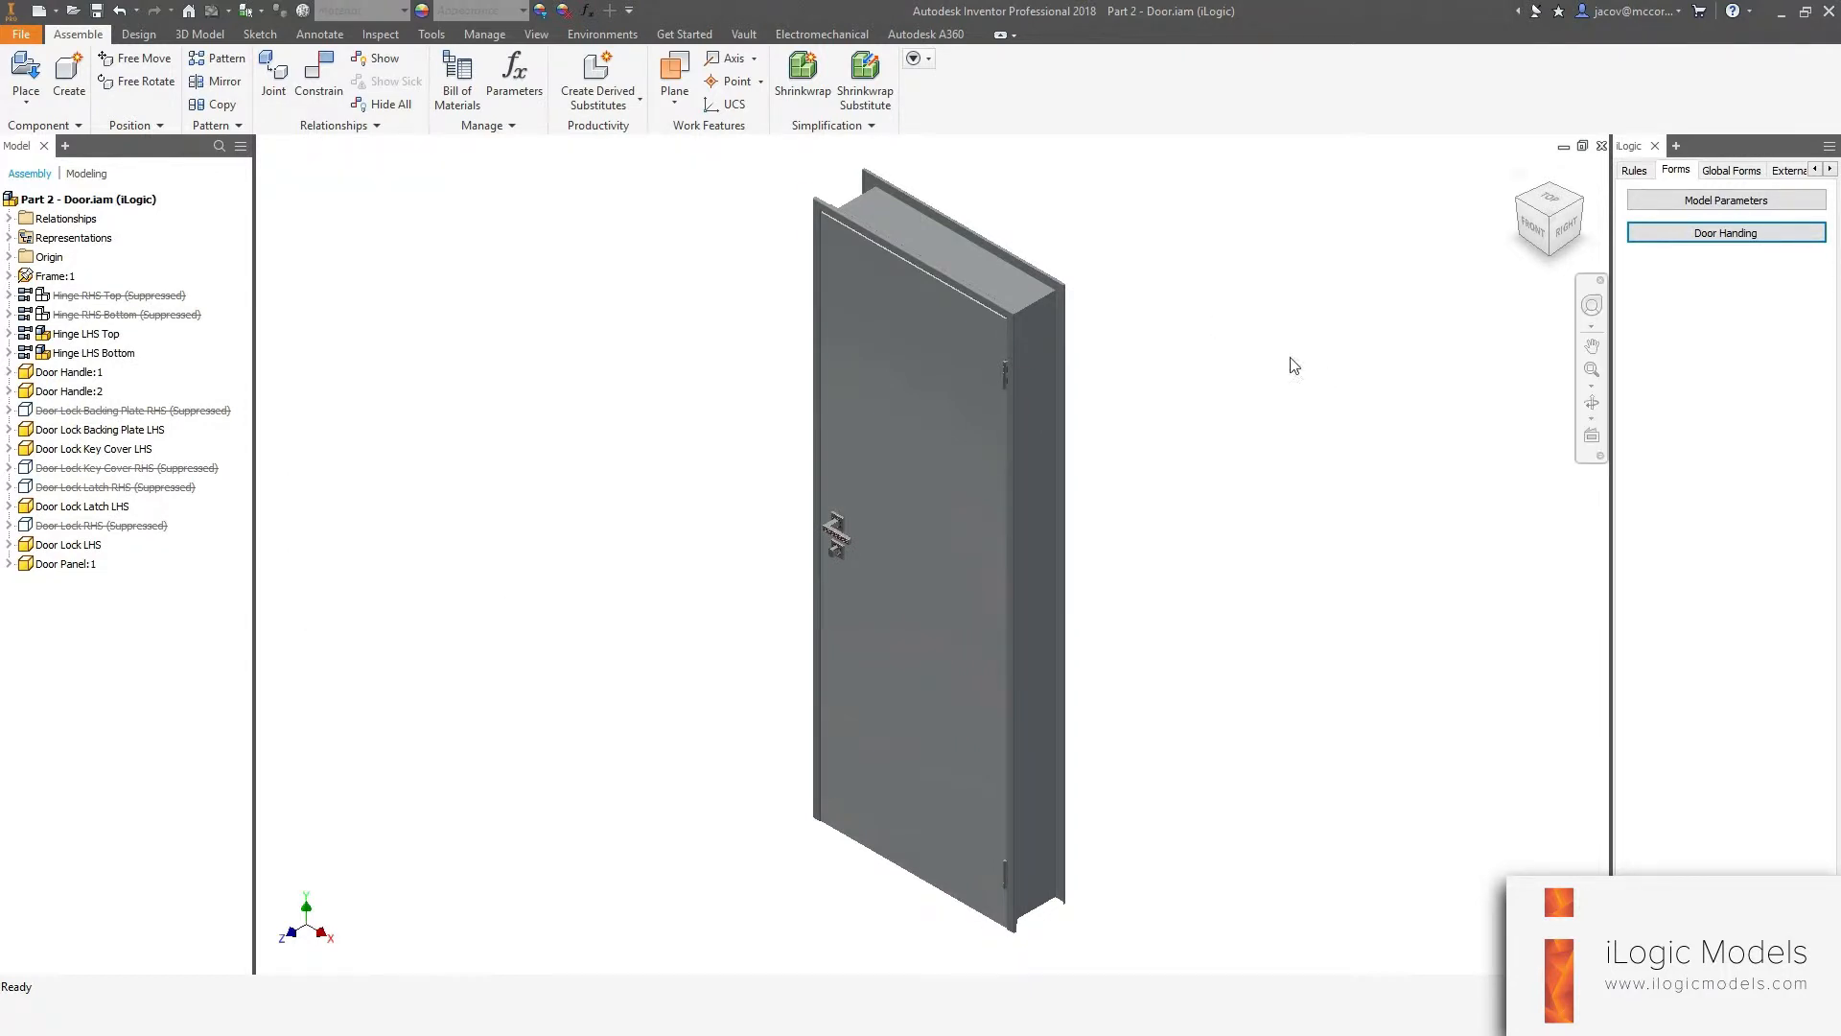
Add a new form and name it Wall Thickness.
right_click(1682, 309)
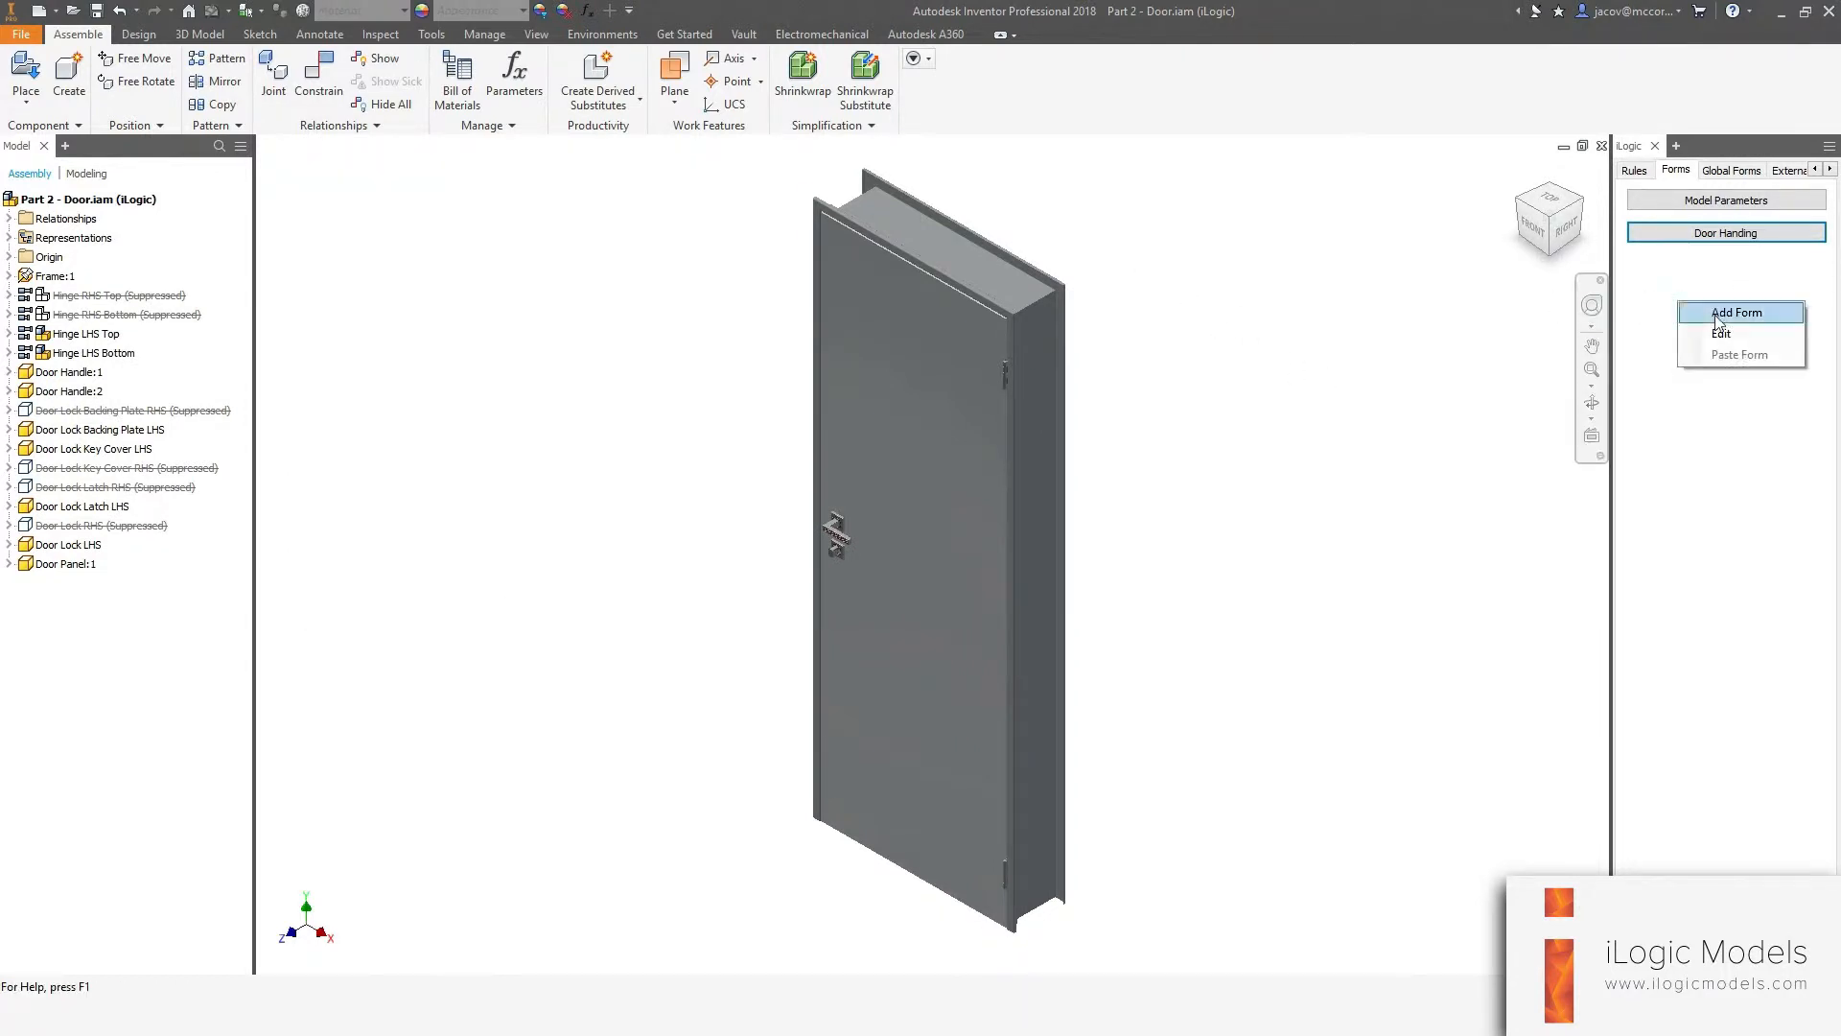
left_click(1700, 316)
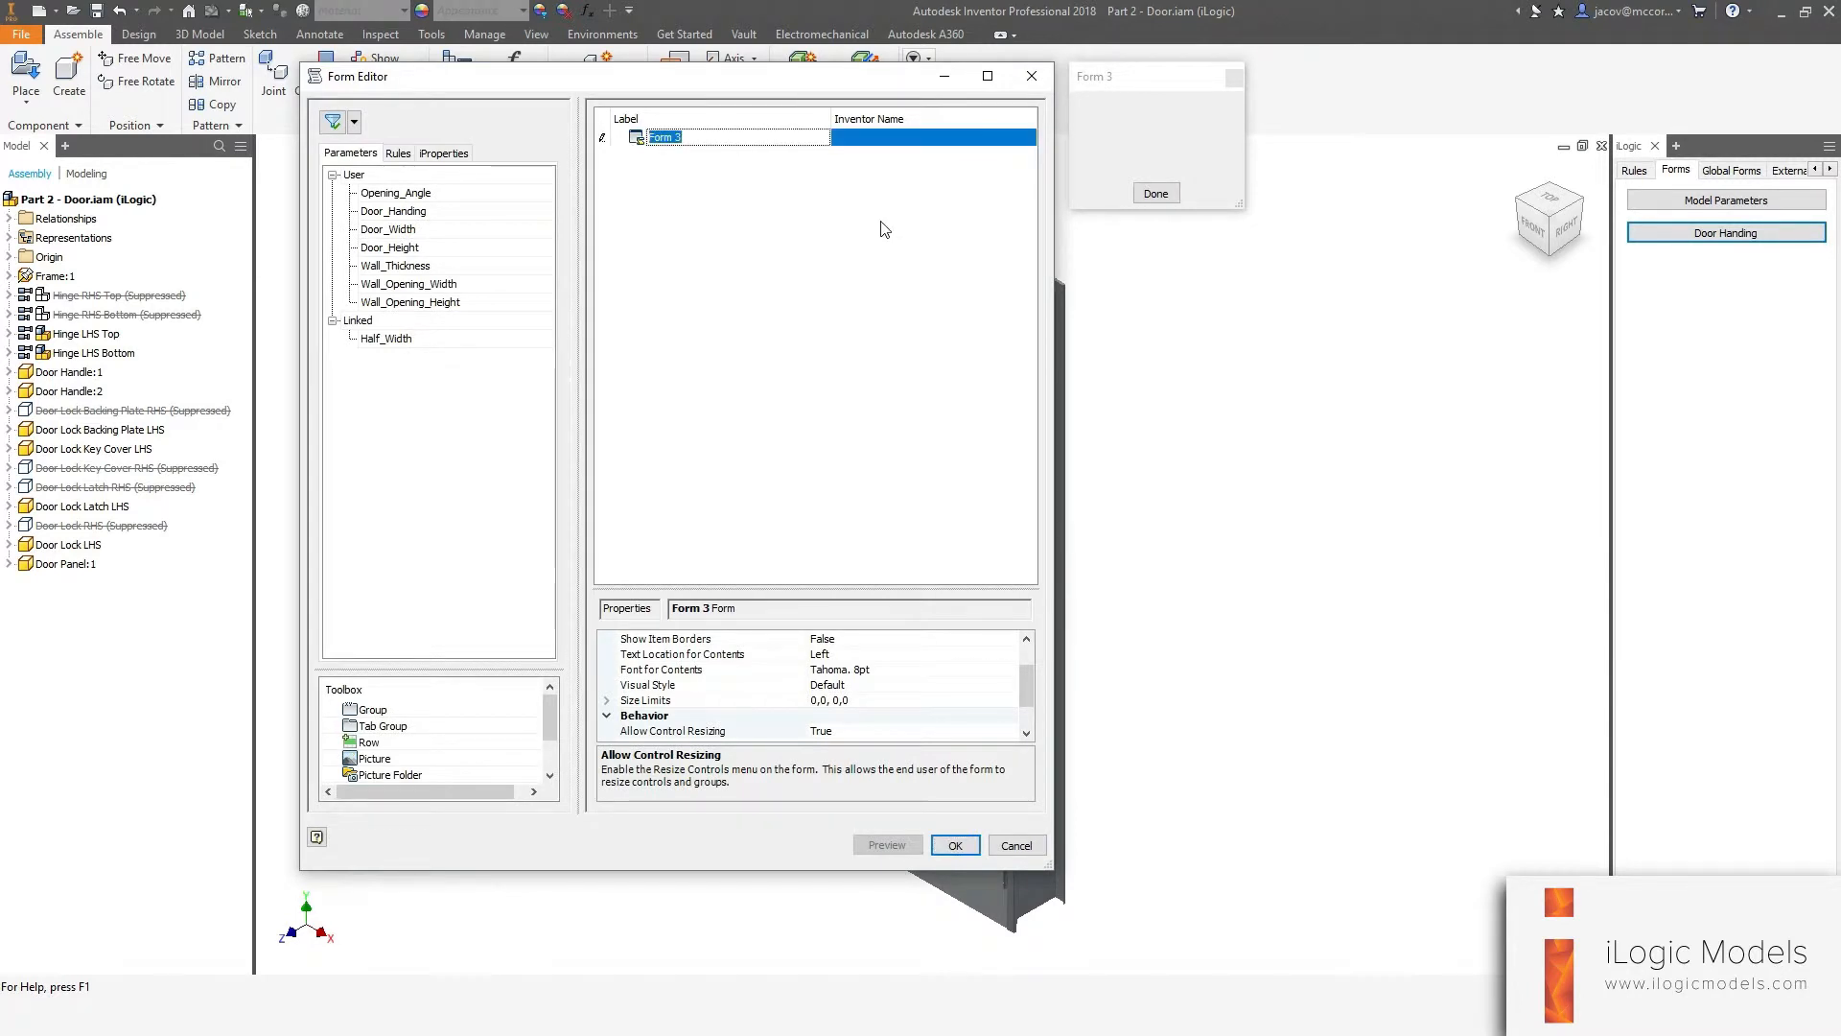
type("Wall Thickness")
key("Return")
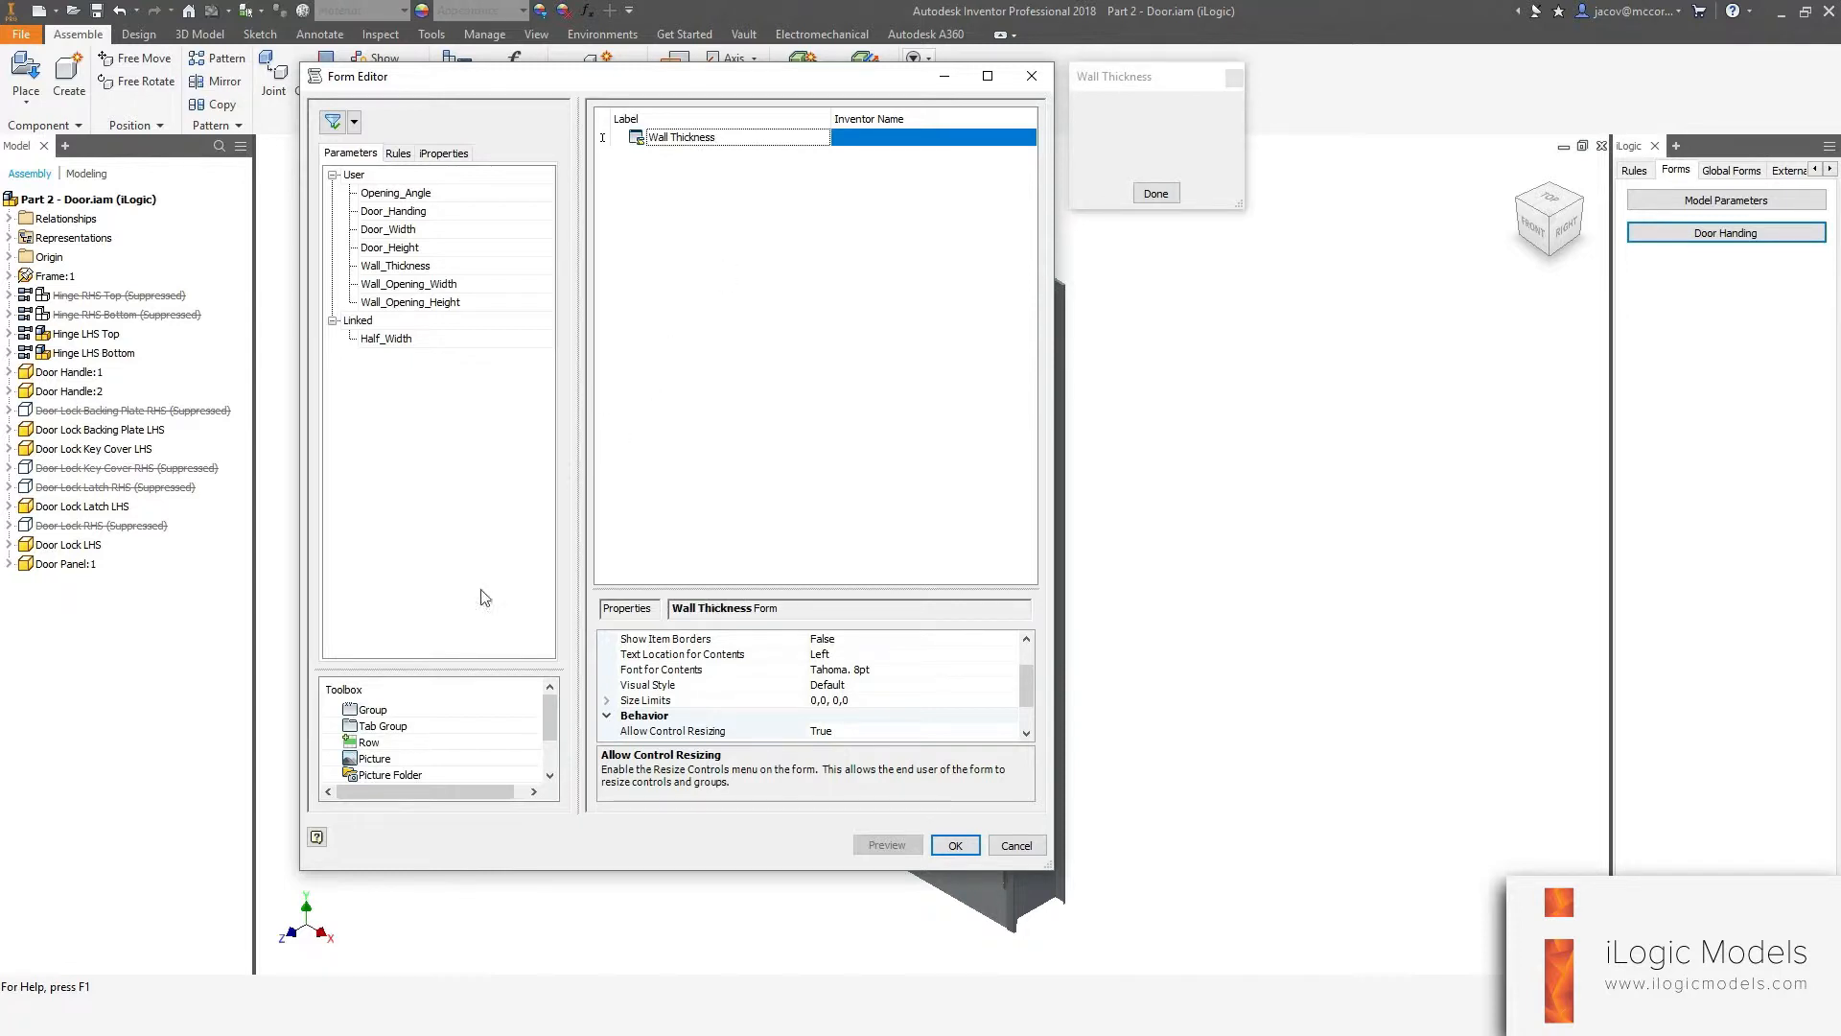
Add a picture to the Wall Thickness form with size limits of 350 × 350 minimum and 500 × 500 pixels maximum.
left_click_drag(384, 758, 831, 193)
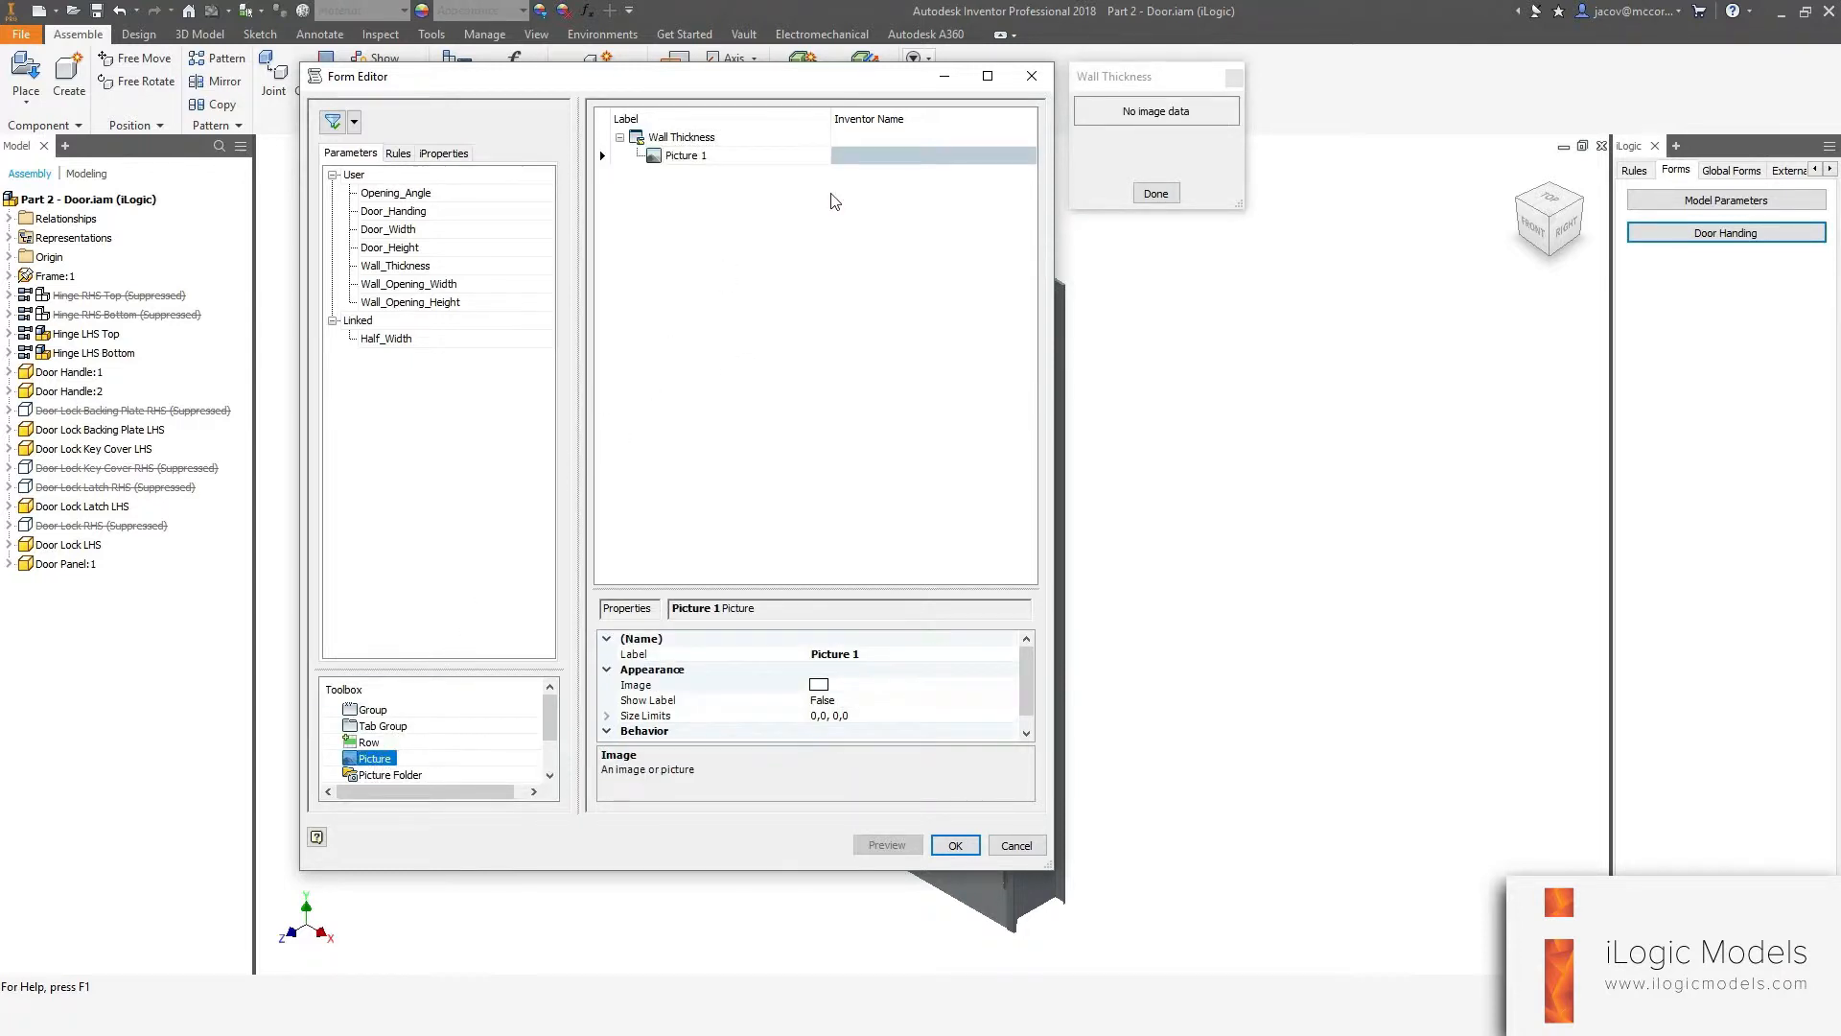
left_click(897, 718)
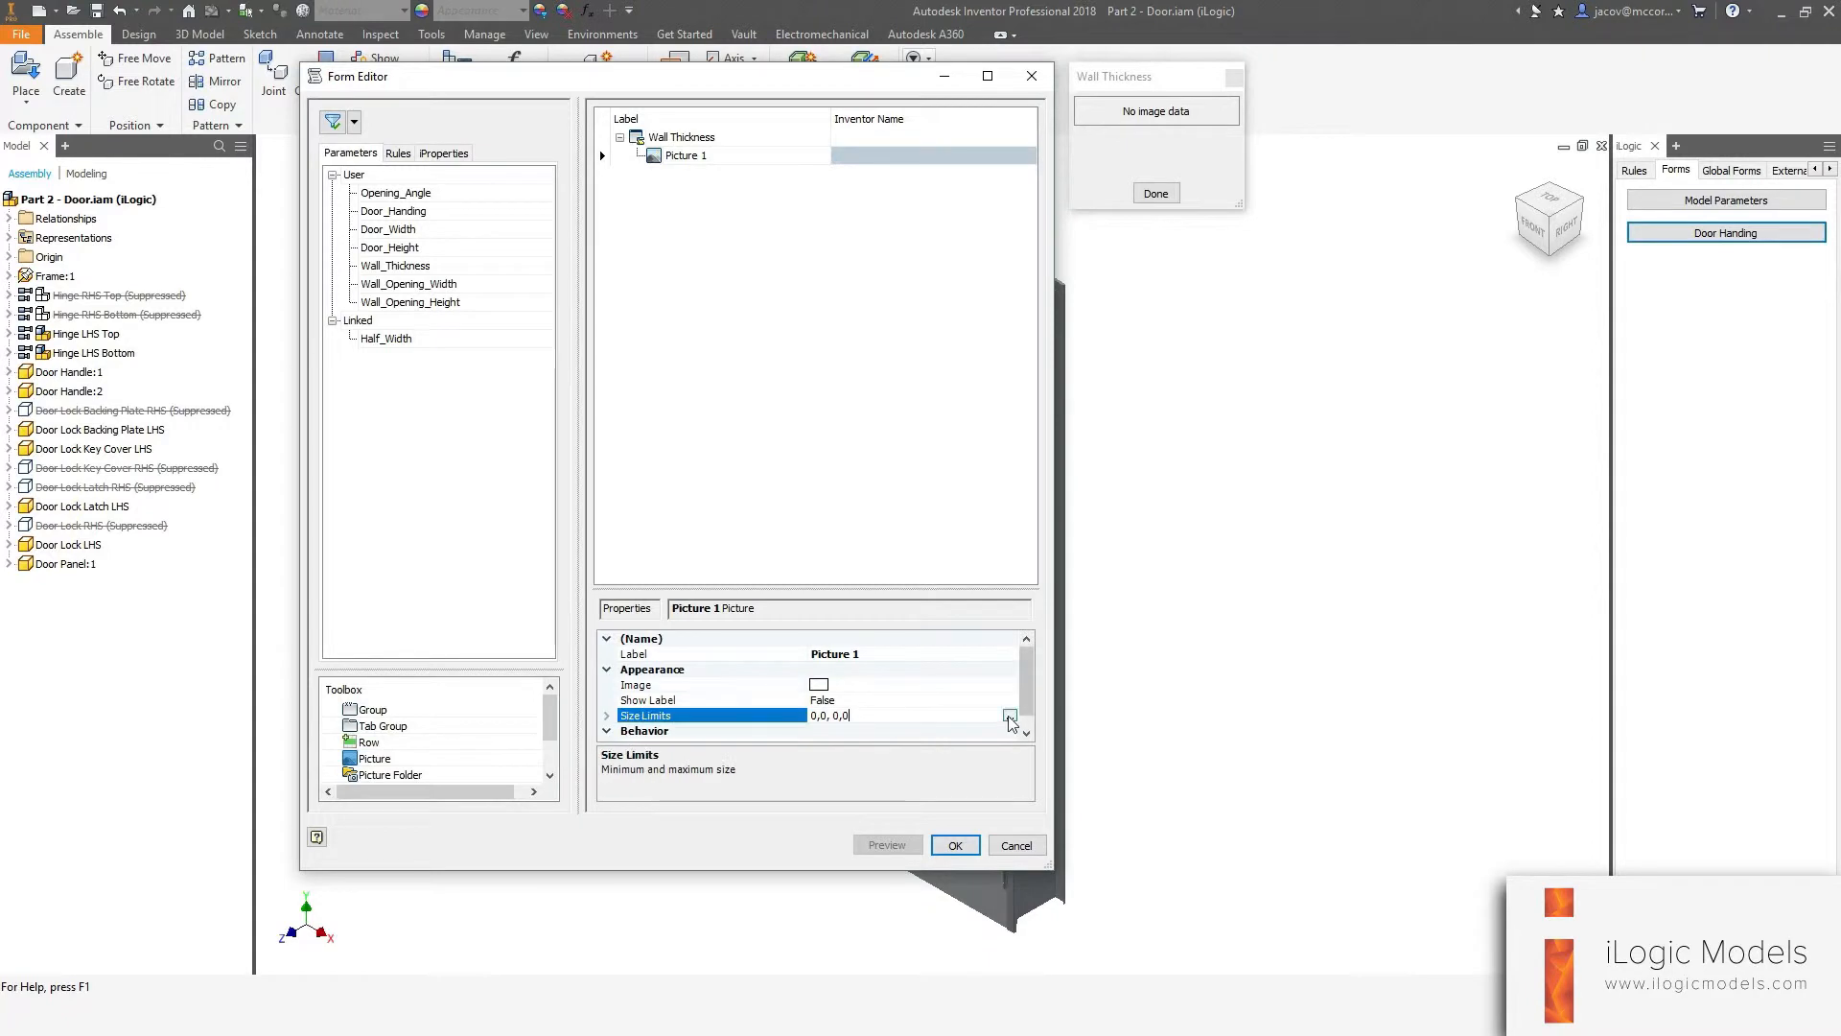
left_click(1011, 716)
type("350")
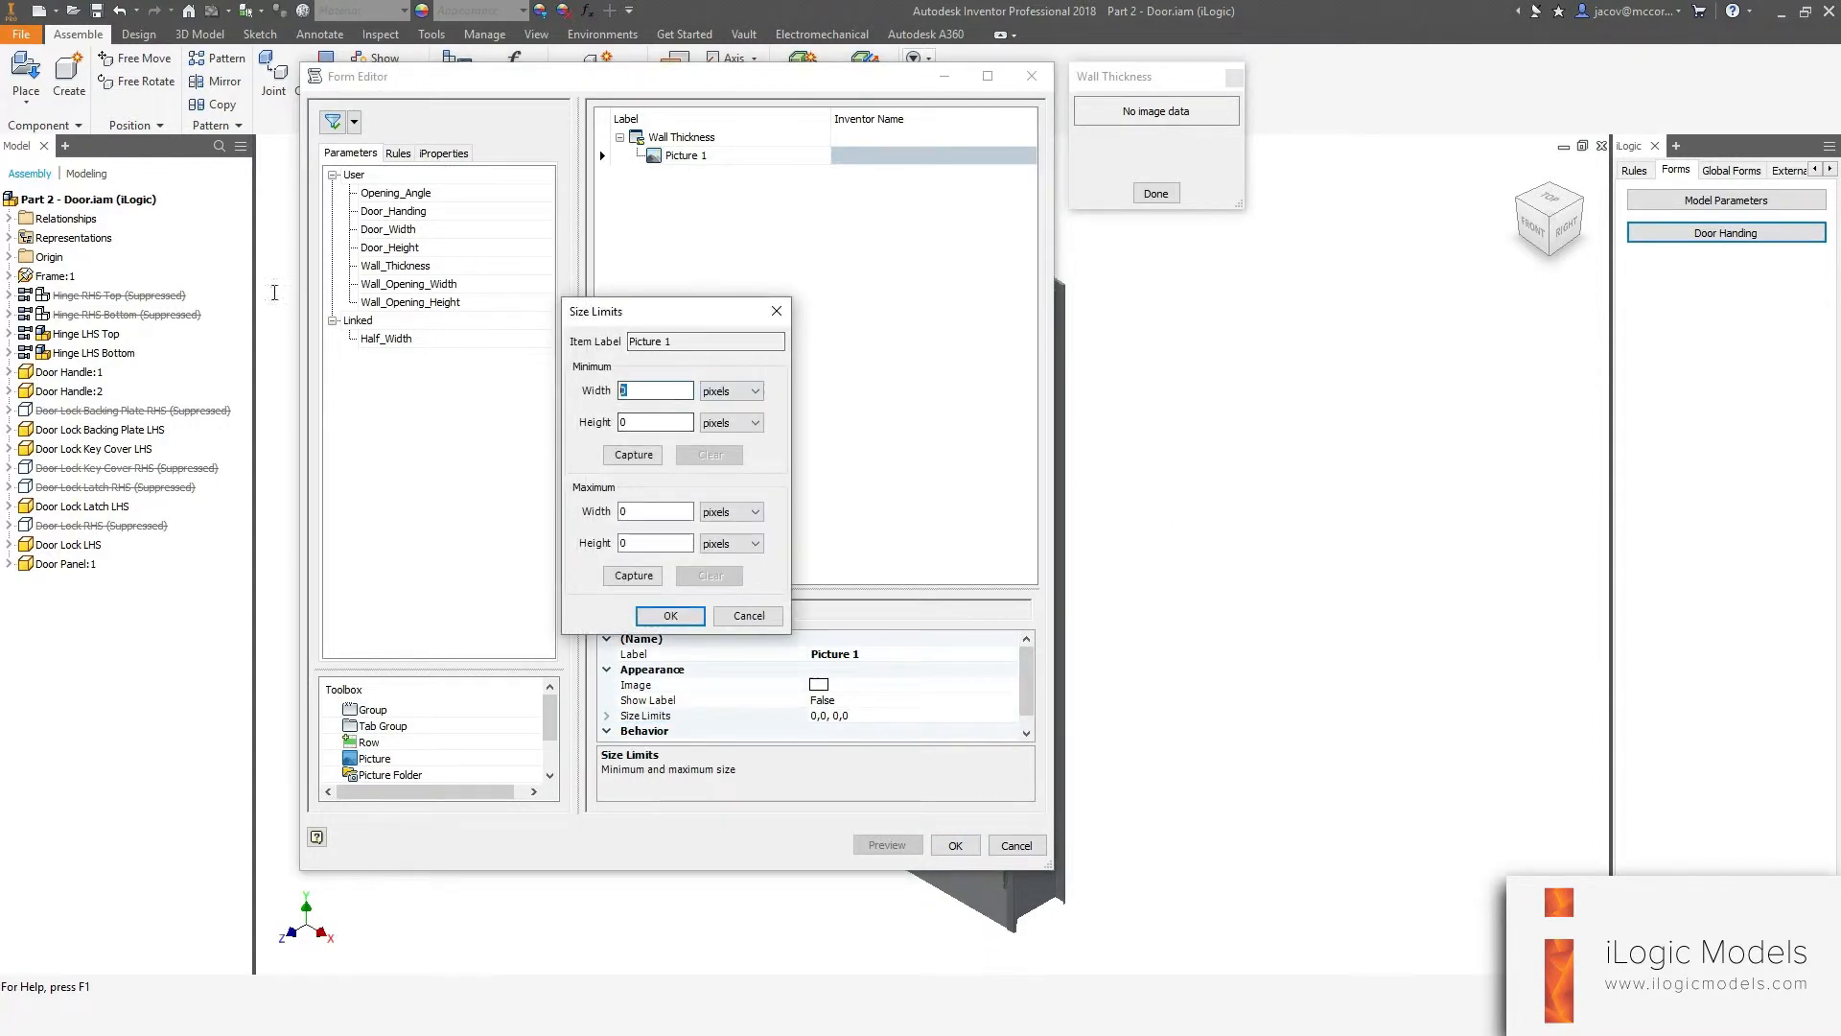
key("Tab")
type("350")
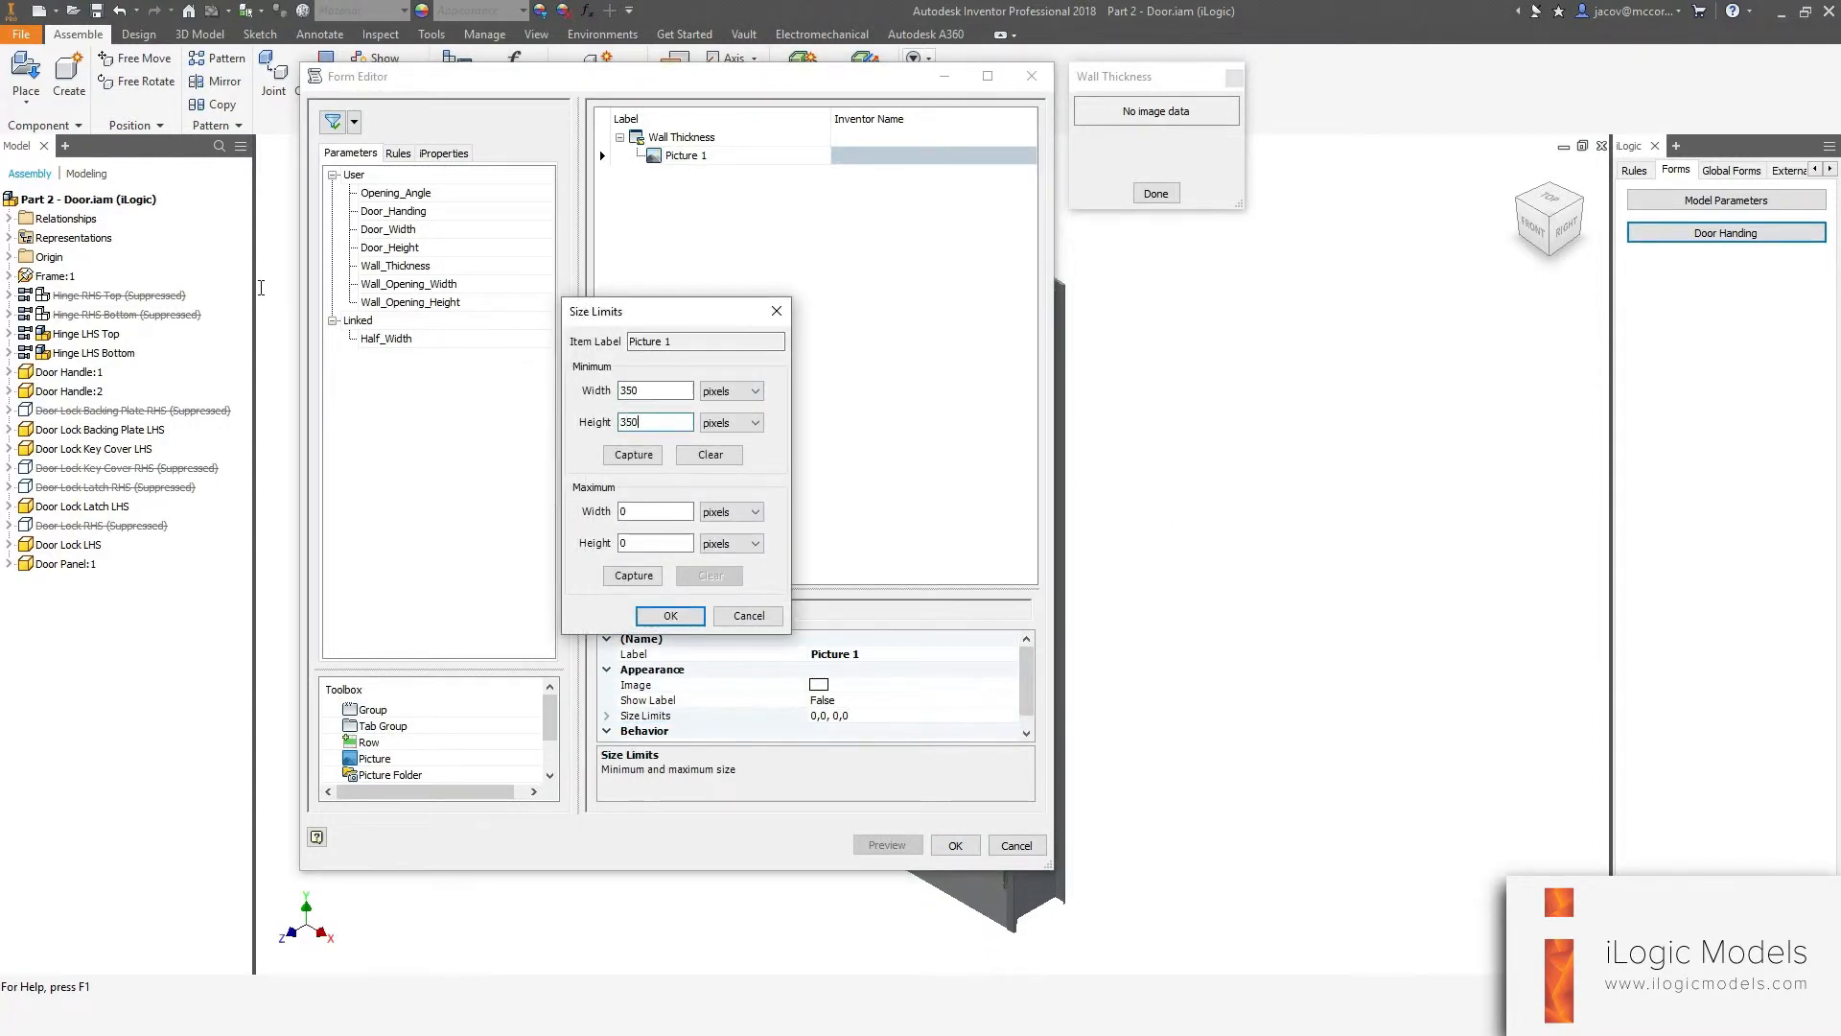
key("Tab")
key("Tab")
key("Tab")
key("Tab")
type("500")
key("Tab")
type("50")
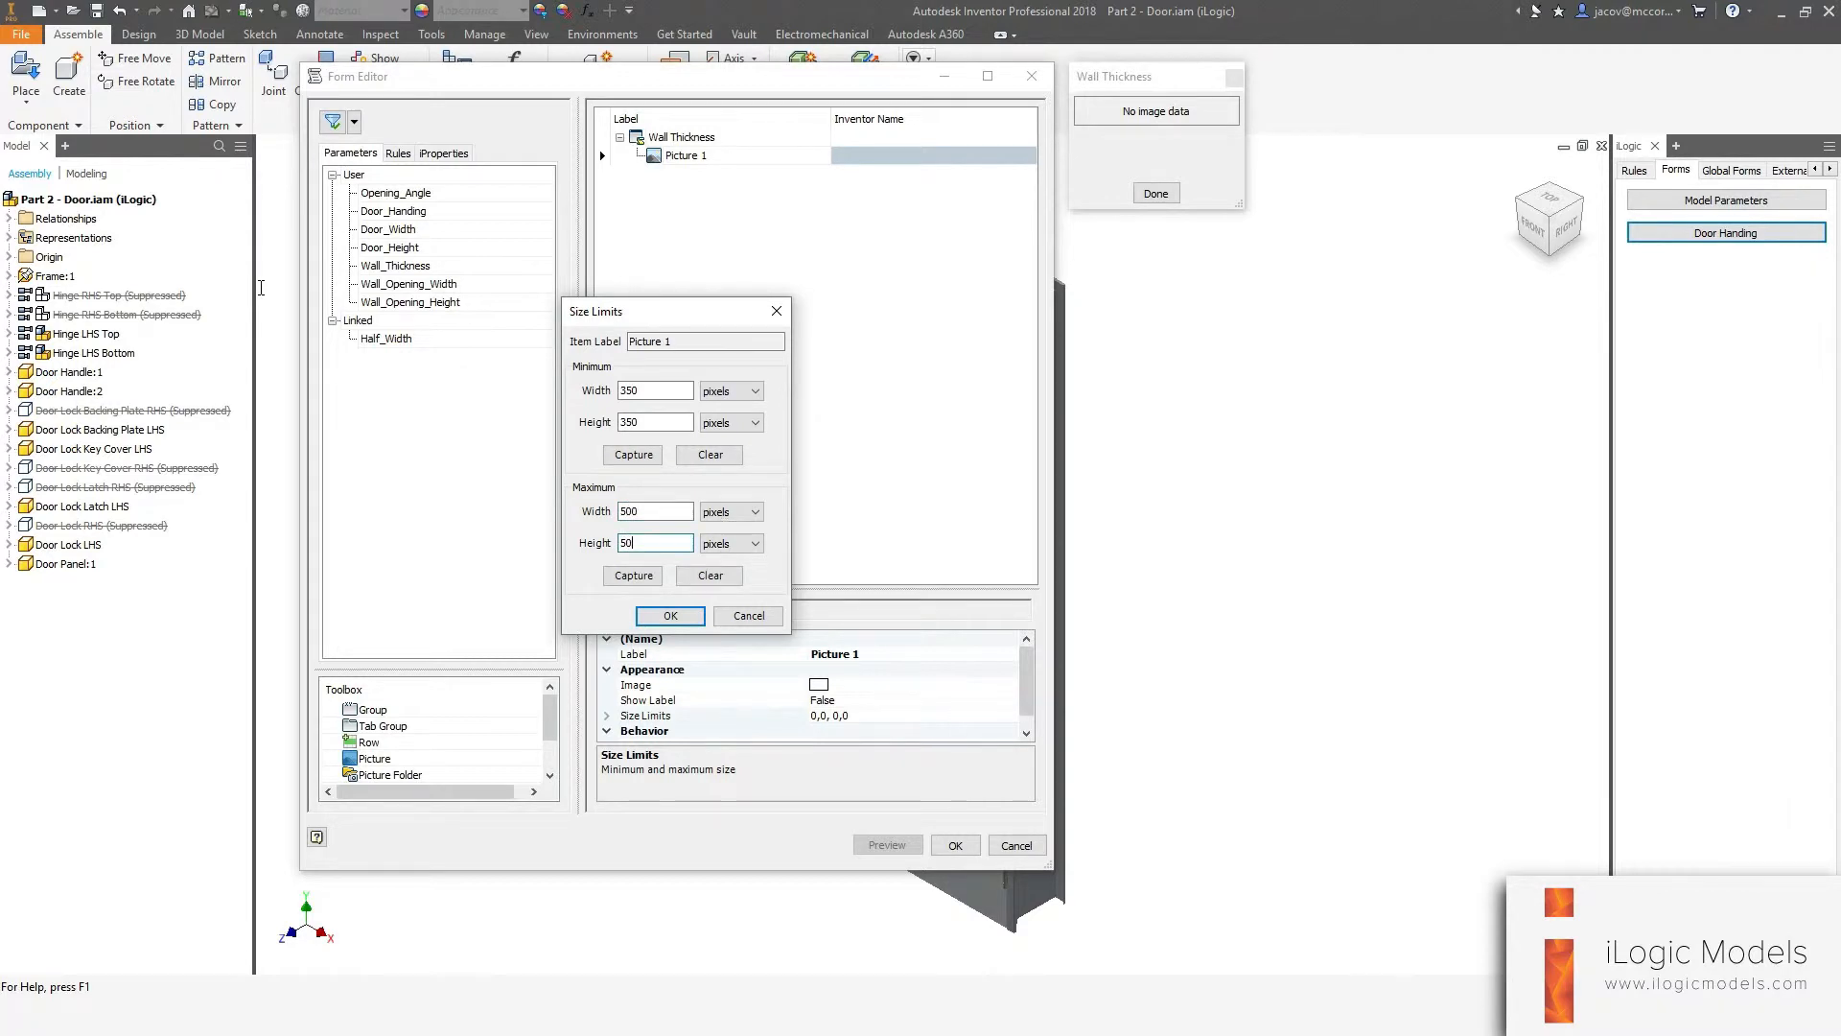
type("0")
key("Return")
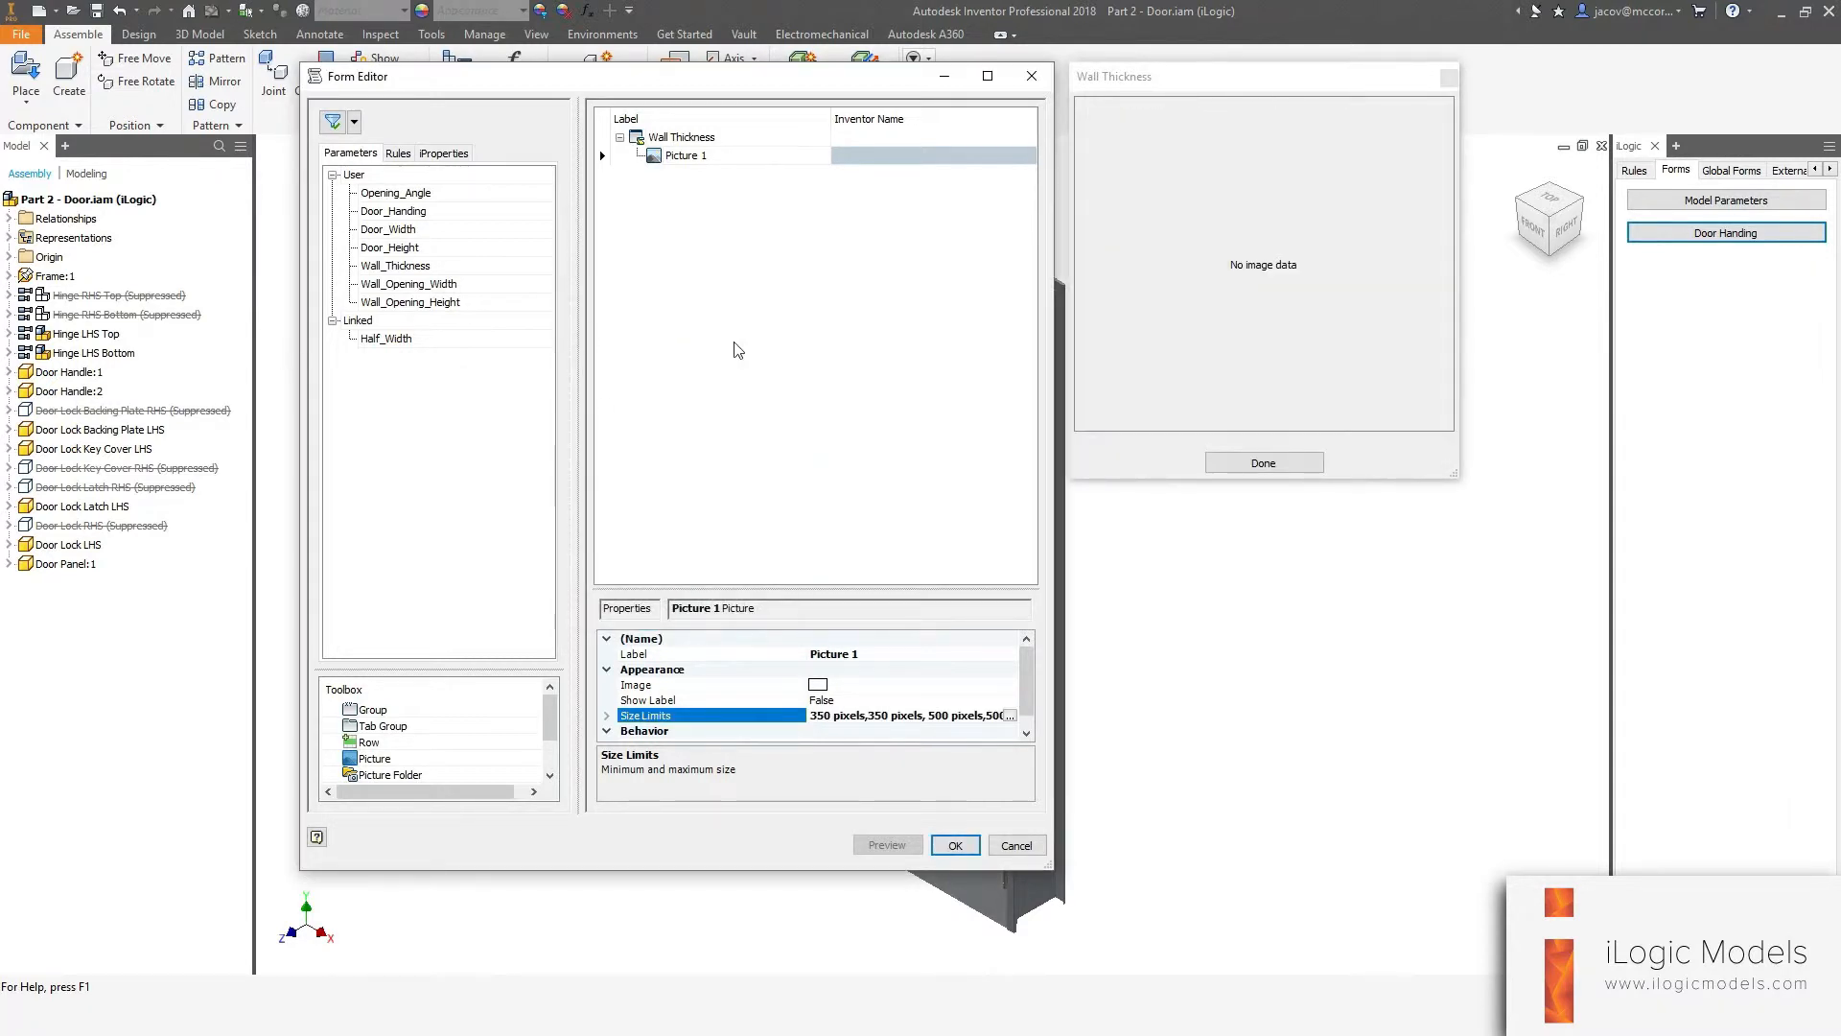
Set the picture's image to Wall-Thickness.png.
left_click(912, 685)
left_click(1011, 685)
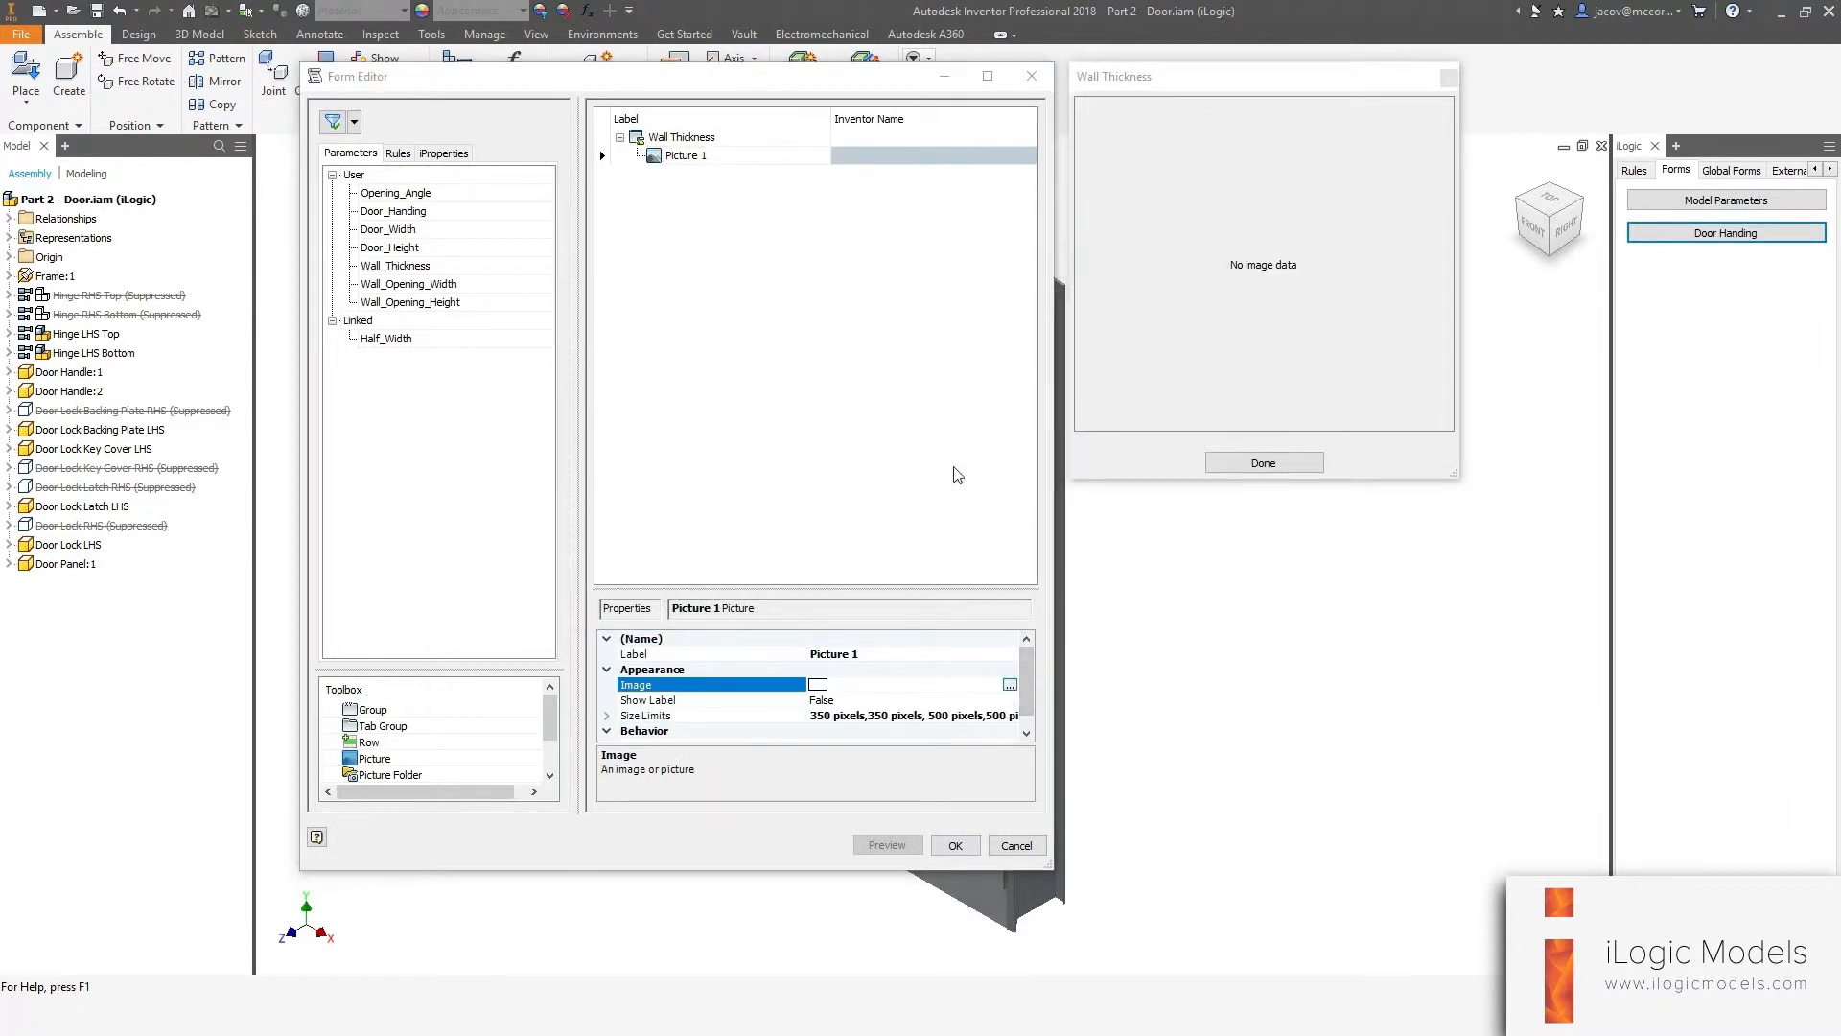
left_click(976, 388)
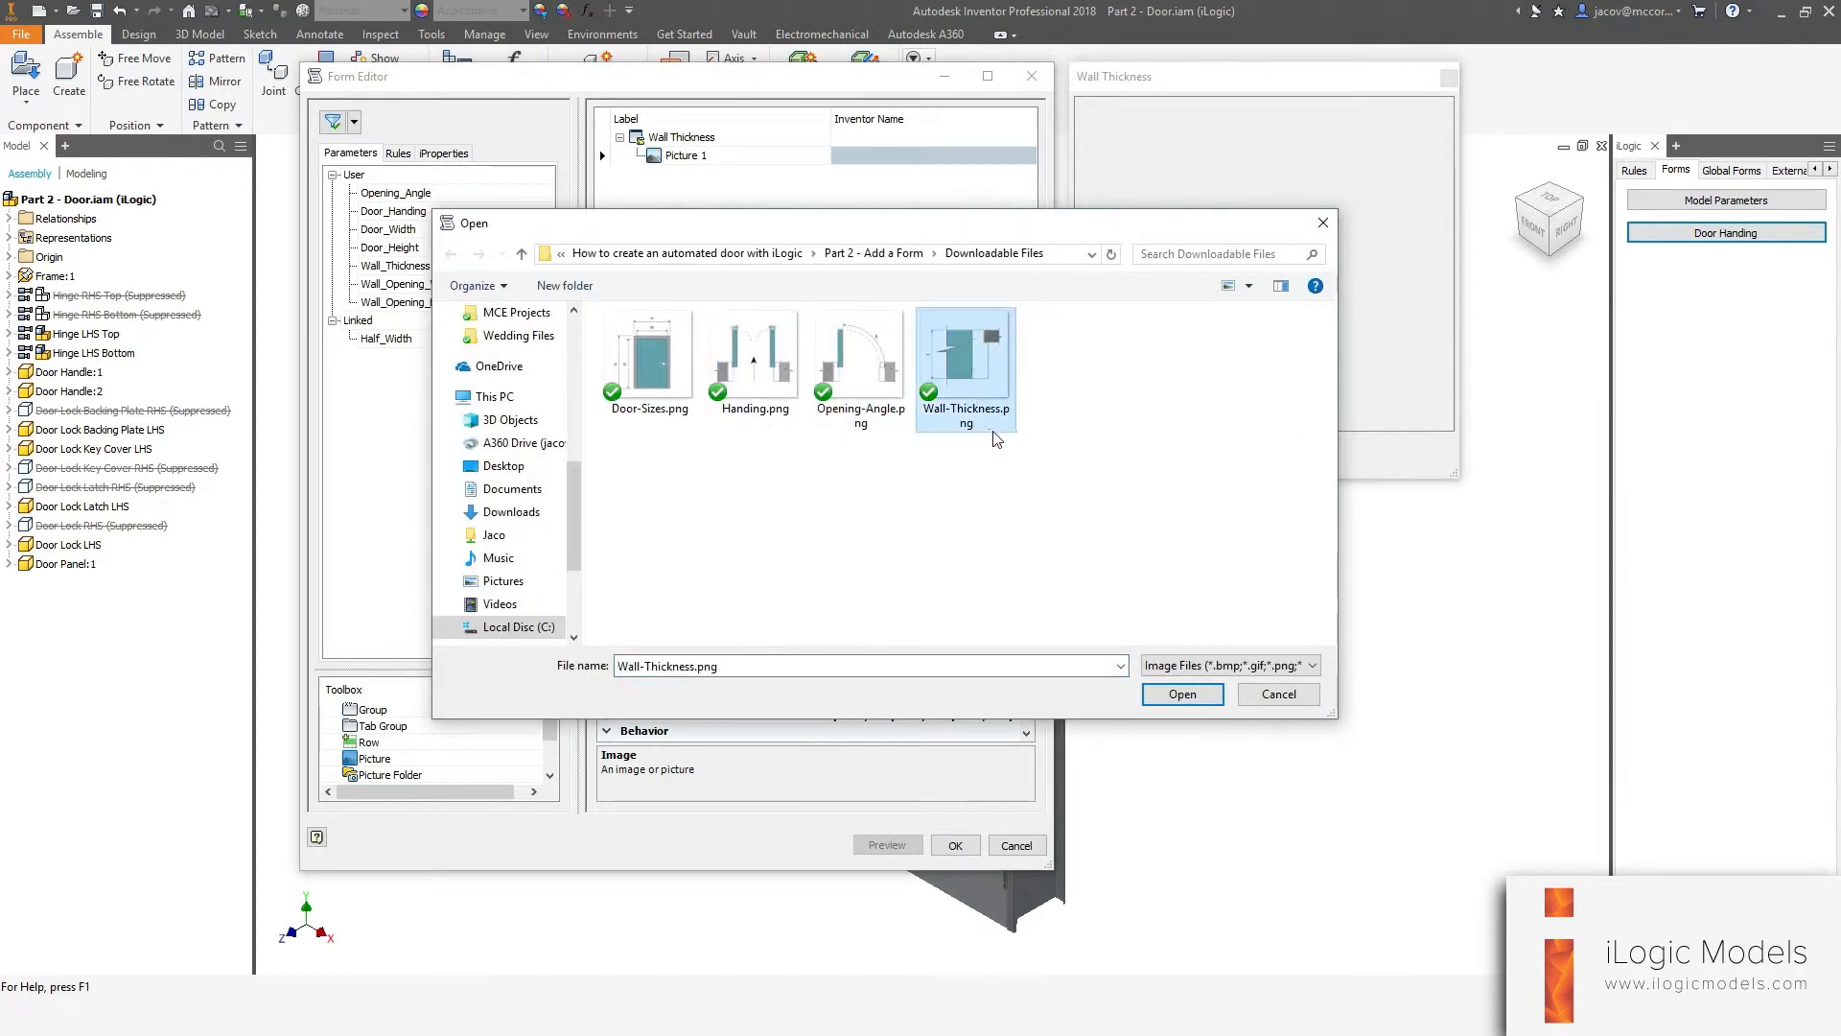
left_click(1165, 693)
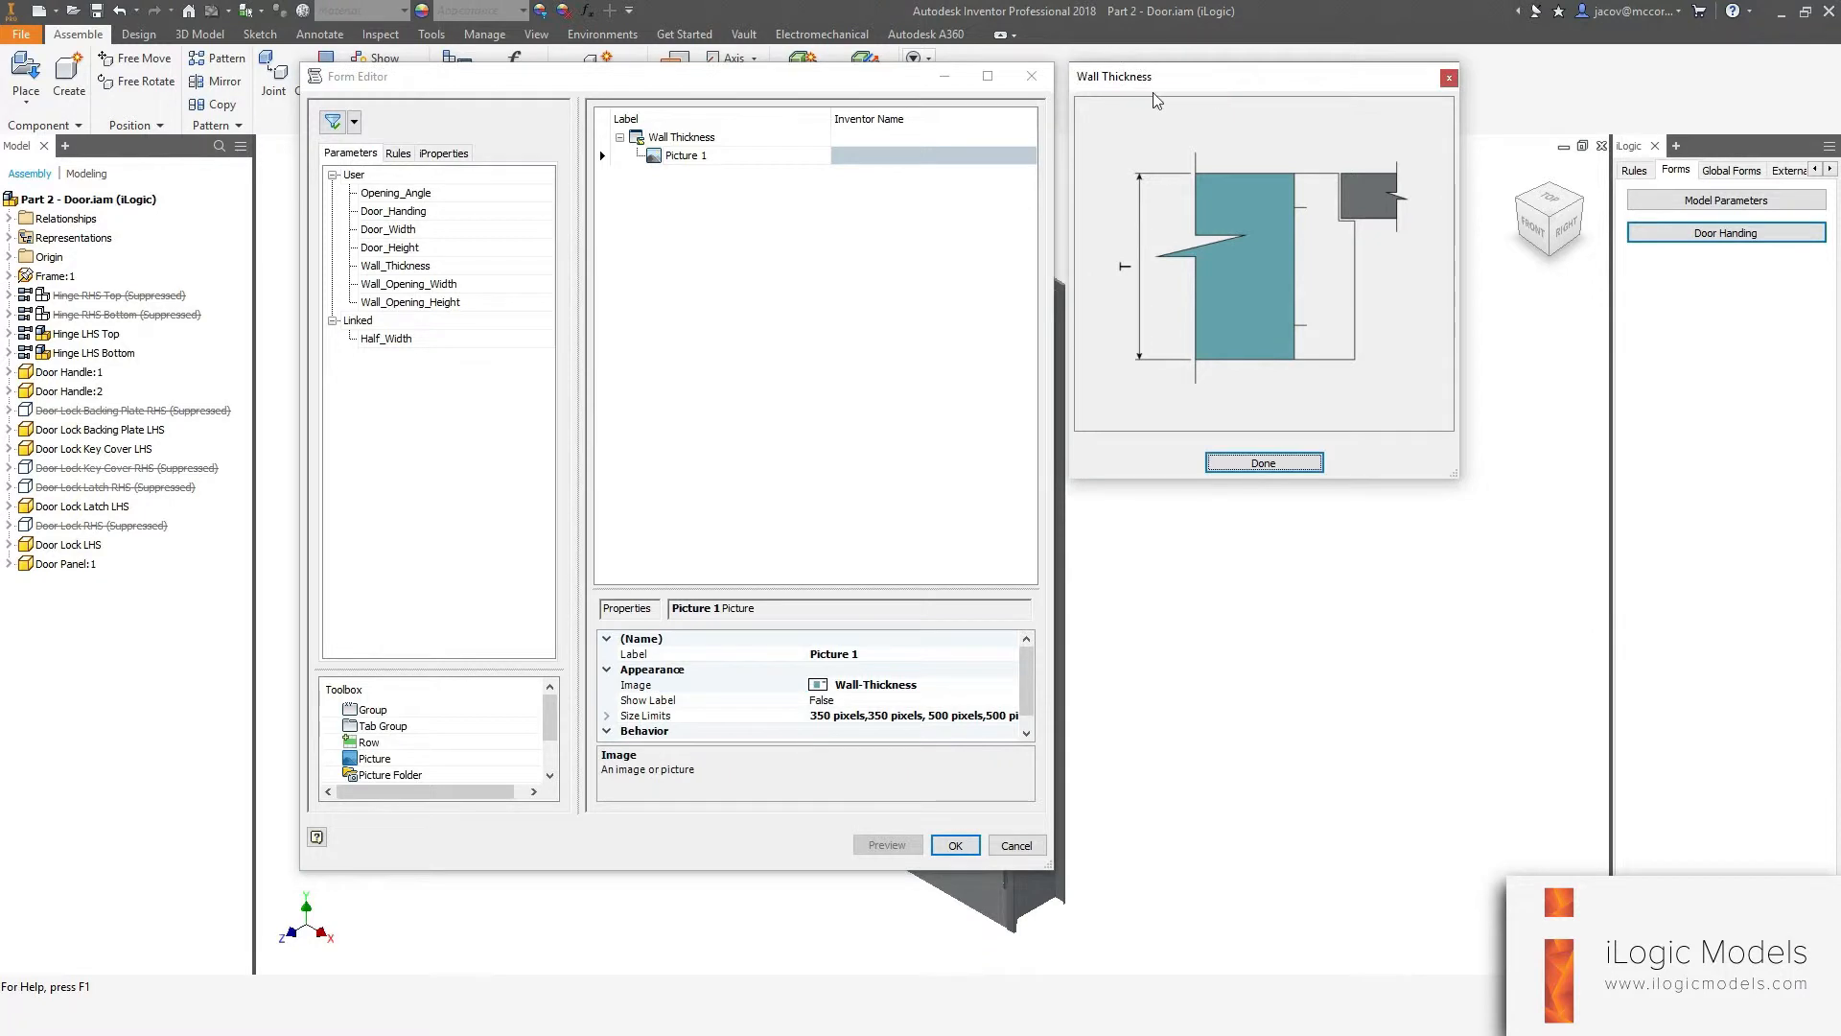
Add the Wall_Thickness parameter to the form and relabel it Wall Thickness (T).
left_click(817, 484)
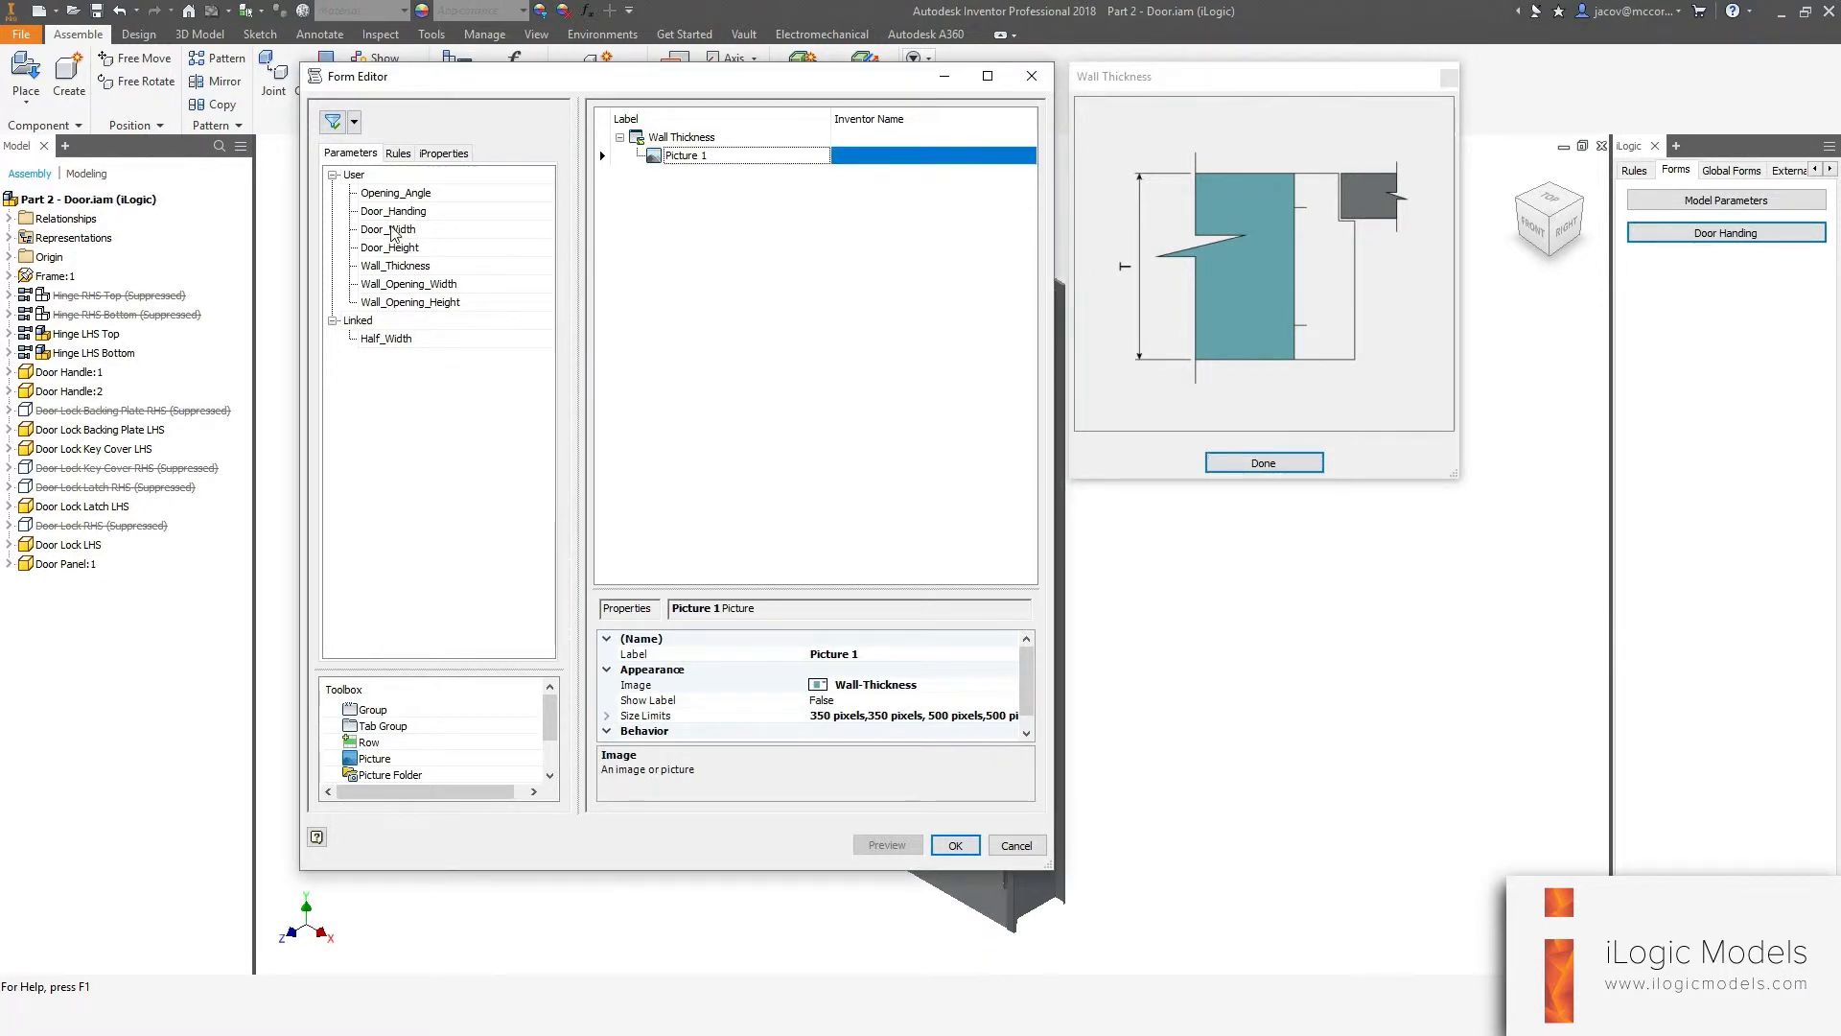
left_click_drag(400, 265, 672, 172)
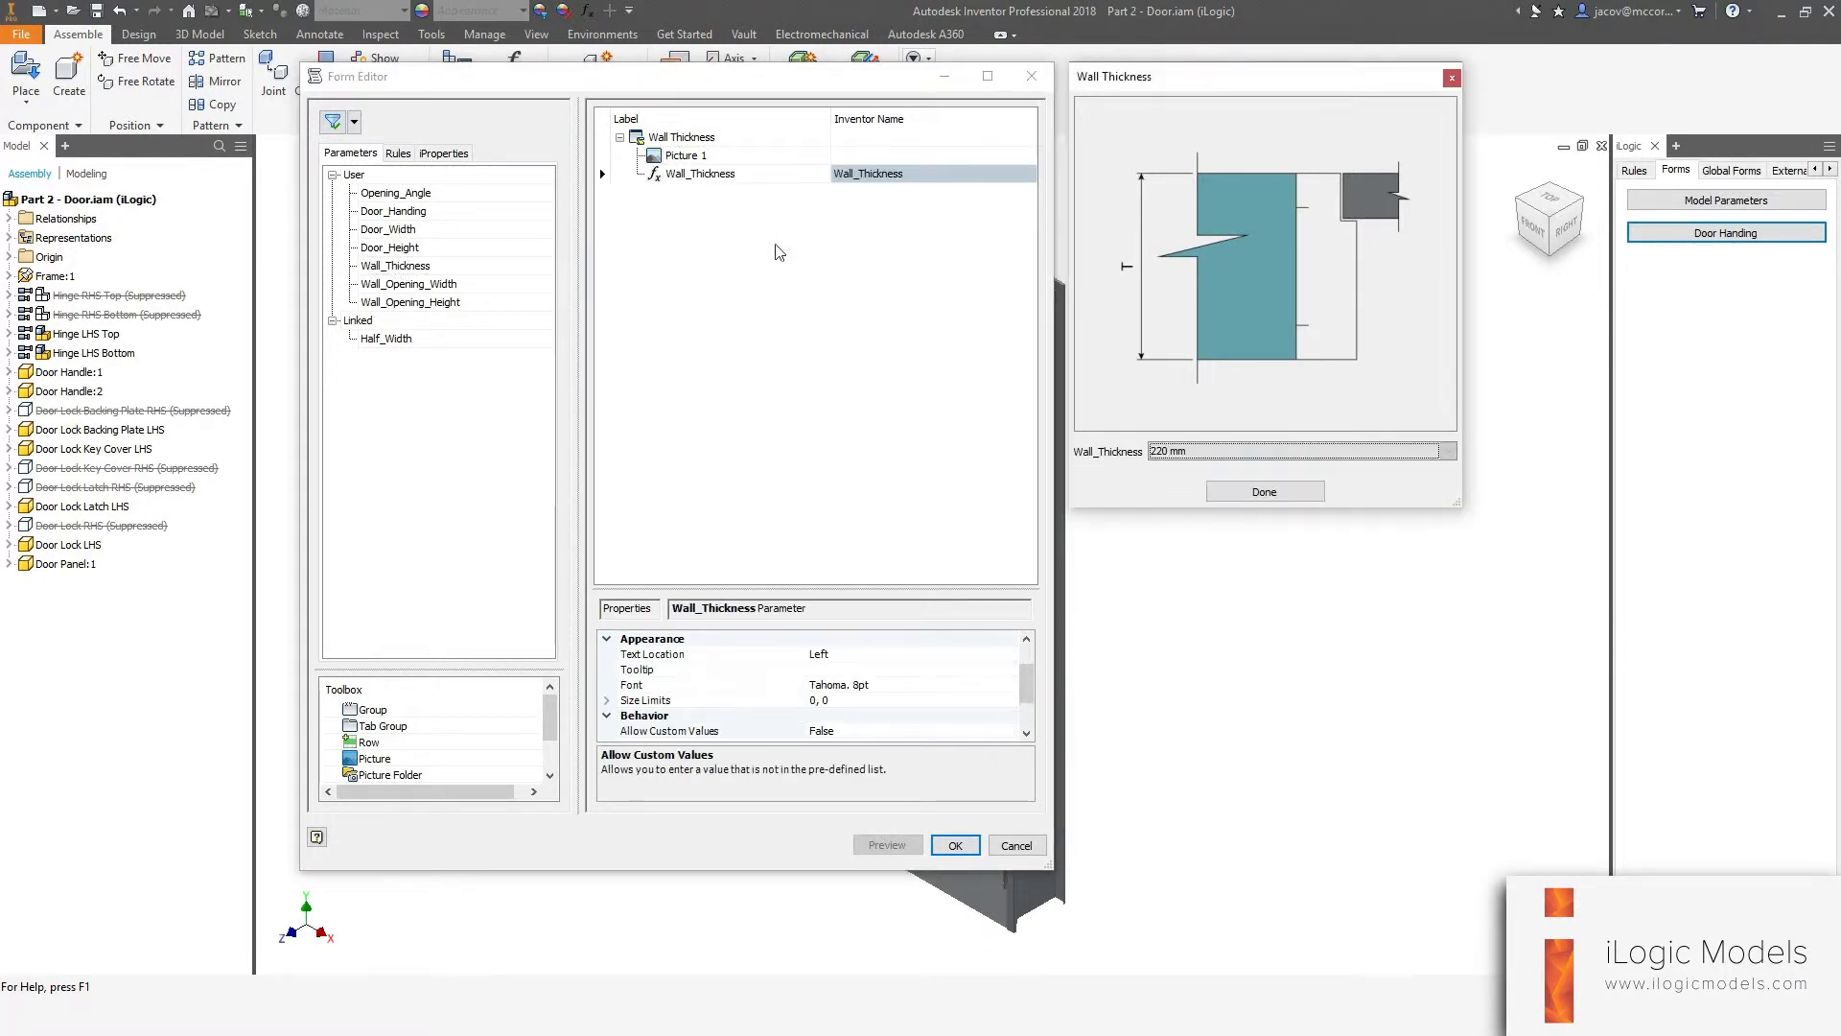
left_click(690, 175)
key("BackSpace")
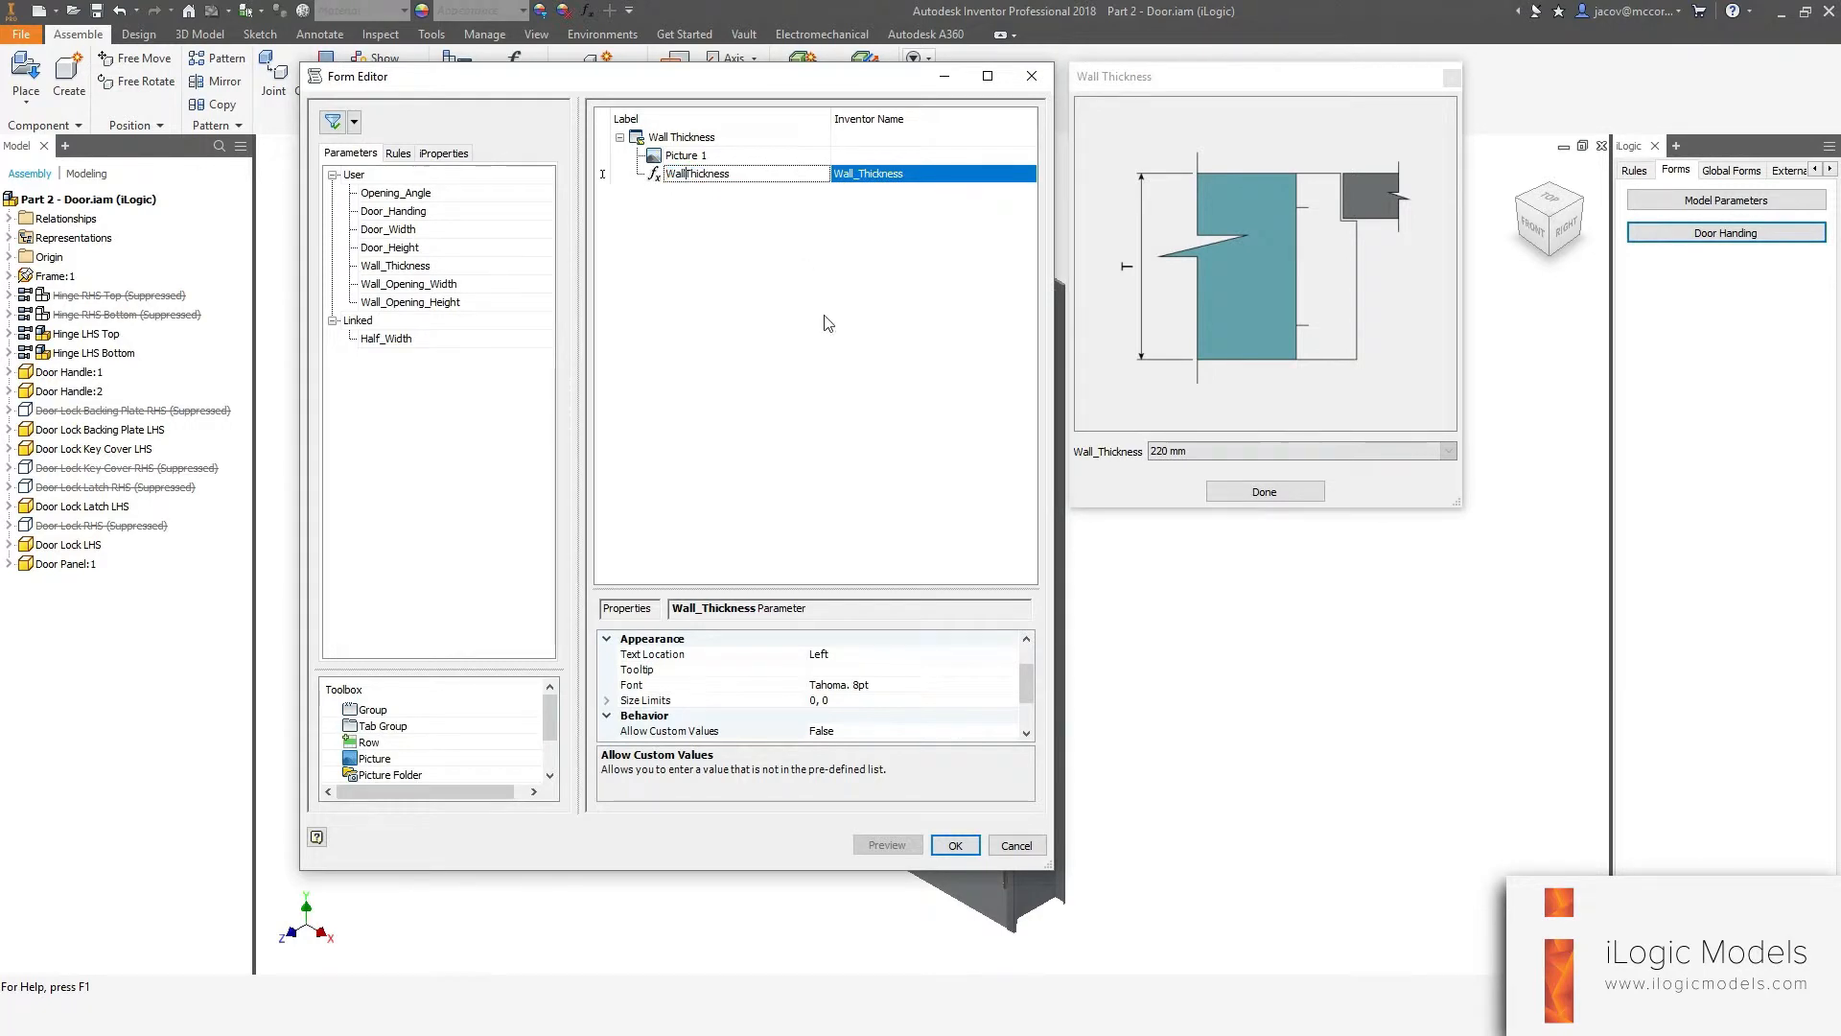
key("Return")
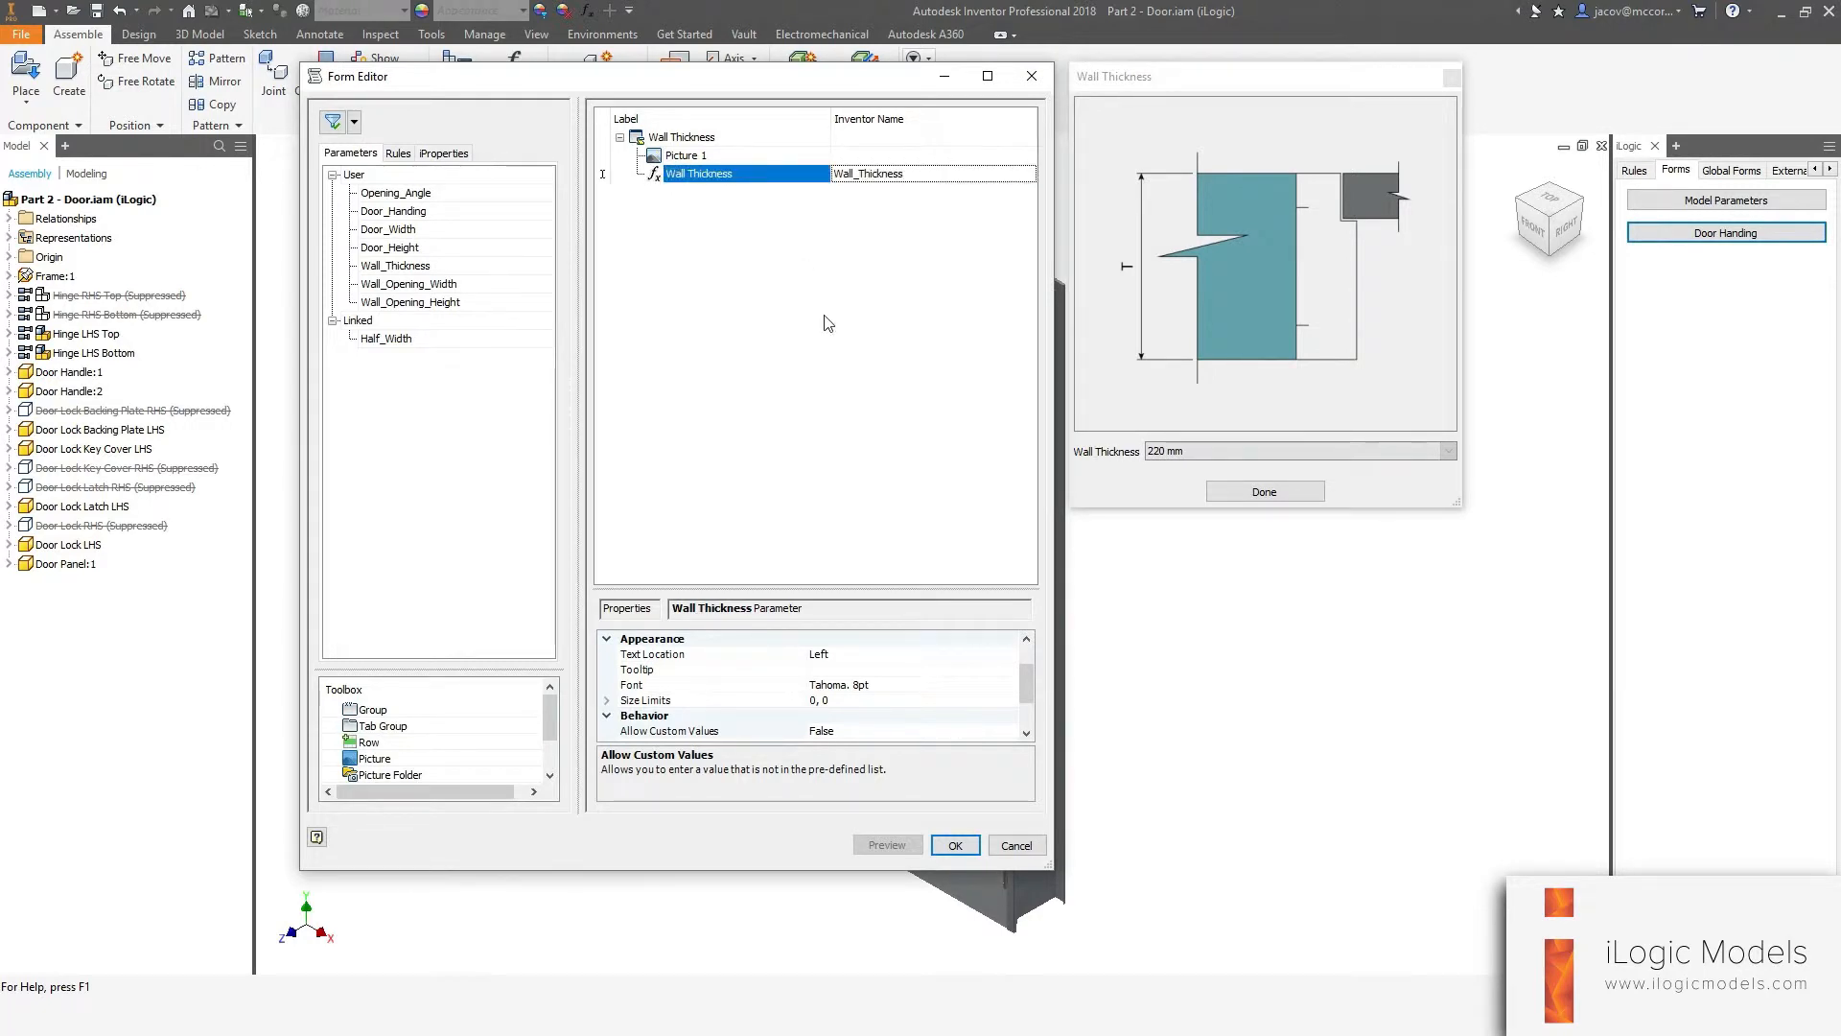
left_click(749, 174)
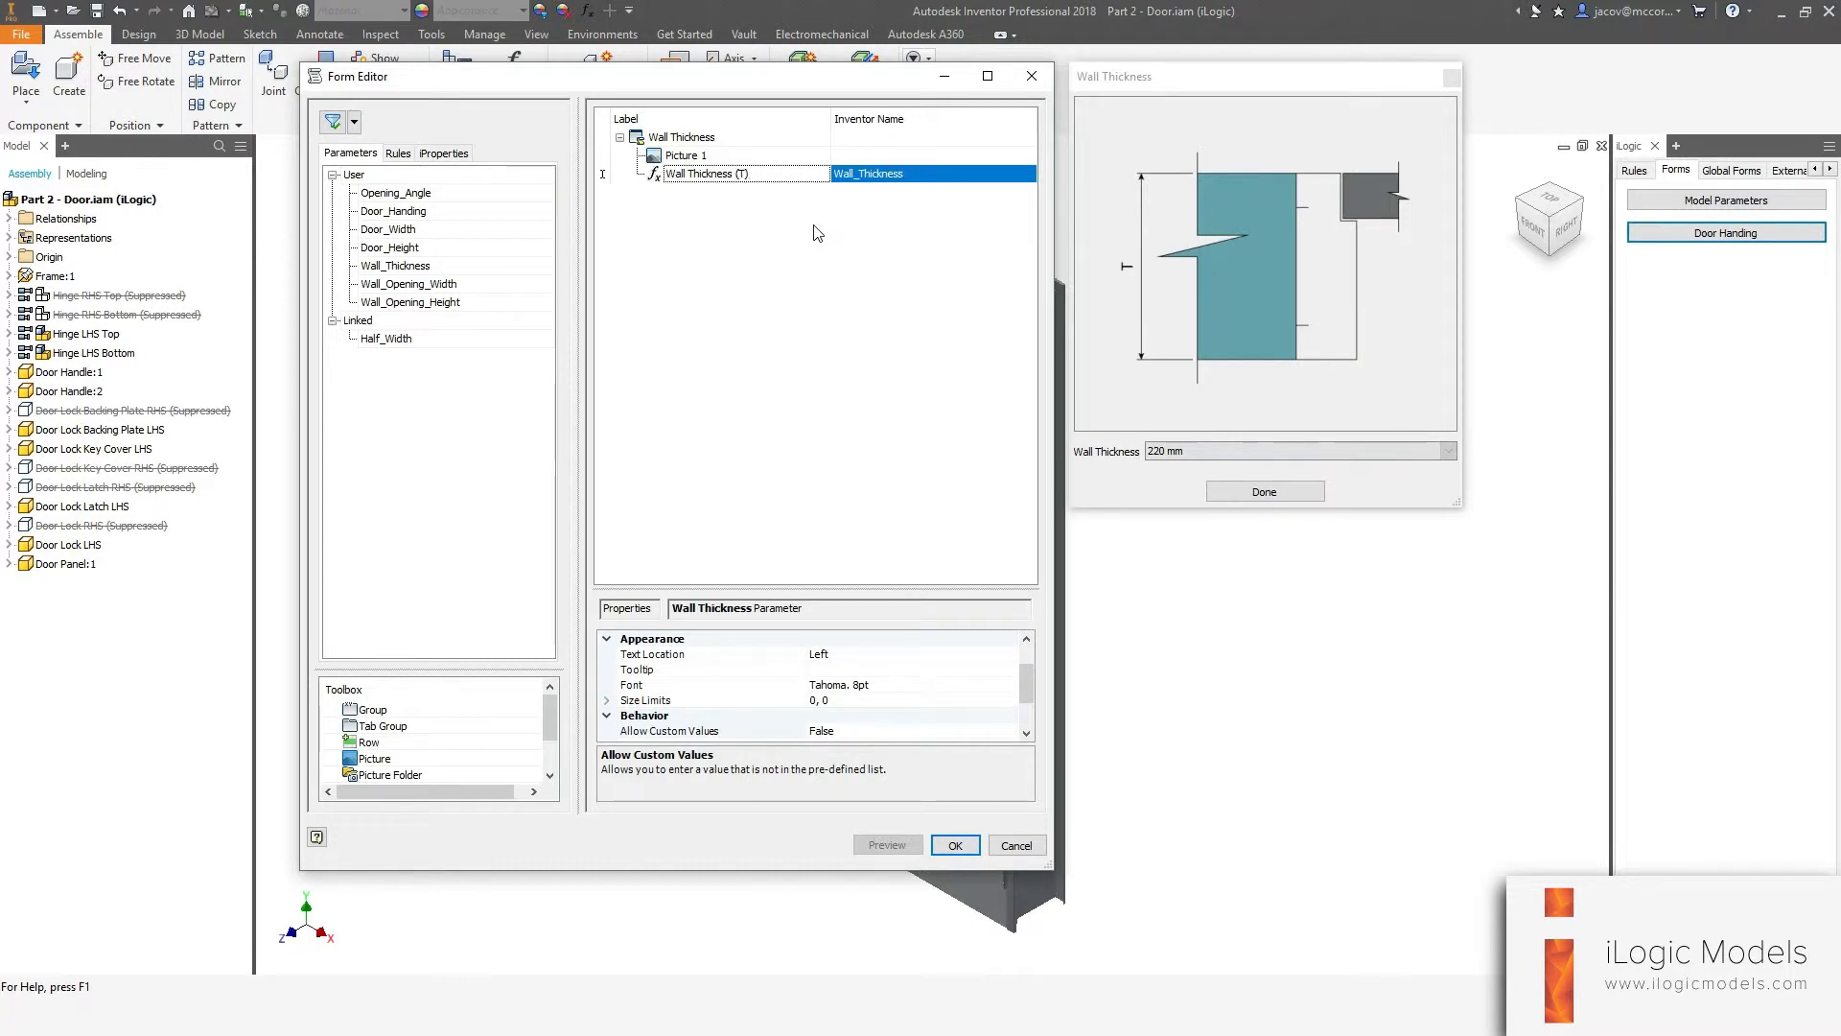
key("Return")
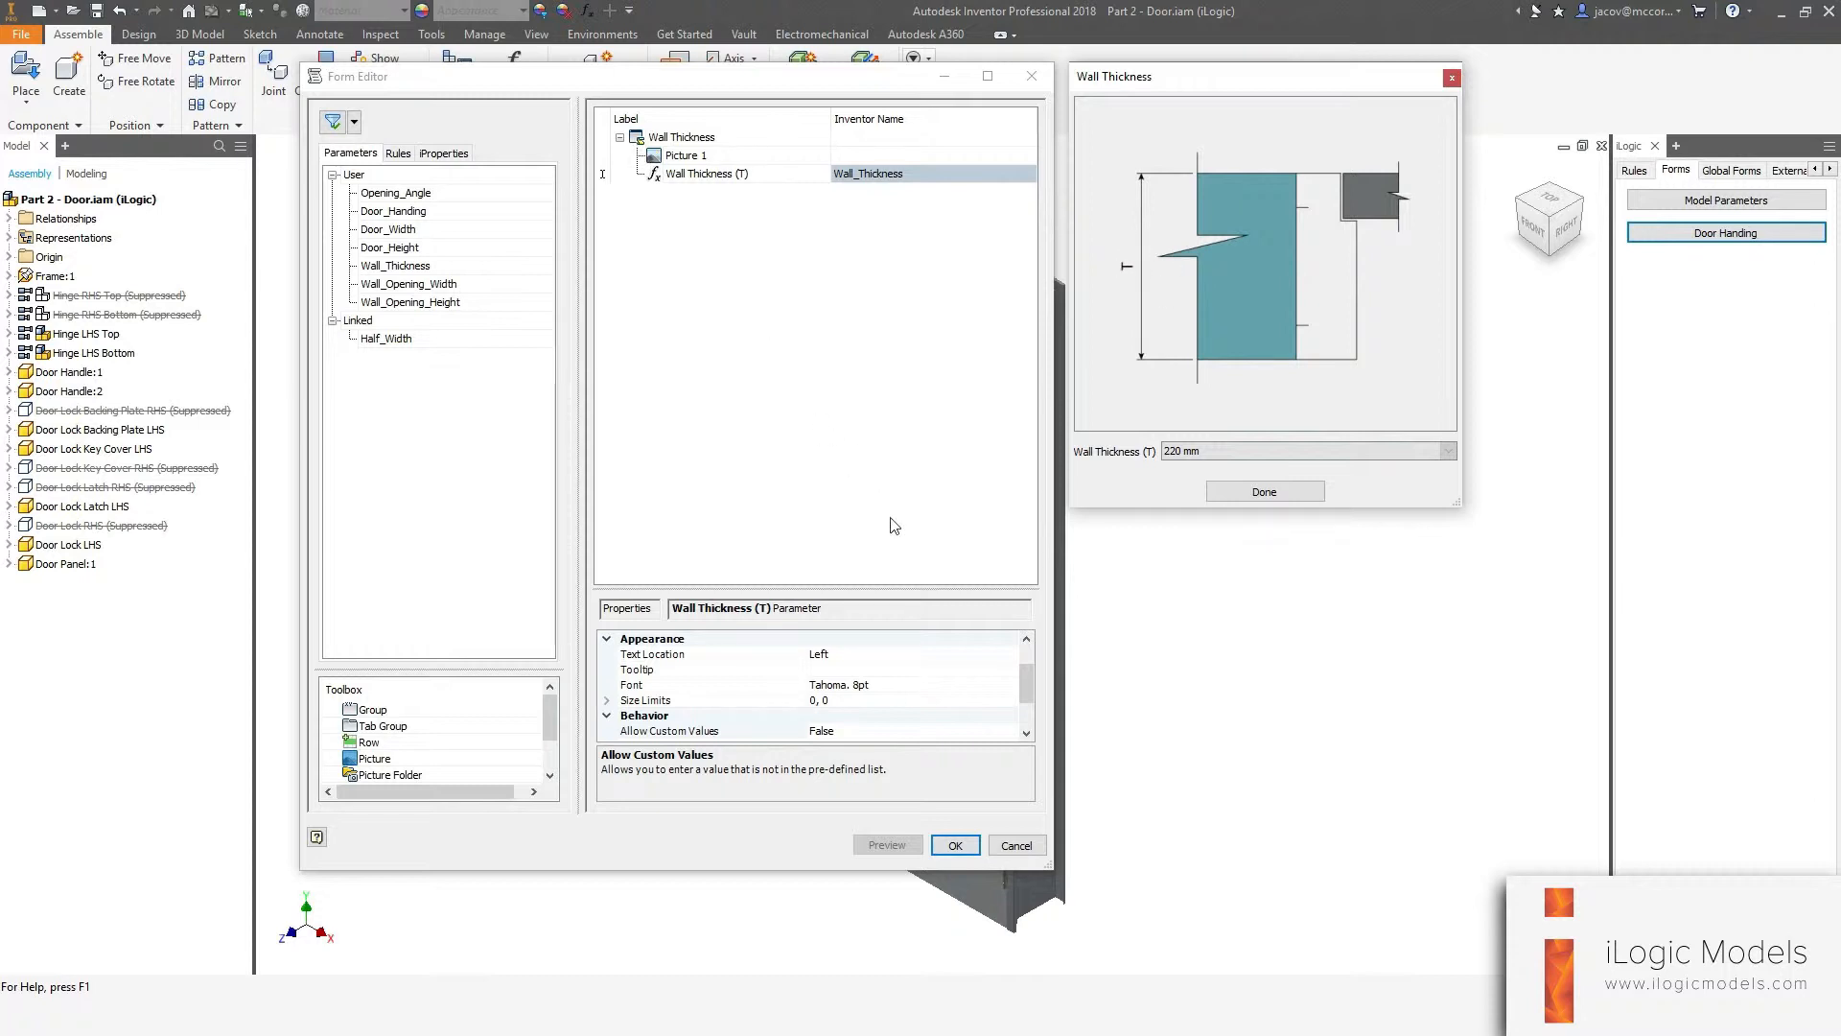
Save the Wall Thickness form and delete the 100 mm and 222 mm values from the Wall_Thickness parameter's multi-value list.
left_click(955, 843)
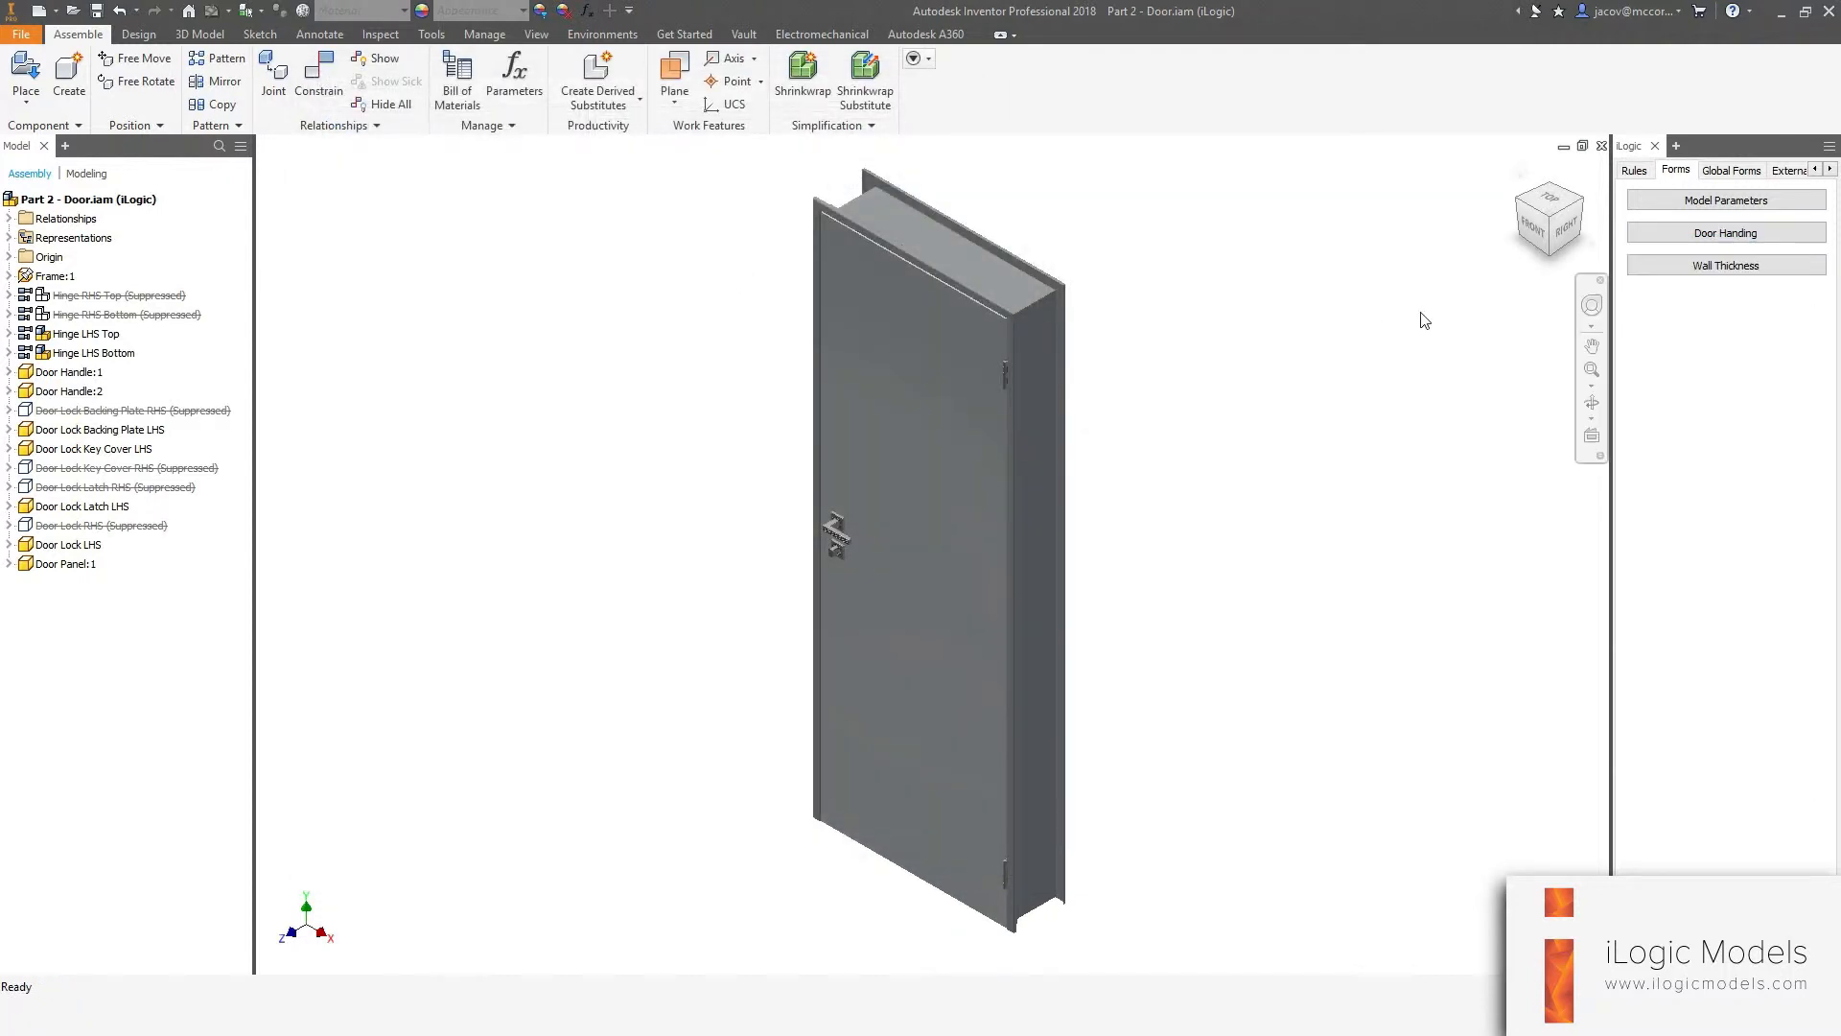
left_click(1645, 262)
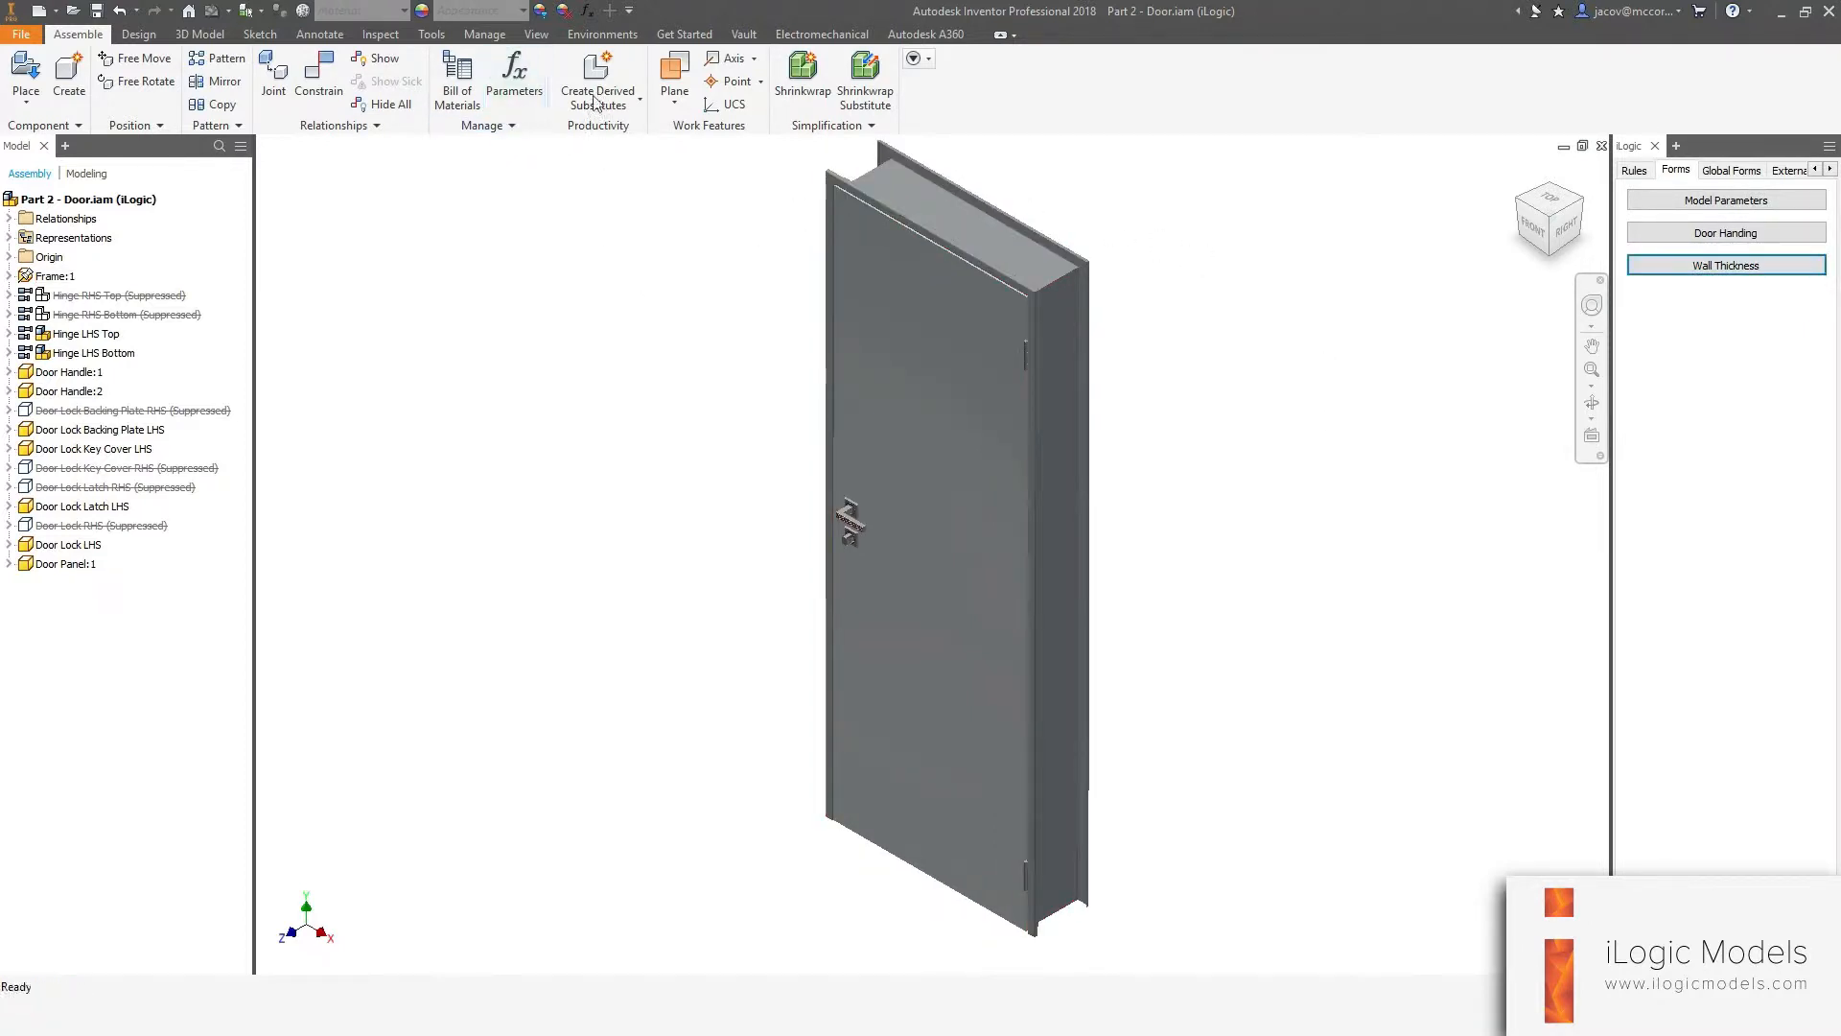
left_click(587, 10)
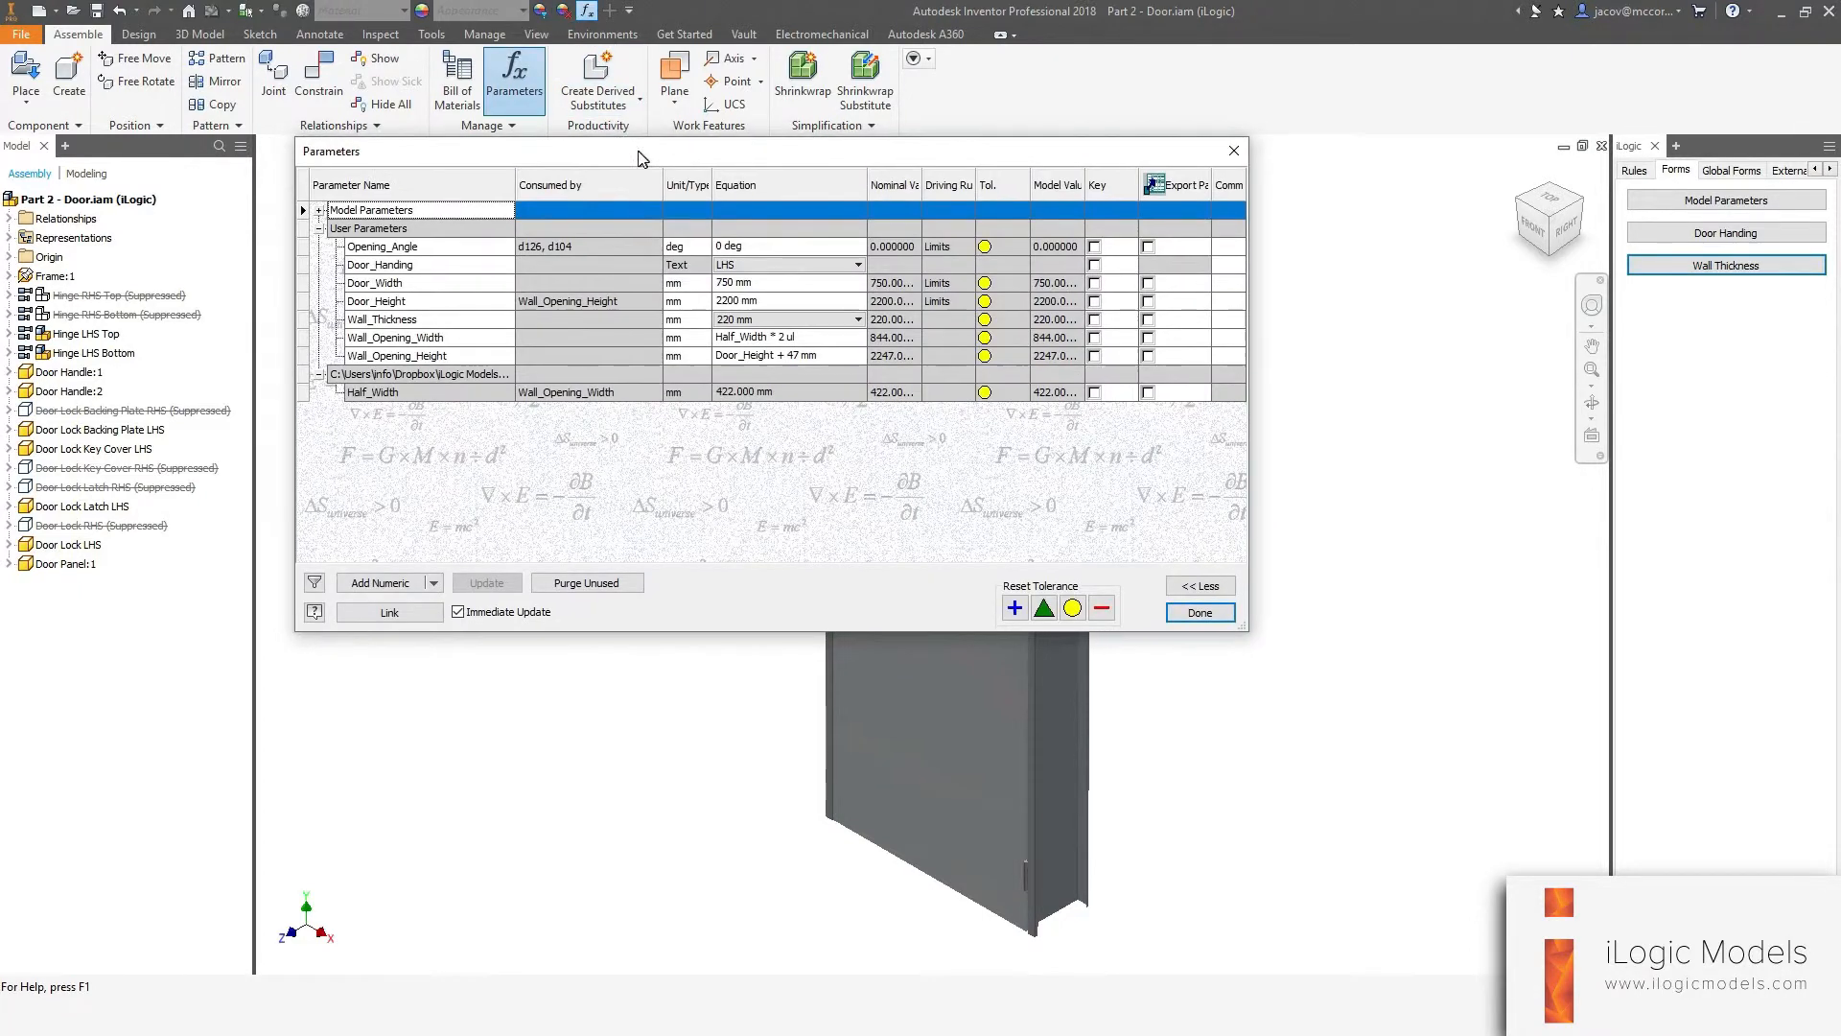
right_click(747, 324)
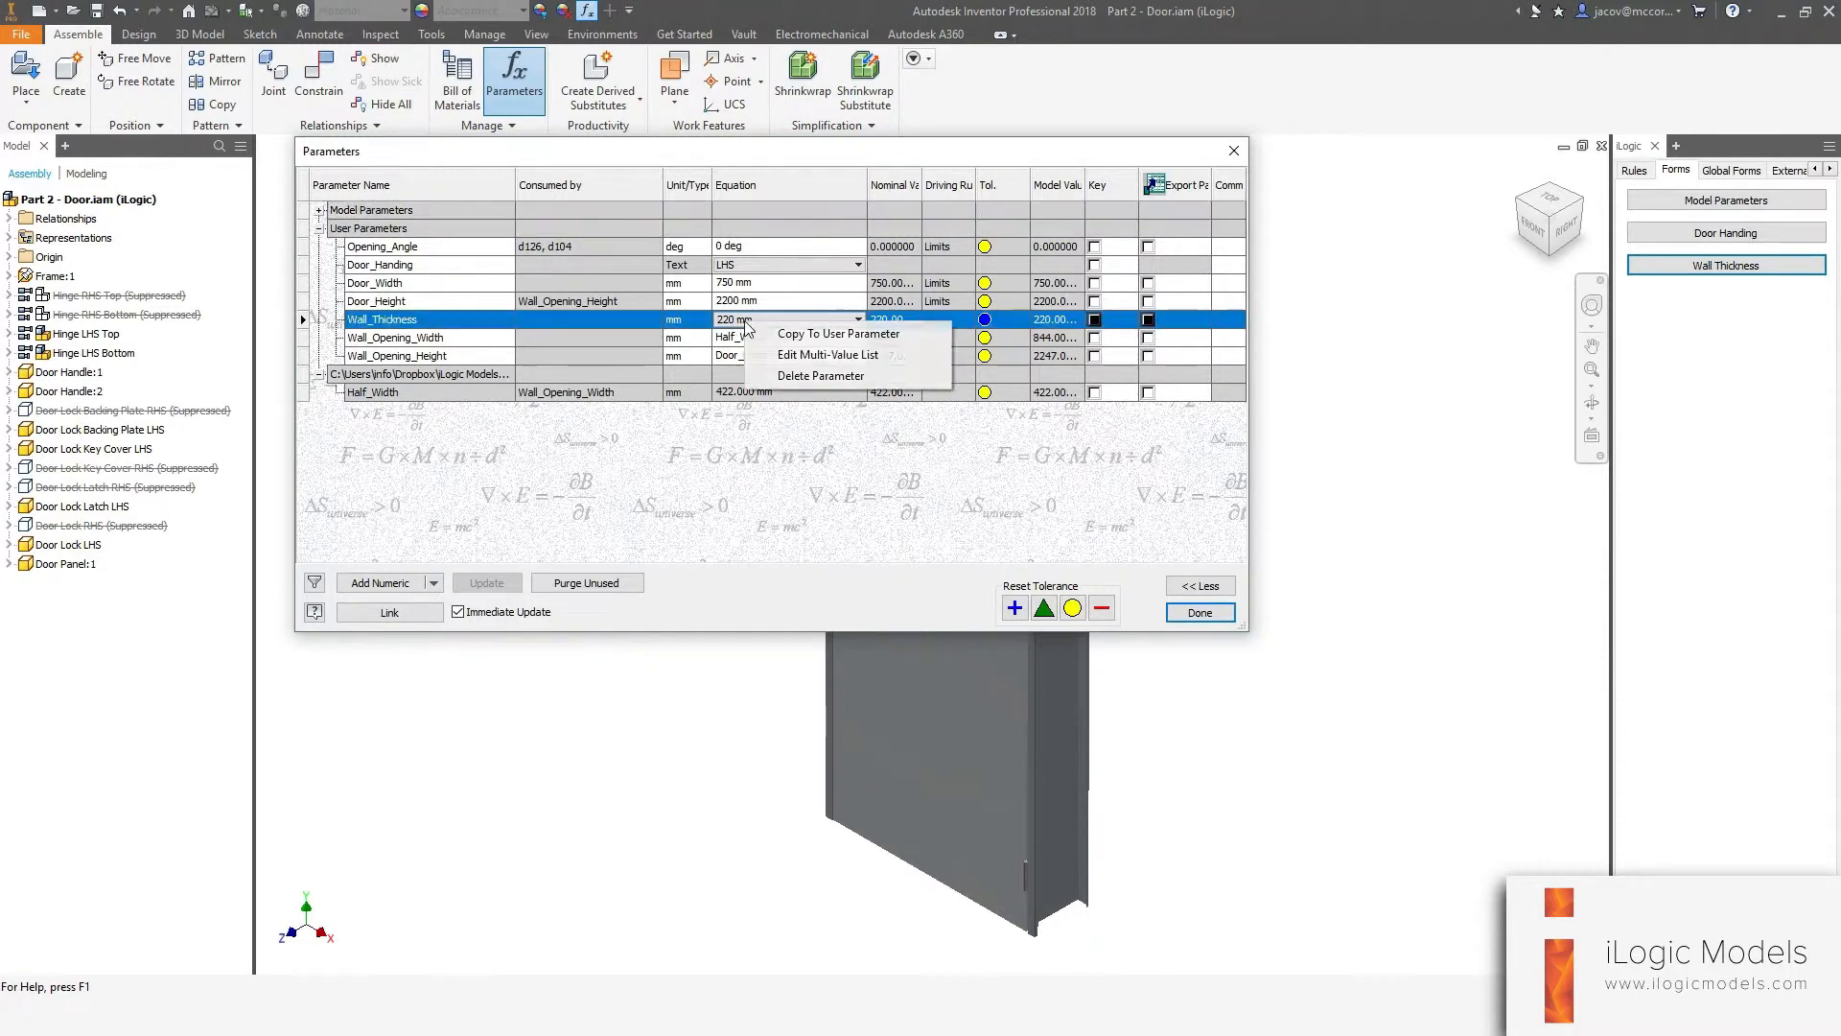
left_click(795, 354)
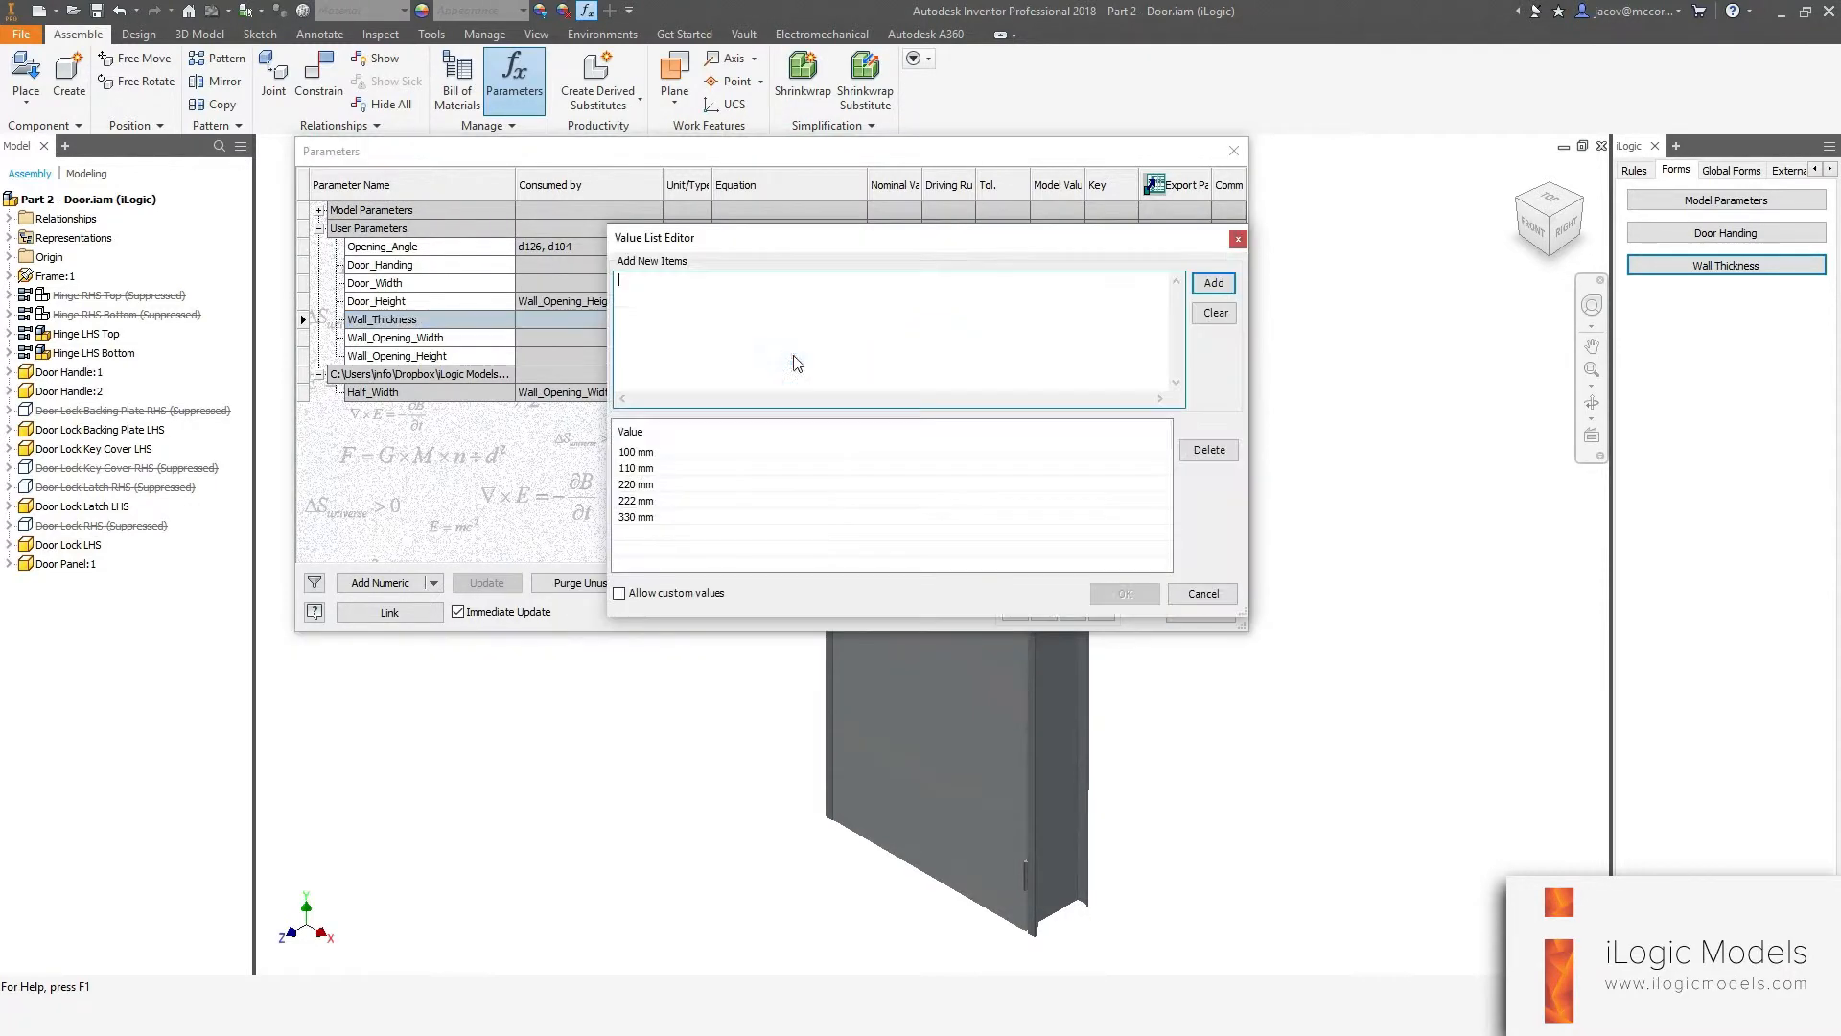
left_click(640, 453)
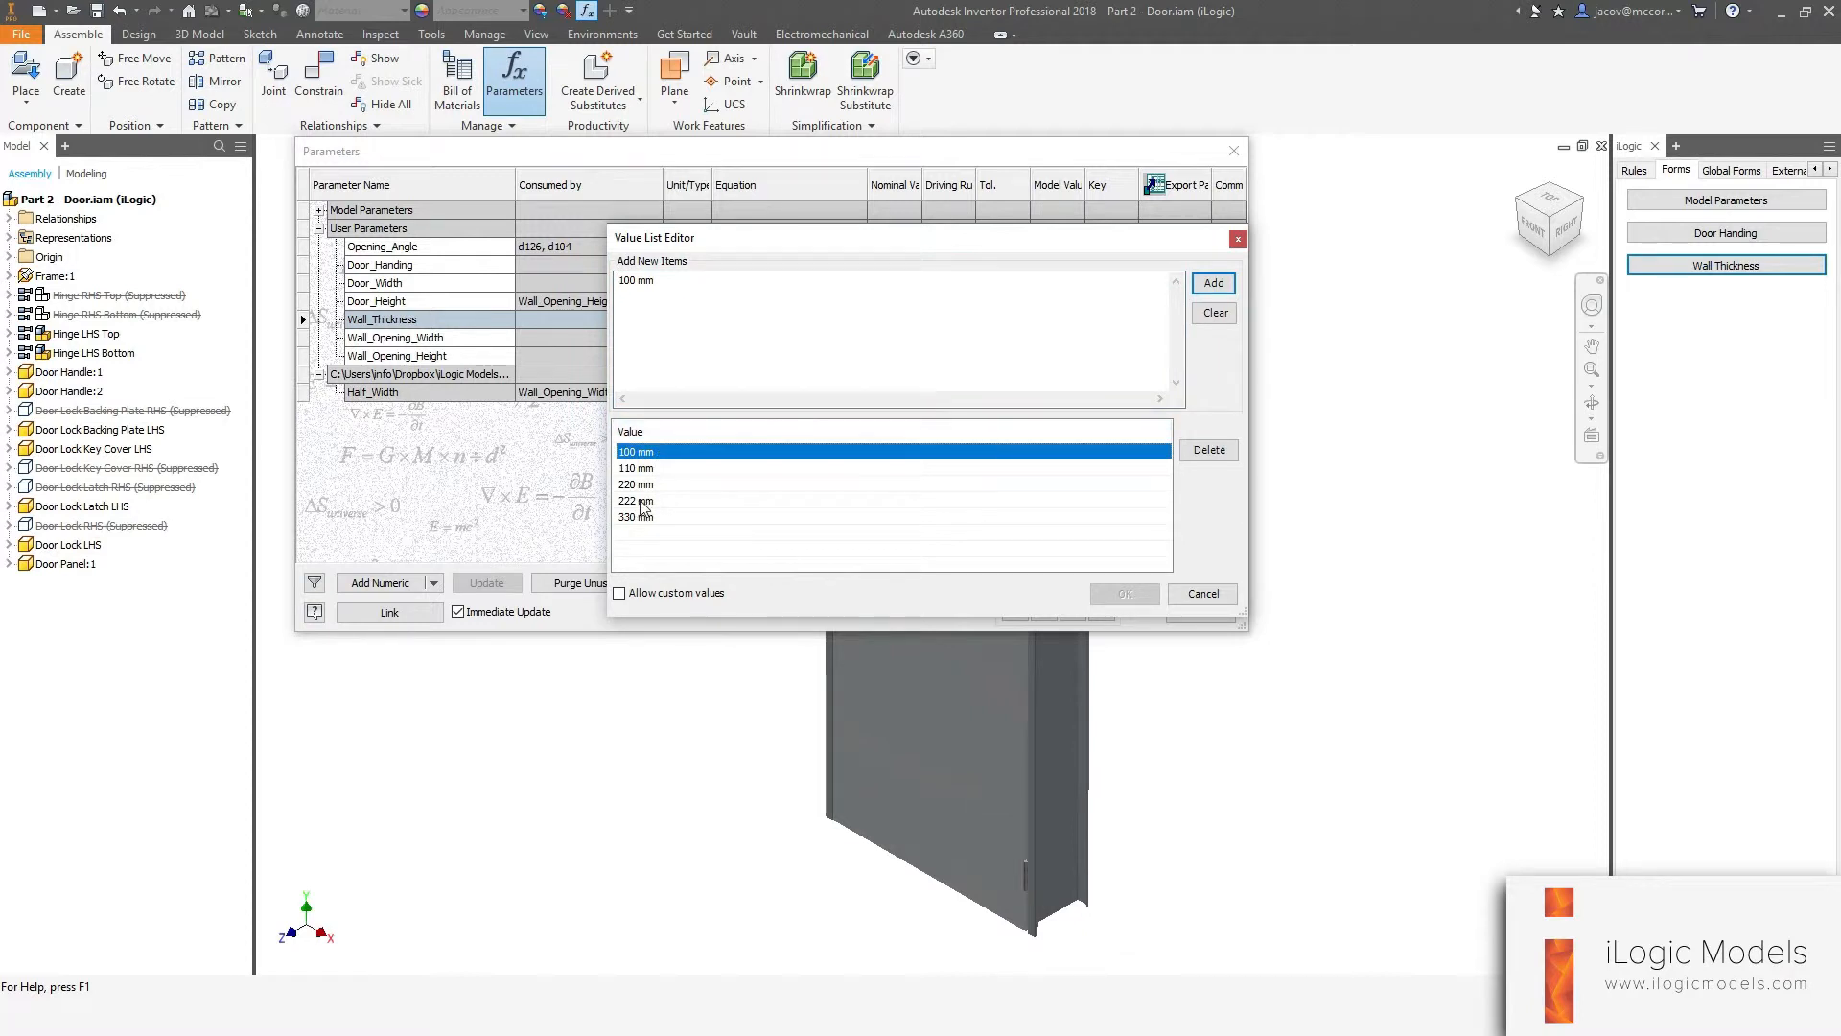
left_click(641, 500, "ctrl")
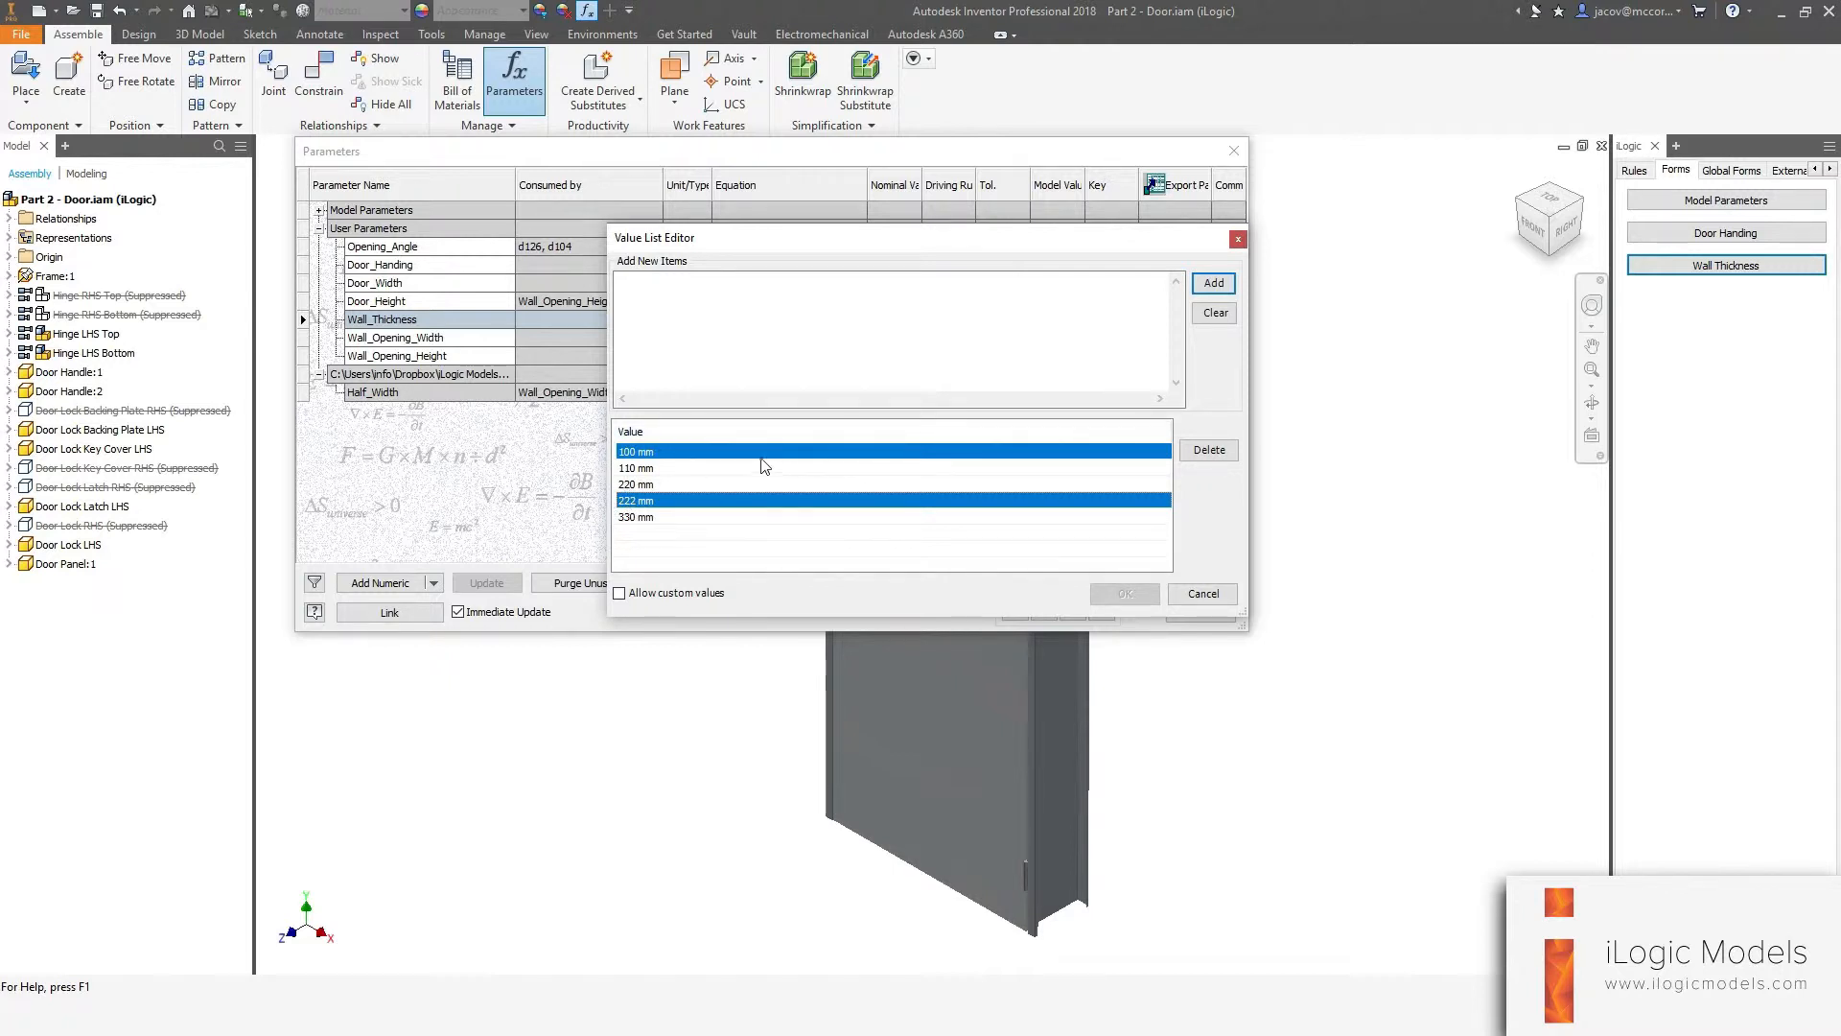
left_click(1209, 449)
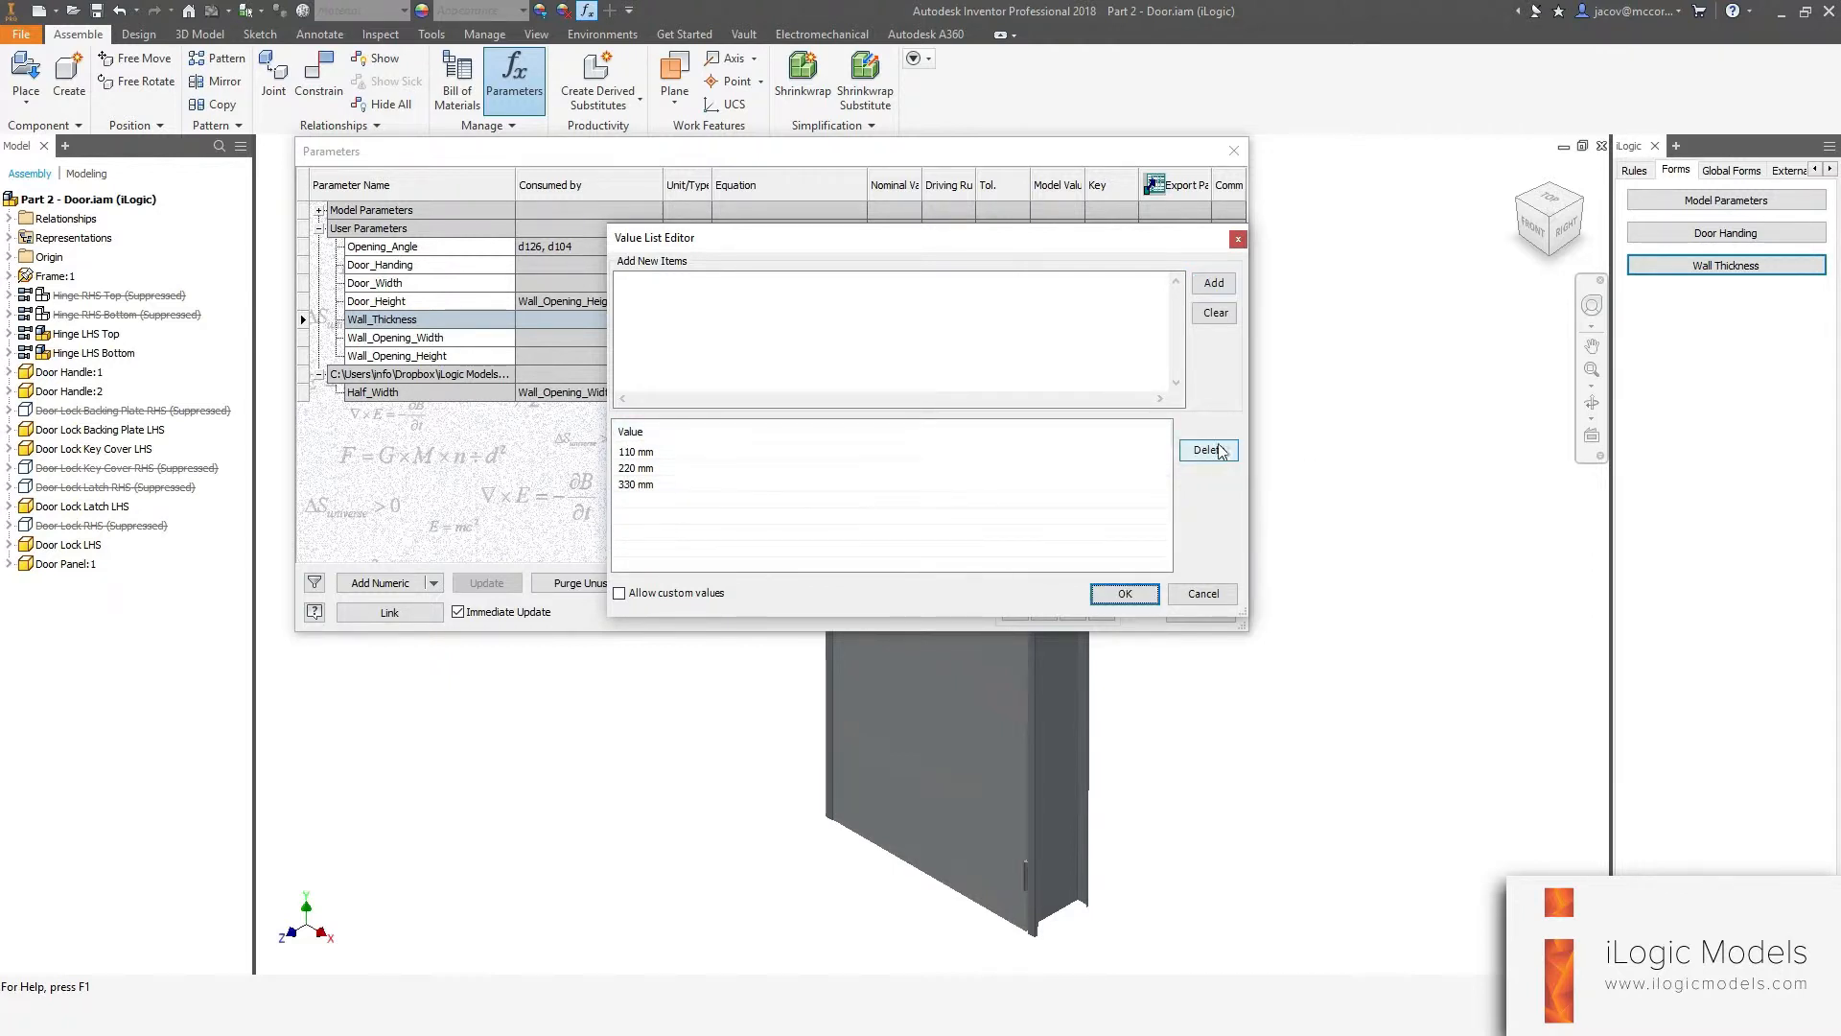
left_click(640, 459)
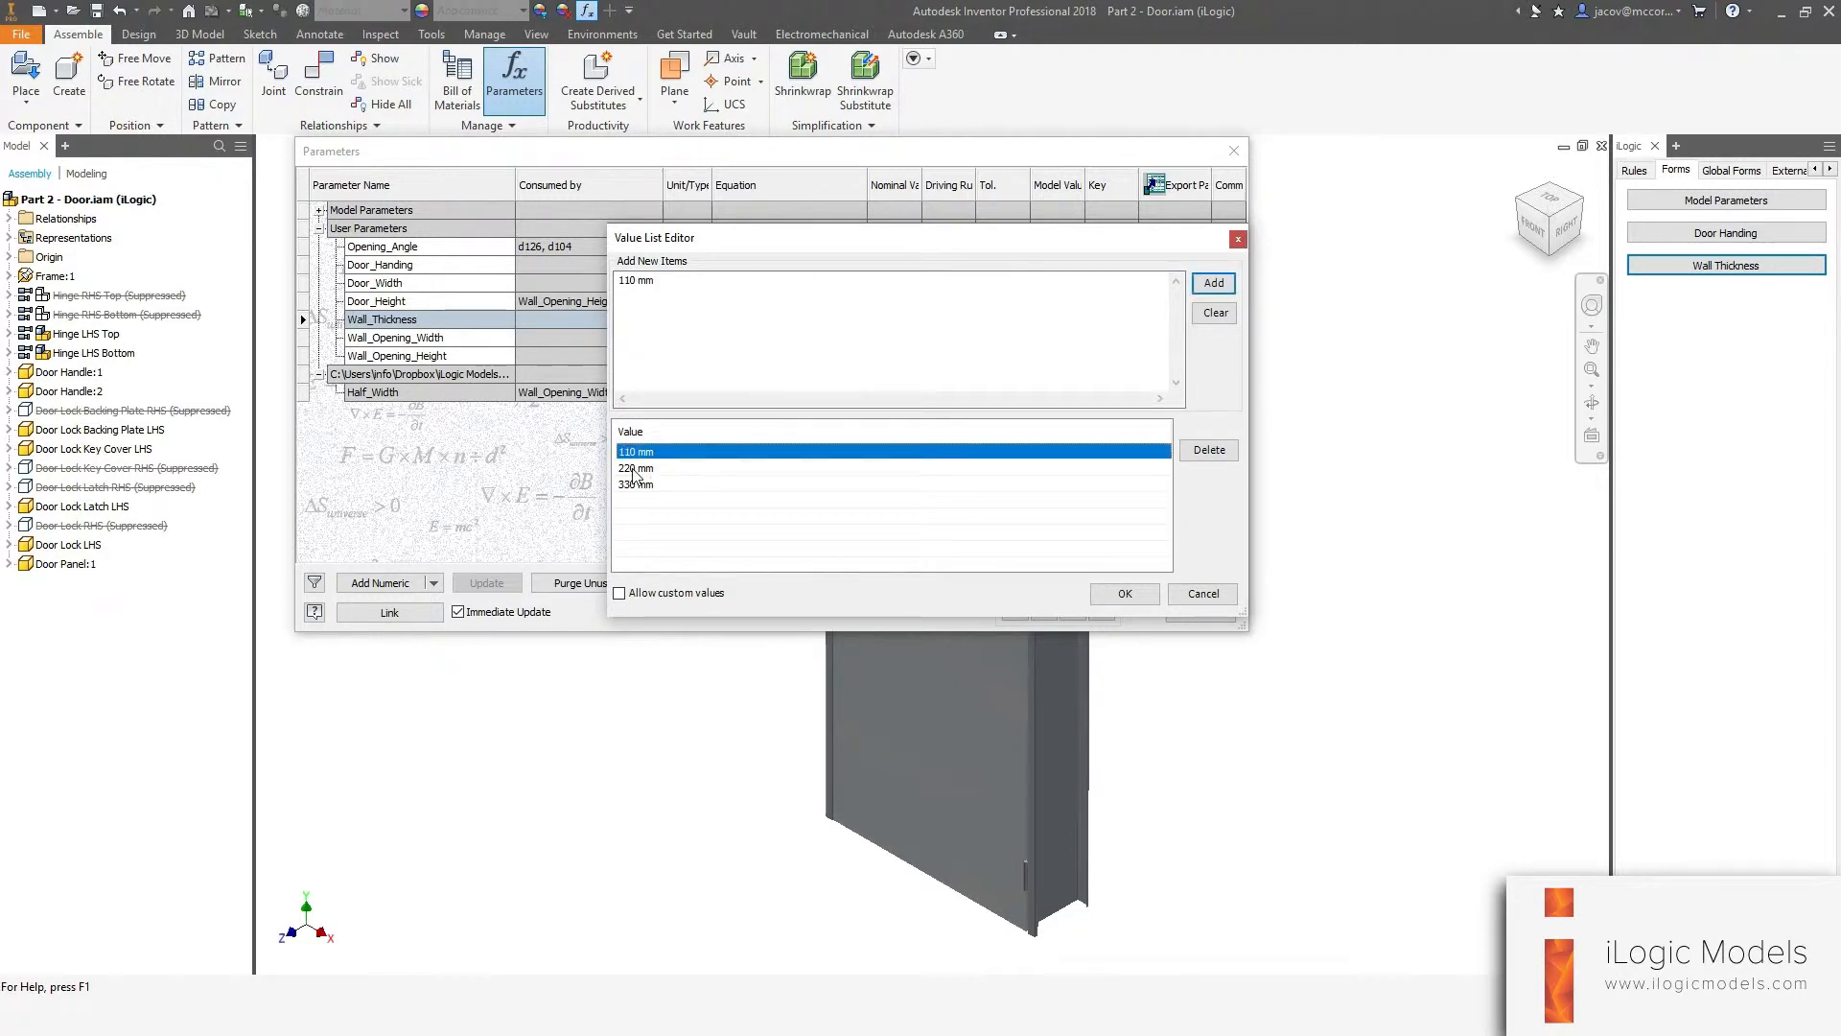
left_click(634, 469)
left_click(638, 485)
left_click(652, 539)
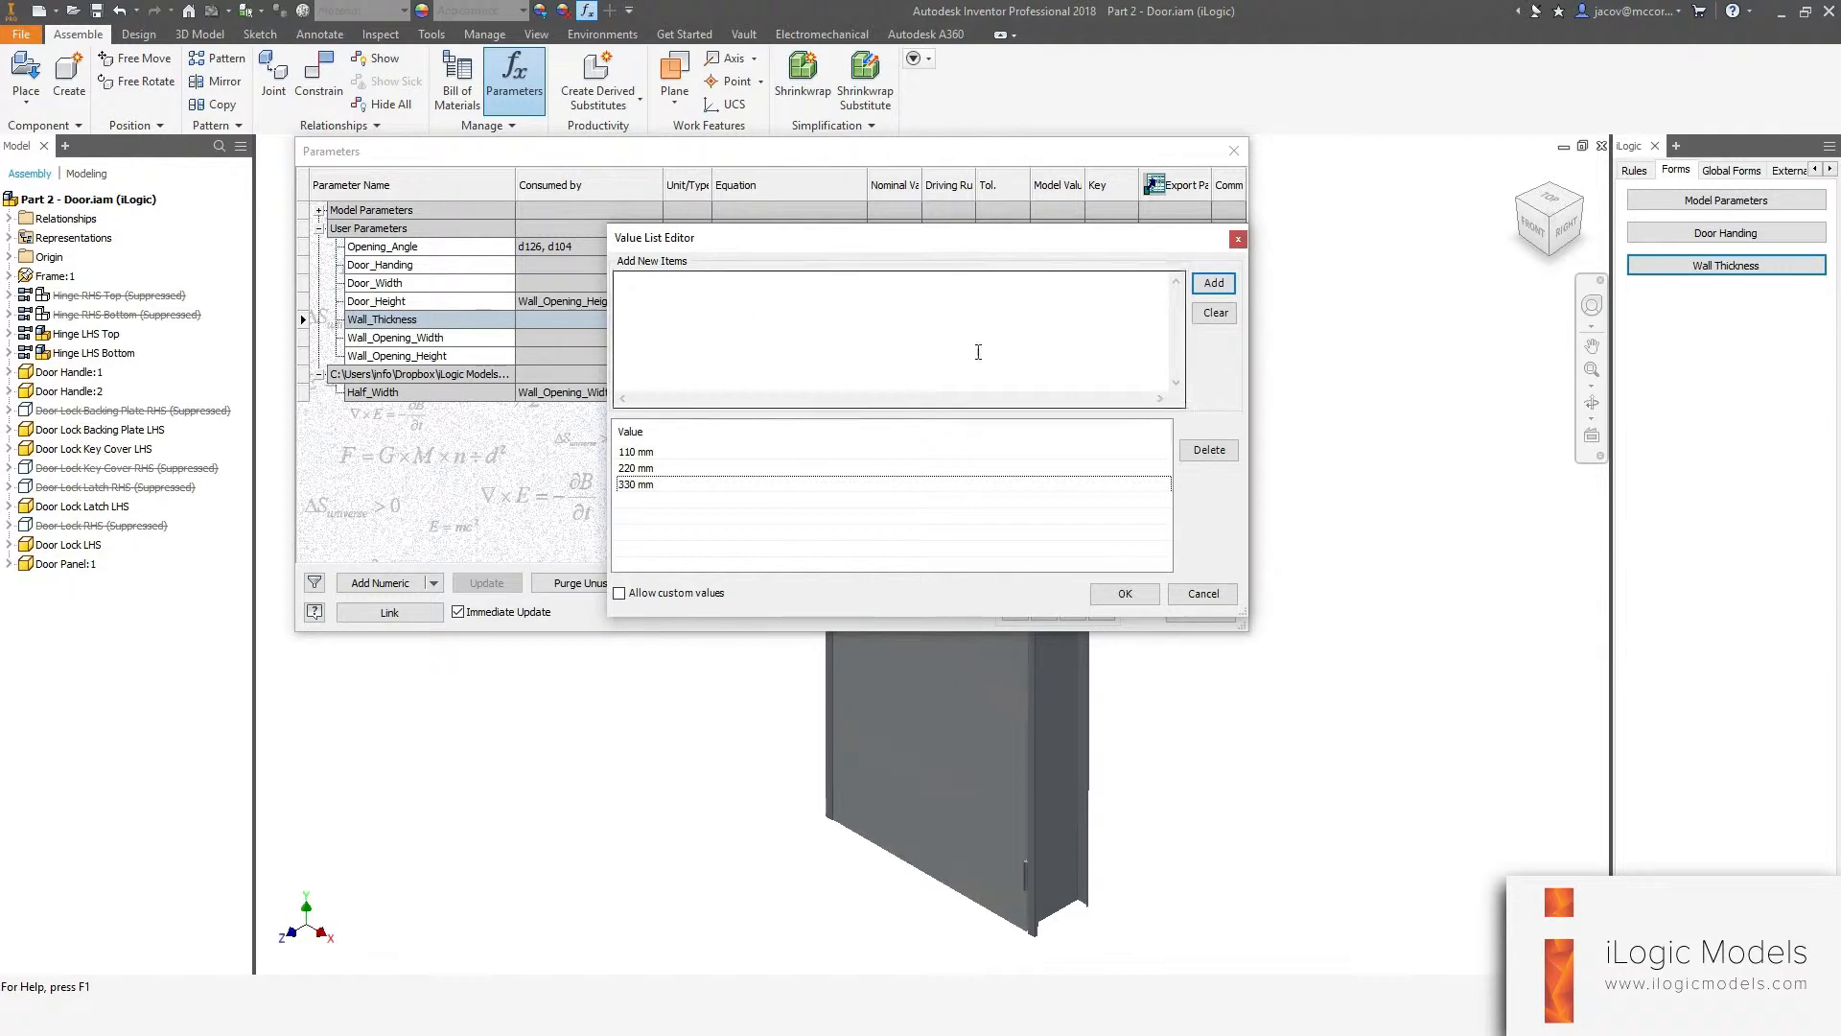
left_click(1123, 594)
Review the Wall_Thickness drop-down values in the parameters table and close the Parameters dialog.
left_click(752, 320)
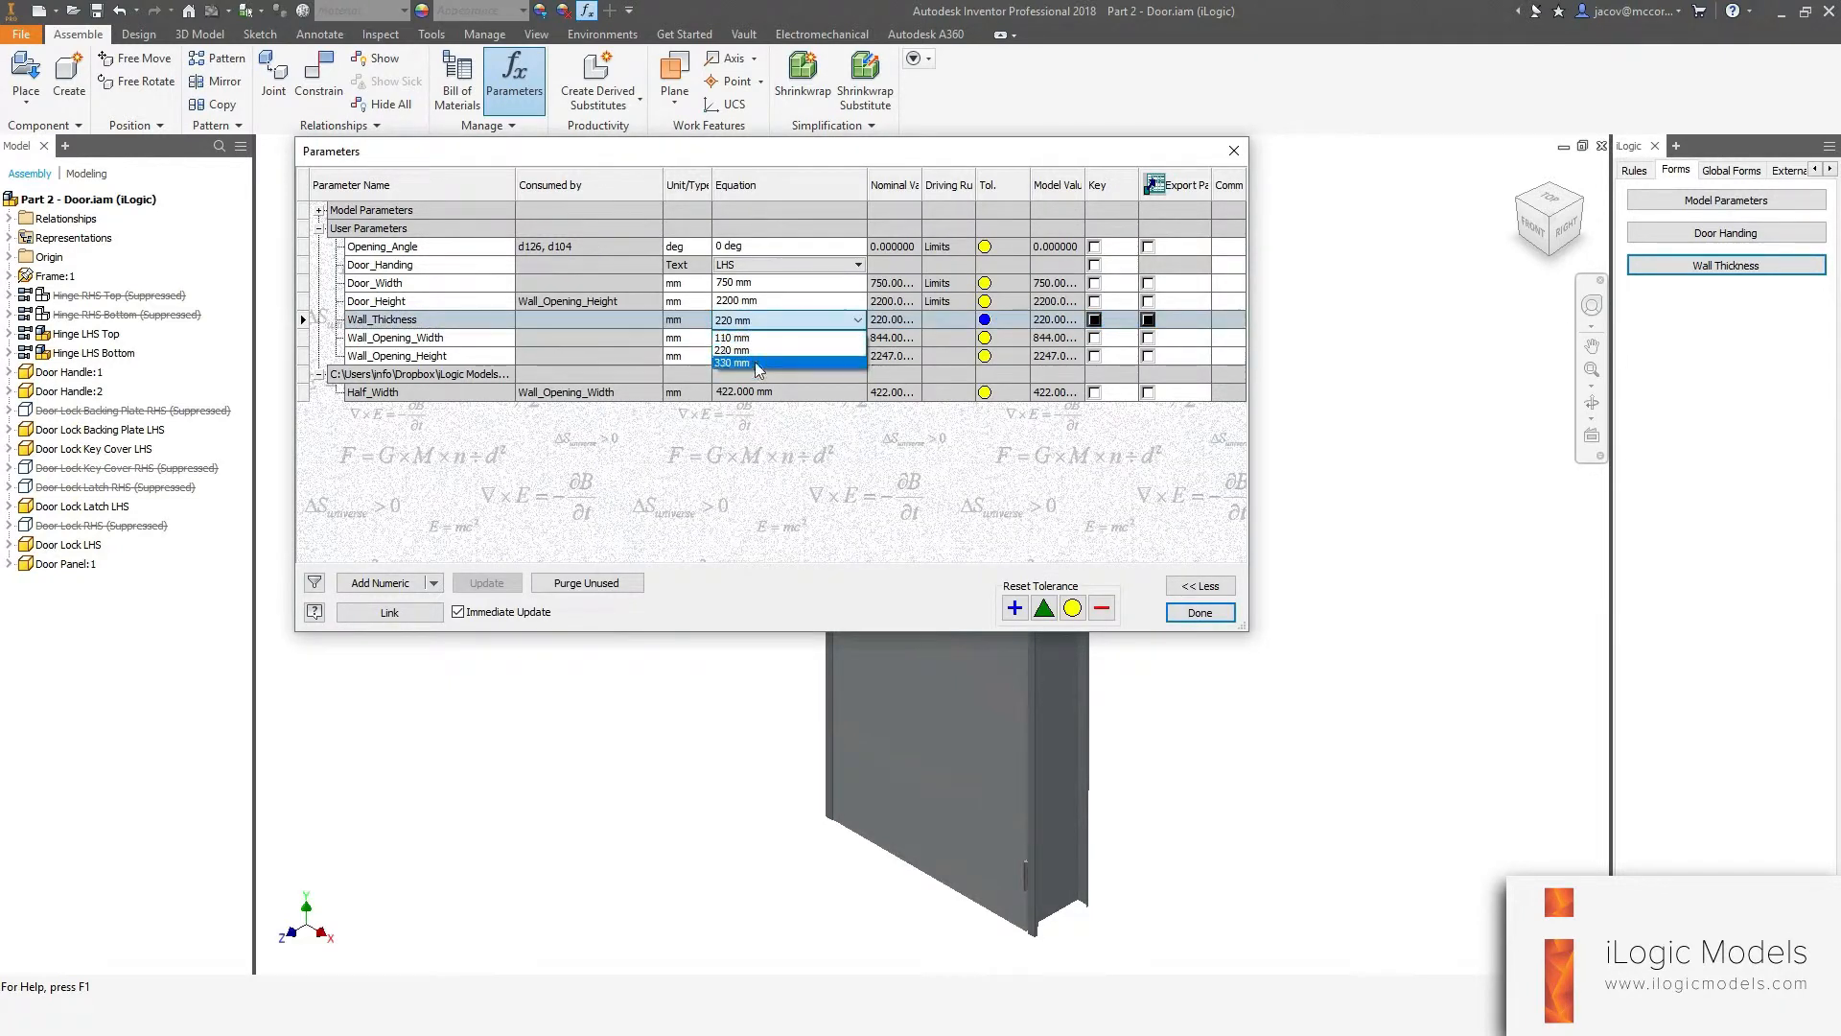
left_click(785, 365)
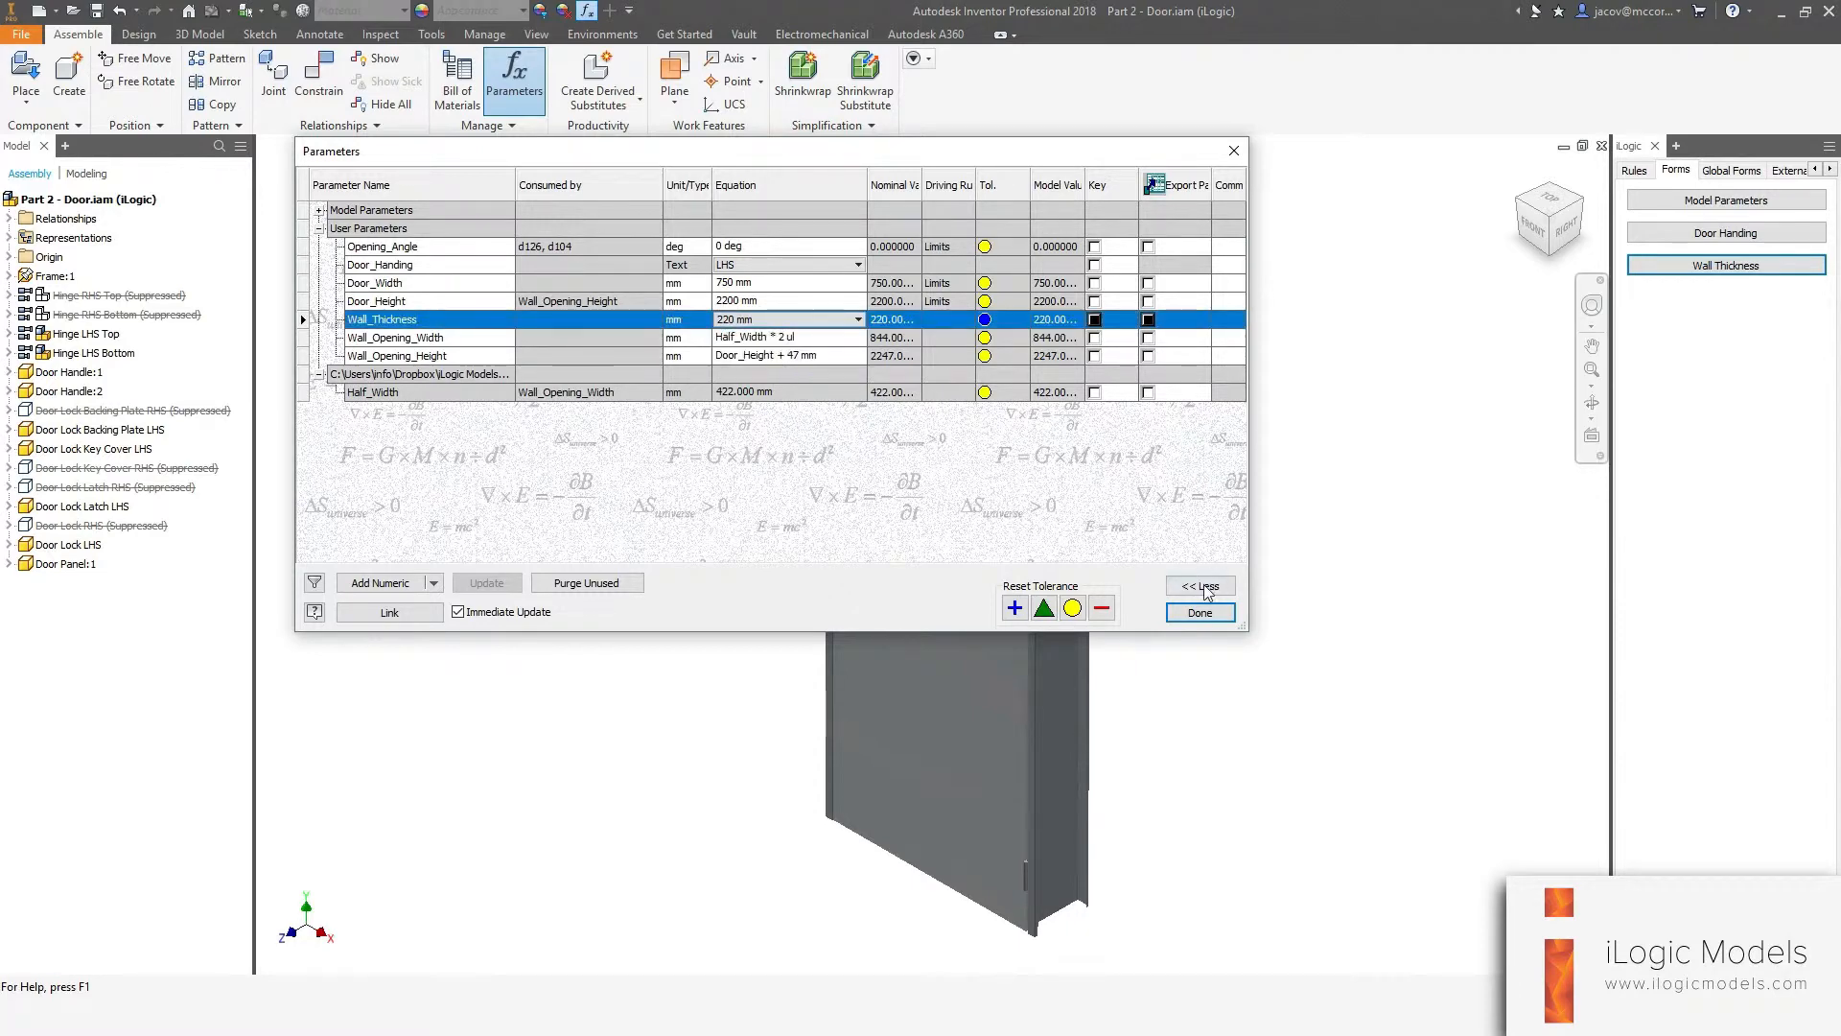
left_click(1199, 612)
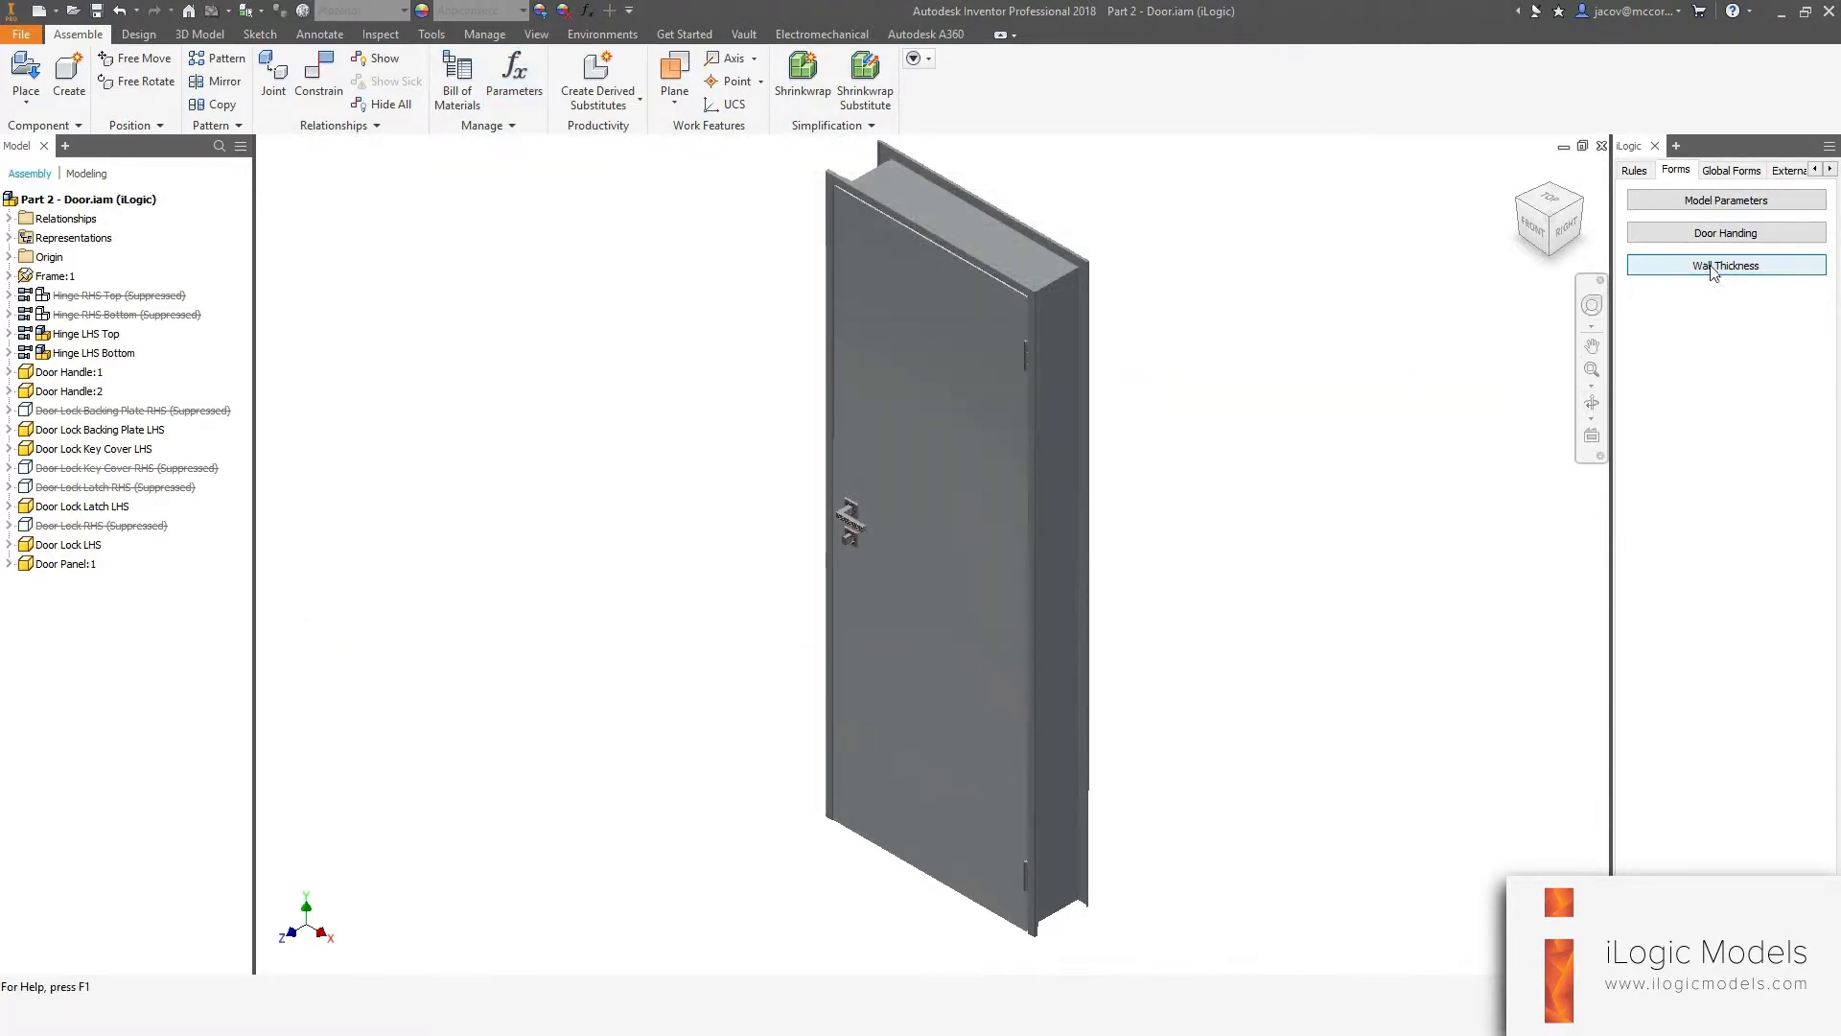
Run the Wall Thickness form and test the wall thickness at 110, 220 and 330 mm, finishing at 220 mm.
left_click(1679, 270)
left_click(1715, 272)
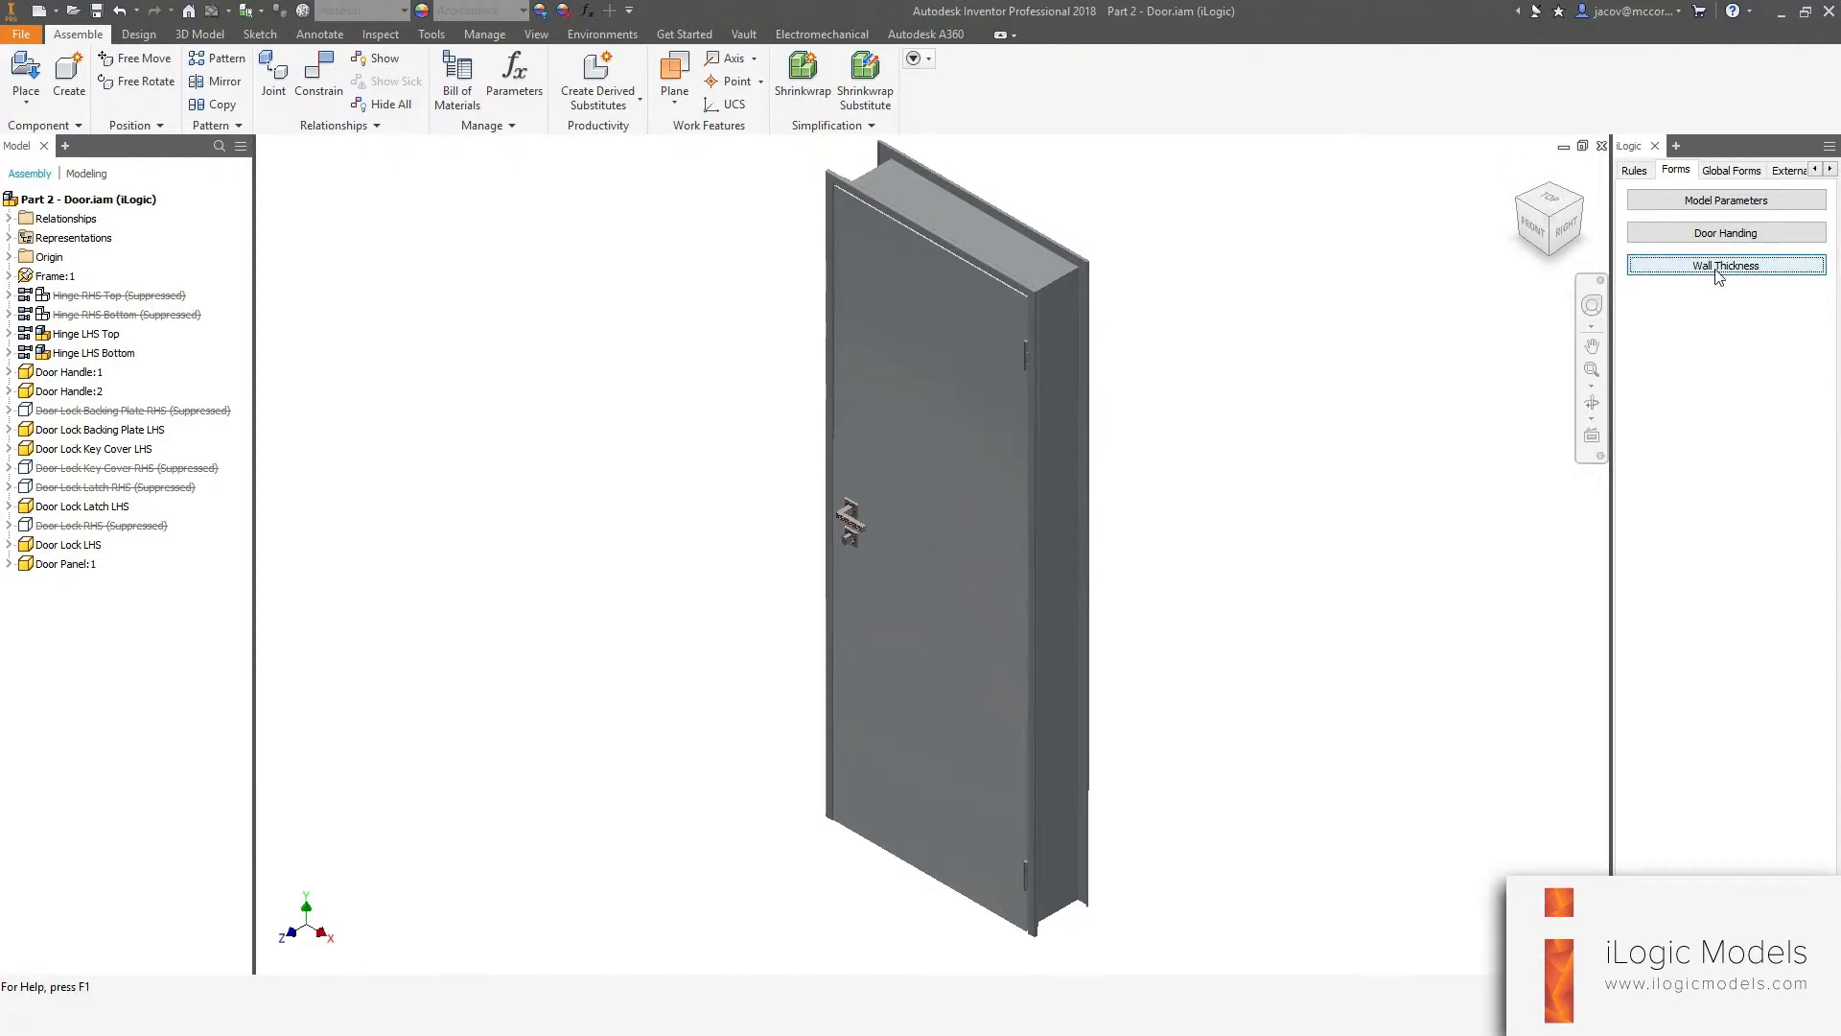
left_click_drag(481, 193, 520, 168)
left_click(485, 524)
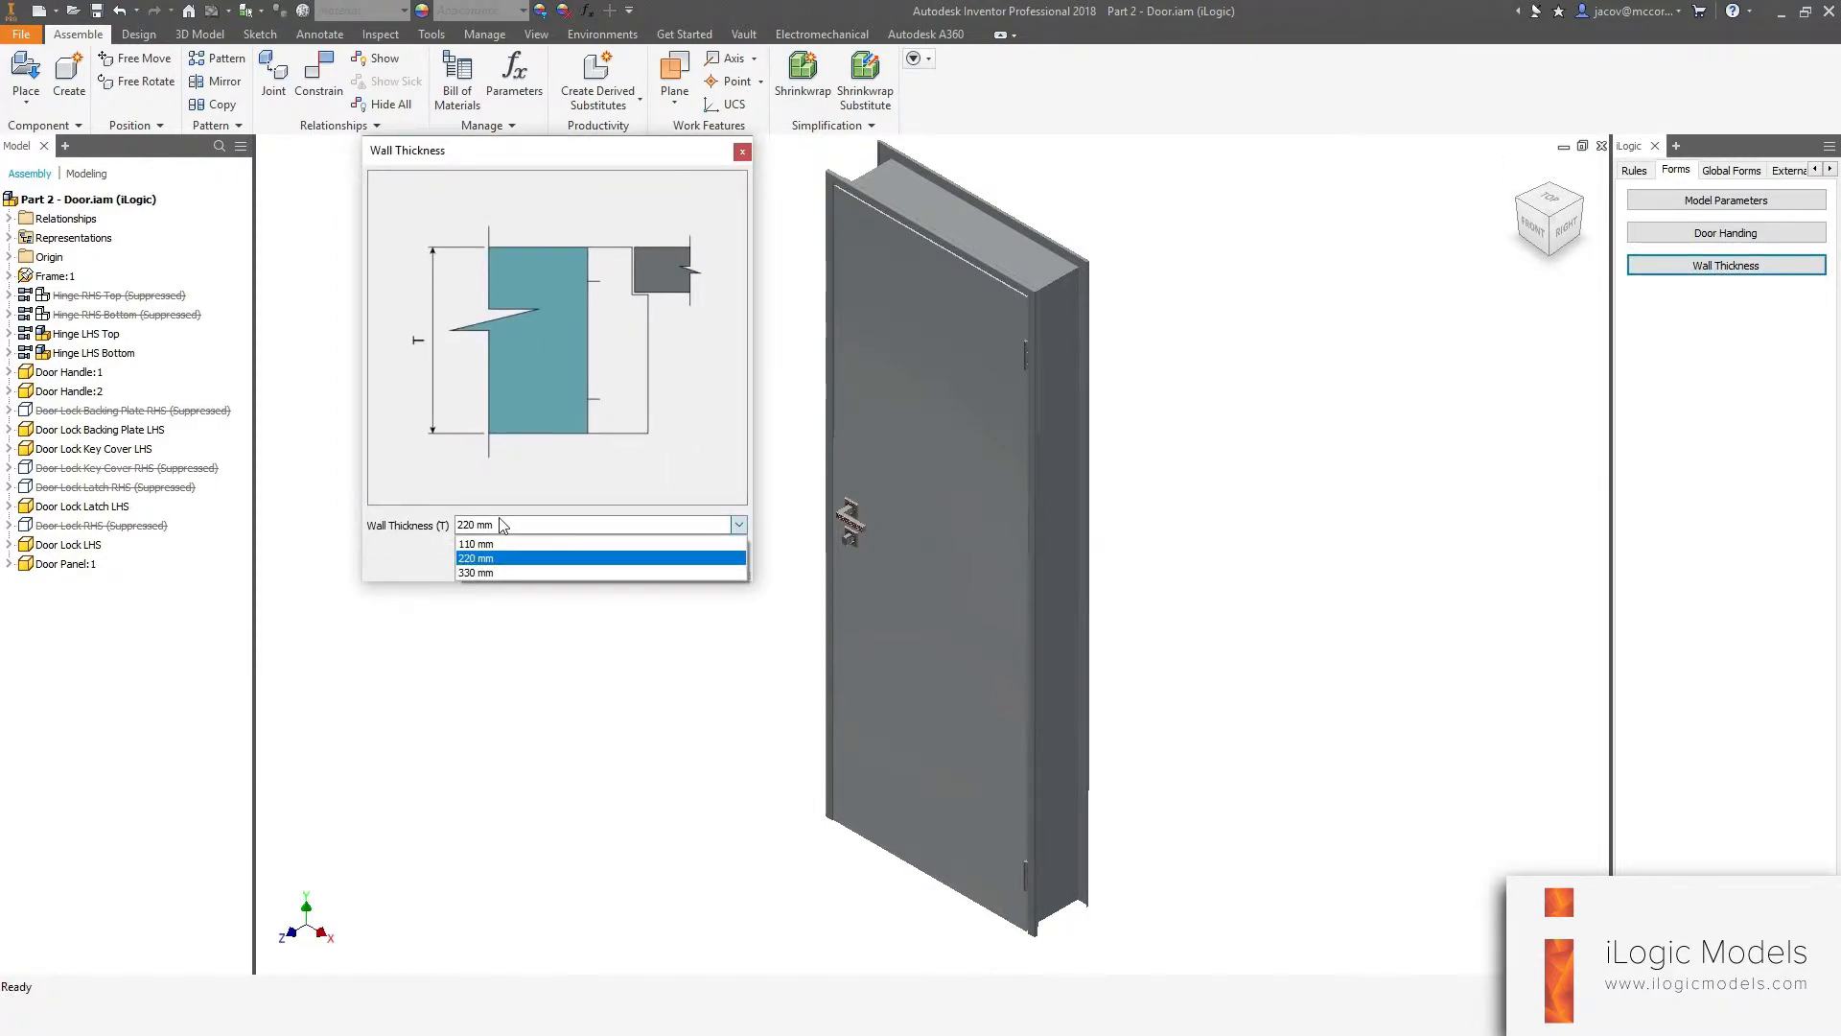
left_click(484, 540)
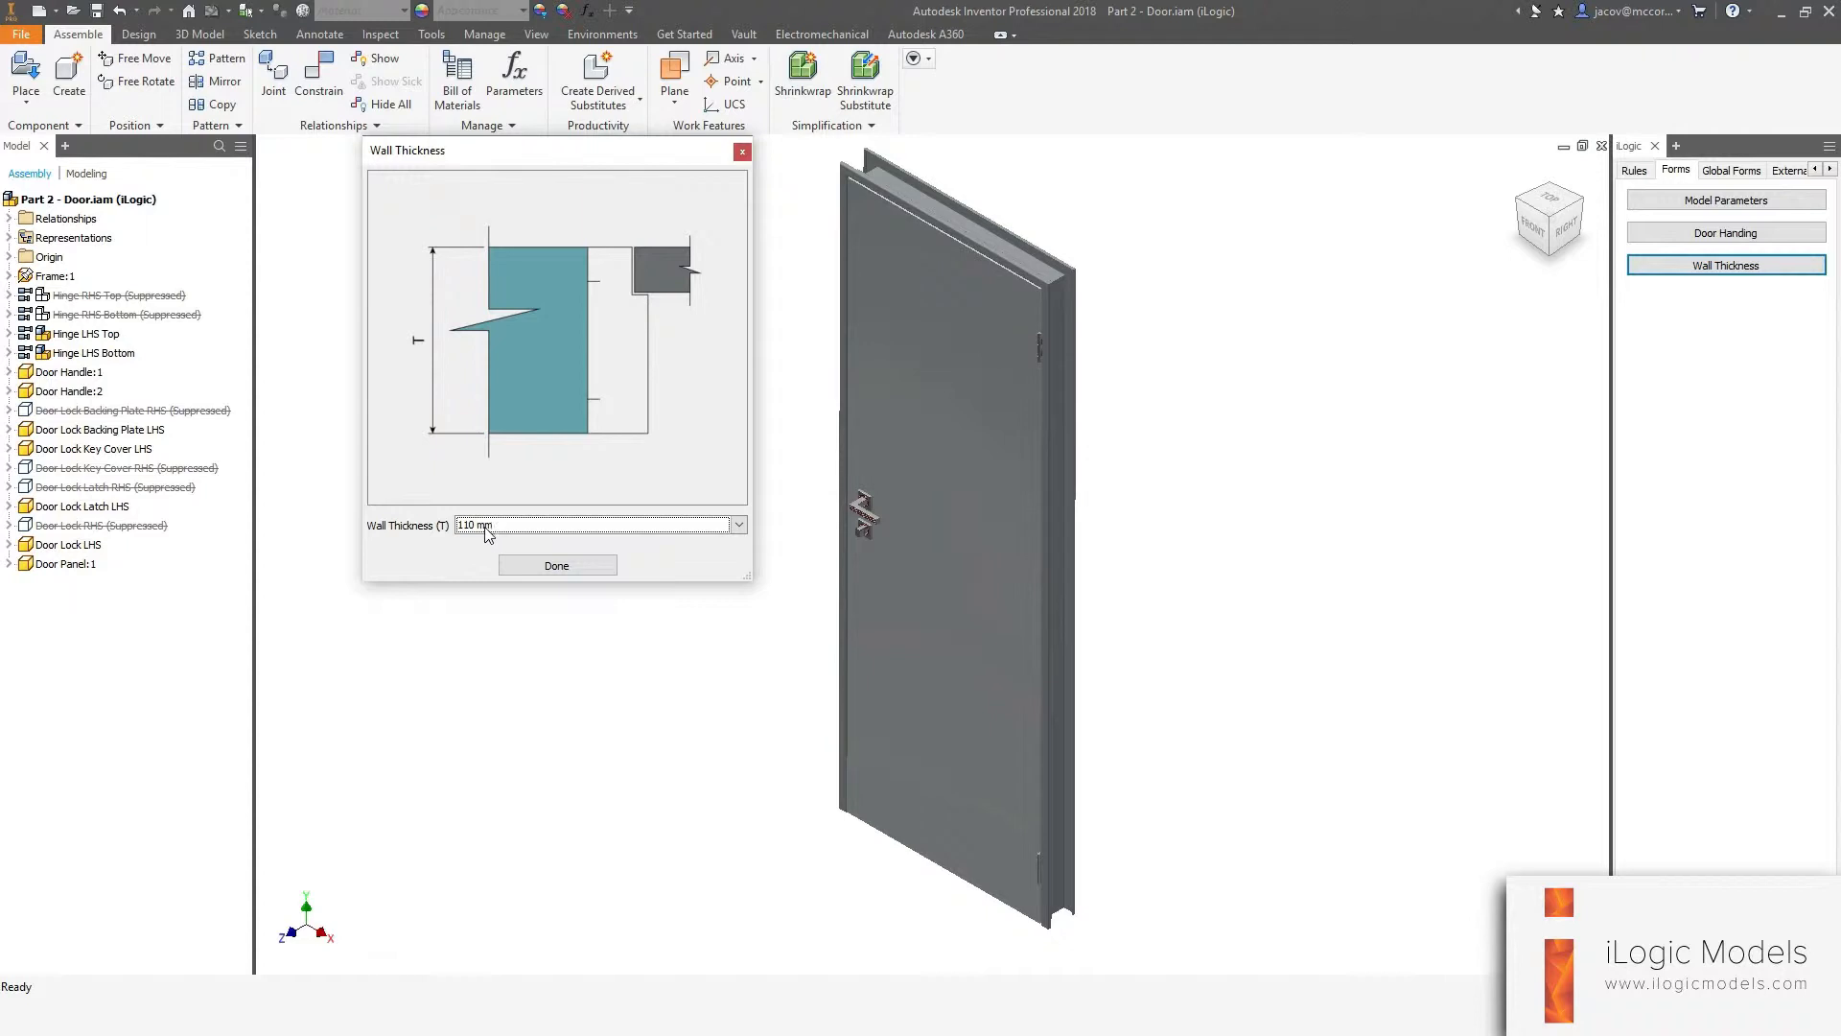
left_click(486, 526)
left_click(477, 558)
left_click(471, 527)
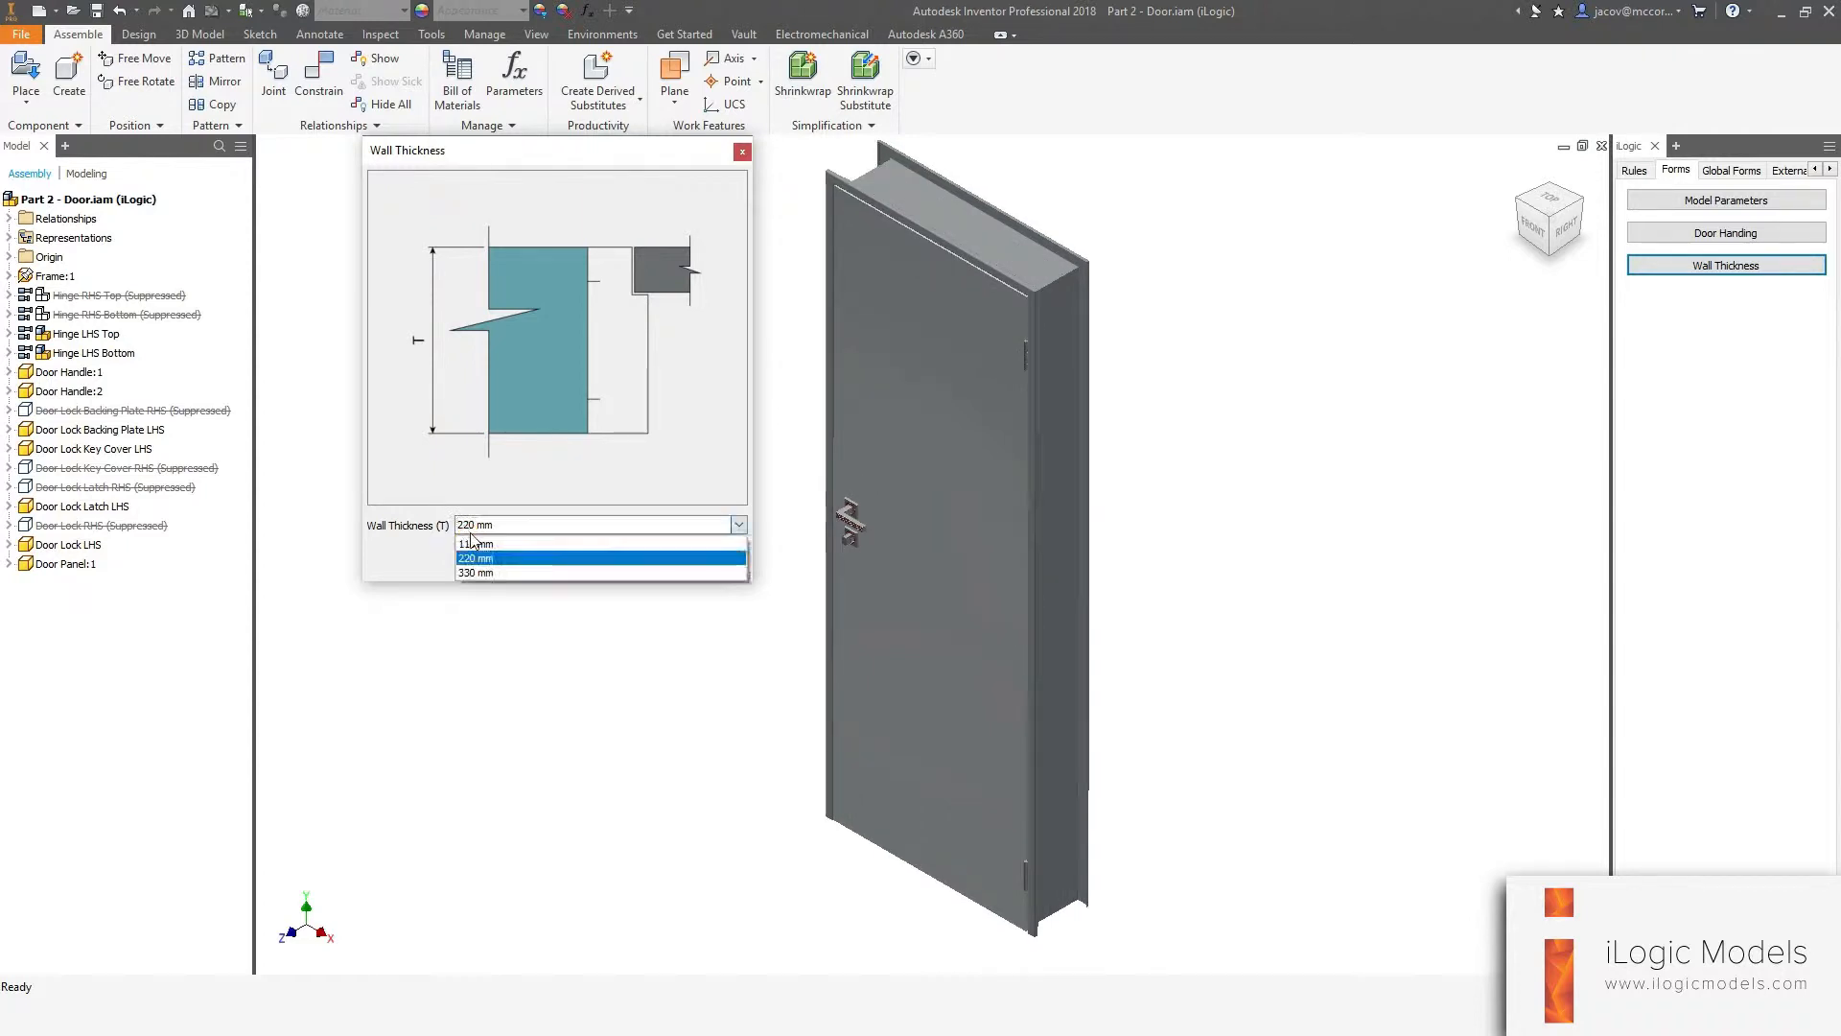
left_click(477, 572)
left_click(472, 527)
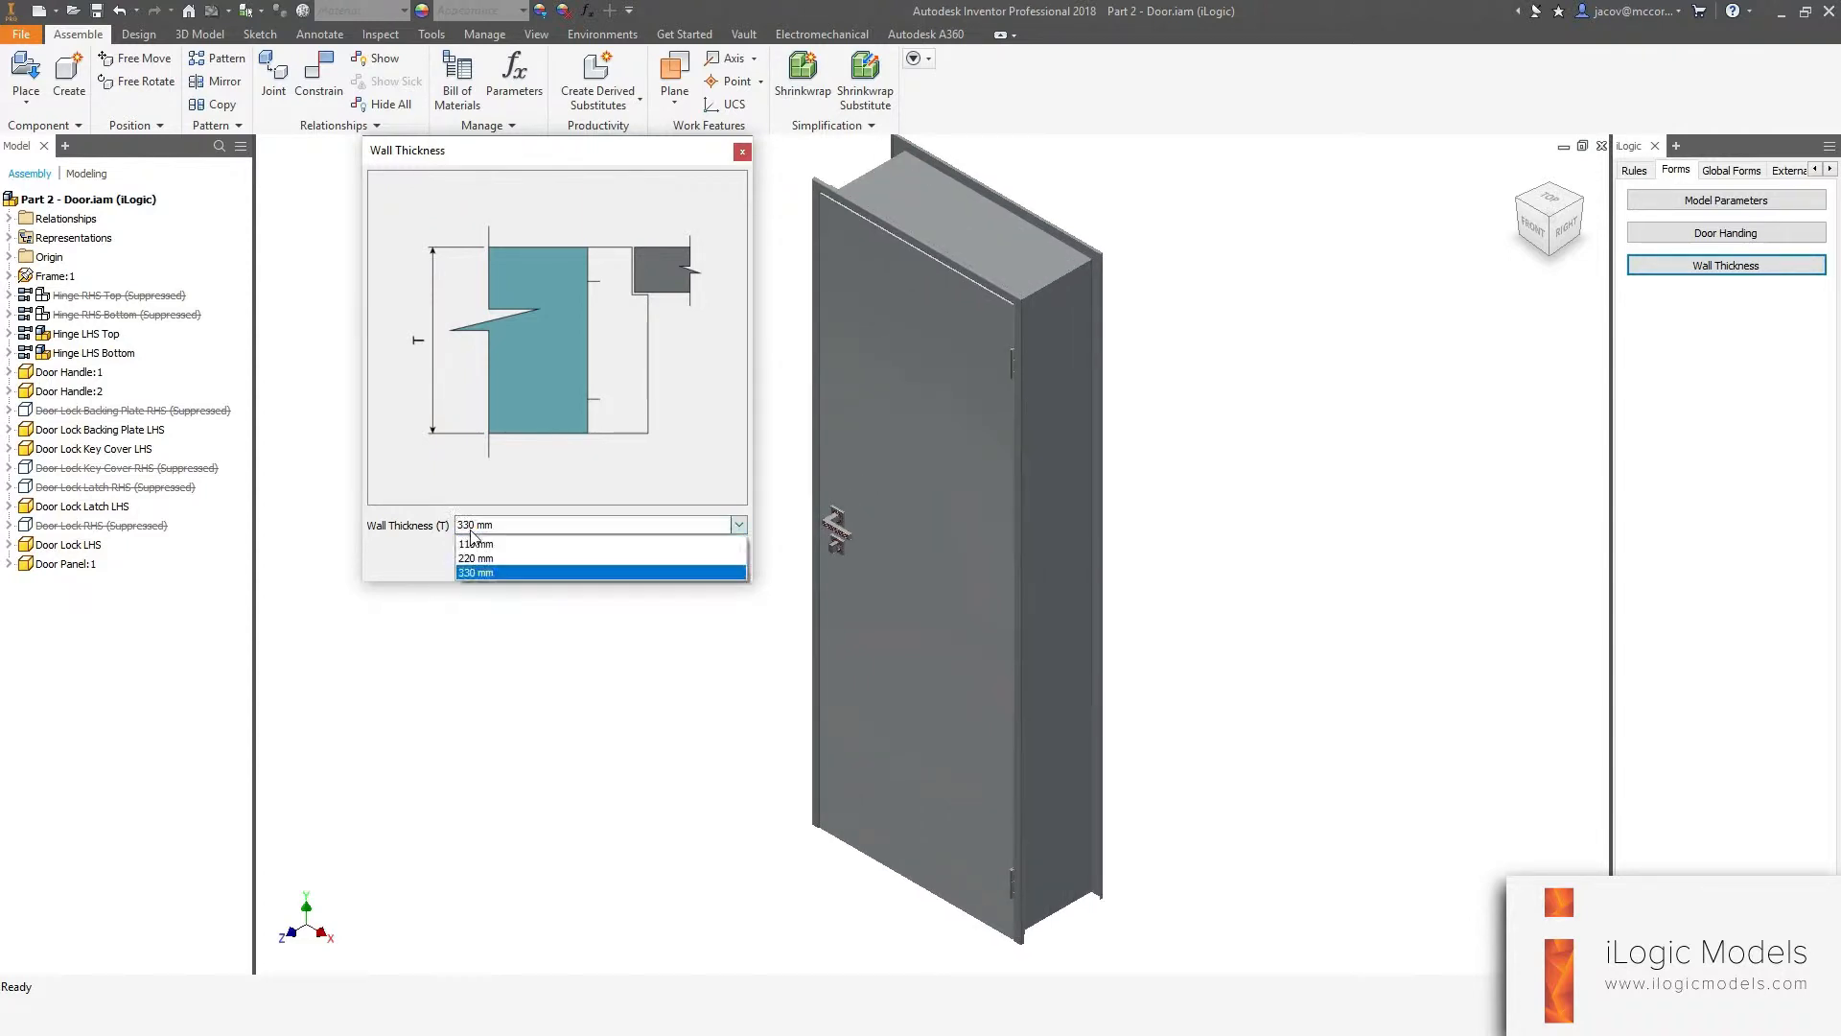
left_click(477, 558)
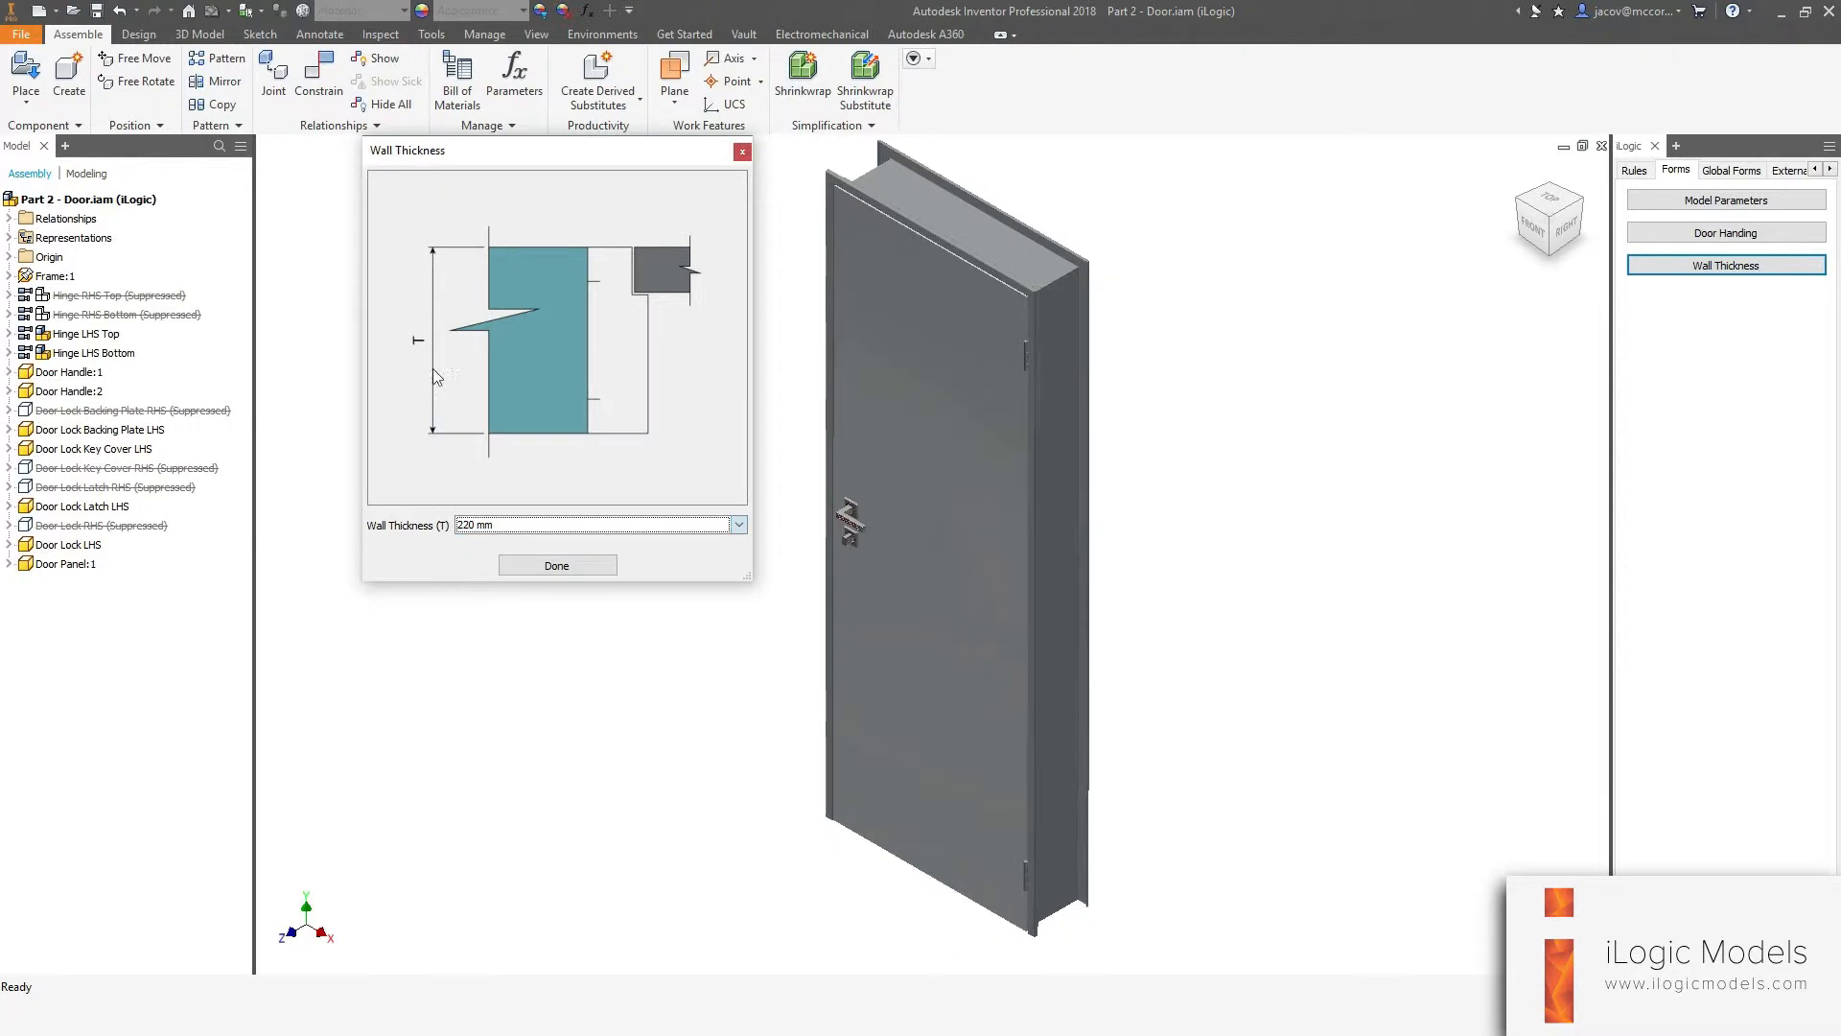
left_click(545, 566)
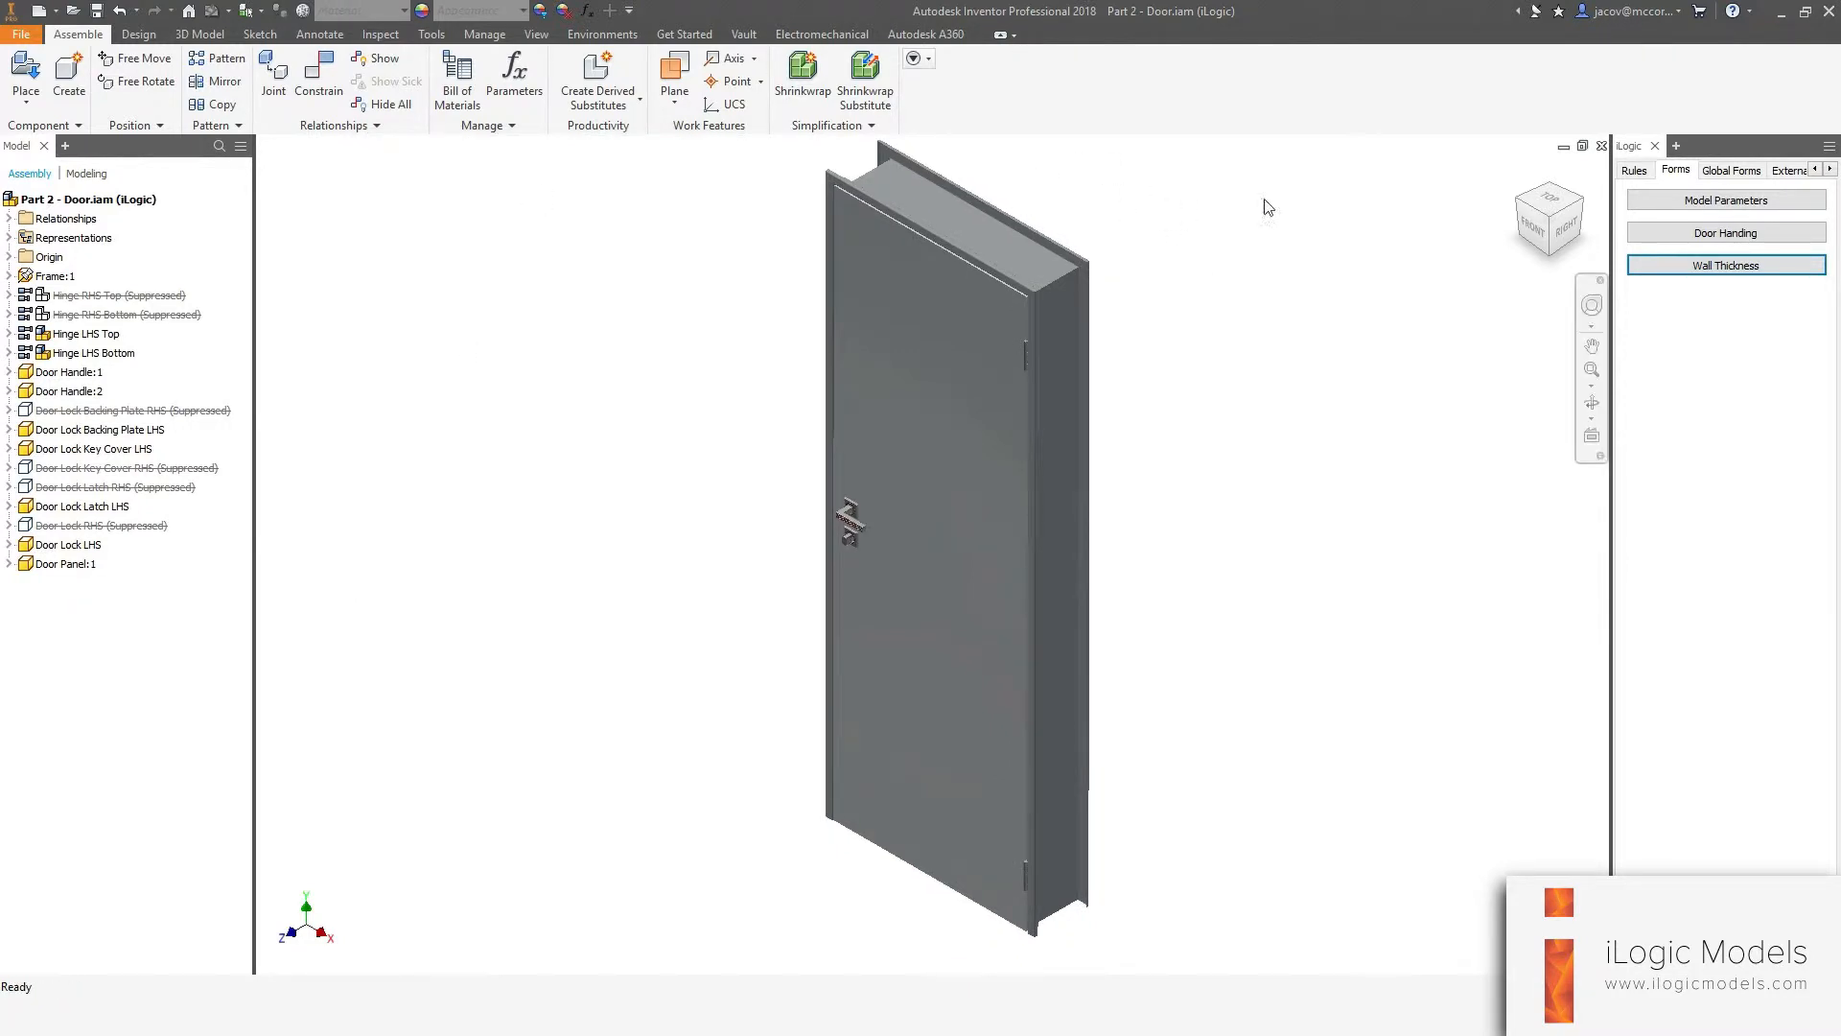
Add a new form and name it Door Size.
right_click(1692, 342)
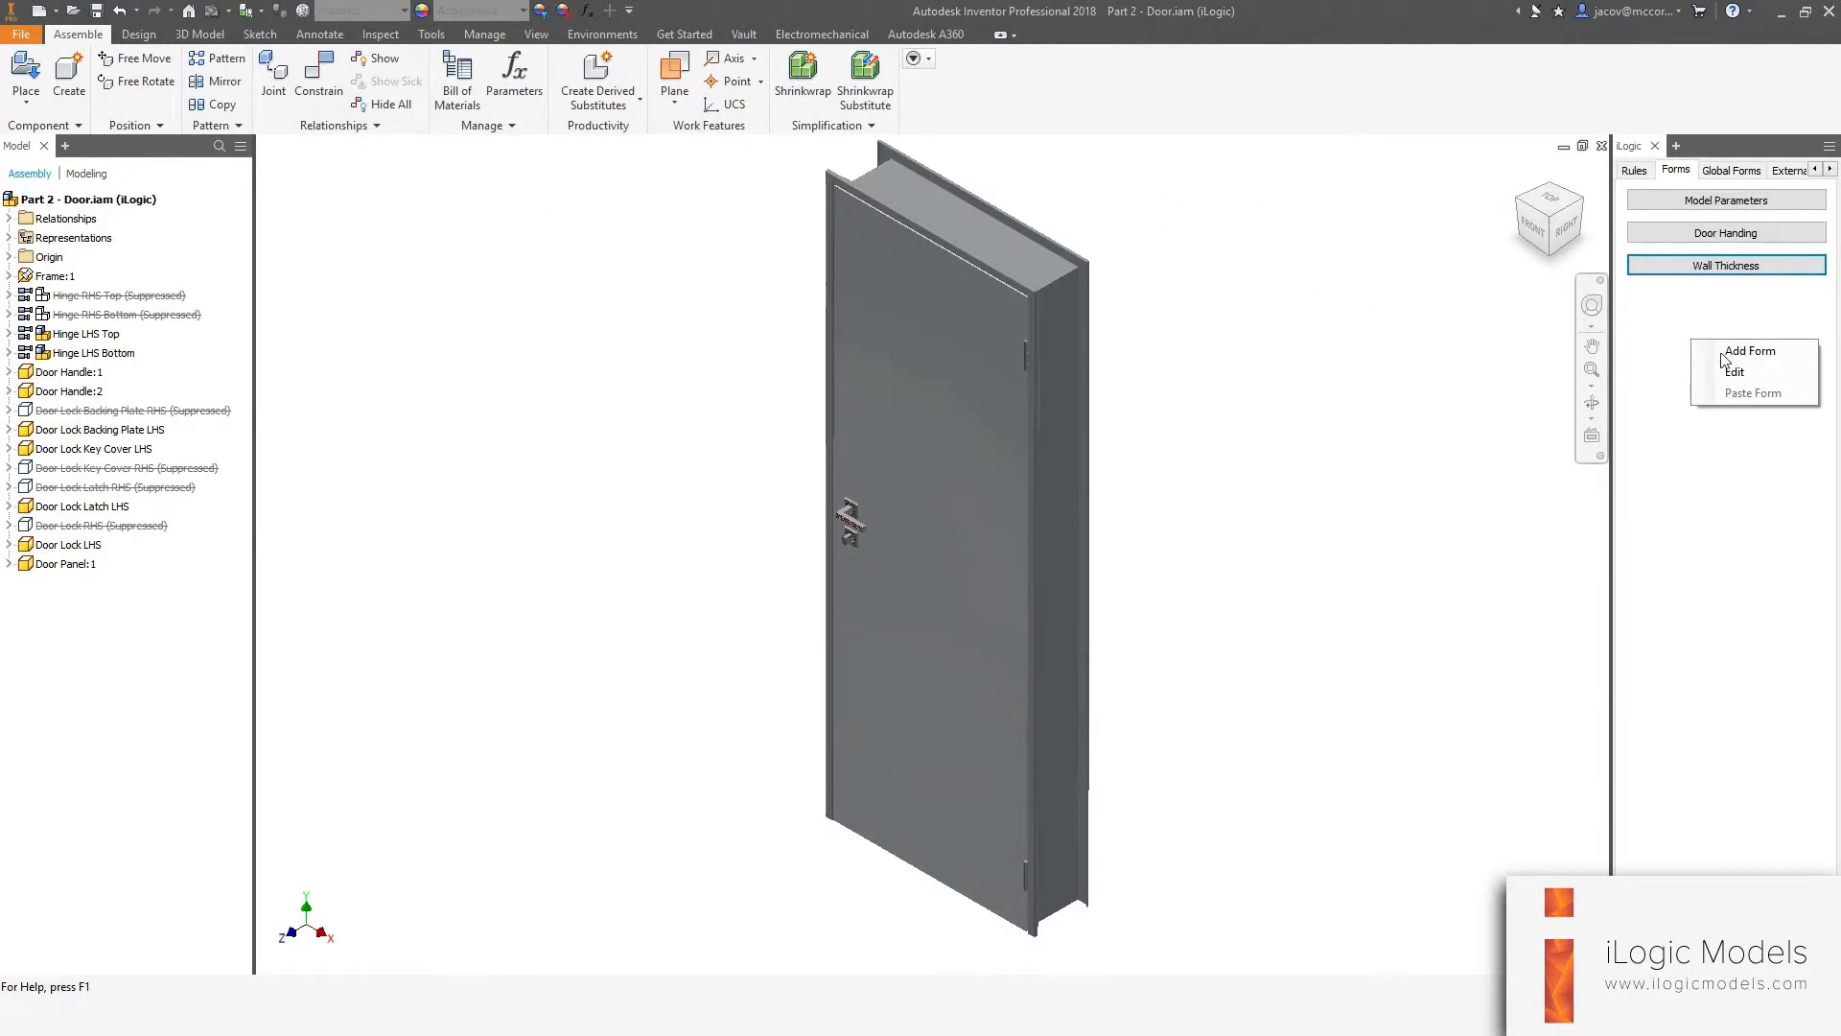
left_click(1702, 351)
left_click(652, 142)
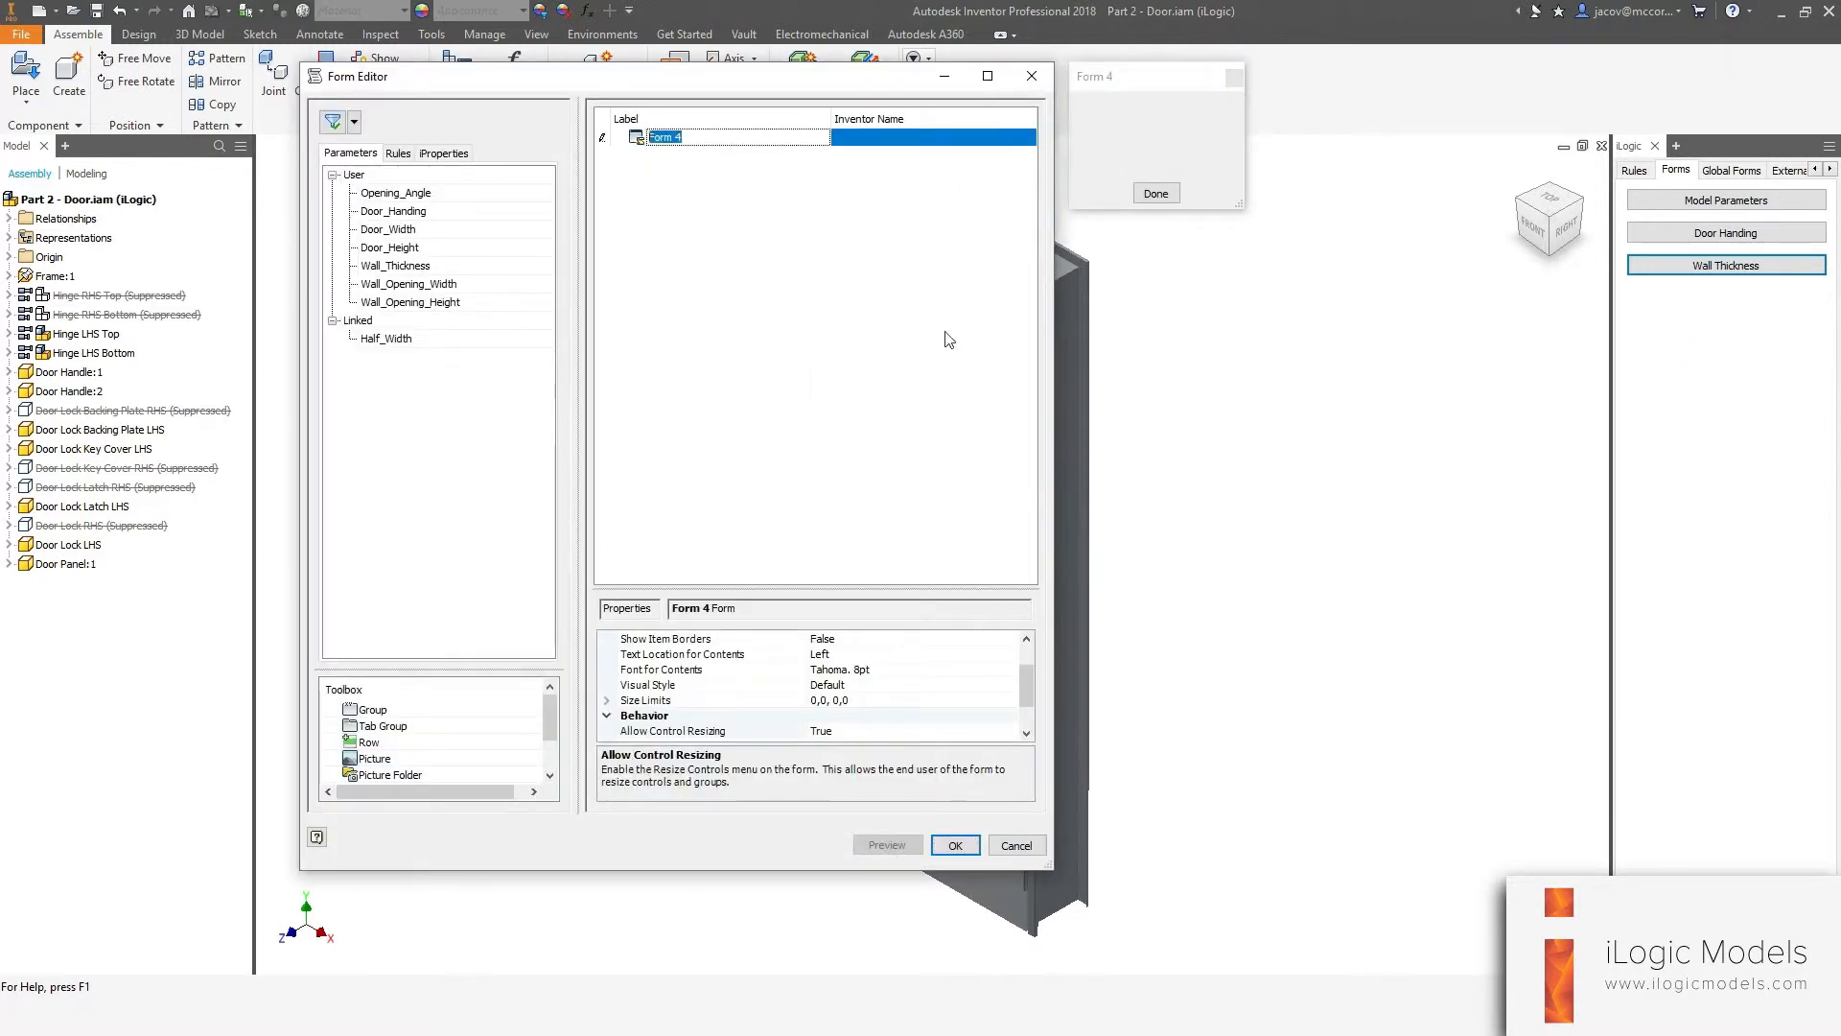
type("Door Size")
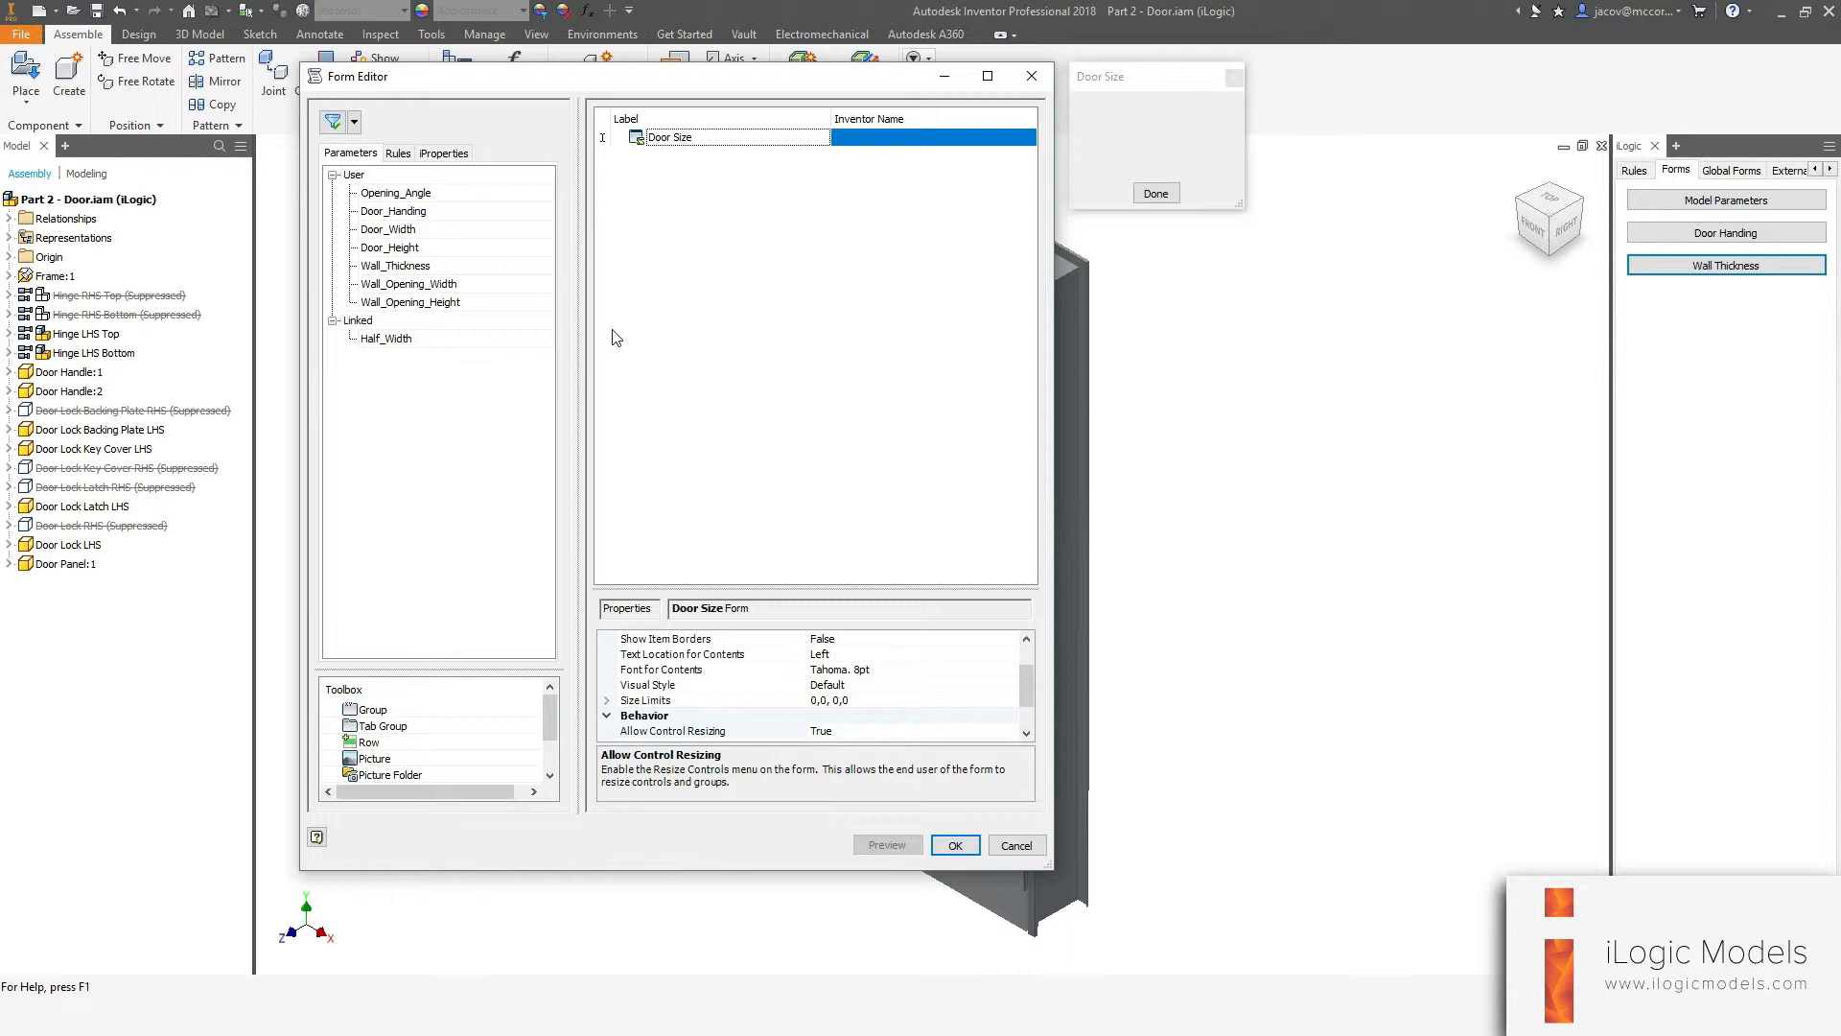
Add a picture to the Door Size form with size limits of 350 × 350 minimum and 500 × 500 pixels maximum.
left_click_drag(374, 759, 693, 152)
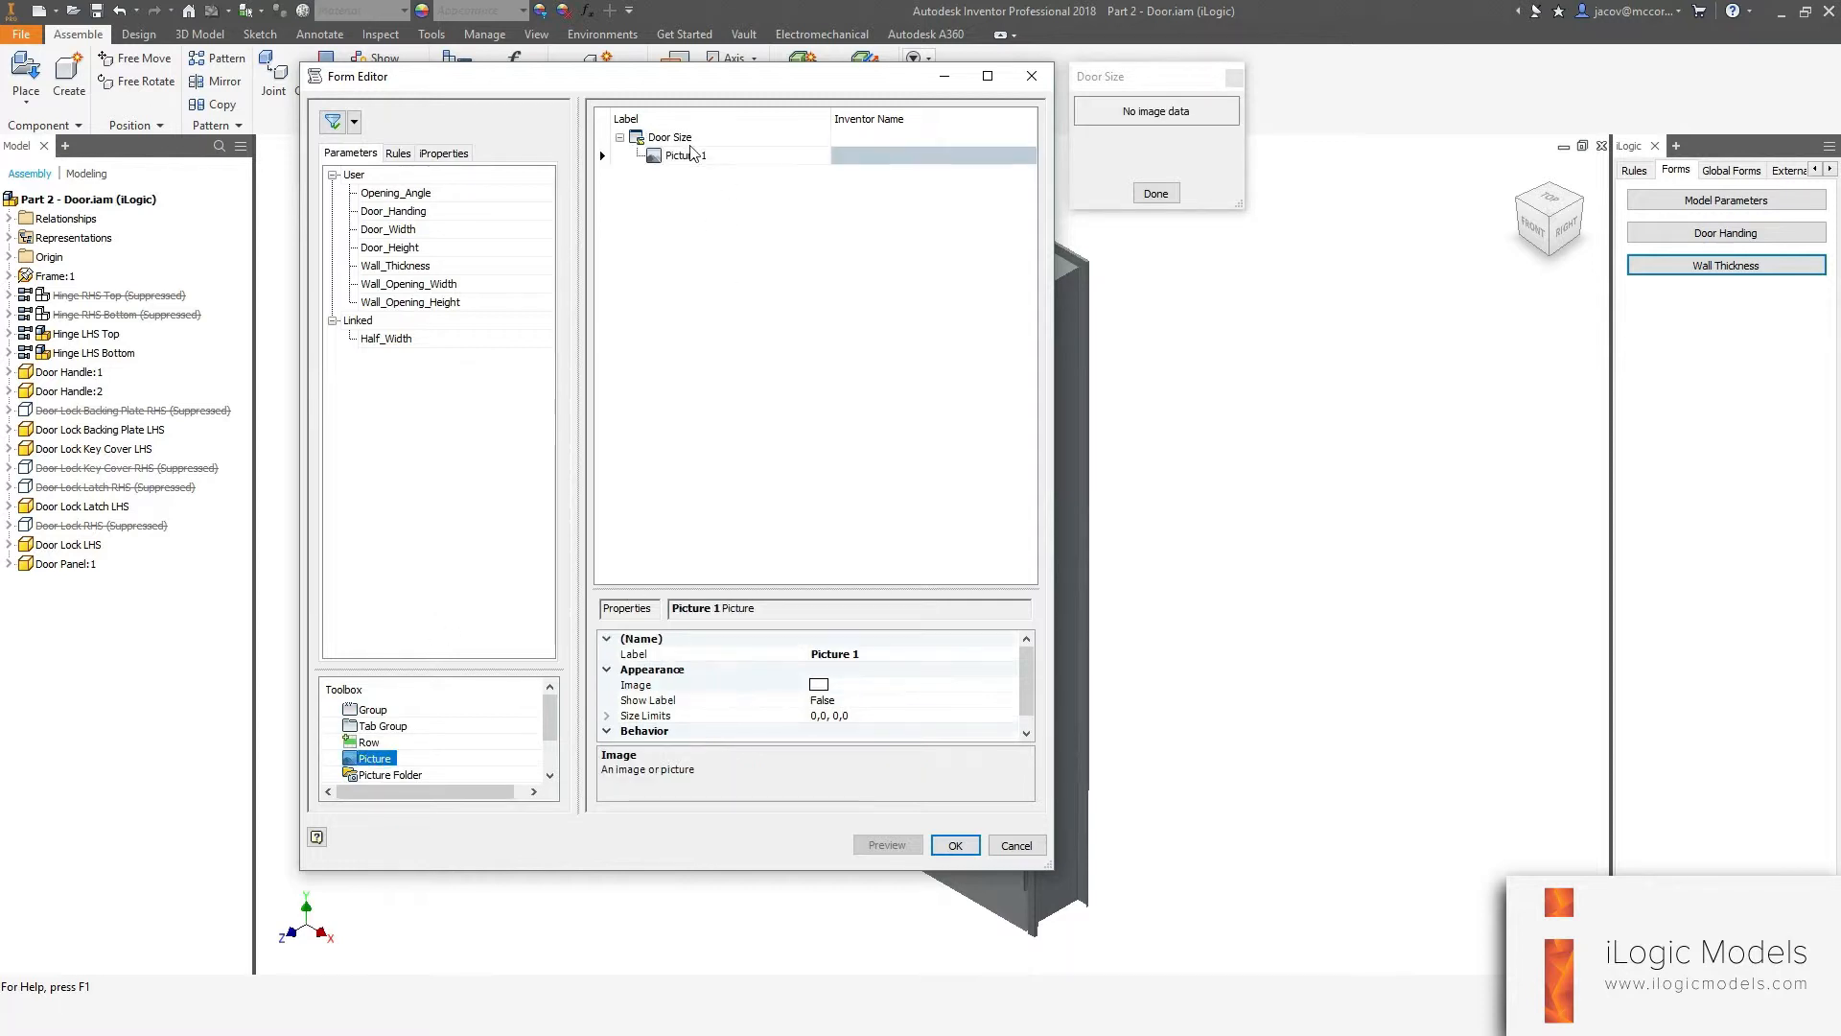
left_click(861, 705)
left_click(894, 717)
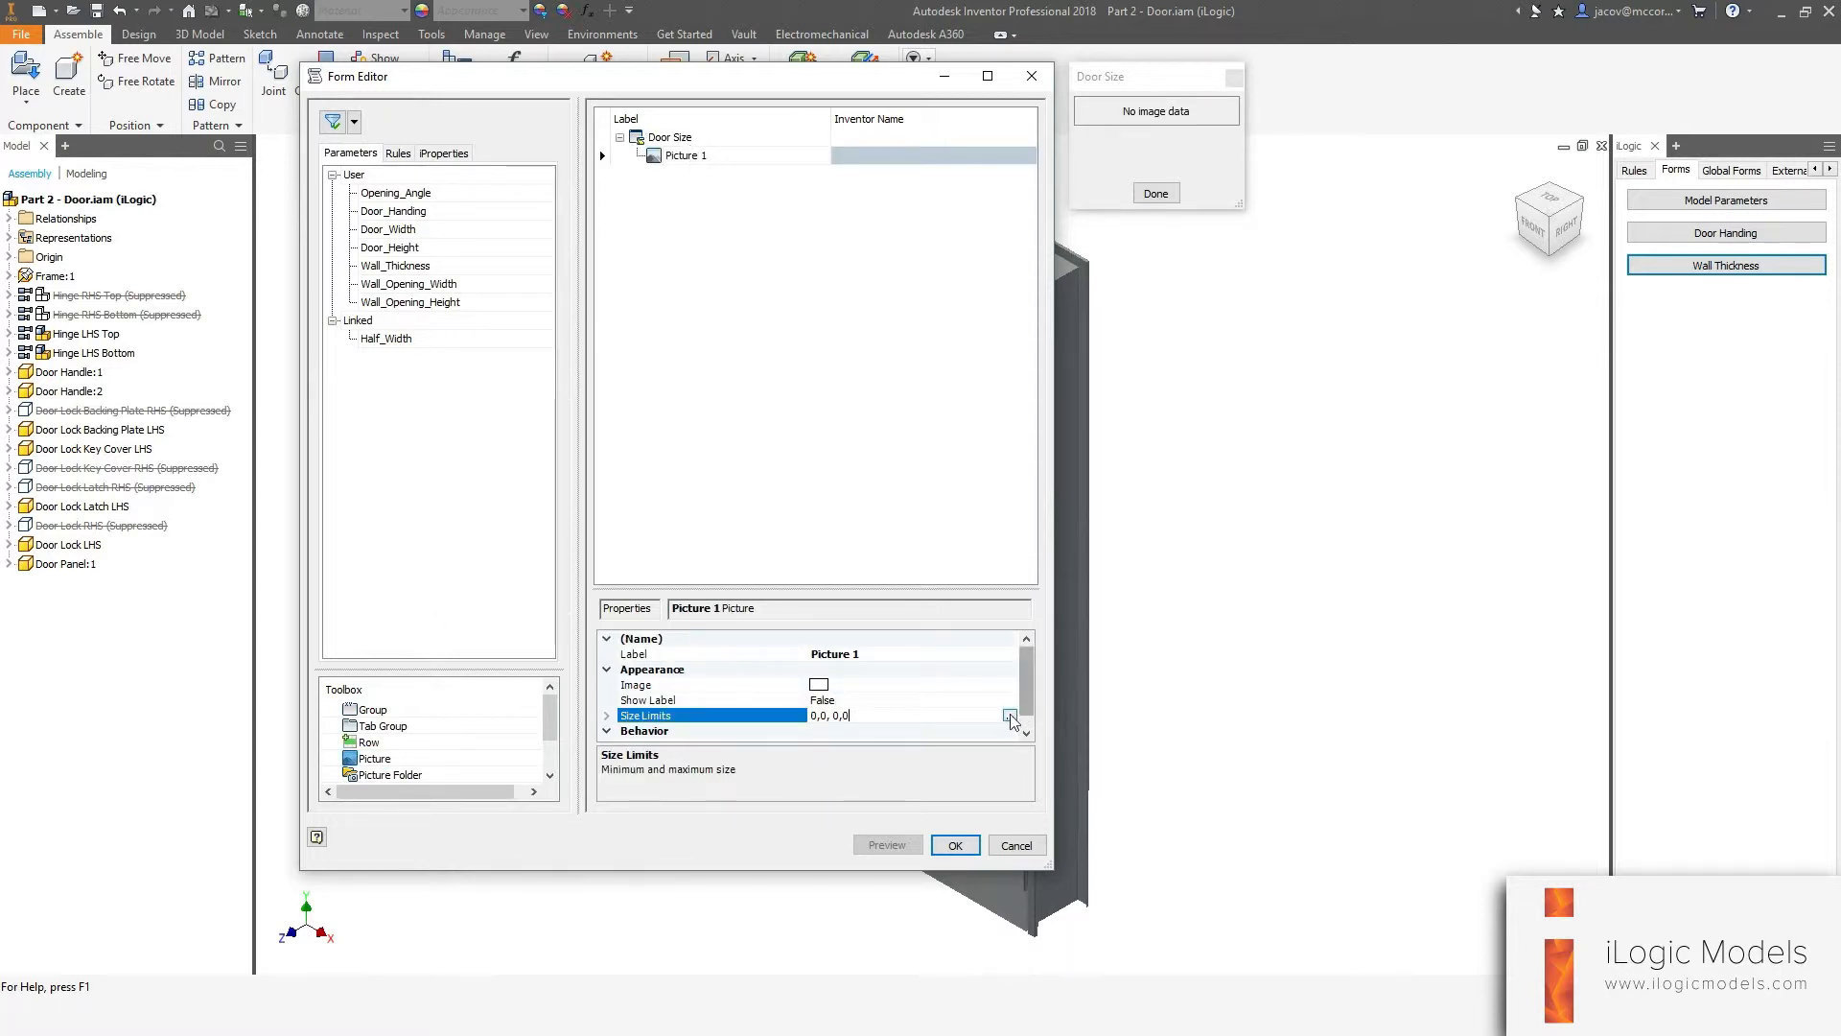
left_click(1011, 716)
double_click(636, 390)
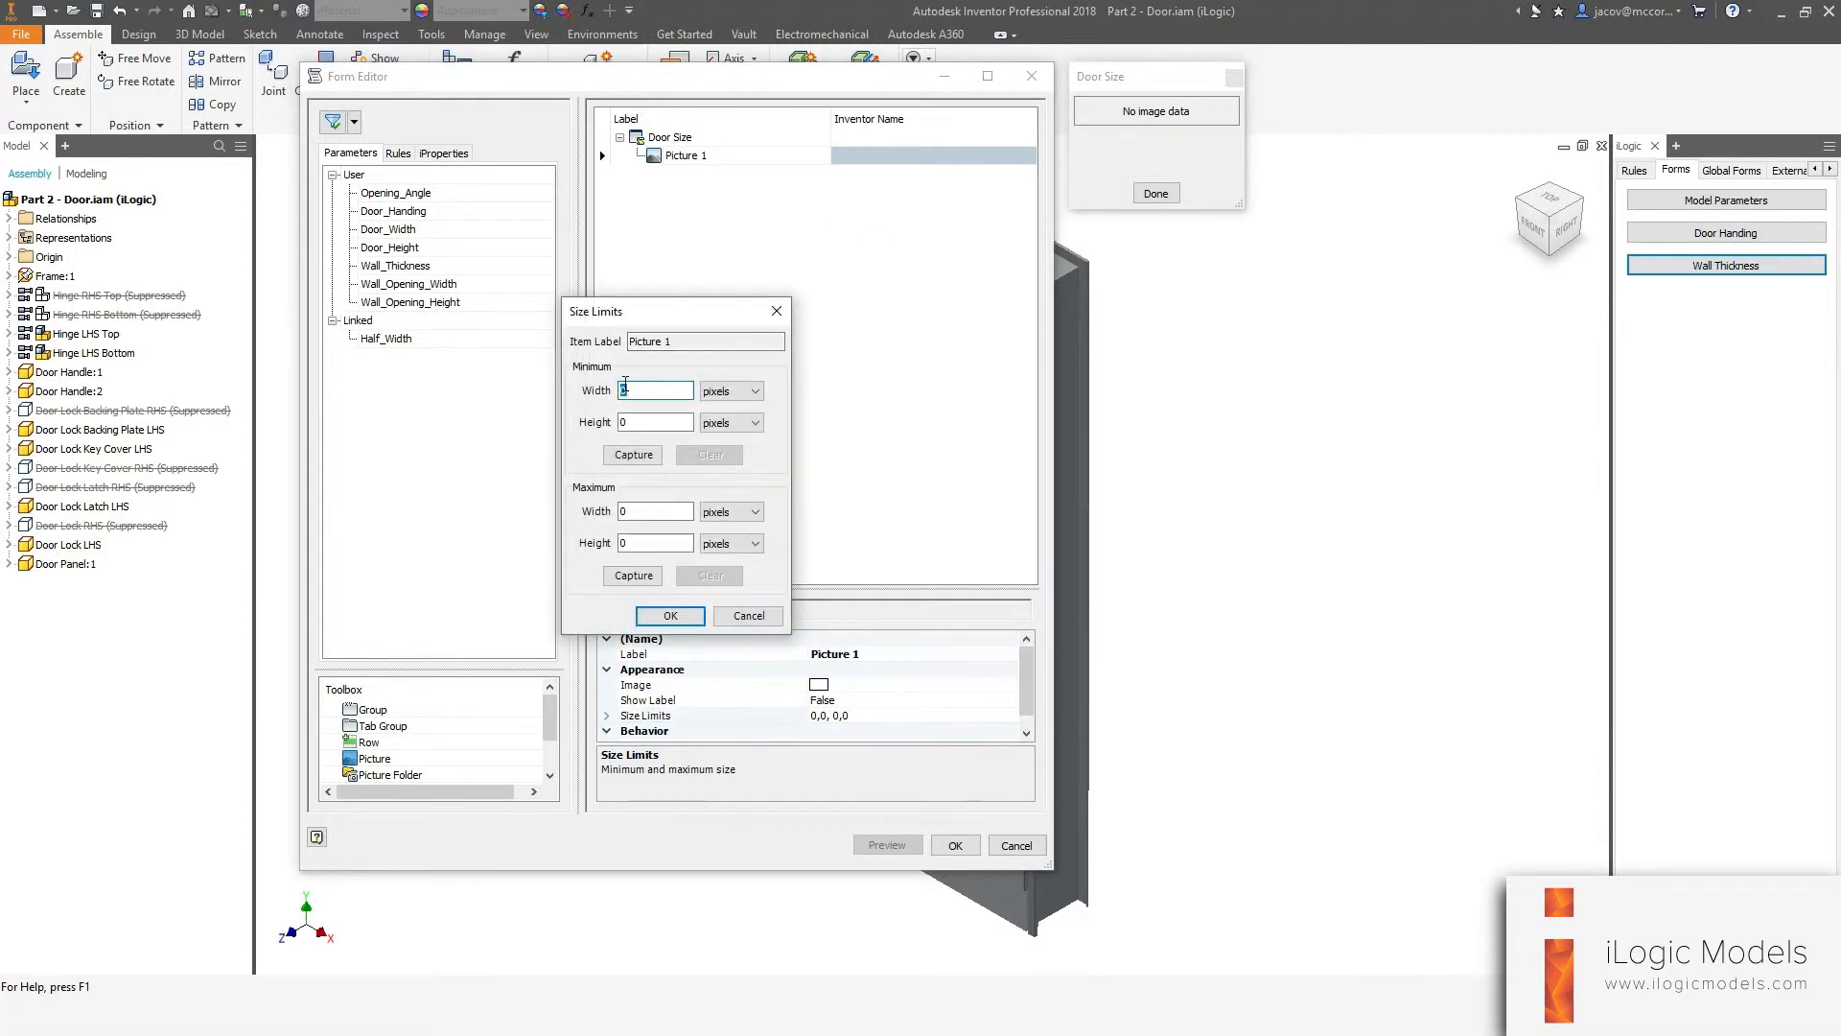
type("350")
key("Tab")
type("350")
key("Tab")
key("Tab")
key("Tab")
key("Tab")
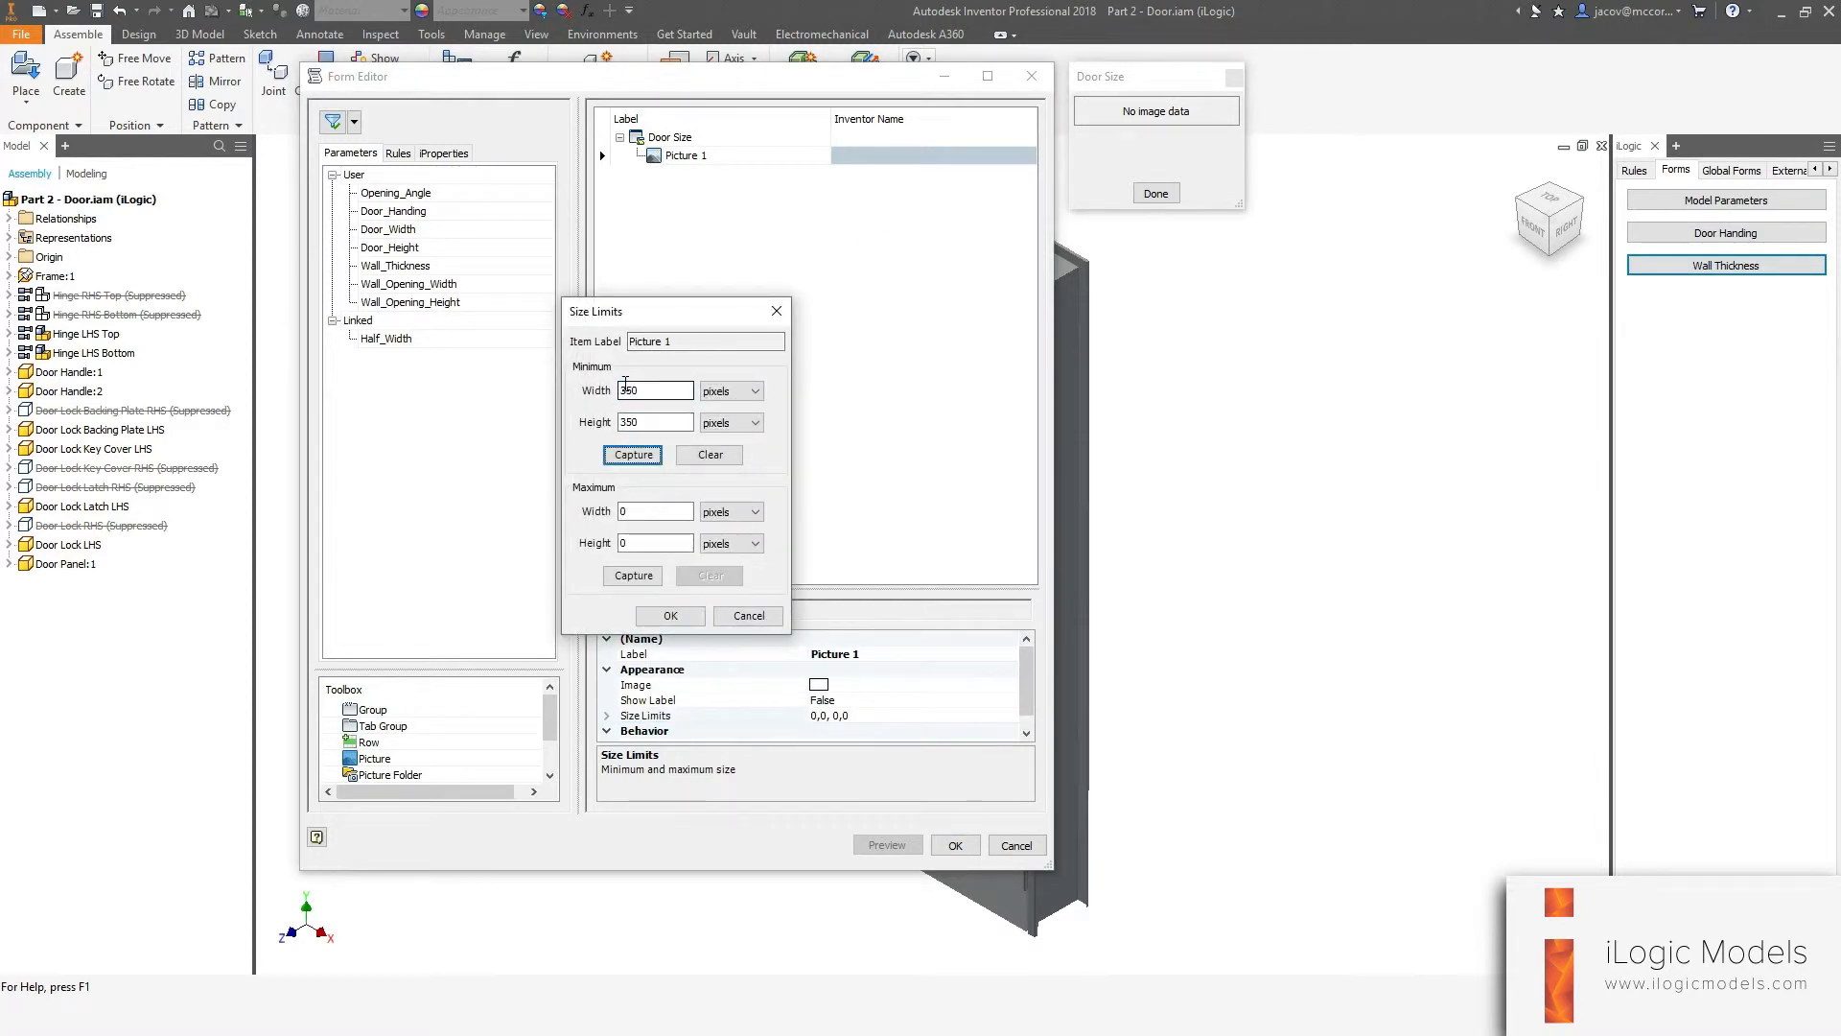
key("Tab")
key("Tab")
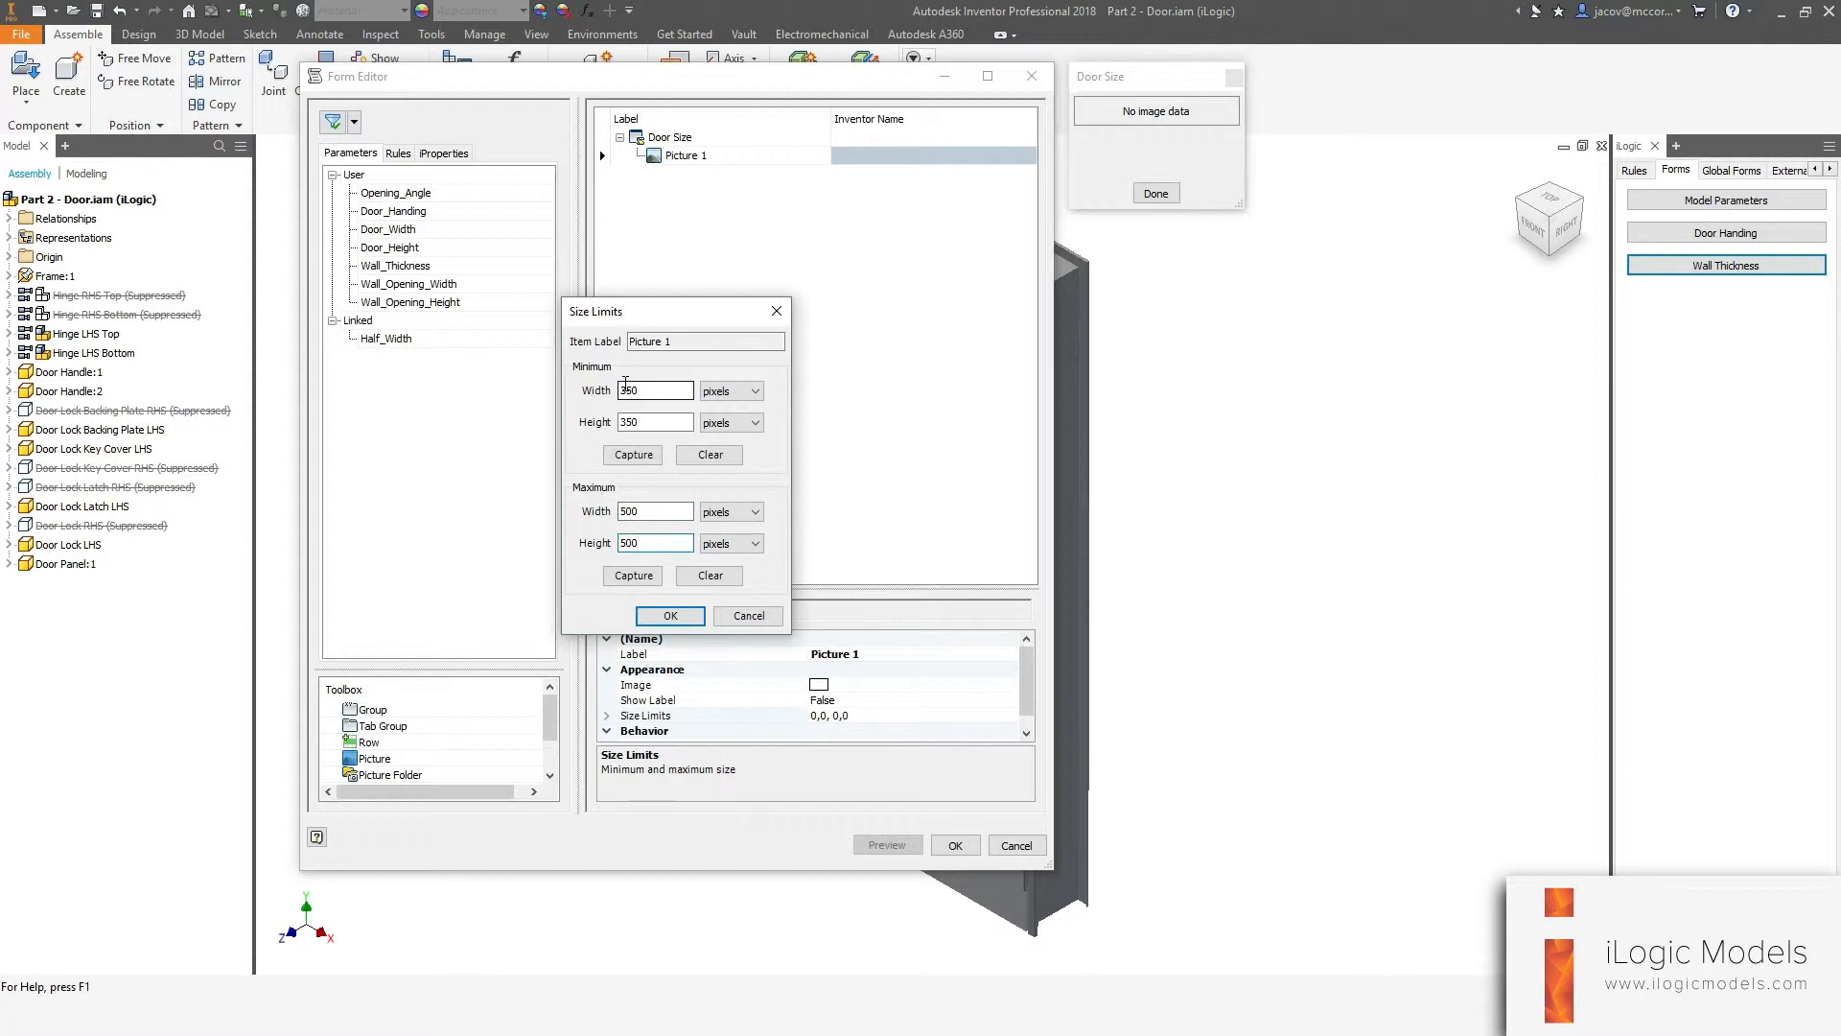
left_click(670, 616)
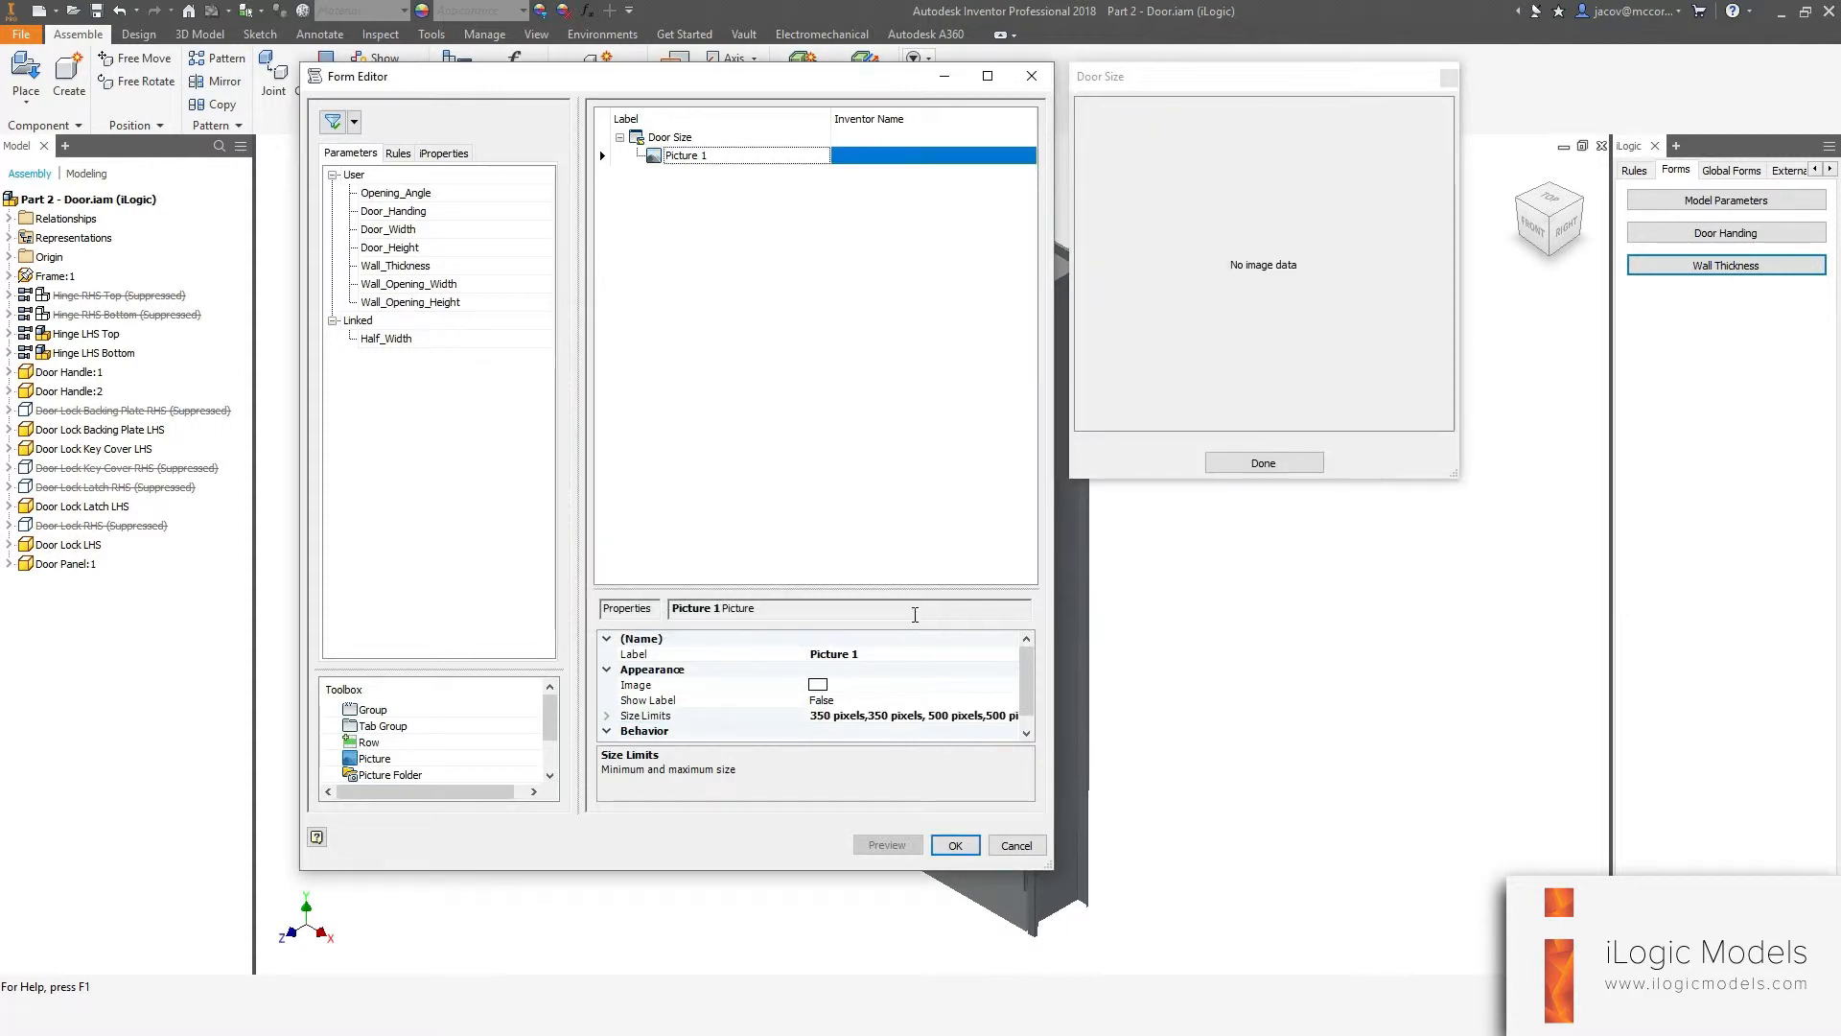
Set the picture's image to Door-Sizes.png.
left_click(863, 684)
left_click(1013, 685)
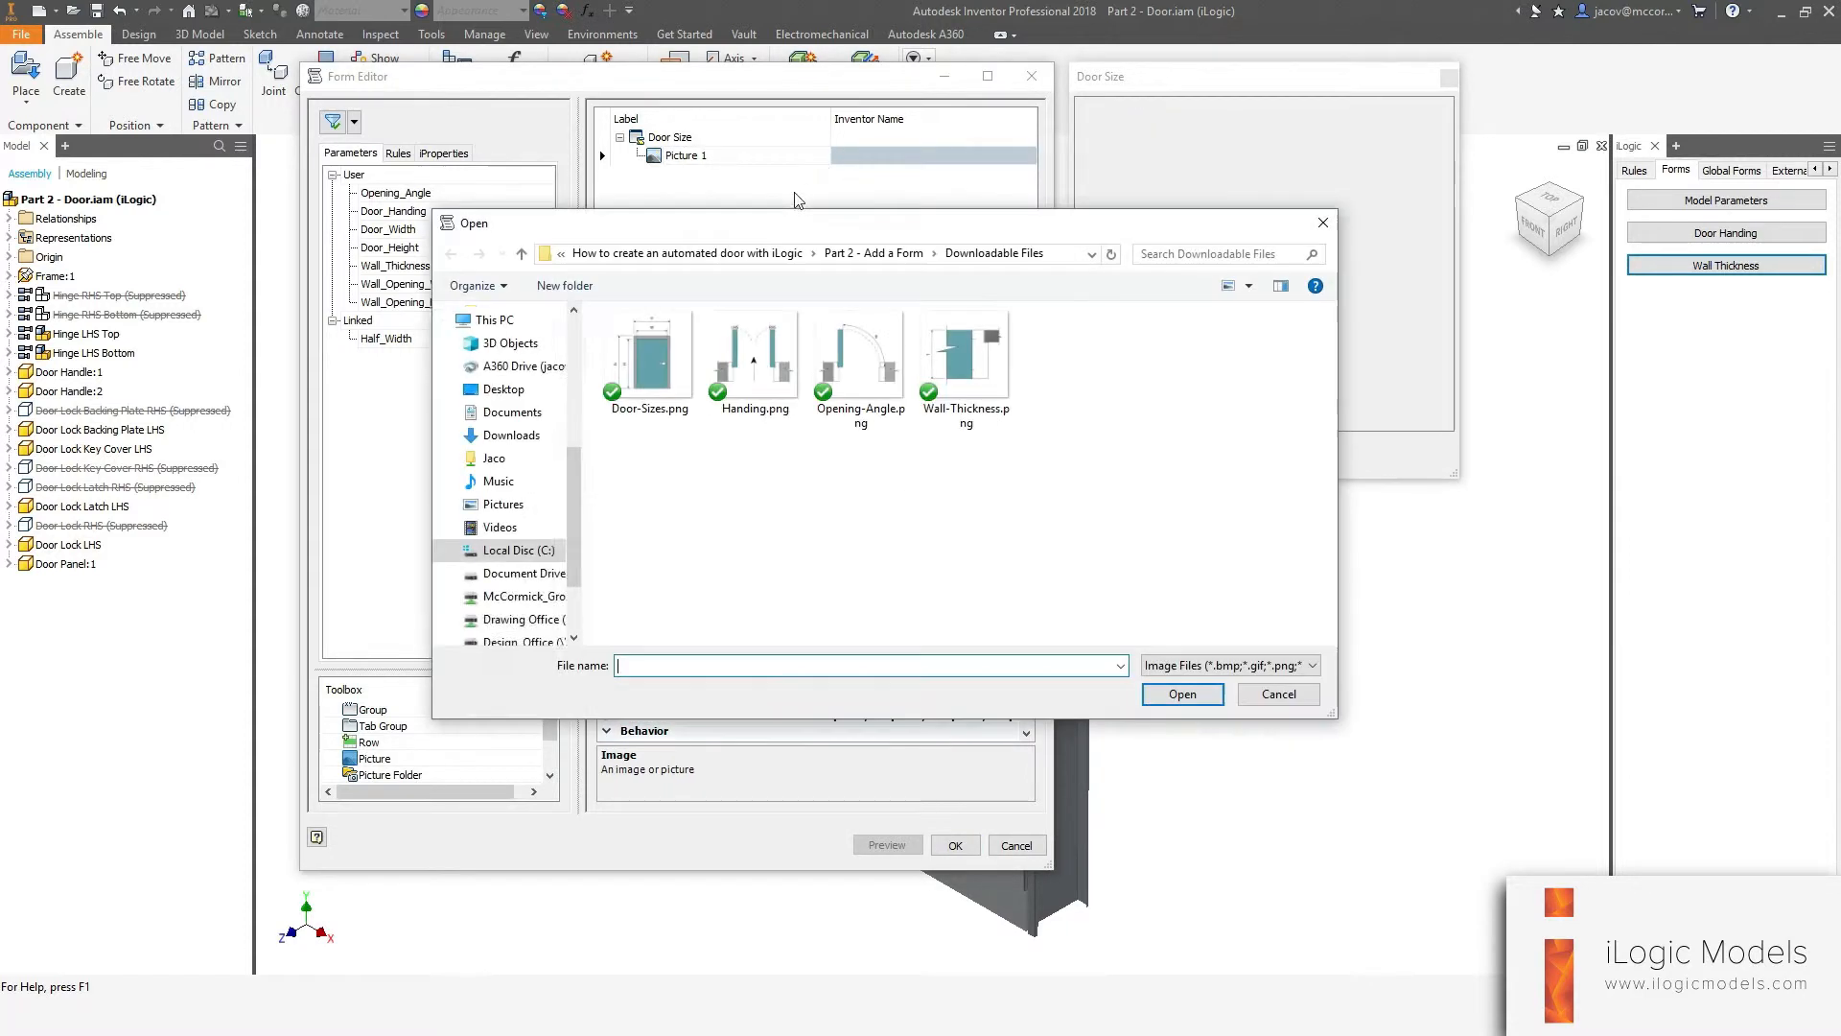
left_click(671, 401)
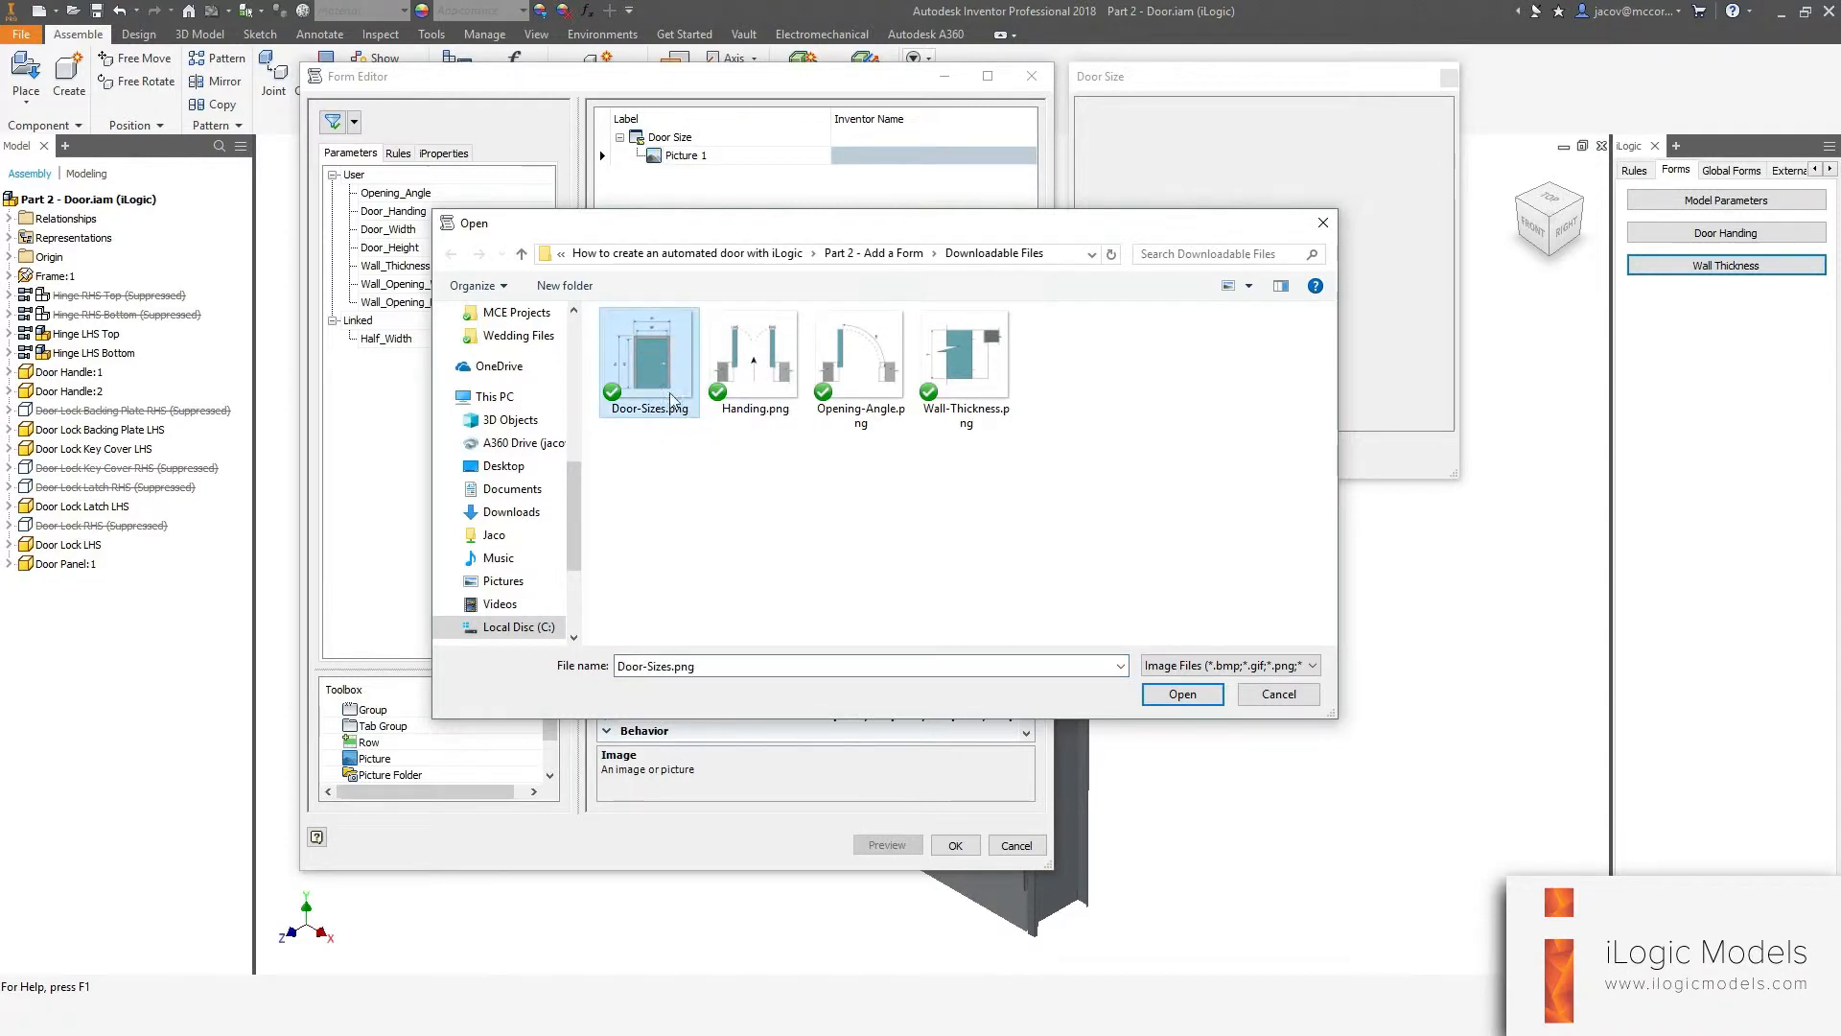
left_click(1190, 706)
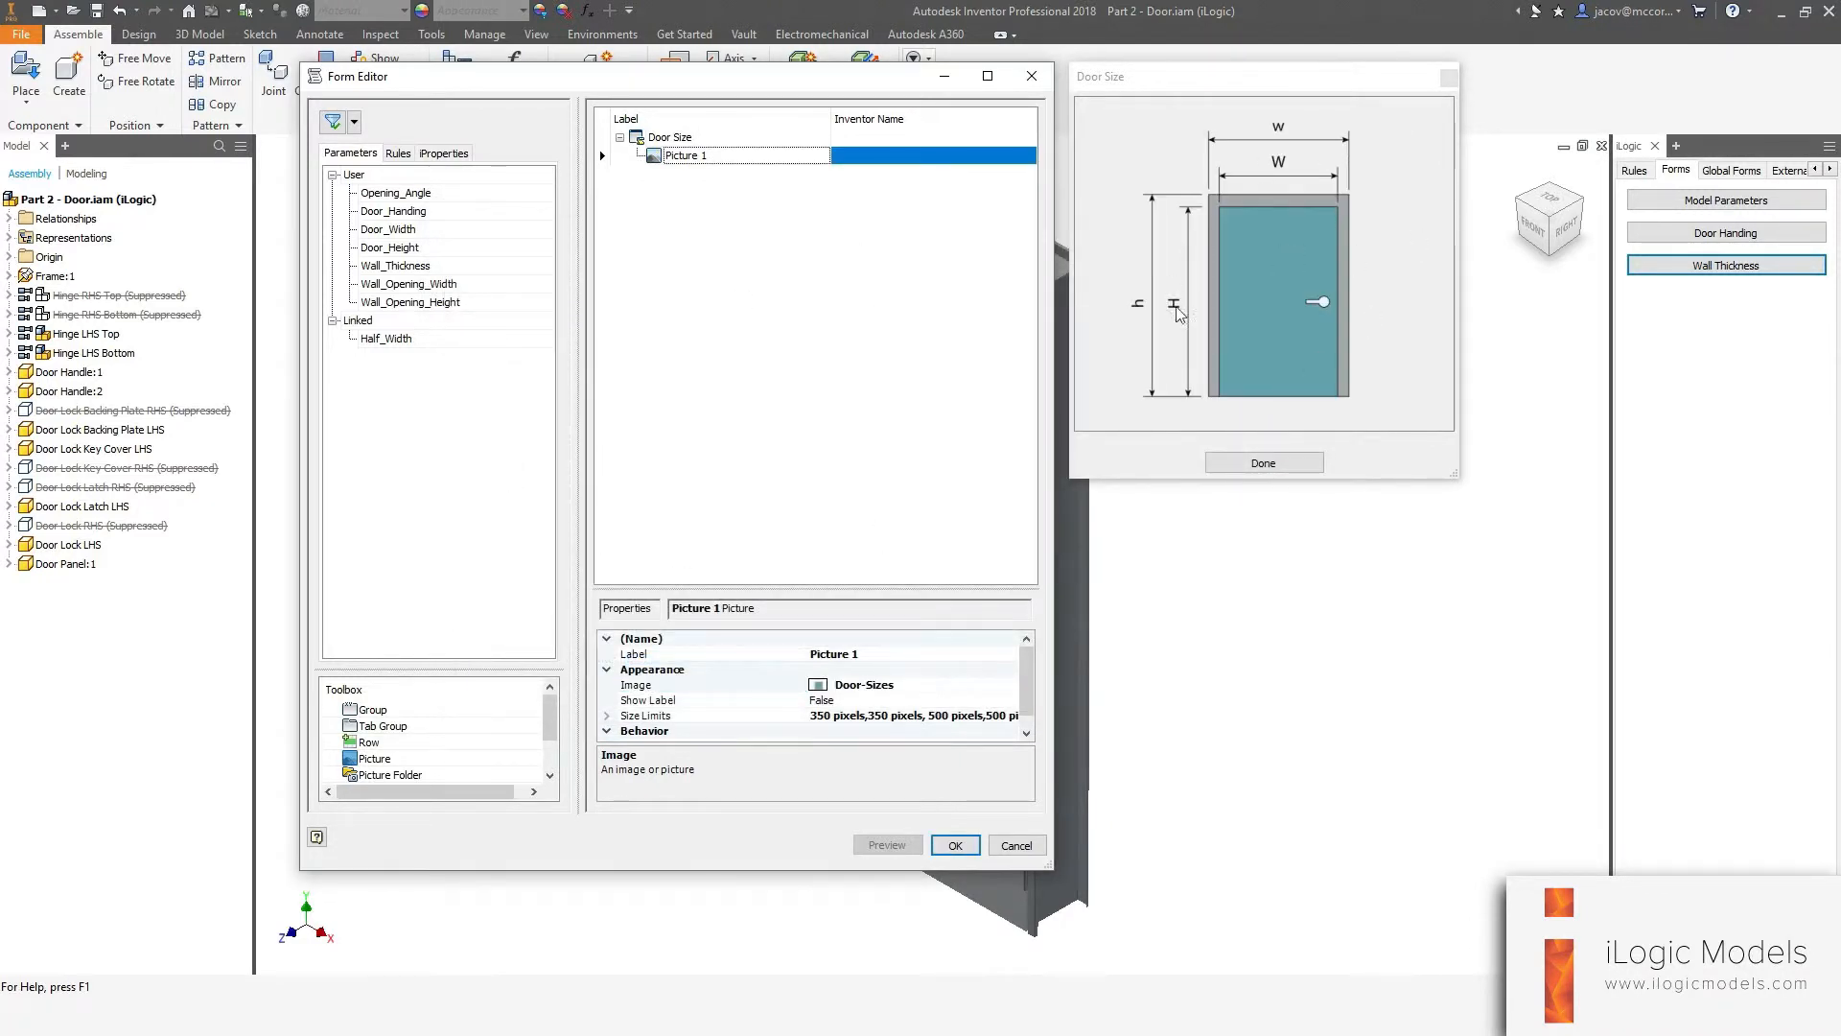
left_click(1203, 76)
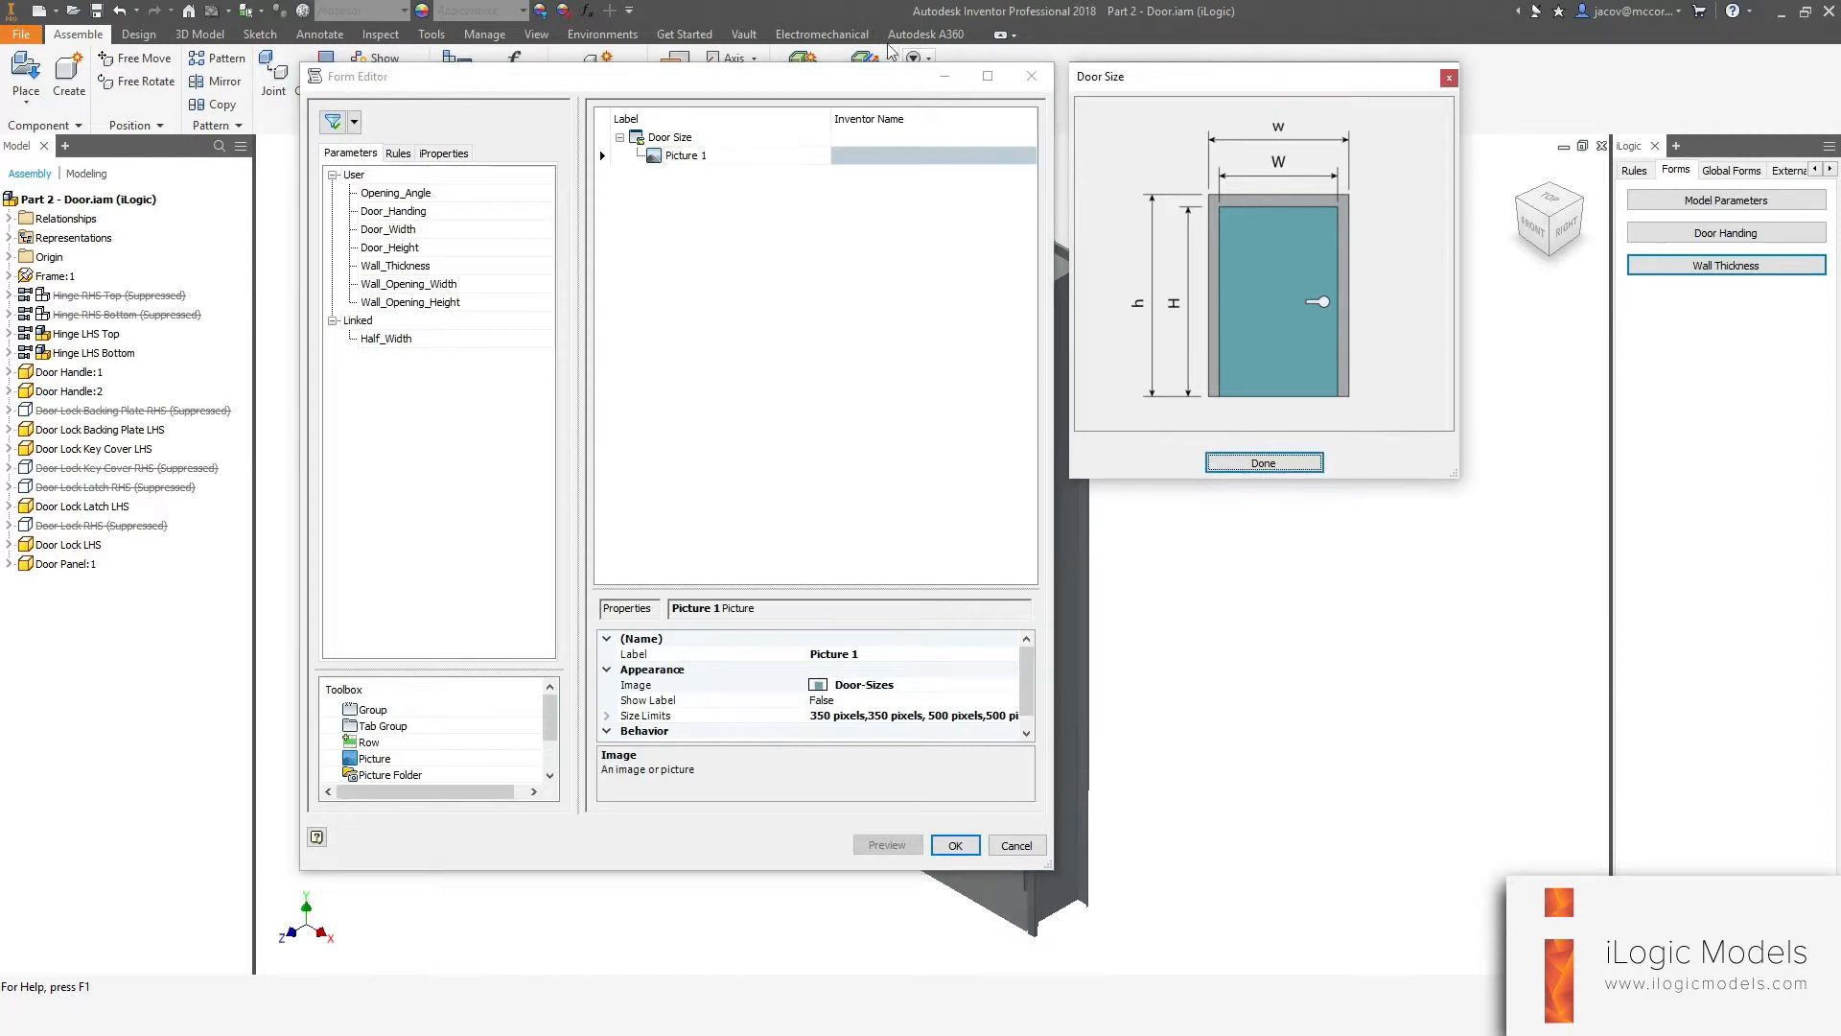
Add the Door_Width and Door_Height parameters to the Door Size form below the picture.
left_click(705, 254)
left_click_drag(388, 229, 604, 242)
left_click_drag(388, 247, 760, 220)
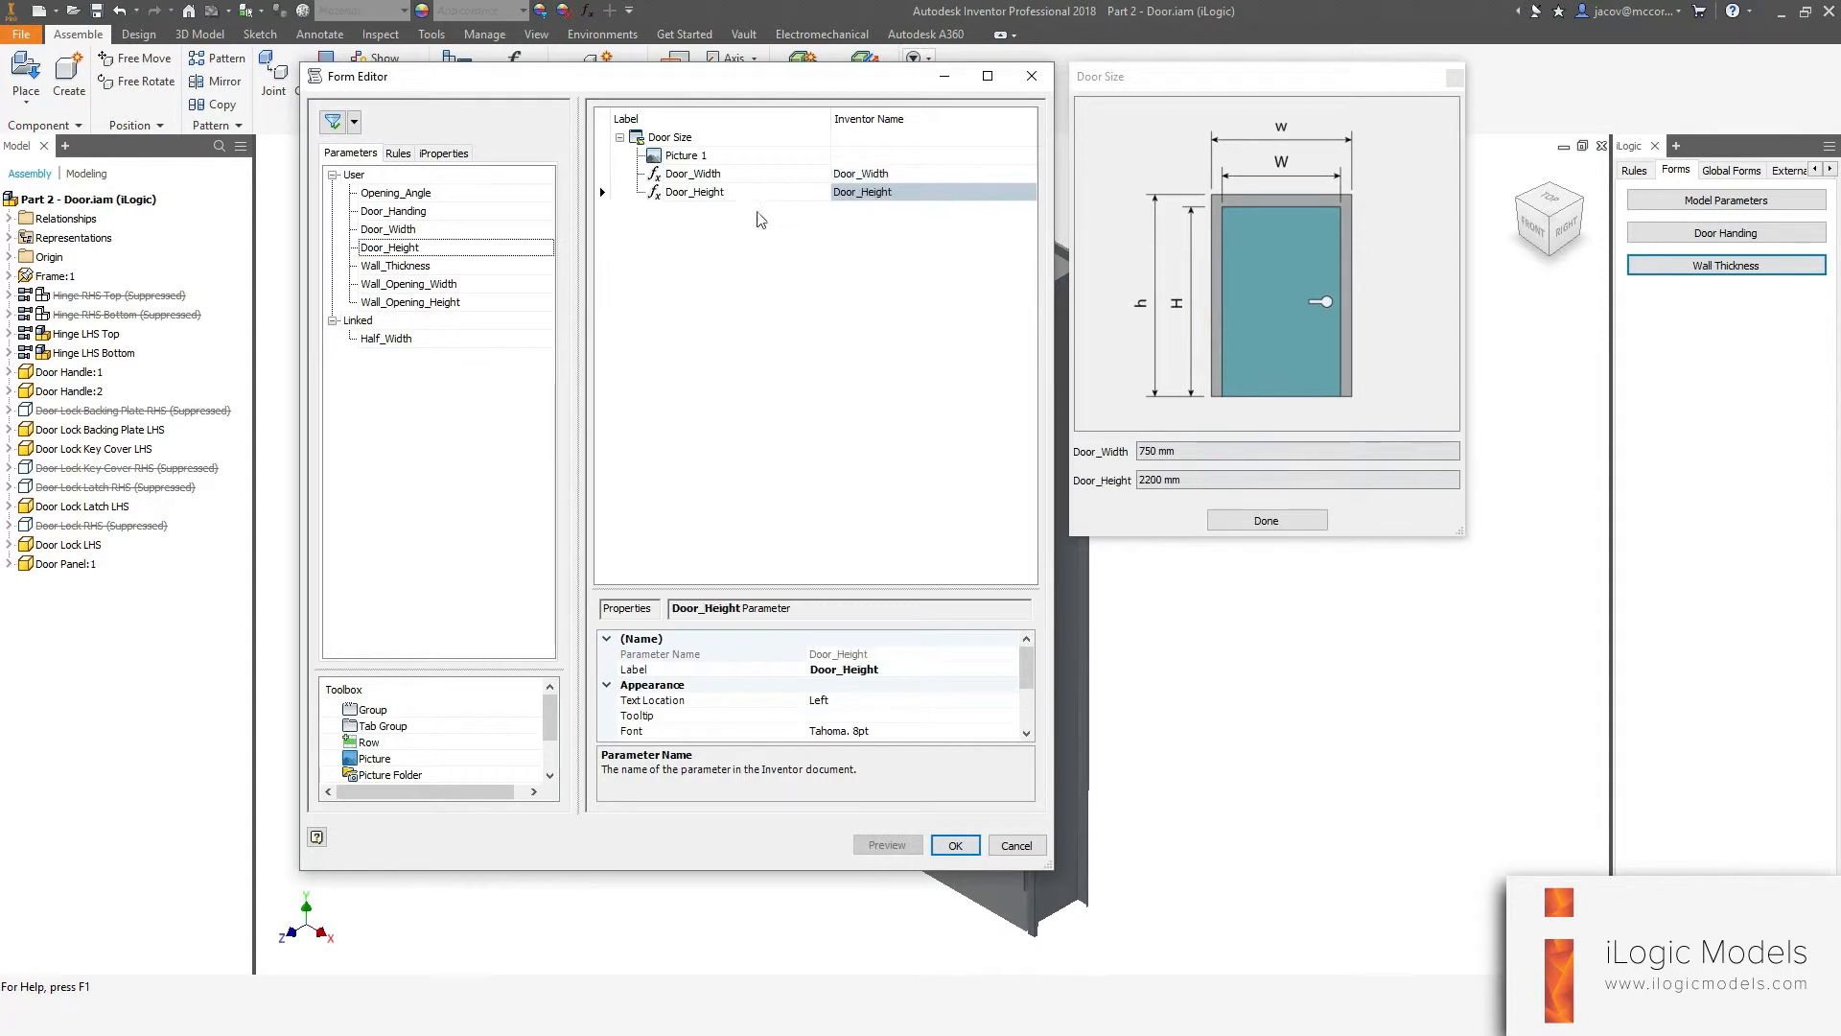
Relabel the Door_Width control as "Door Width (W)".
left_click(694, 174)
left_click(693, 174)
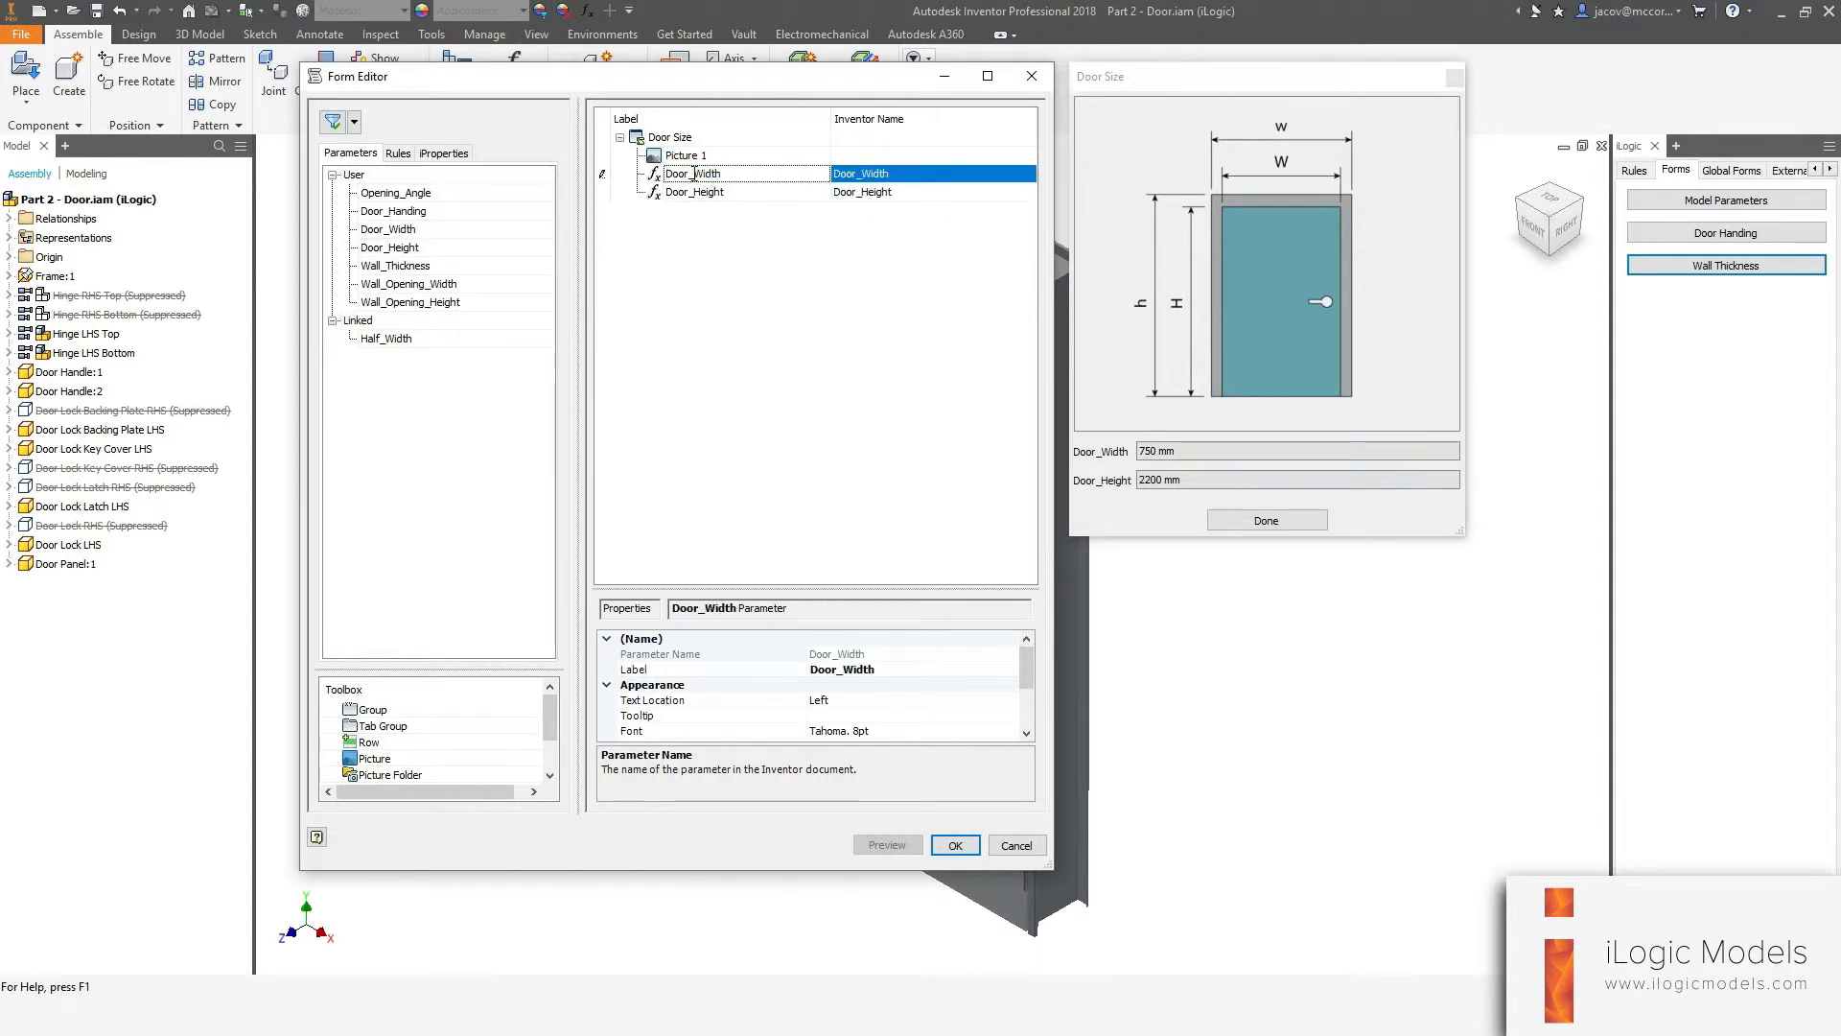
left_click(809, 238)
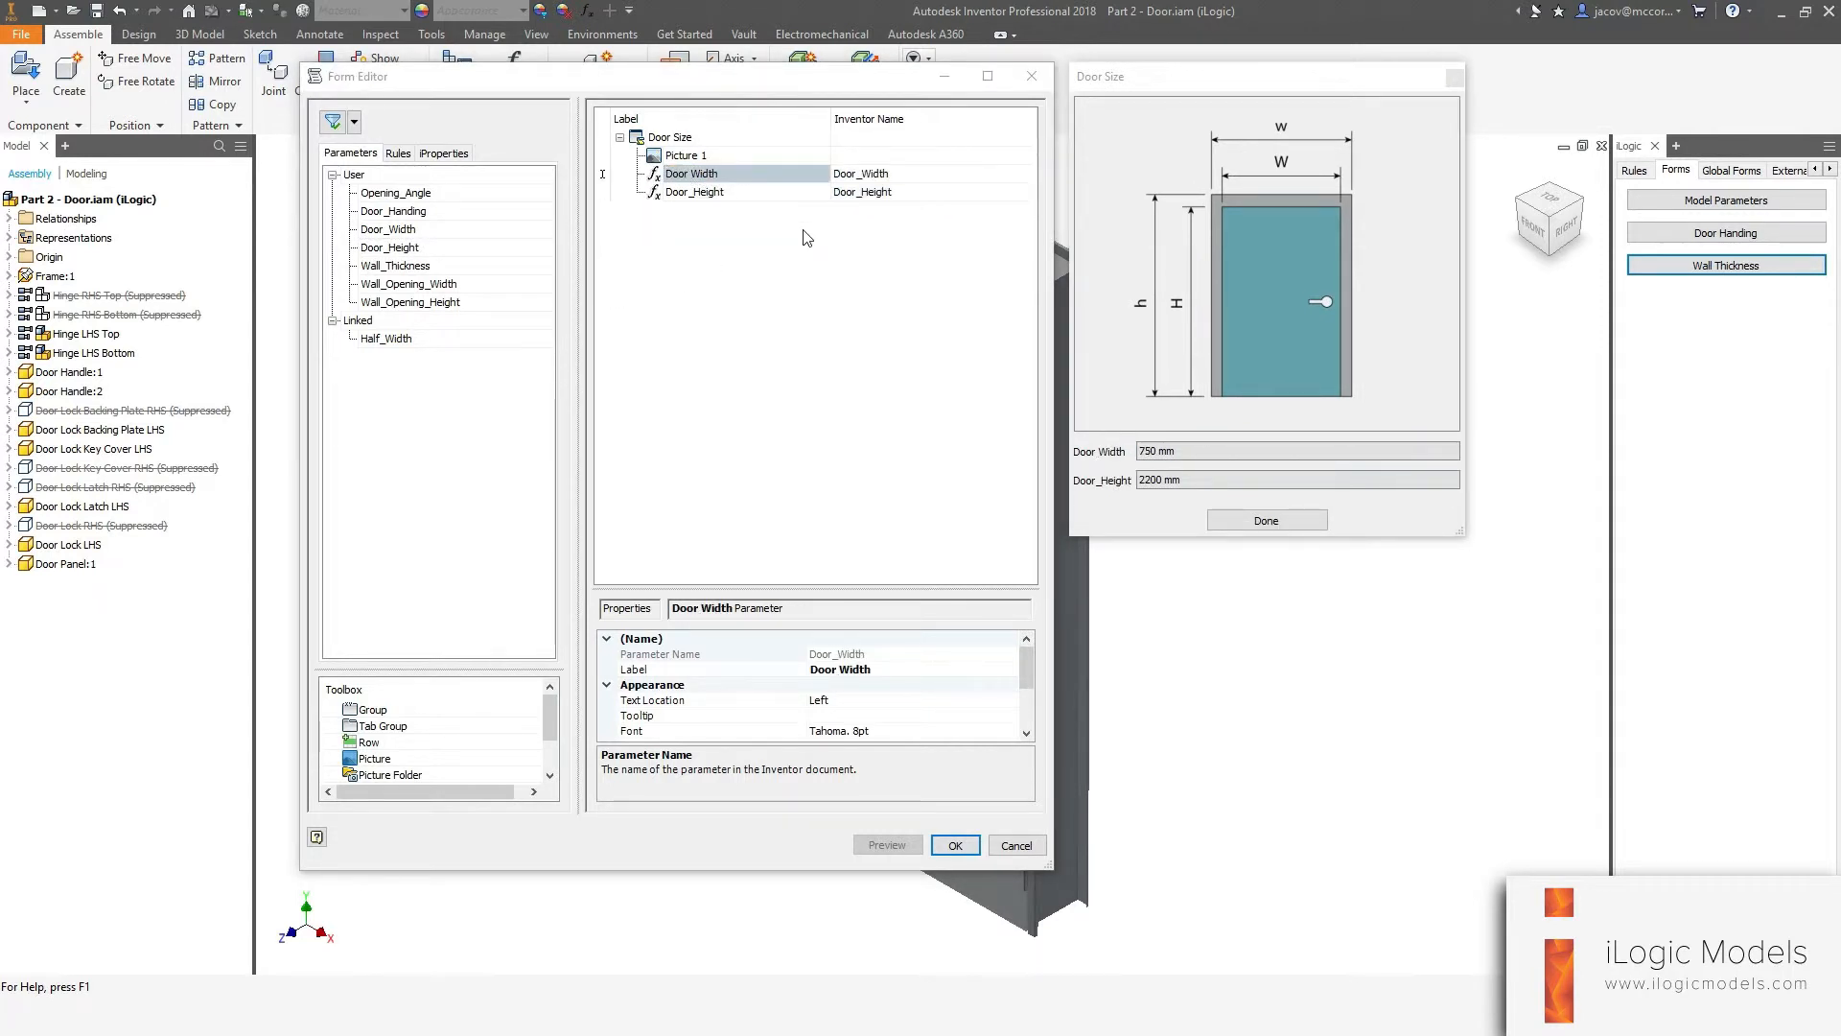
left_click(745, 173)
left_click(745, 169)
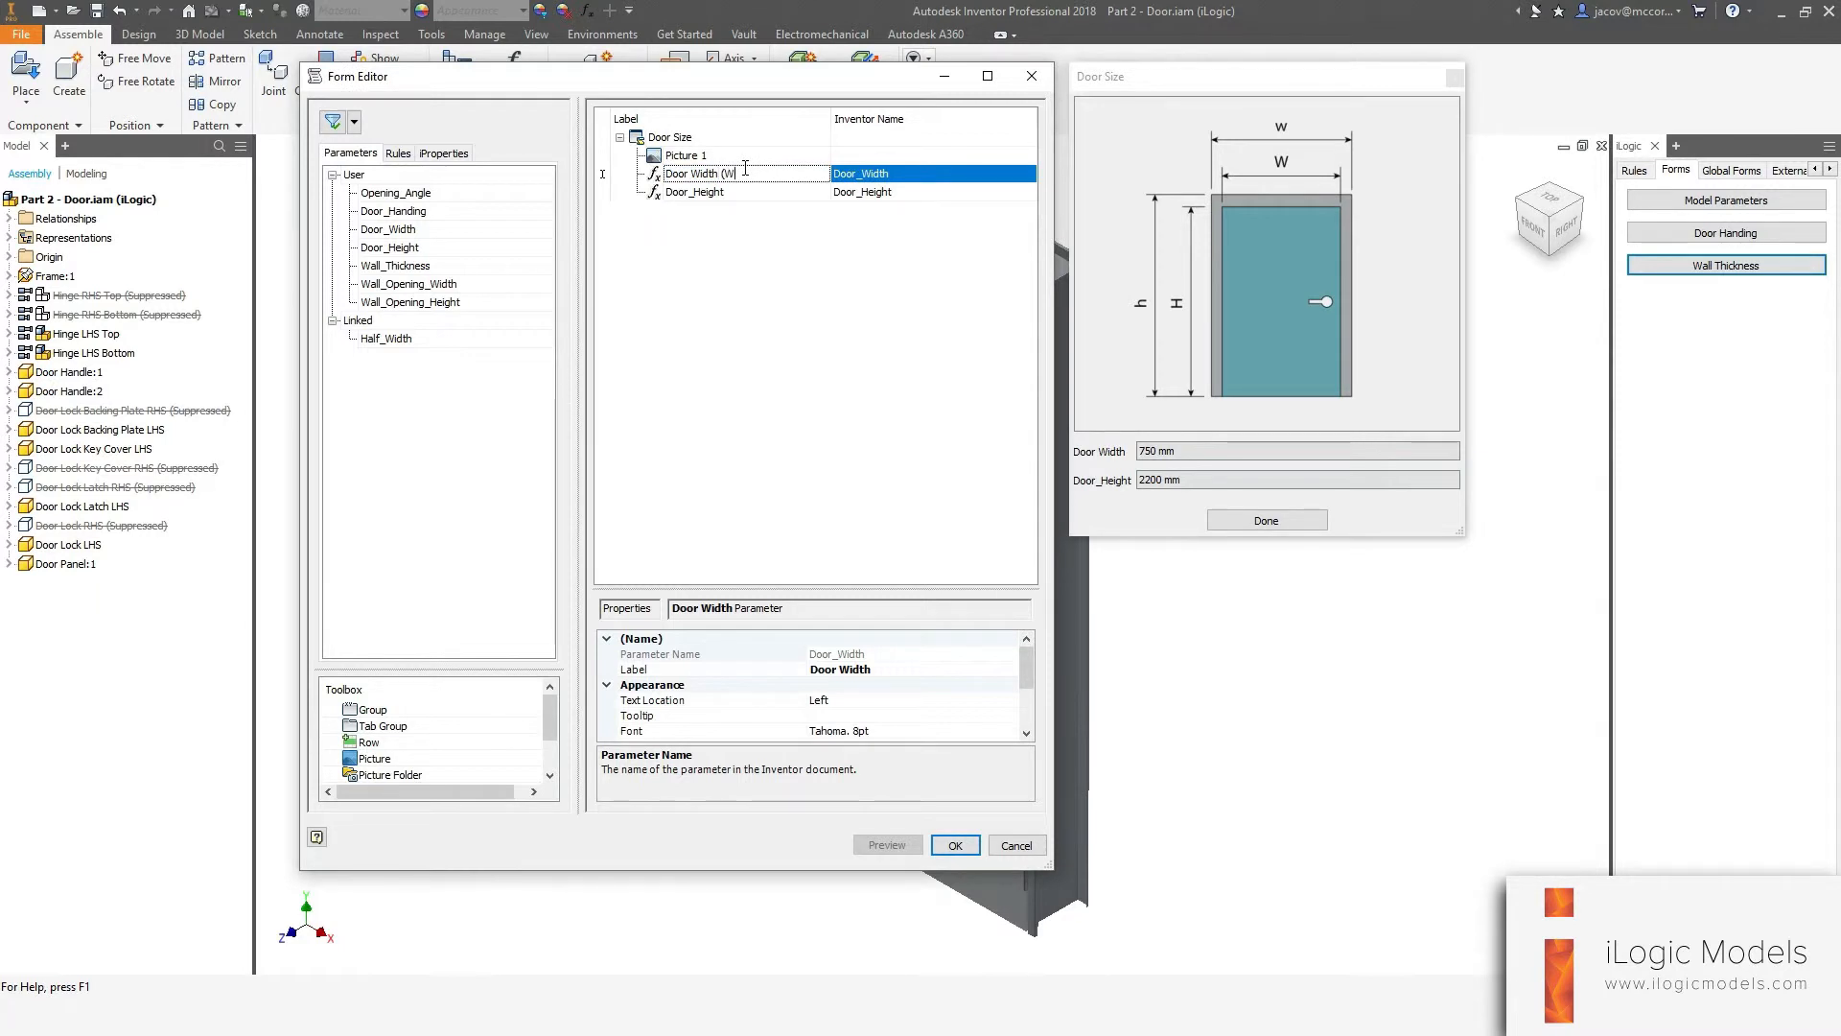
type("(W)")
key("Return")
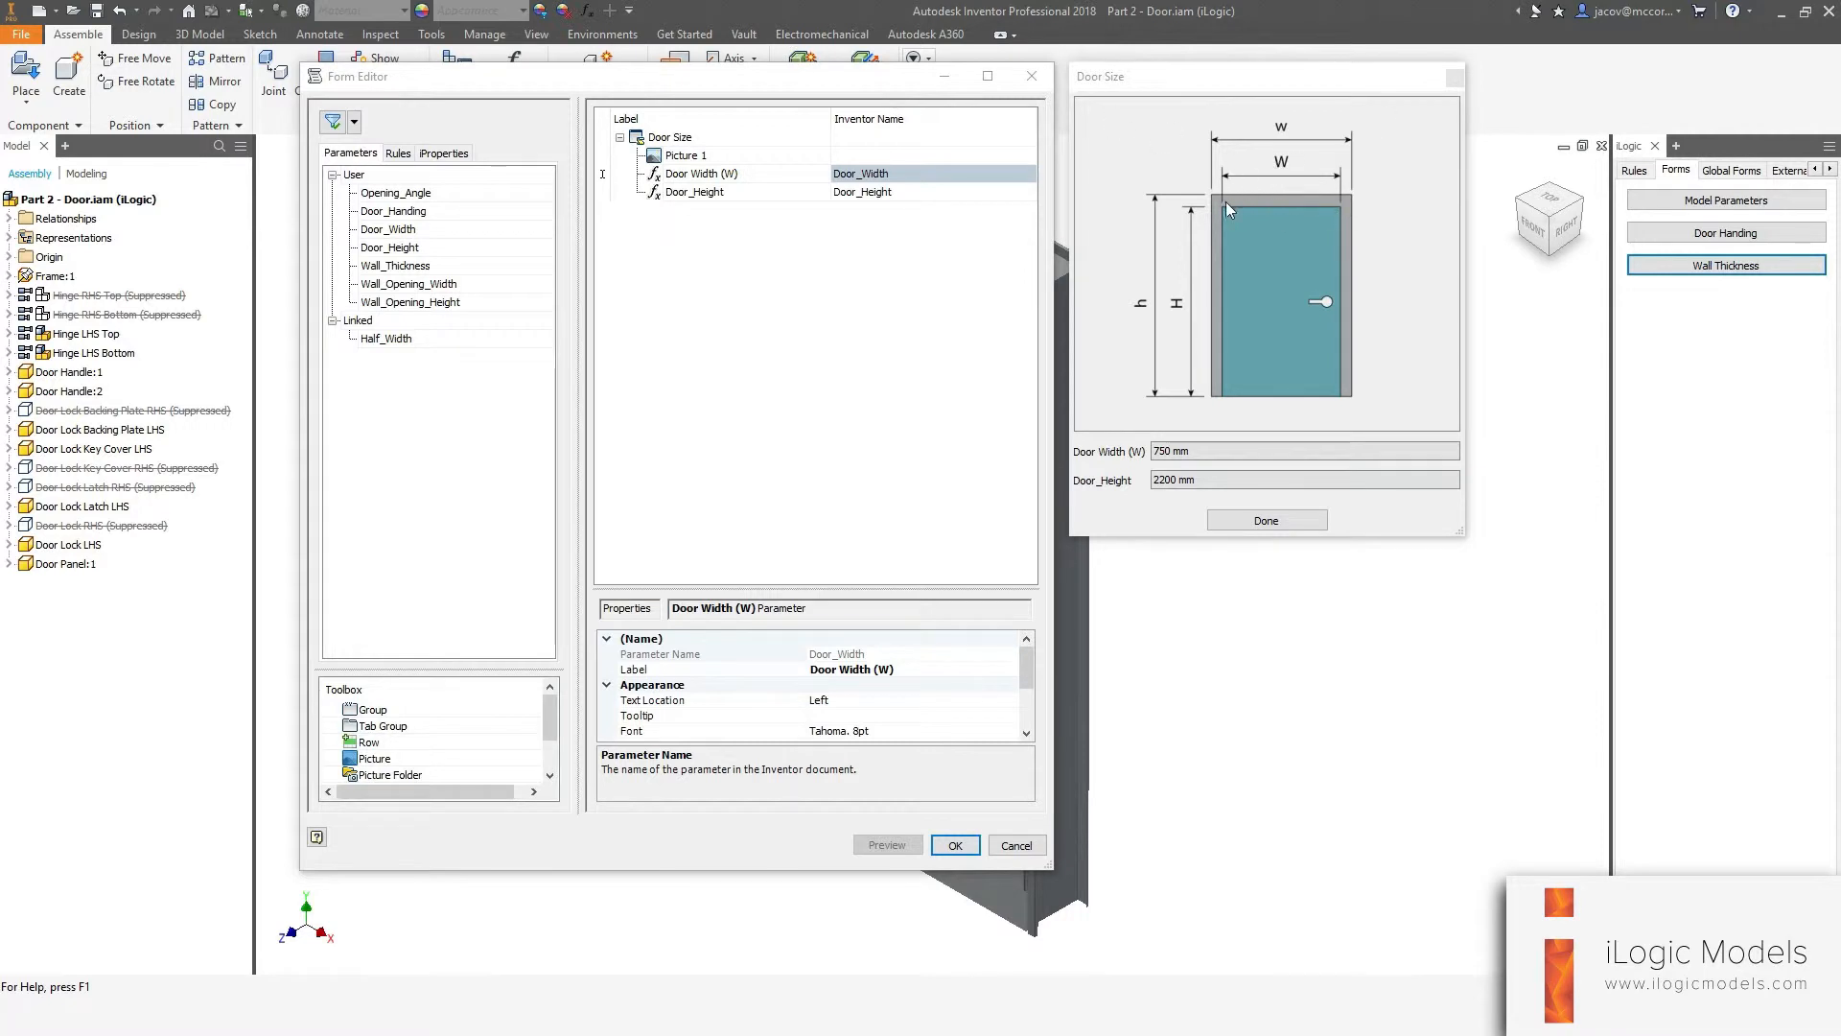
Relabel the Door_Height control as "Door Height (H)".
double_click(733, 193)
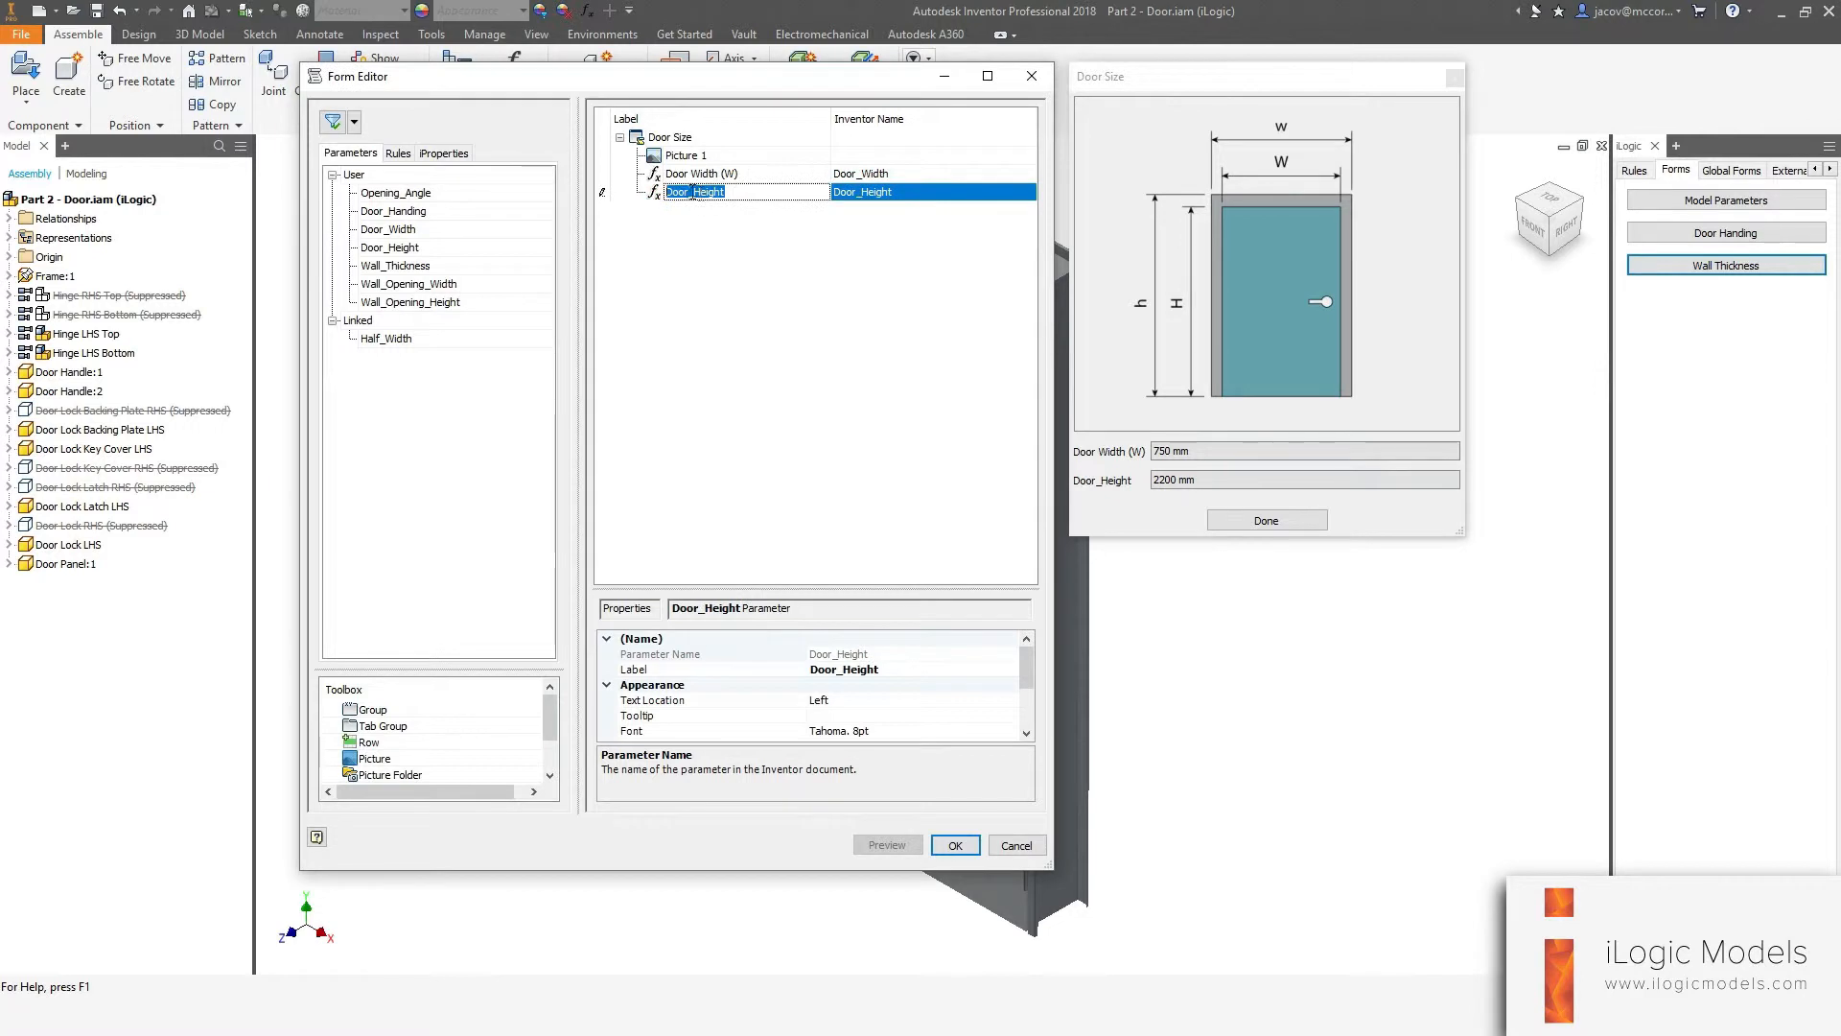
left_click(691, 193)
type("(H)")
key("Return")
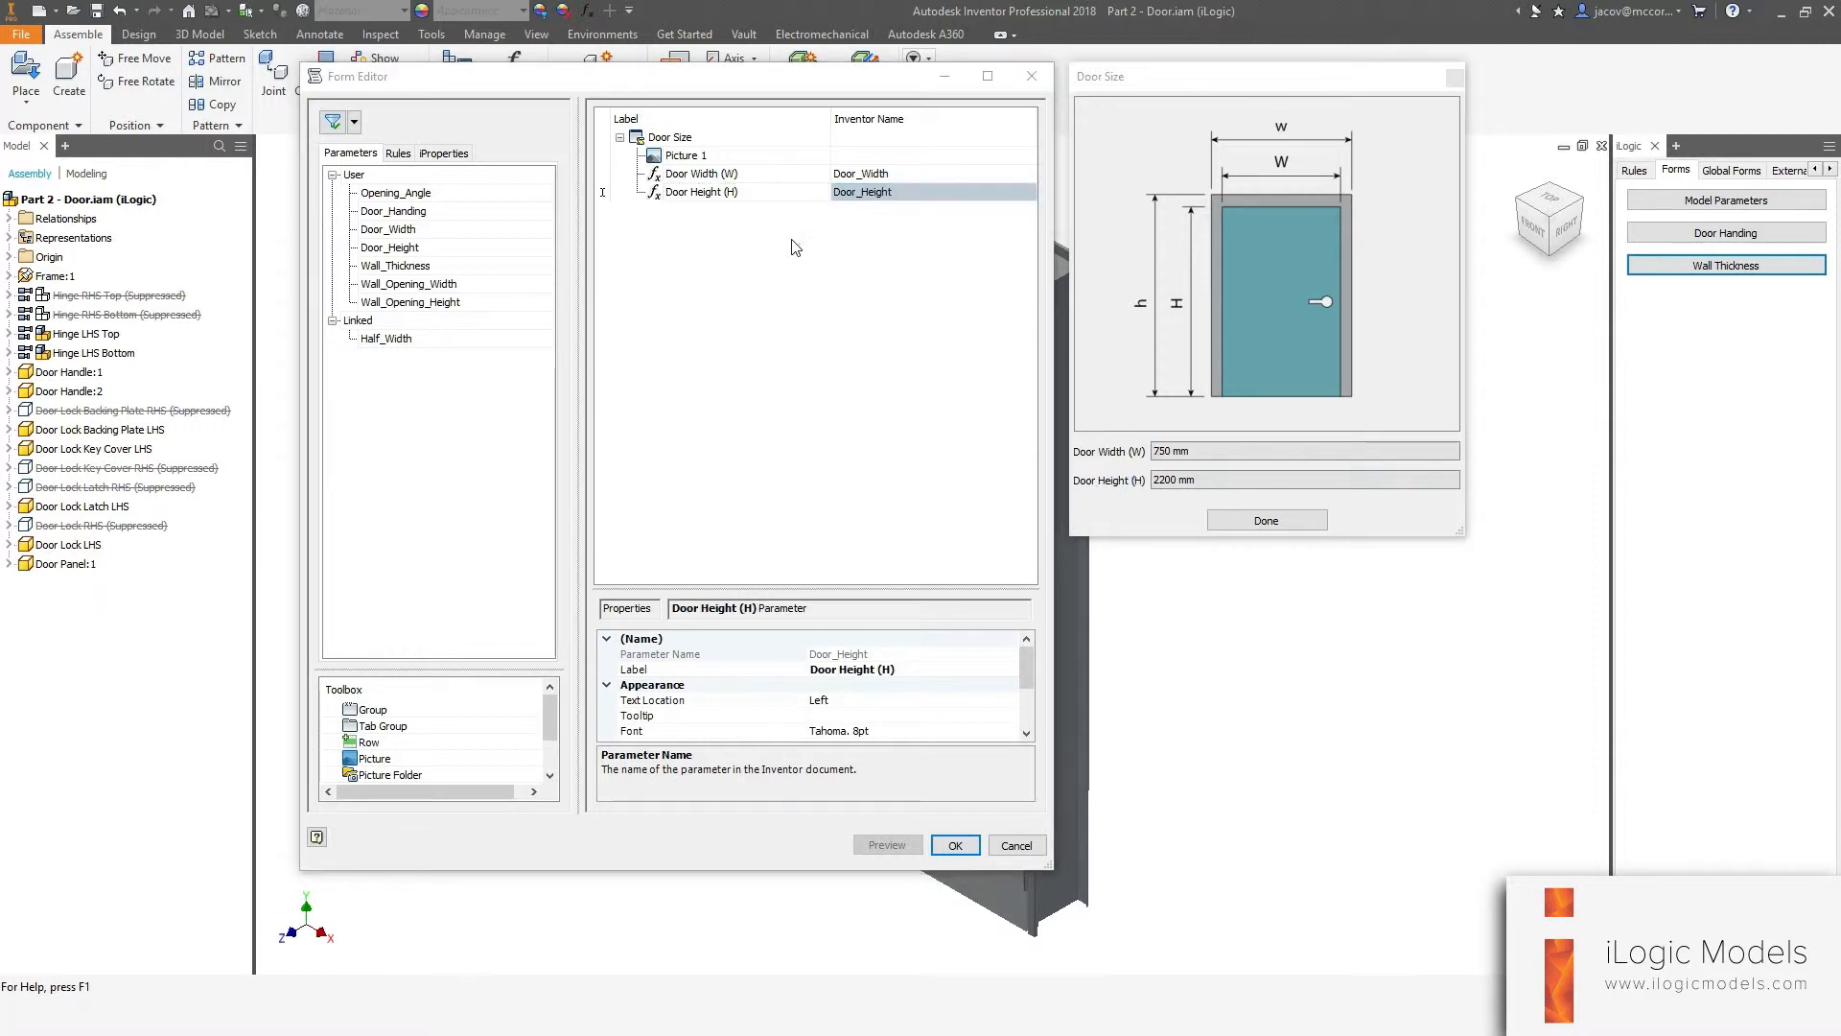
Add an empty space and a splitter below the door size parameters.
left_click(795, 247)
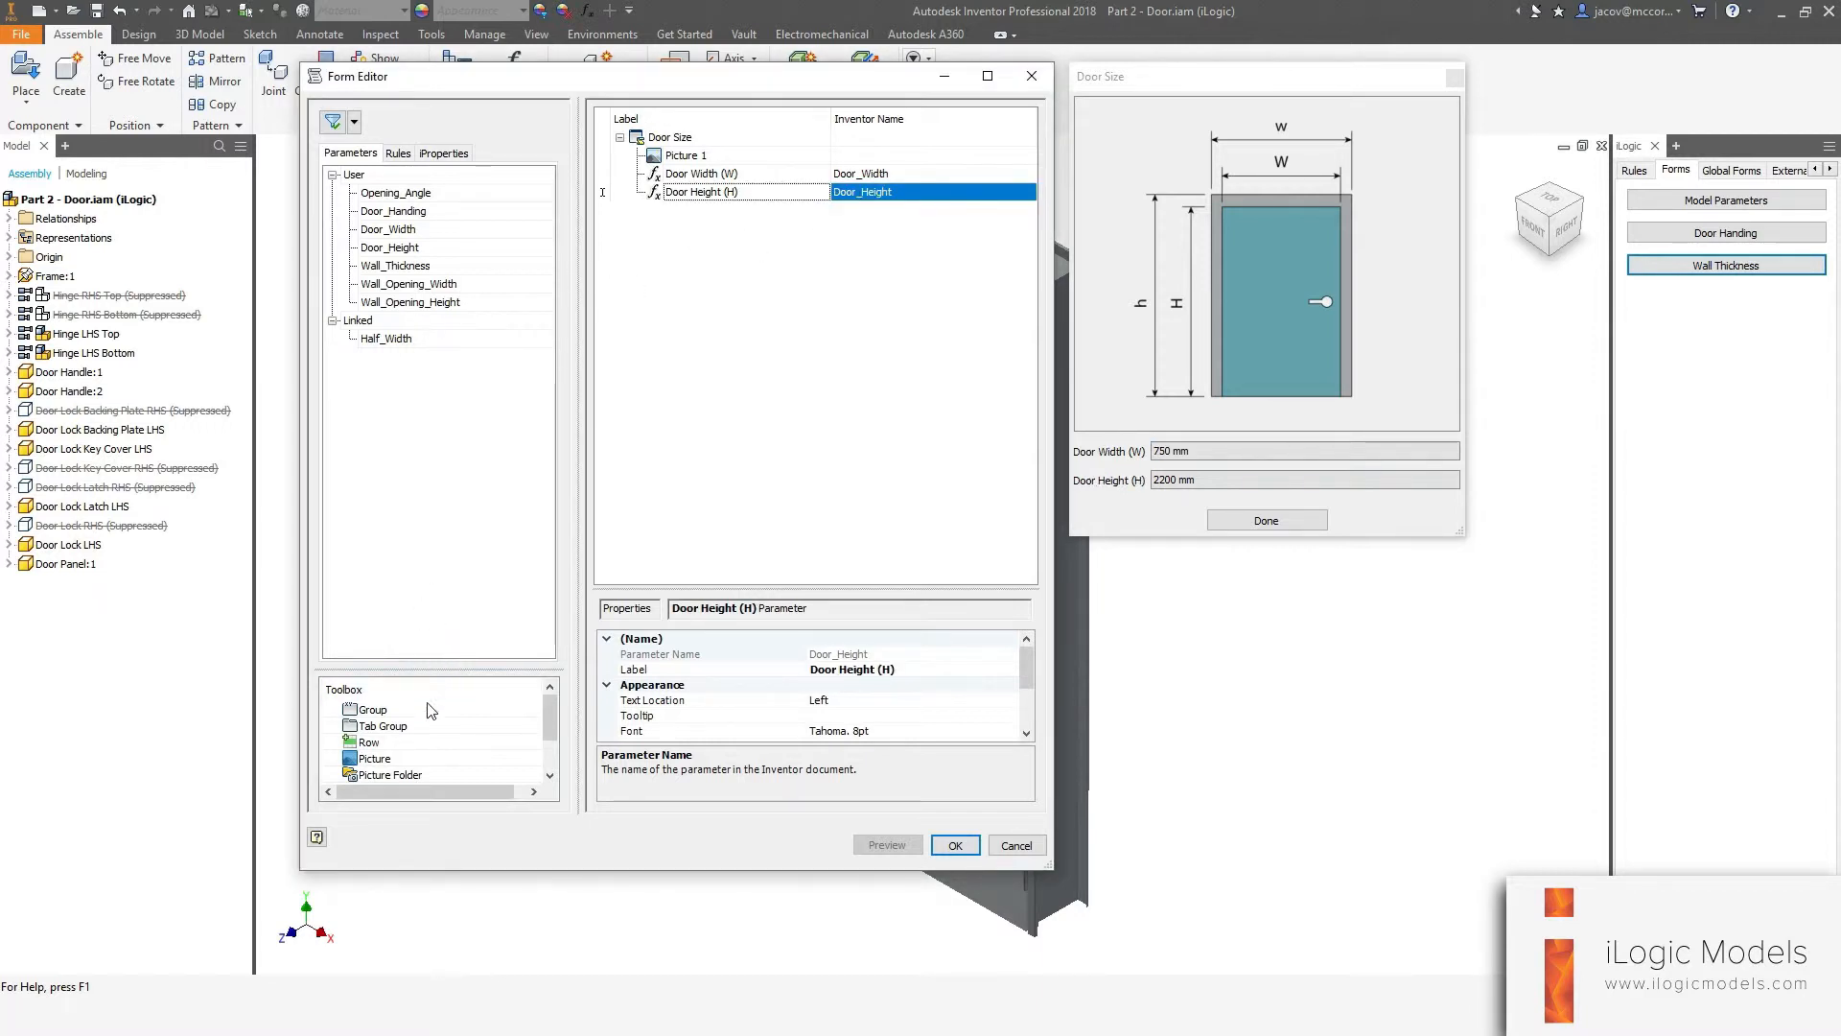
scroll(431, 711, "down", 1)
left_click_drag(383, 742, 734, 257)
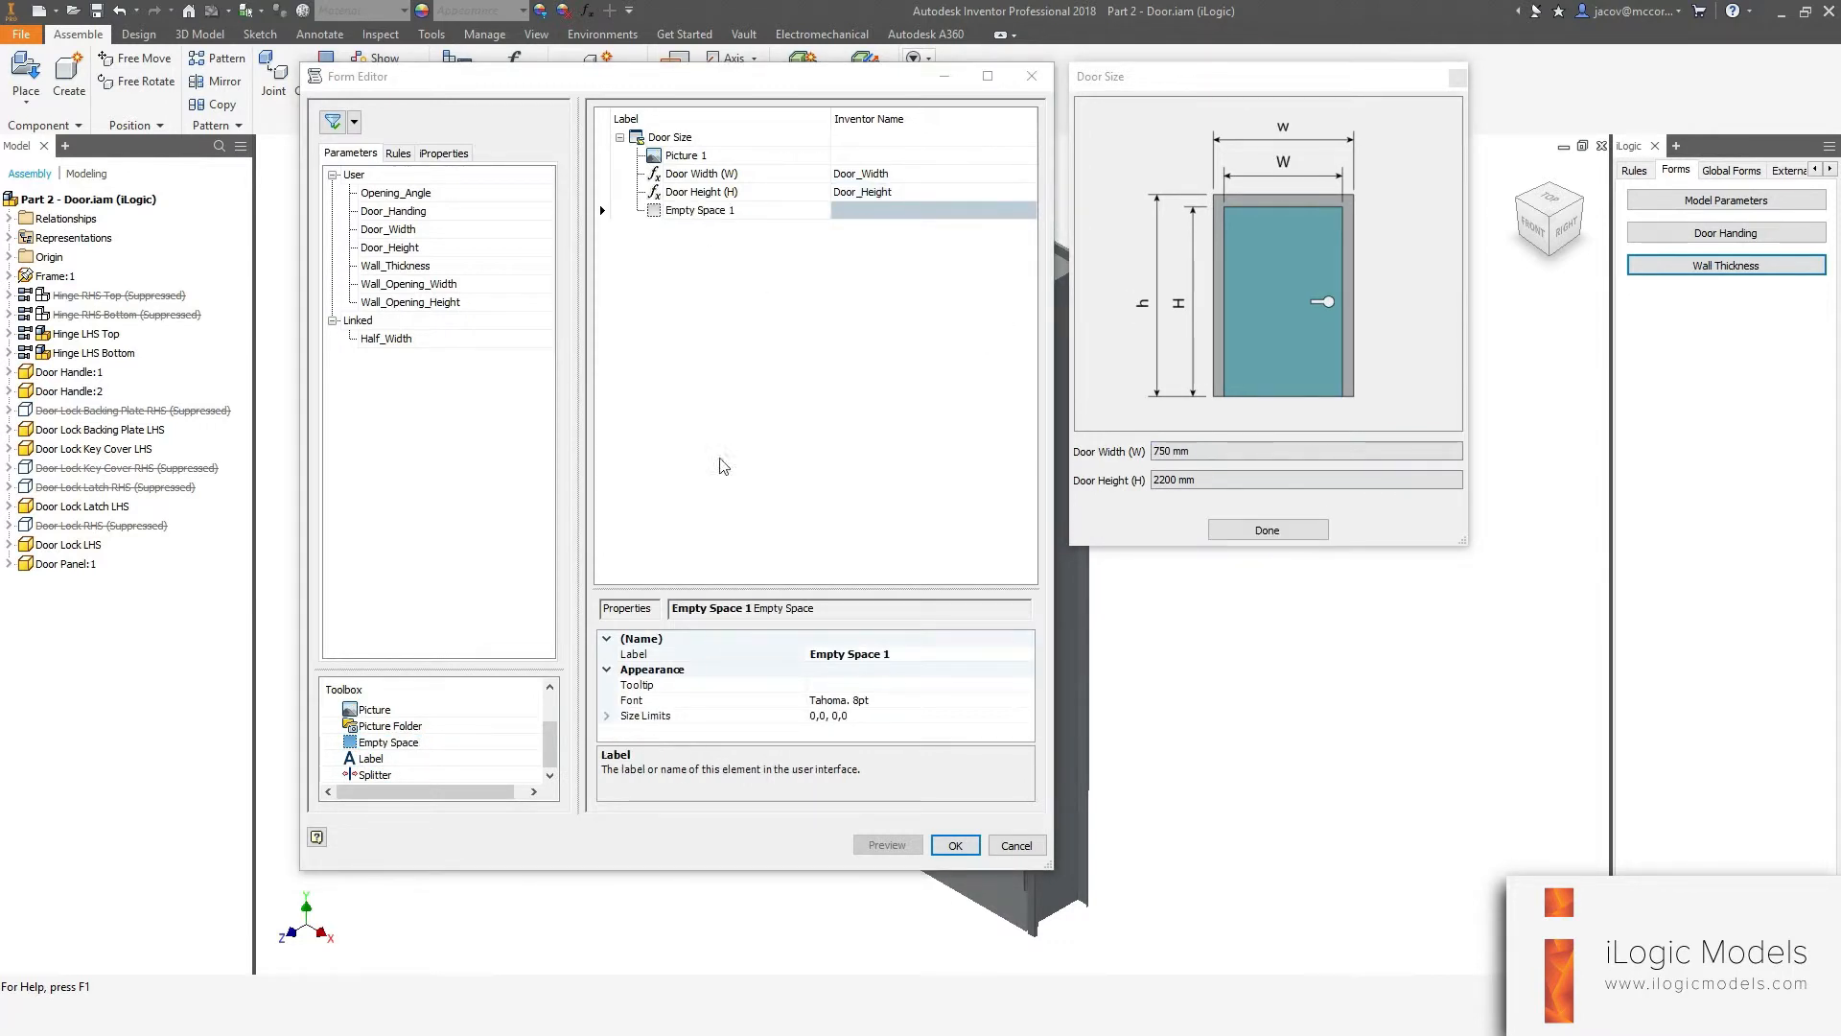
left_click_drag(383, 773, 731, 411)
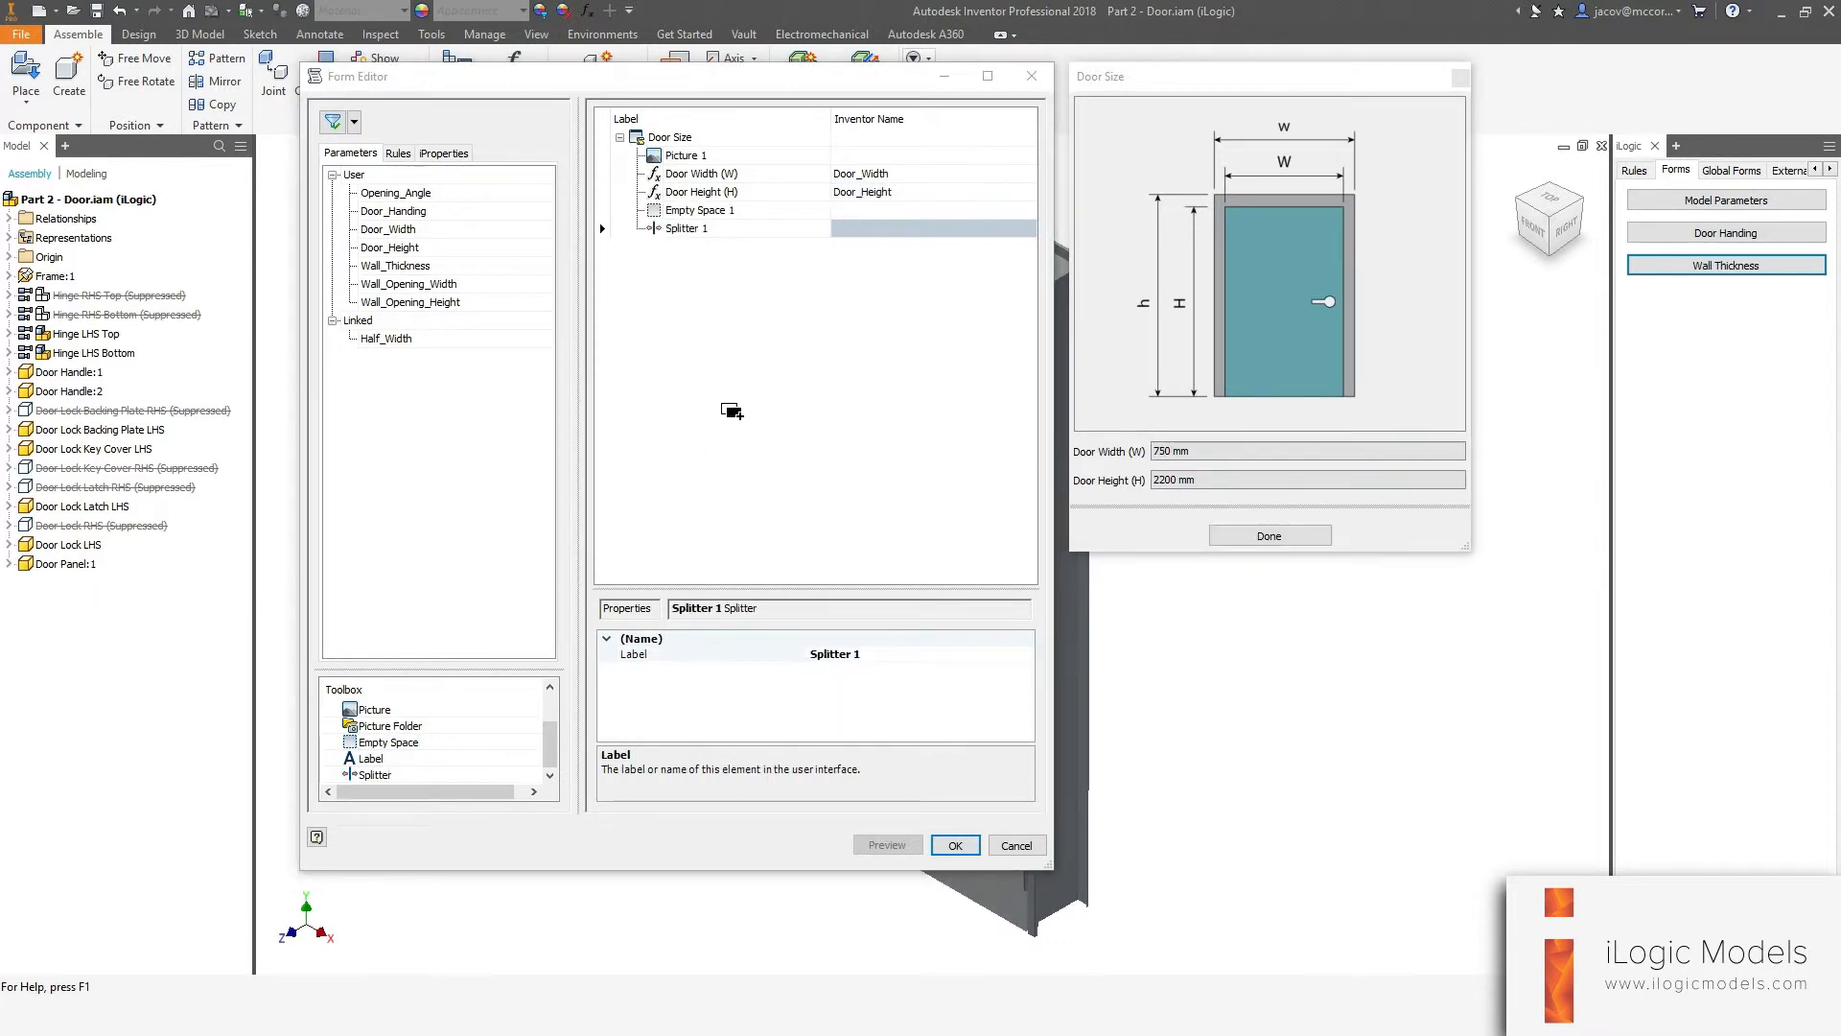
Add a label element reading "Wall Opening" under the splitter.
left_click_drag(370, 759, 688, 246)
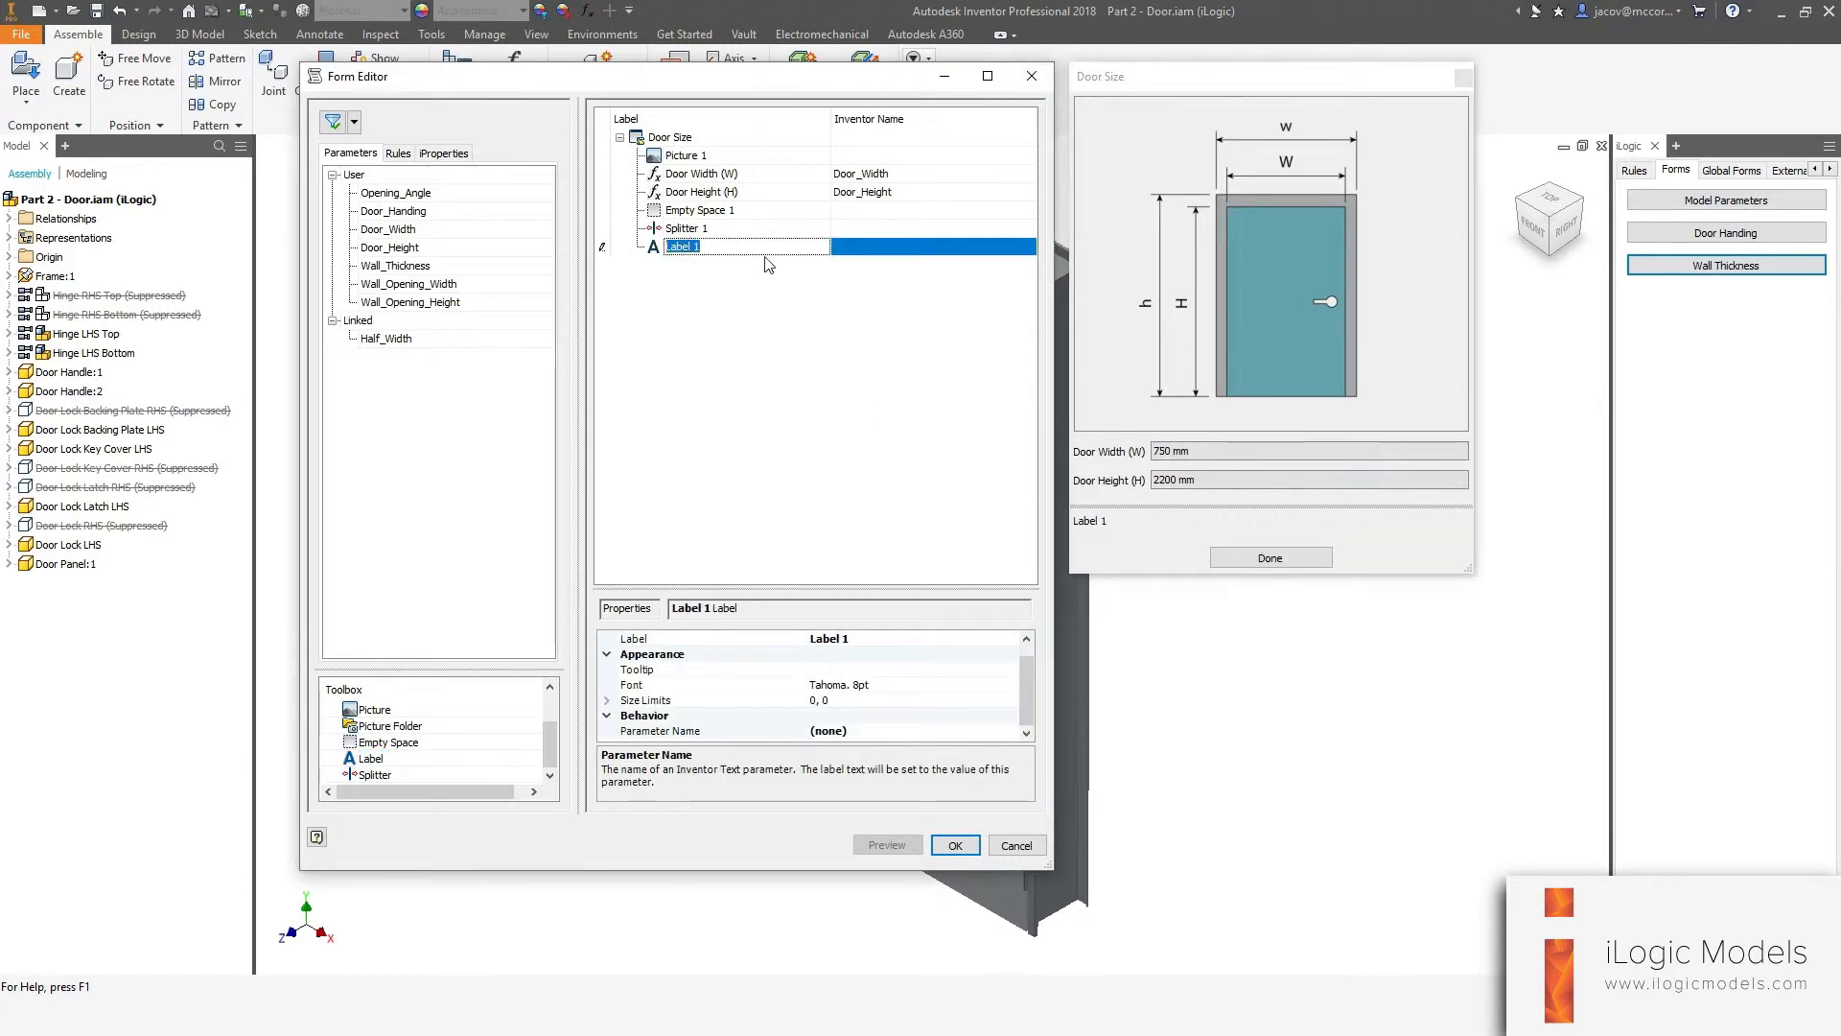
type("Wall Opening")
key("Return")
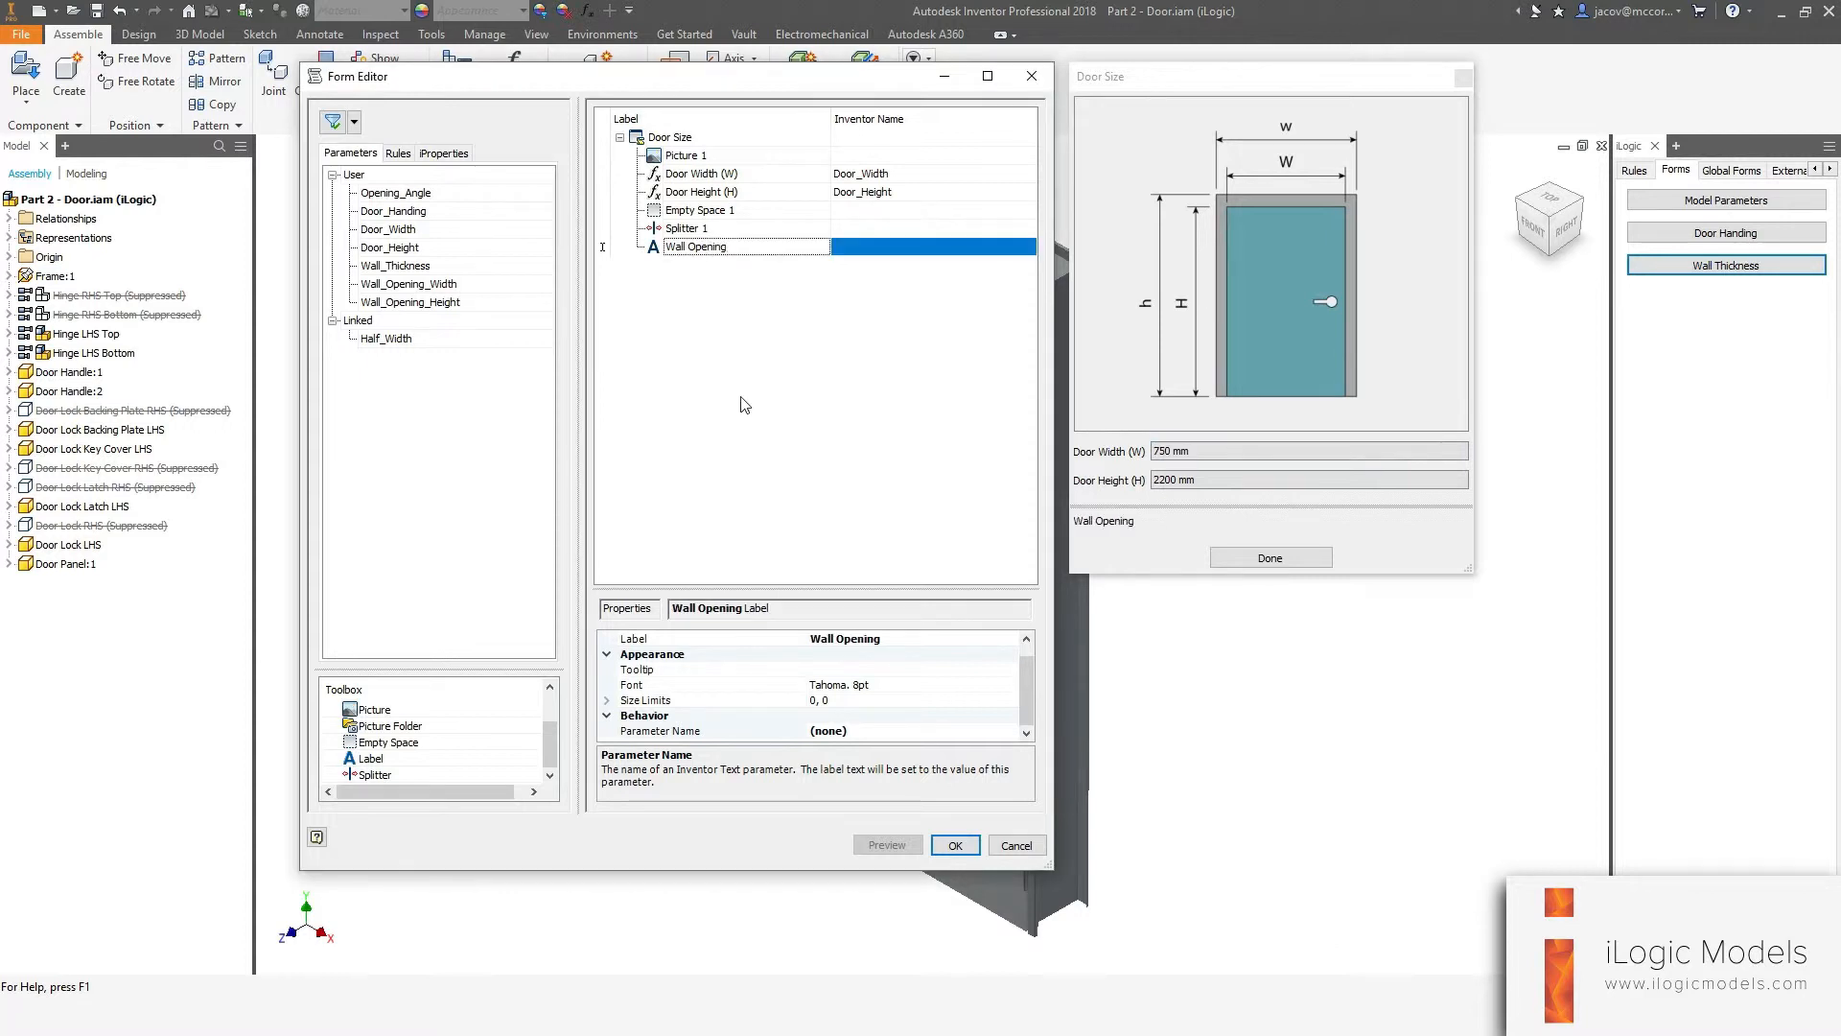
Add the Wall_Opening_Width and Wall_Opening_Height parameters below the Wall Opening label.
left_click(429, 287)
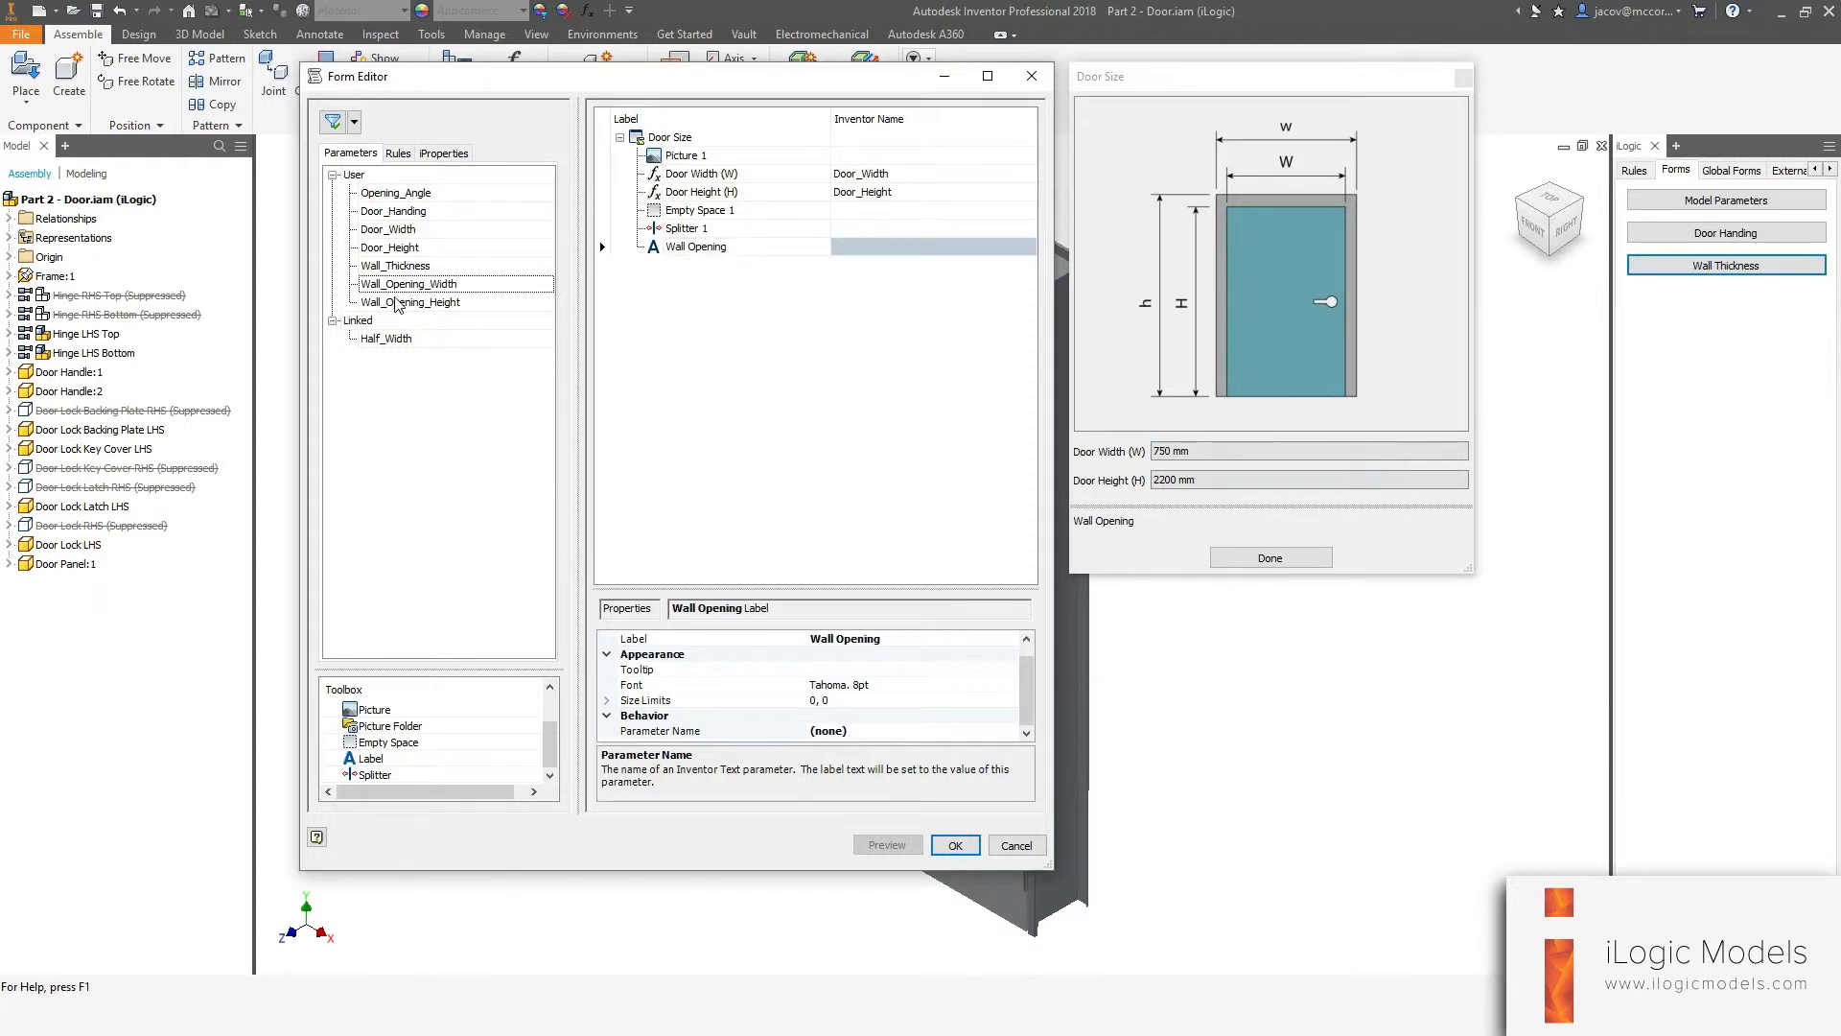
left_click(398, 284)
left_click(781, 372)
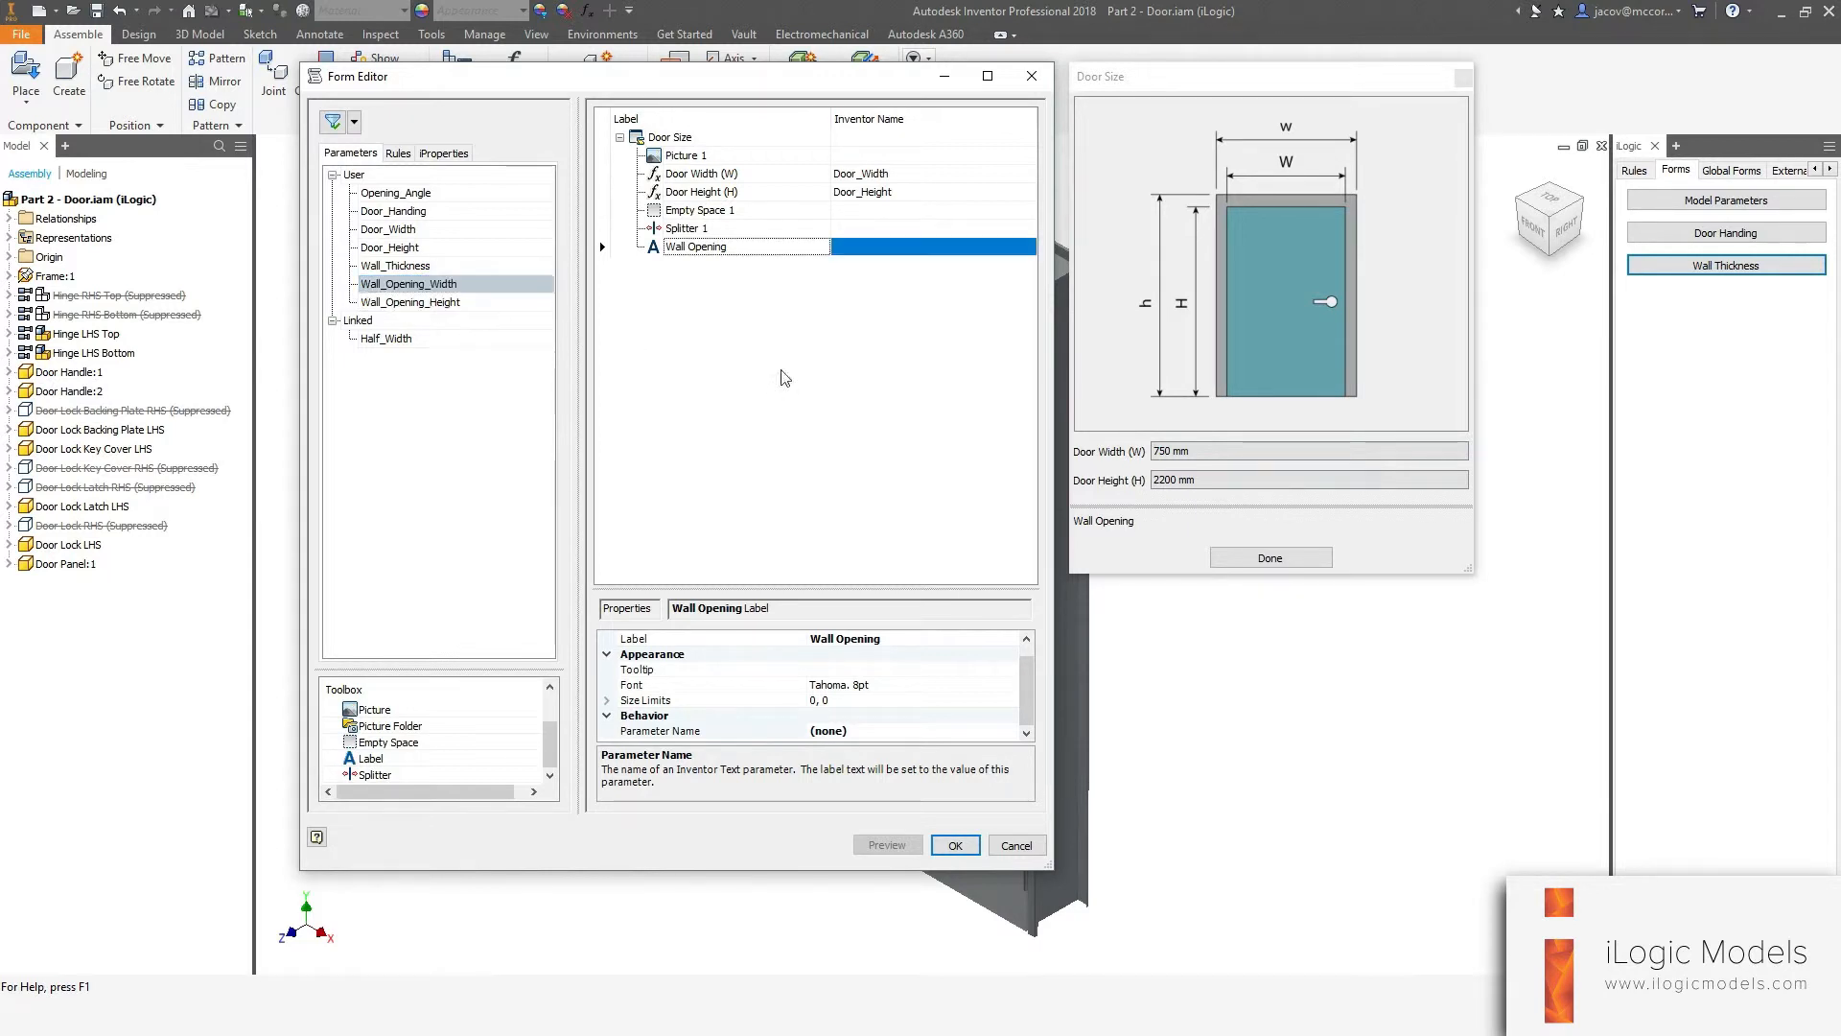
left_click(455, 367)
left_click(386, 285)
left_click_drag(388, 287, 836, 254)
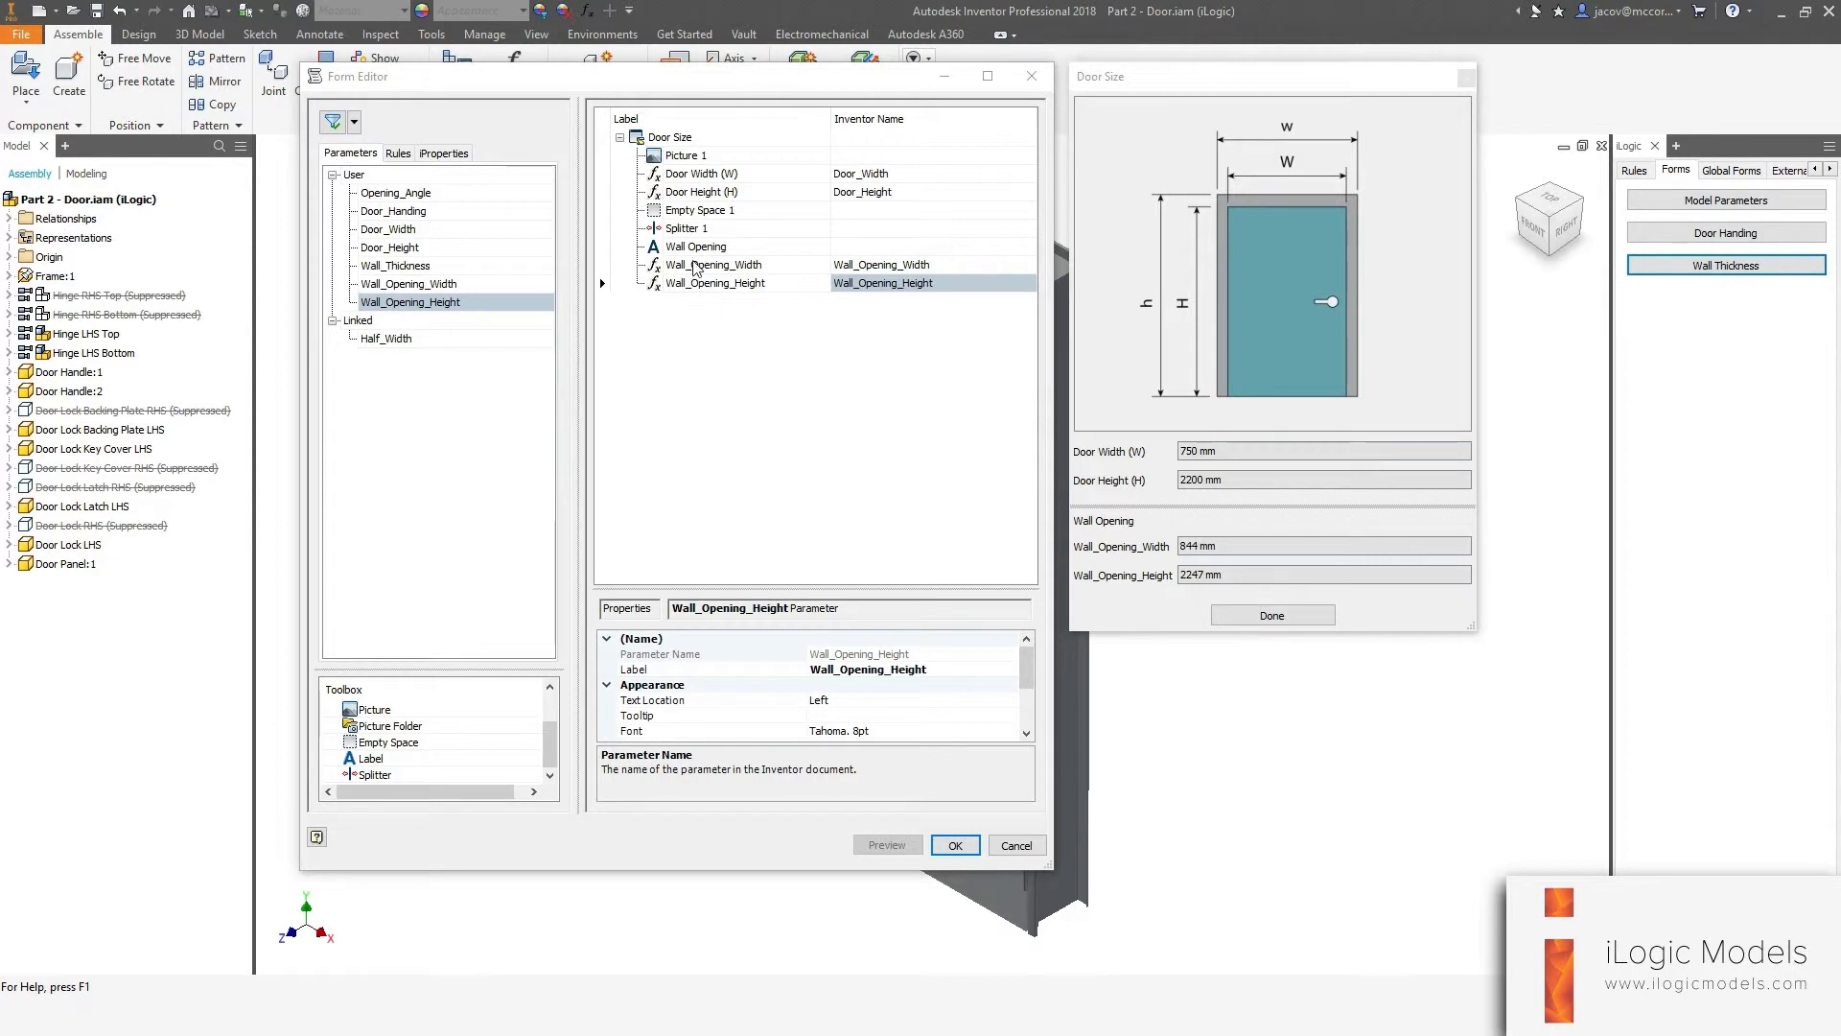
Relabel the wall opening width control as "Wall Opening Width (w)".
left_click(683, 264)
left_click(683, 265)
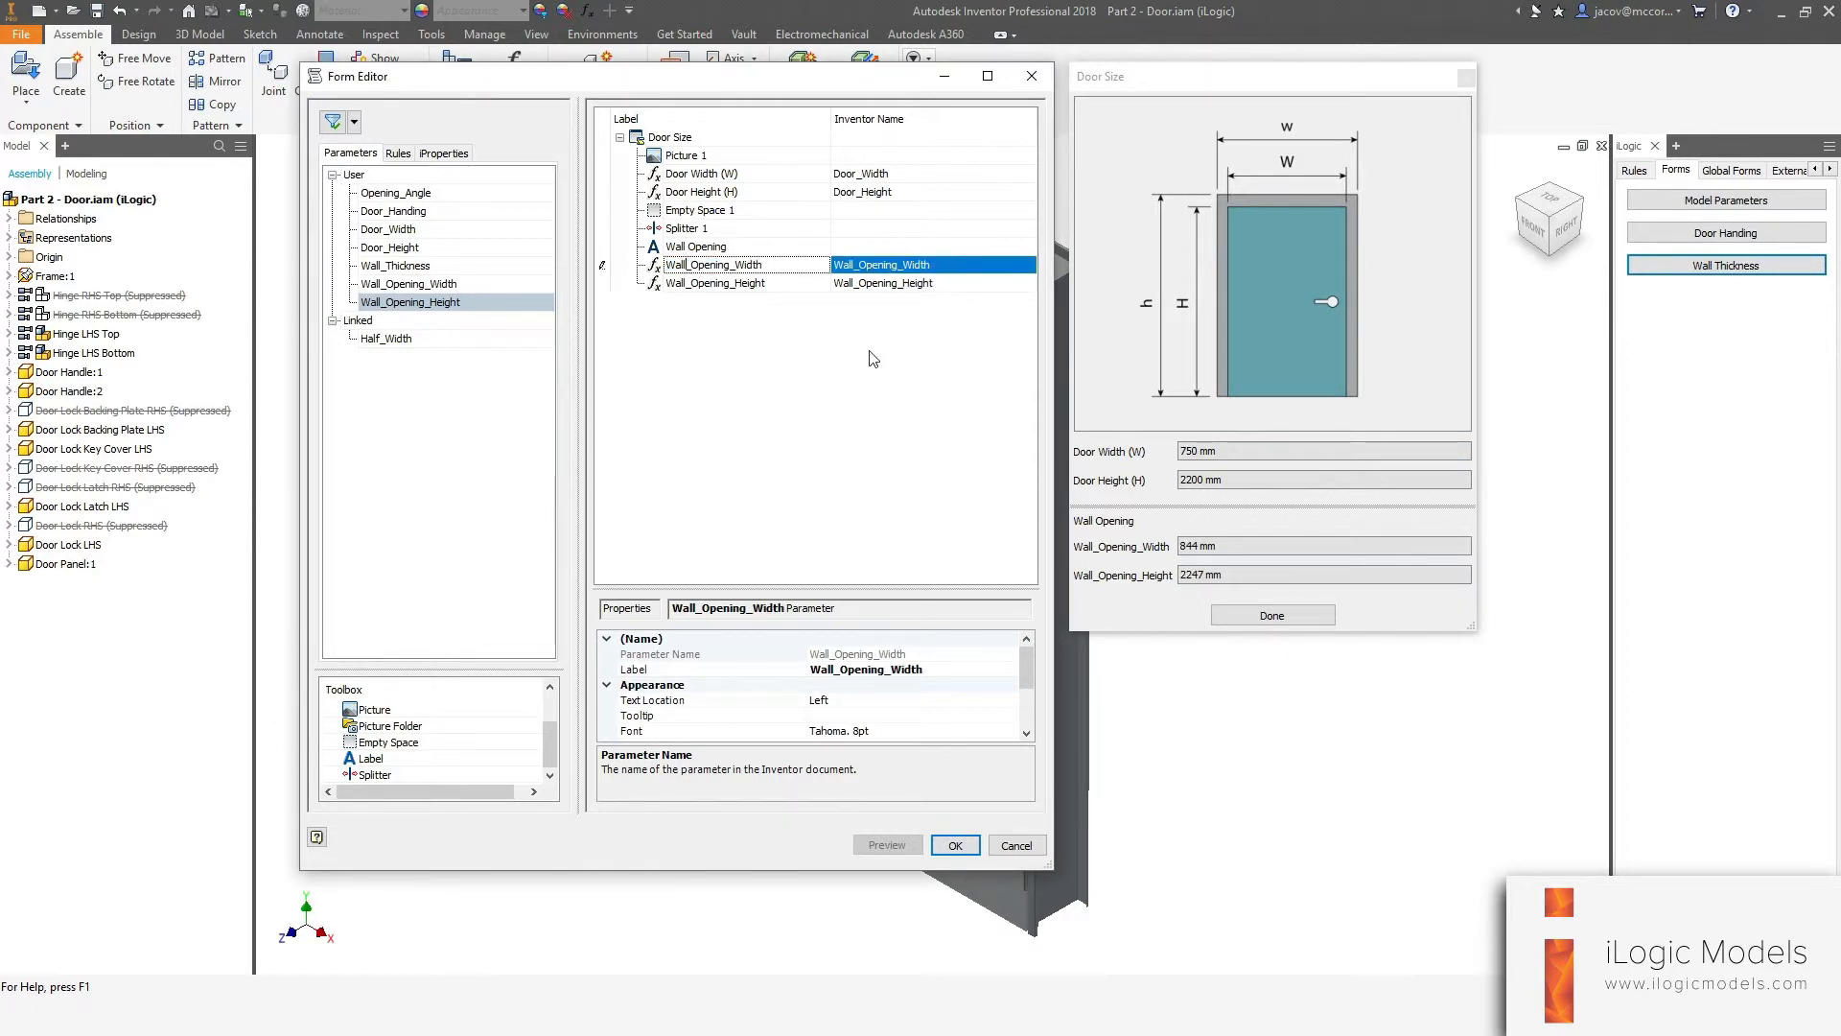
key("BackSpace")
key("Return")
Relabel the wall opening height control as "Wall Opening Height (h)" and save the form.
left_click(715, 283)
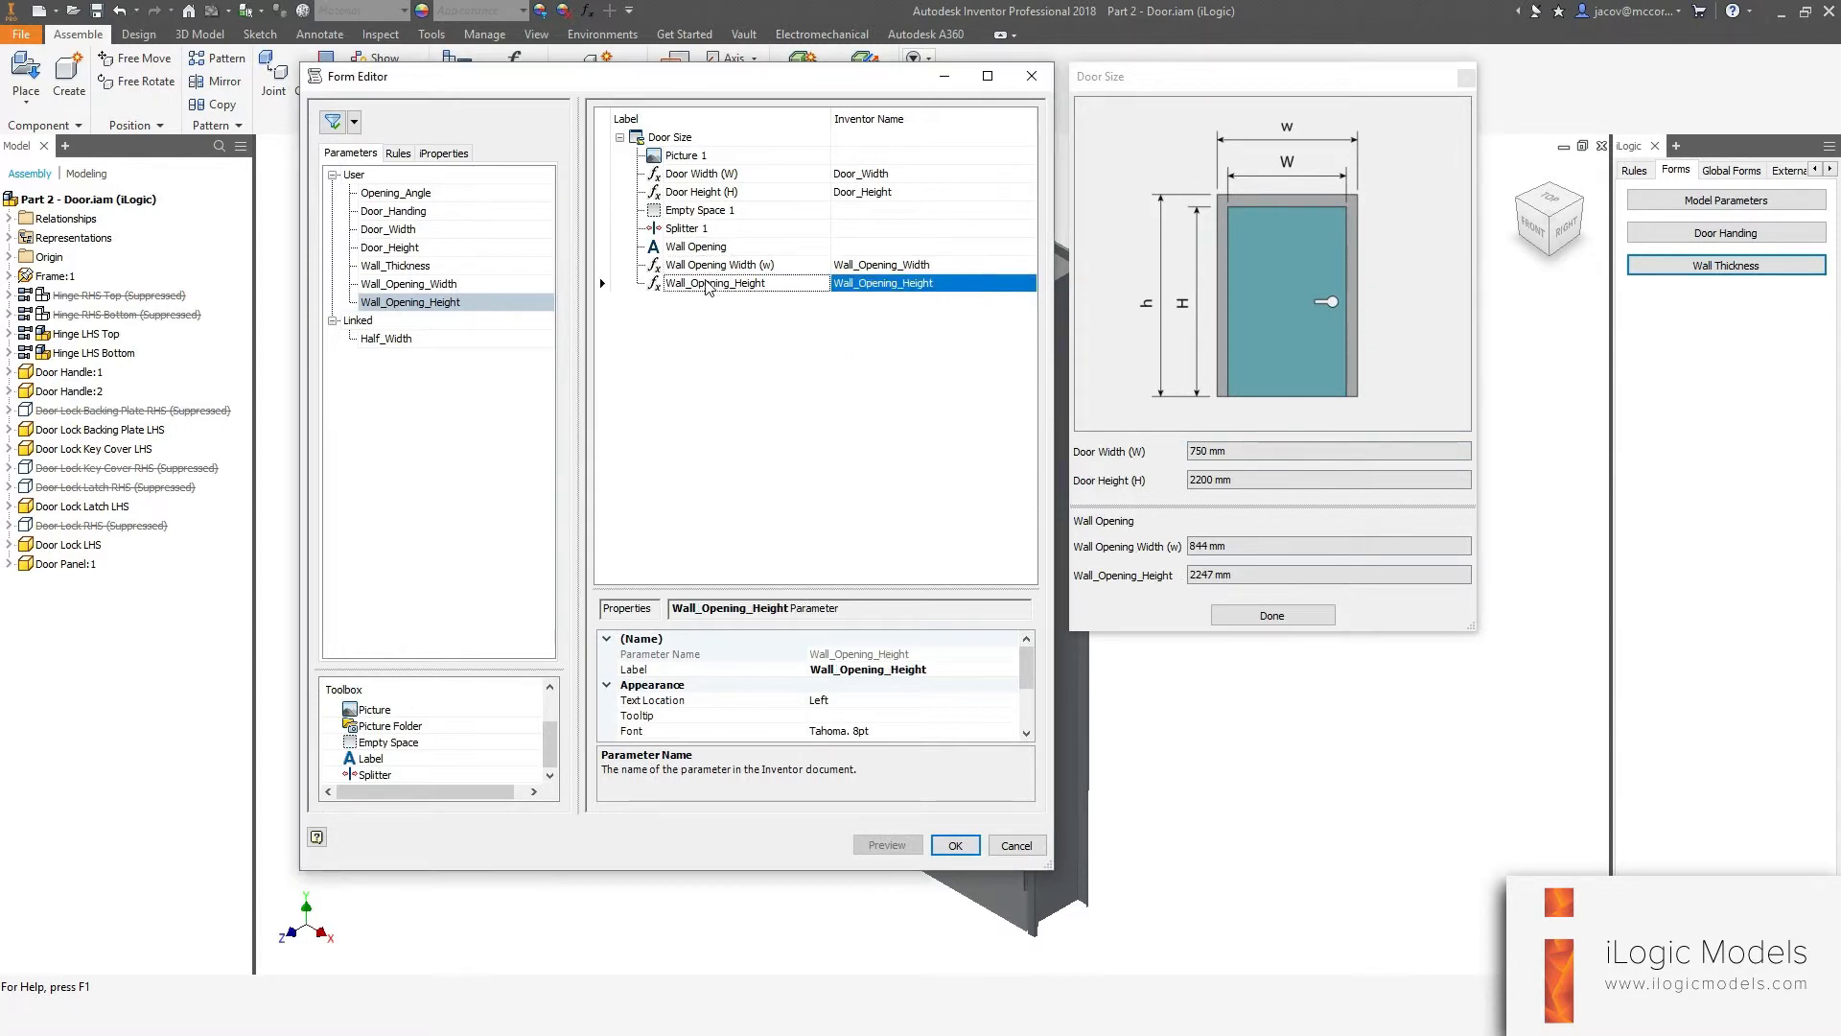
left_click(690, 285)
left_click(691, 283)
key("BackSpace")
key("Right")
key("BackSpace")
key("Return")
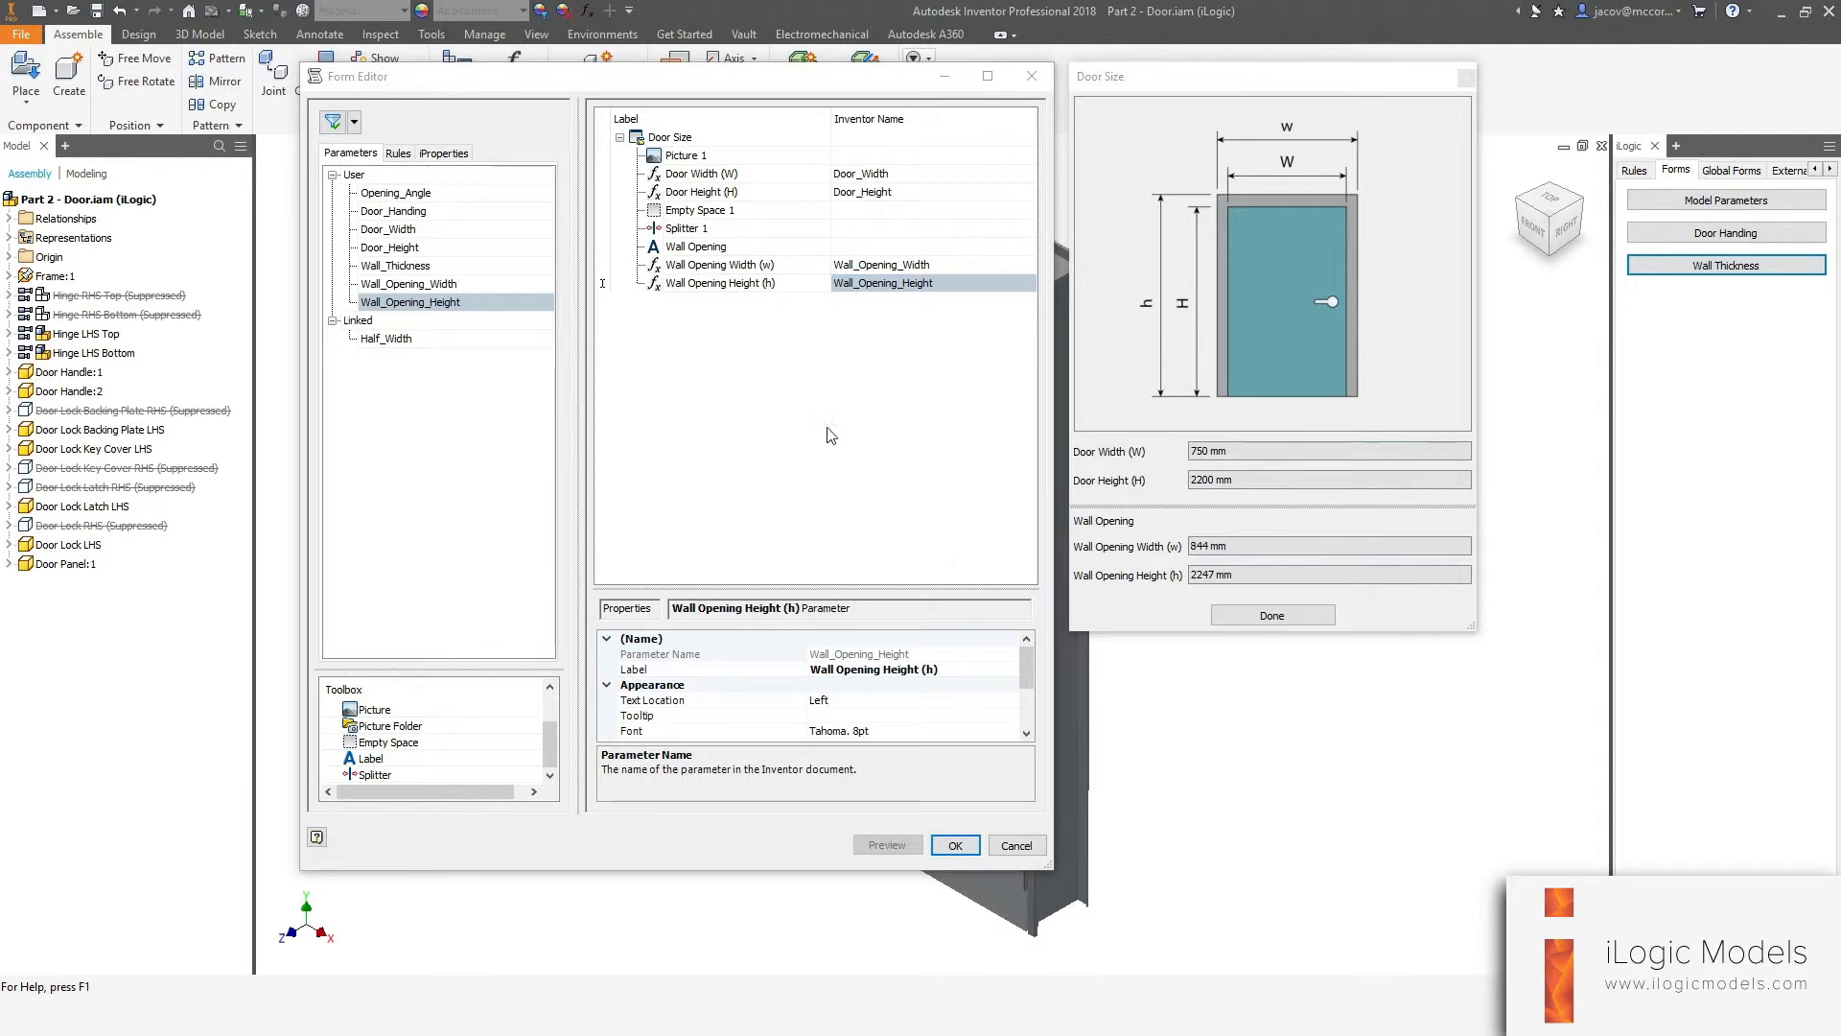
left_click(954, 845)
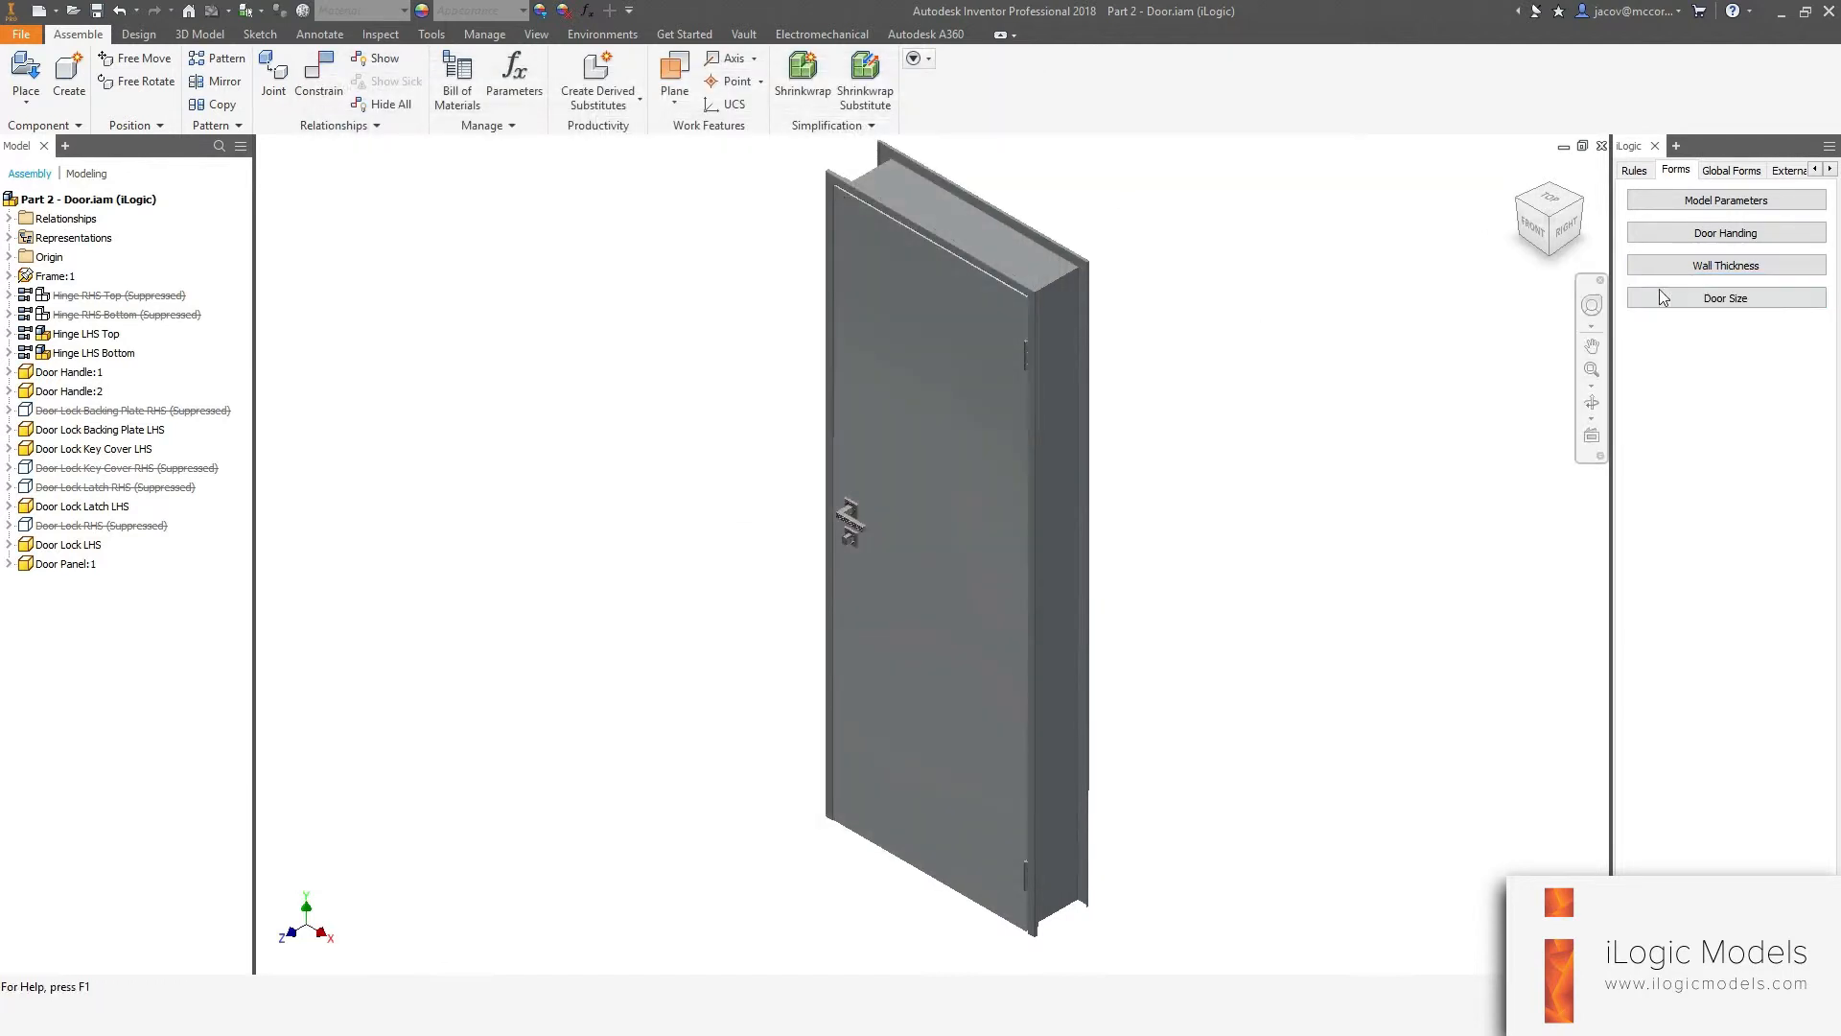
Run the Door Size form and test a door width of 850 mm and height of 2000 mm.
left_click(1727, 302)
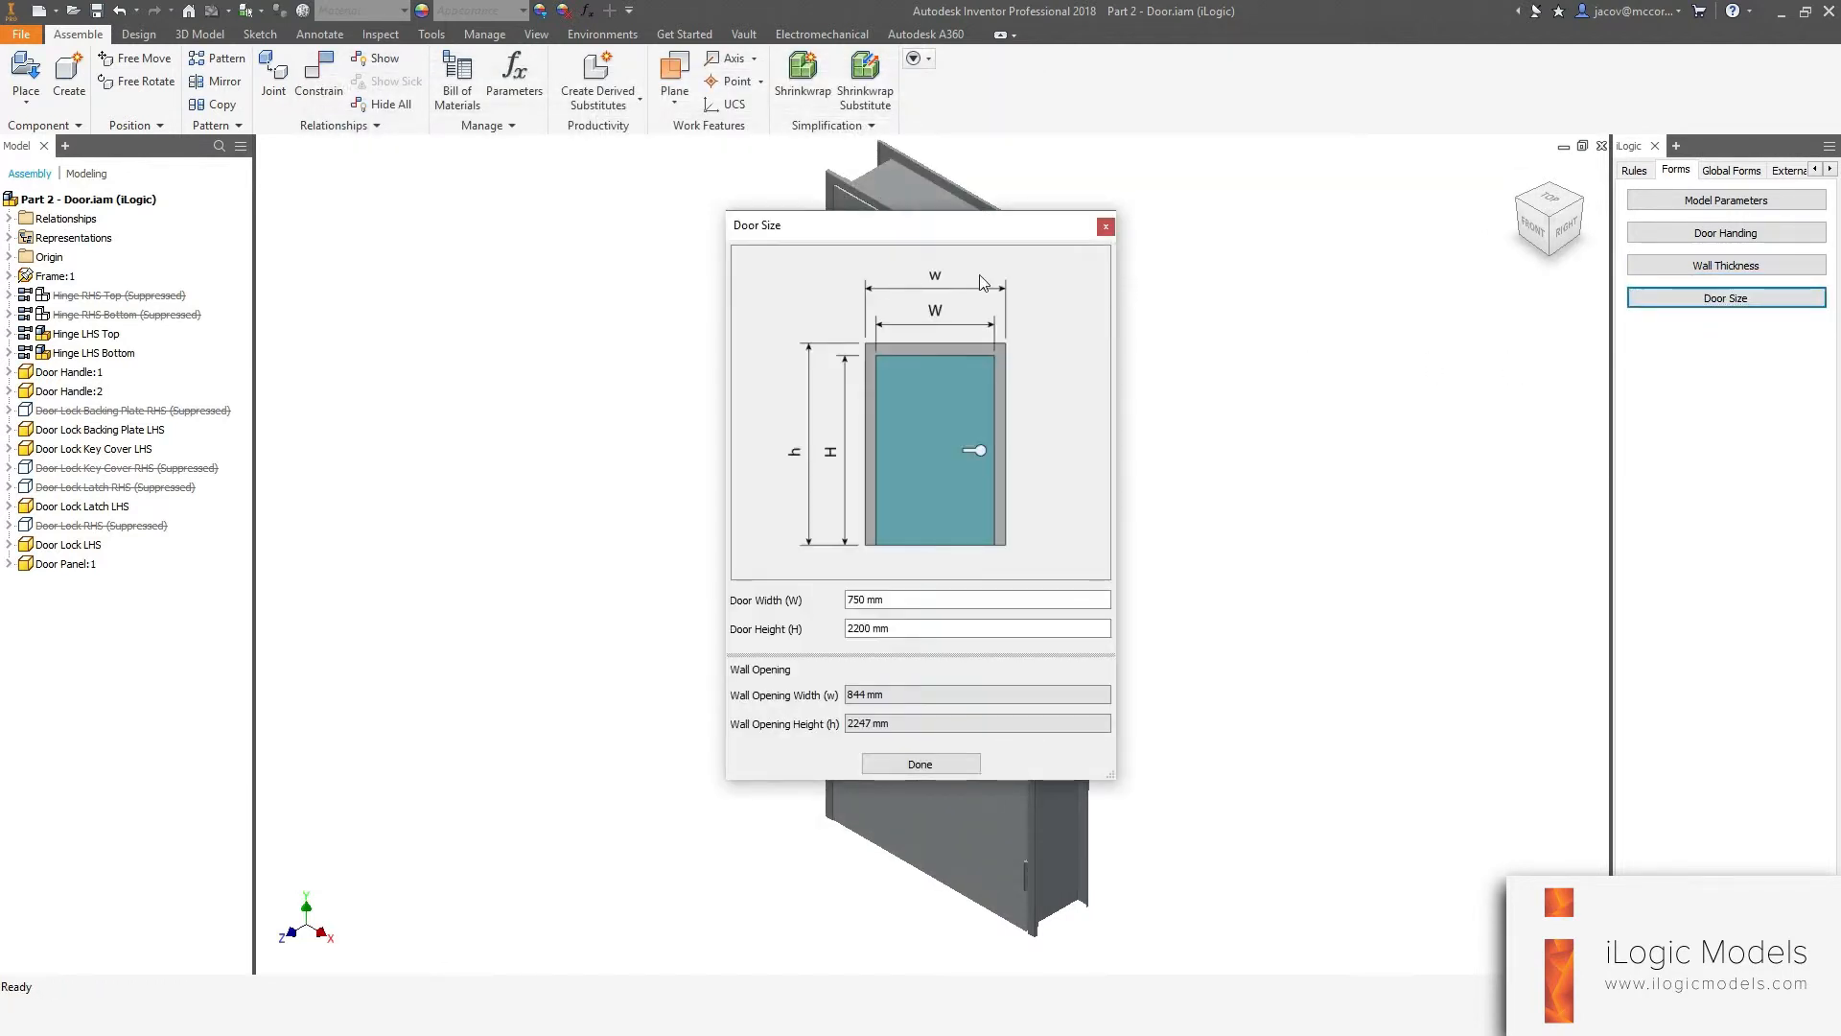
left_click_drag(913, 226, 462, 120)
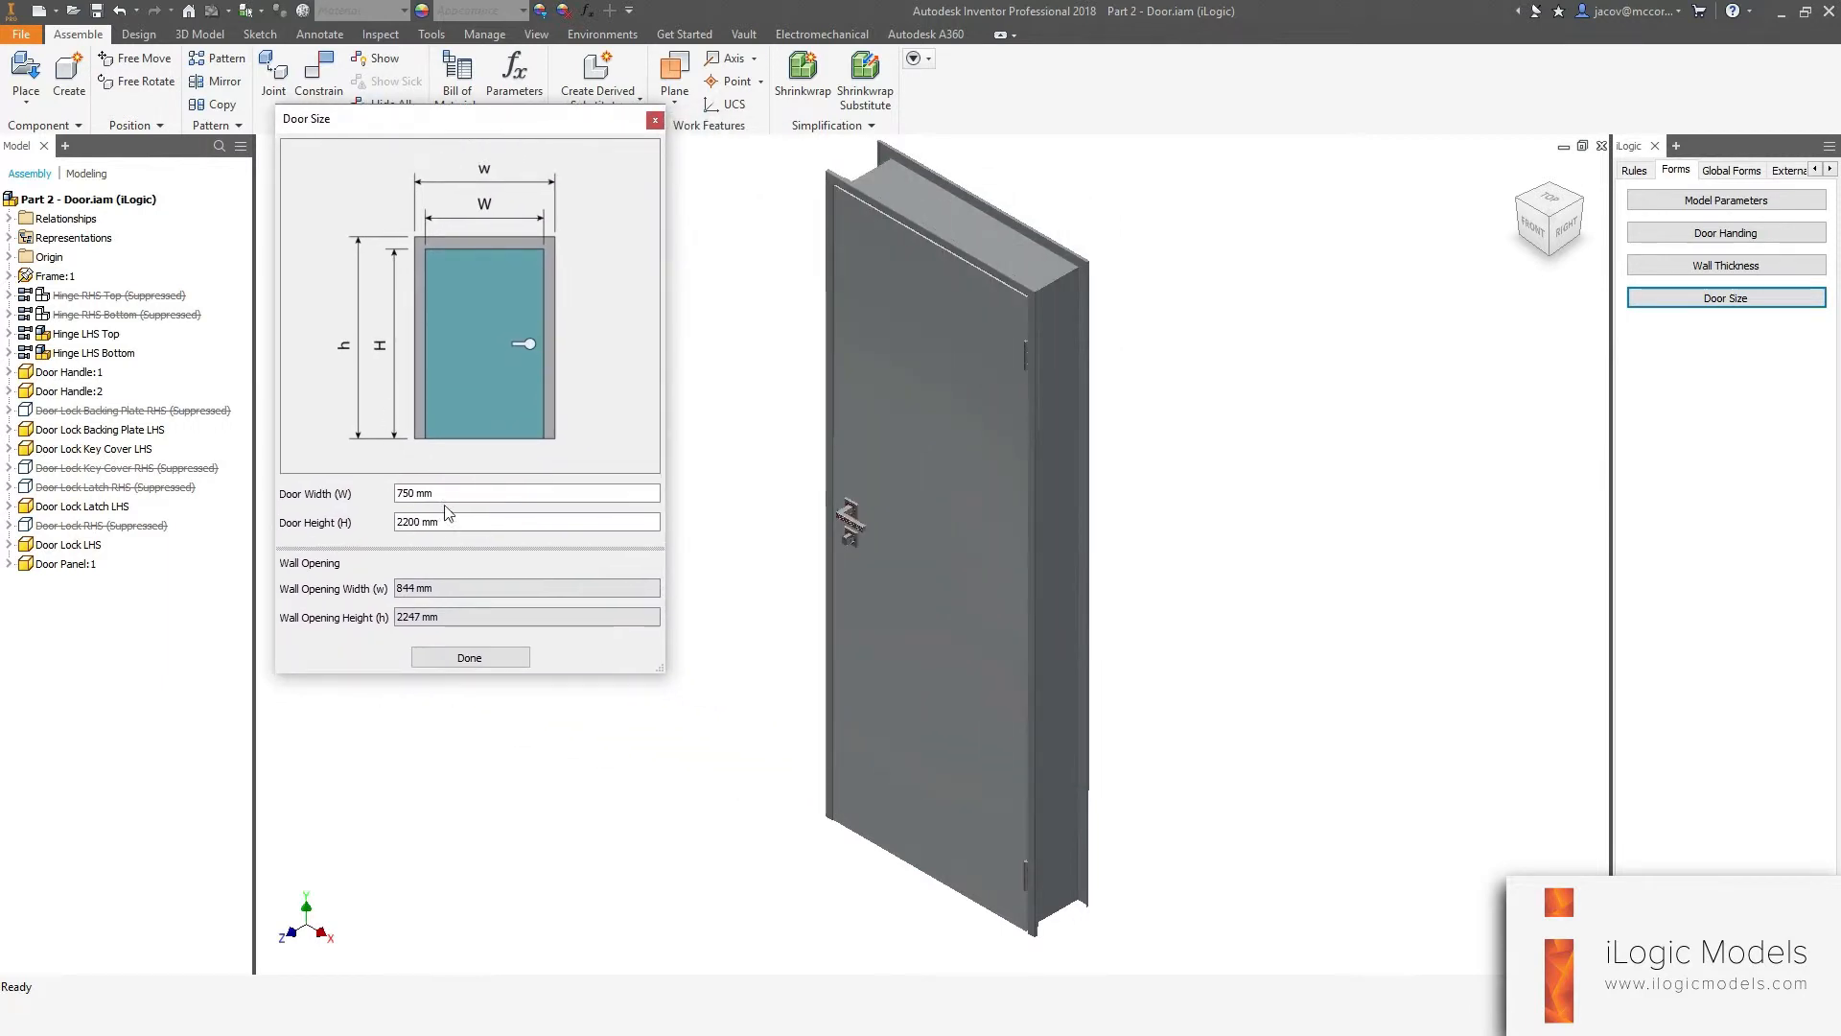
left_click_drag(448, 496, 286, 445)
type("850")
key("Return")
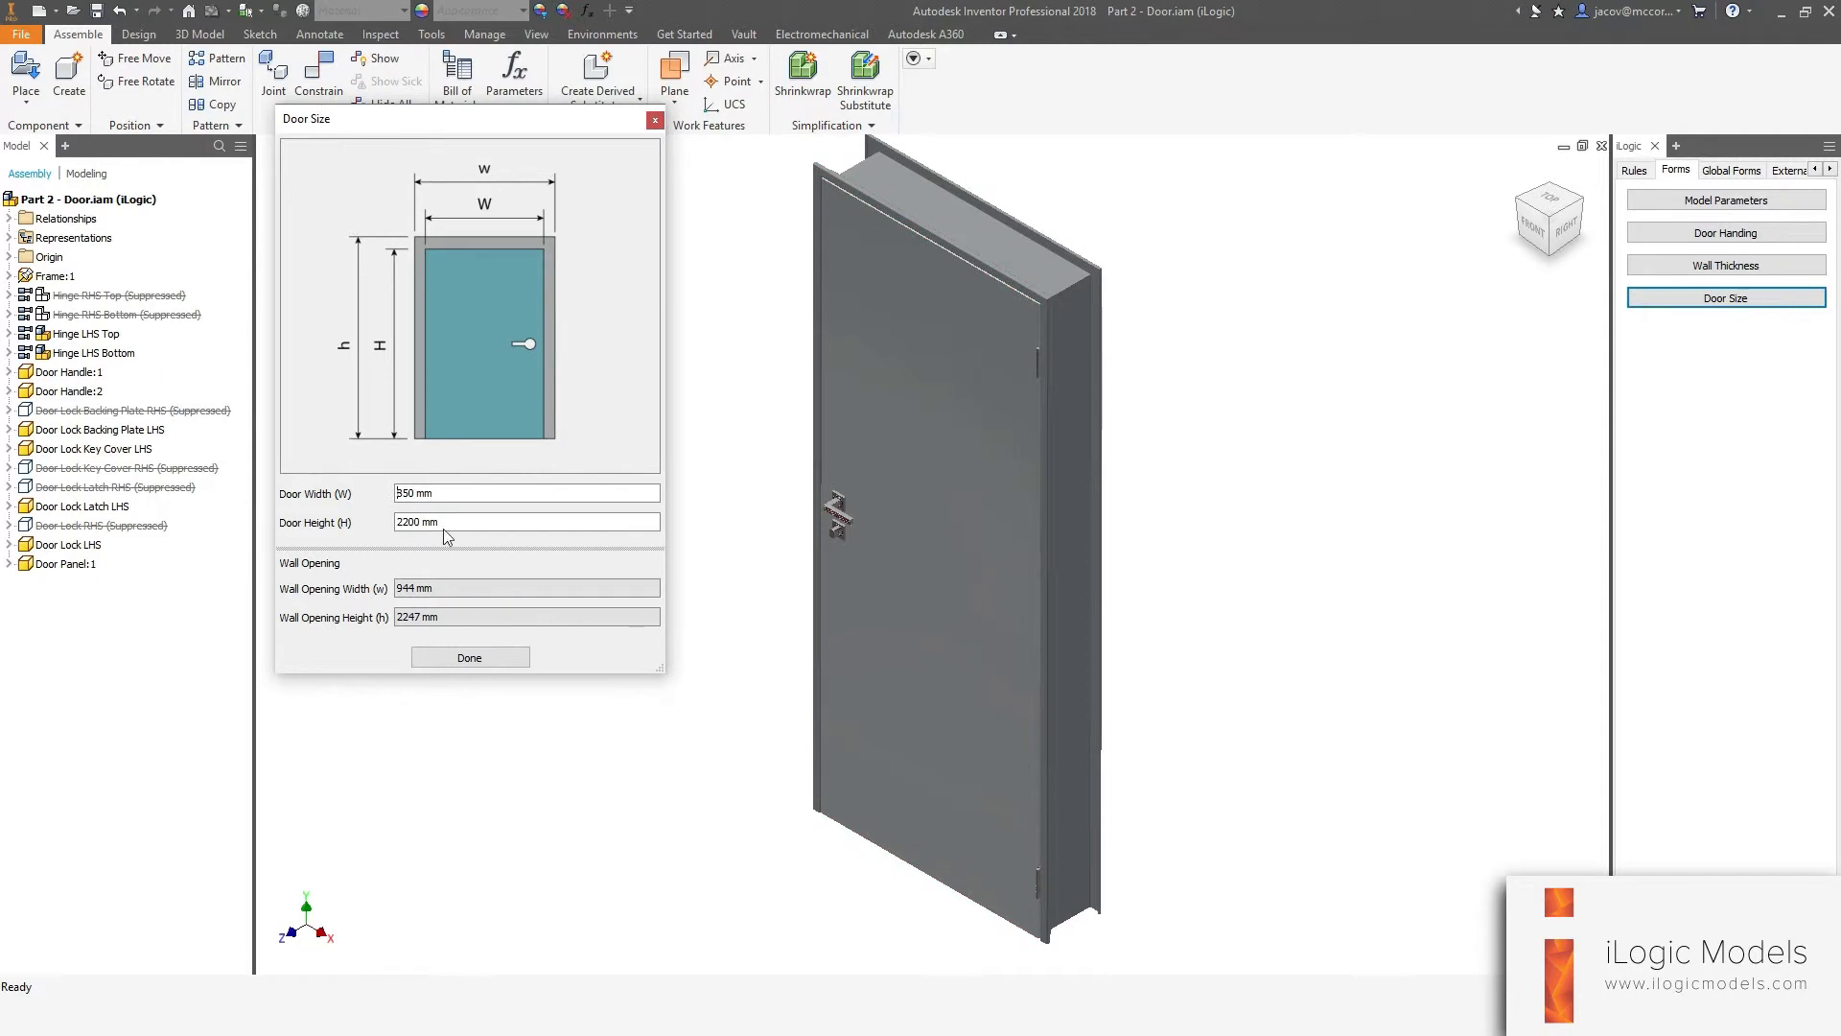
type("2000")
key("Return")
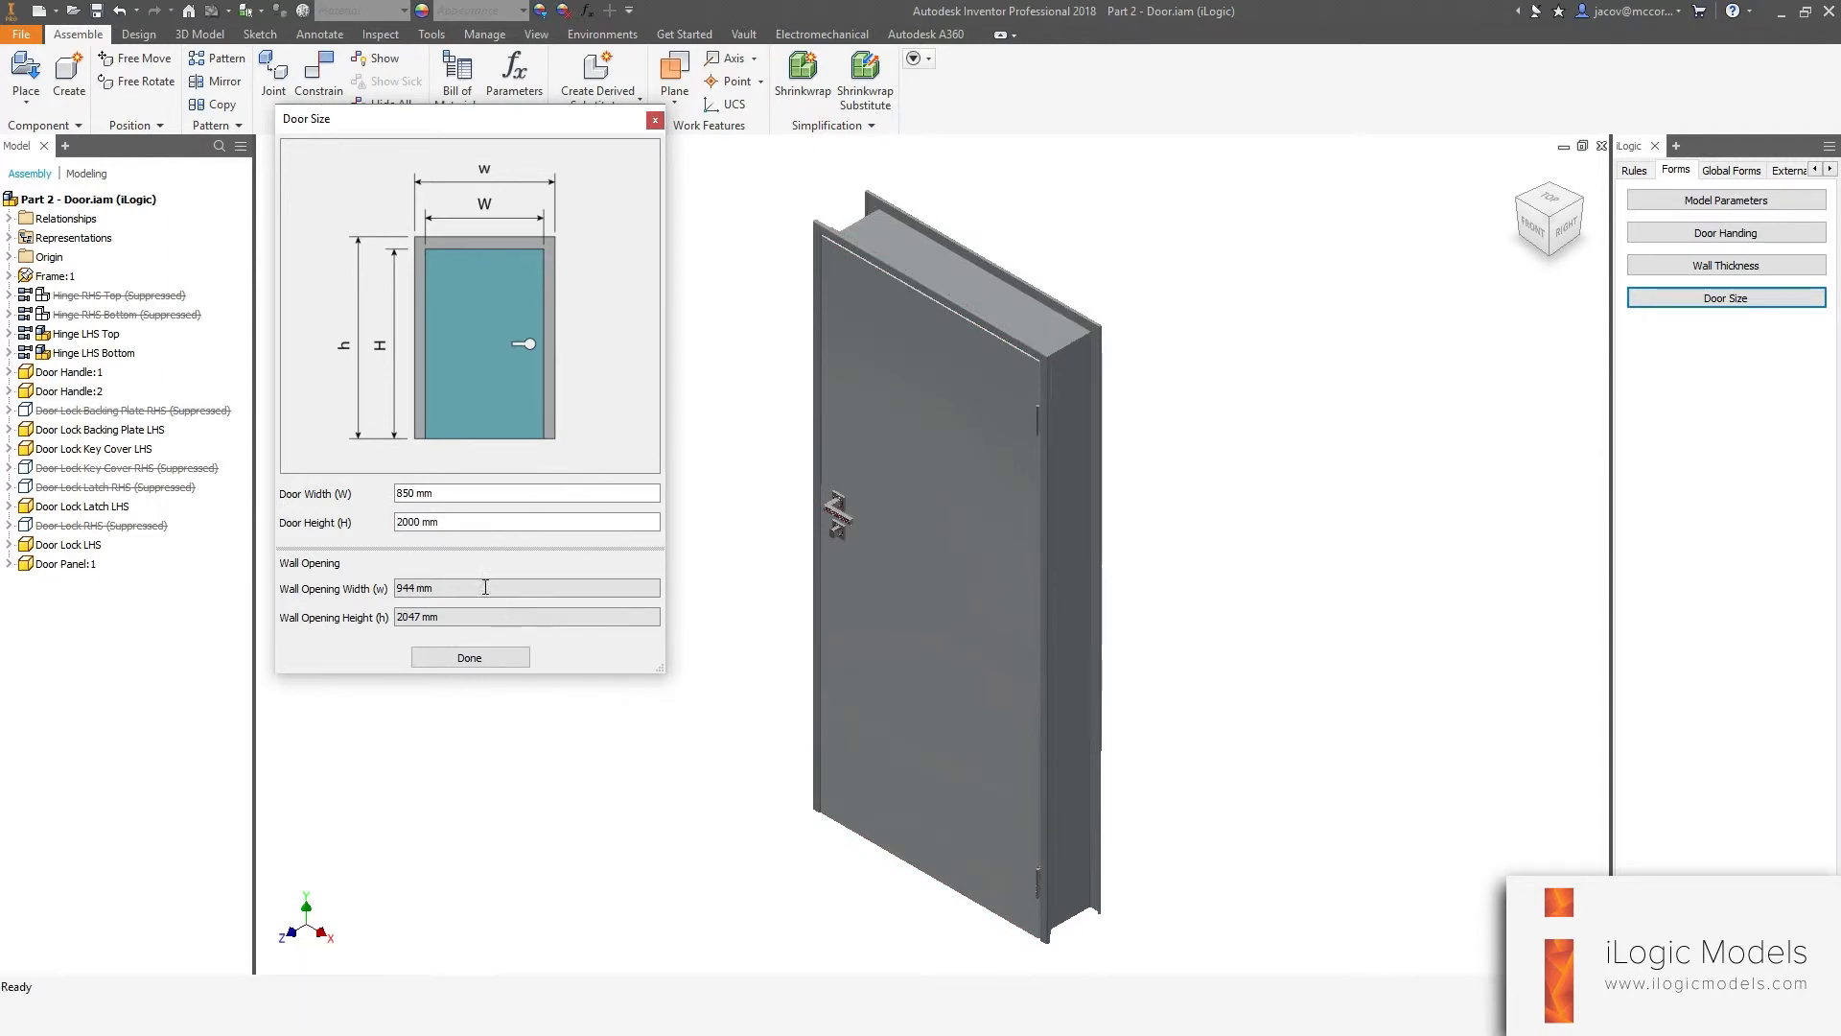
Set the door width back to 750 mm and height to 2200 mm, then close the form.
left_click_drag(464, 495, 144, 414)
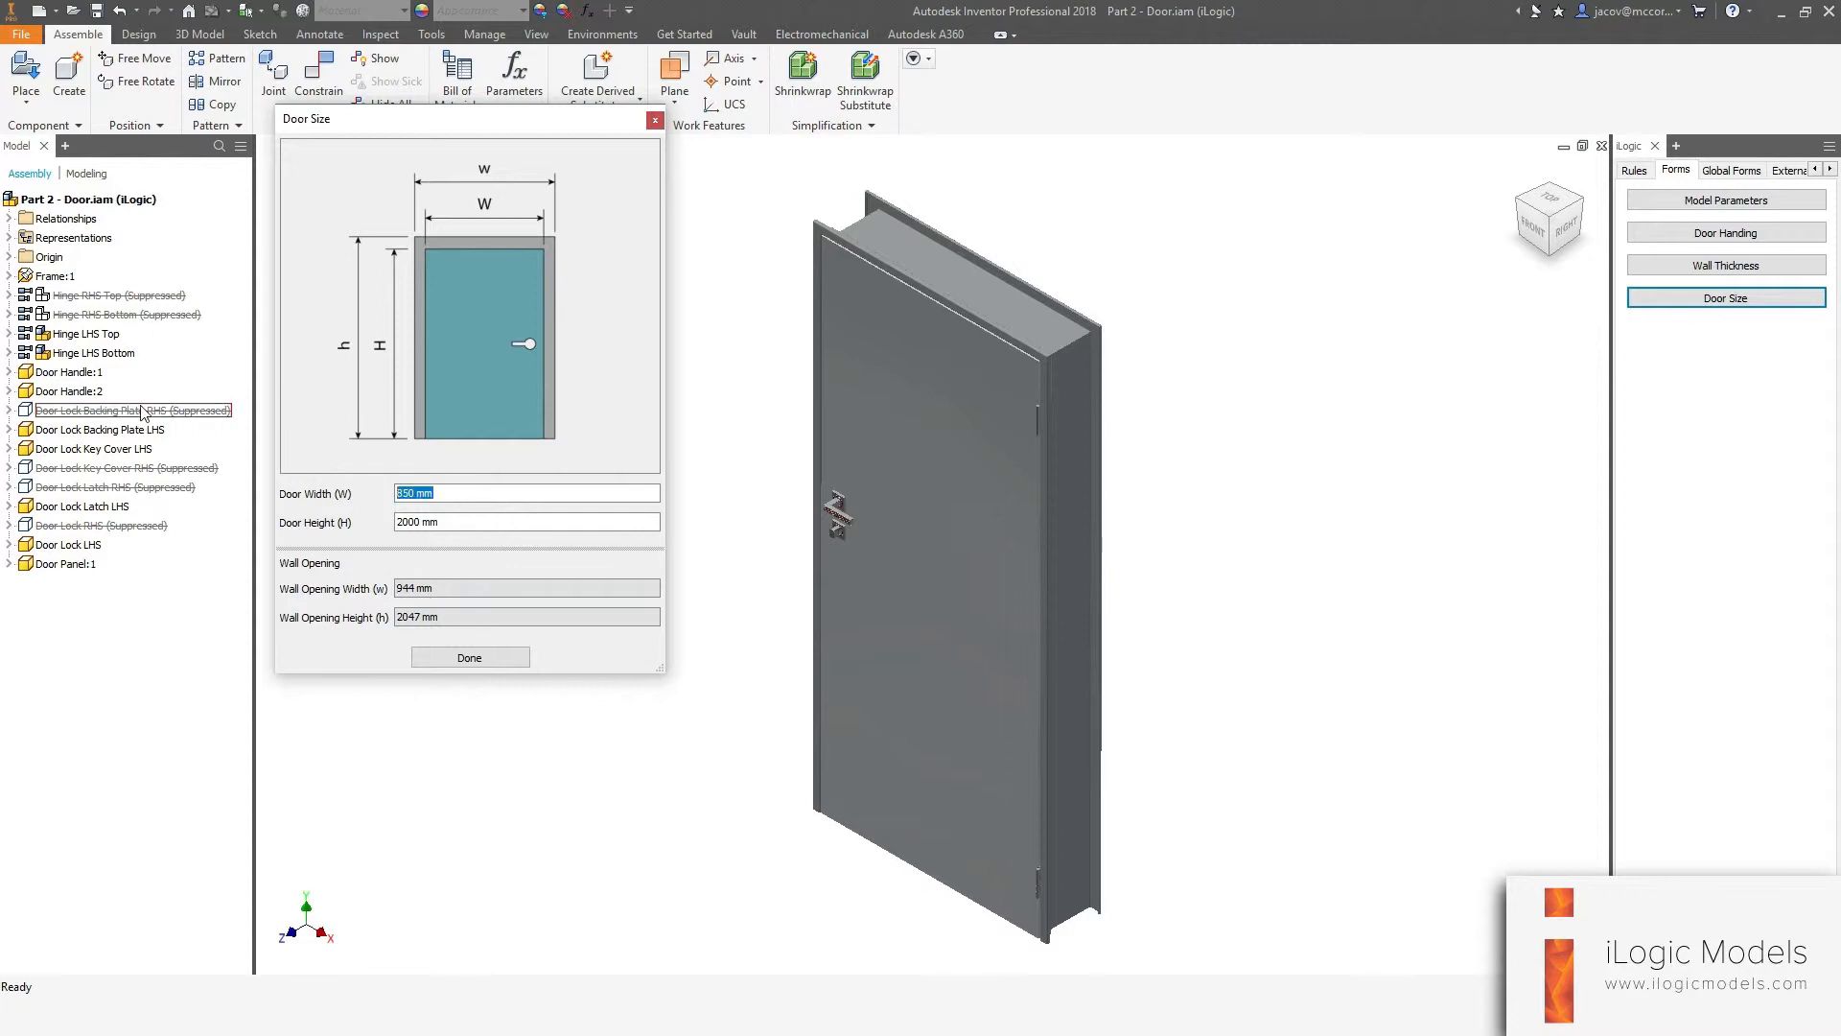
type("750")
key("Return")
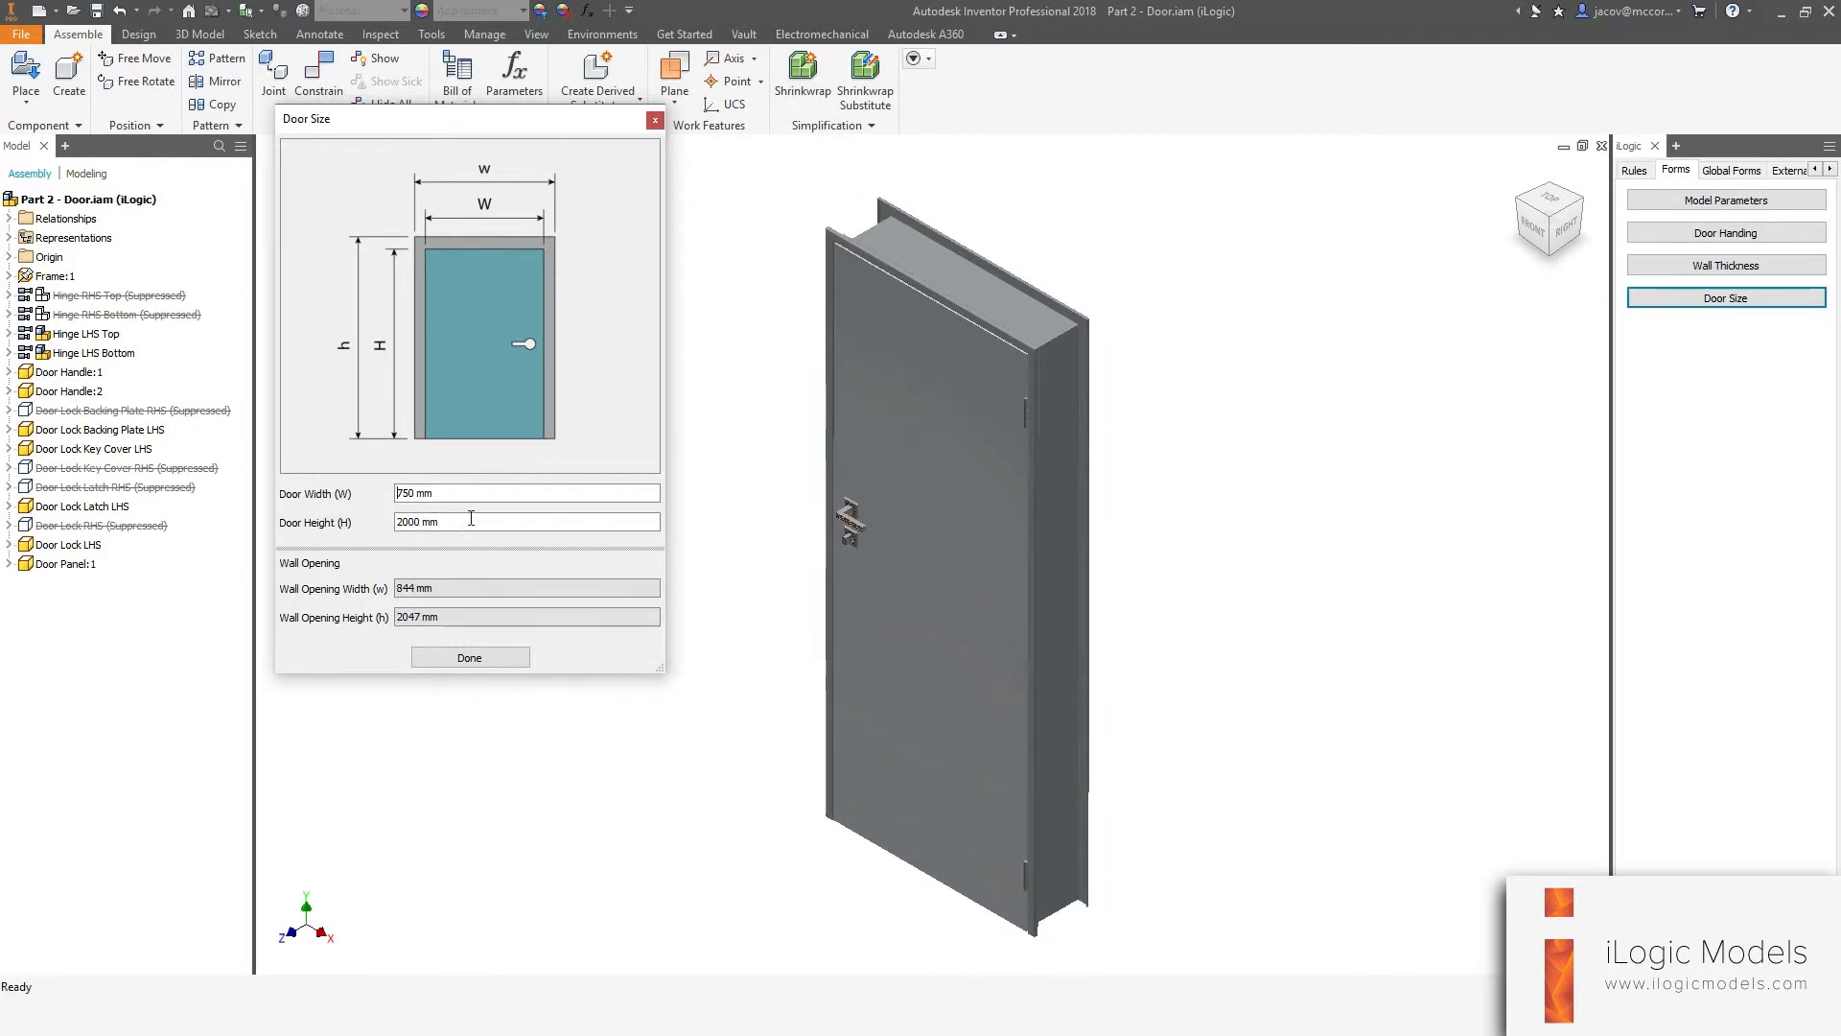
key("Tab")
type("22")
key("Return")
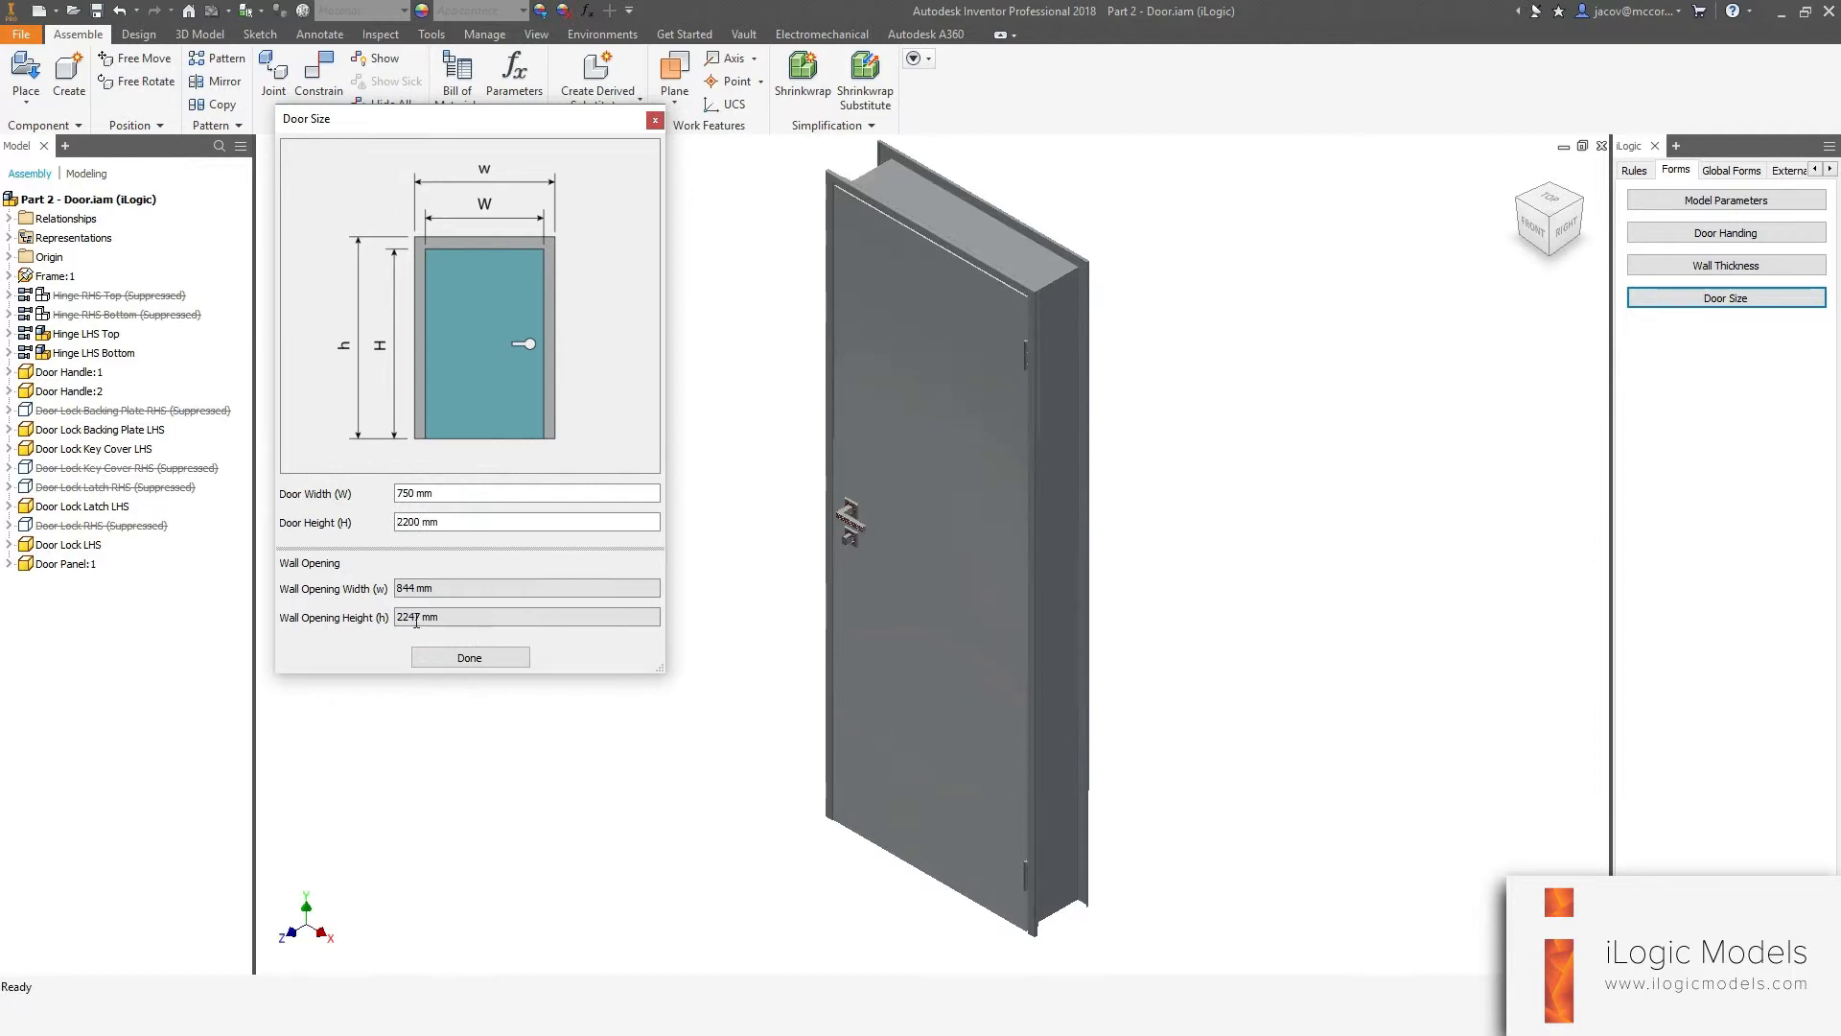
left_click_drag(405, 616, 443, 617)
left_click(448, 584)
left_click(469, 658)
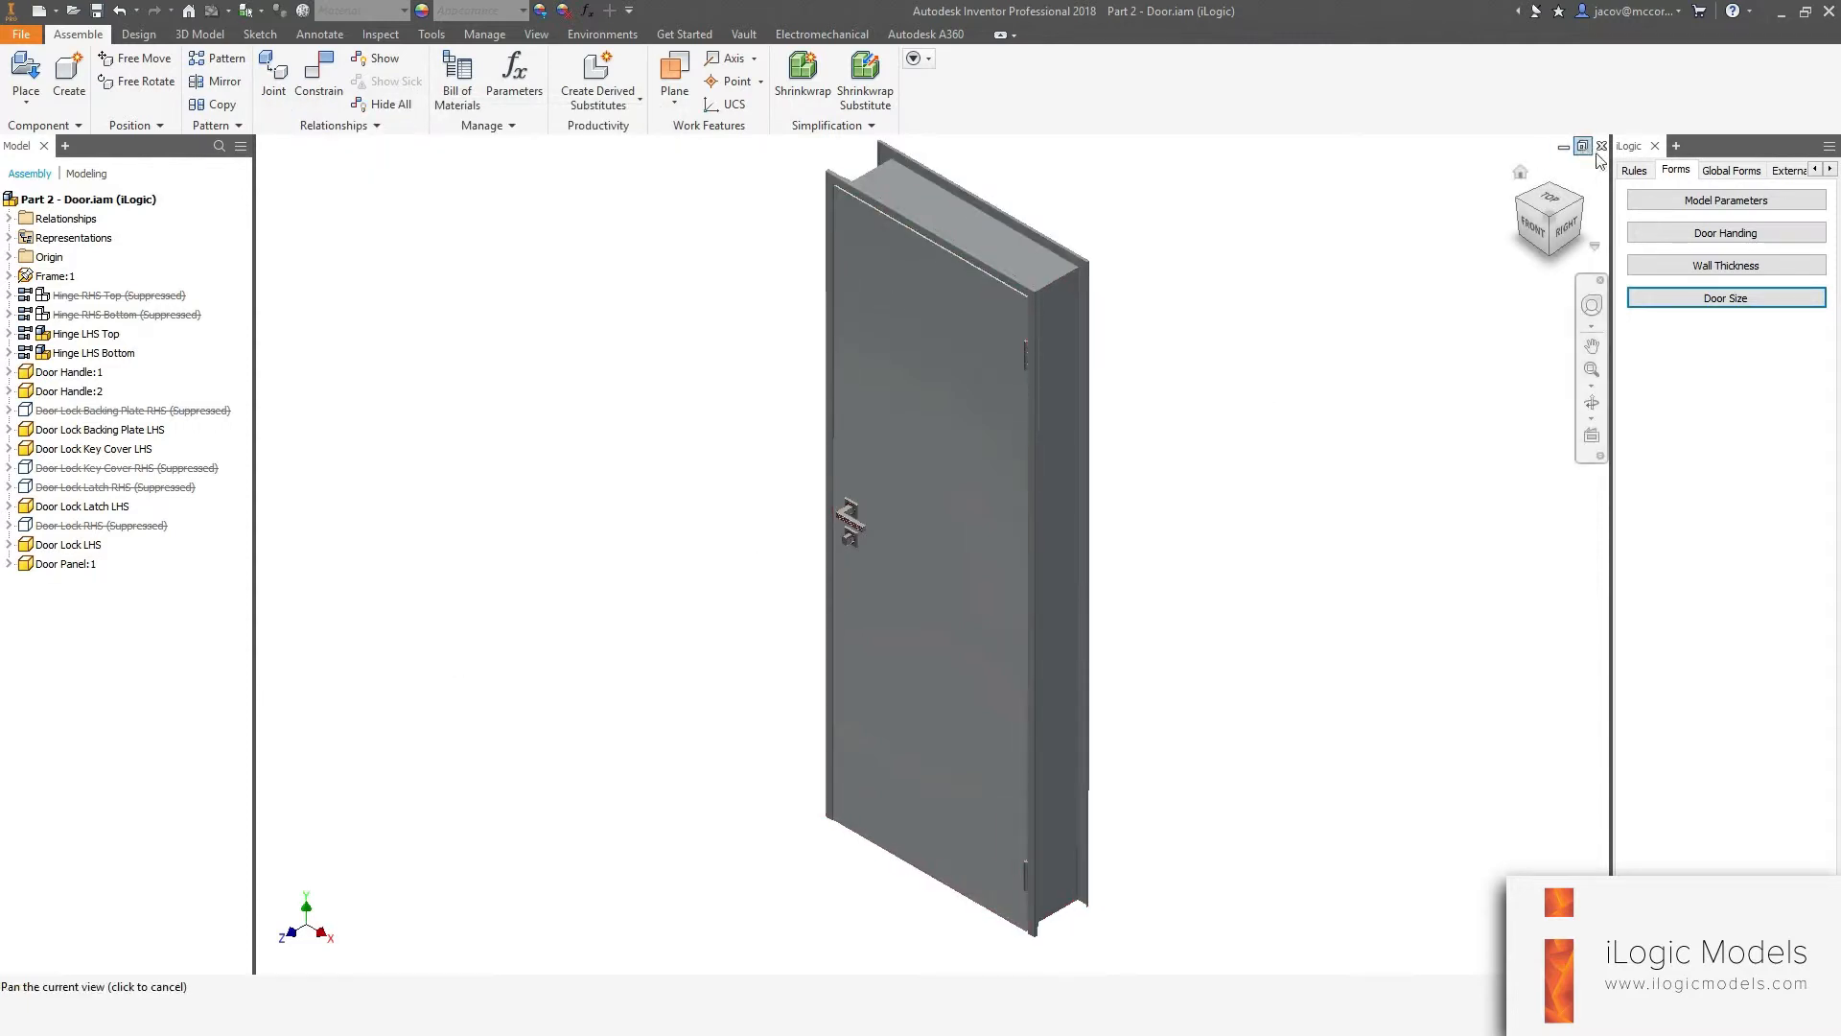
Add a new iLogic rule to the door assembly named "Door Handing Form".
left_click(1633, 170)
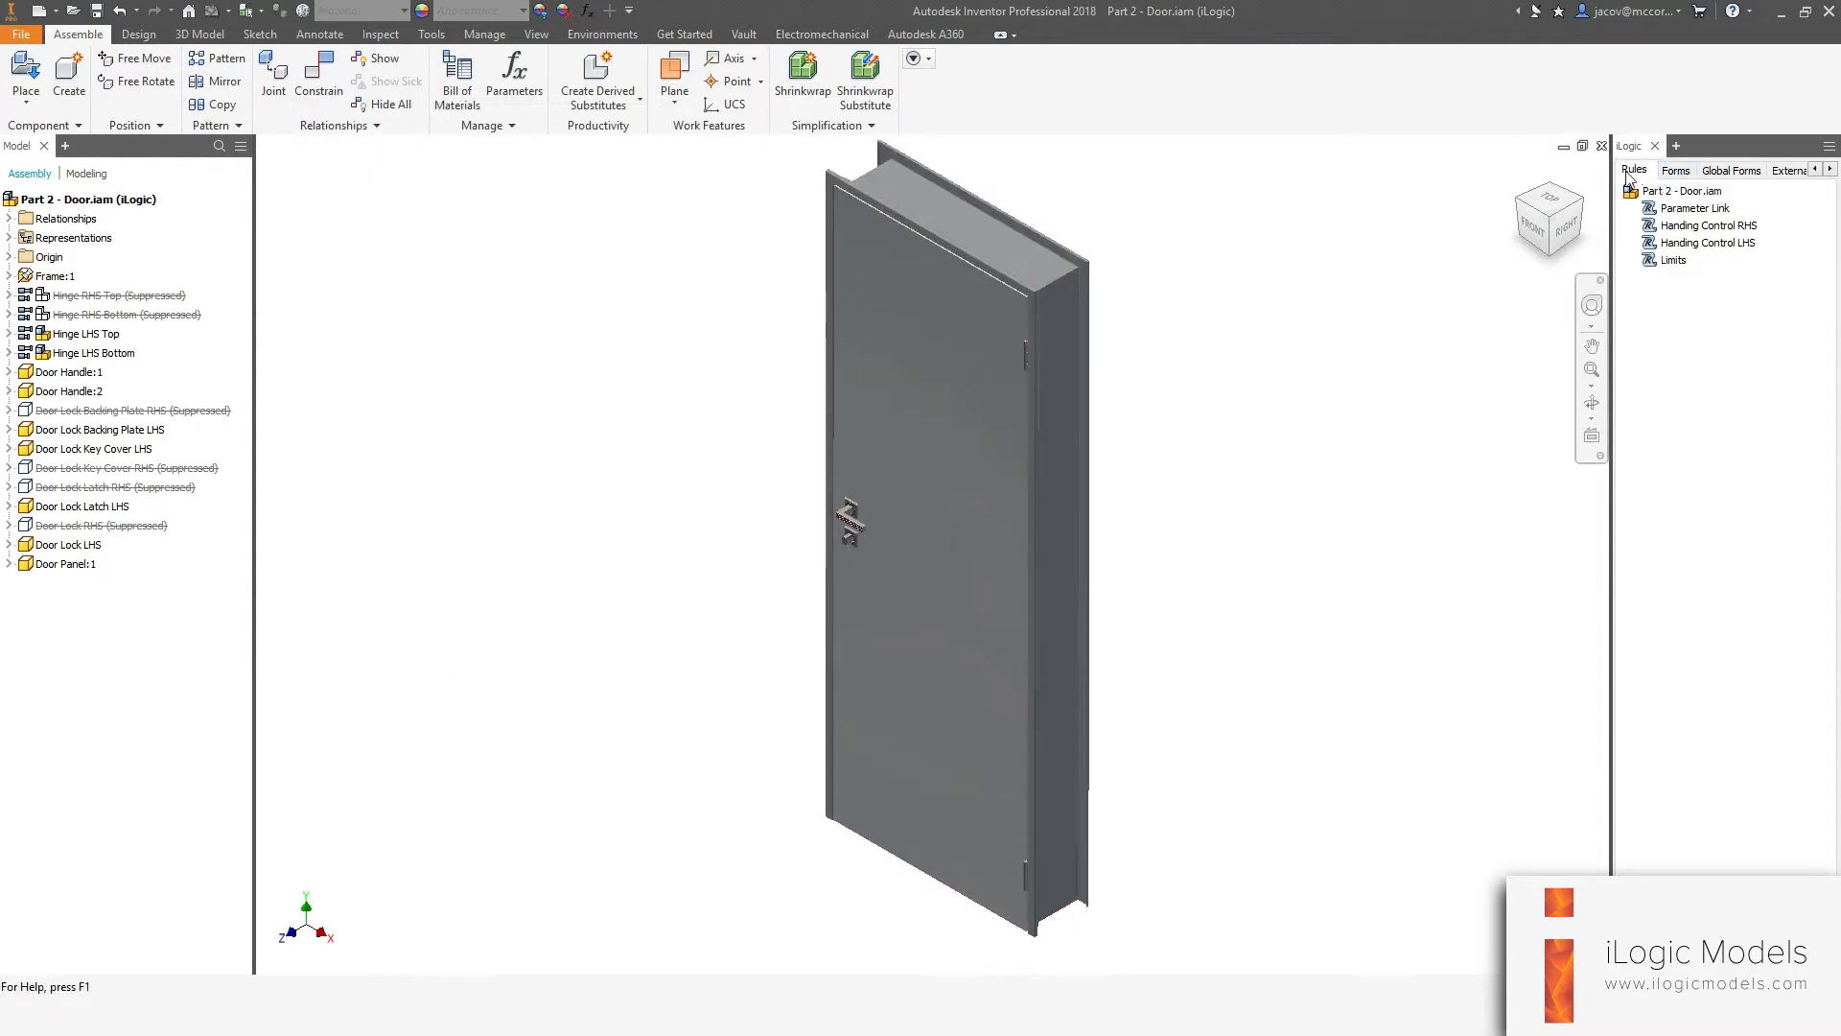
right_click(1670, 338)
left_click(1707, 353)
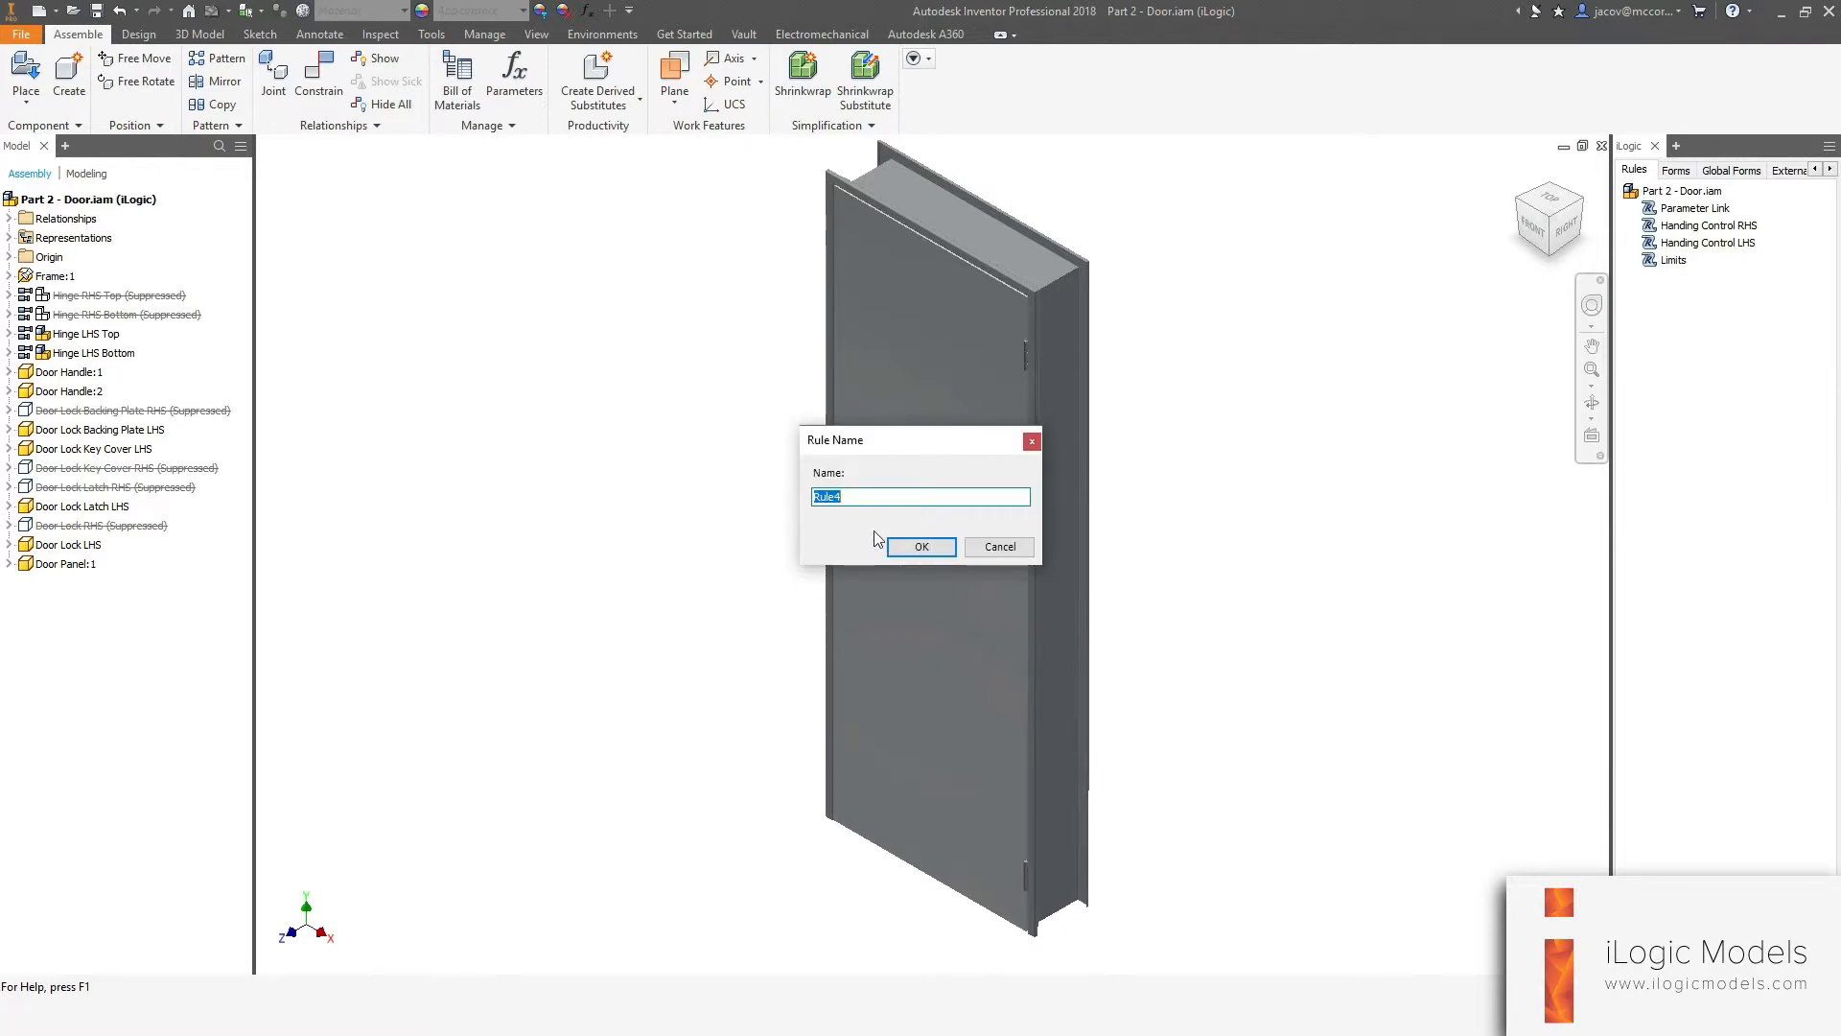
type("Door Handing Form")
key("Return")
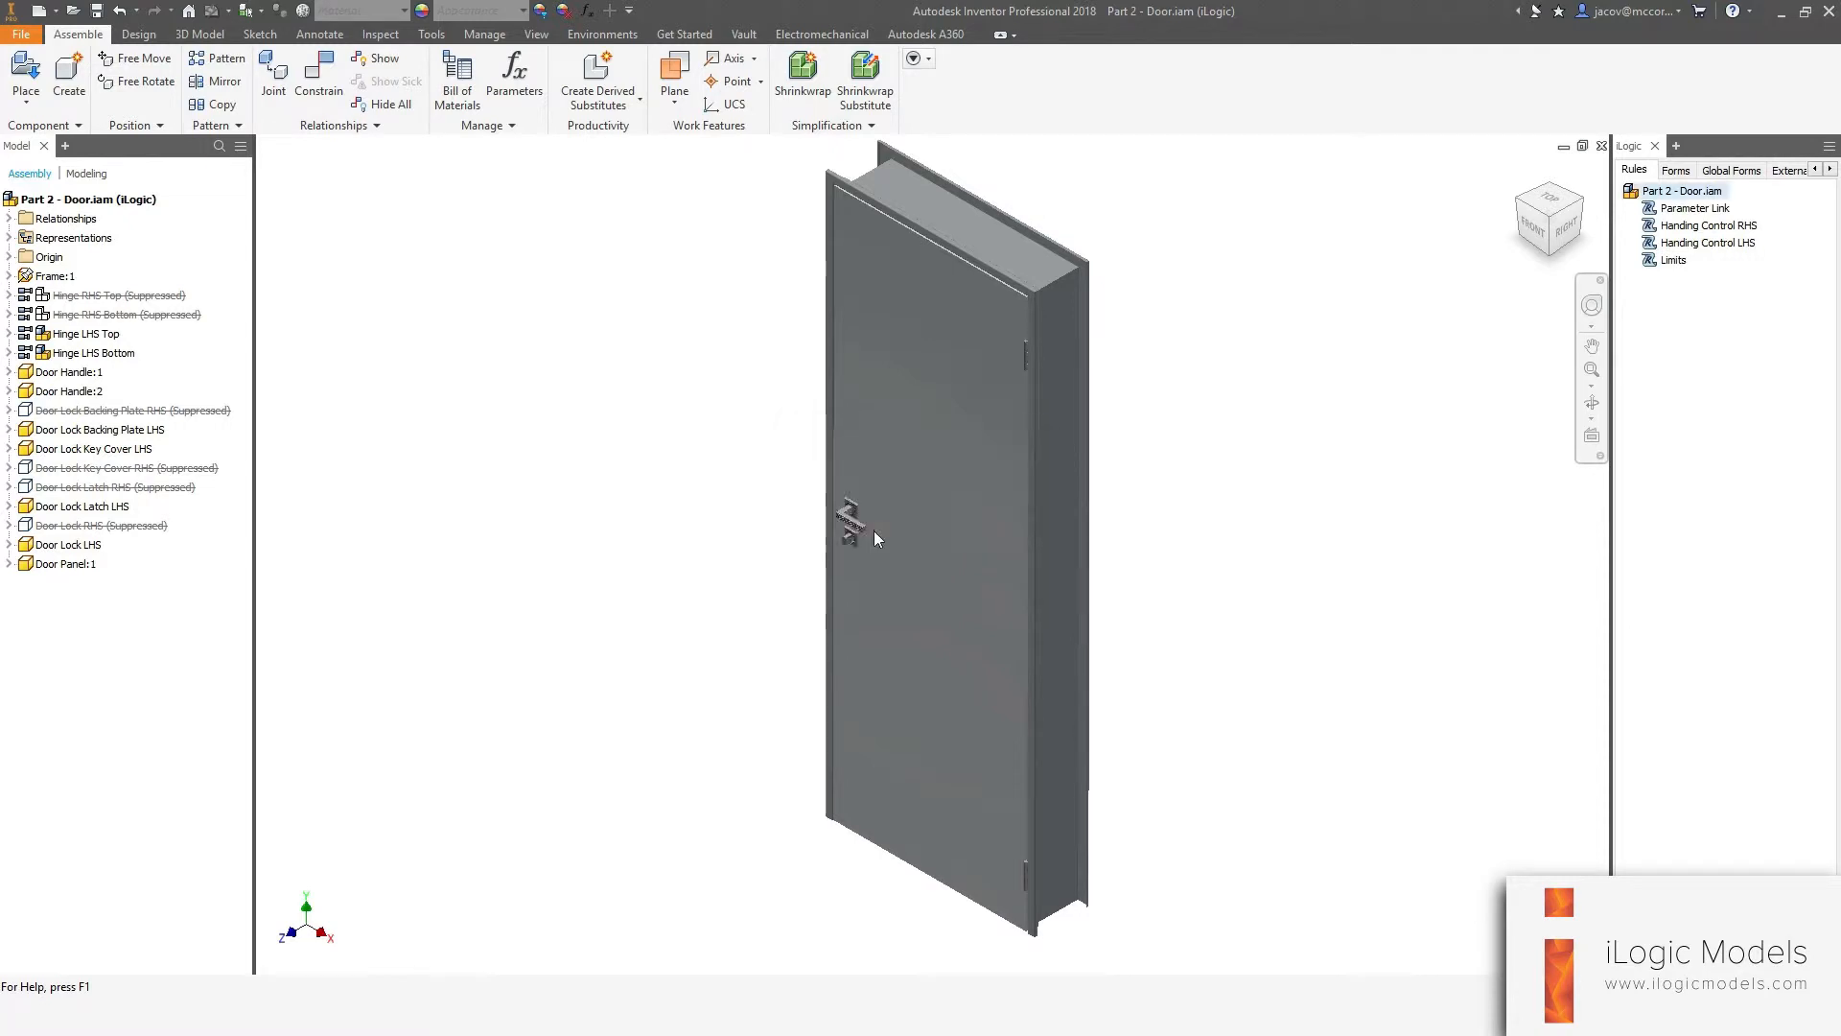
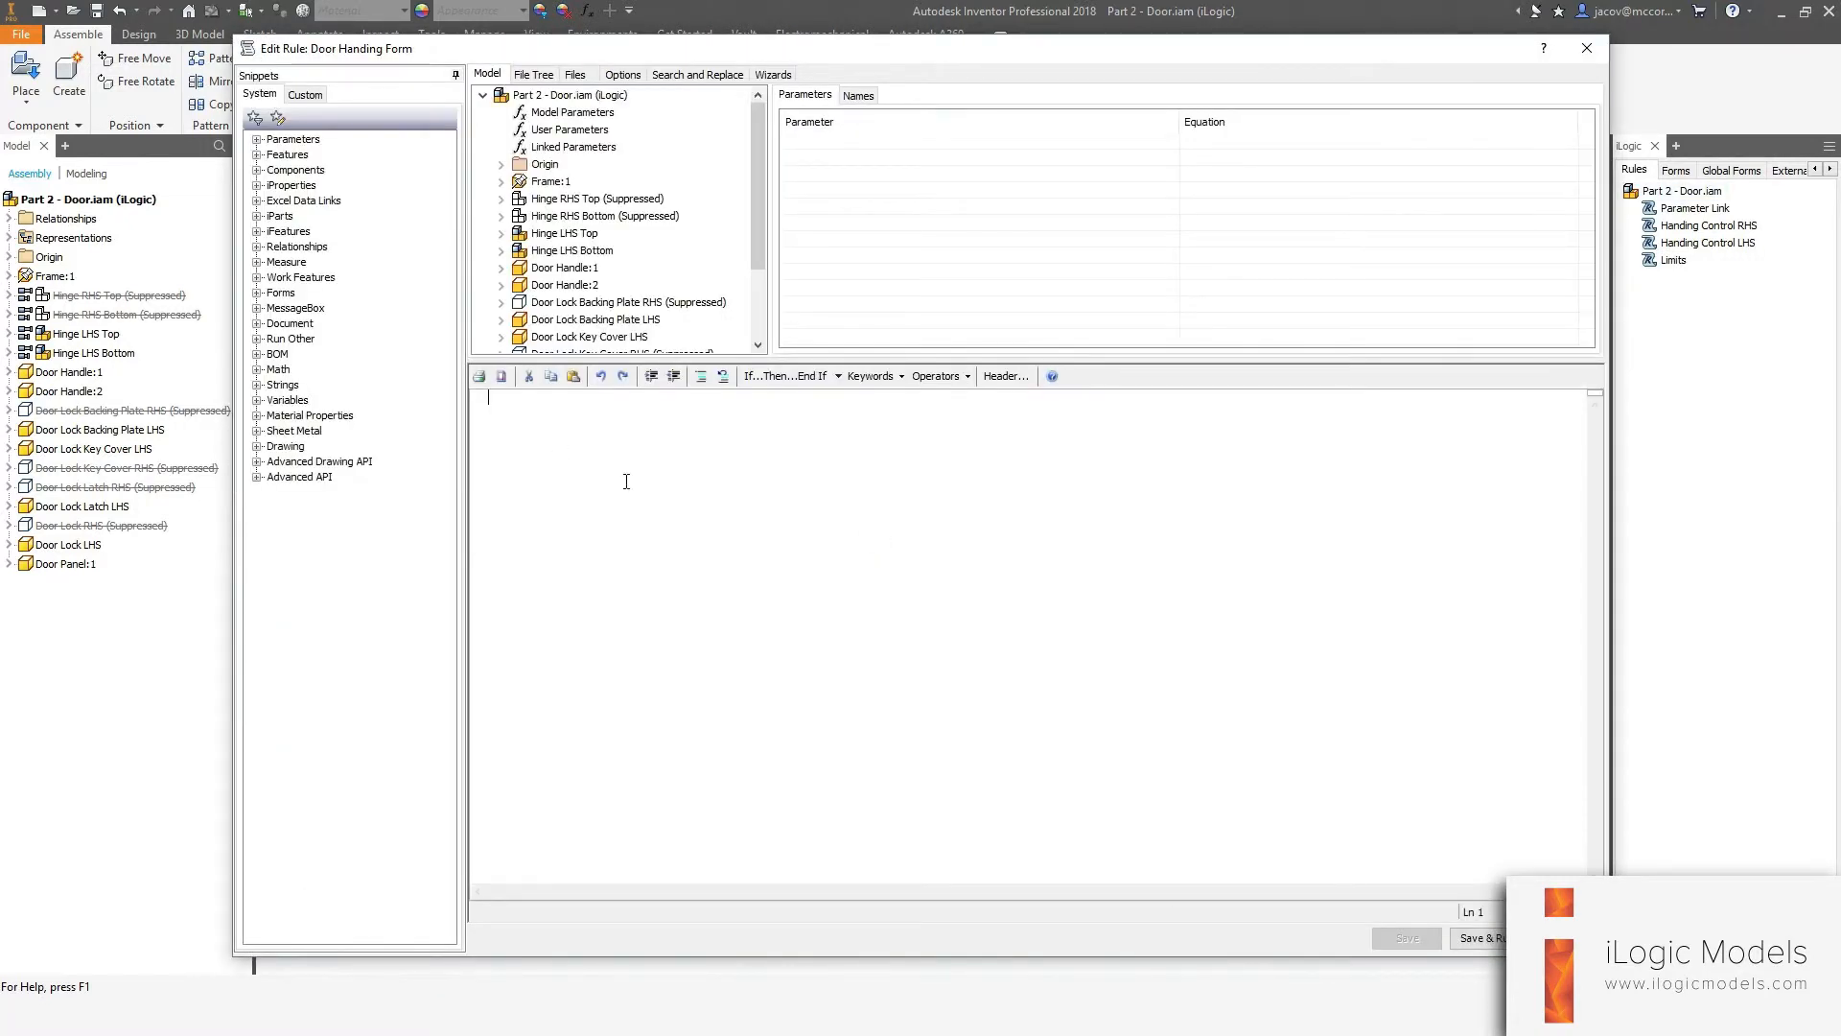
Insert the Show Form snippet into the rule to show the "Door Handing" form, save and run it, then close the form.
left_click(279, 293)
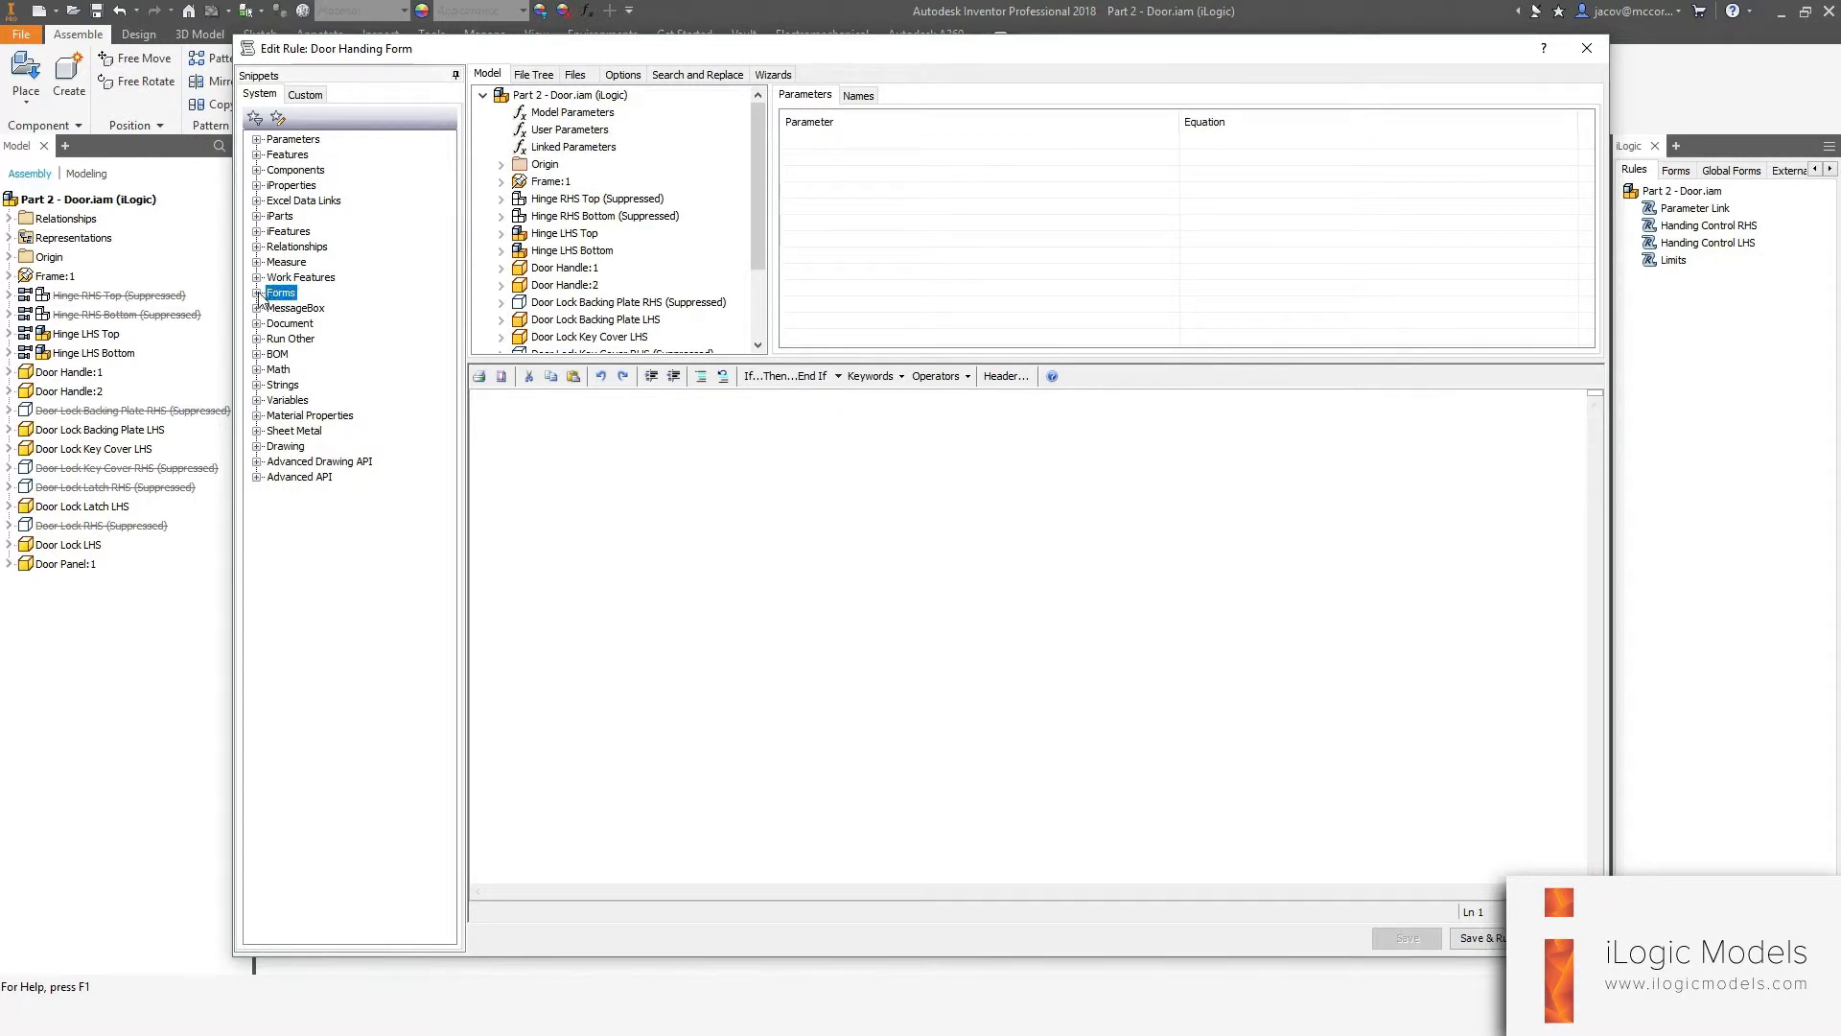
left_click(256, 293)
left_click(316, 308)
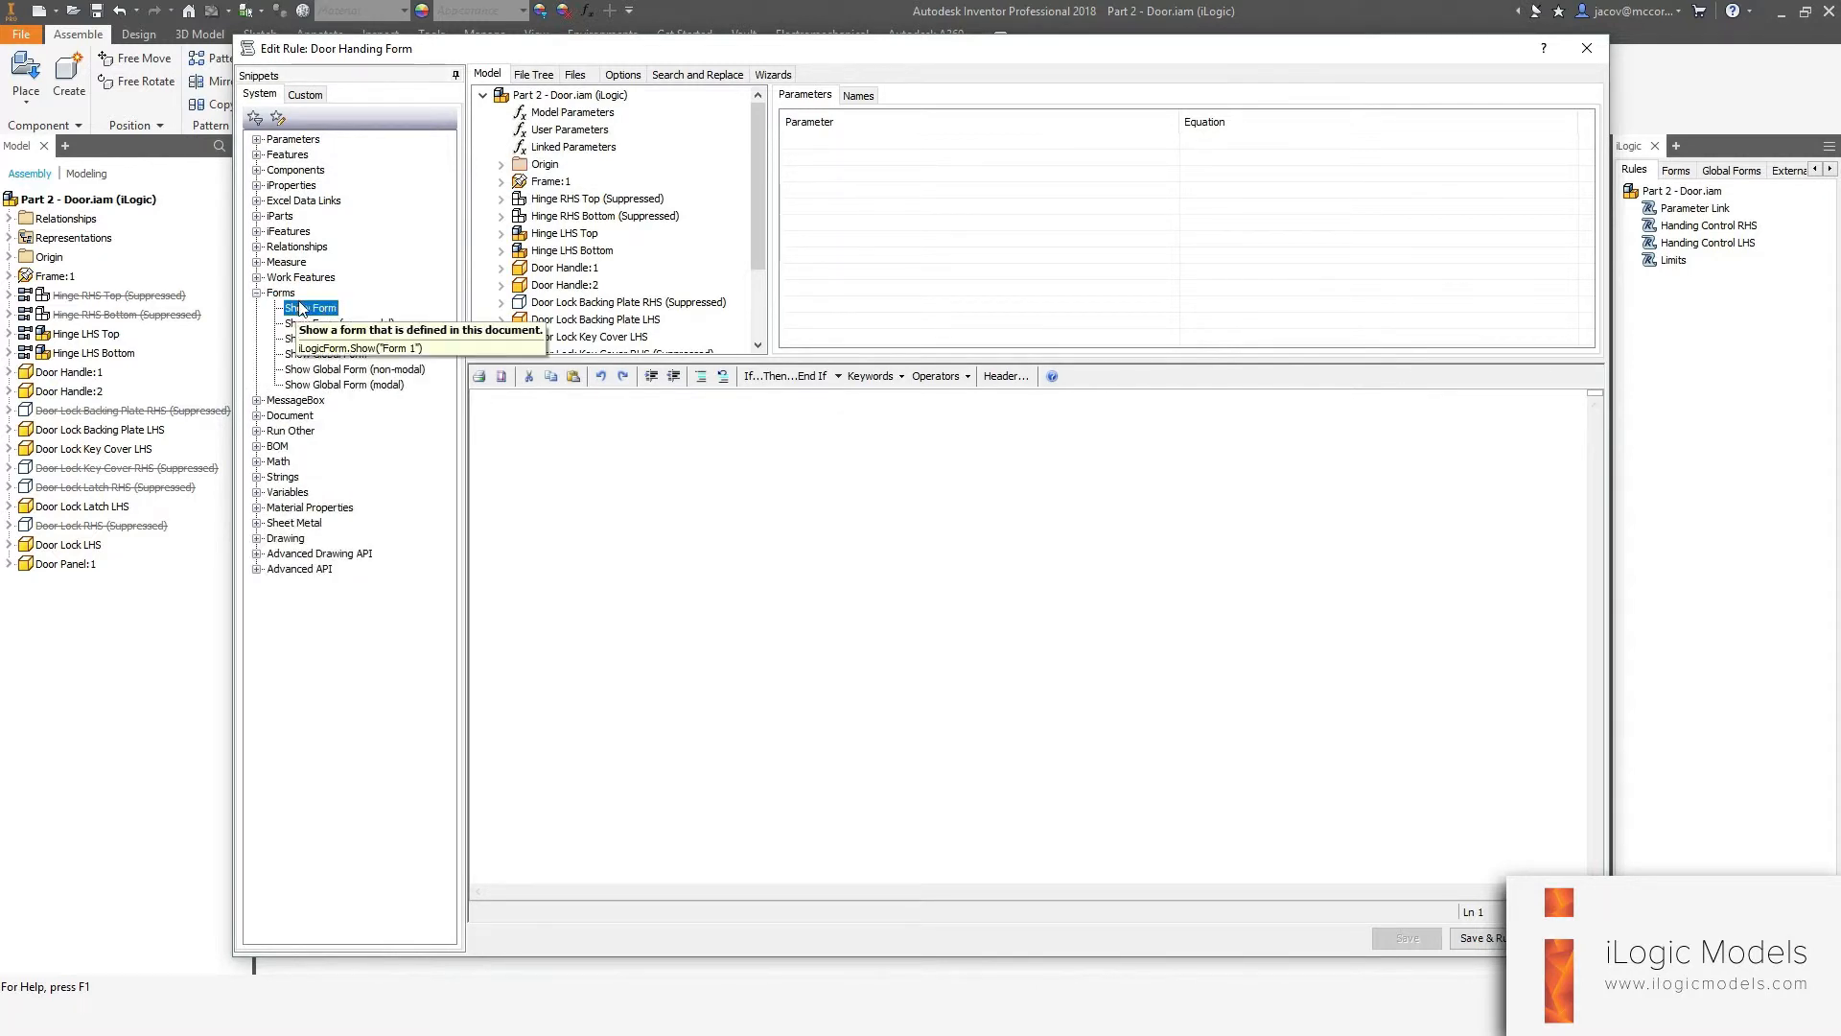
double_click(298, 309)
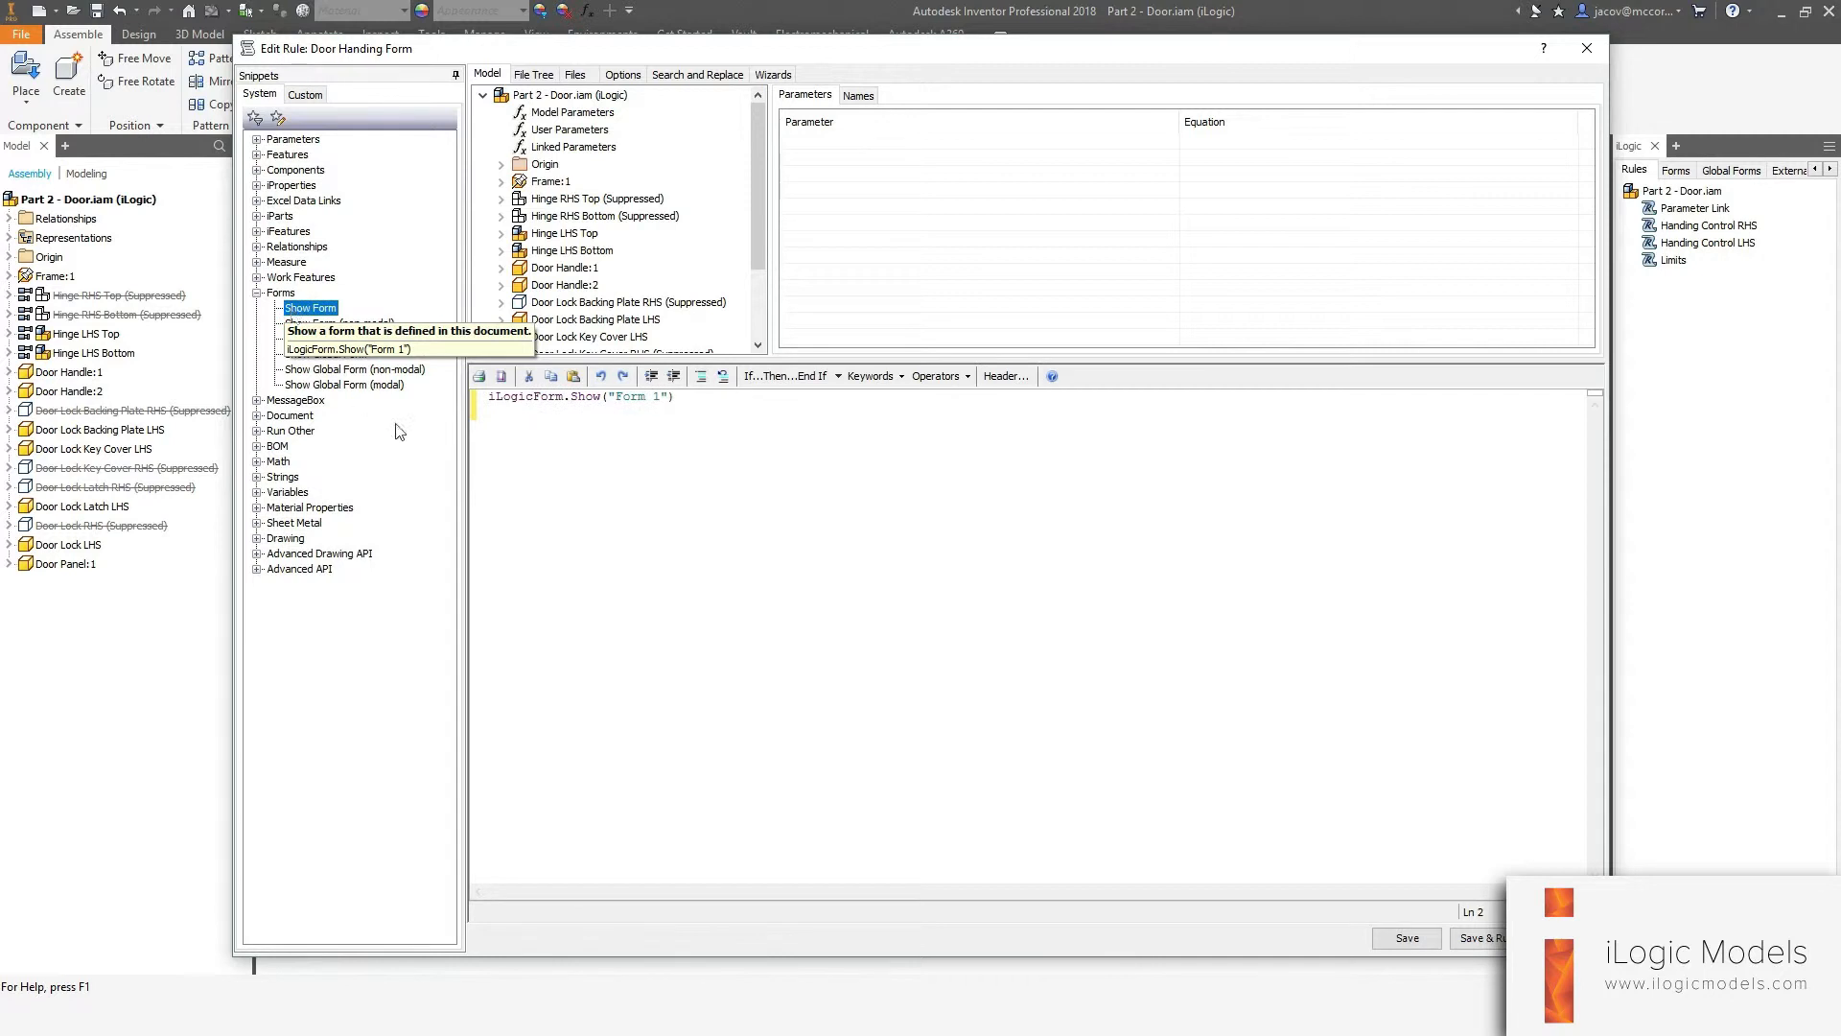
left_click_drag(618, 396, 660, 396)
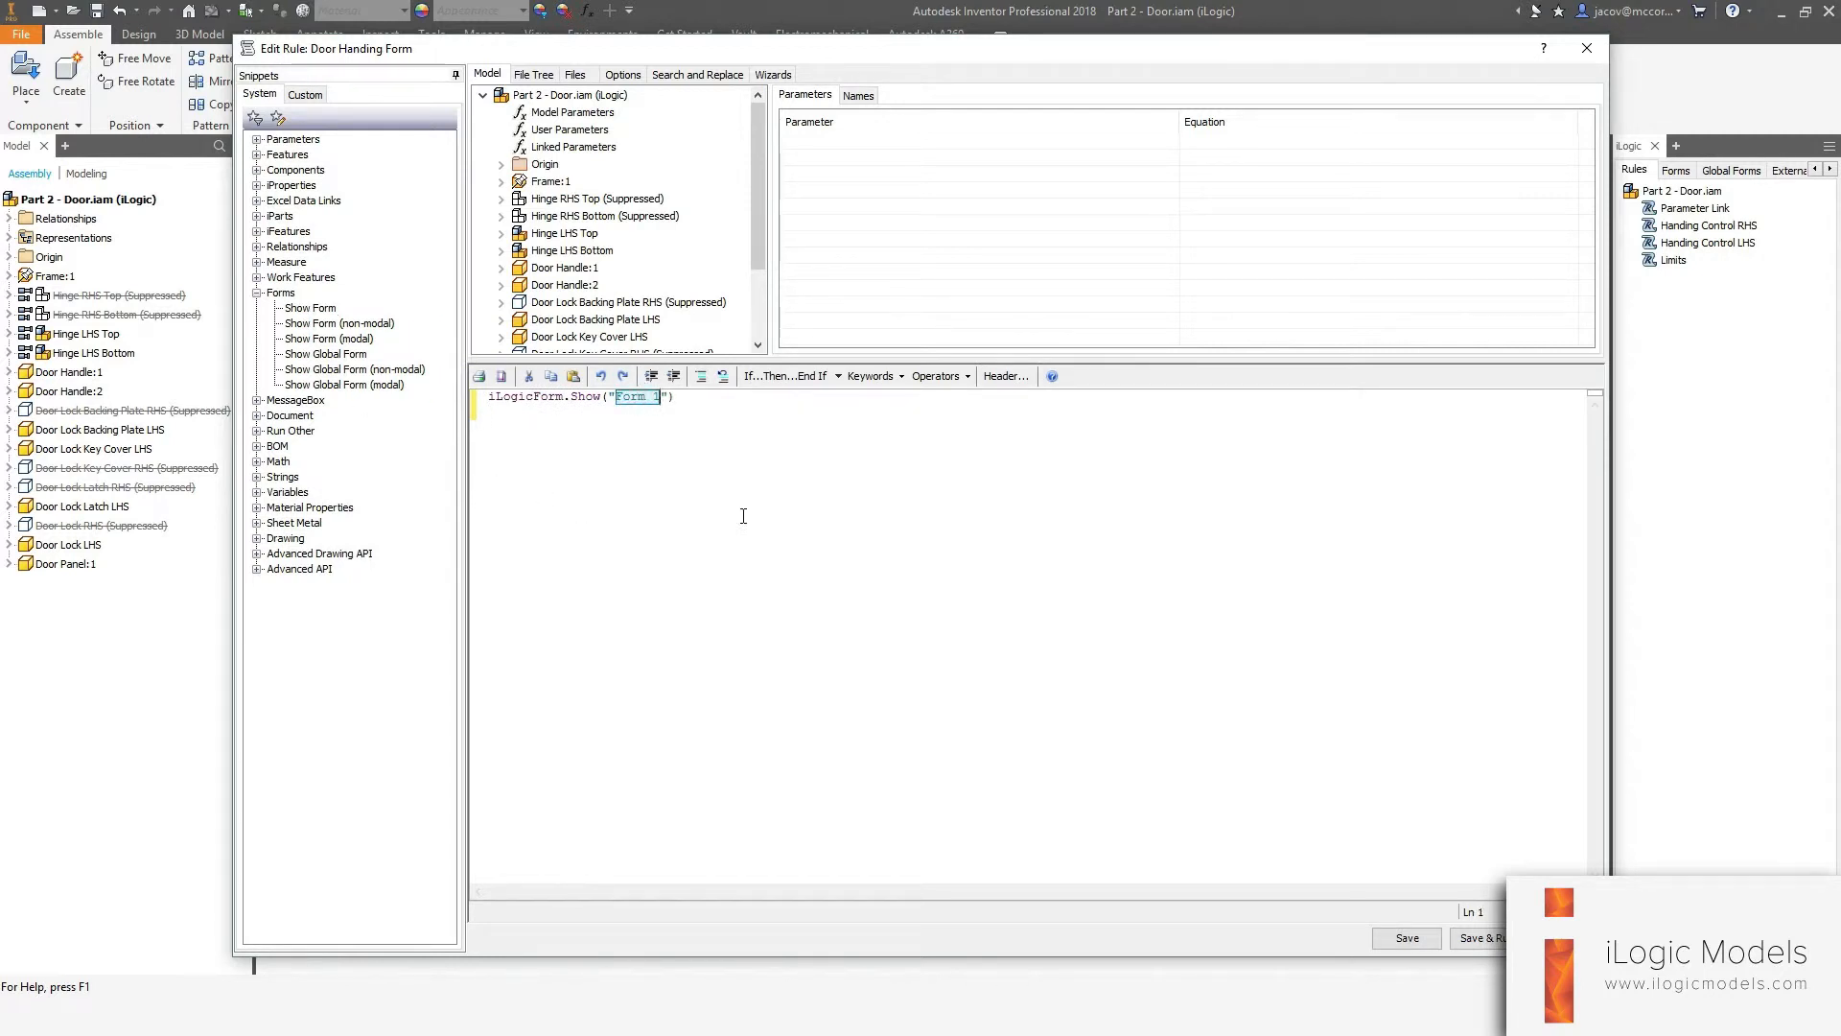
type("Do")
left_click(1478, 937)
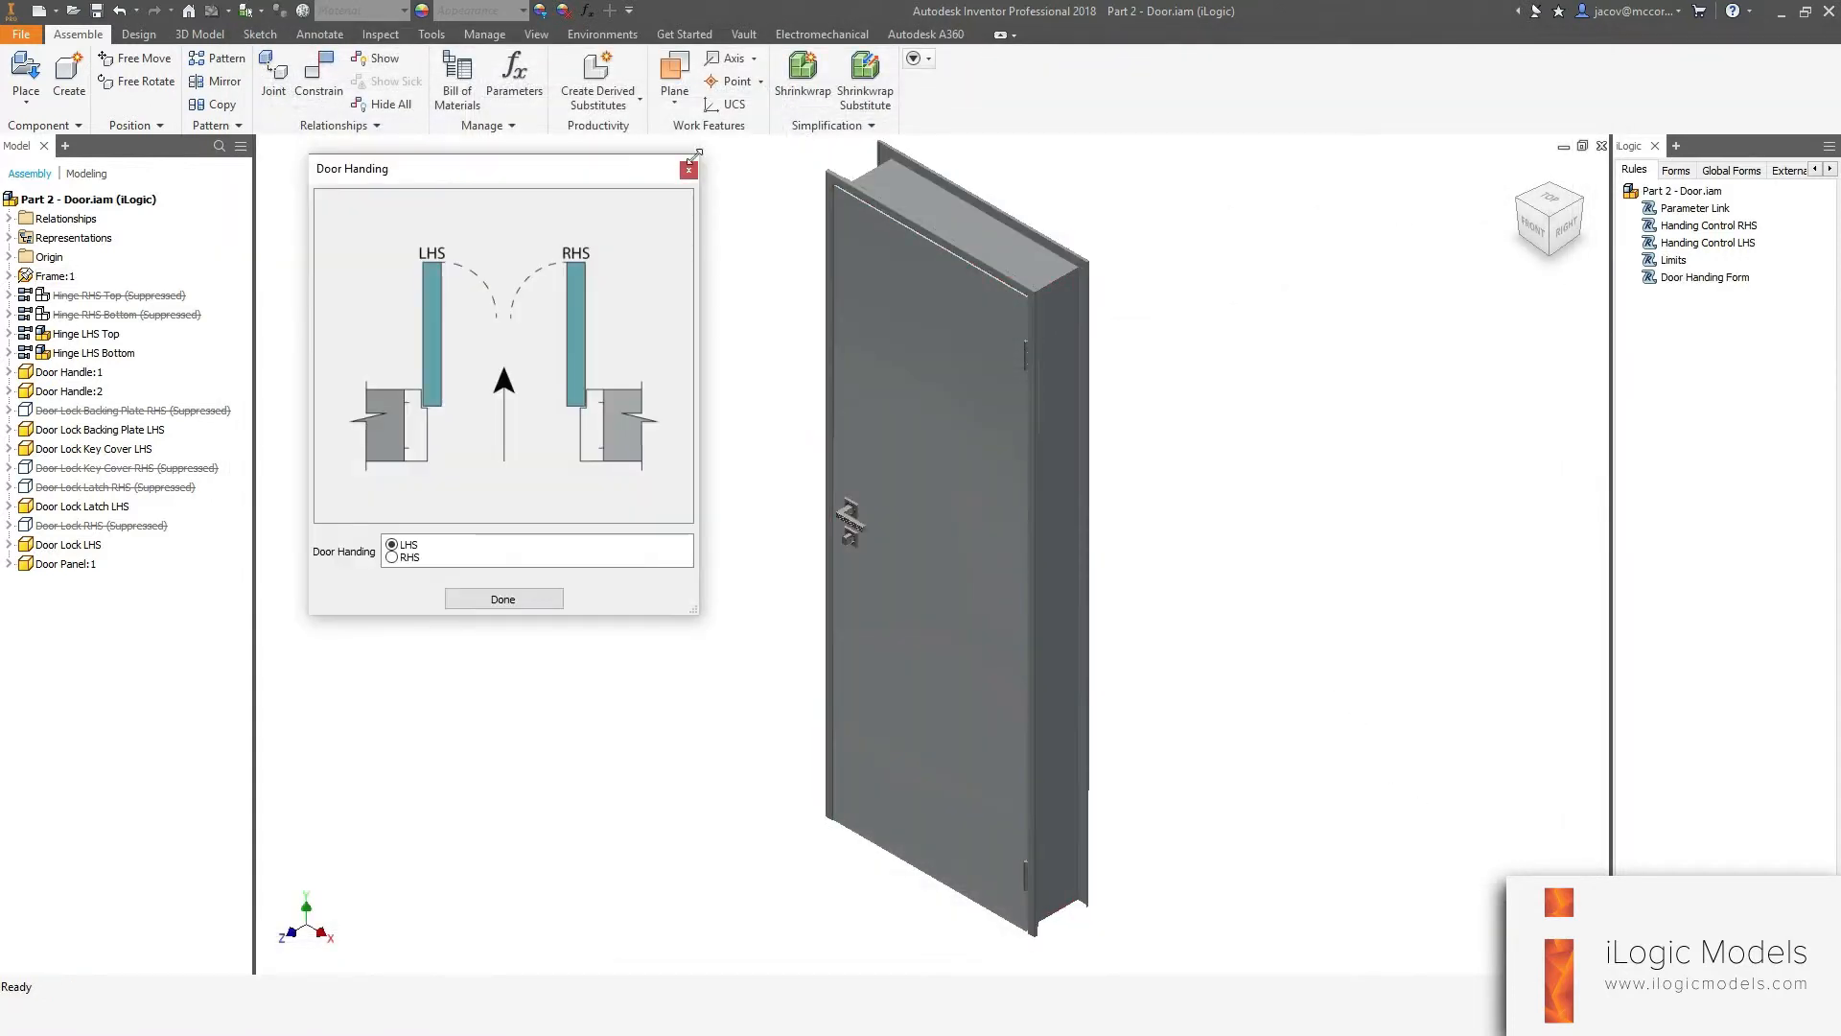
left_click_drag(716, 240, 955, 181)
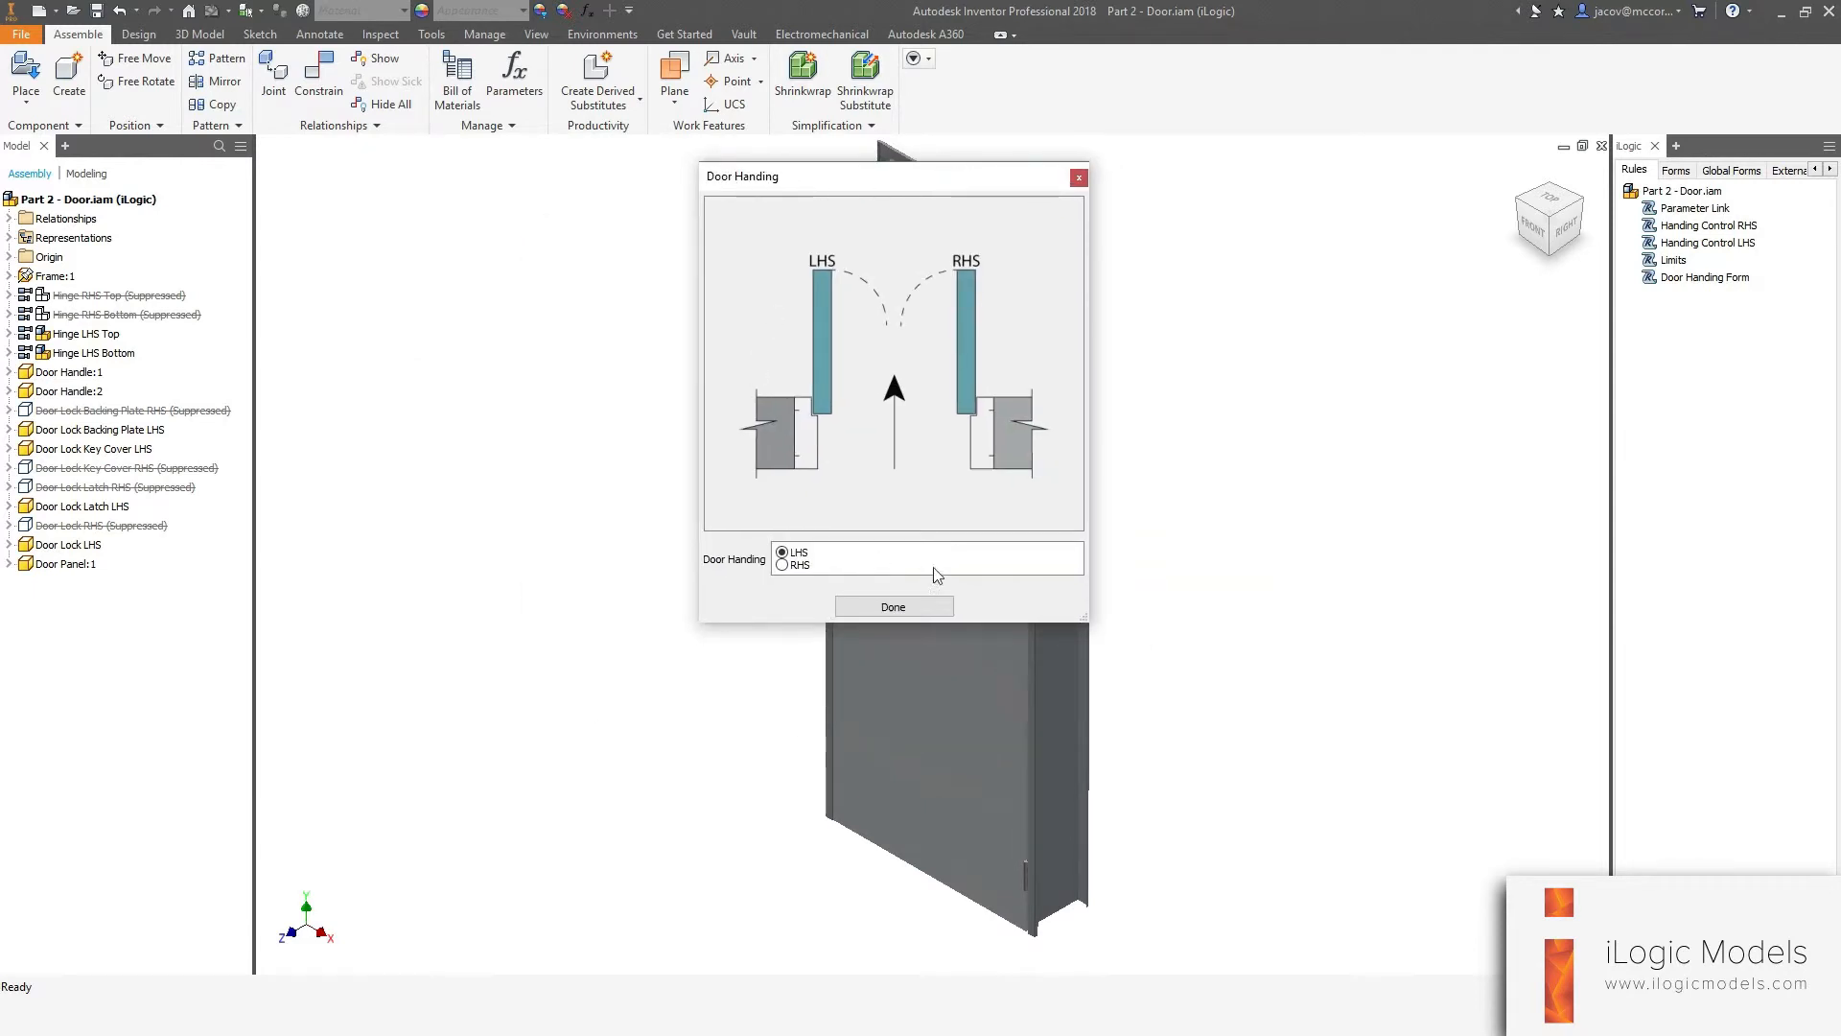
left_click(888, 609)
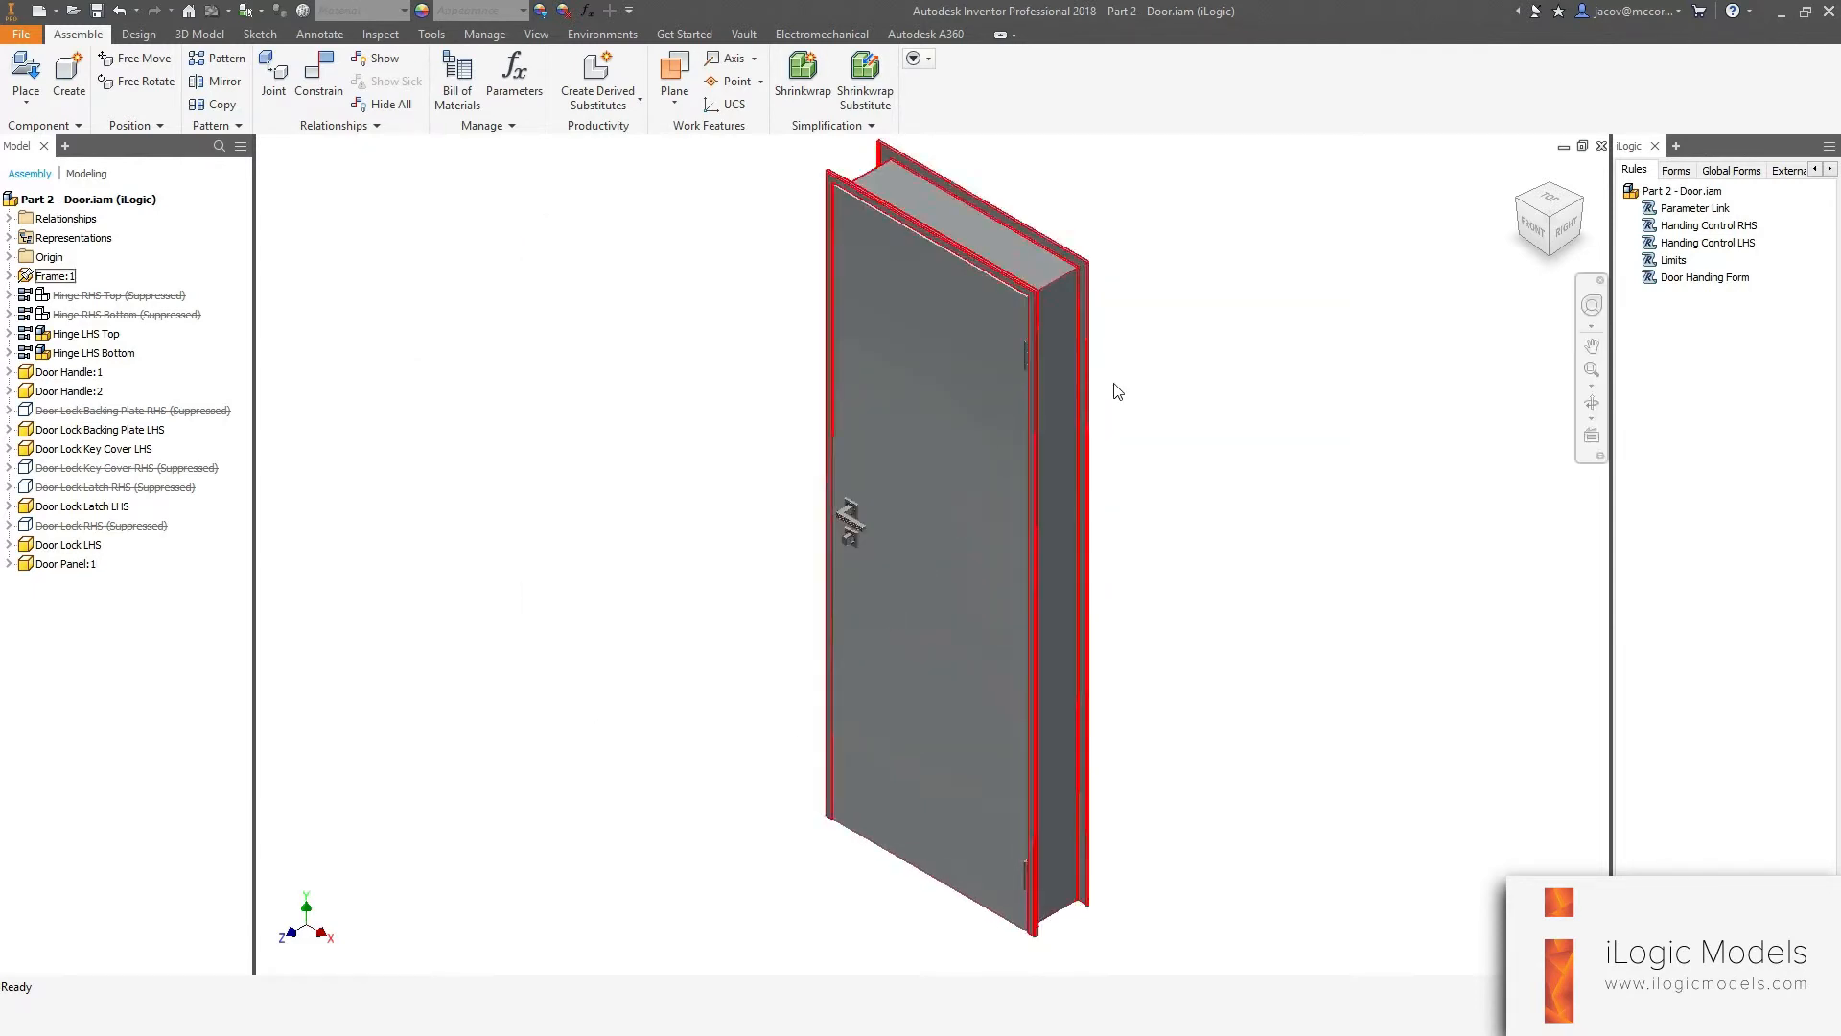
Add a new iLogic rule to the door assembly named "Wall Thickness Form".
right_click(1705, 337)
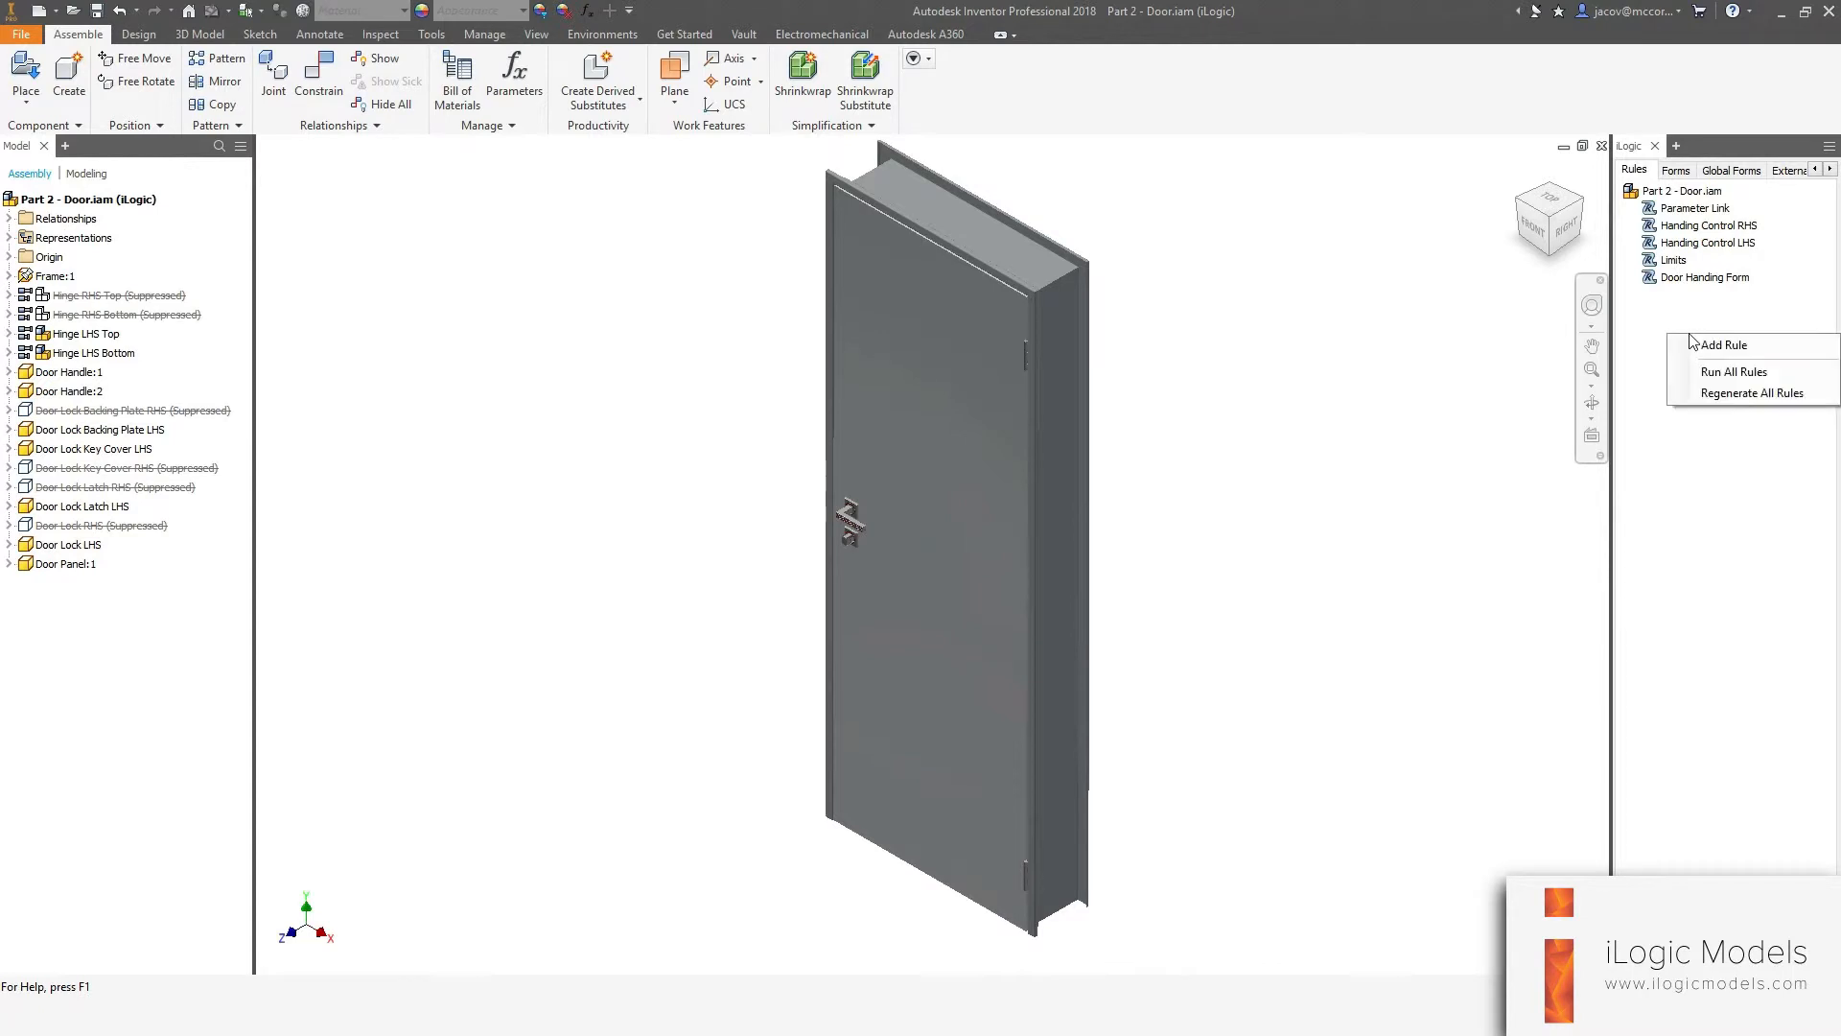
left_click(1723, 345)
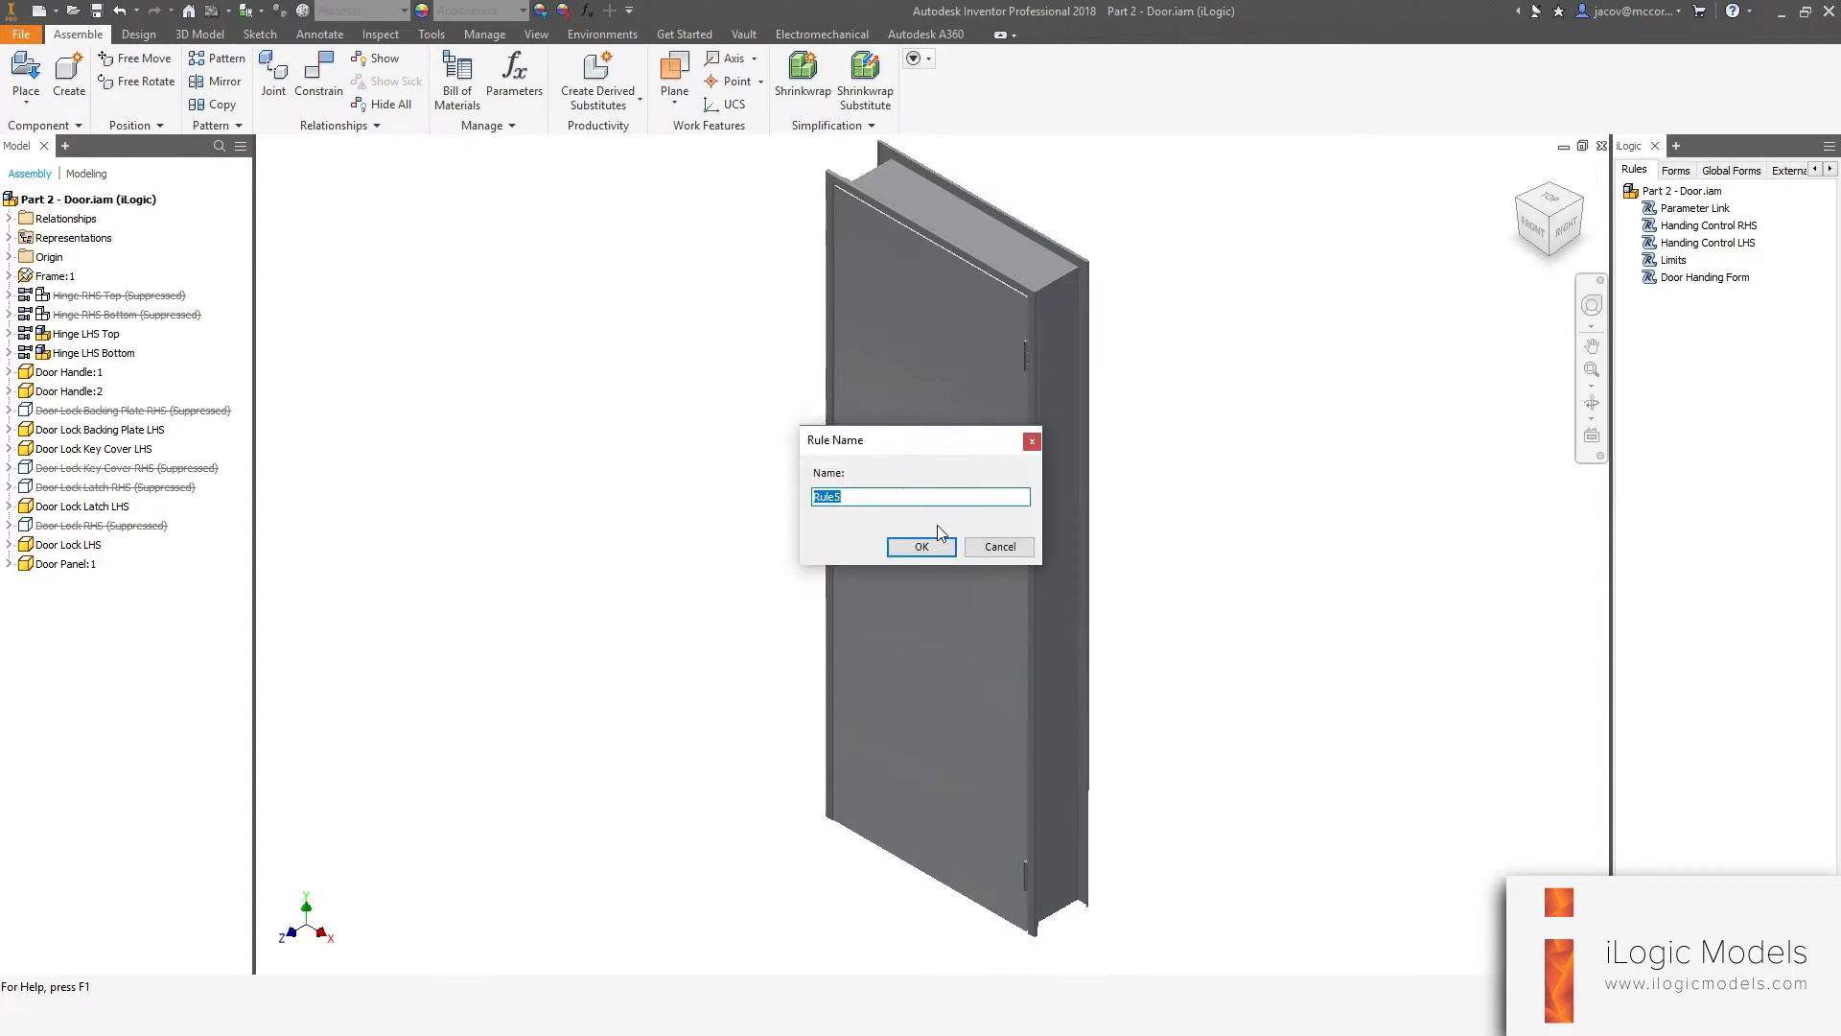
type("Wall Thickness Form")
key("Return")
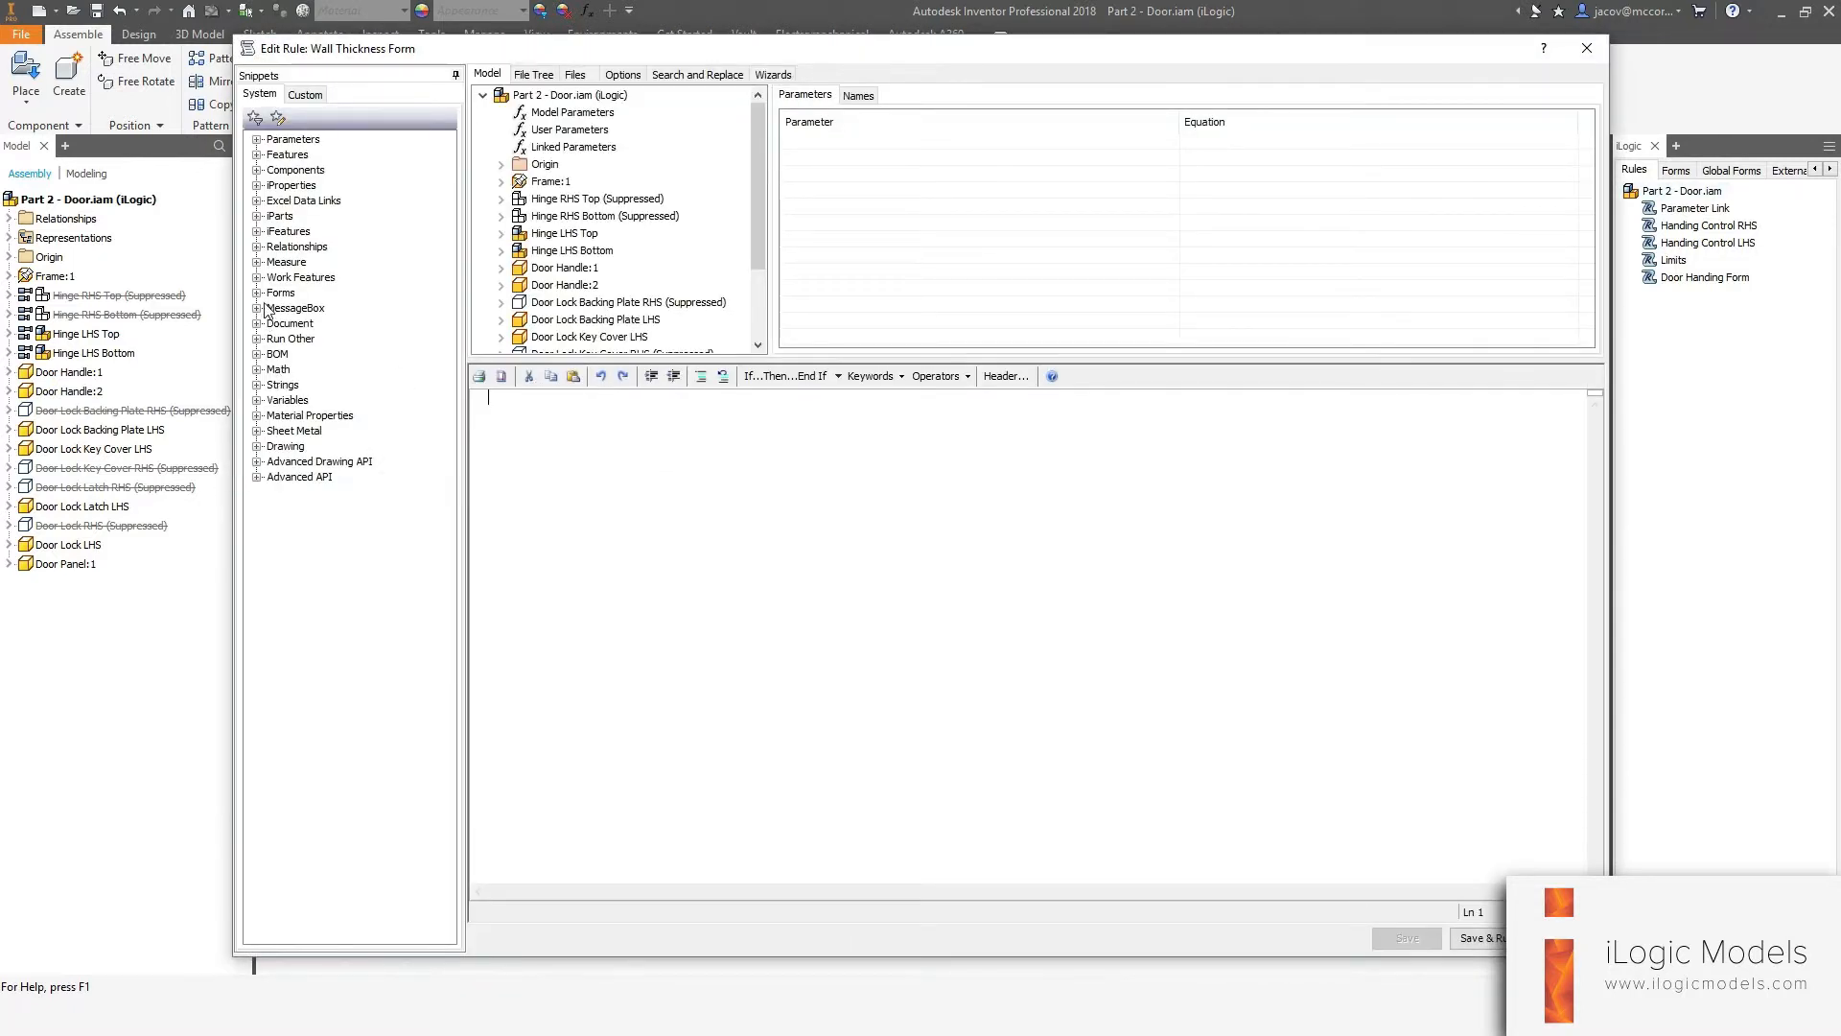
Insert the Show Form snippet to show the "Wall Thickness" form, save and run the rule, then close the form.
left_click(257, 293)
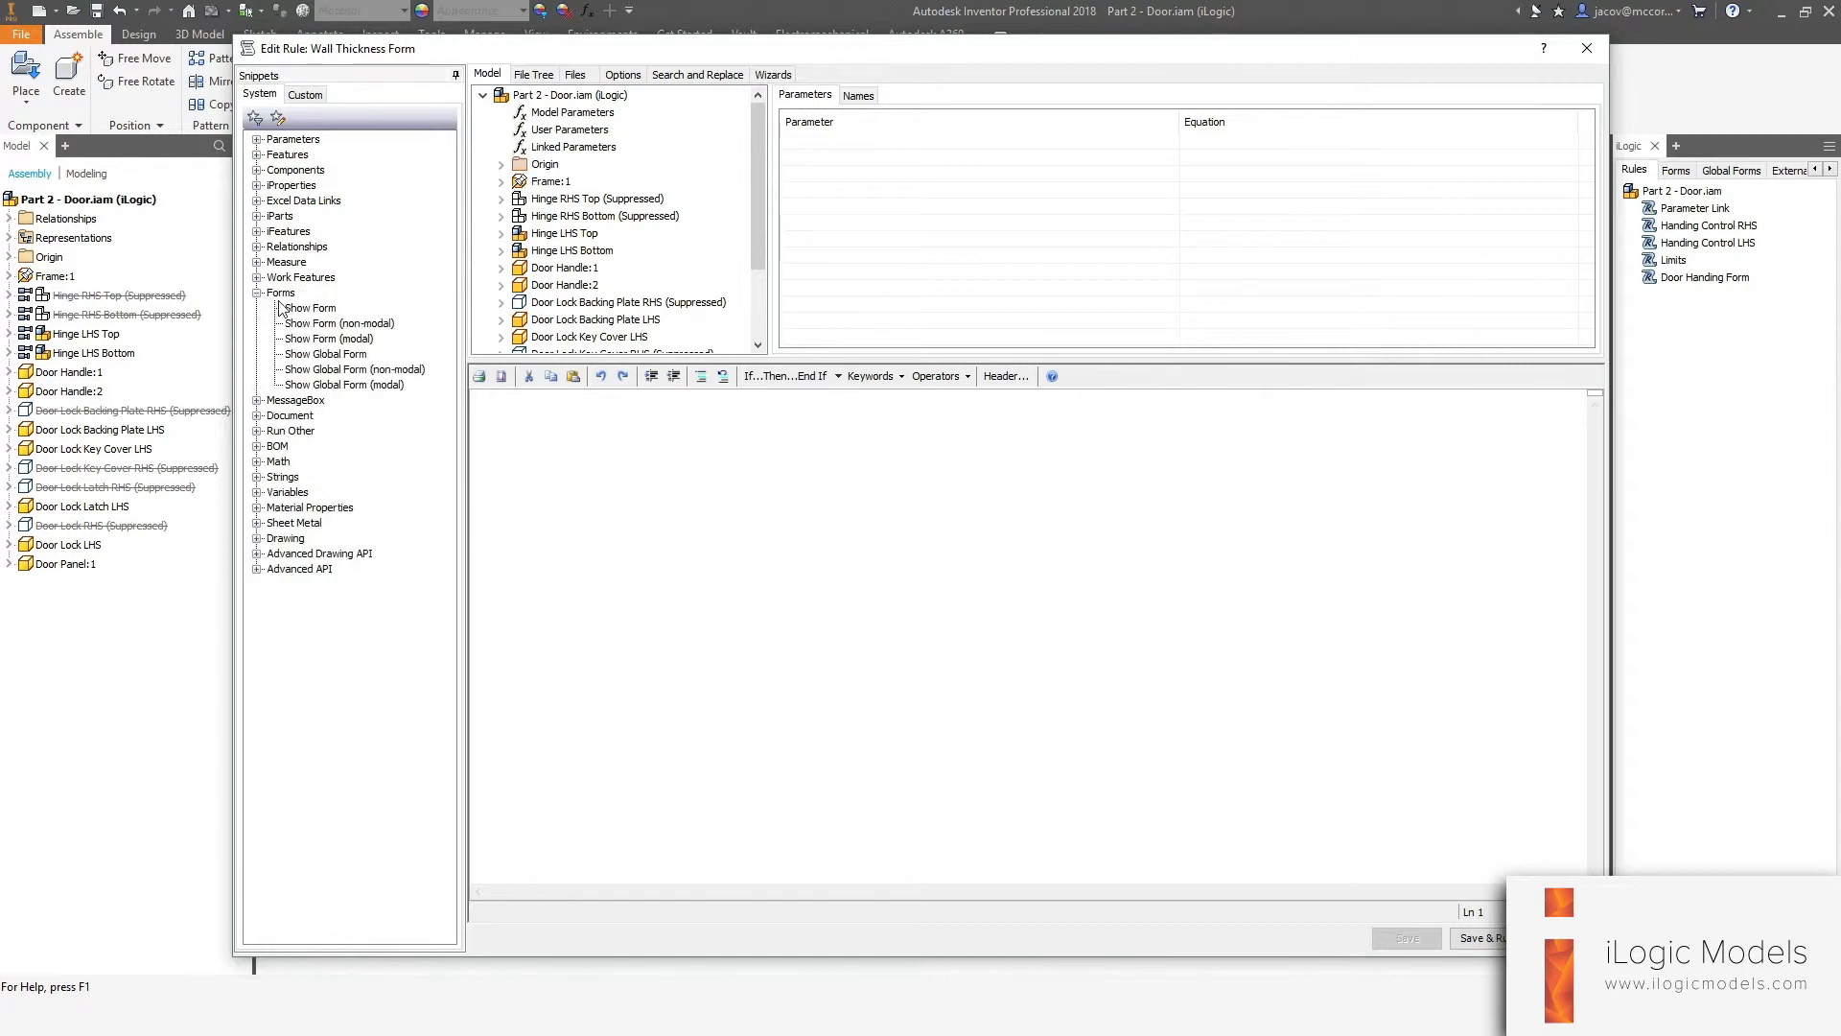
double_click(293, 309)
left_click_drag(617, 397, 663, 397)
type("Wa")
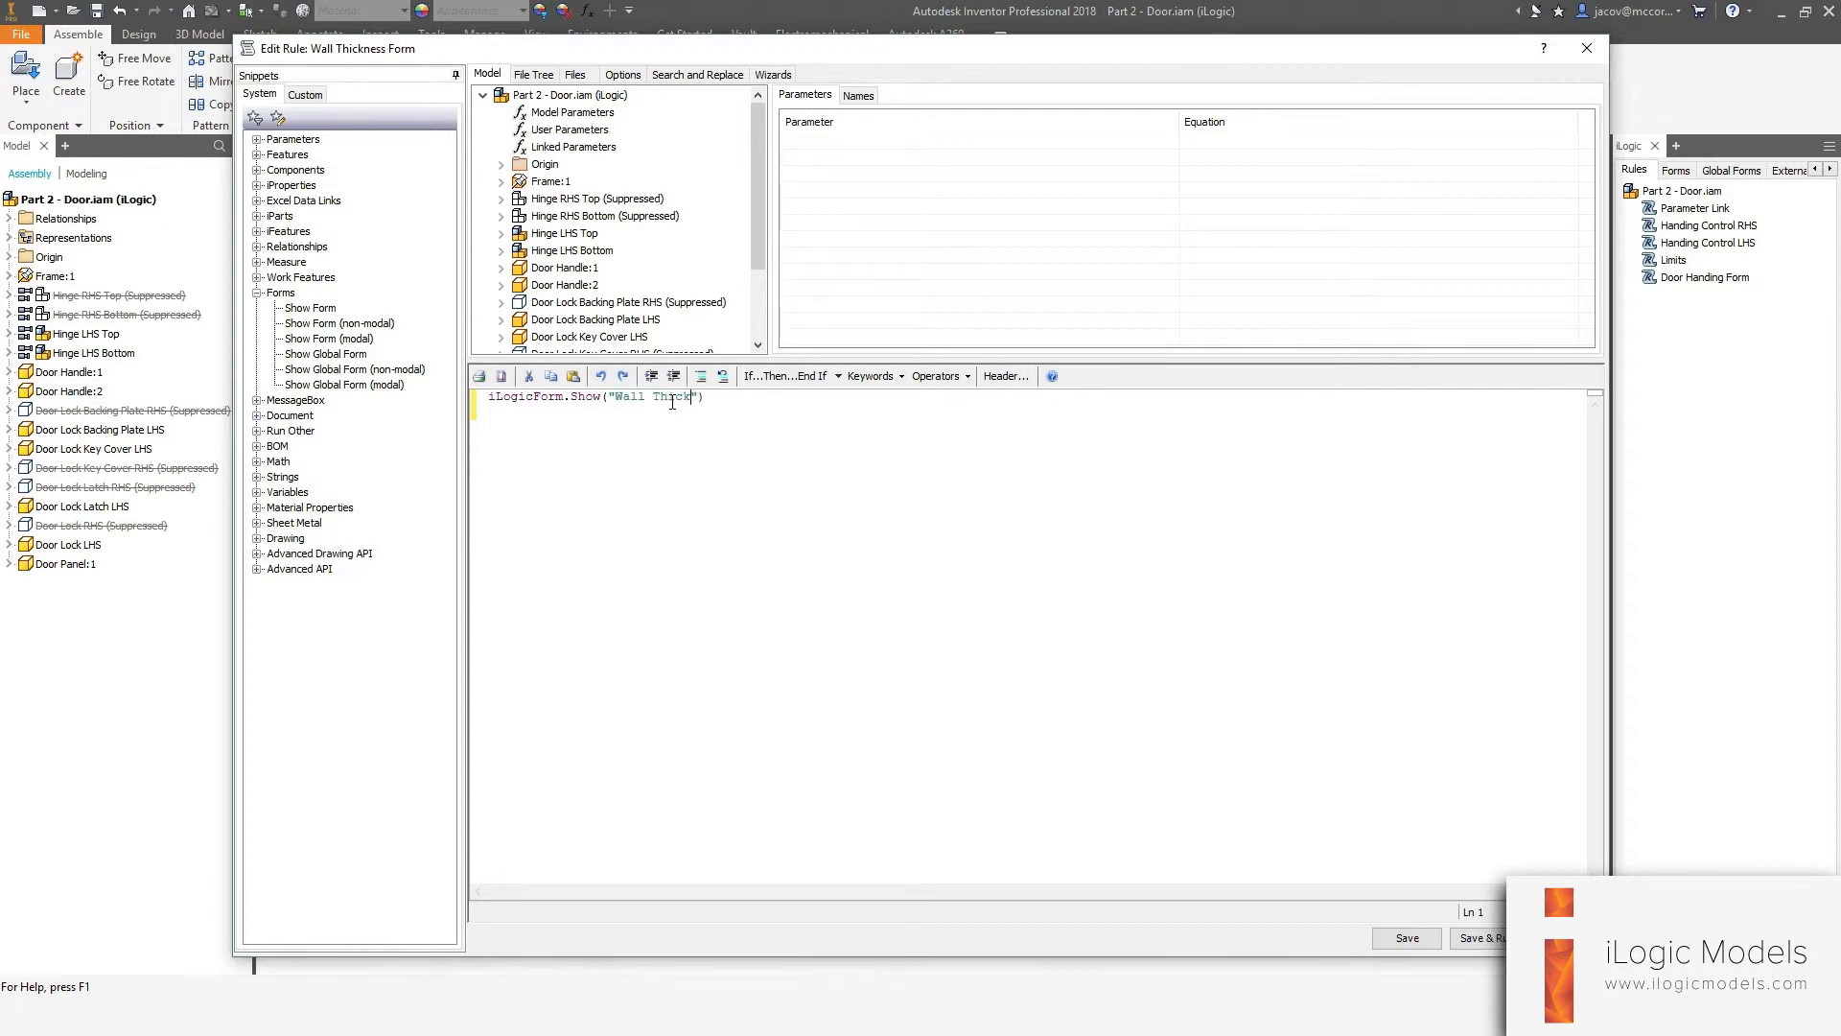
left_click(1481, 938)
left_click_drag(618, 158, 889, 209)
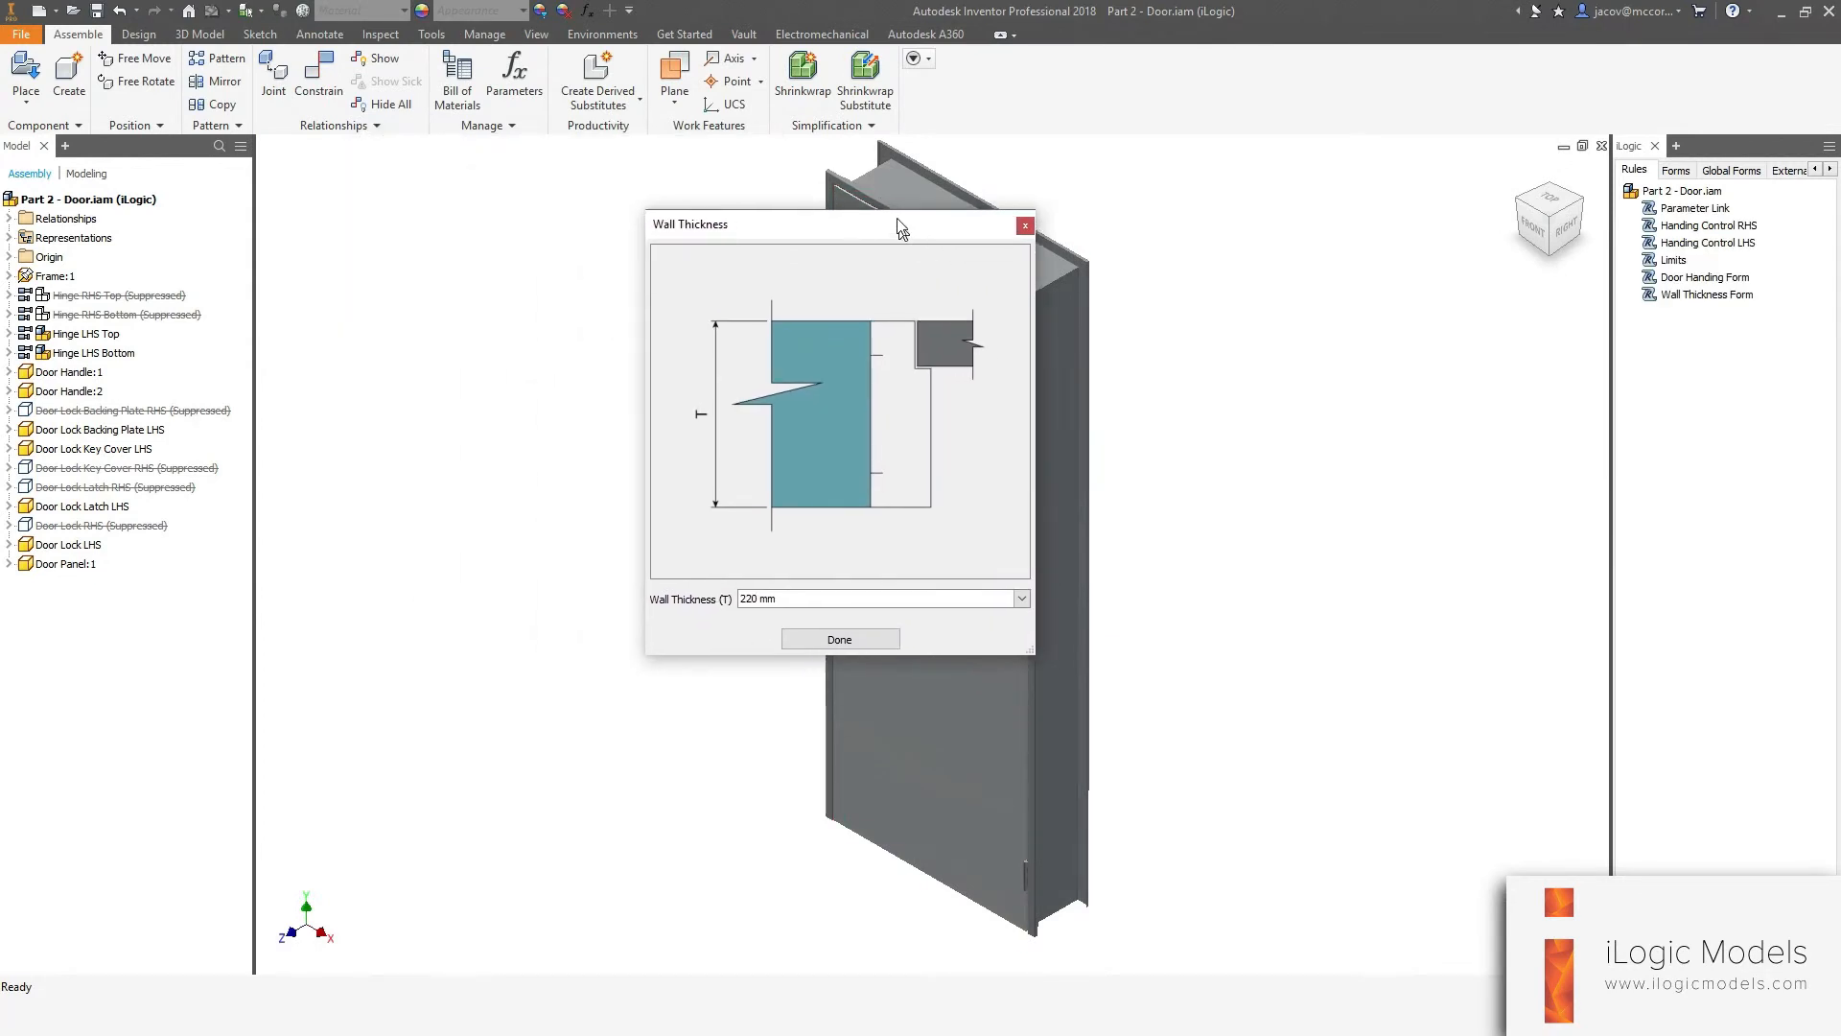
left_click(826, 616)
Add a new iLogic rule to the door assembly named "Door Size Form".
right_click(1698, 374)
left_click(1698, 375)
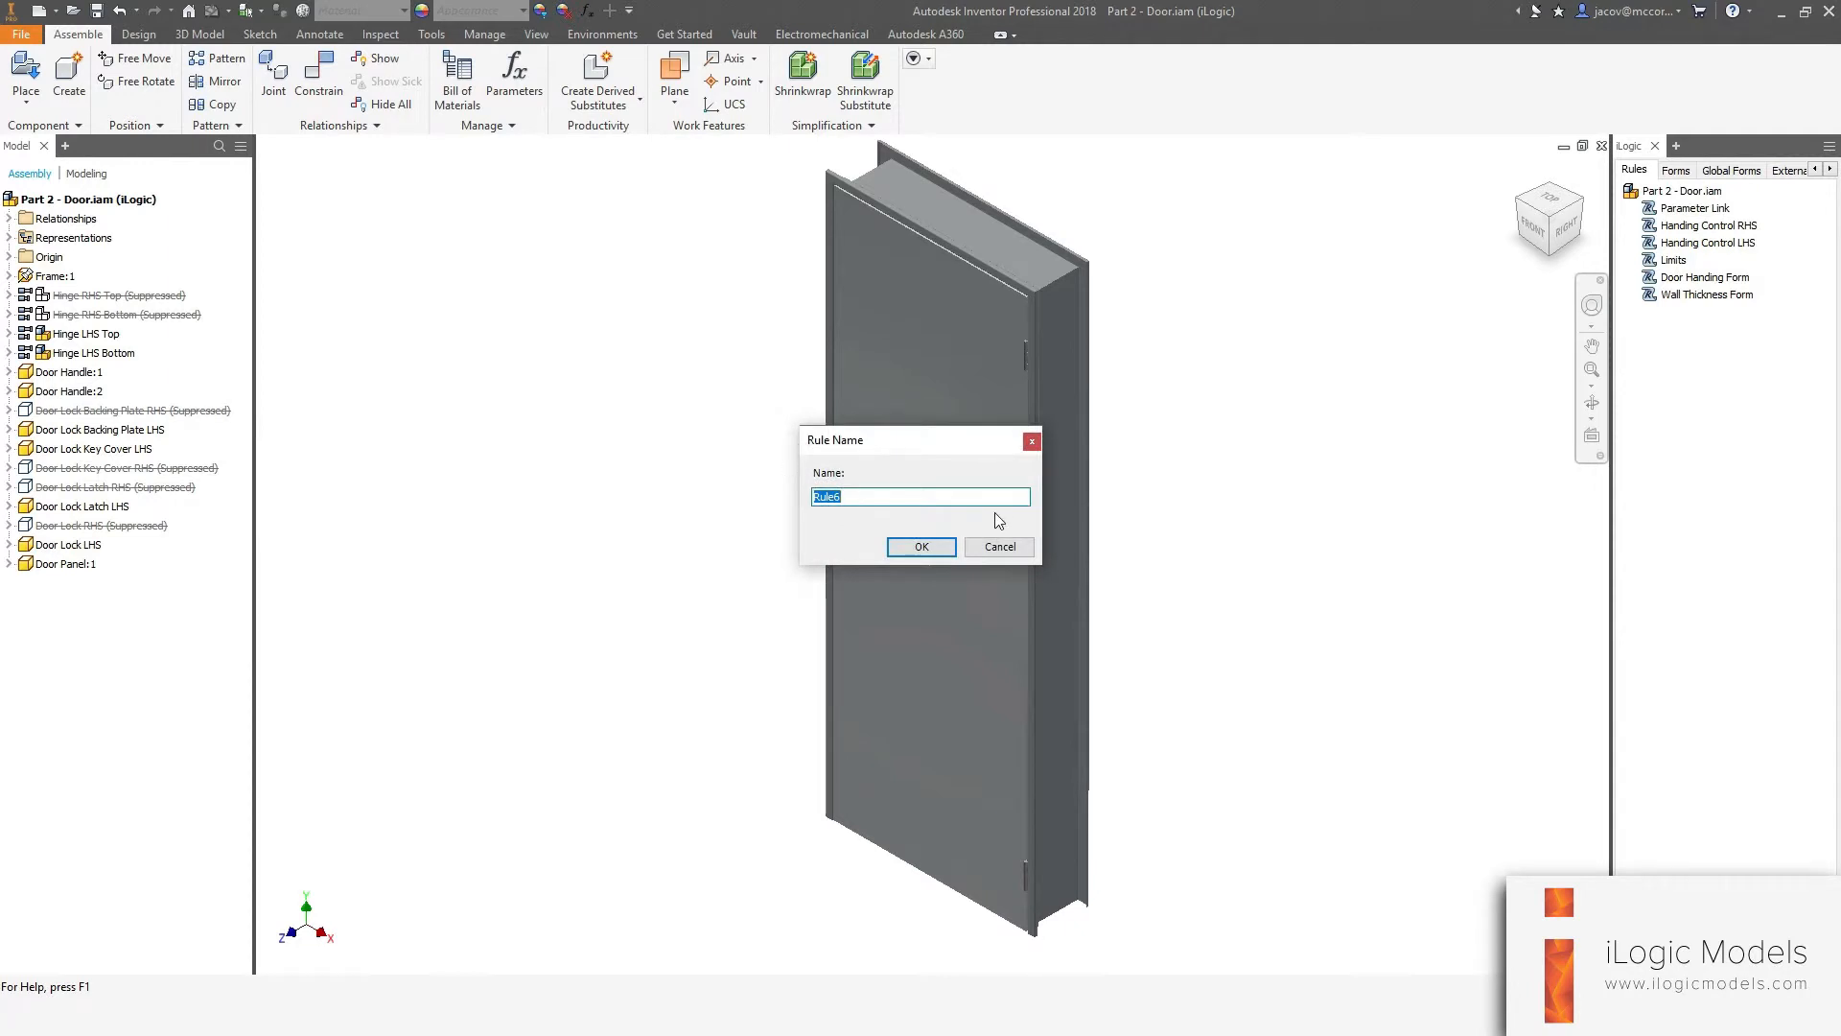
type("Door Size Form")
key("Return")
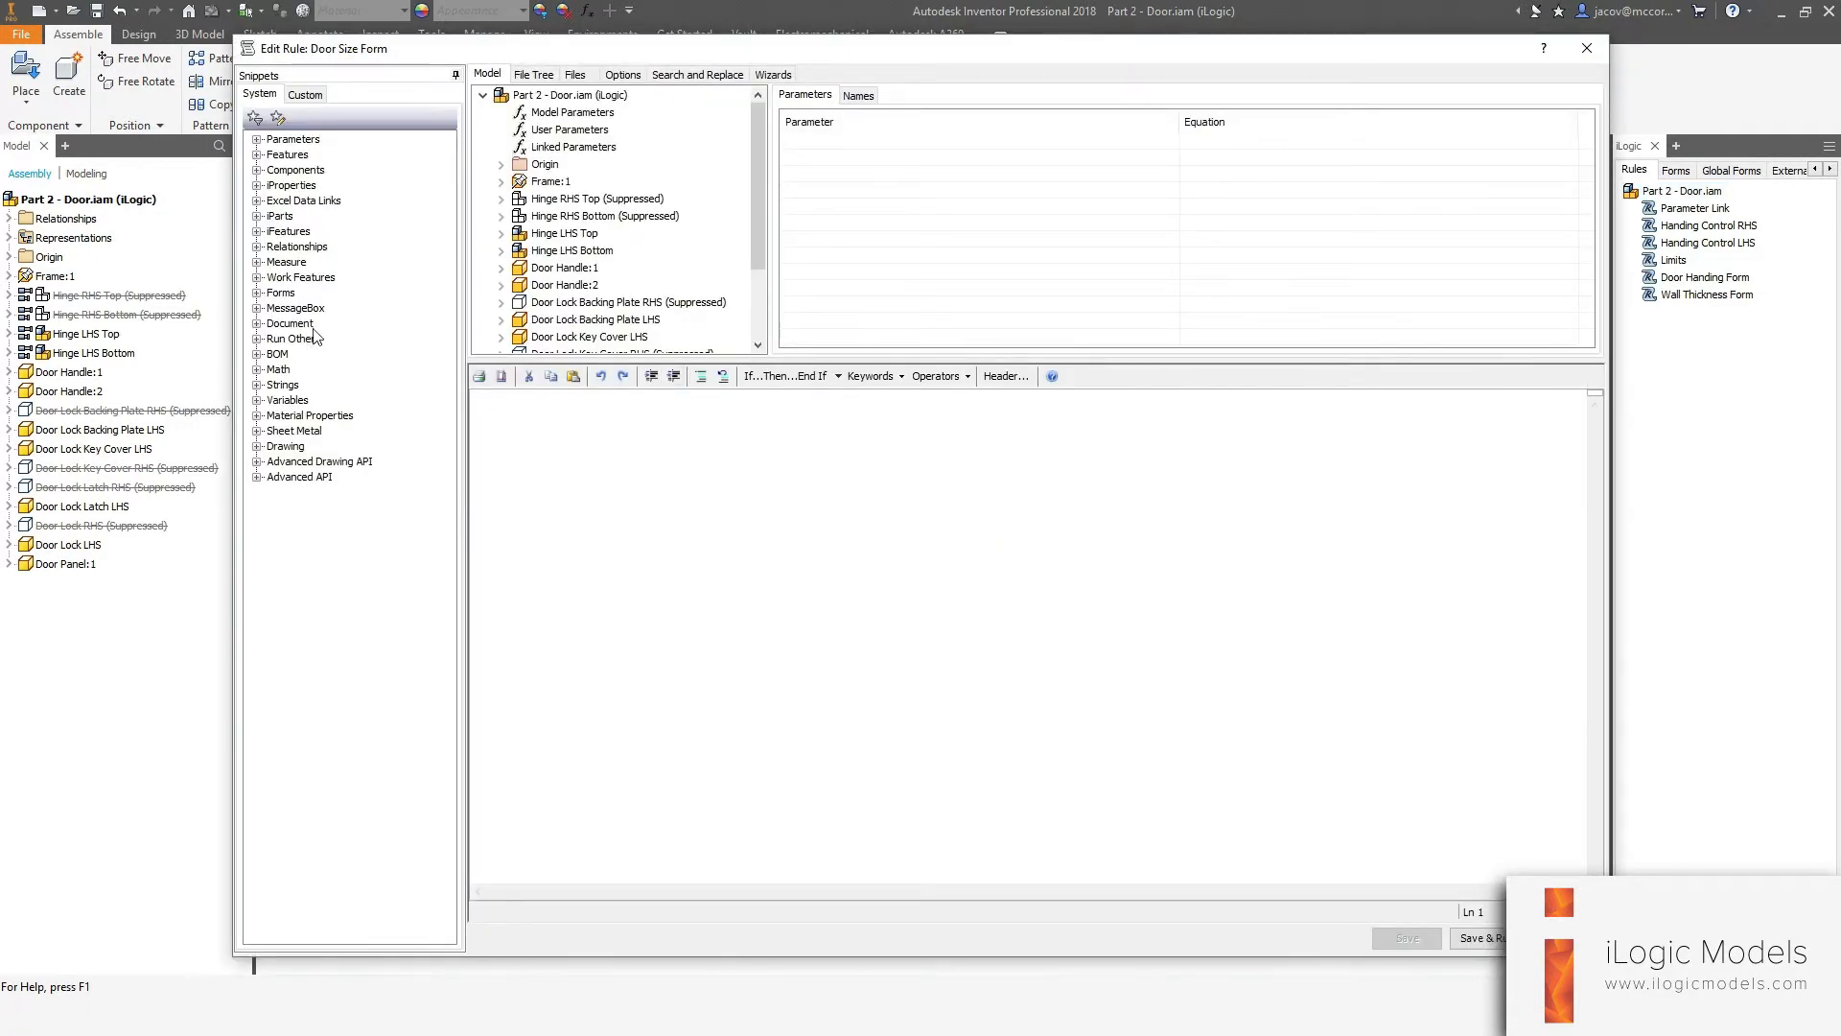
Insert the Show Form snippet to show the "Door Size" form, save and run the rule, then close the form.
left_click(257, 293)
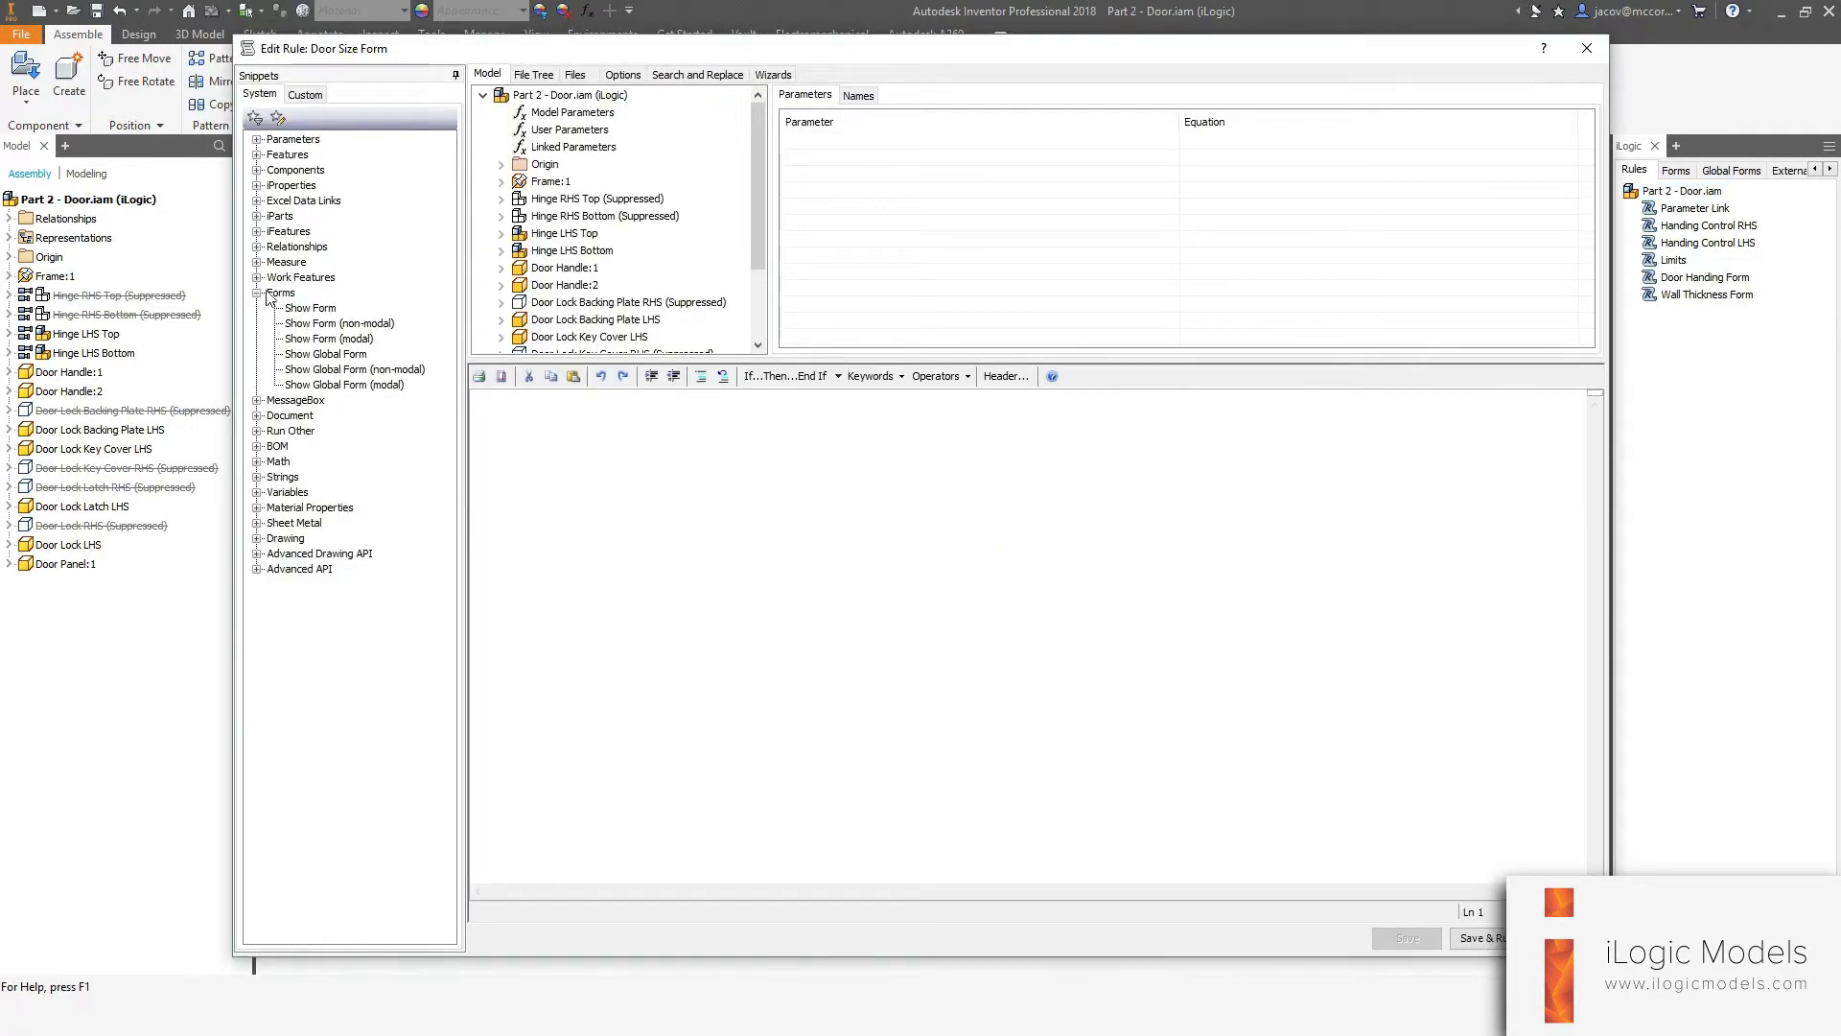
left_click(300, 308)
double_click(299, 309)
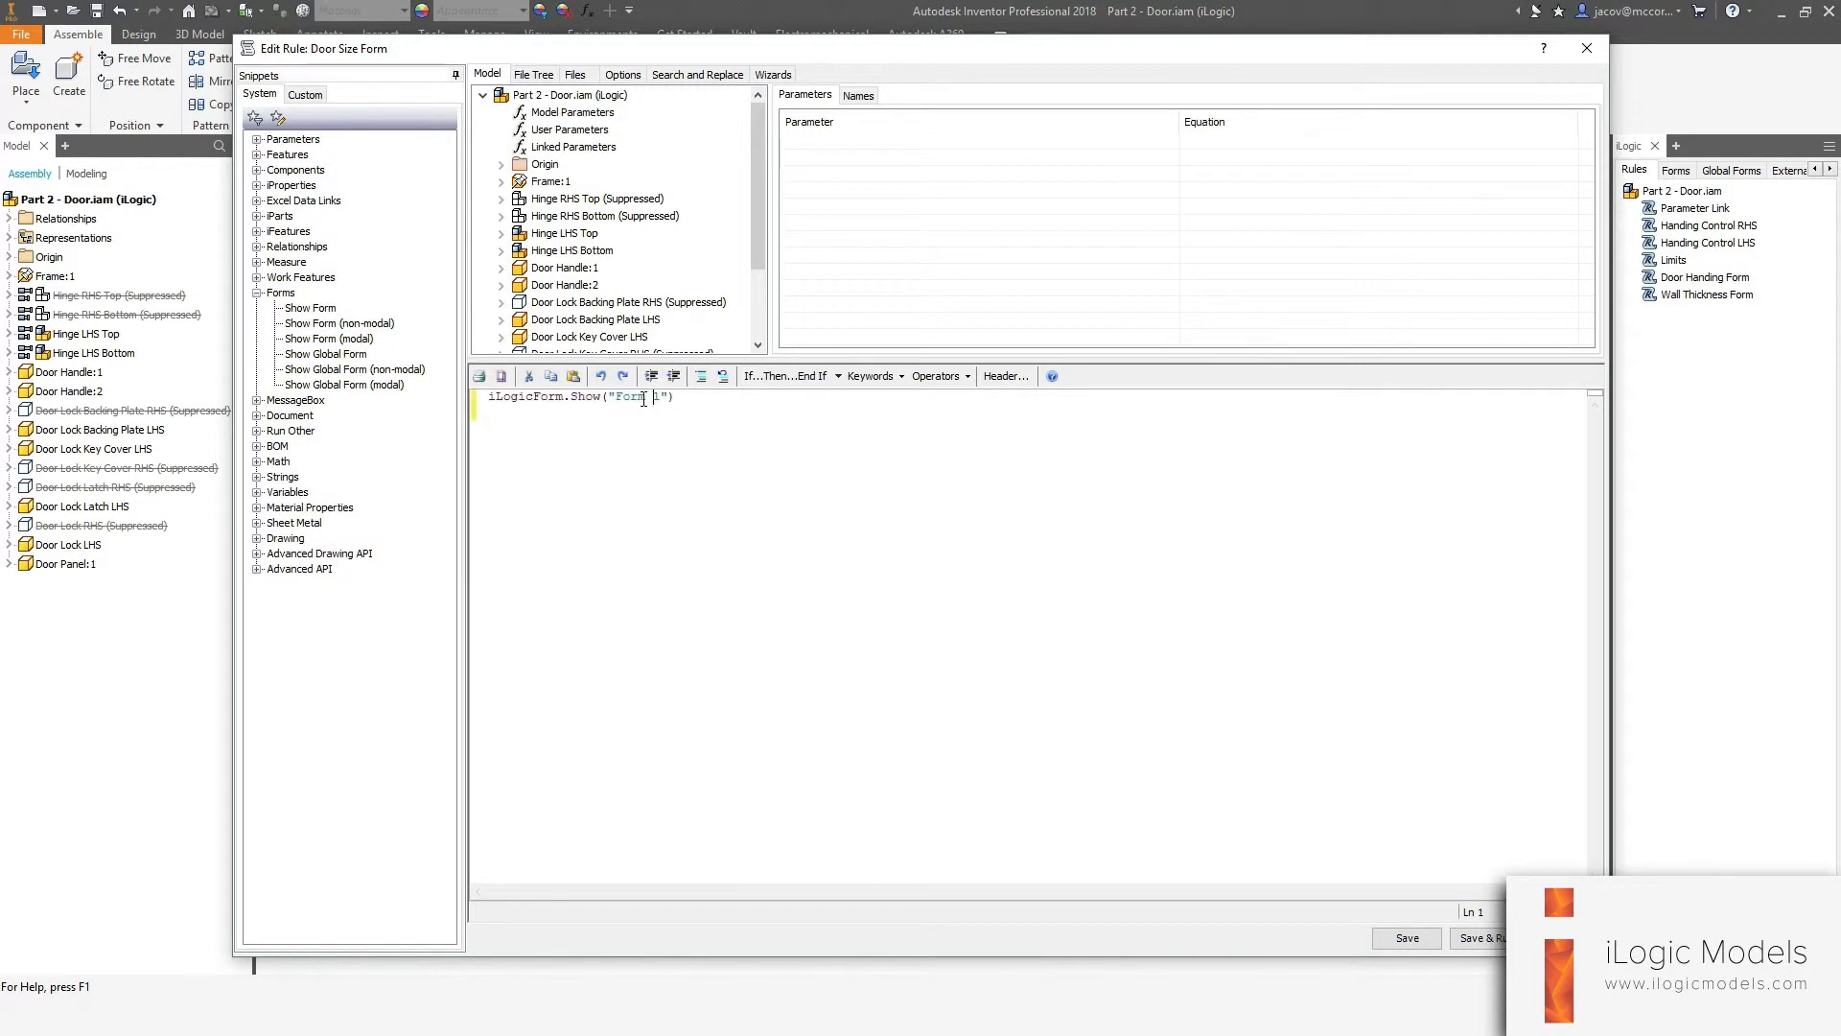
left_click_drag(618, 396, 660, 397)
type("Do")
key("End")
key("Return")
left_click(1471, 939)
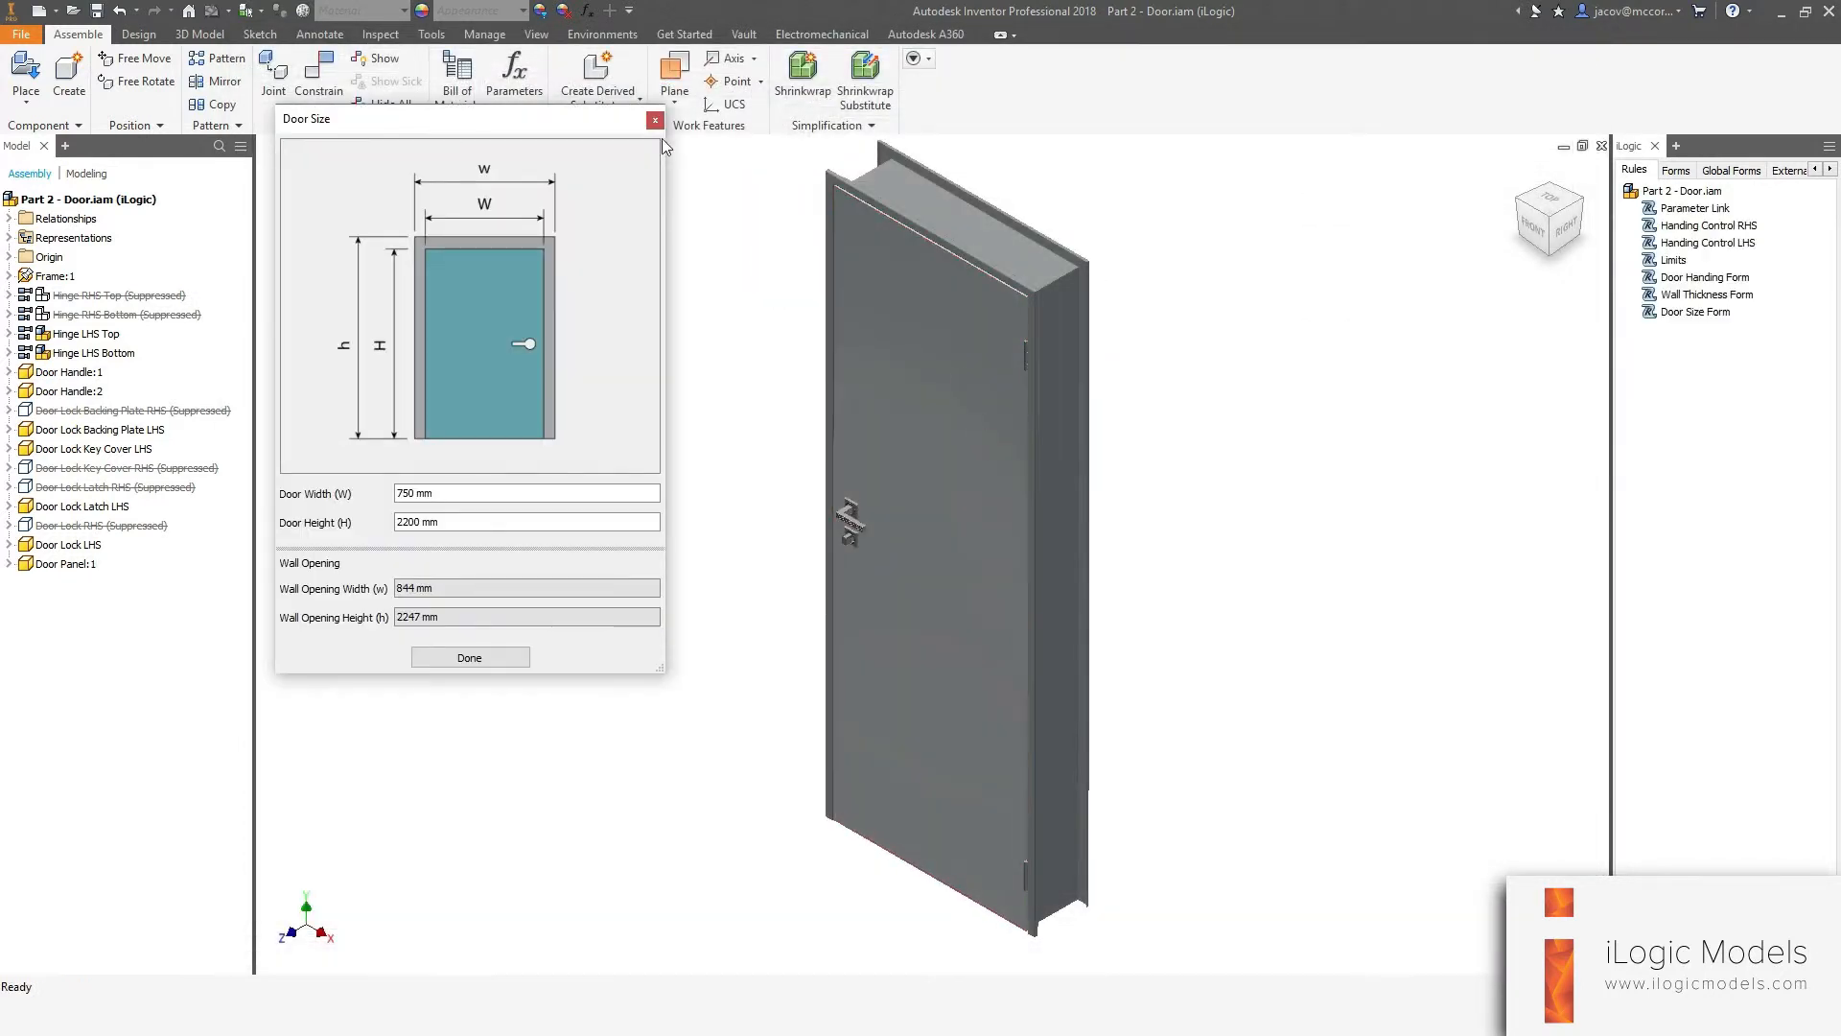
left_click_drag(732, 224, 737, 217)
left_click(662, 745)
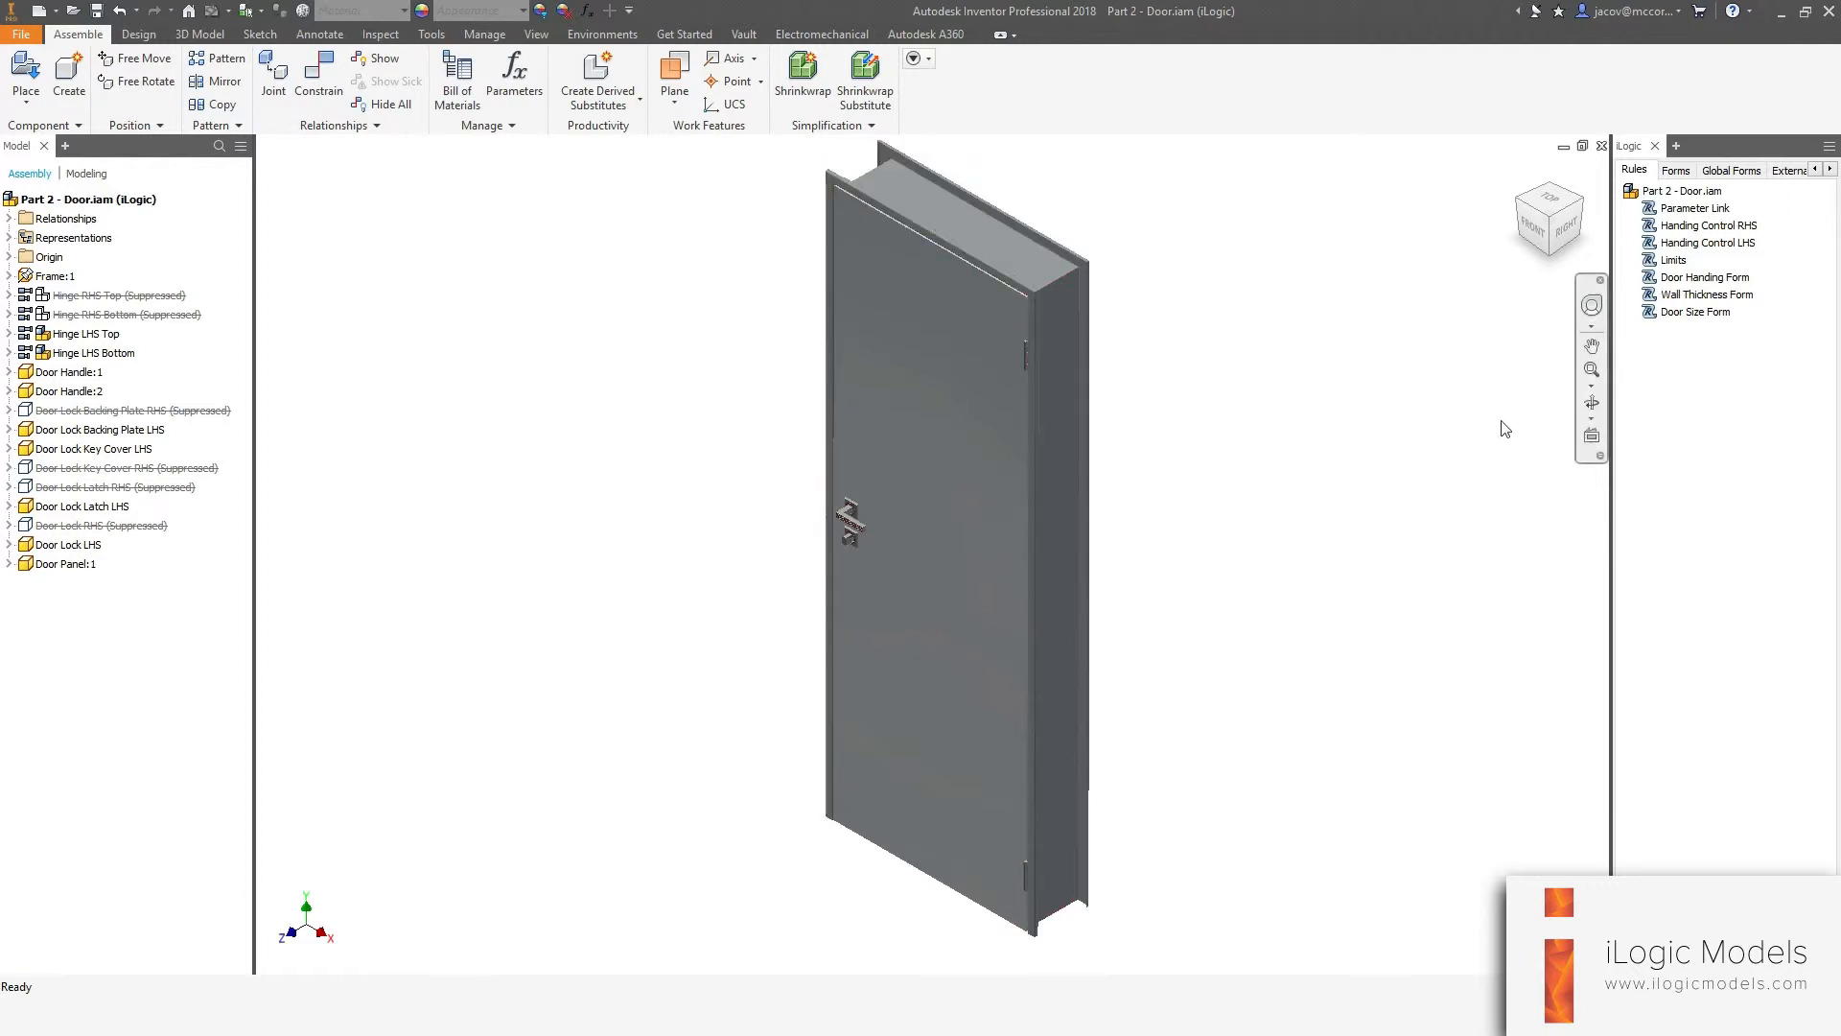
Test-run the Door Handing Form rule from the rules list and close the form it opens.
left_click(1695, 312)
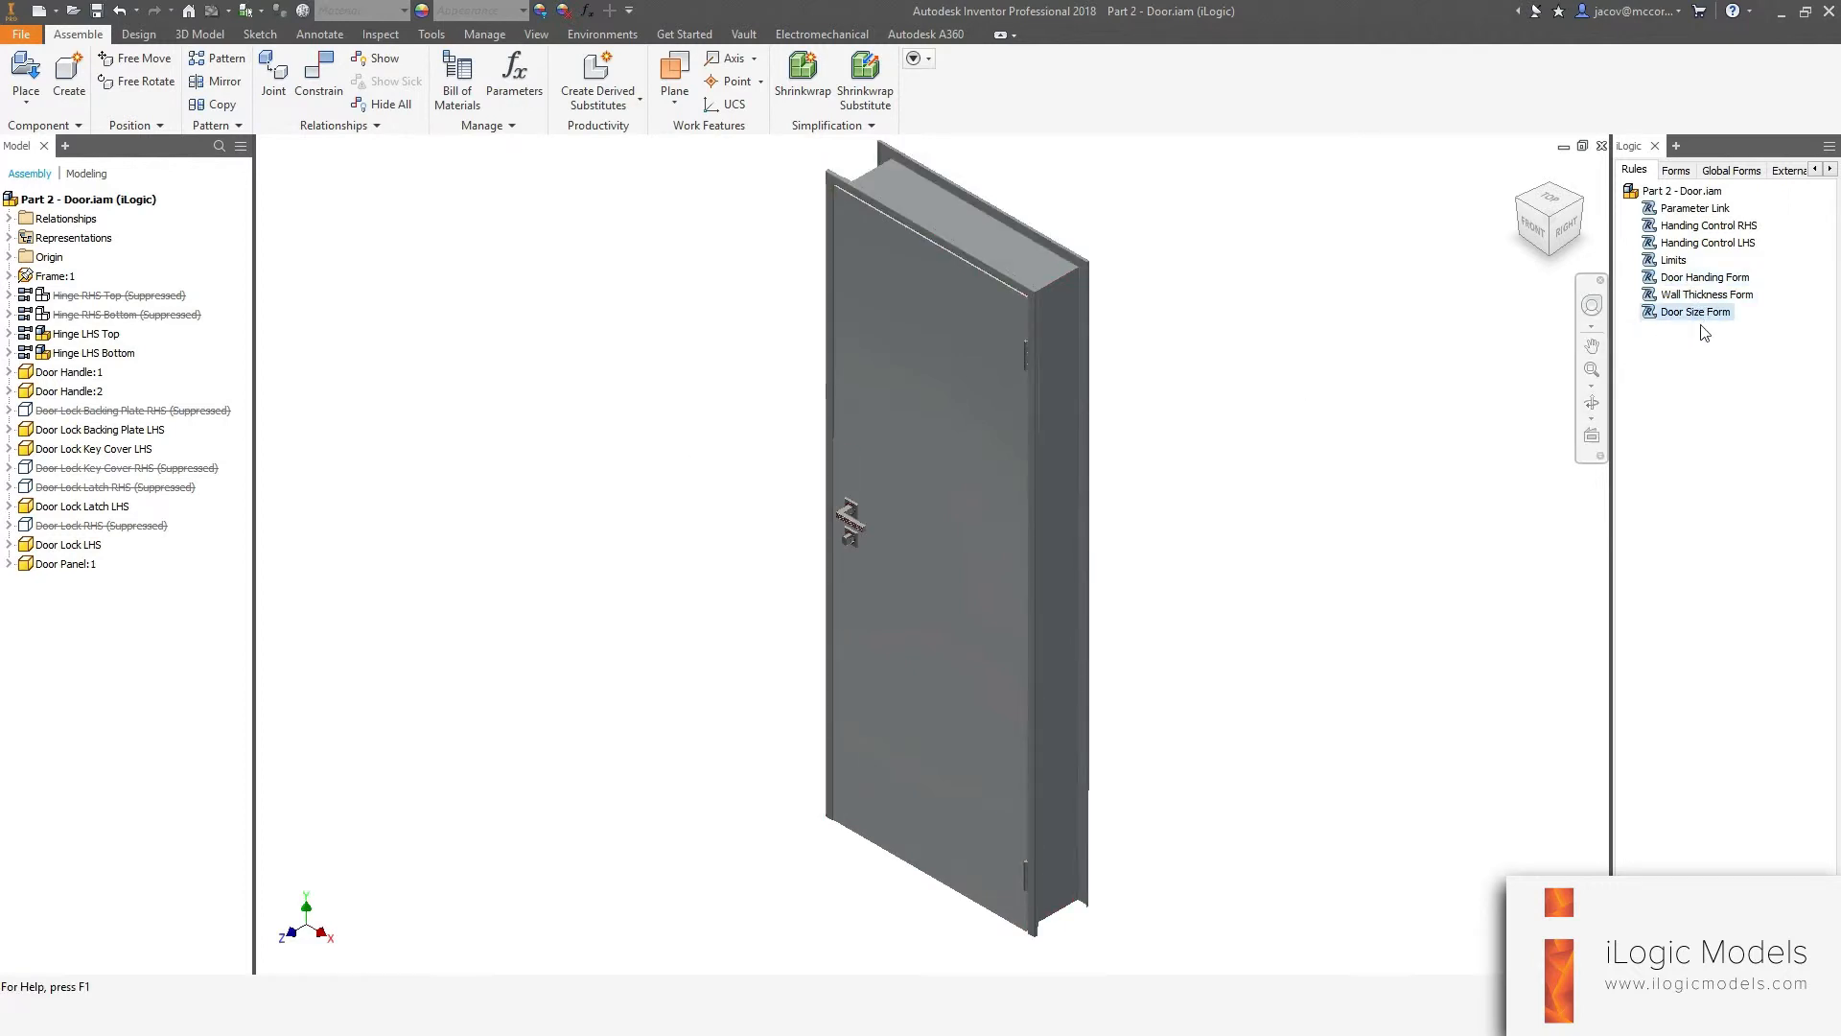
left_click(1684, 279)
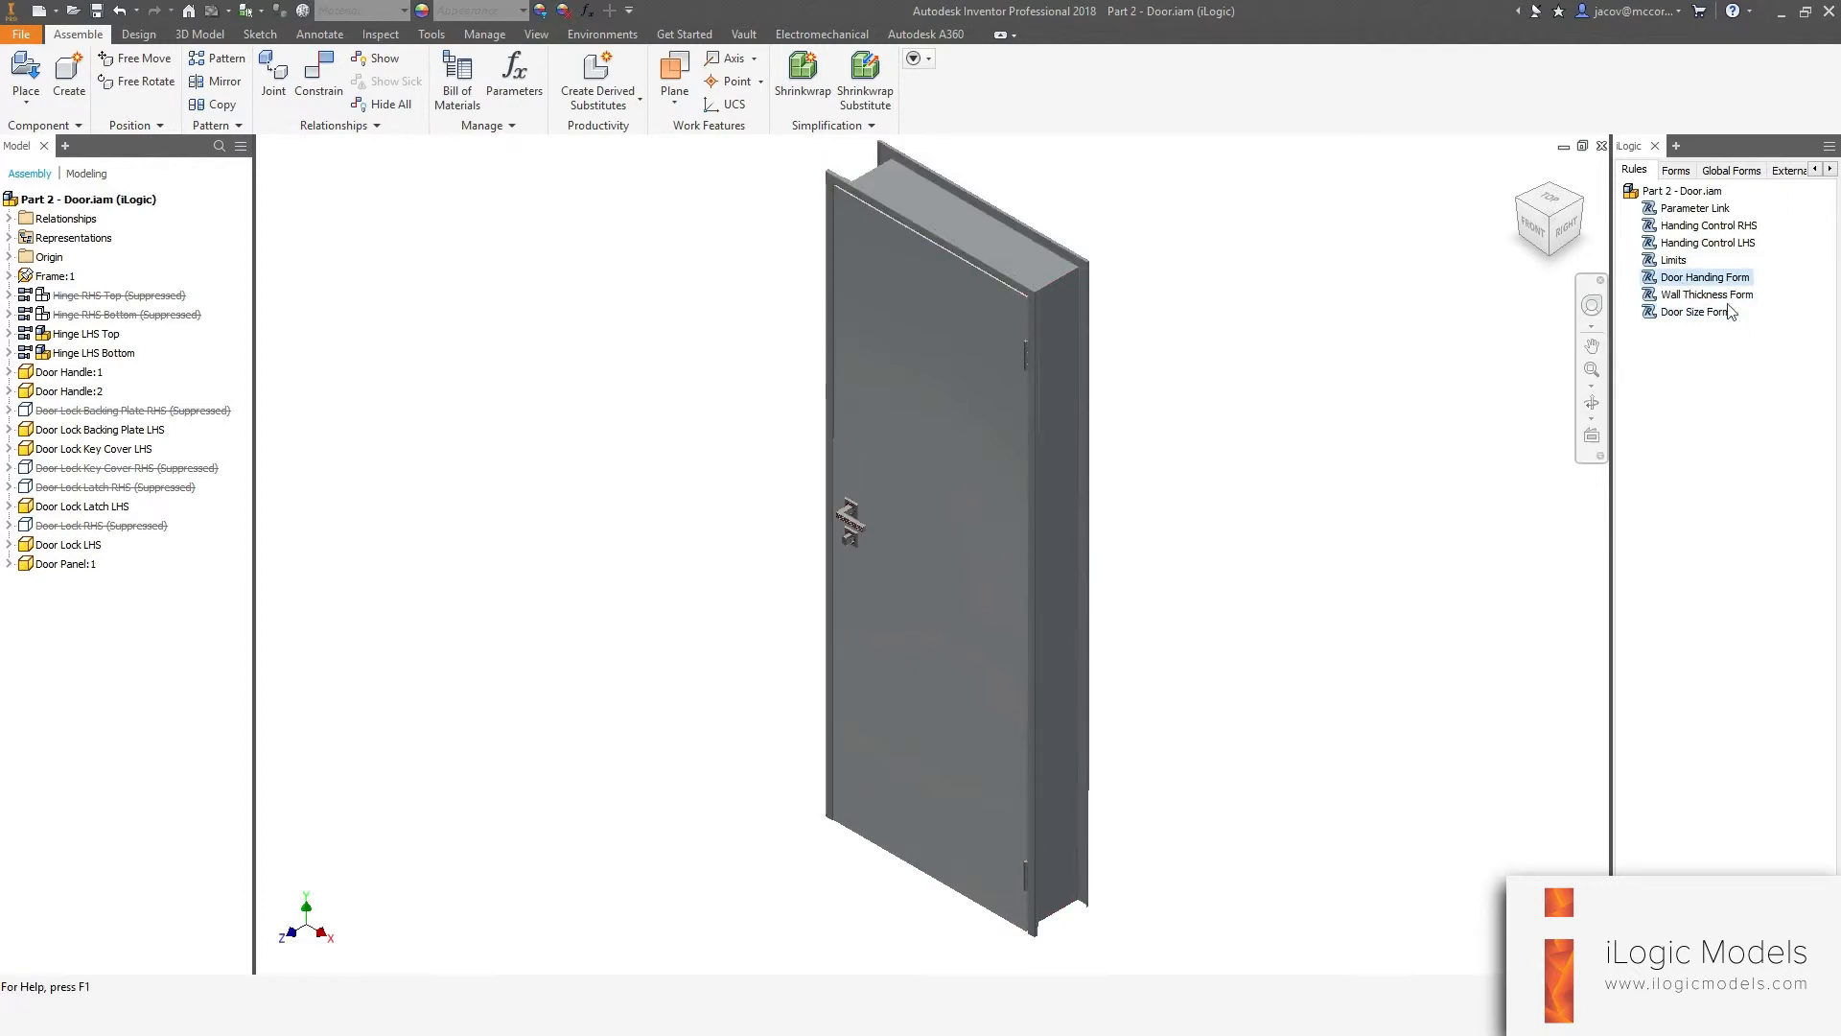
left_click(1698, 294)
left_click(1683, 278)
right_click(1690, 280)
left_click(1717, 289)
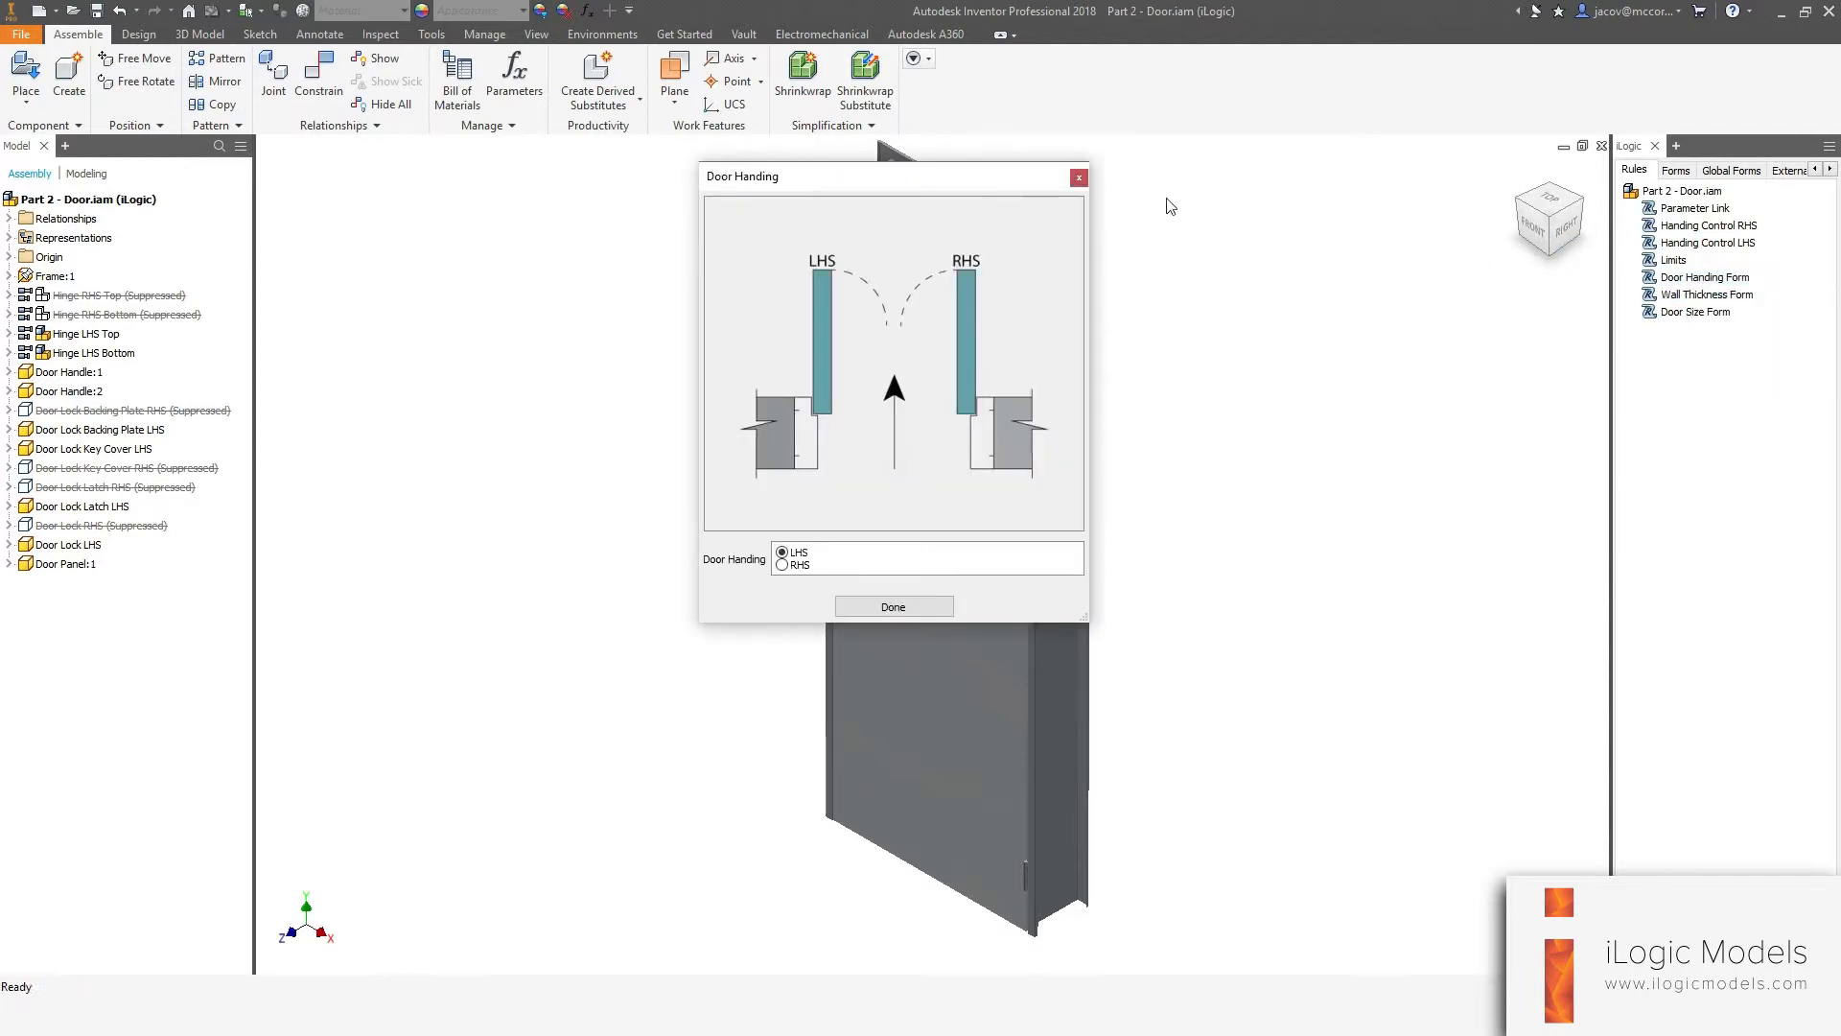
left_click(1078, 178)
left_click(1696, 295)
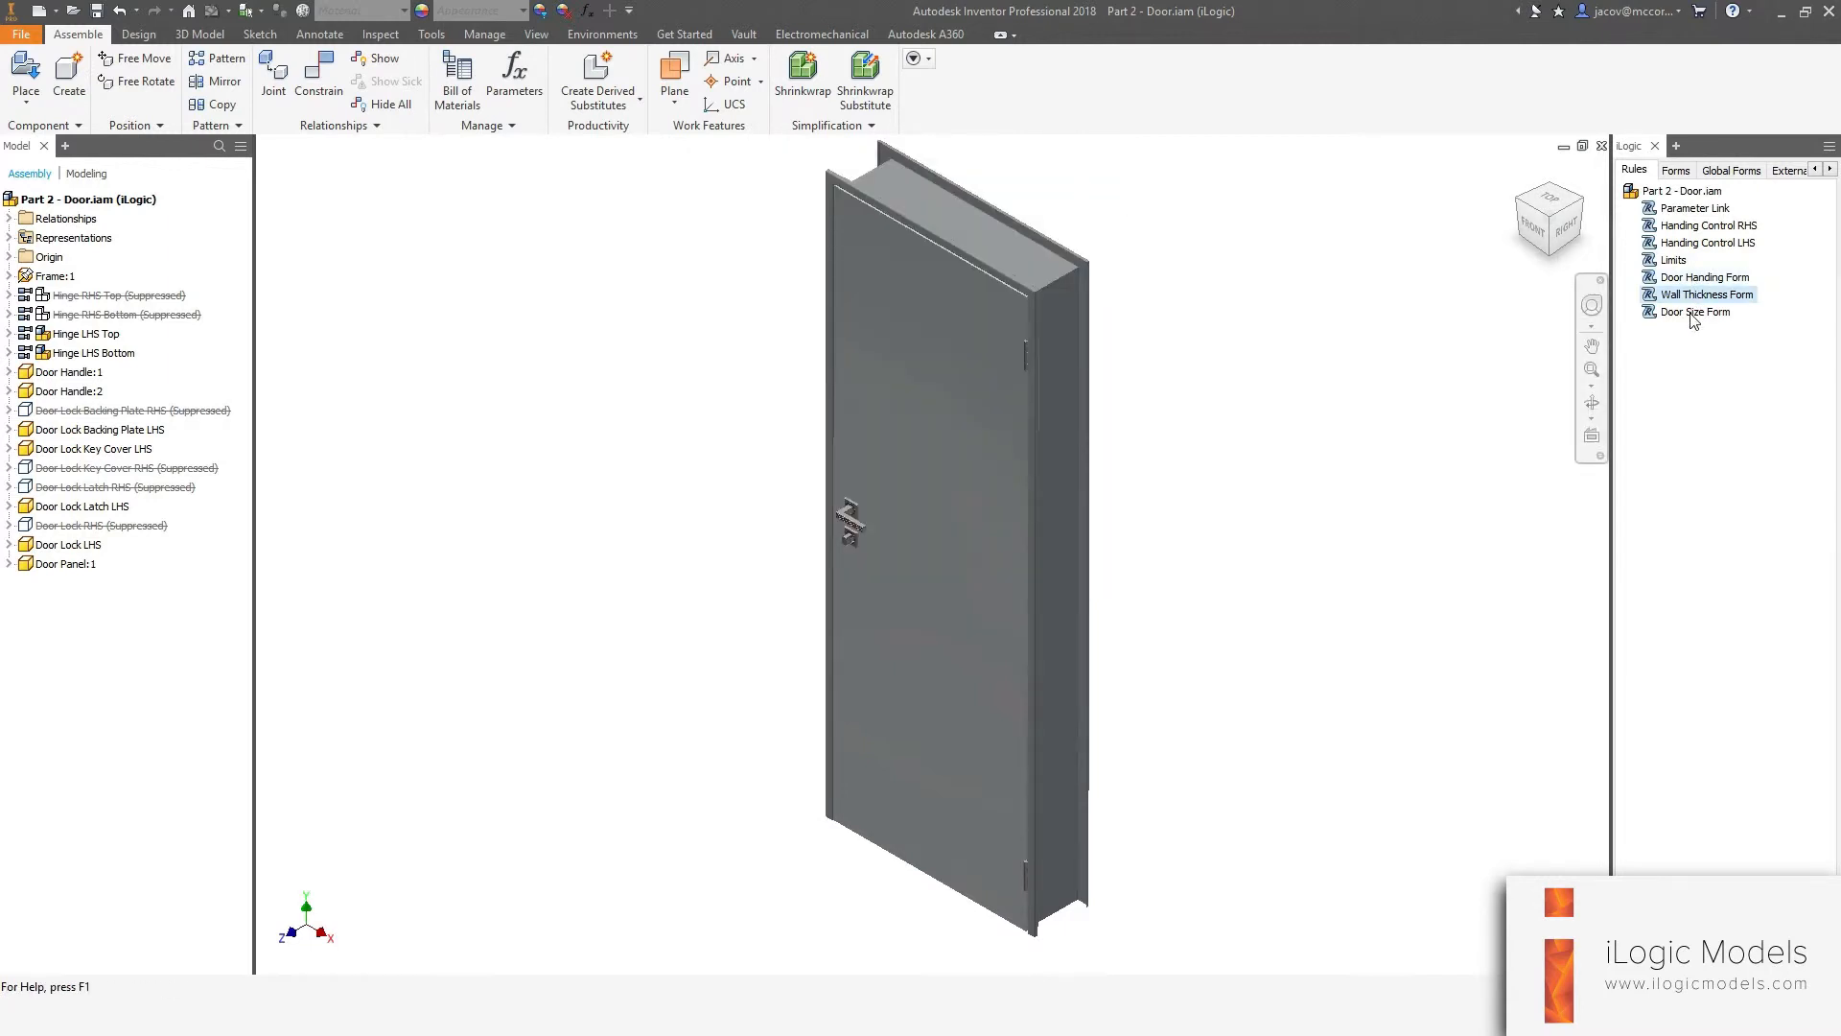
left_click(1683, 279)
Edit the Model Parameters form and add the Door Handing Form, Wall Thickness Form and Door Size Form rules under More Parameters.
left_click(1672, 172)
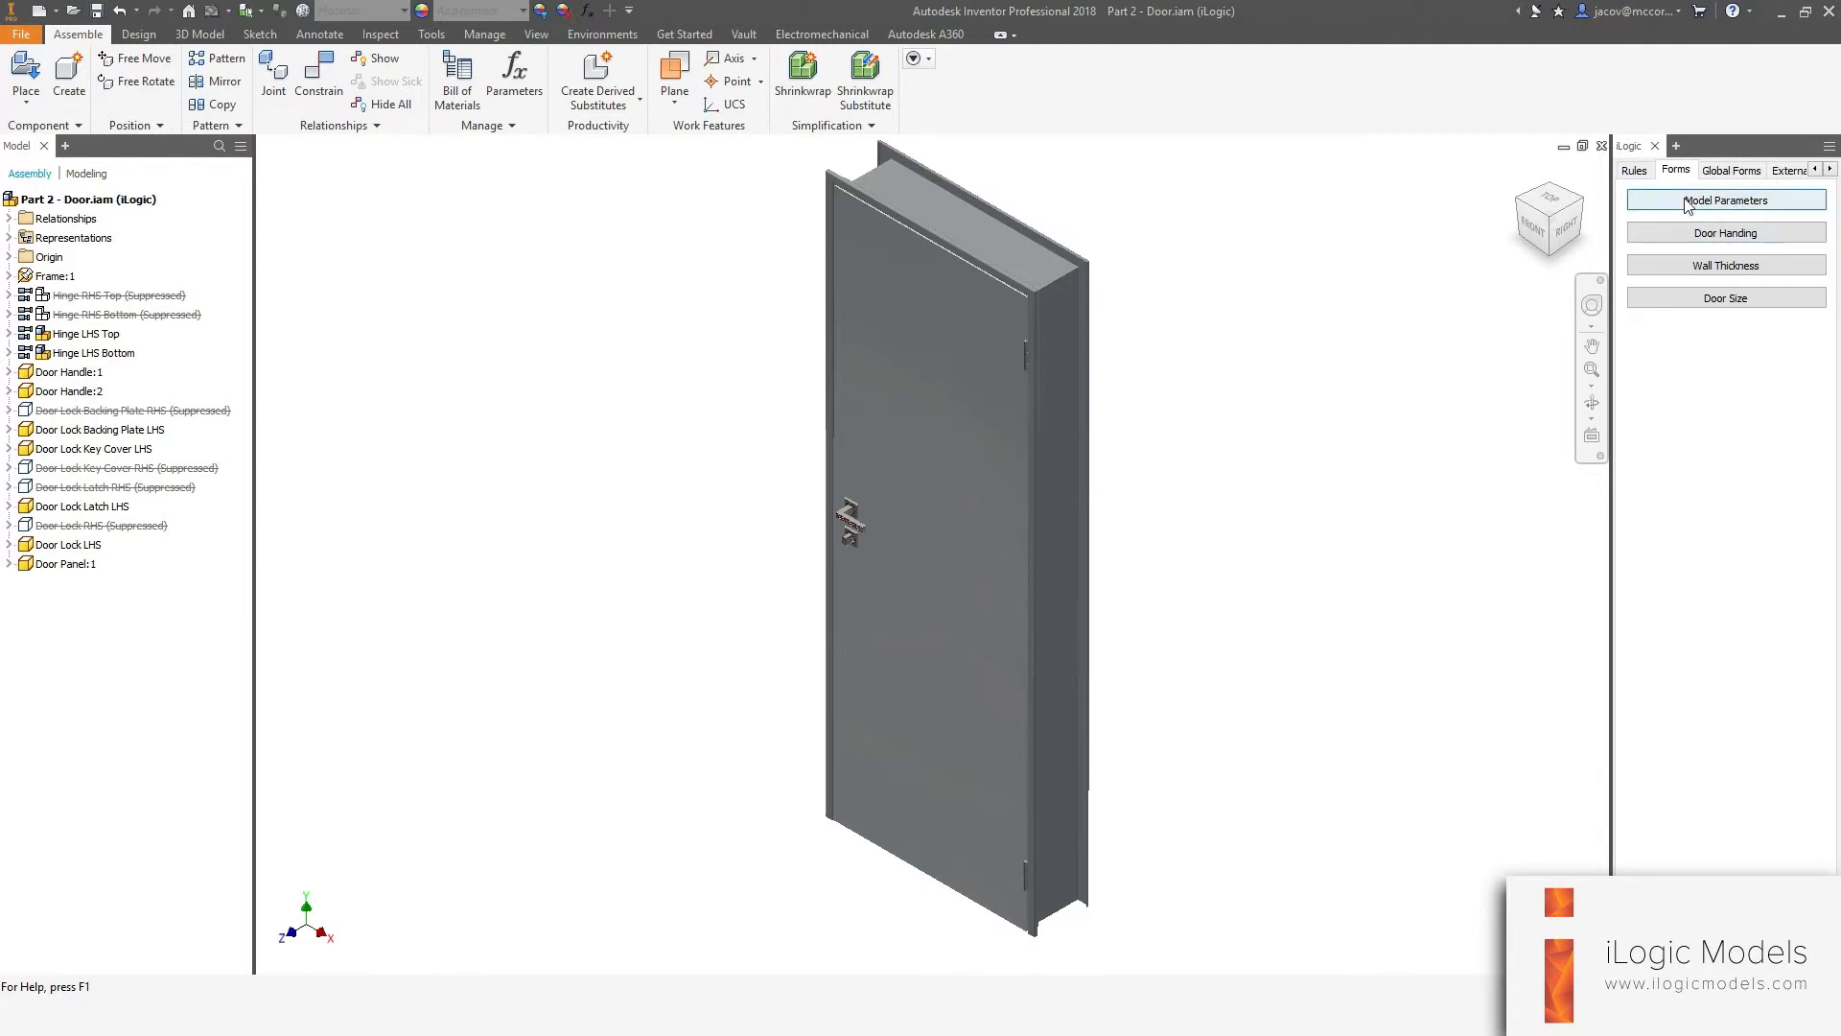
right_click(1688, 203)
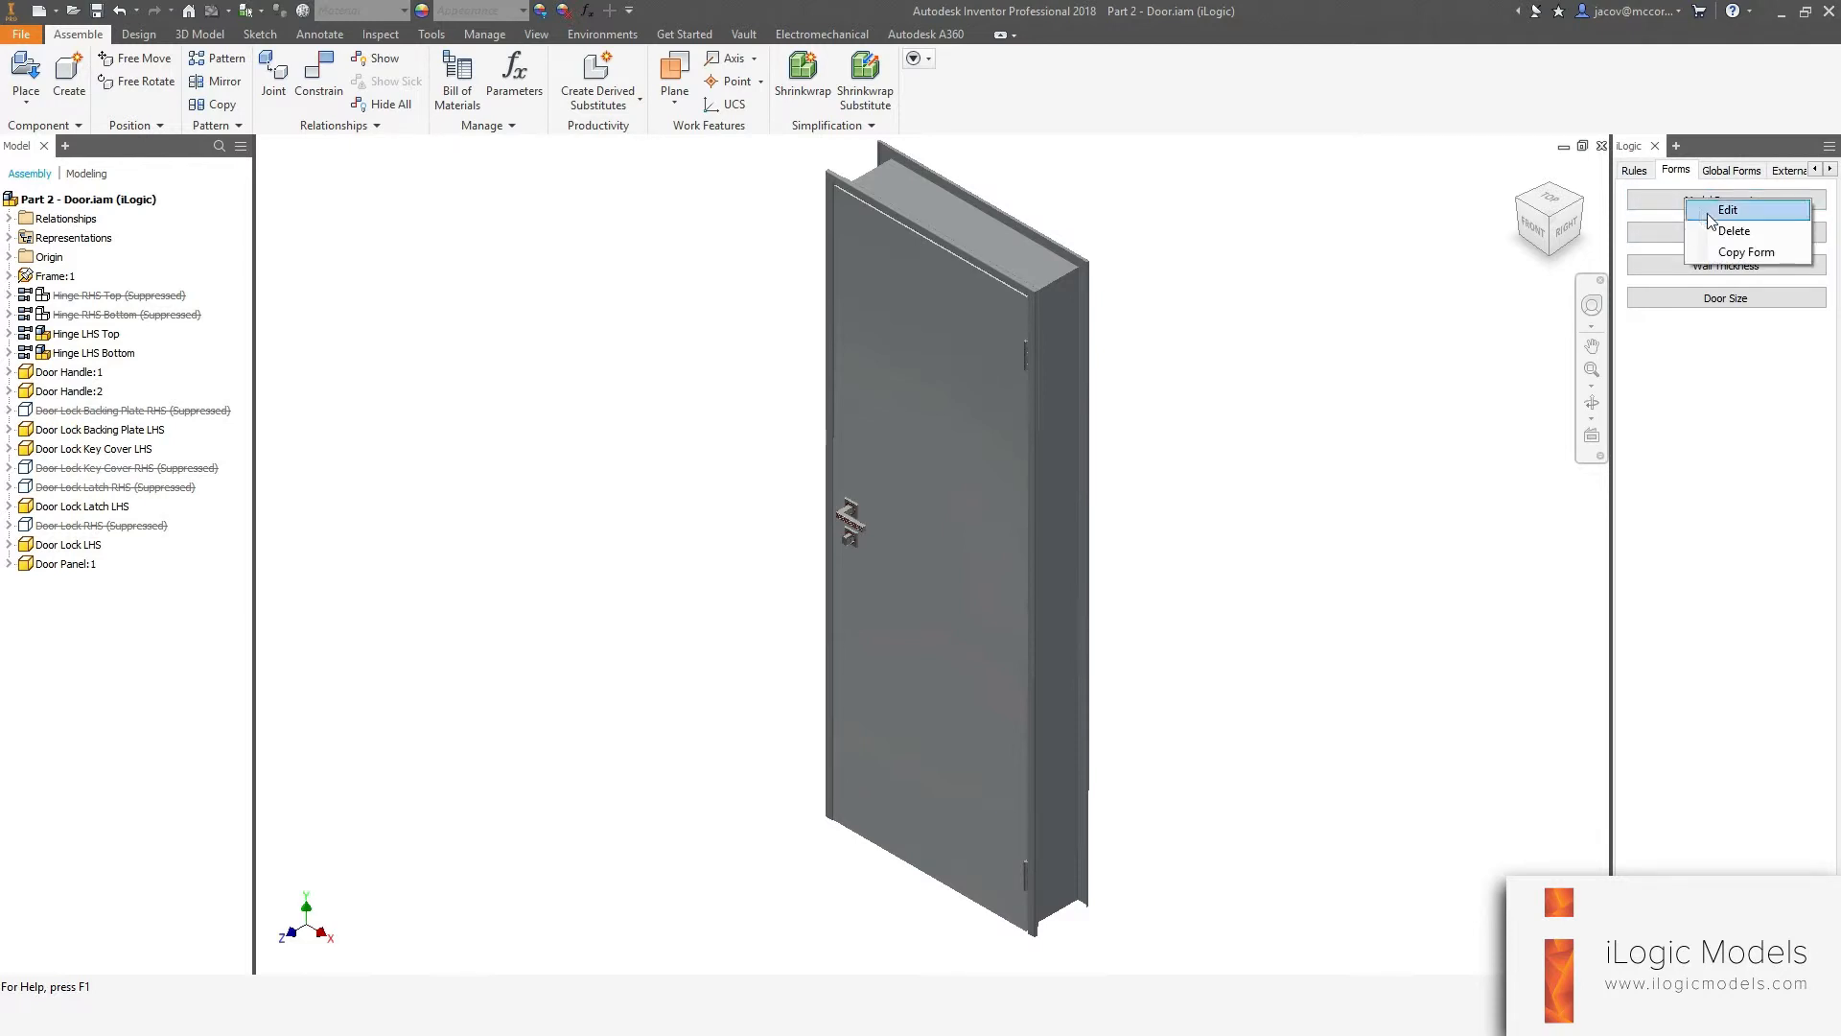
left_click(1715, 209)
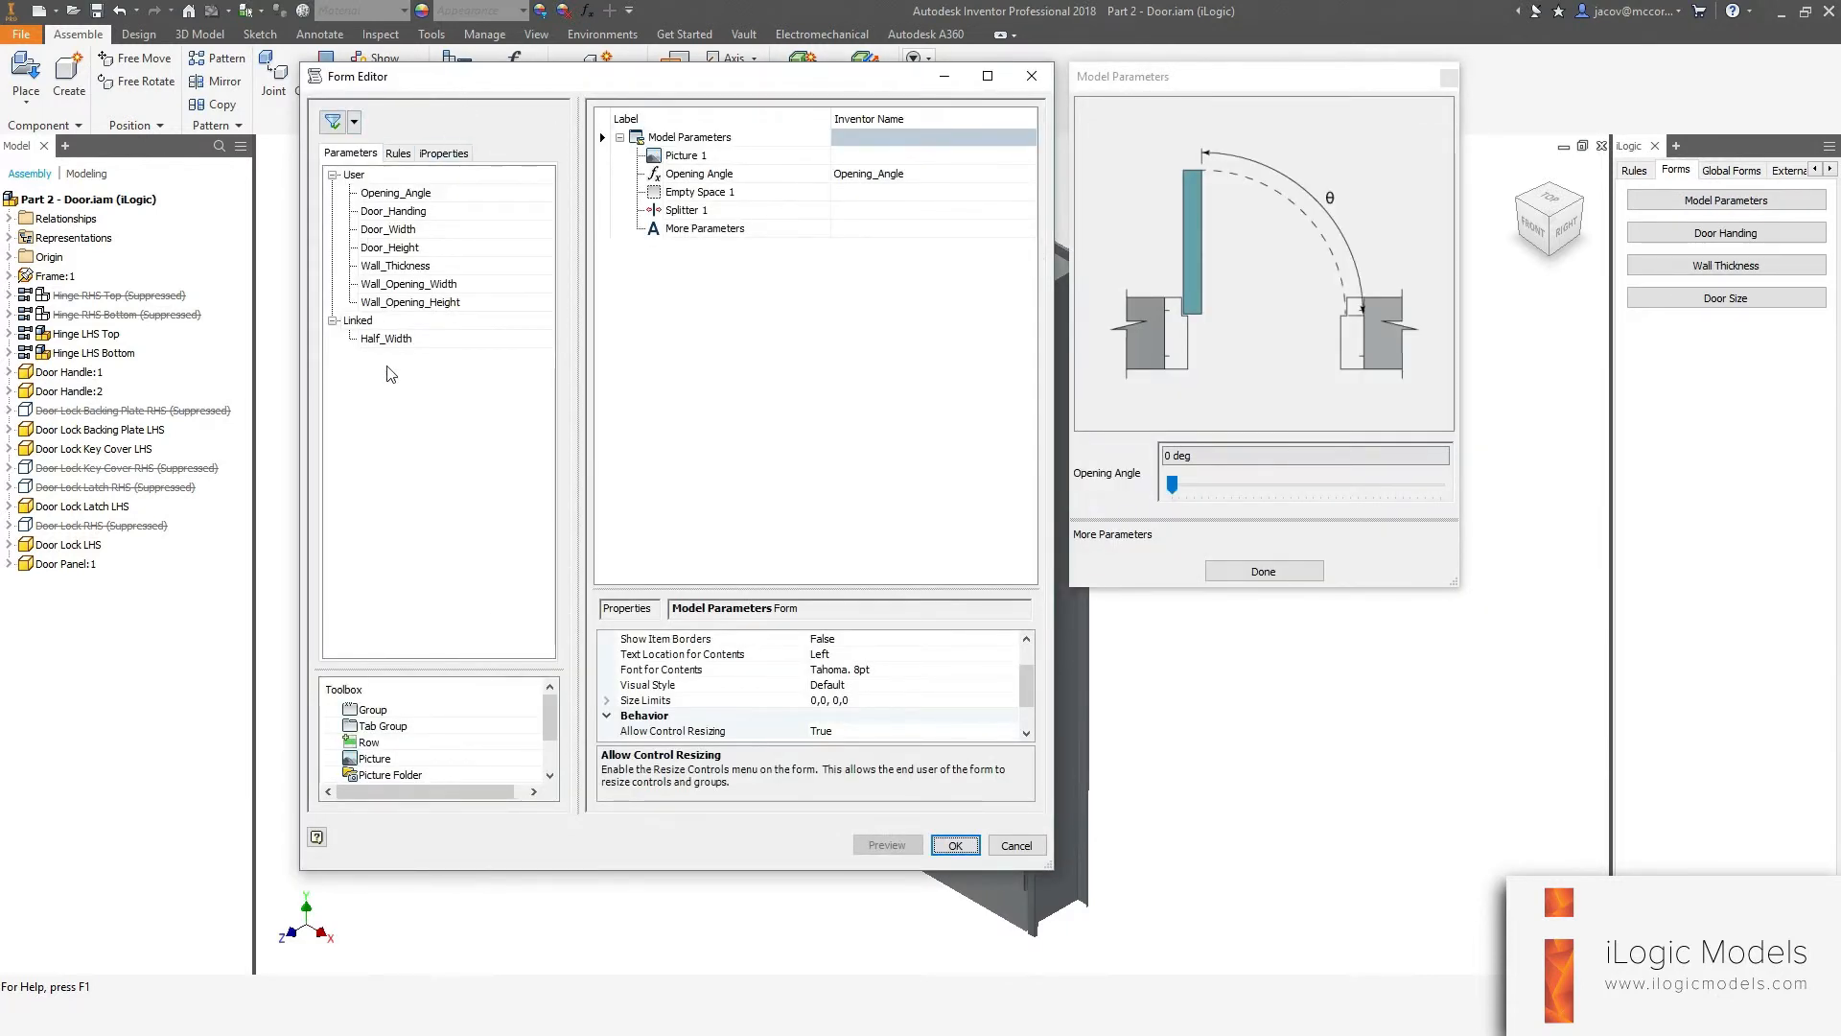
left_click(398, 156)
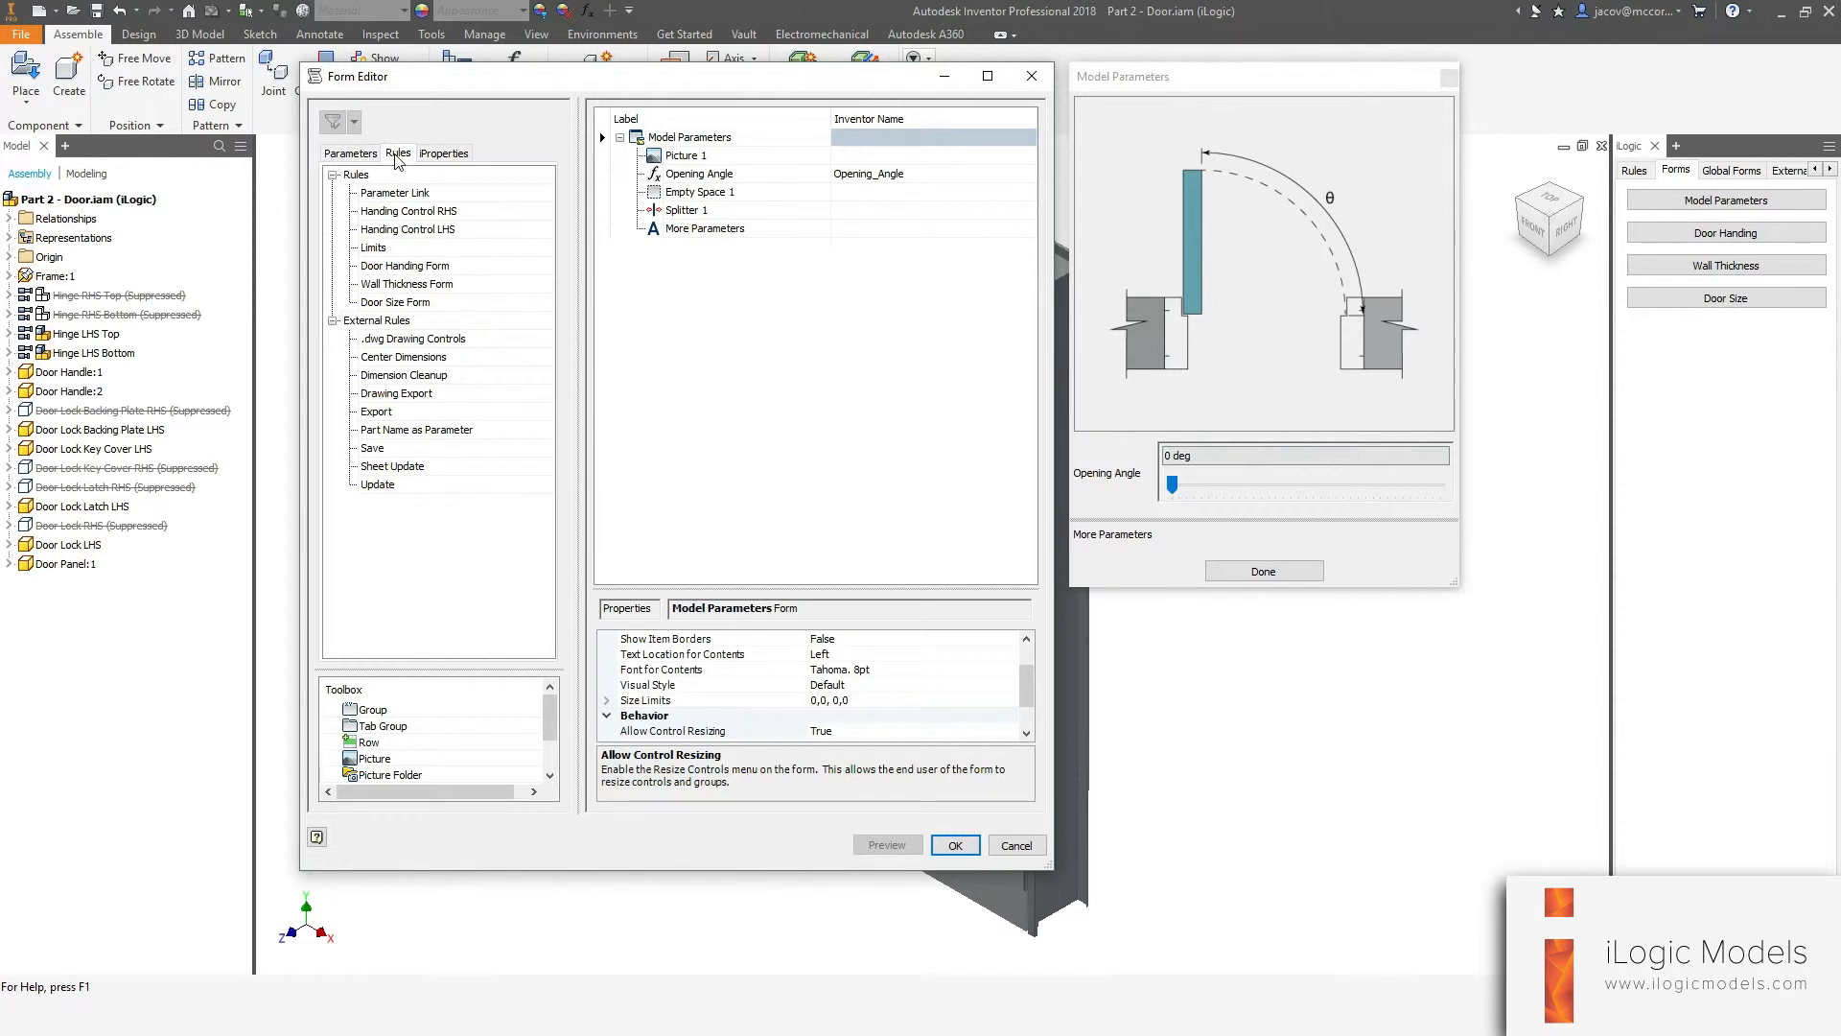
left_click(406, 269)
left_click(394, 288, "ctrl")
left_click(394, 305, "ctrl")
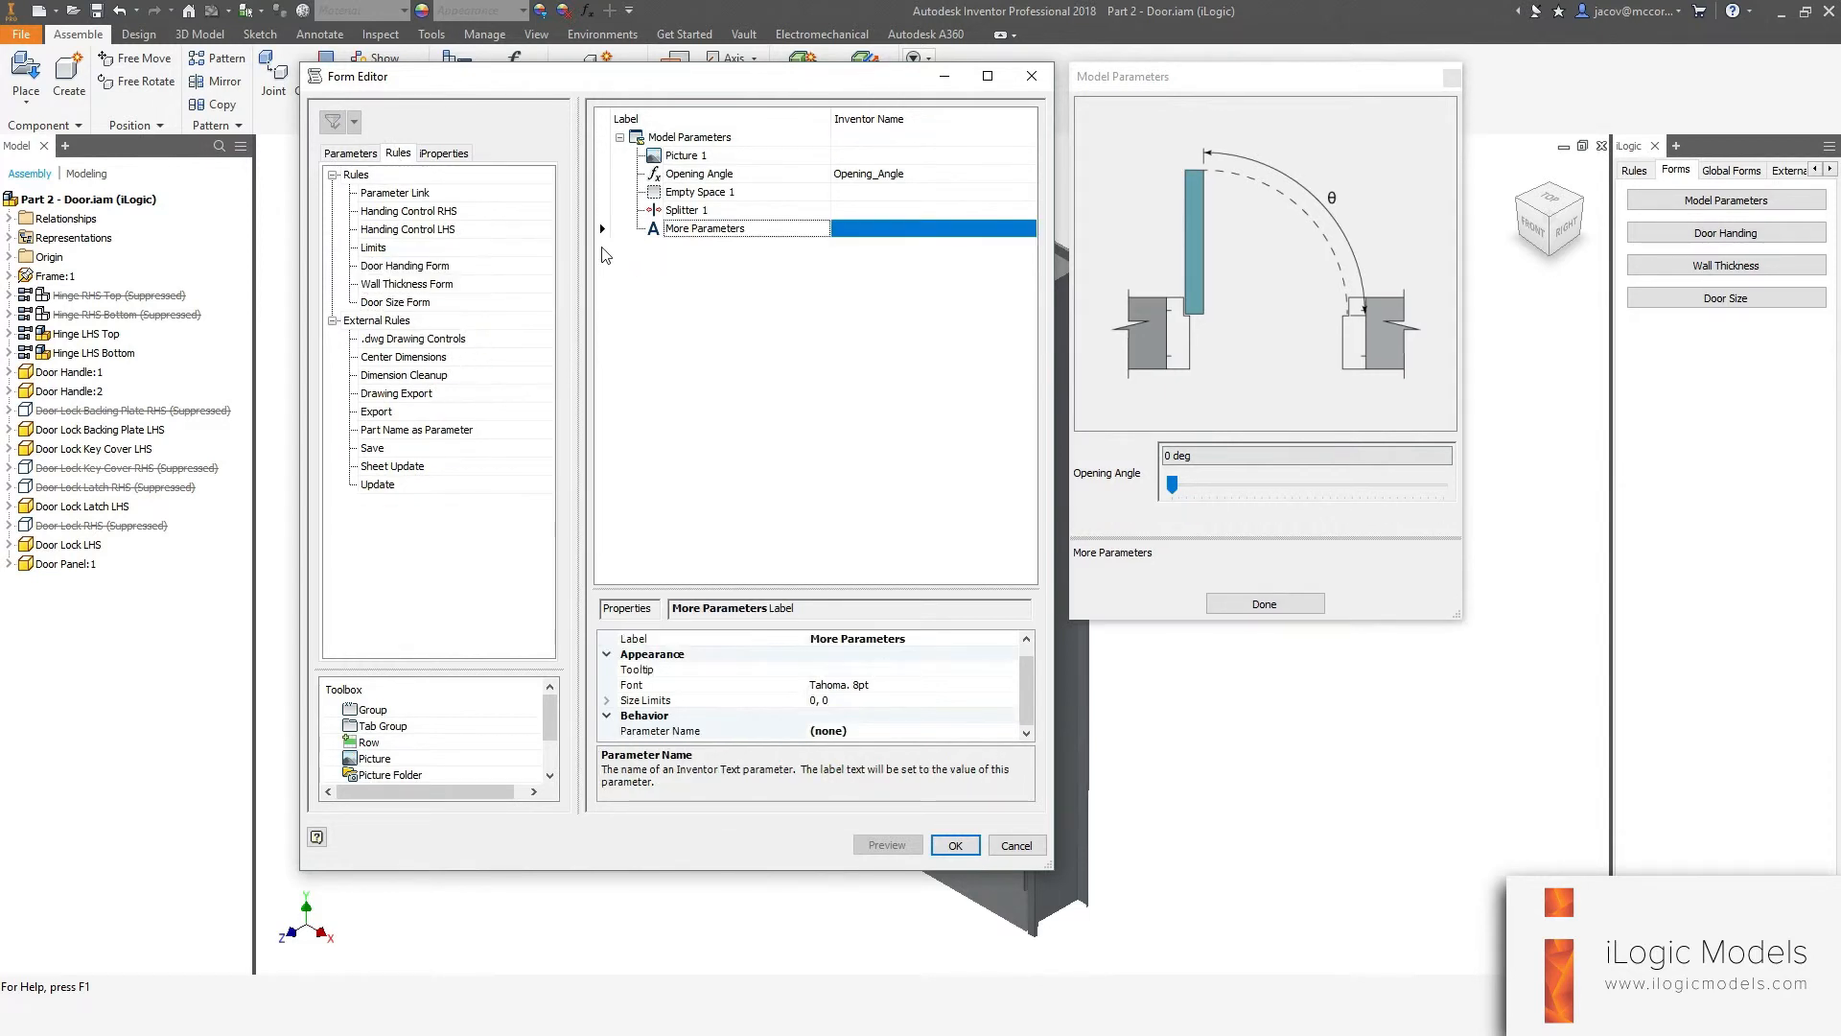
left_click(406, 271)
left_click(407, 288)
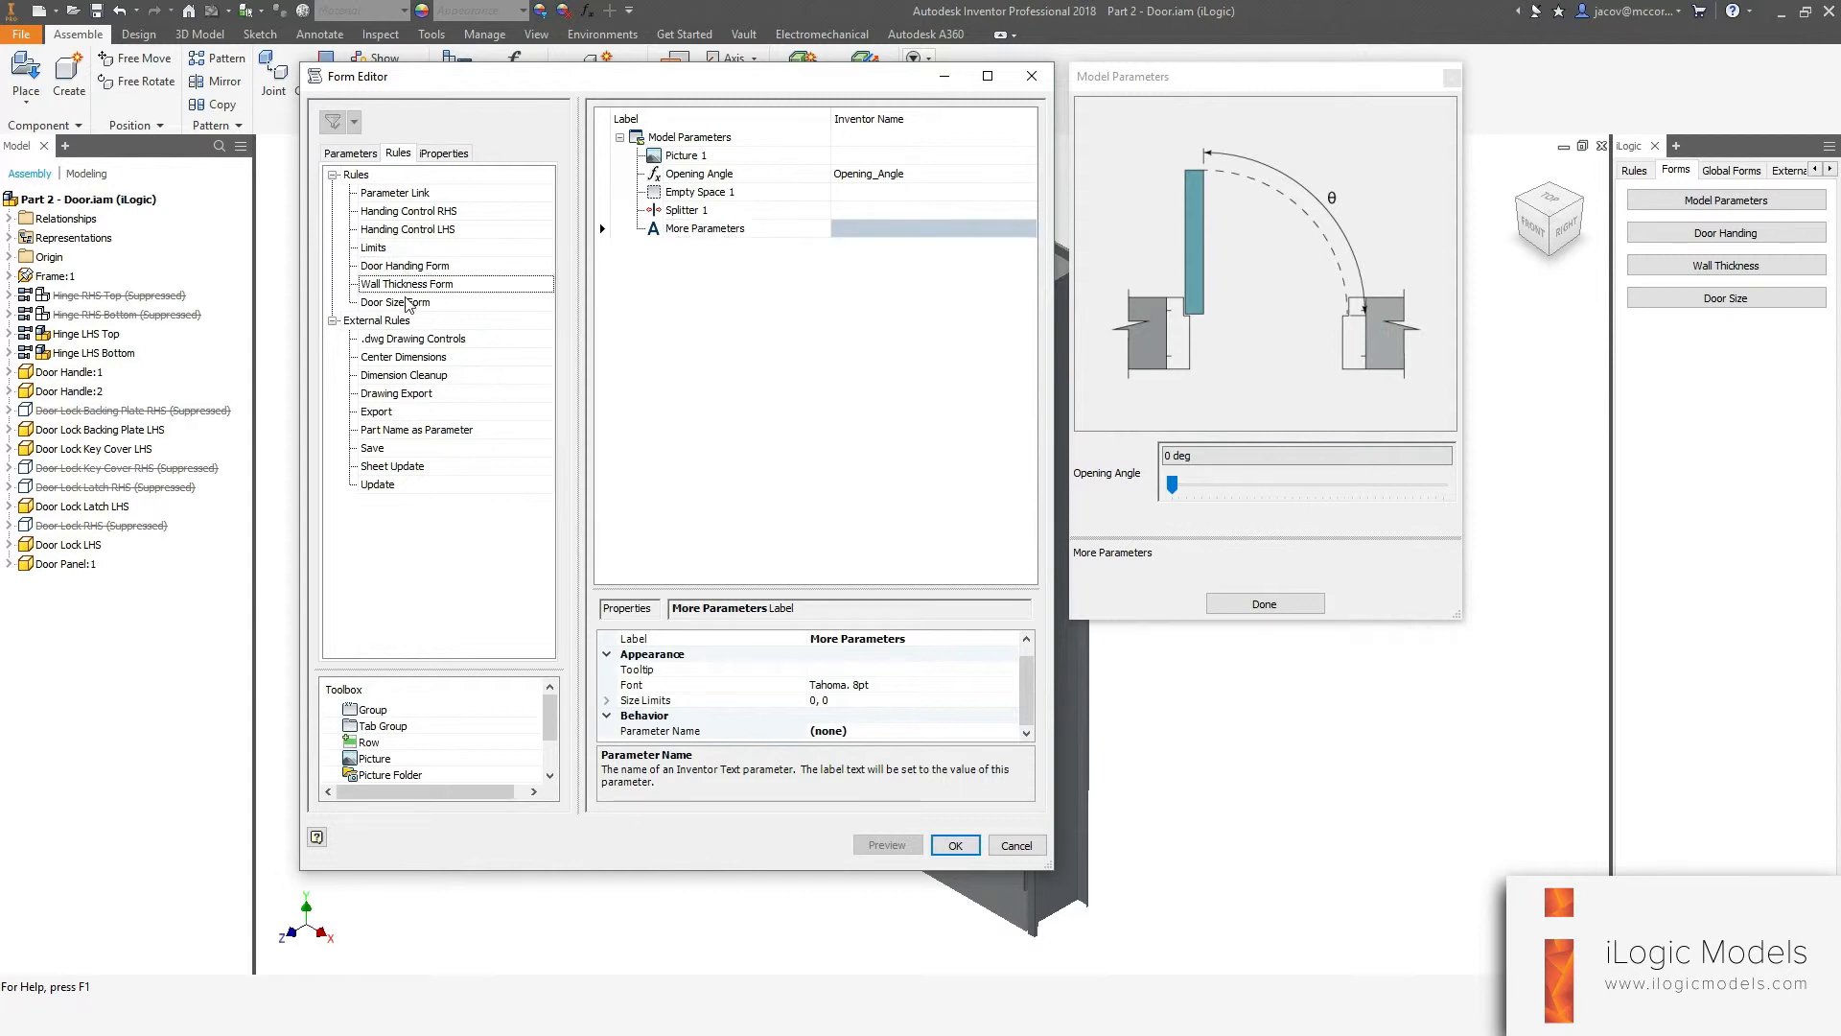
left_click(407, 304)
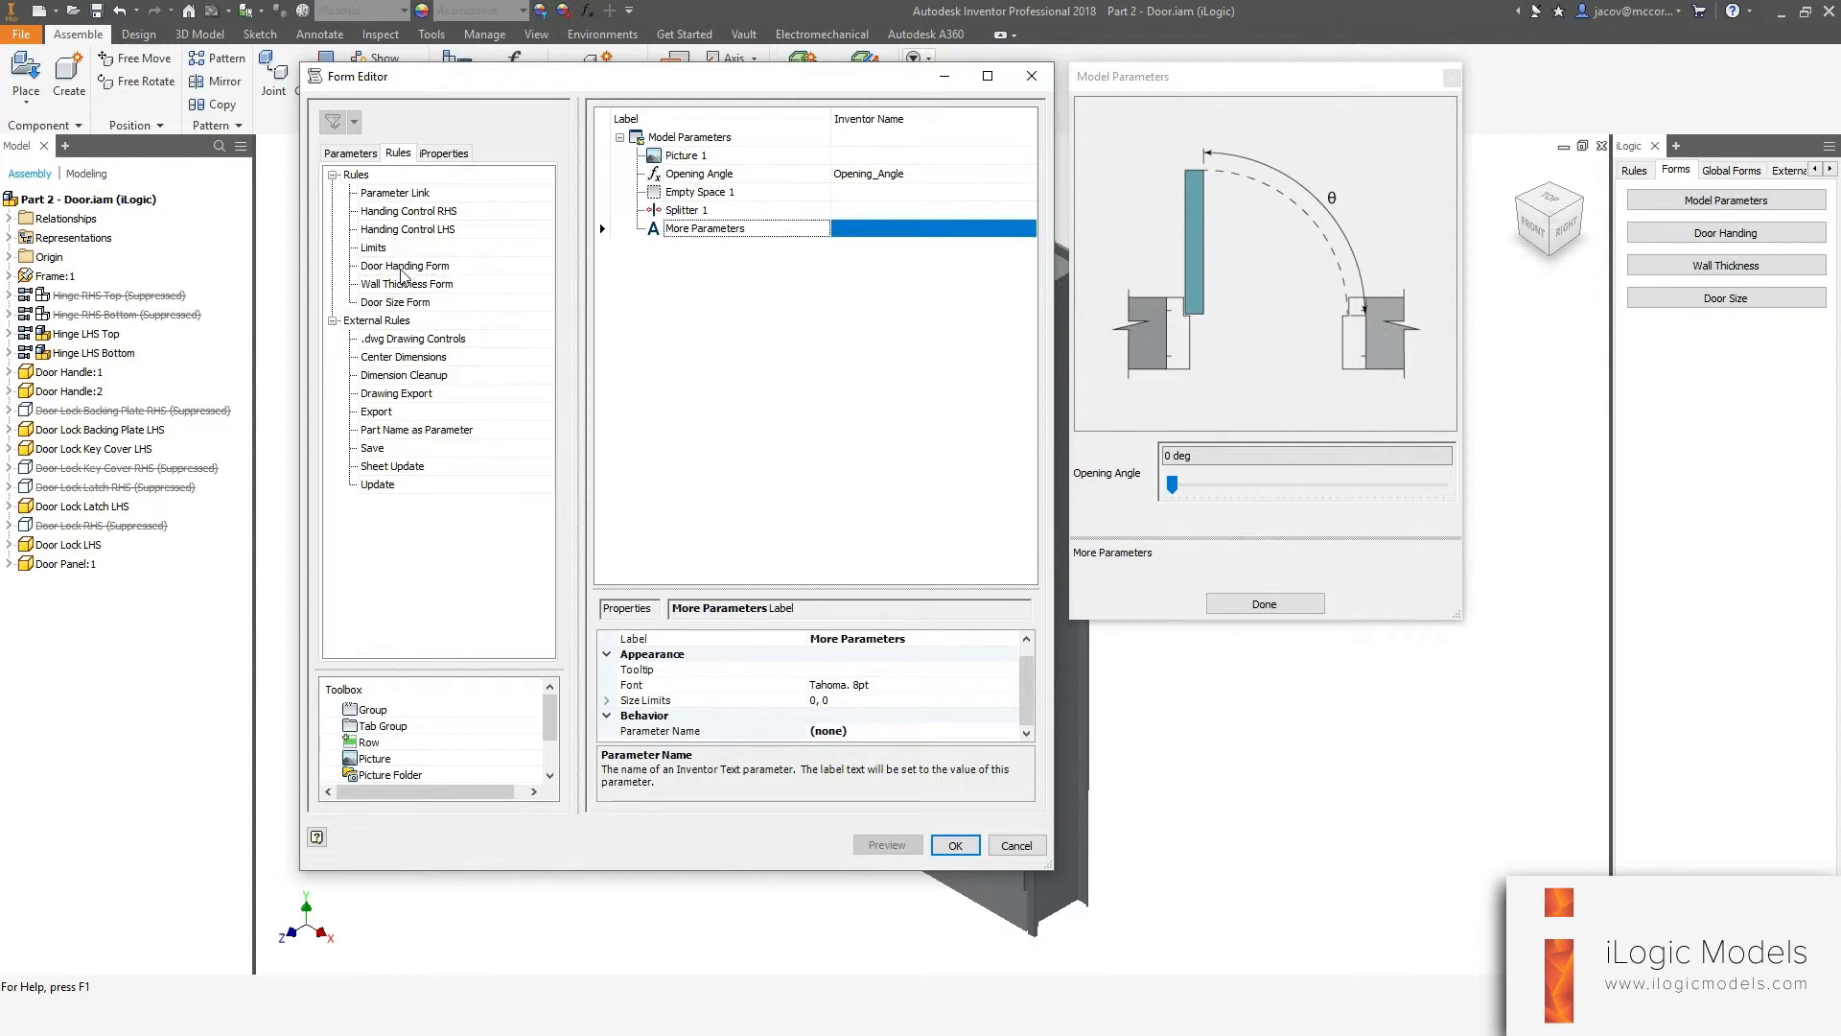
left_click_drag(405, 271, 701, 299)
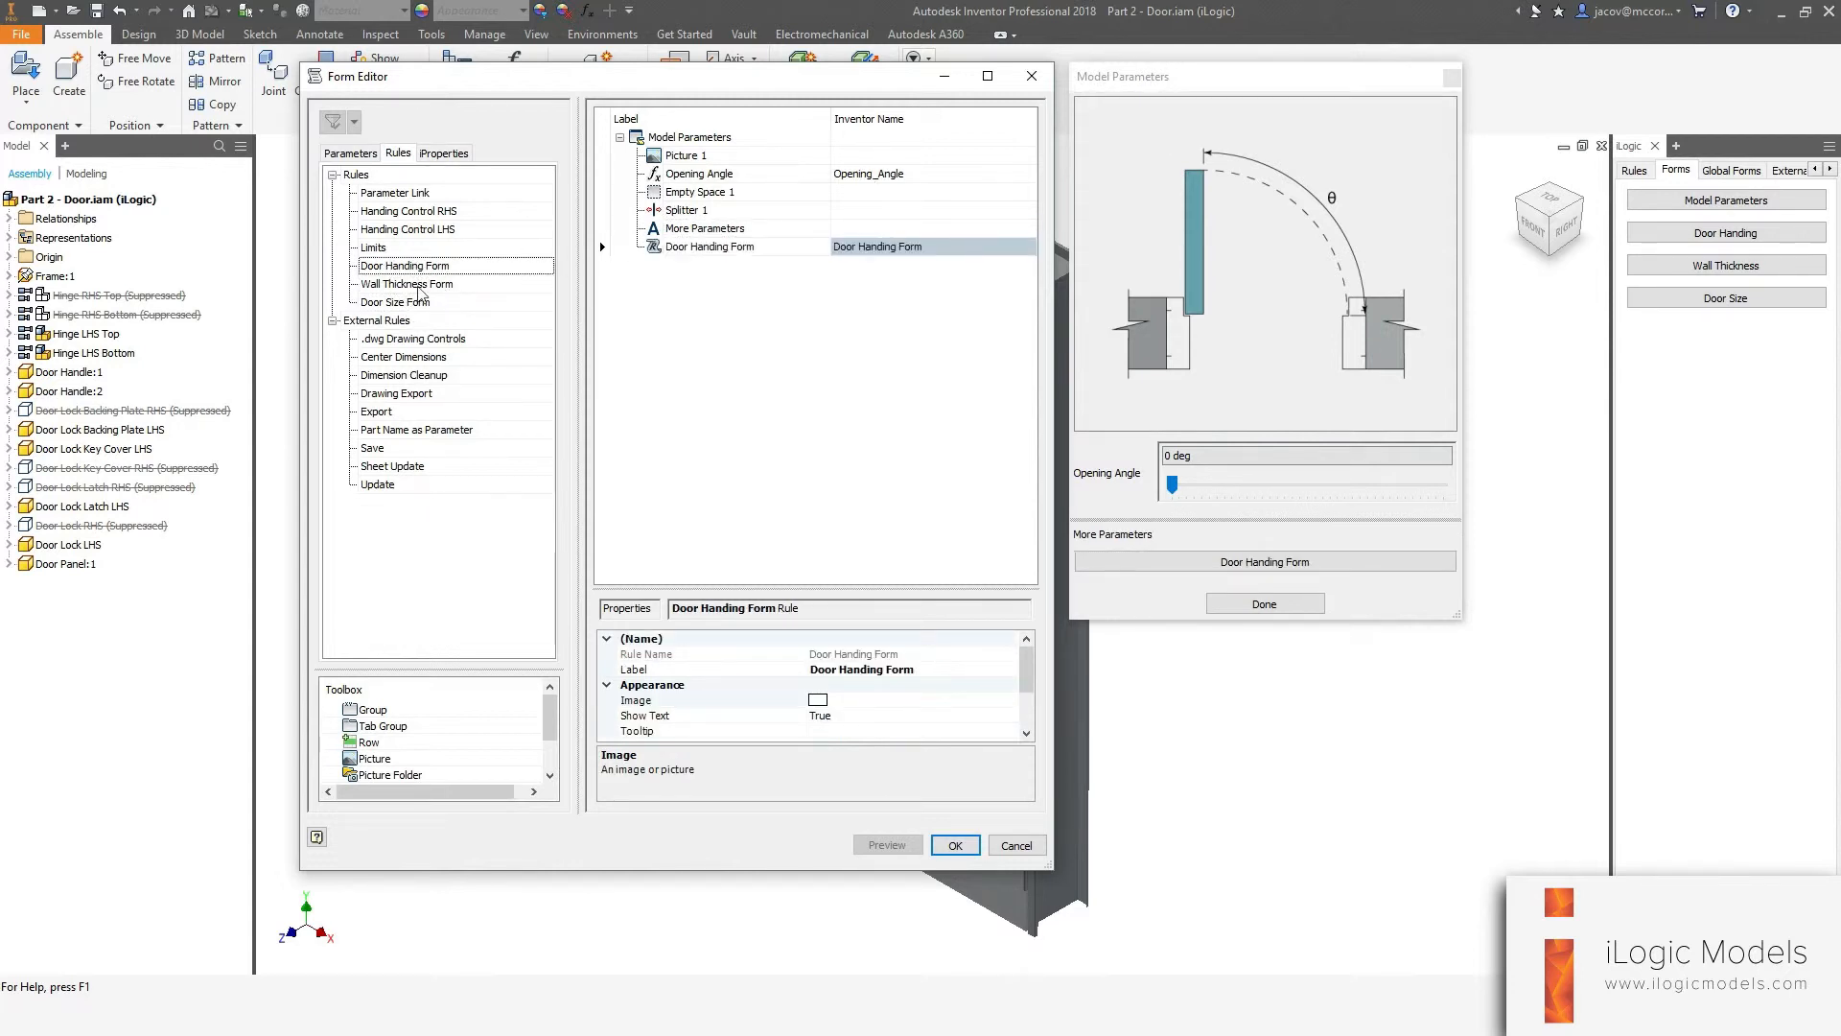
left_click_drag(406, 284, 731, 364)
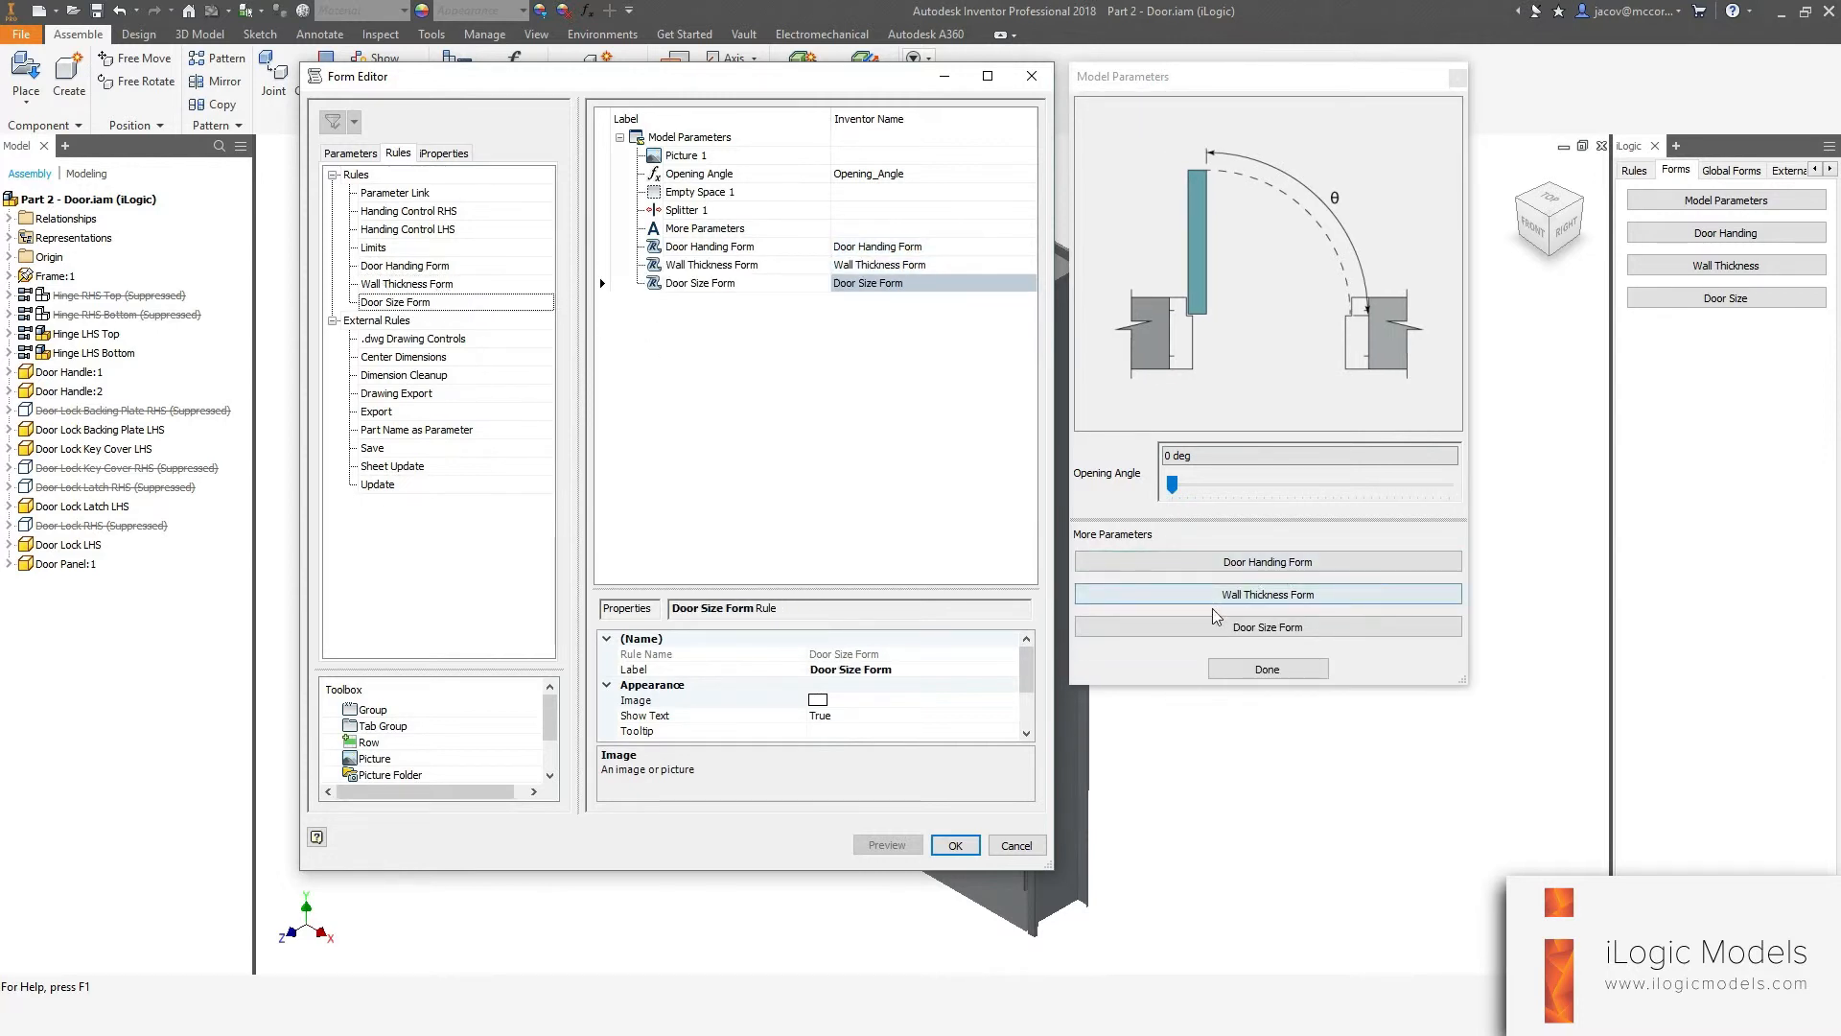
Shorten the three rule button labels to Door Handing, Wall Thickness and Door Size, and accept the form changes.
left_click(779, 249)
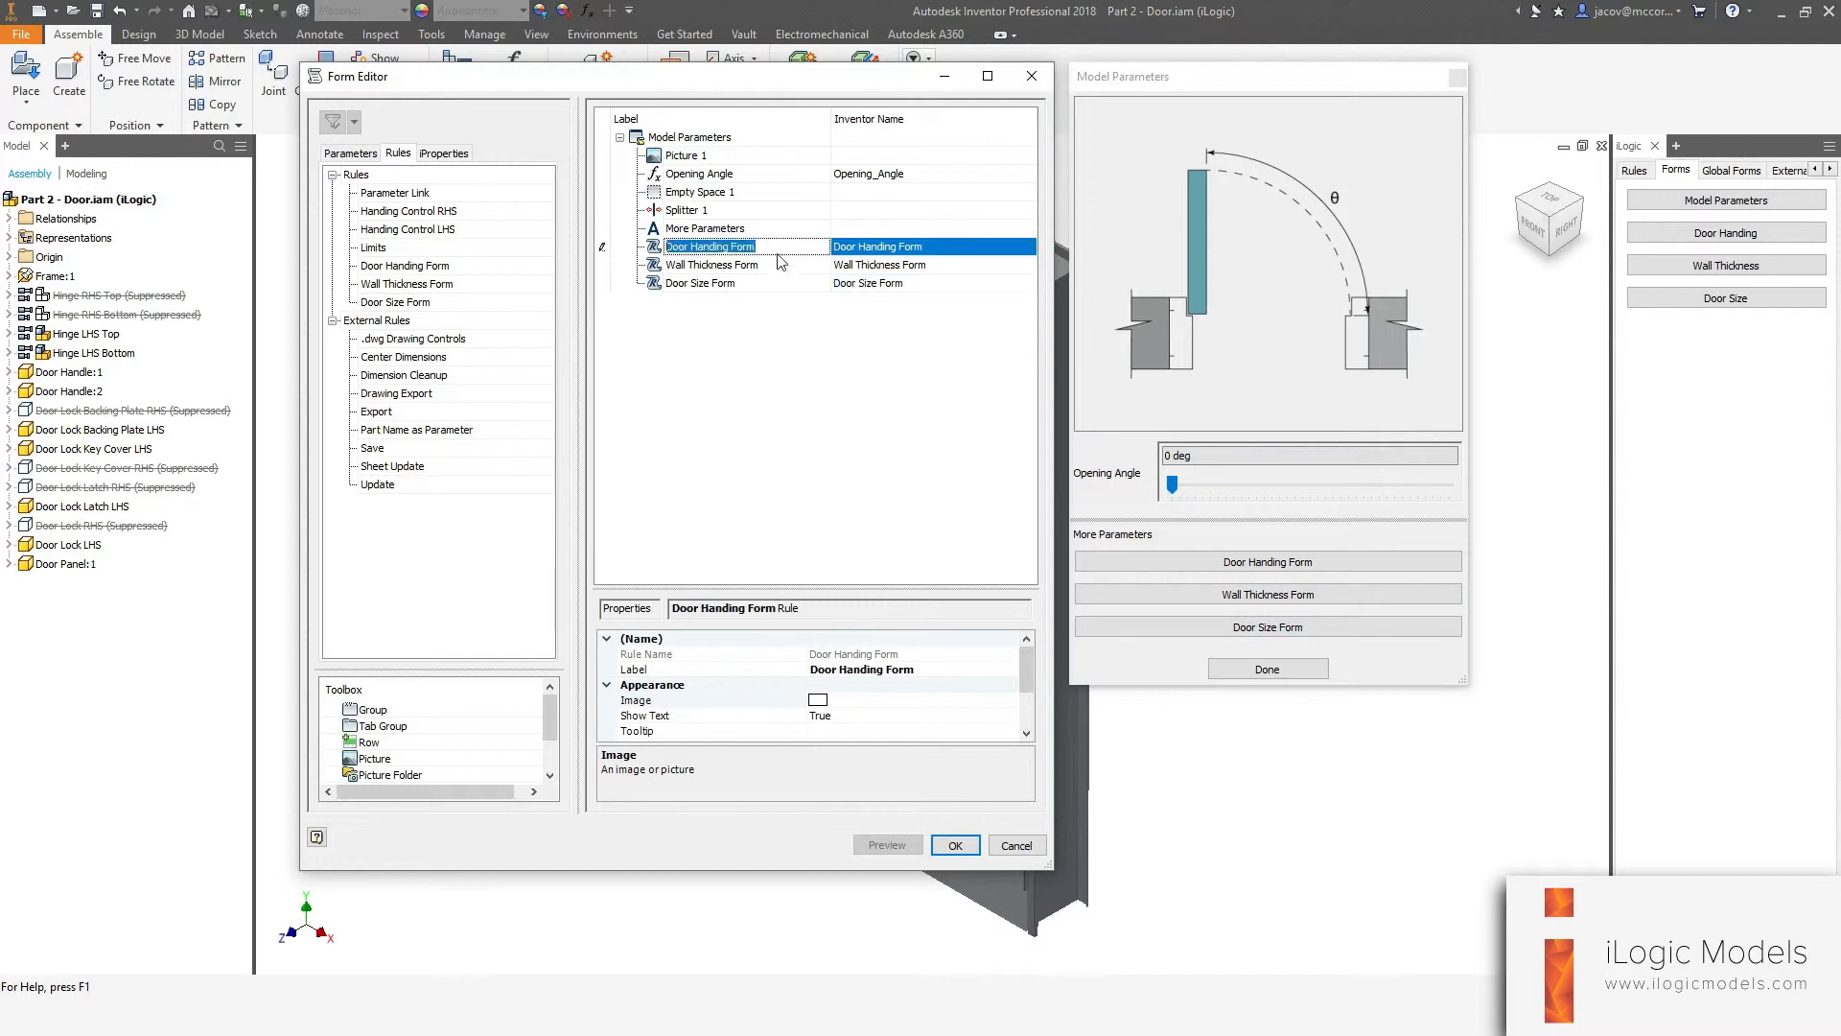
left_click(788, 250)
key("BackSpace")
key("BackSpace")
left_click(788, 270)
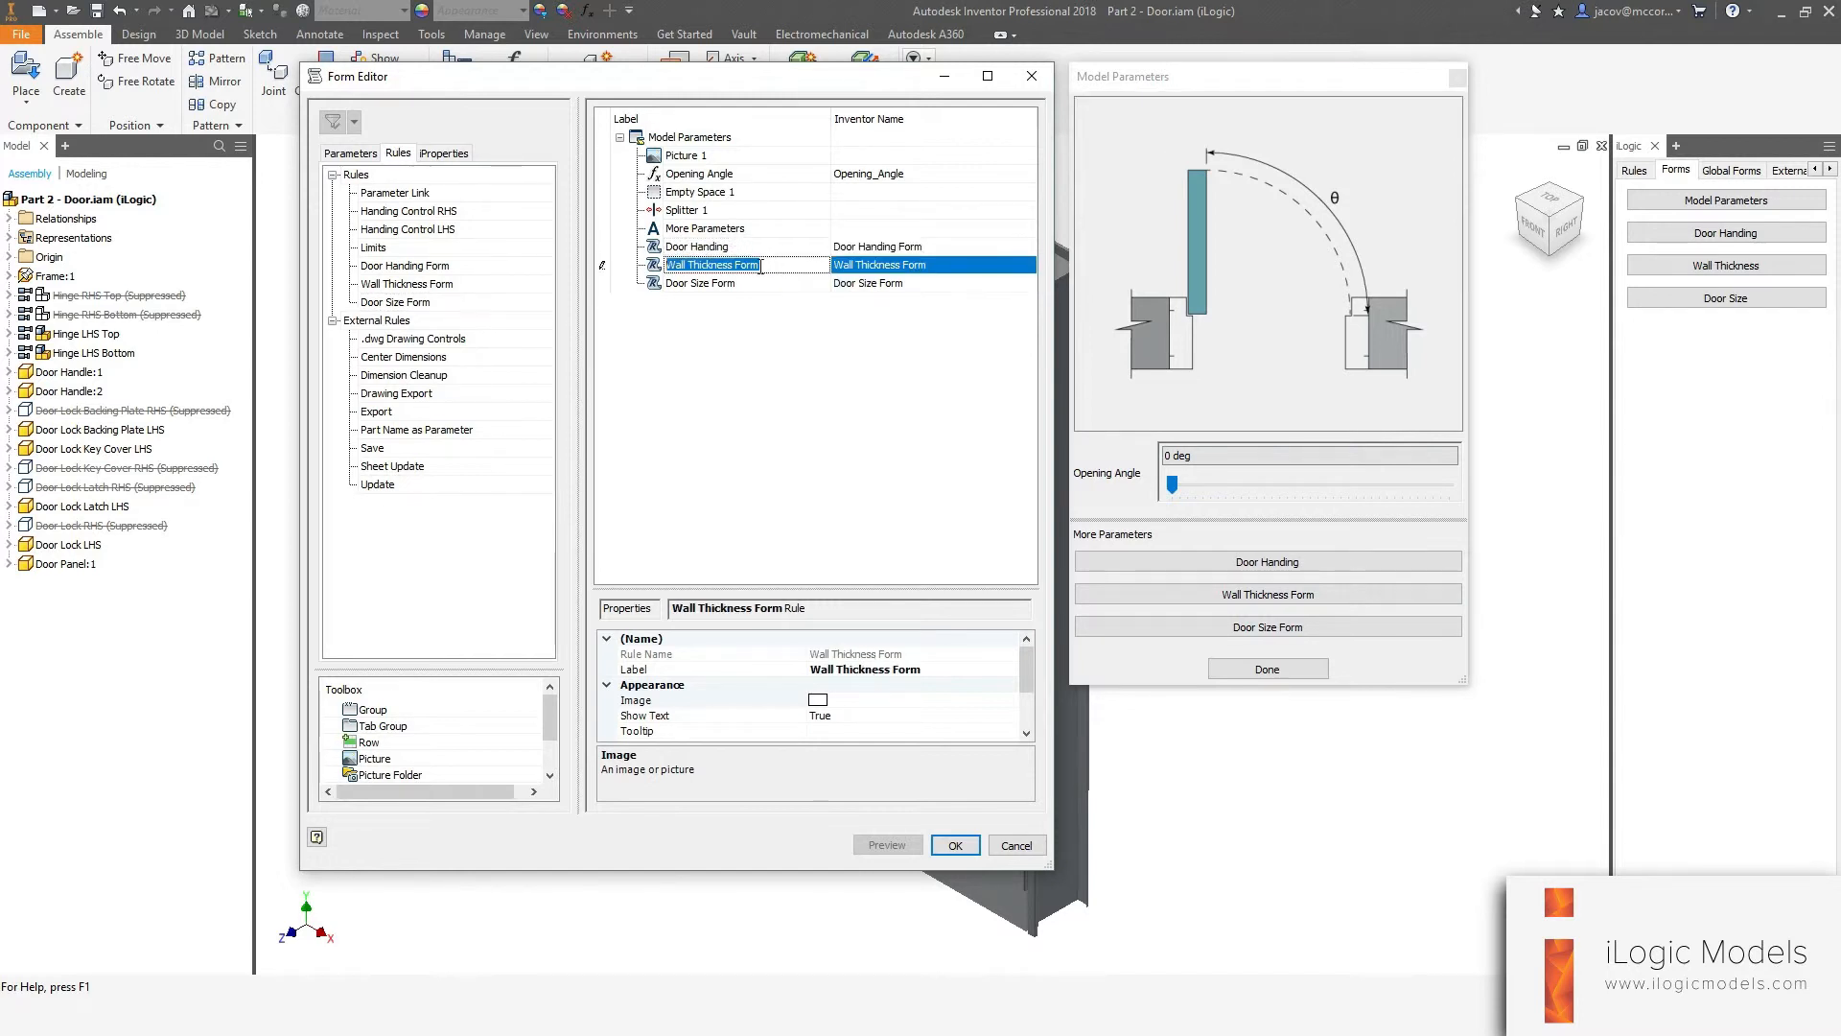
left_click(788, 271)
key("BackSpace")
key("BackSpace")
key("BackSpace")
key("BackSpace")
key("BackSpace")
left_click(807, 285)
left_click(808, 287)
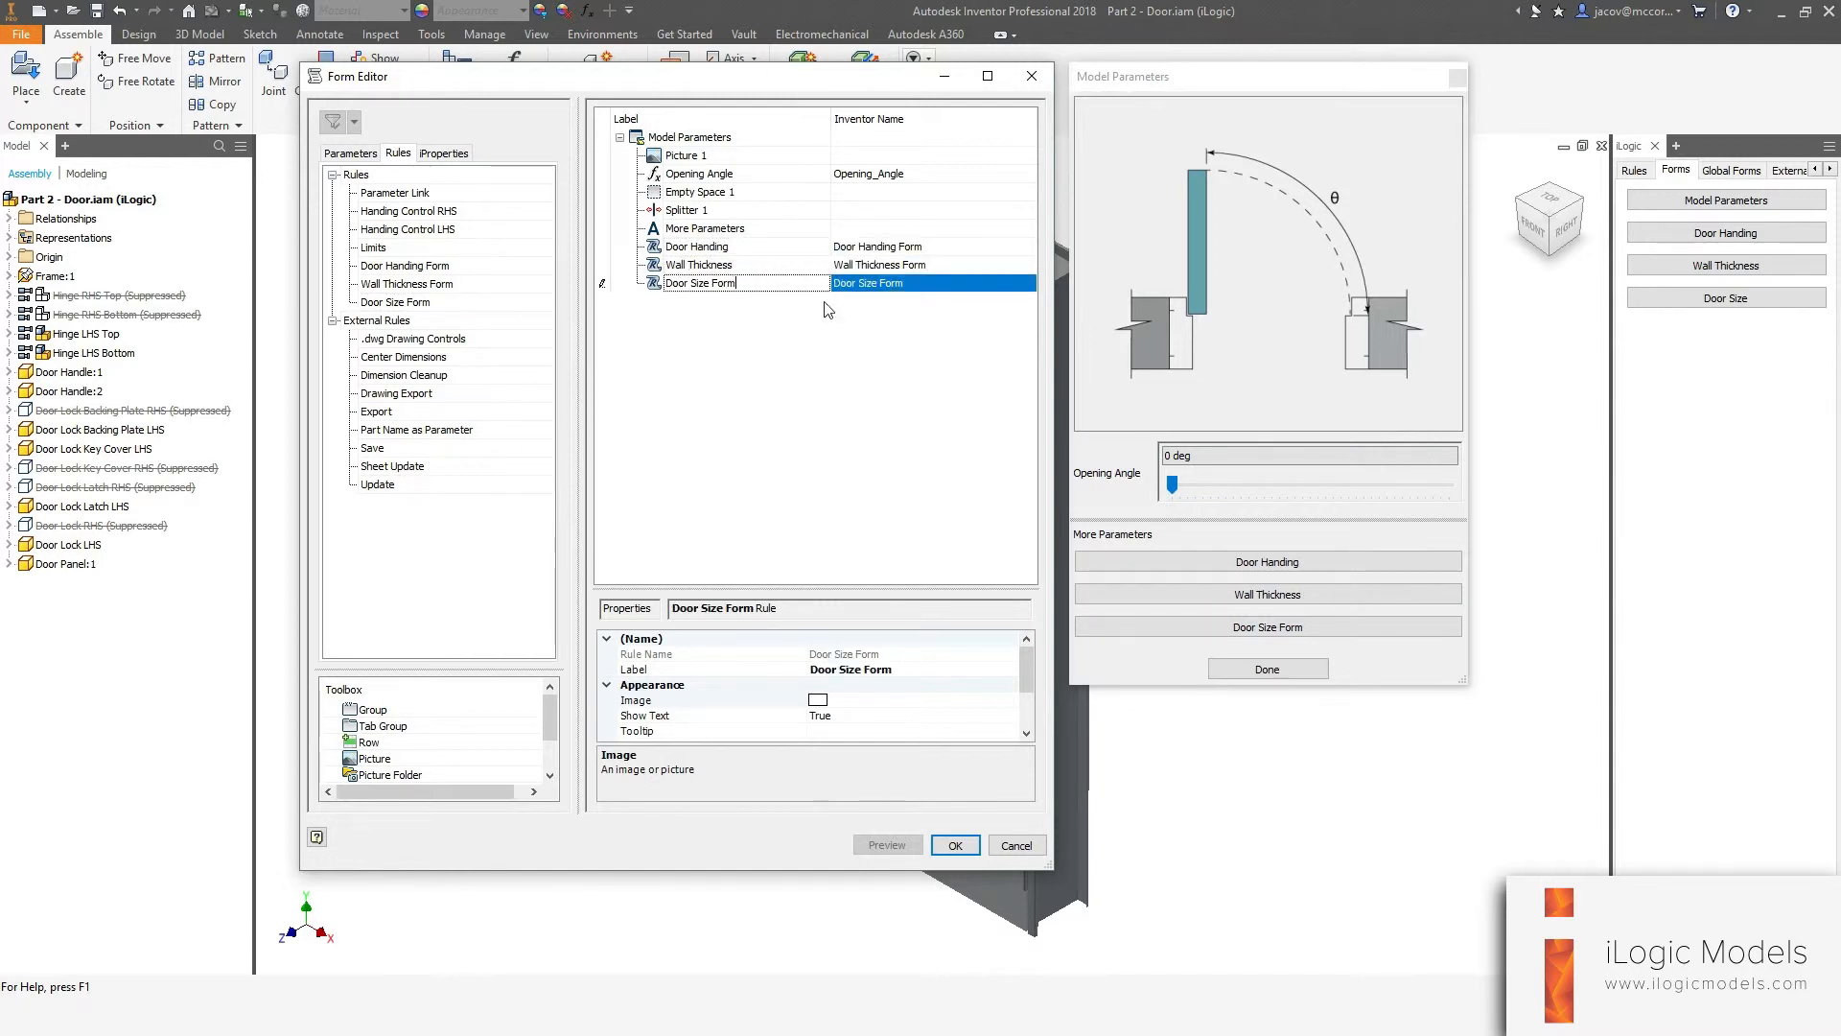
key("BackSpace")
key("BackSpace")
key("BackSpace")
key("BackSpace")
key("BackSpace")
left_click(654, 265)
left_click(656, 249)
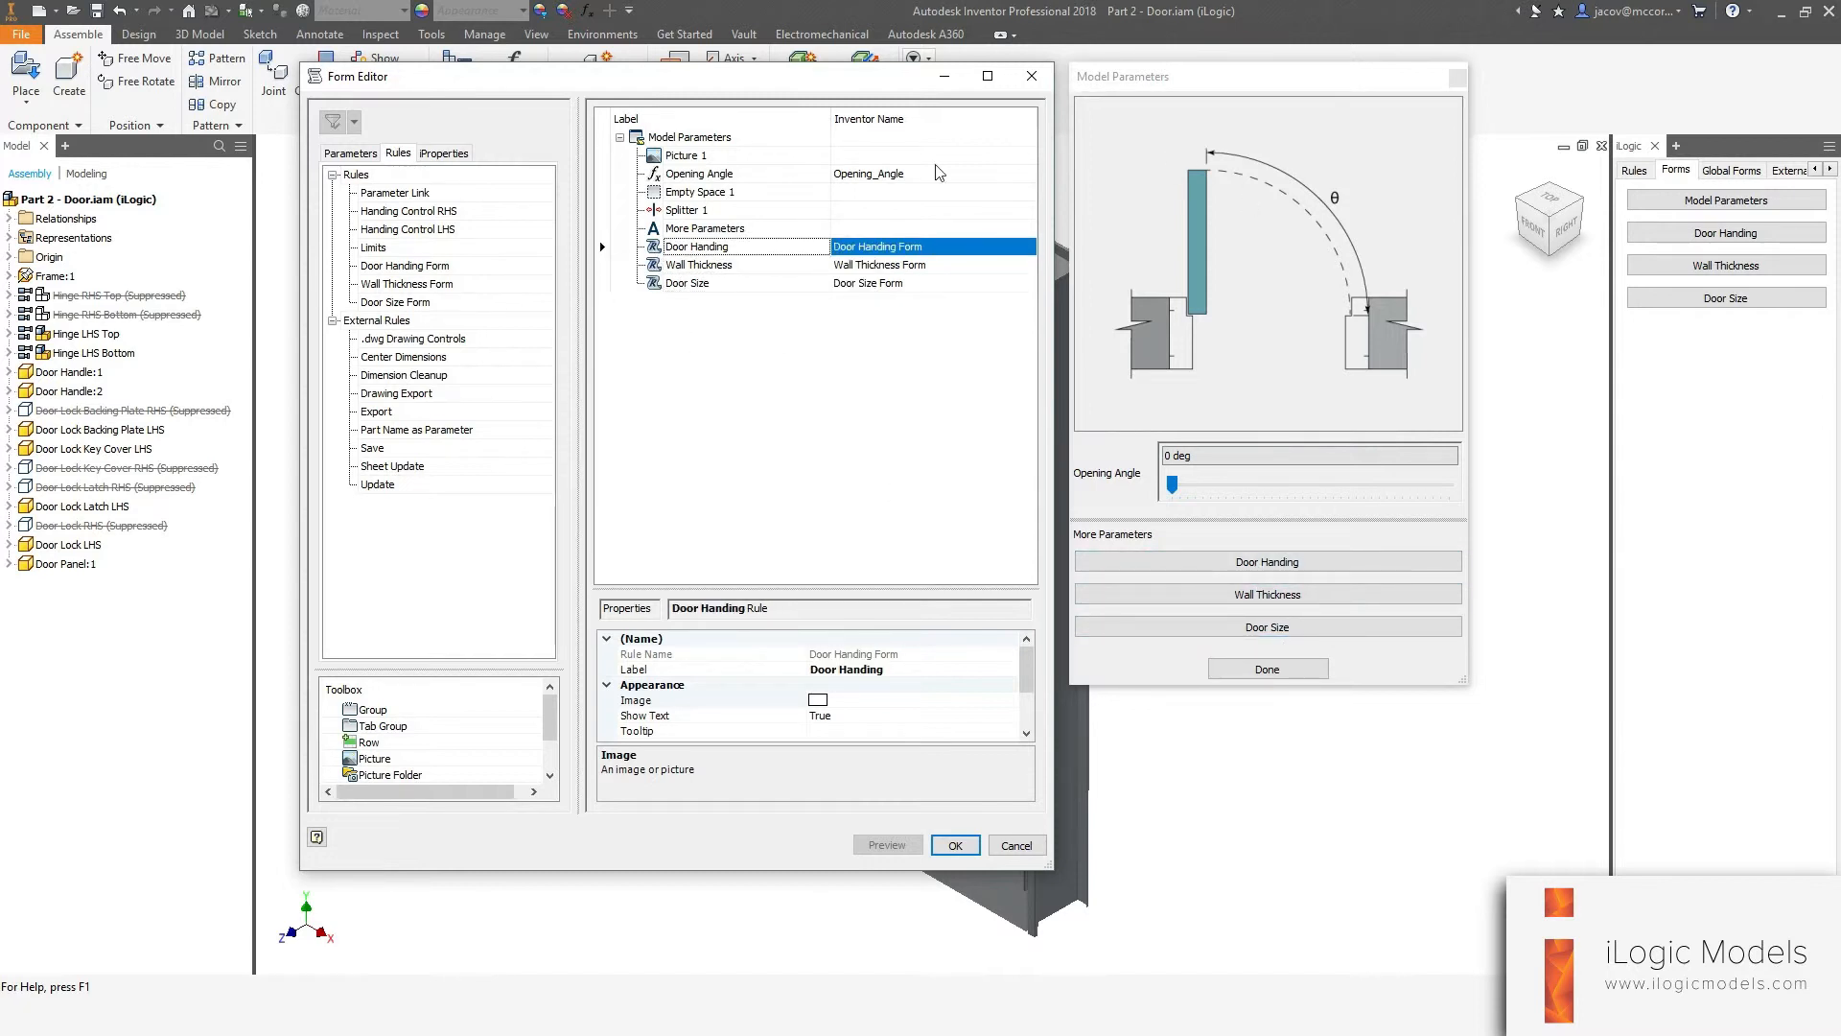
left_click(955, 845)
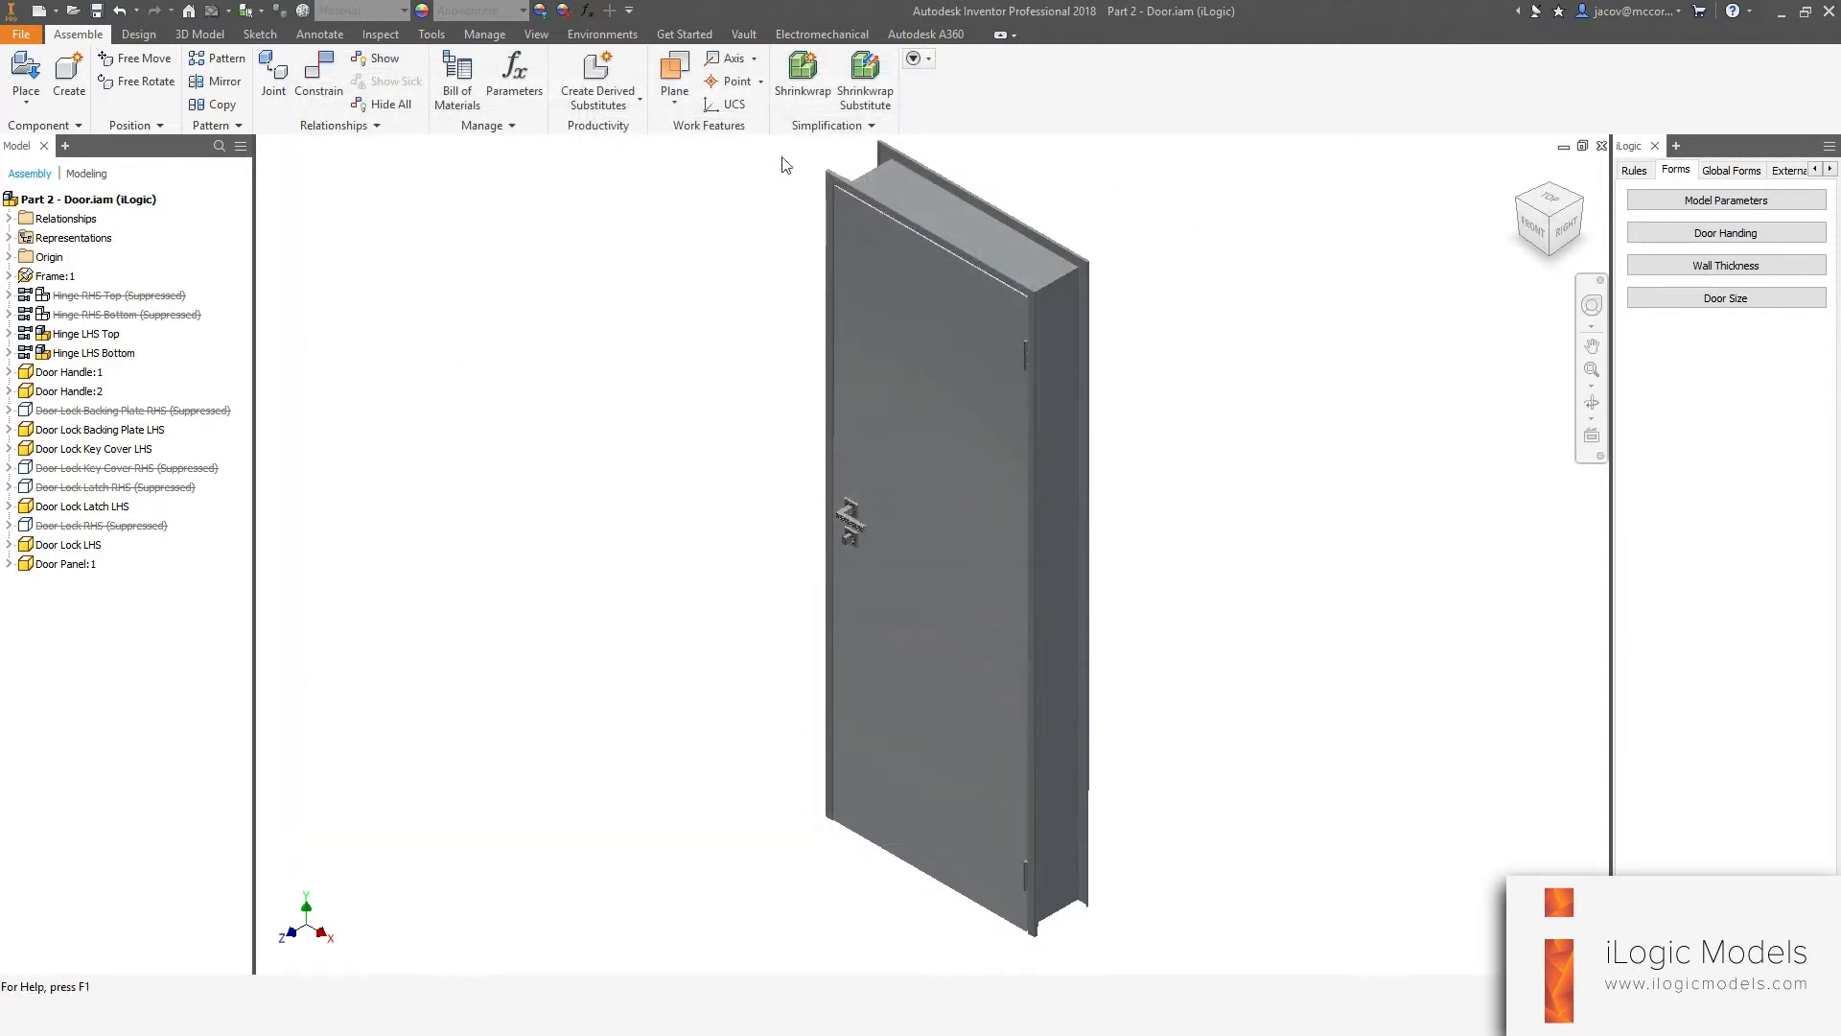
Open the Model Parameters form and test its Door Handing button, closing the Door Handing form.
left_click(1726, 199)
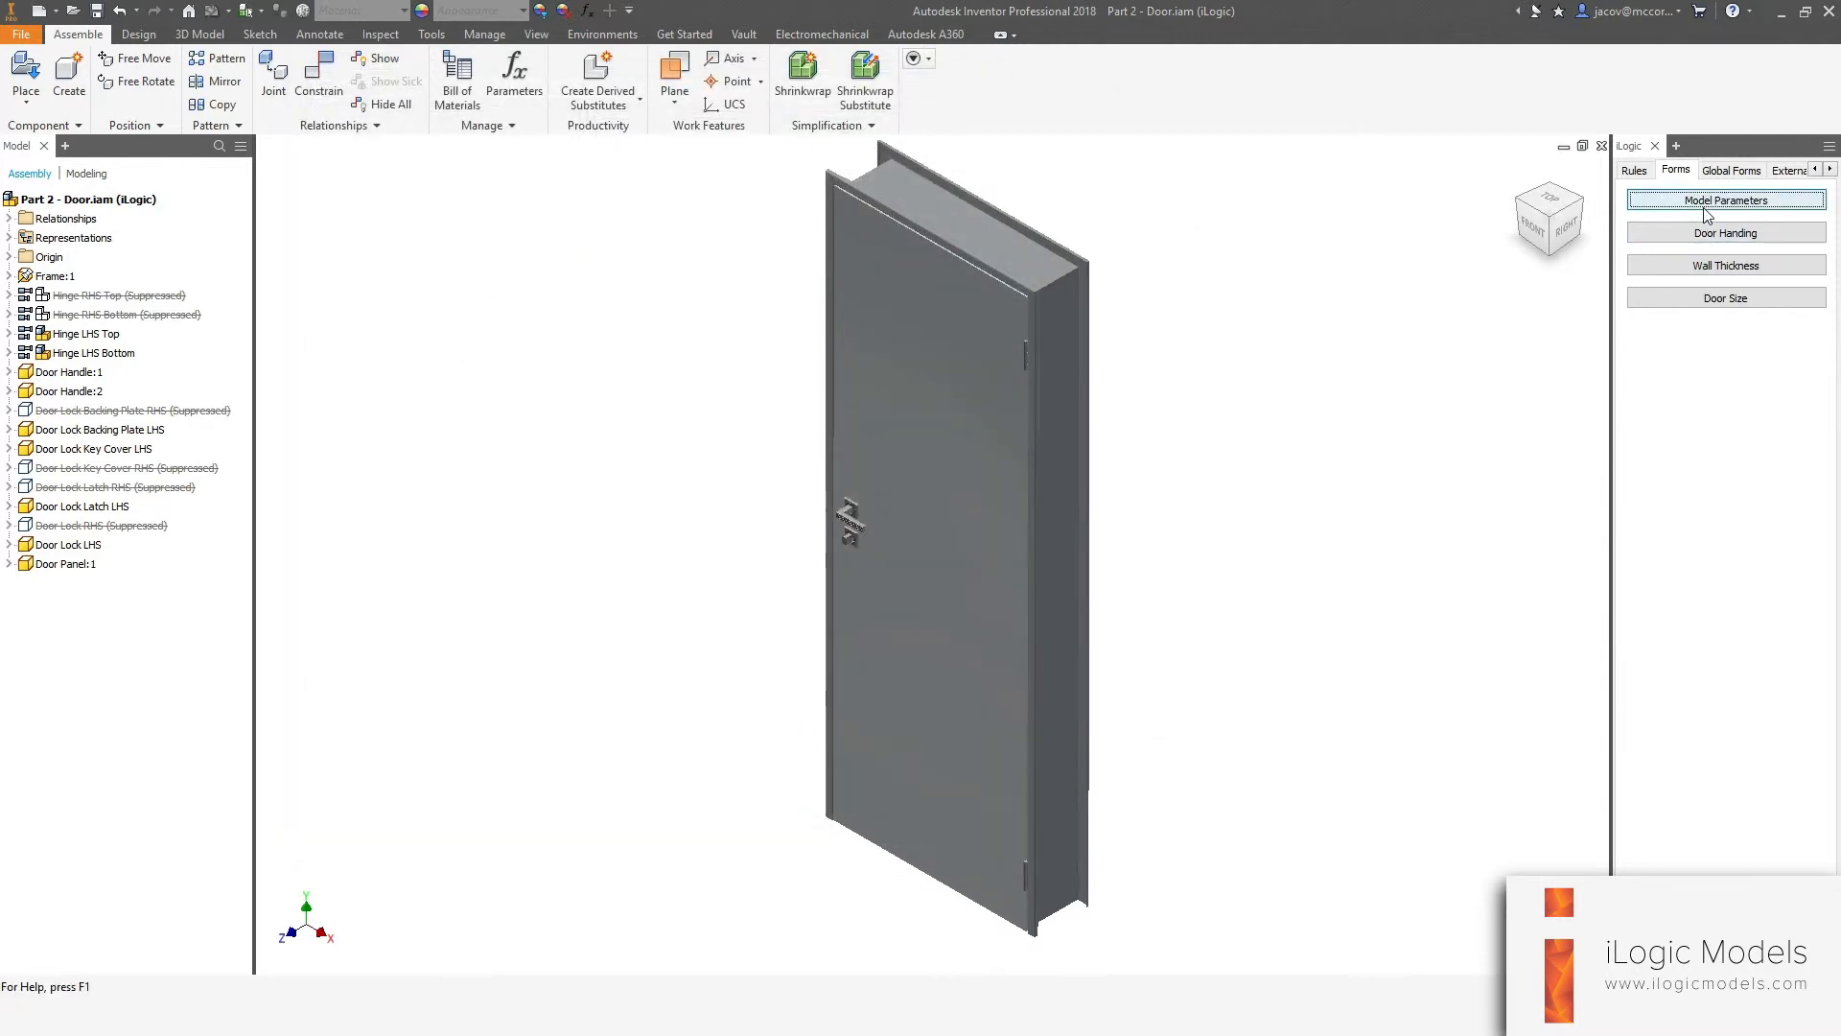
left_click_drag(1420, 111, 722, 122)
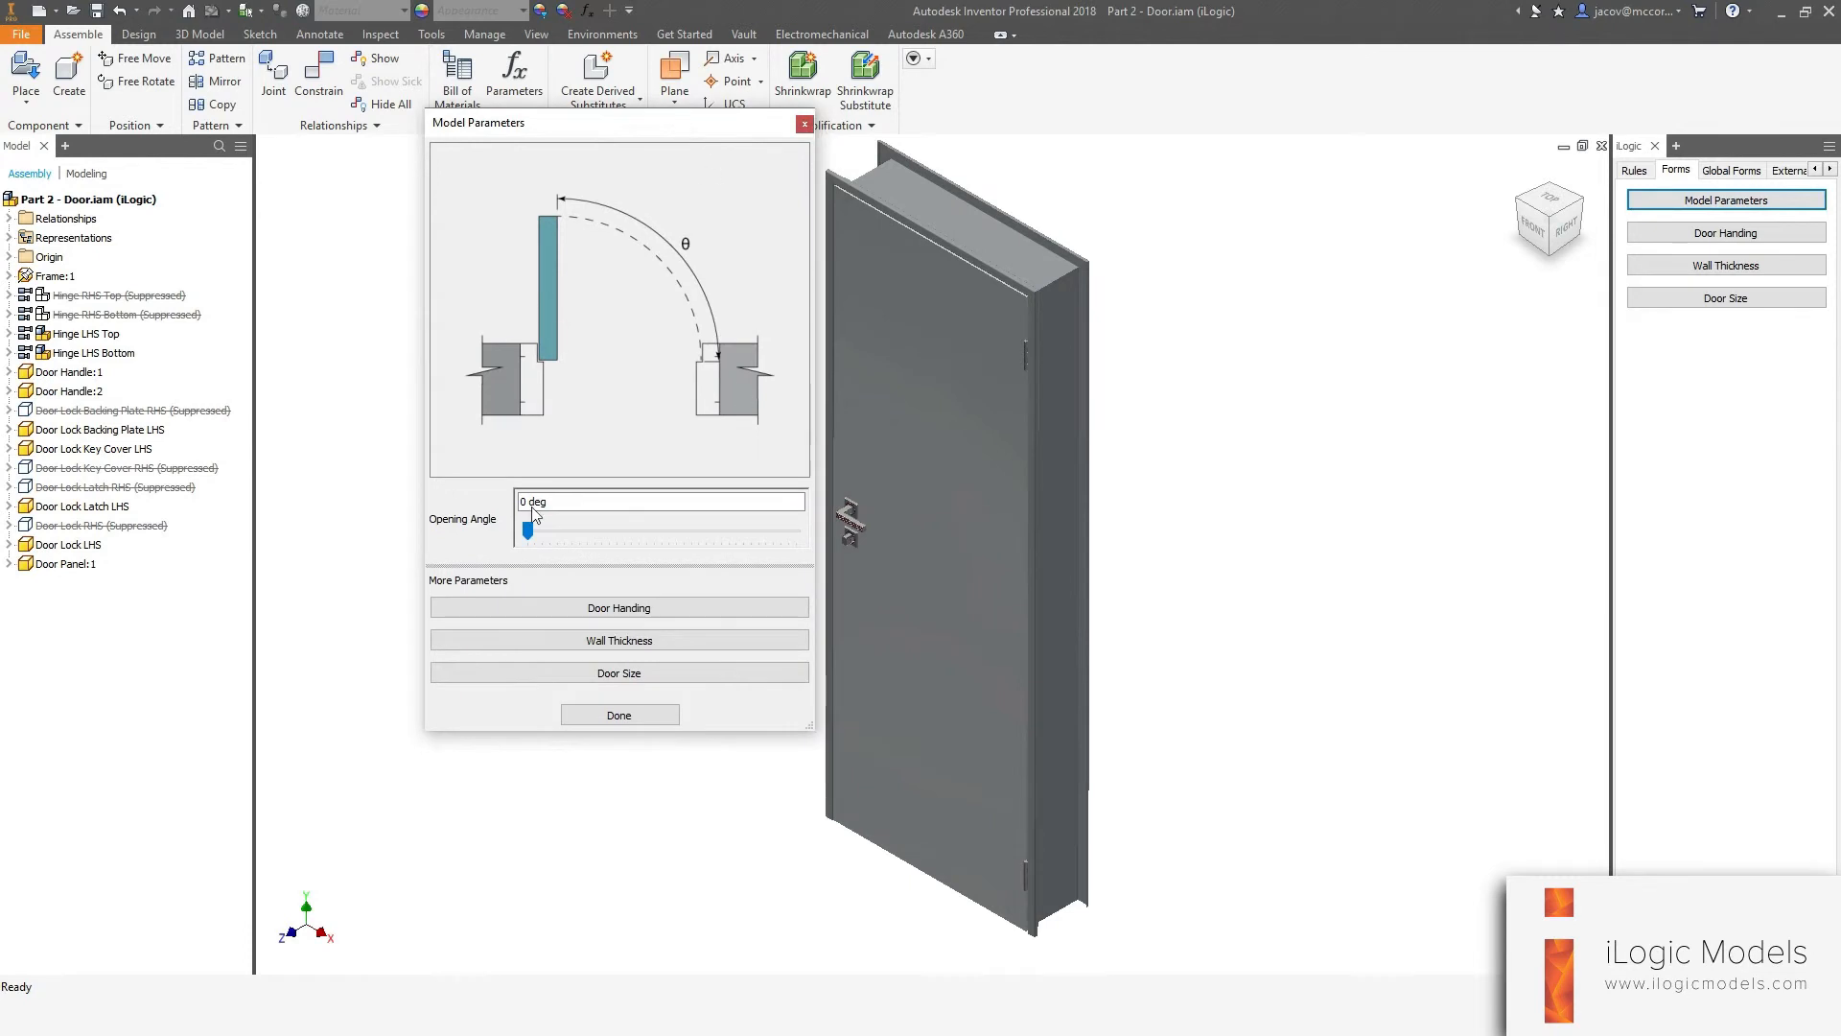
left_click(609, 610)
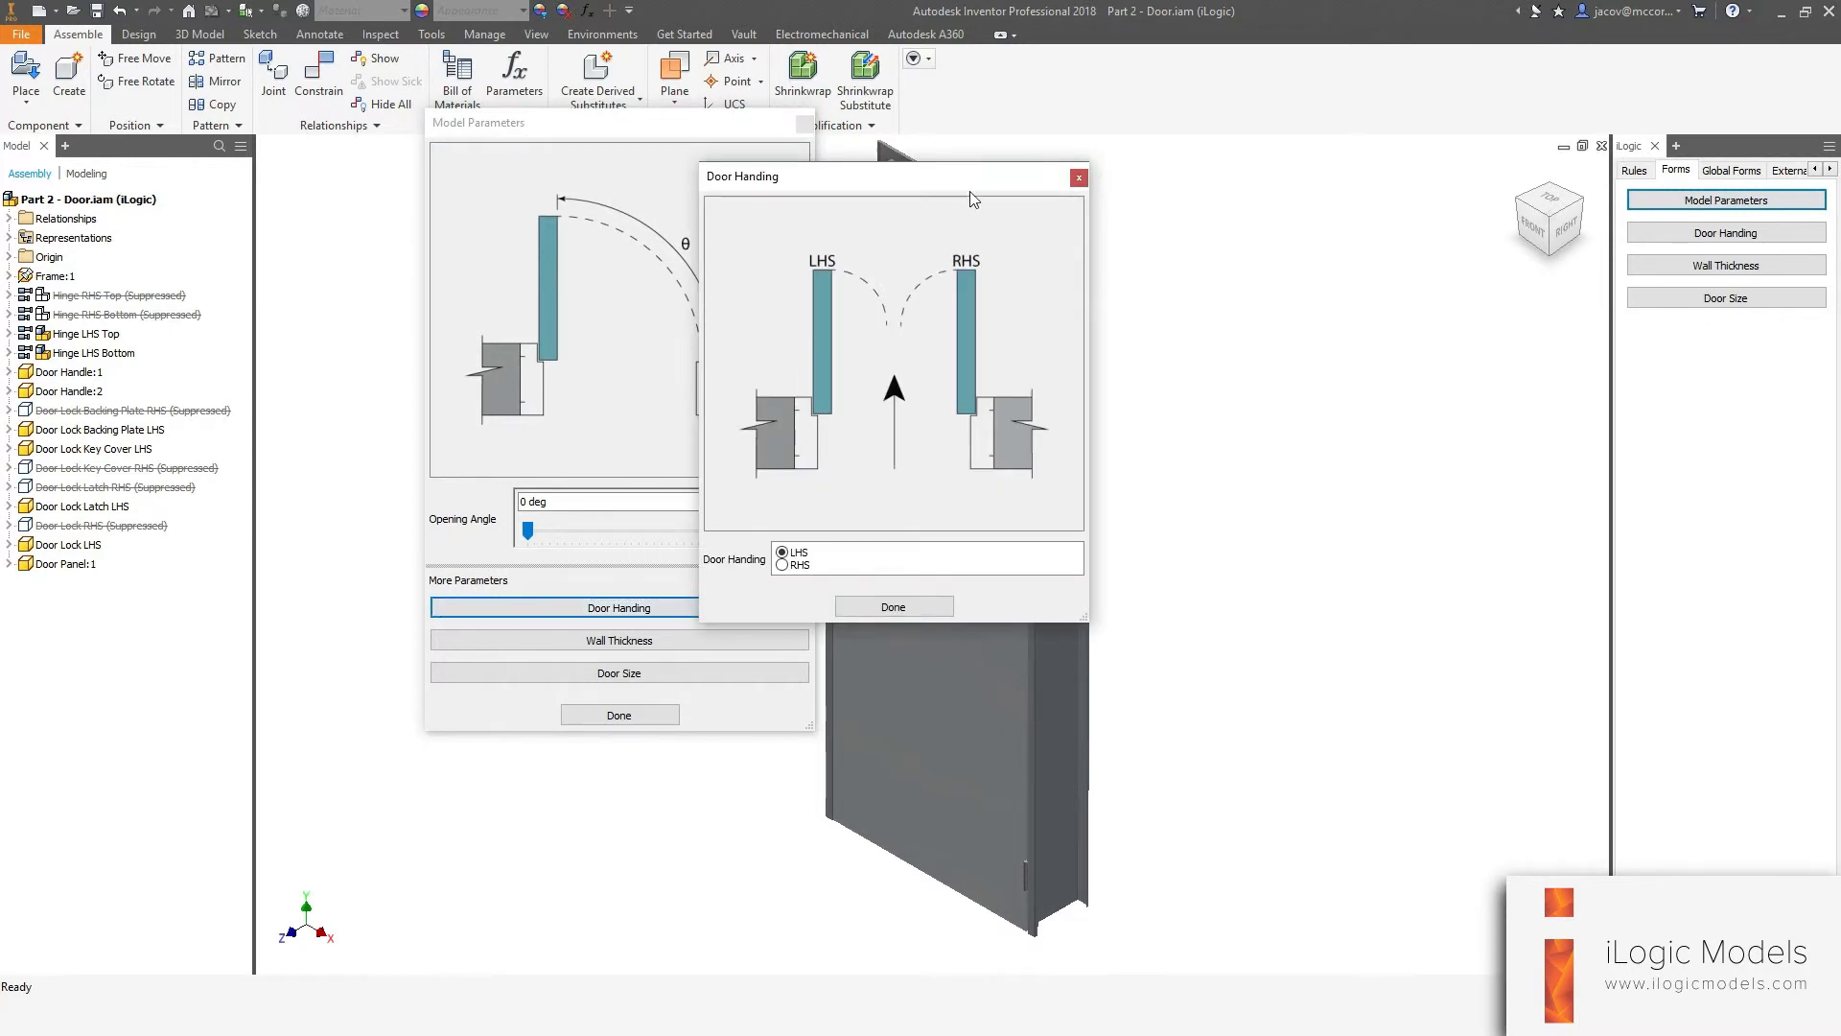
left_click_drag(969, 187, 1221, 176)
left_click(1160, 592)
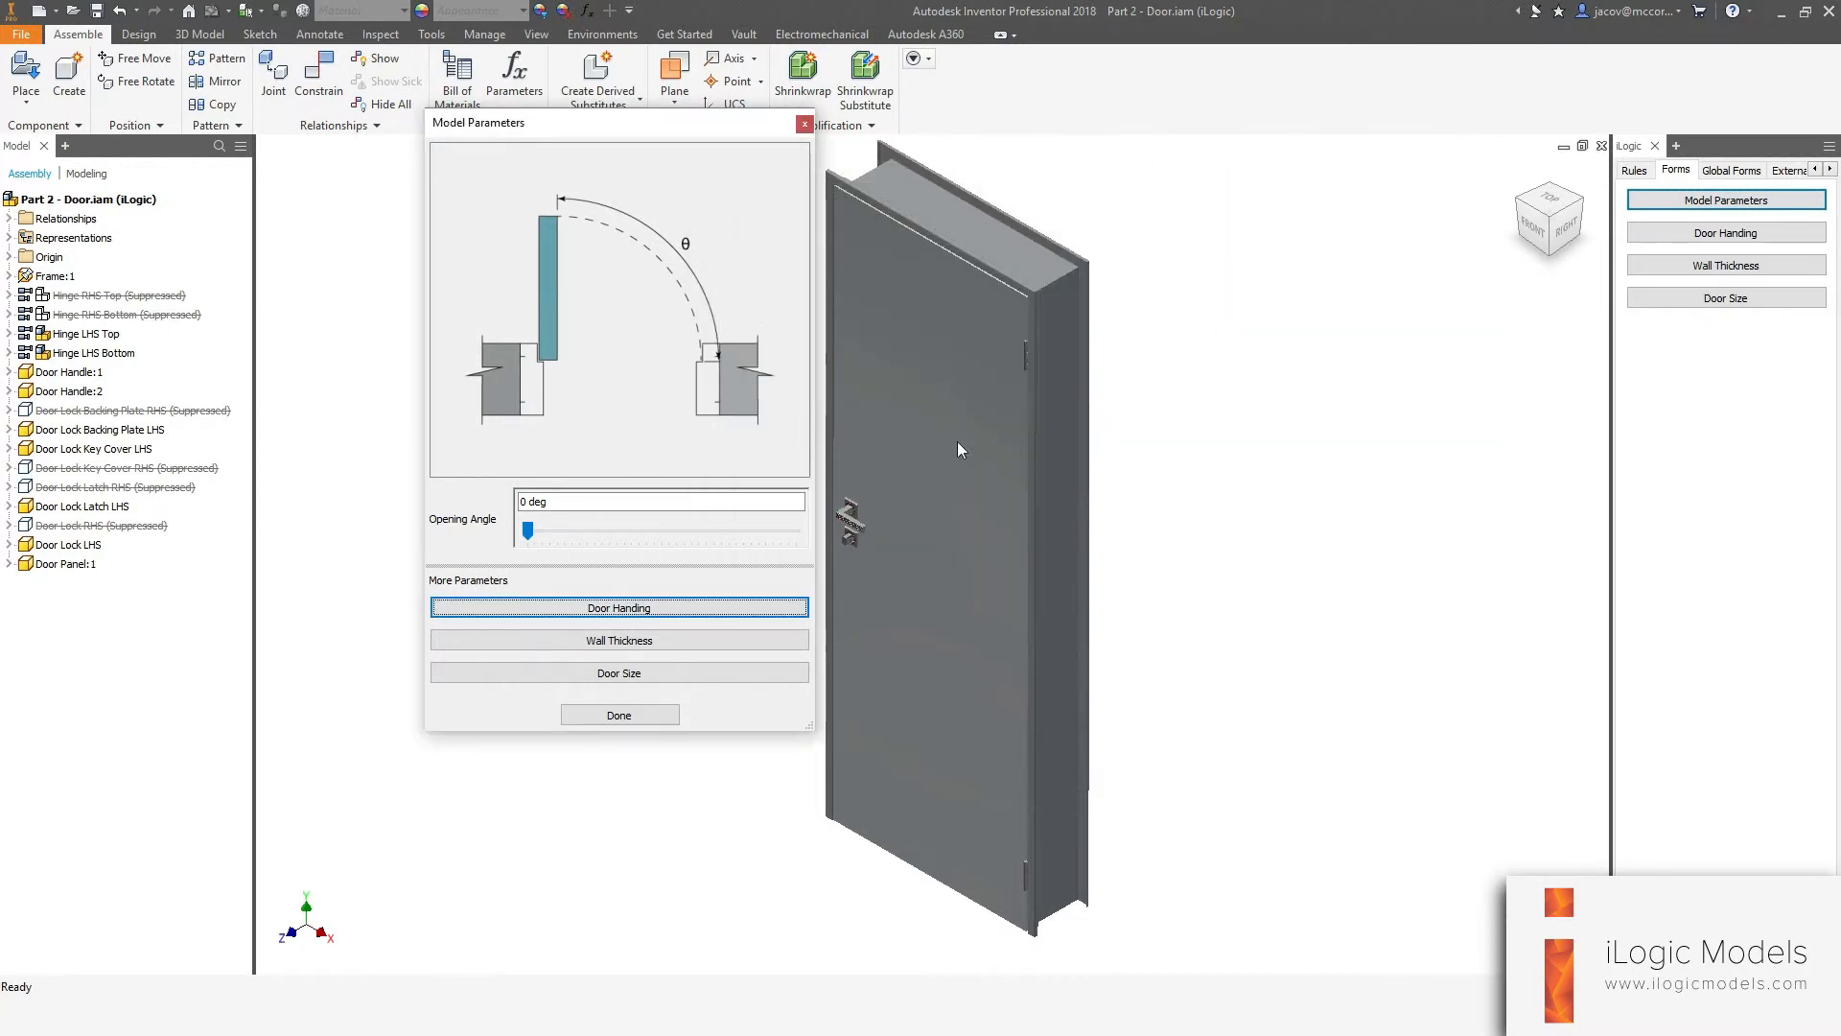
Test the Wall Thickness, Door Size and Door Handing buttons from the Model Parameters form, closing each opened form.
left_click(556, 641)
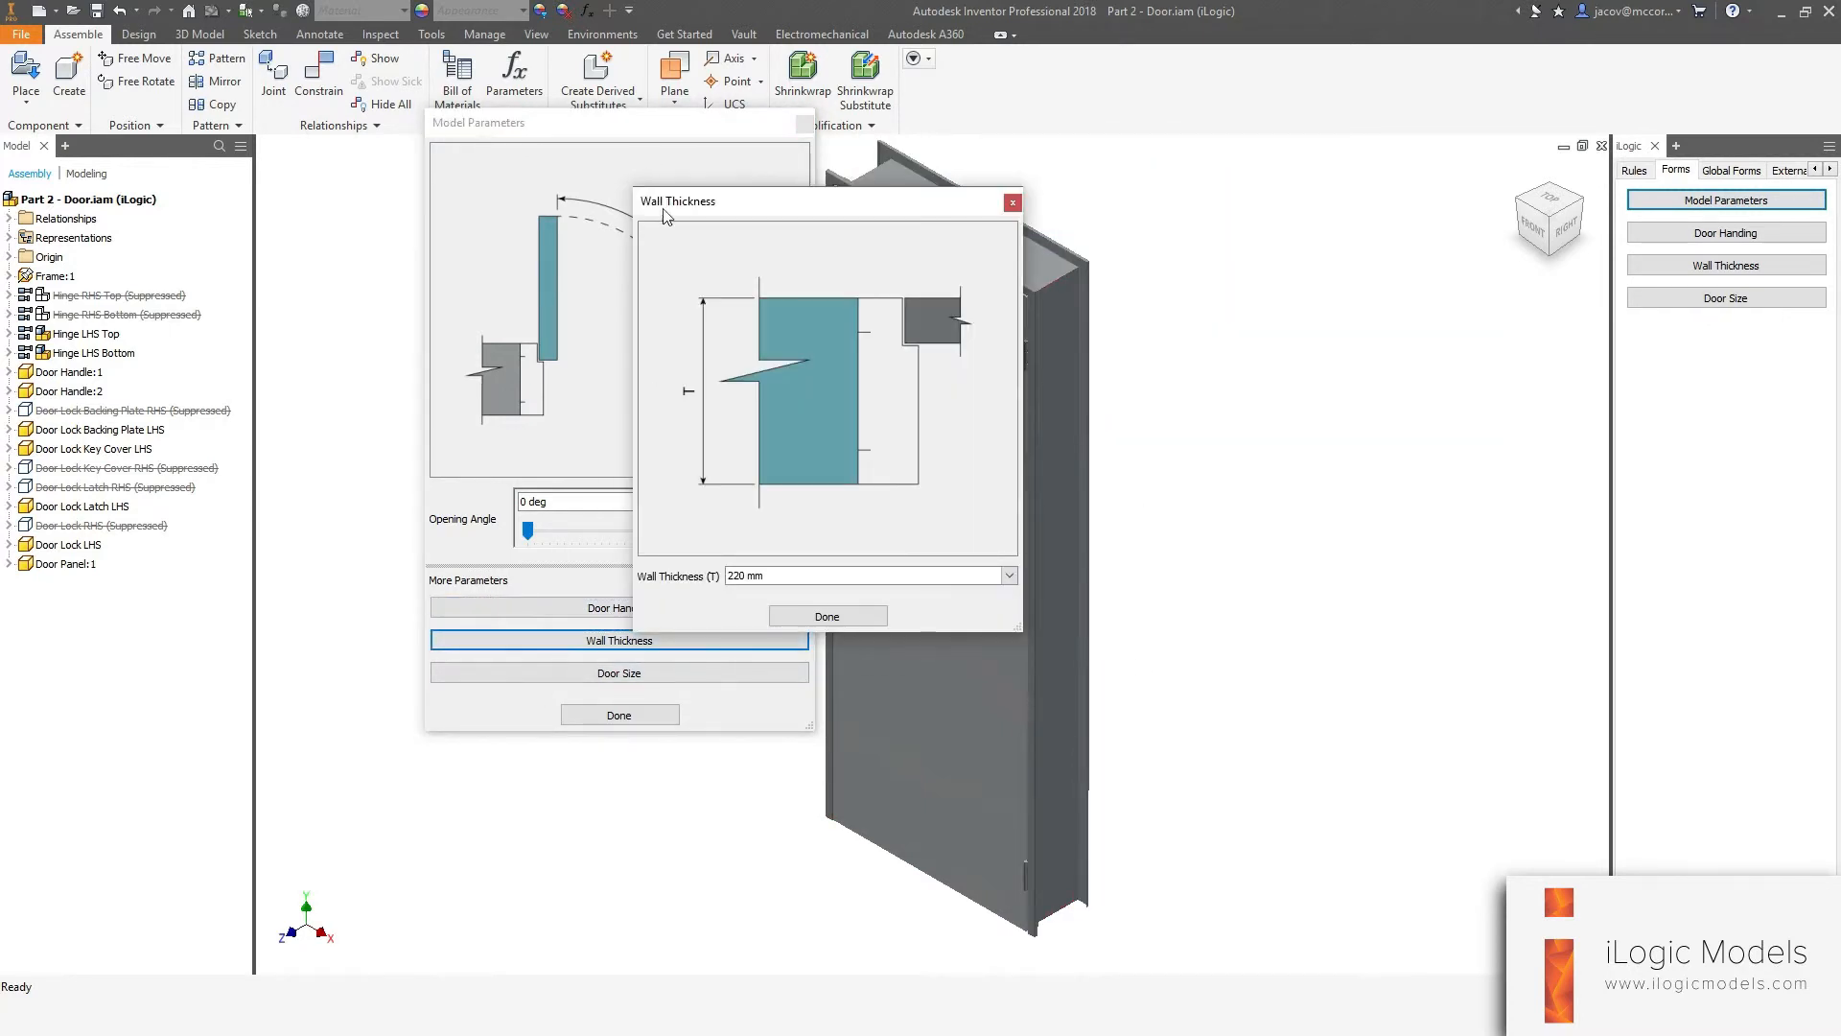
left_click(794, 617)
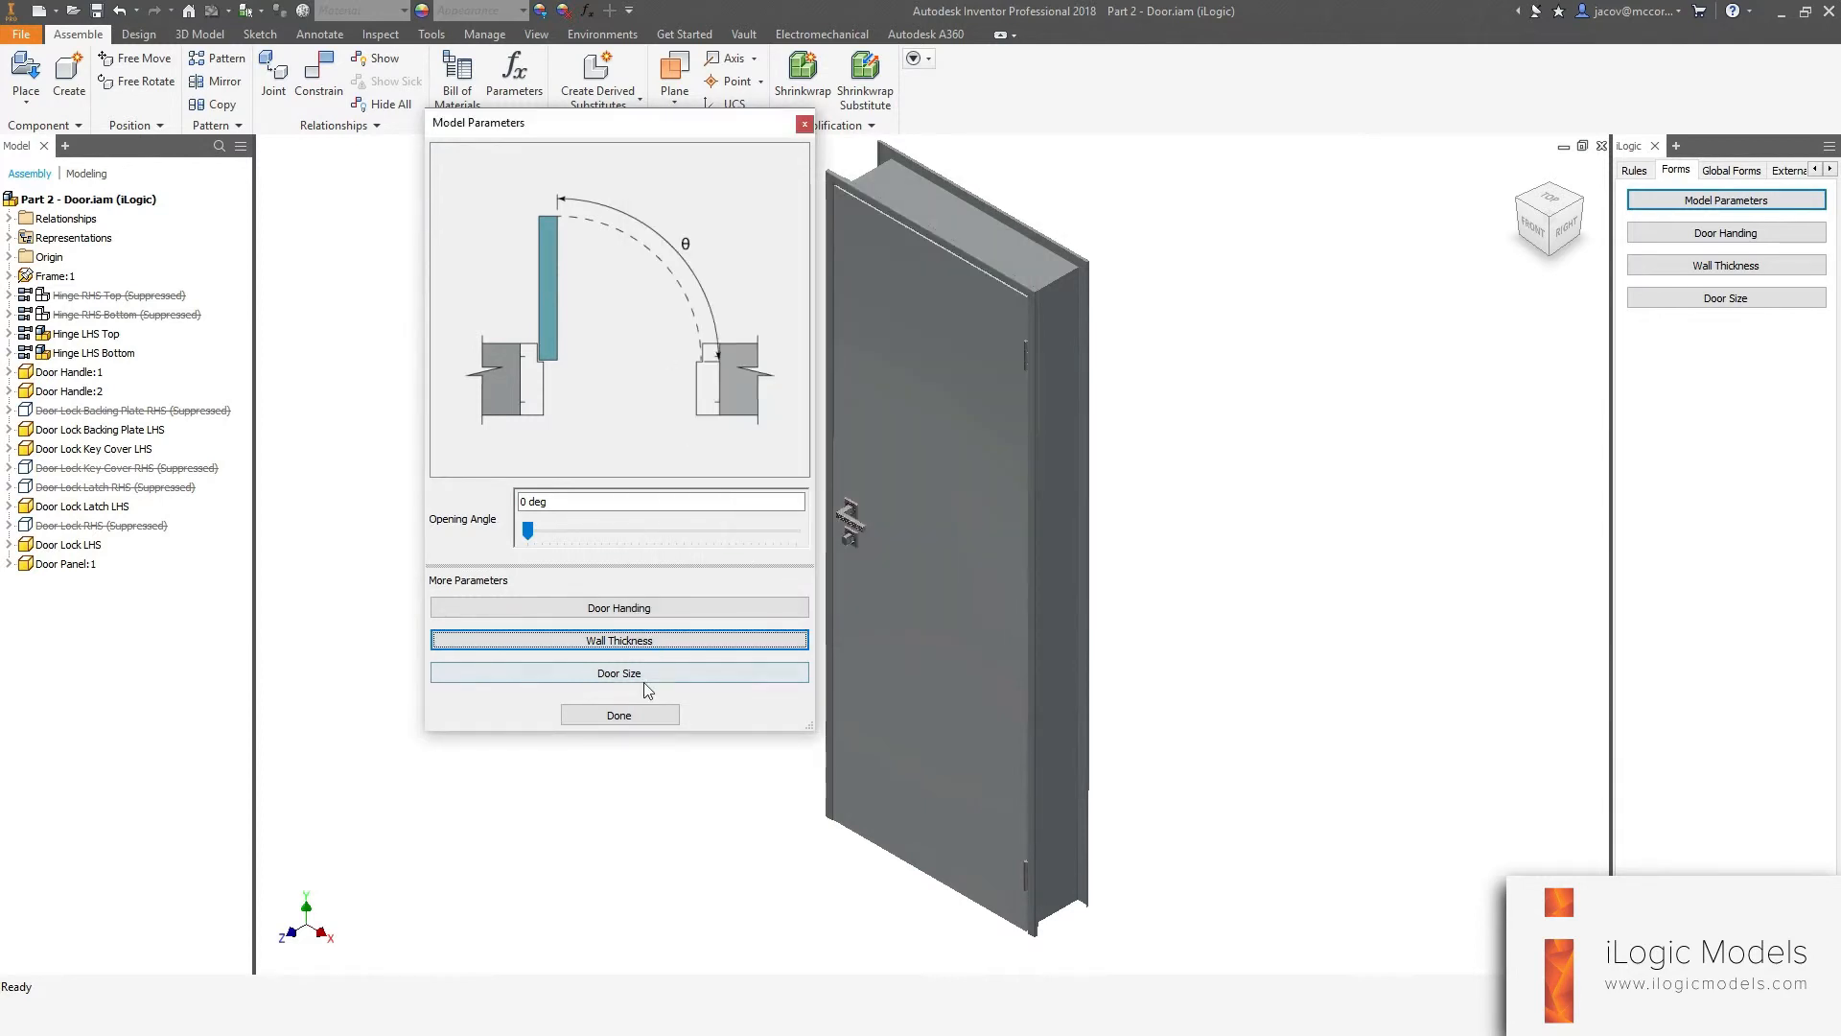
left_click(641, 677)
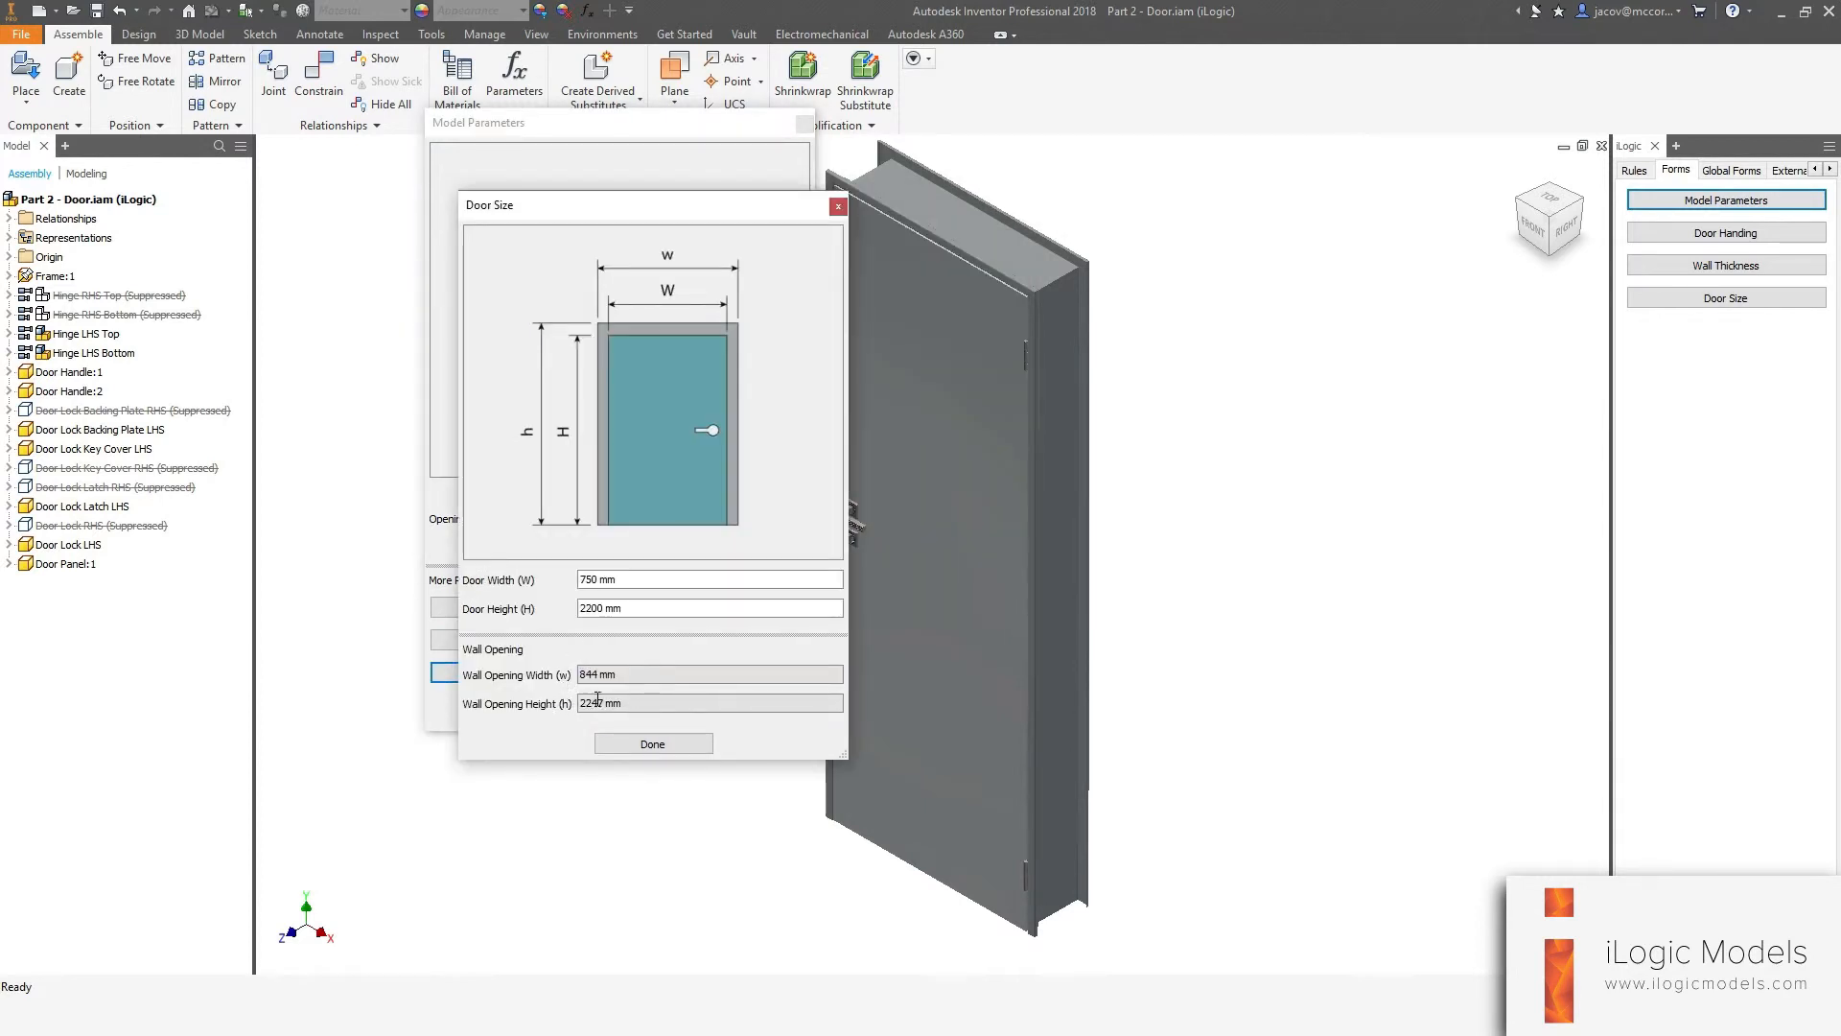
left_click_drag(566, 221, 543, 148)
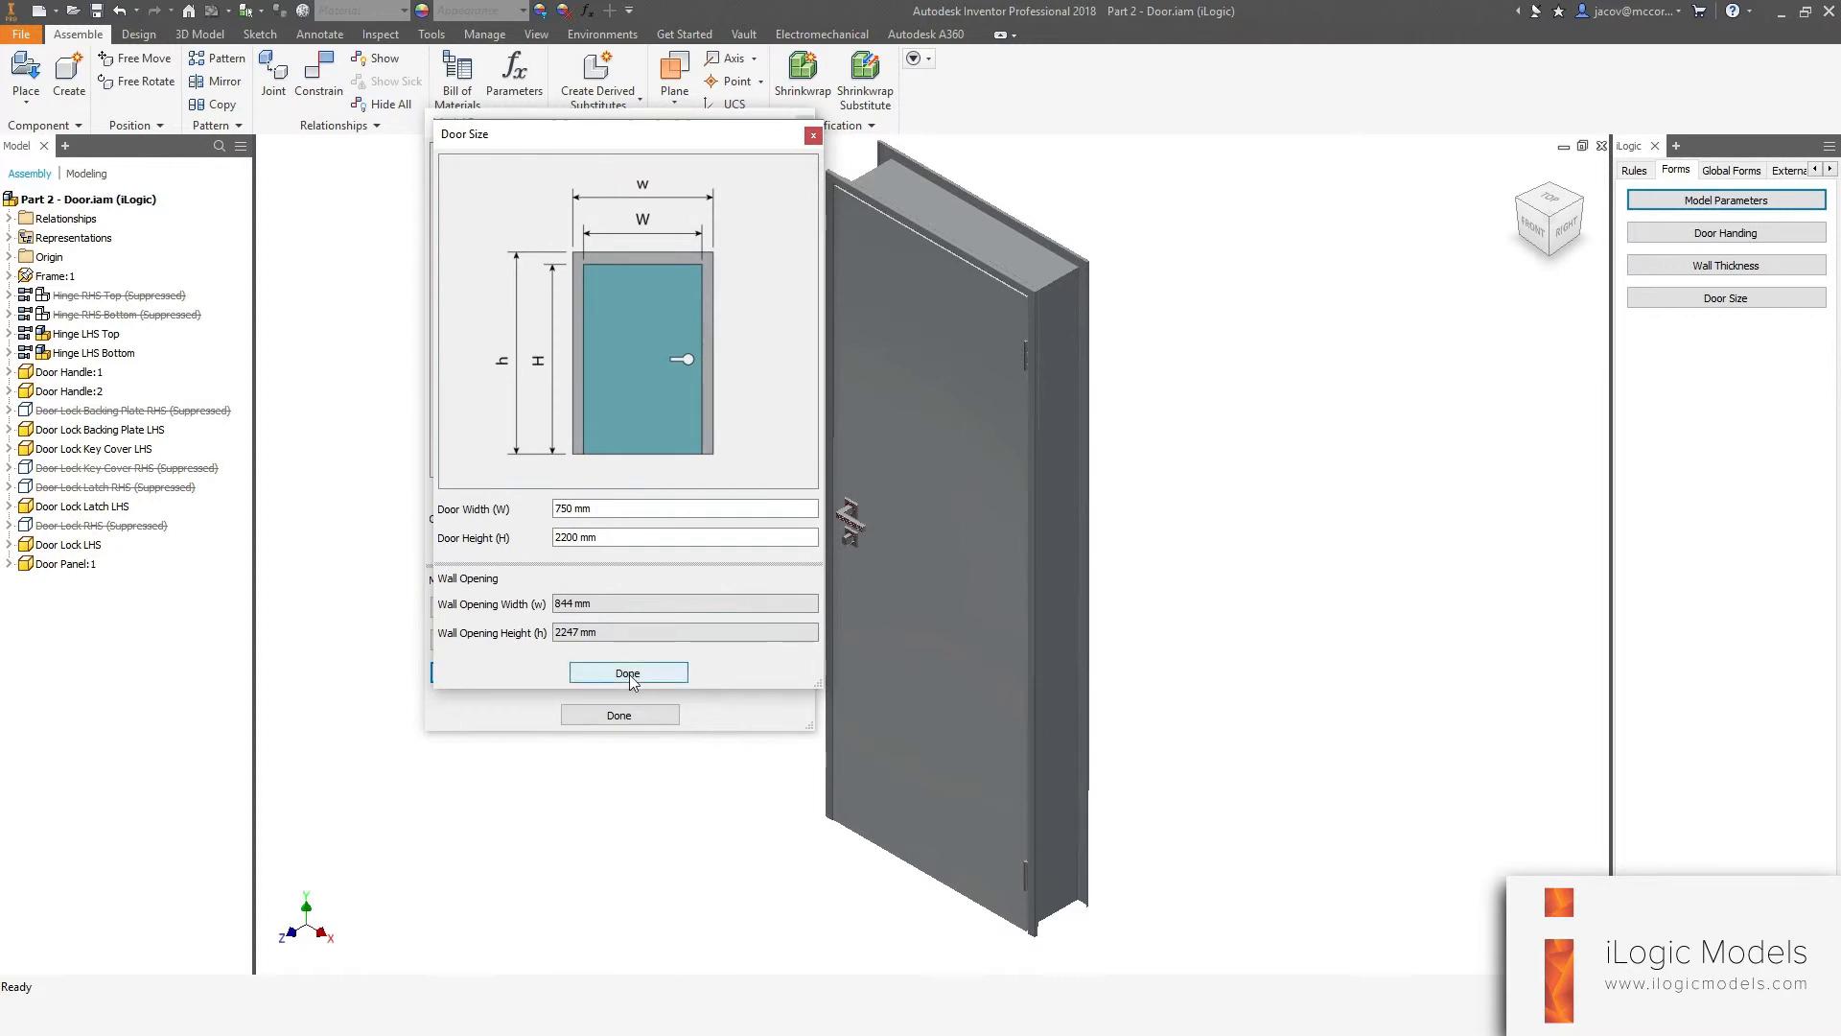
left_click(1358, 535)
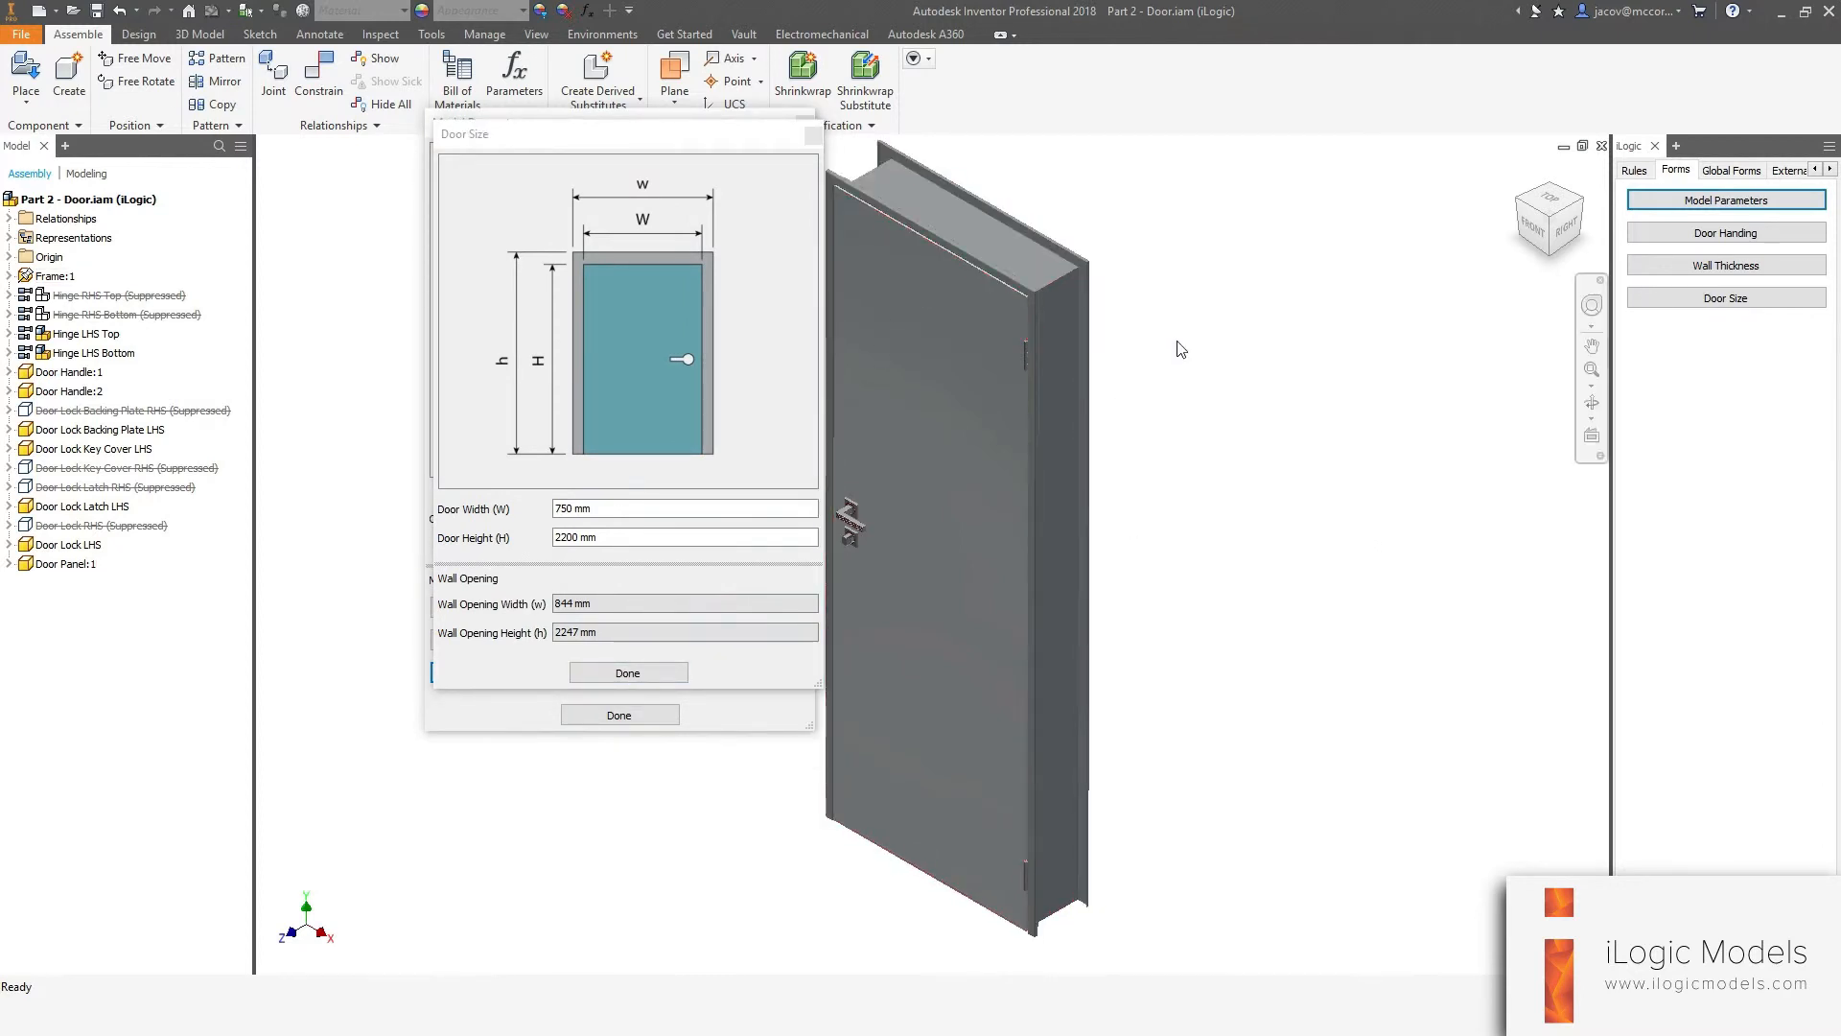
left_click_drag(593, 144, 608, 226)
left_click(885, 143)
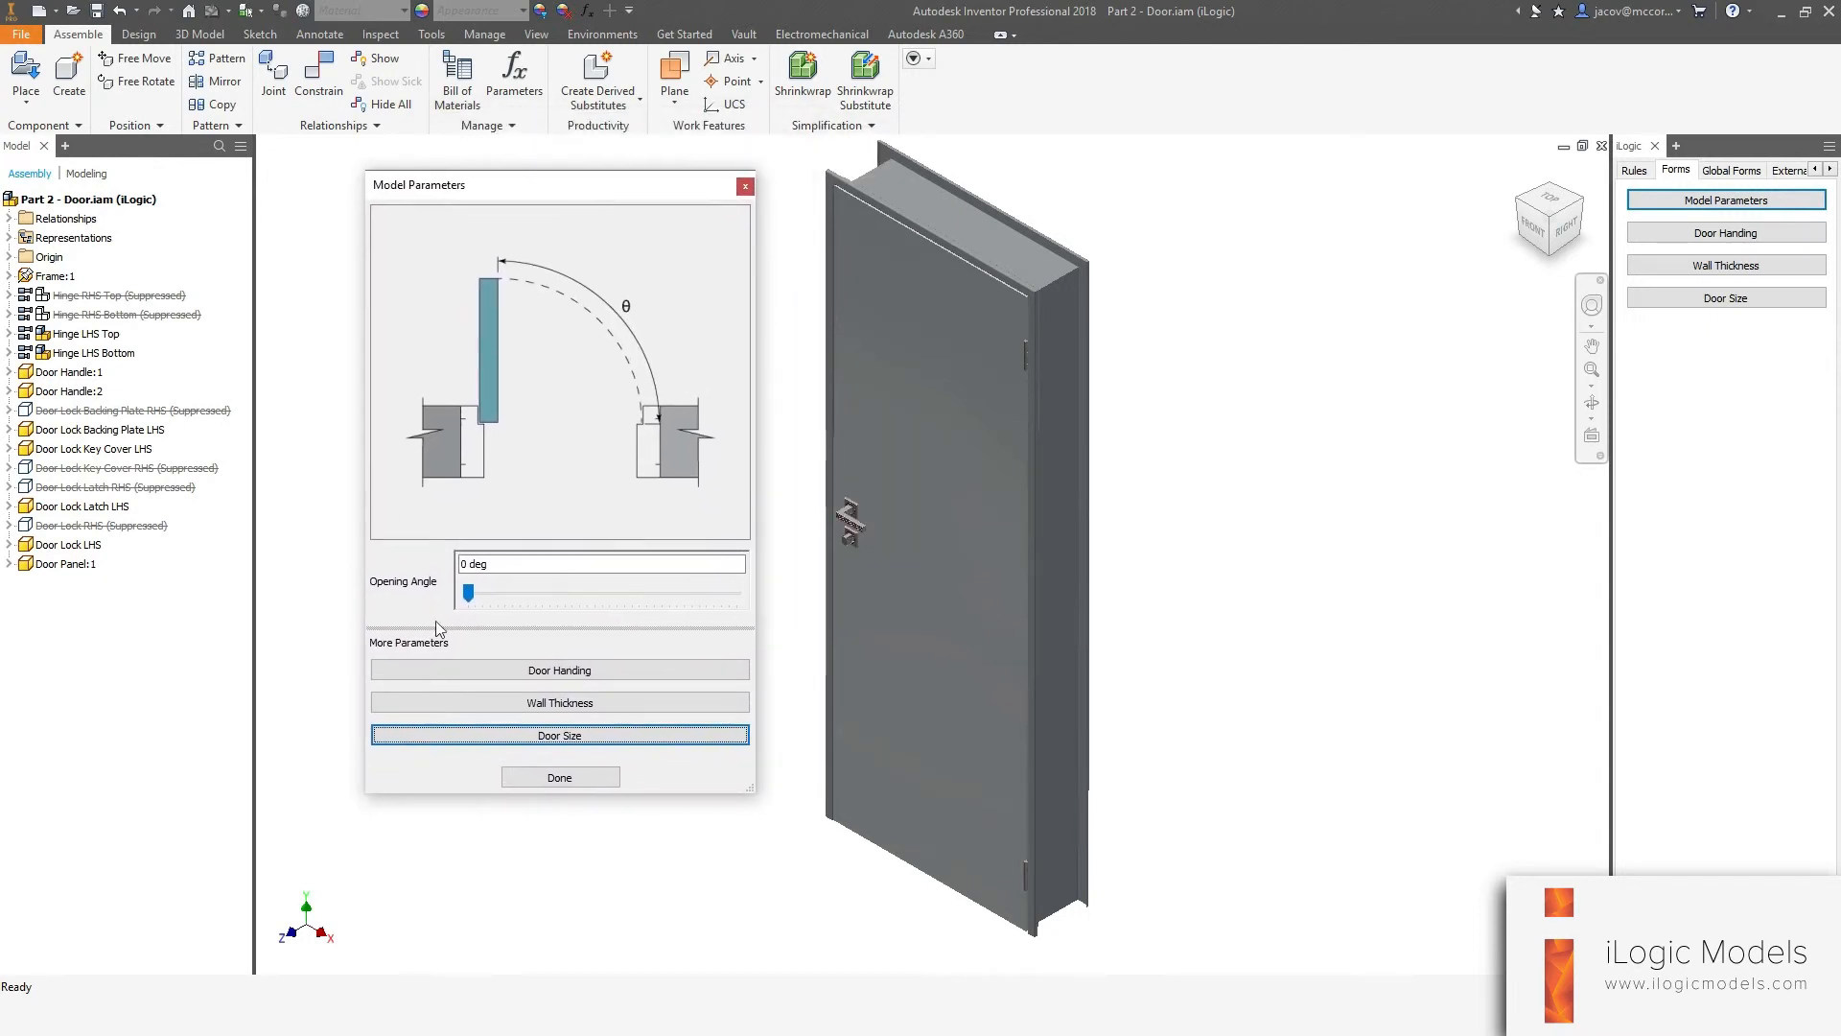
left_click(500, 676)
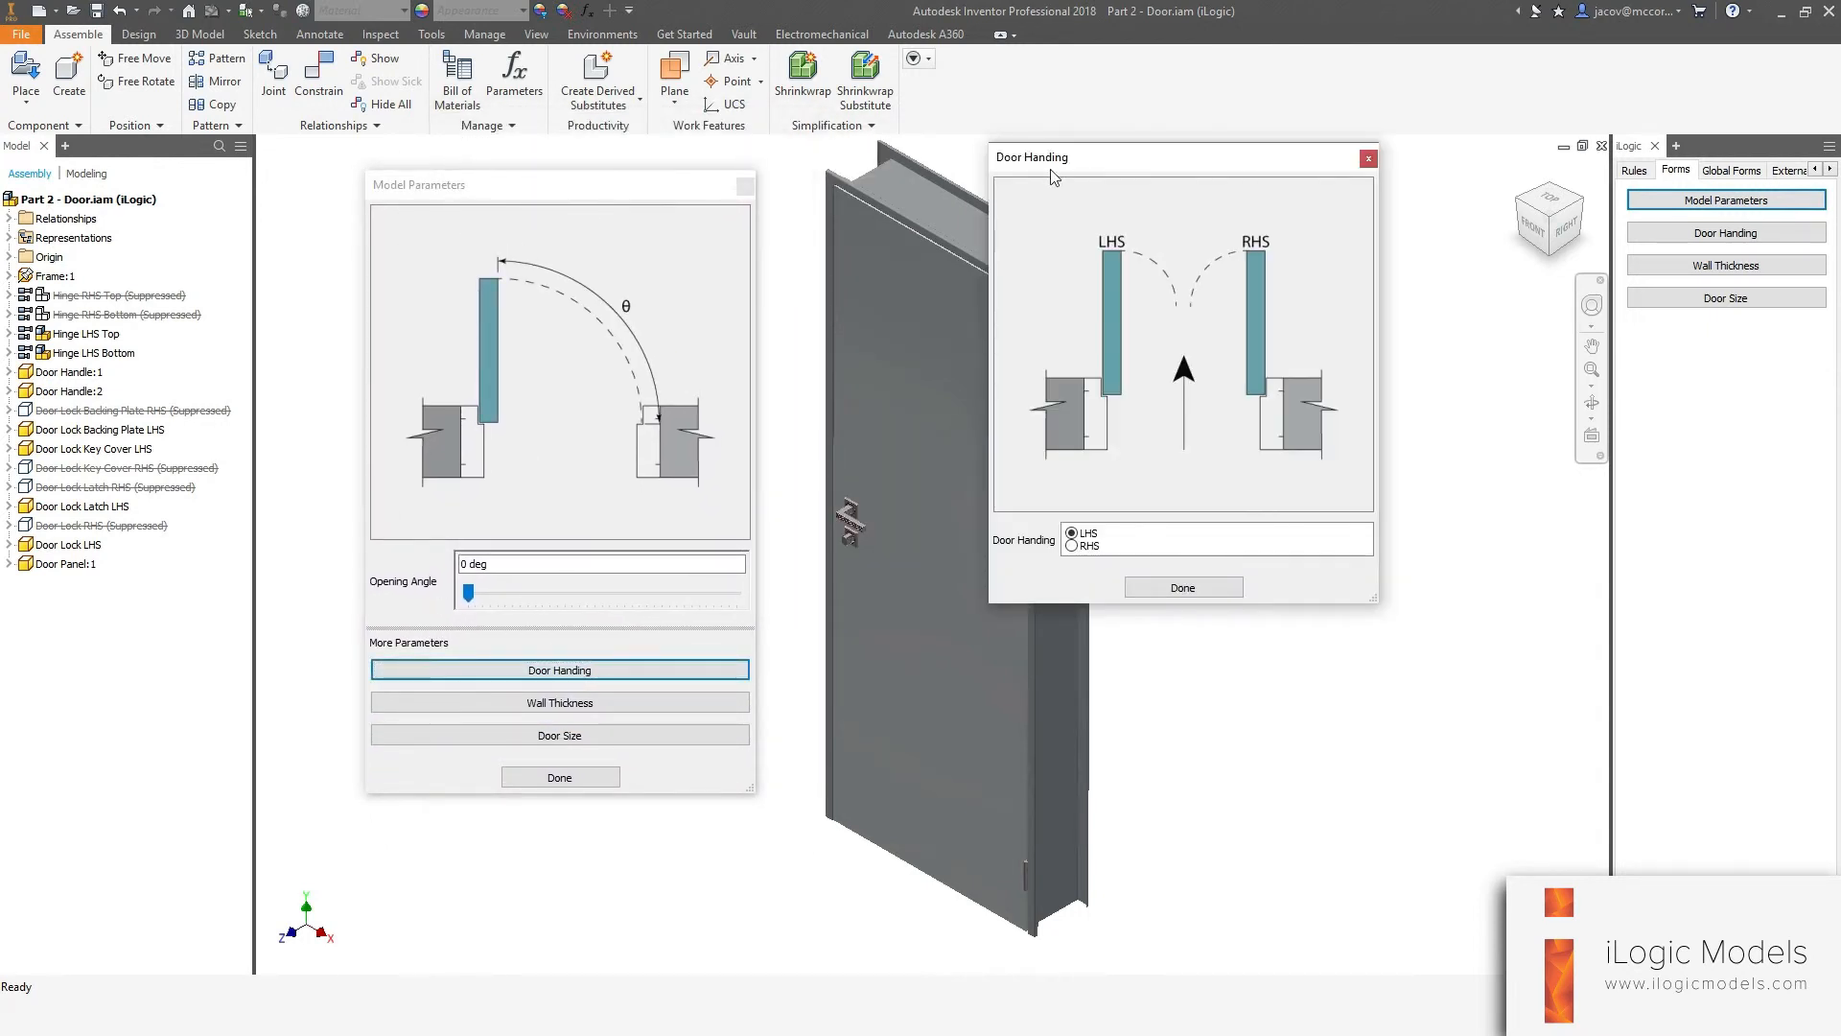
left_click_drag(1062, 171, 451, 212)
left_click(572, 627)
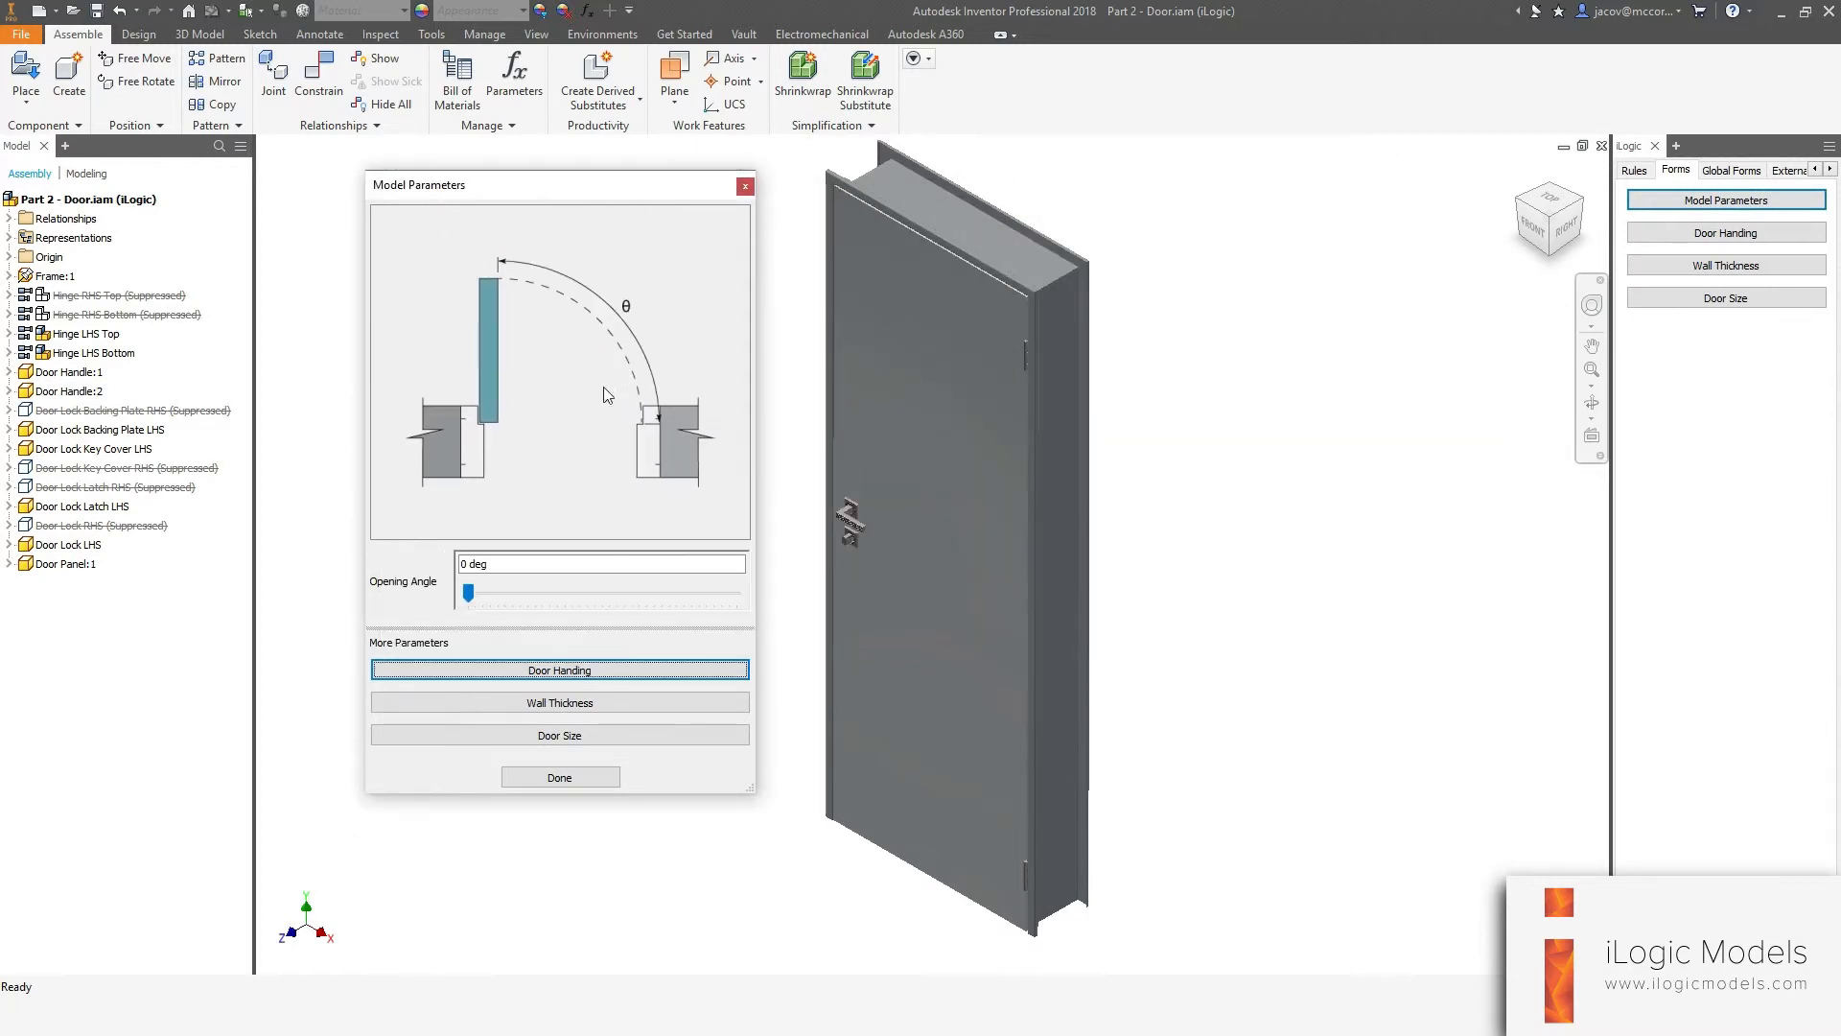
Select and orbit the door model while the Model Parameters form stays open, then close the form.
left_click(998, 389)
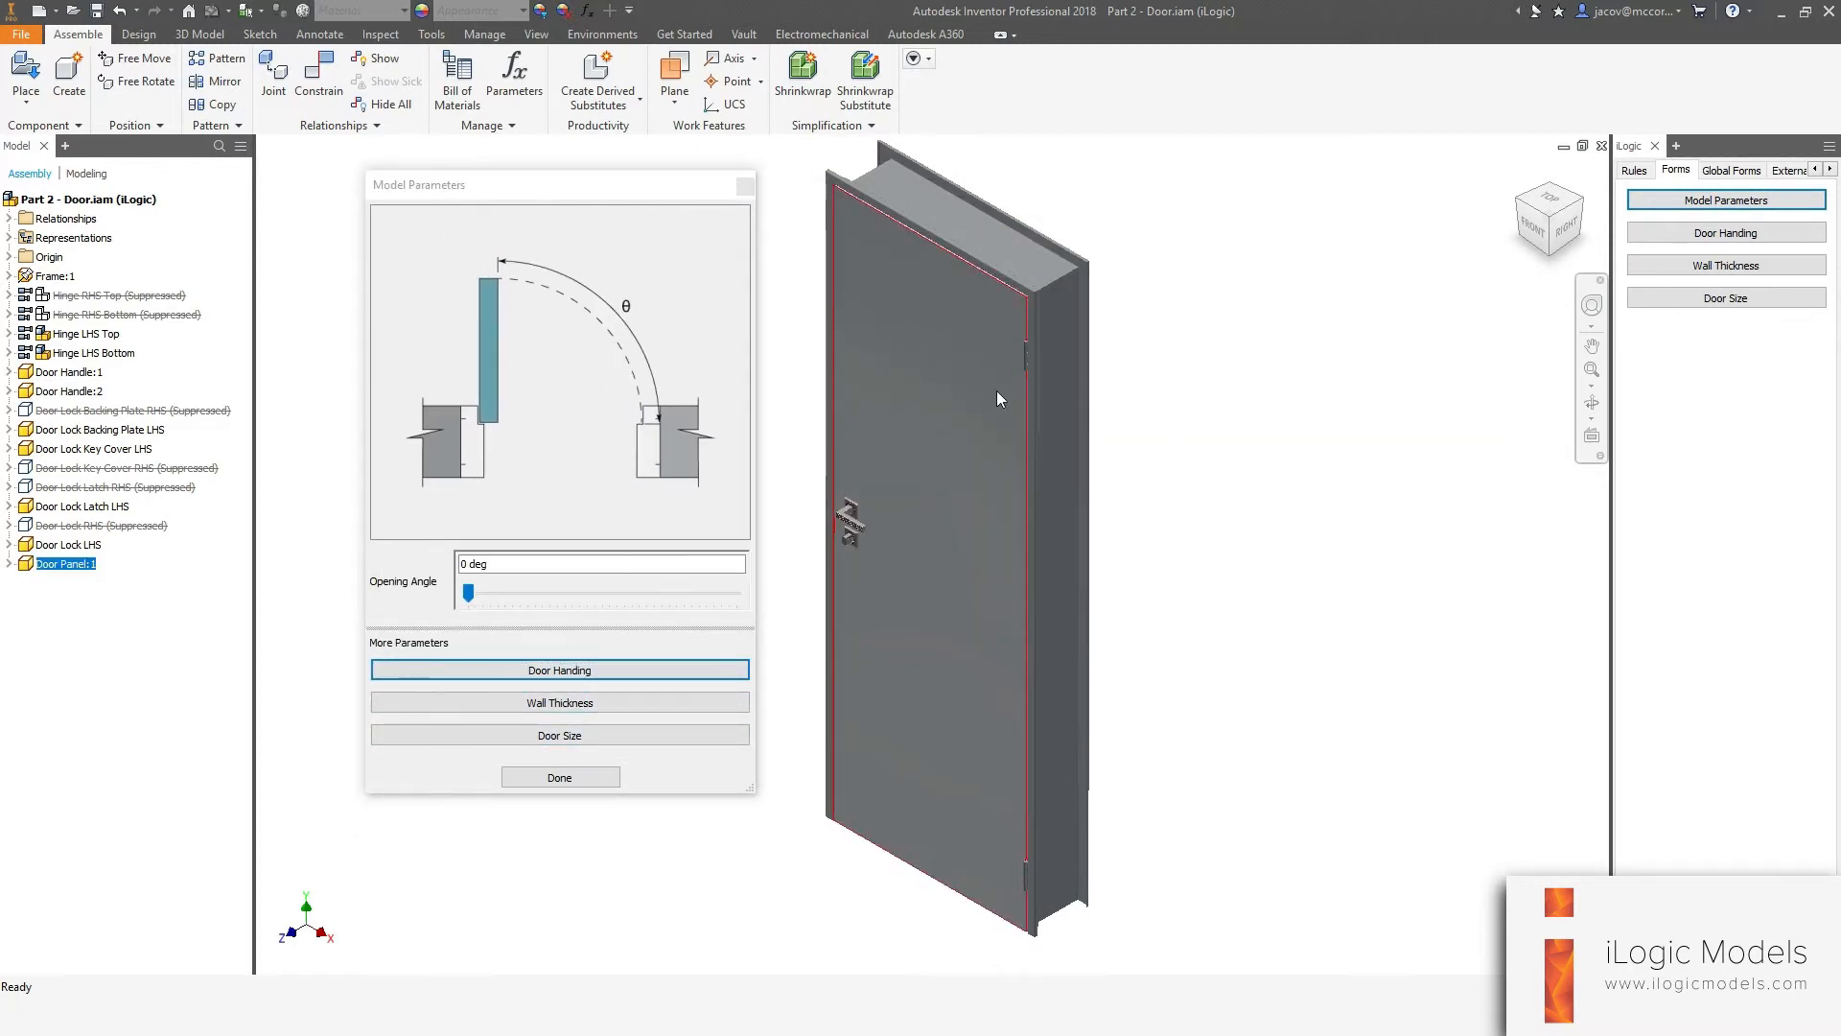
middle_click_drag(1364, 457, 1389, 522, "shift")
left_click(1389, 522)
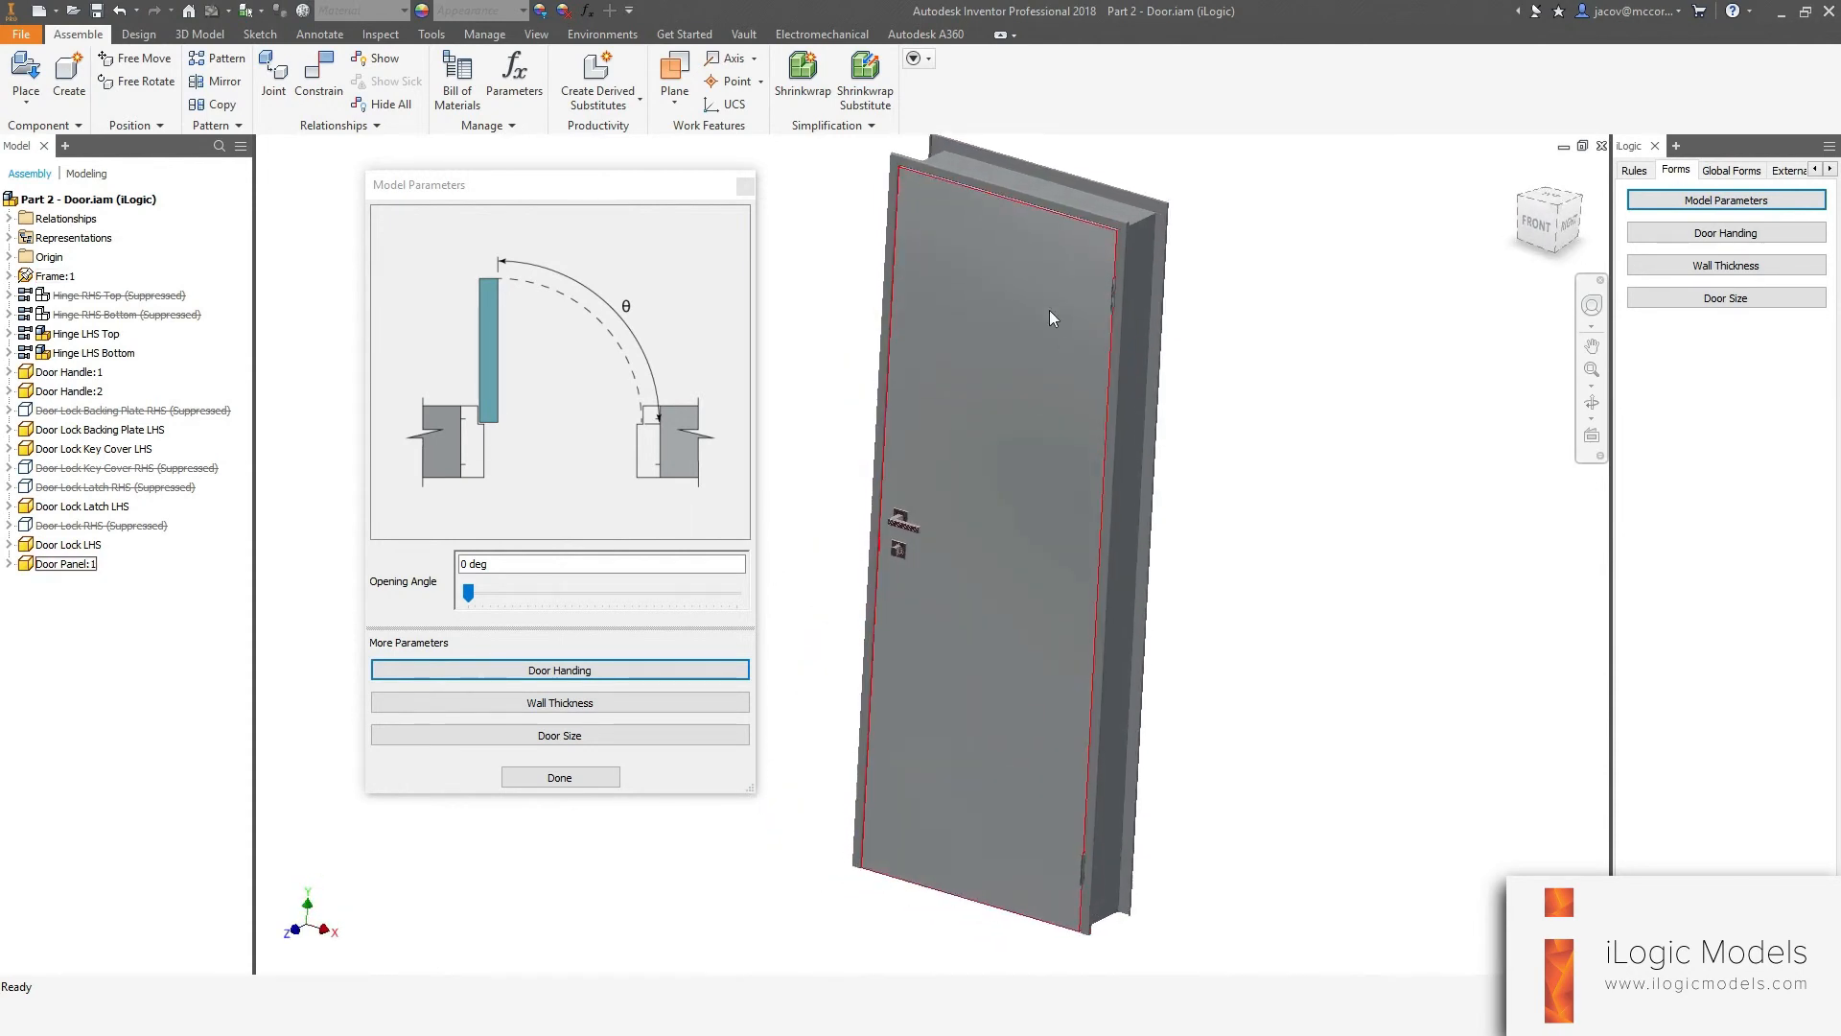
middle_click_drag(1051, 313, 1394, 470, "shift")
left_click_drag(550, 193, 623, 168)
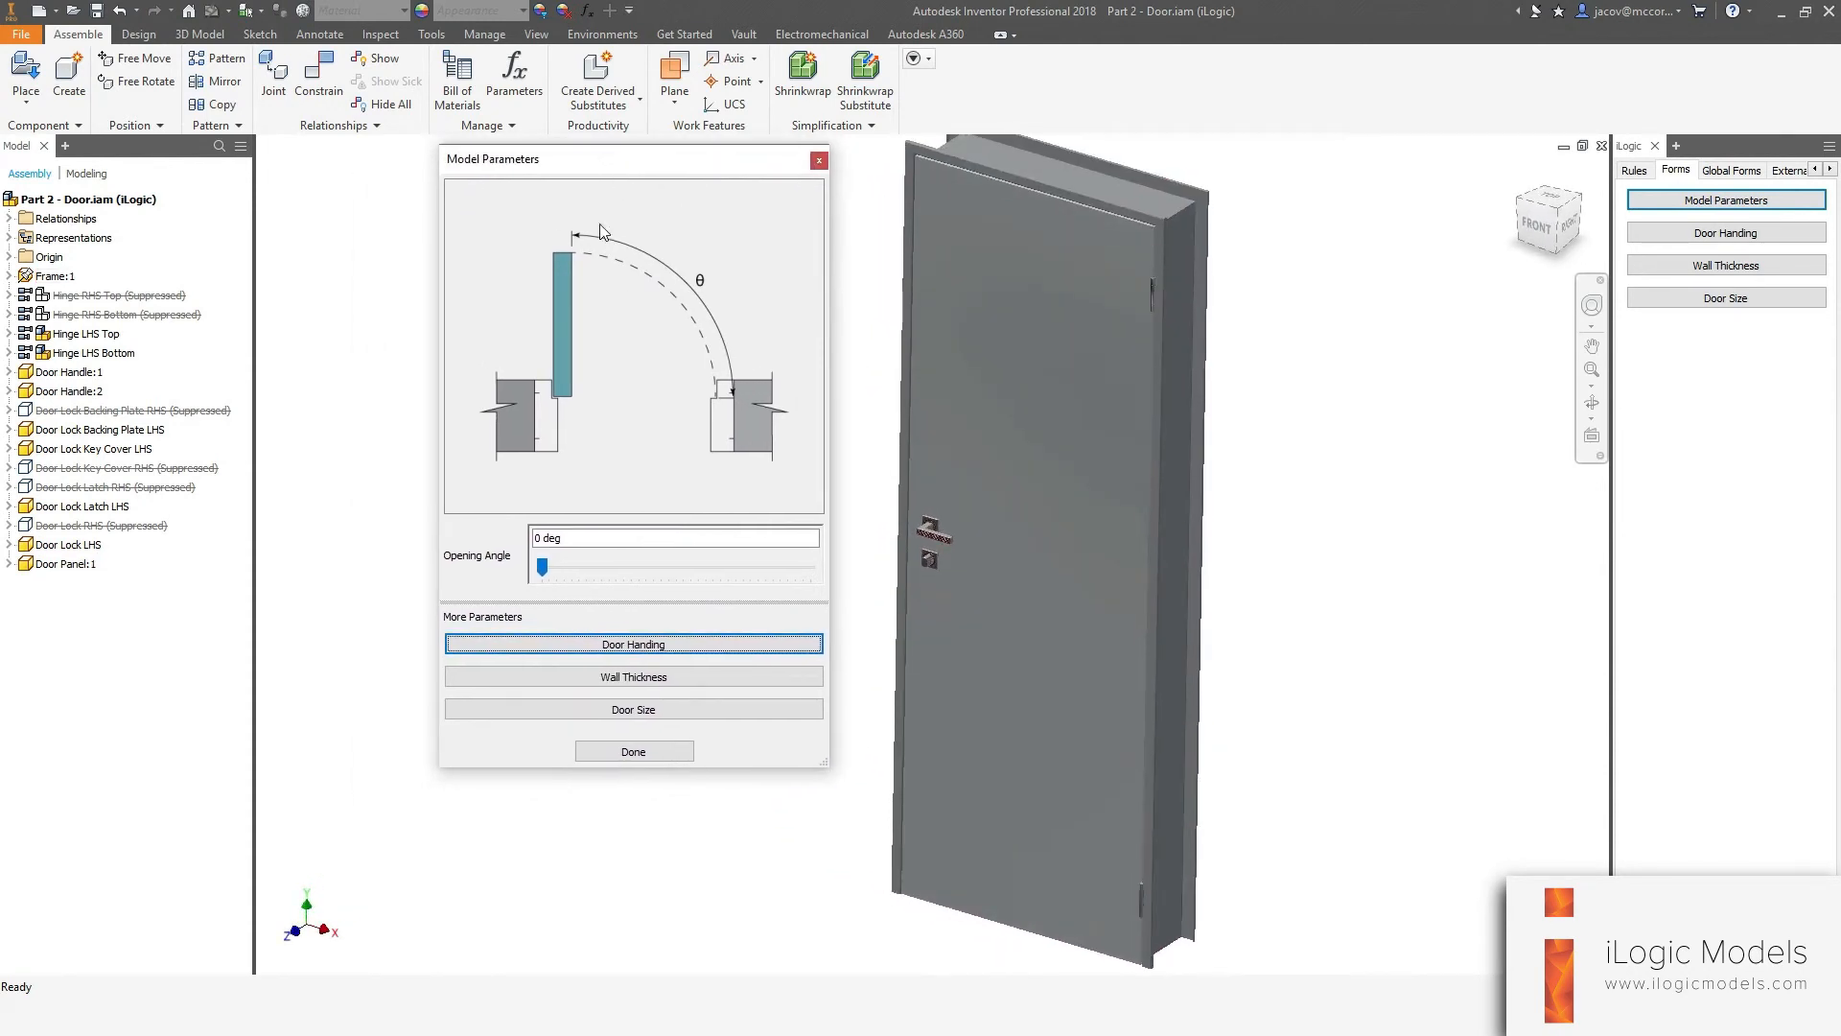
left_click(621, 753)
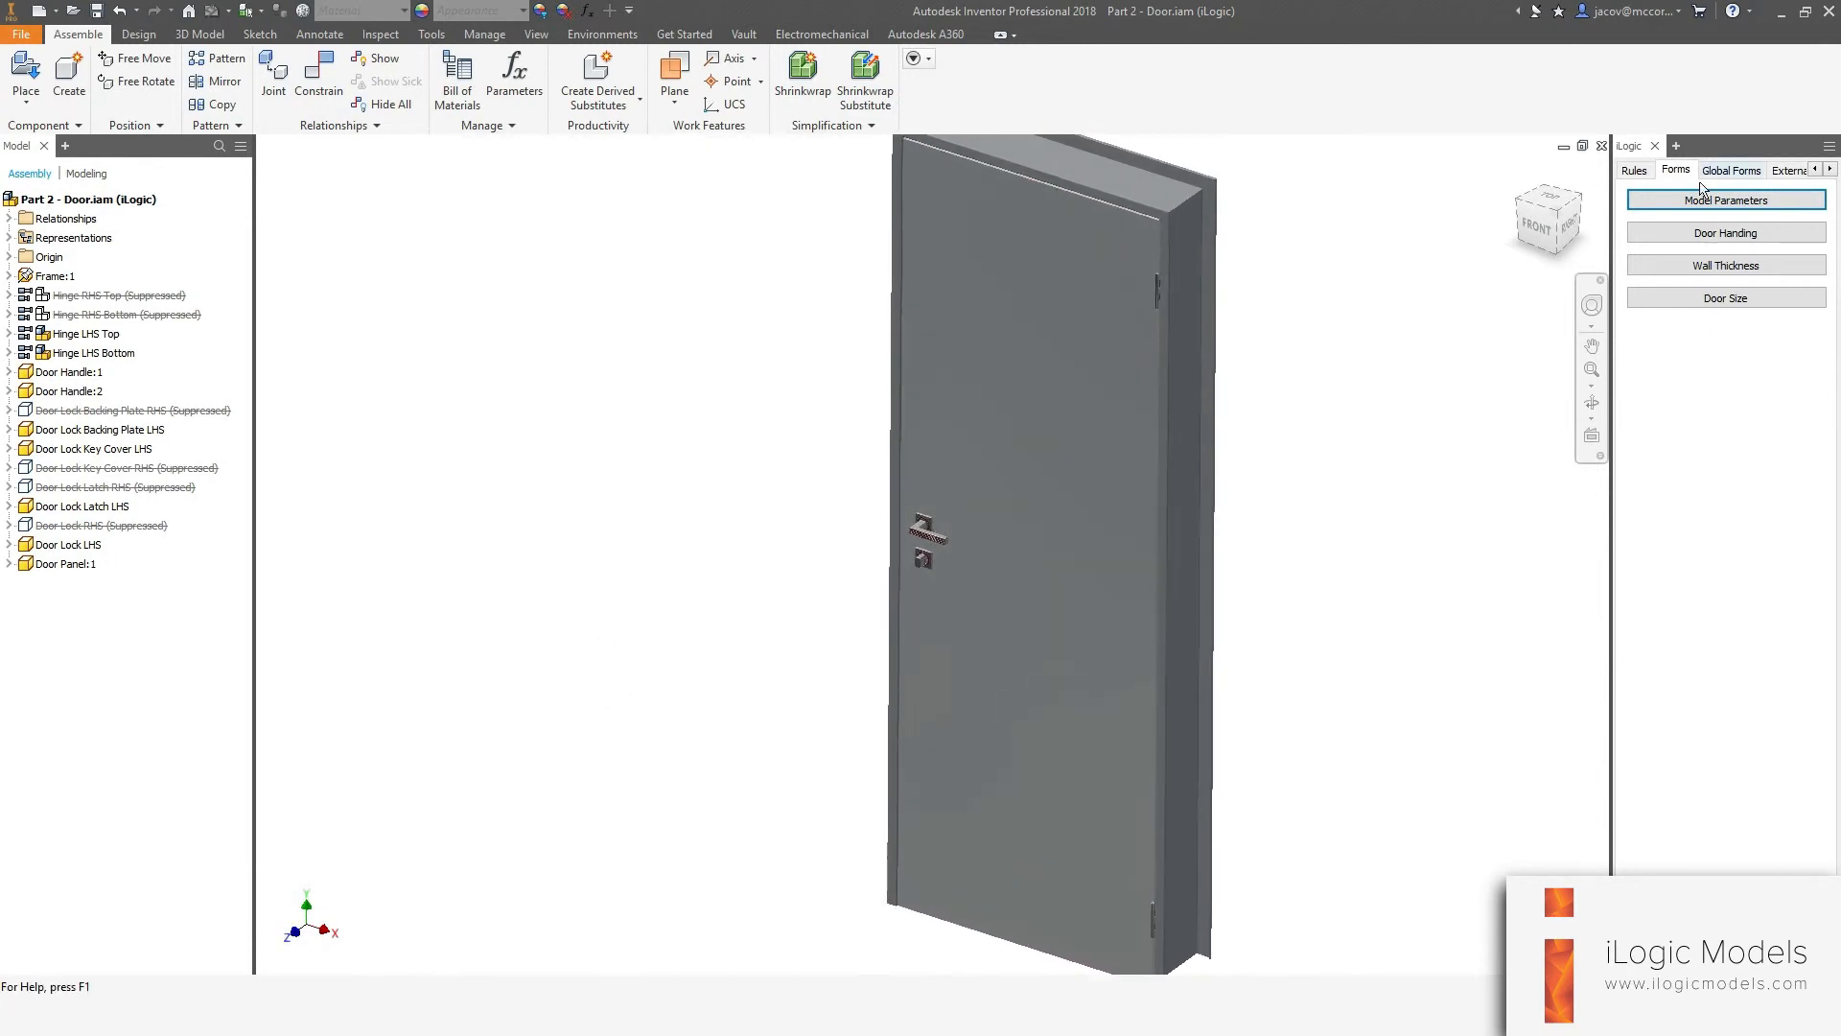
Edit the Model Parameters form and set its Modal behaviour option to True.
right_click(1679, 202)
left_click(1699, 213)
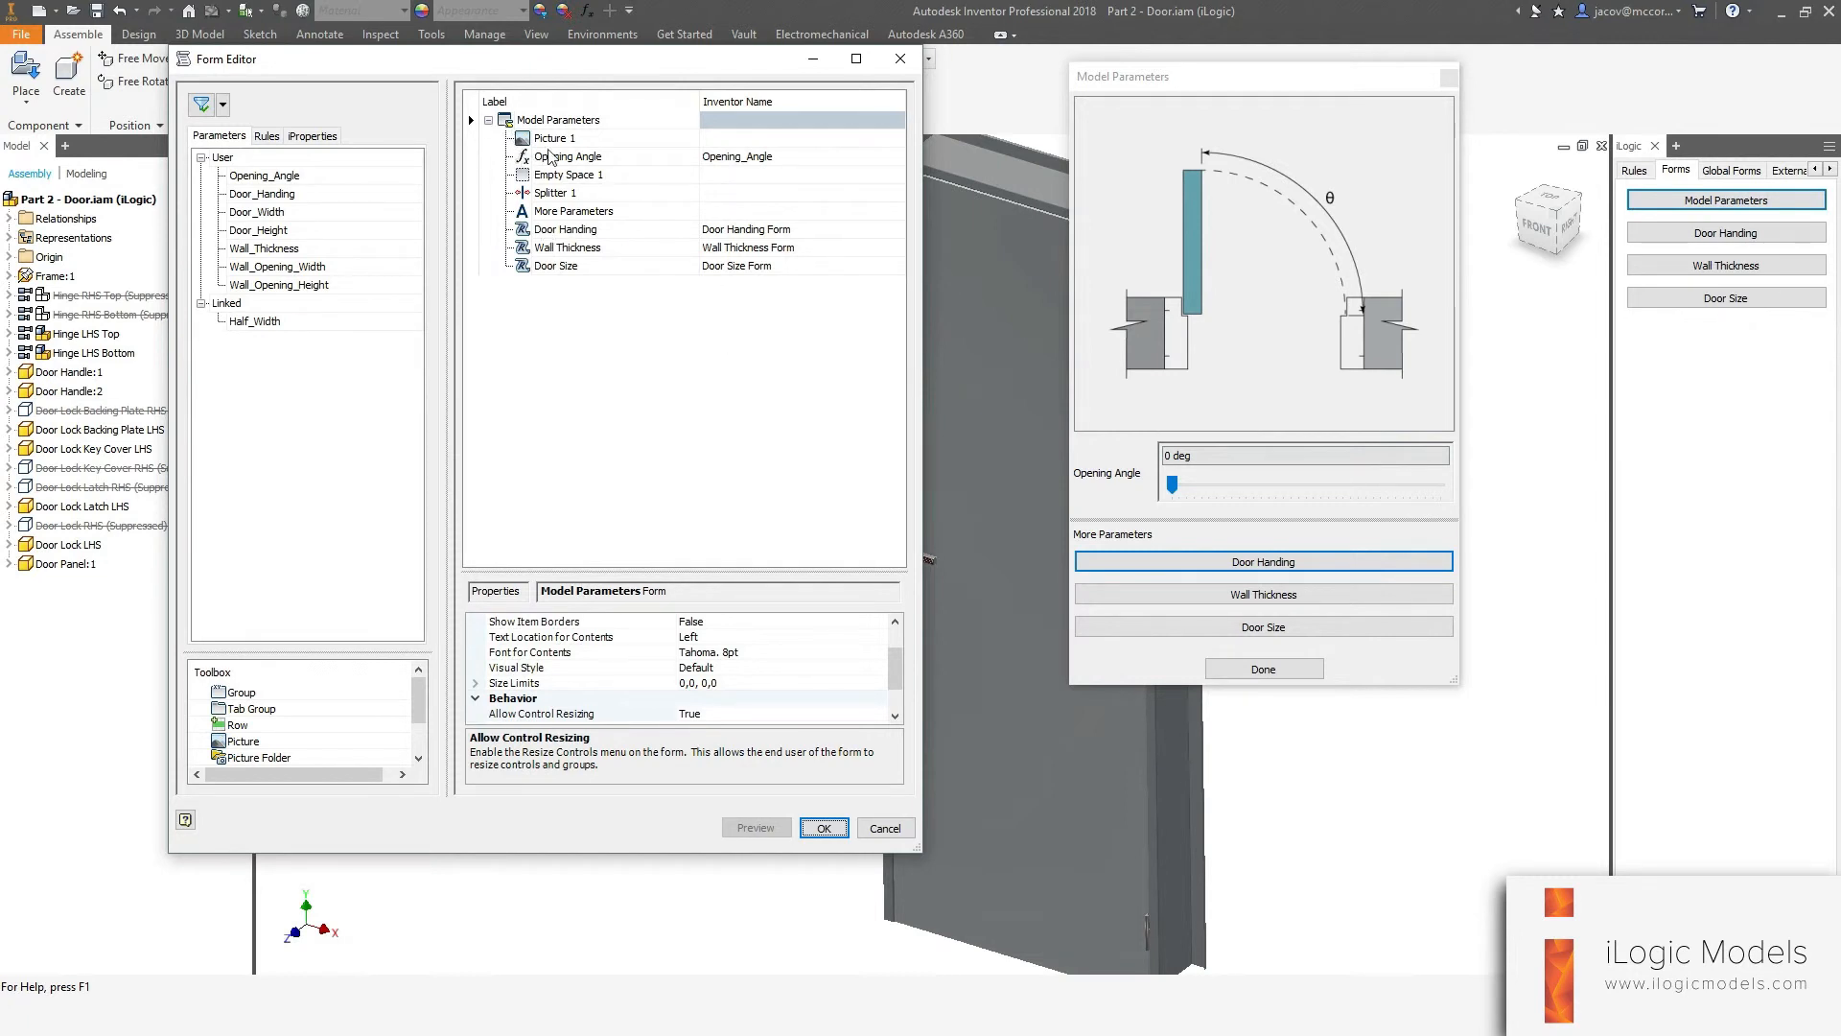
left_click(511, 122)
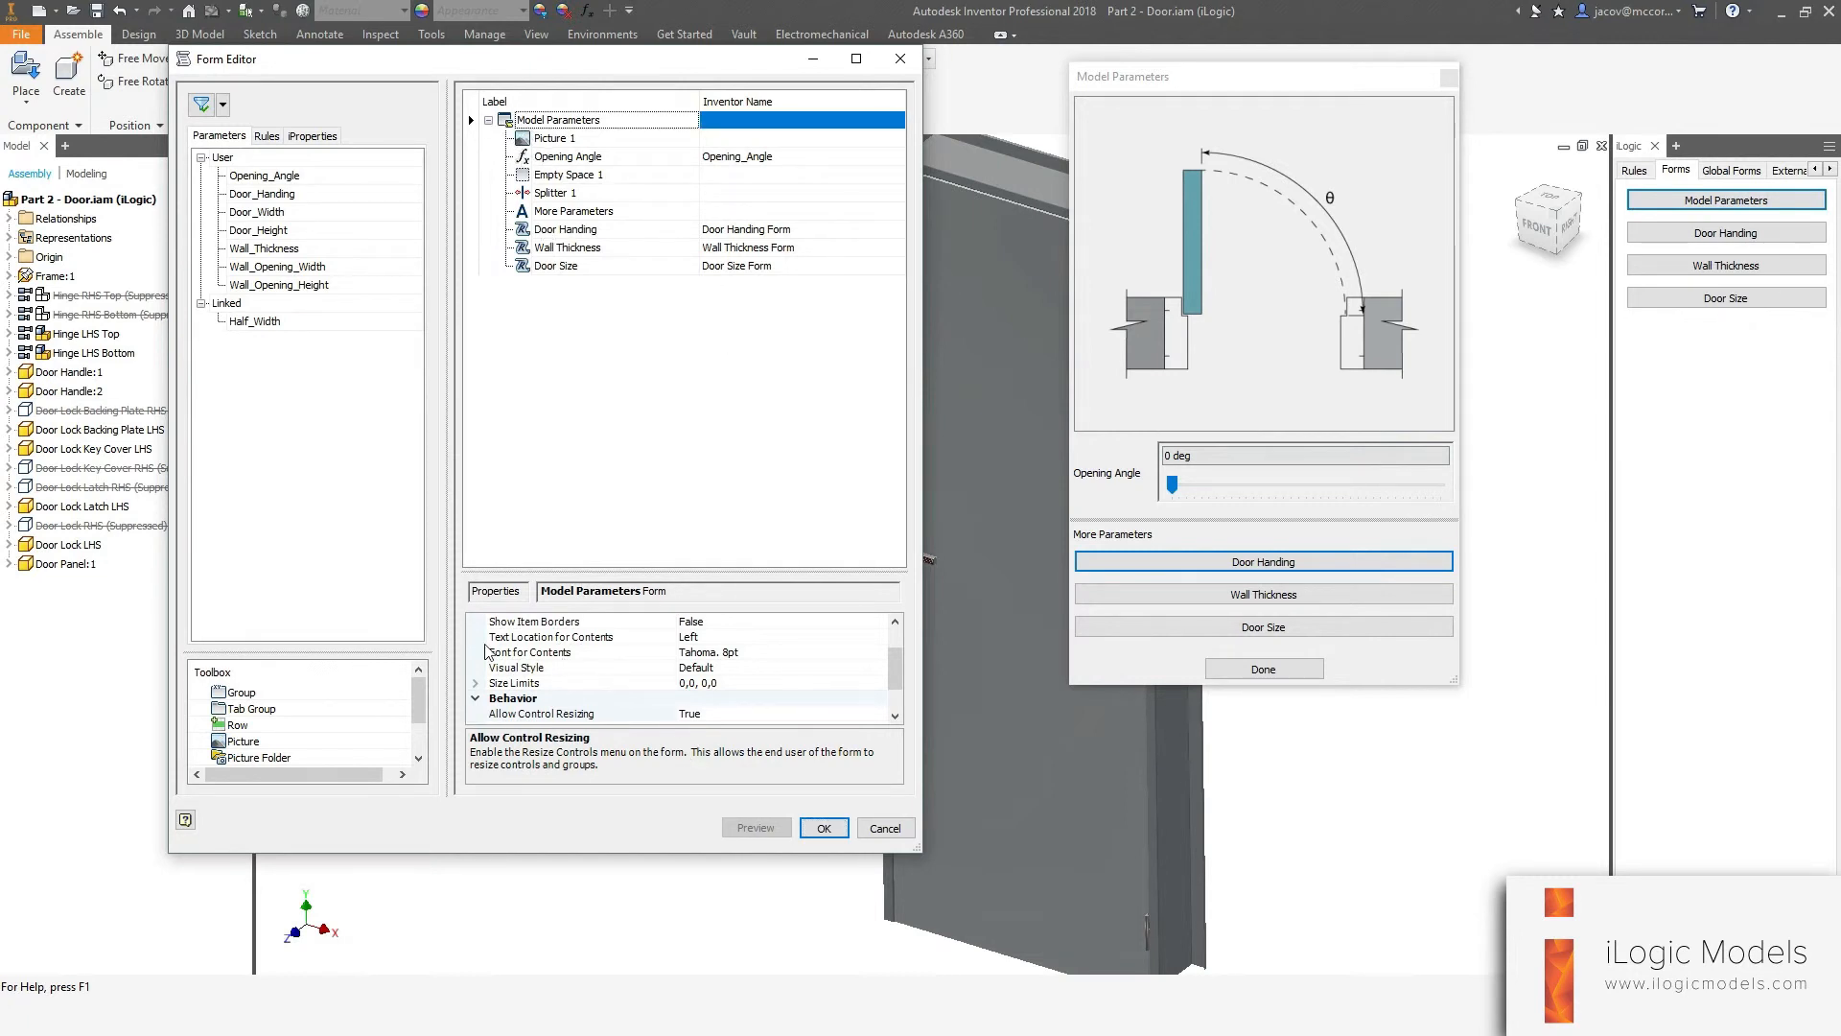
scroll(523, 667, "down", 1)
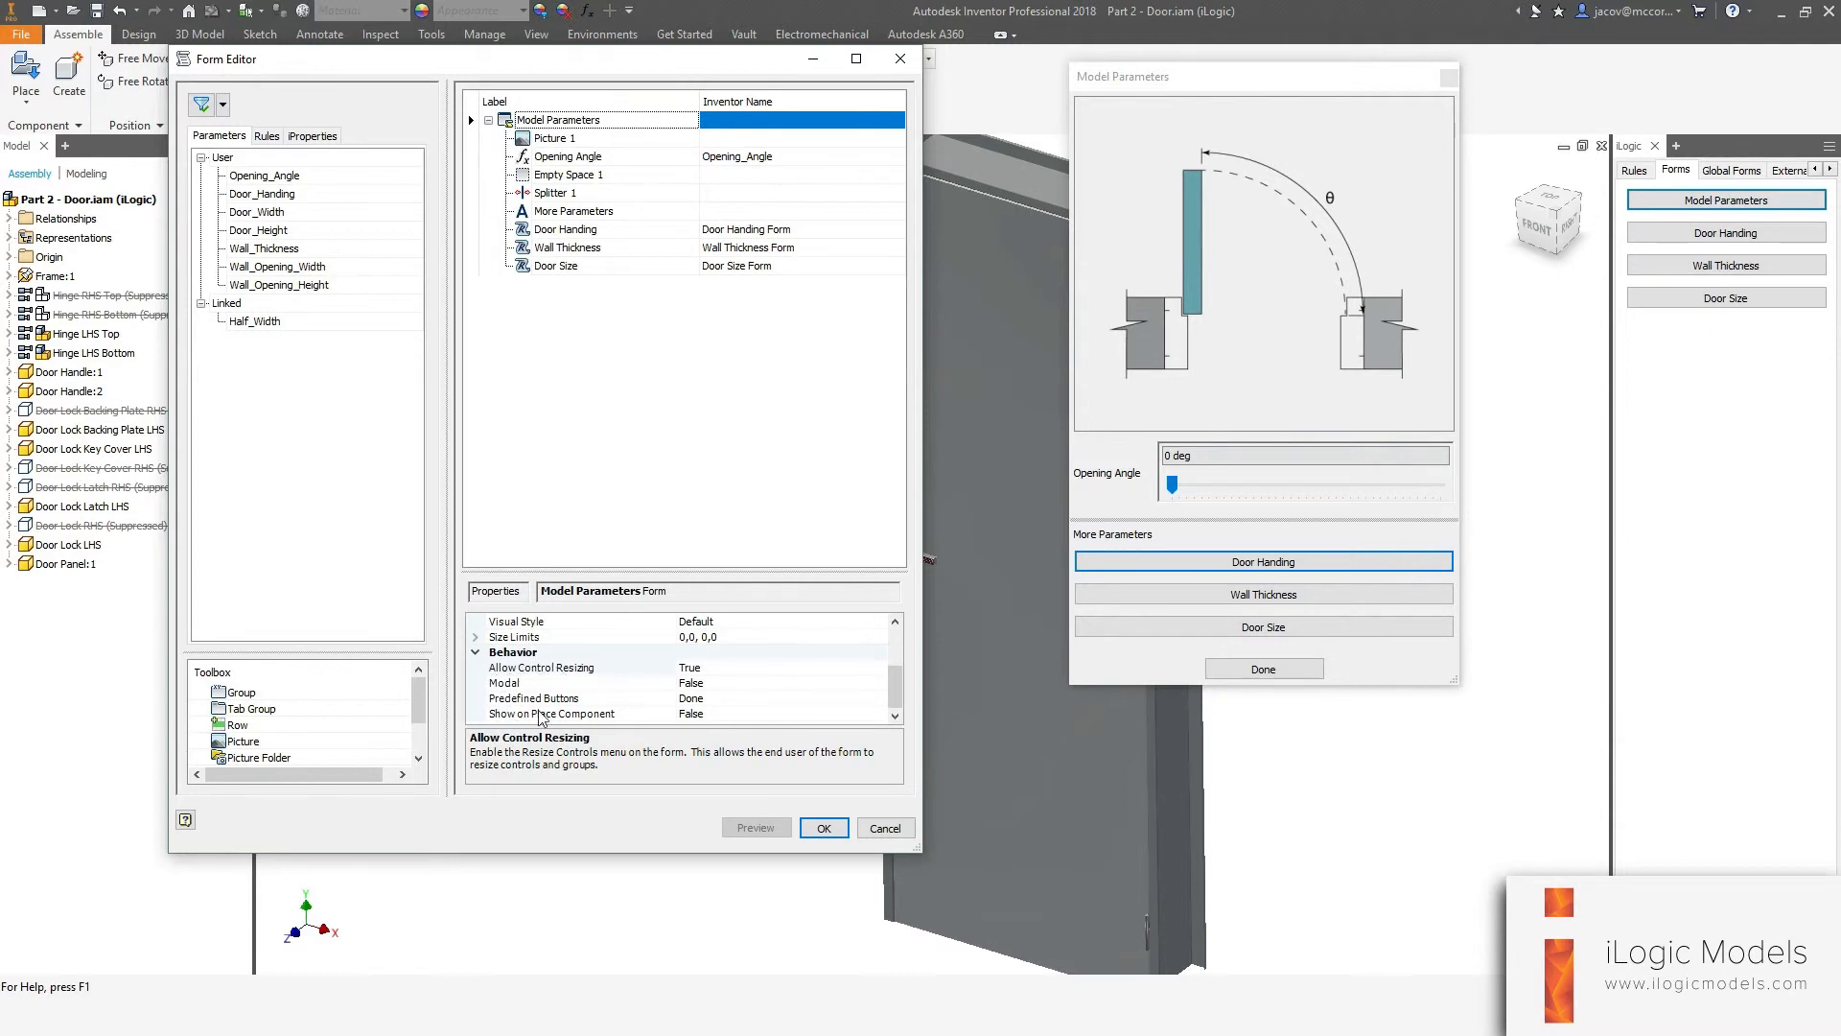
left_click(508, 687)
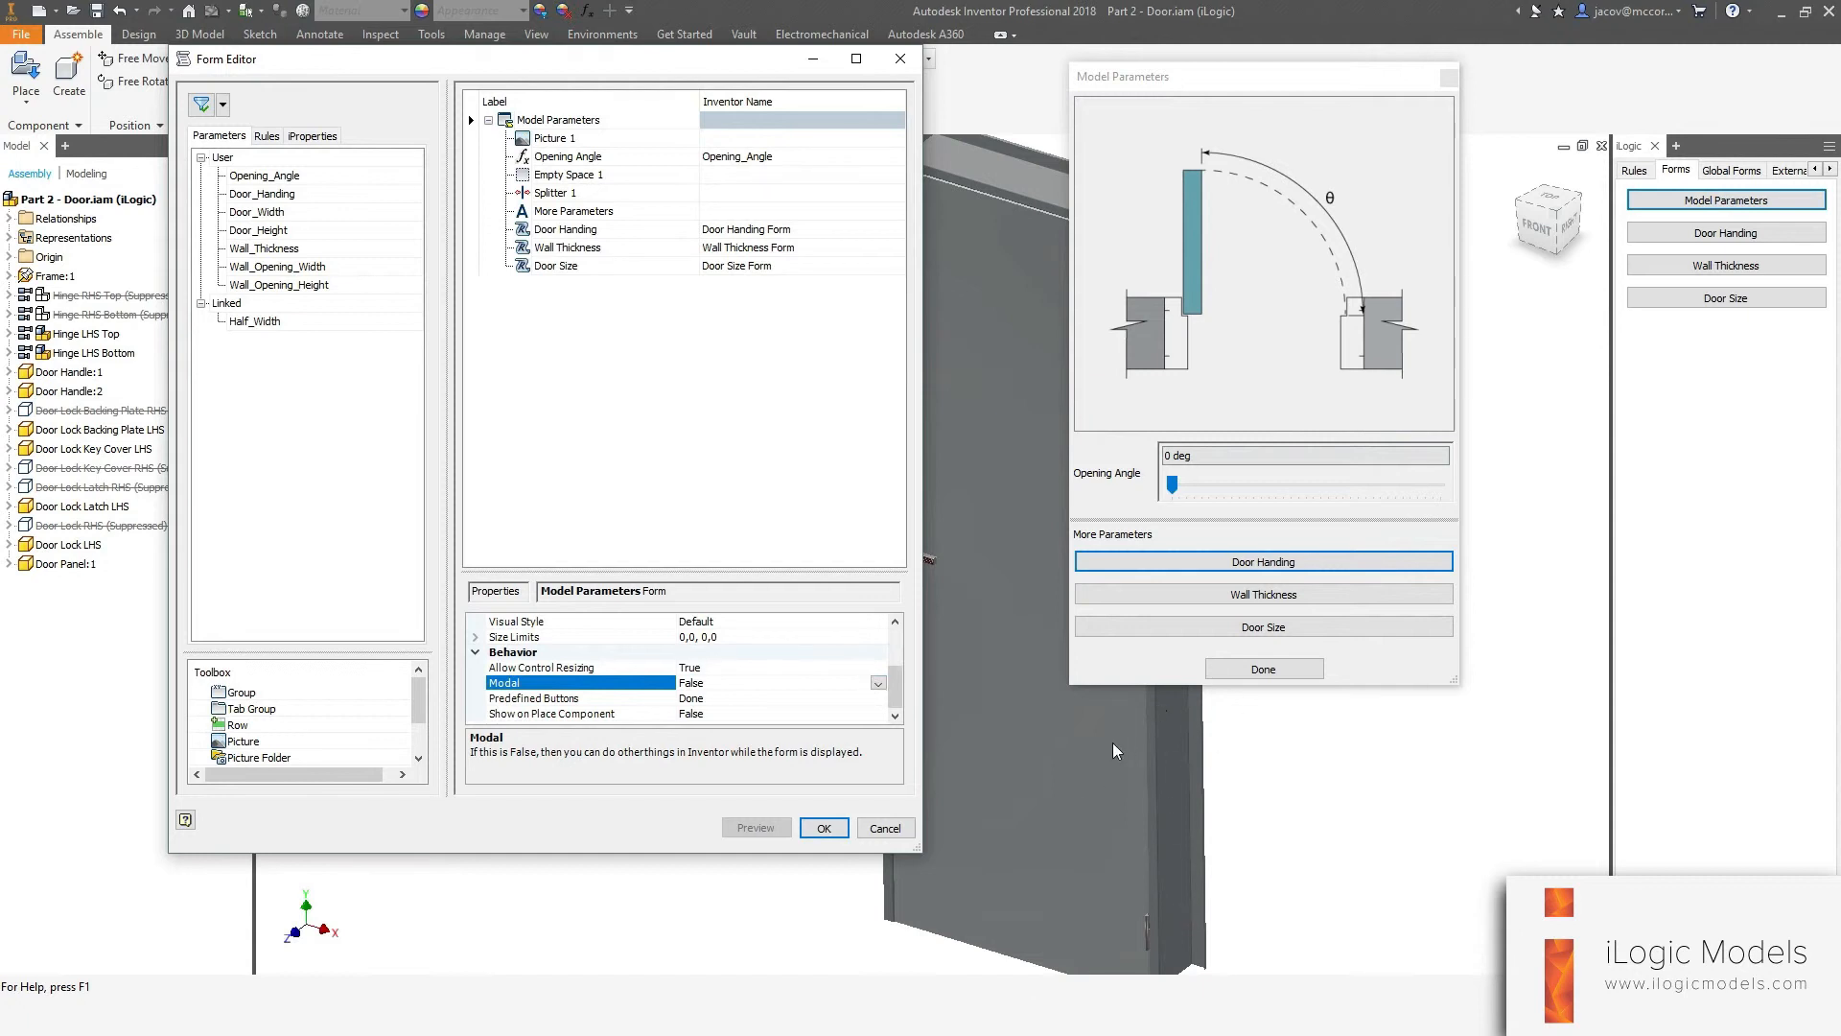
left_click(878, 682)
left_click(710, 699)
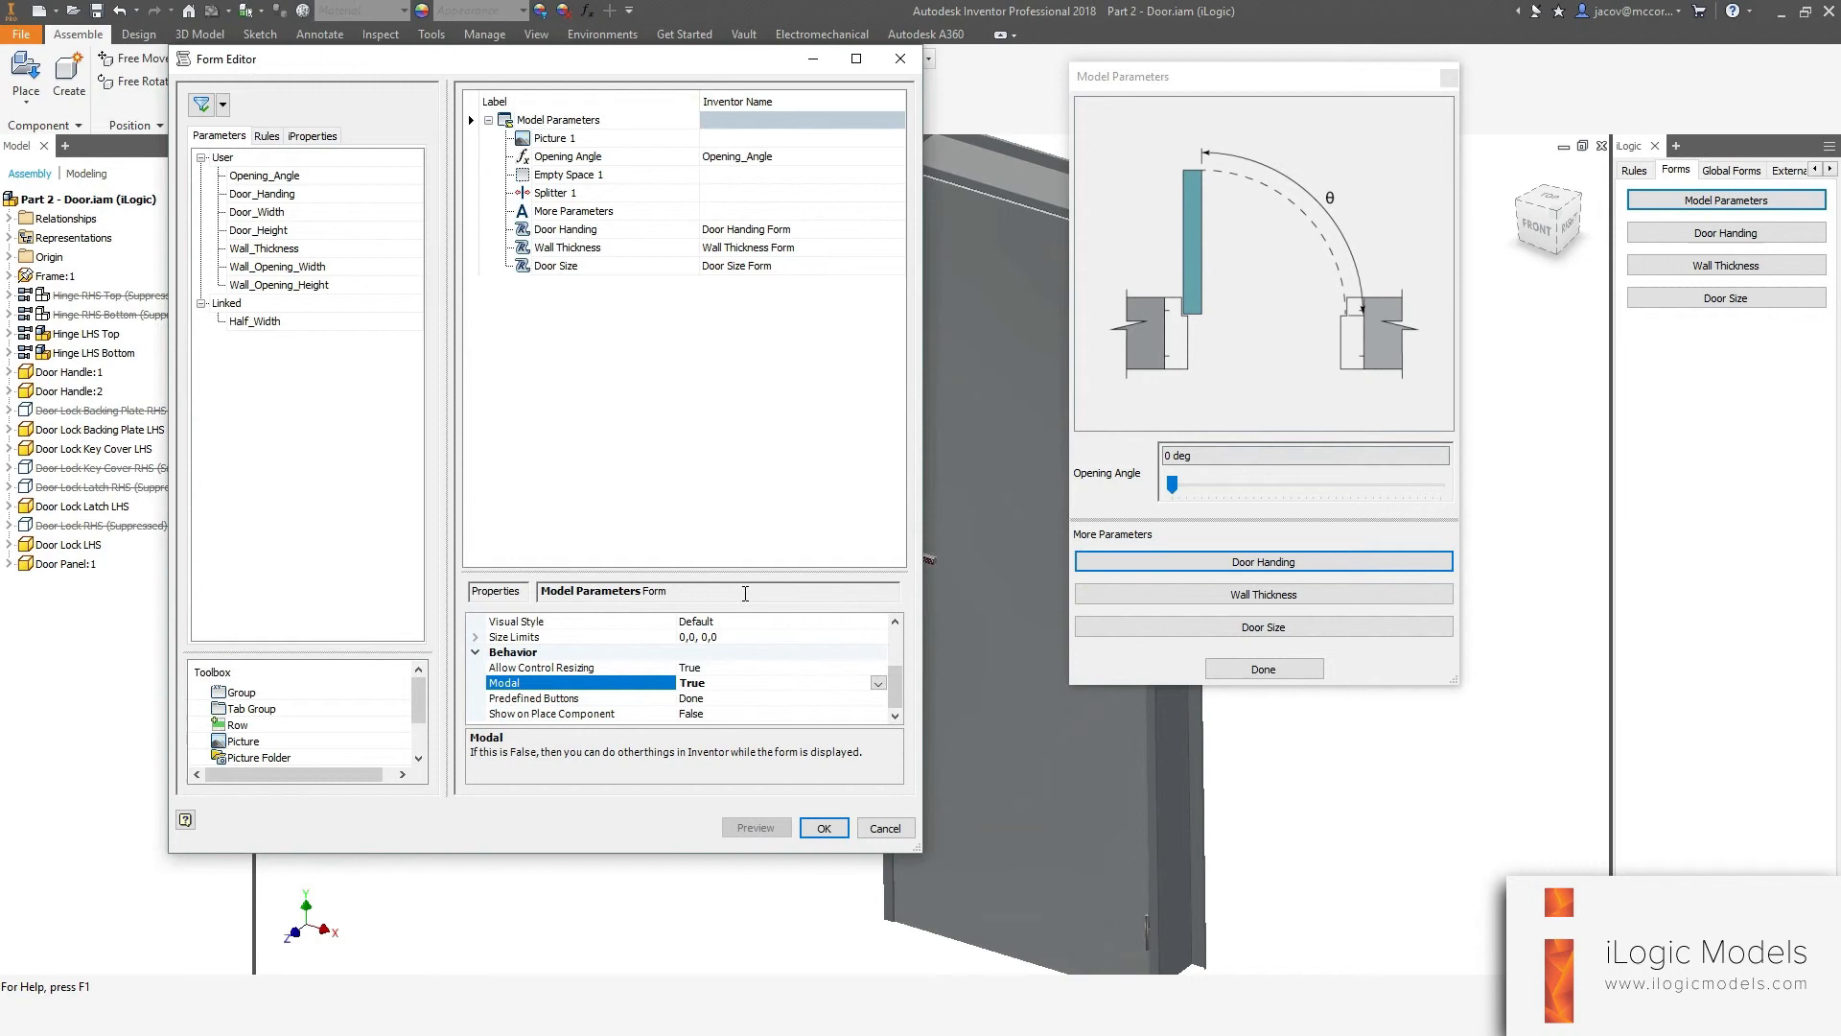
left_click(824, 827)
Open the Model Parameters form, try selecting the door model, and open and close the Door Handing form.
left_click(1674, 200)
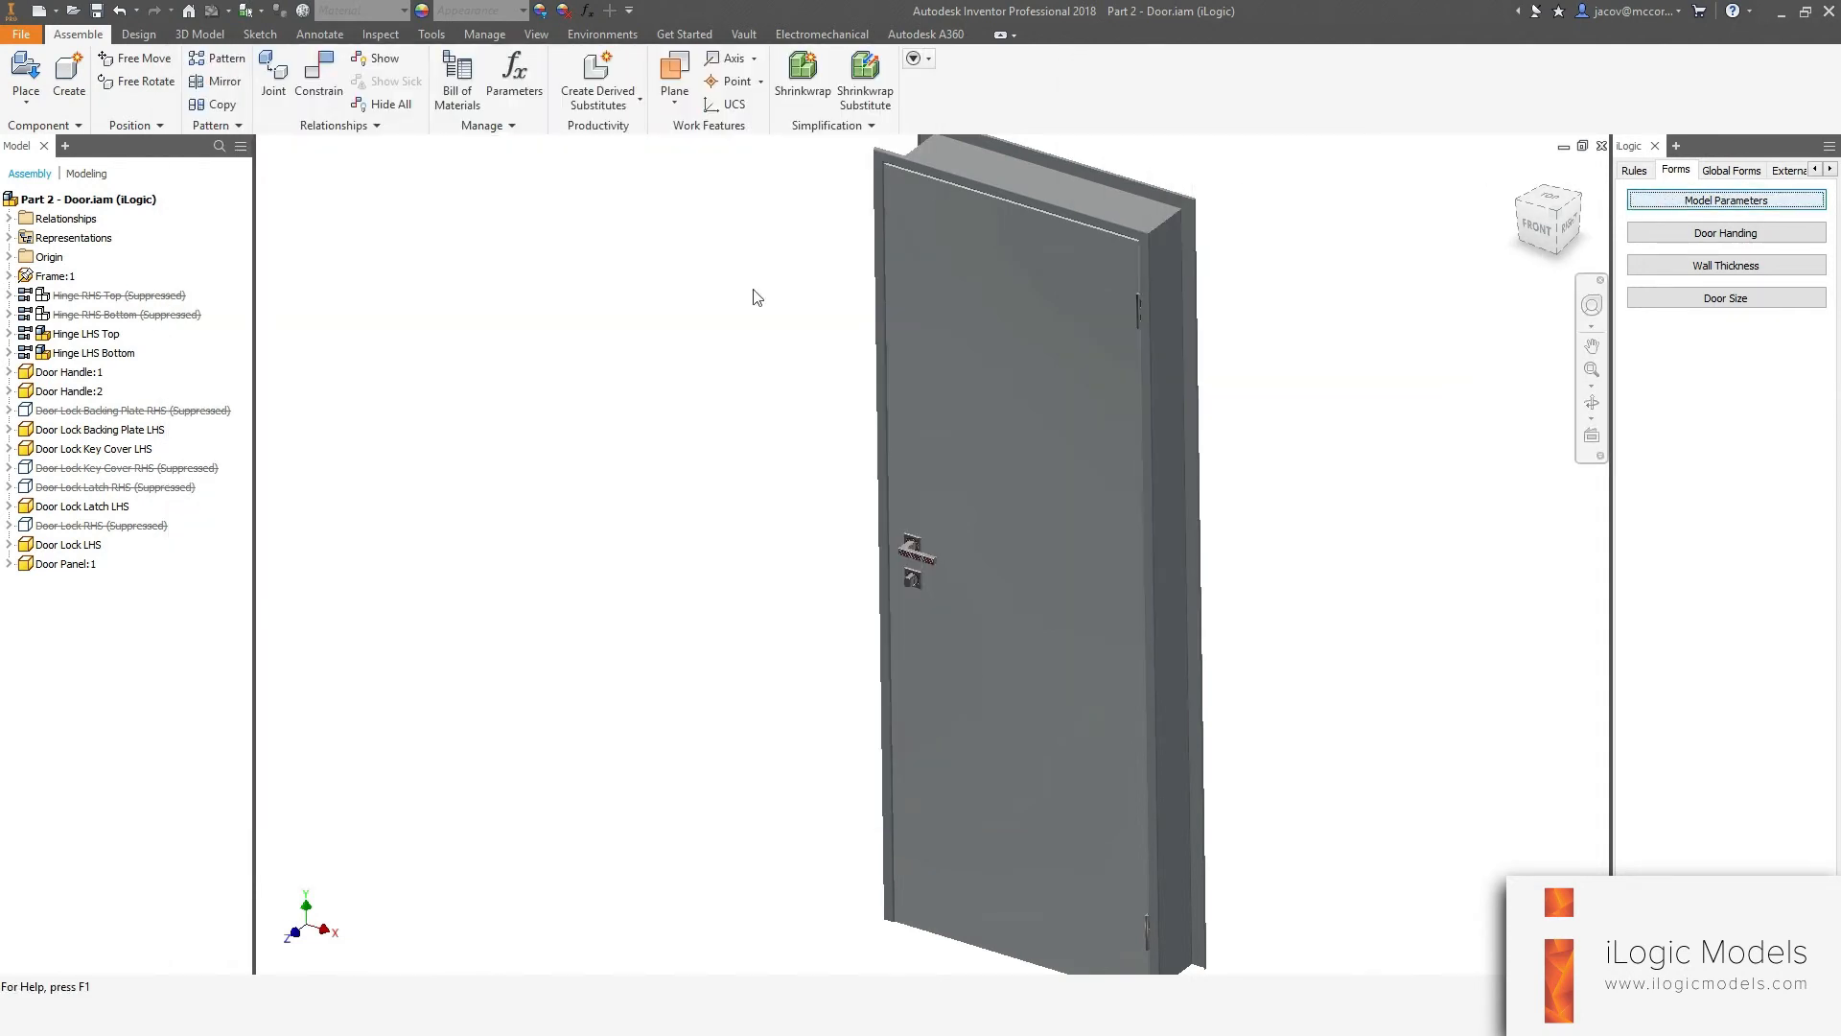
left_click(1120, 351)
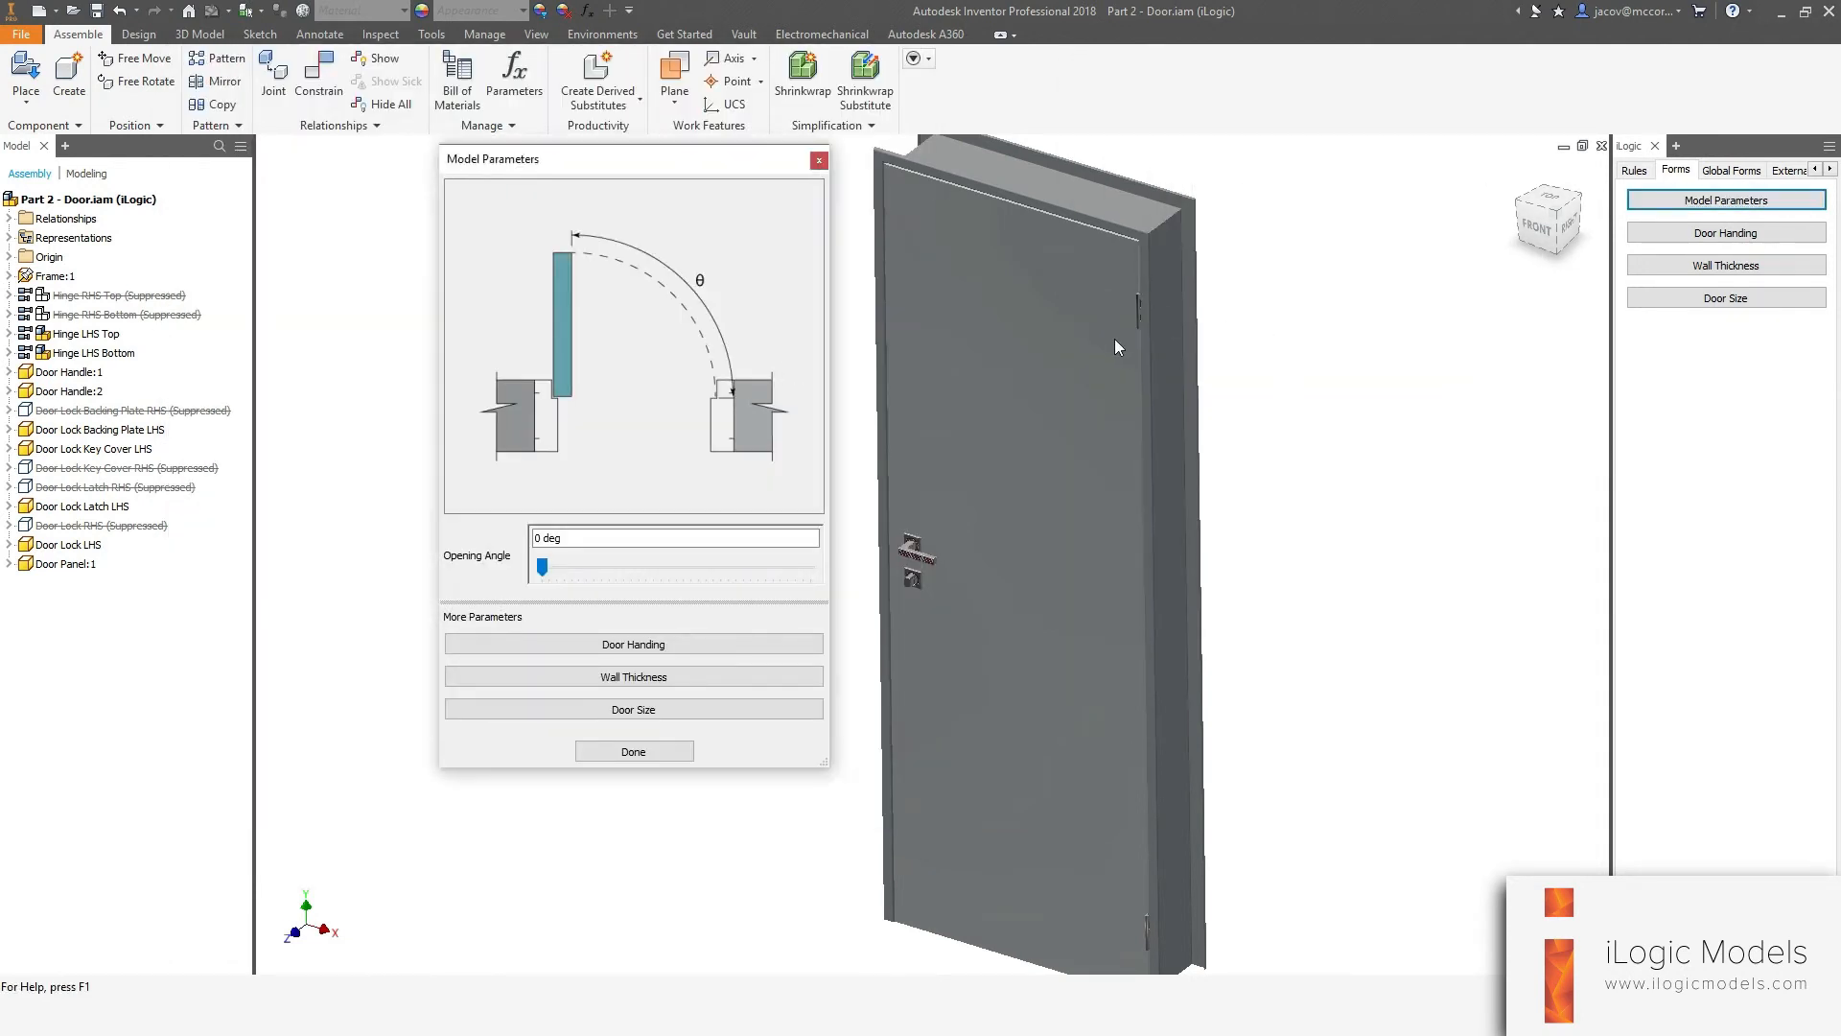
left_click(1115, 338)
left_click(1241, 502)
left_click(619, 644)
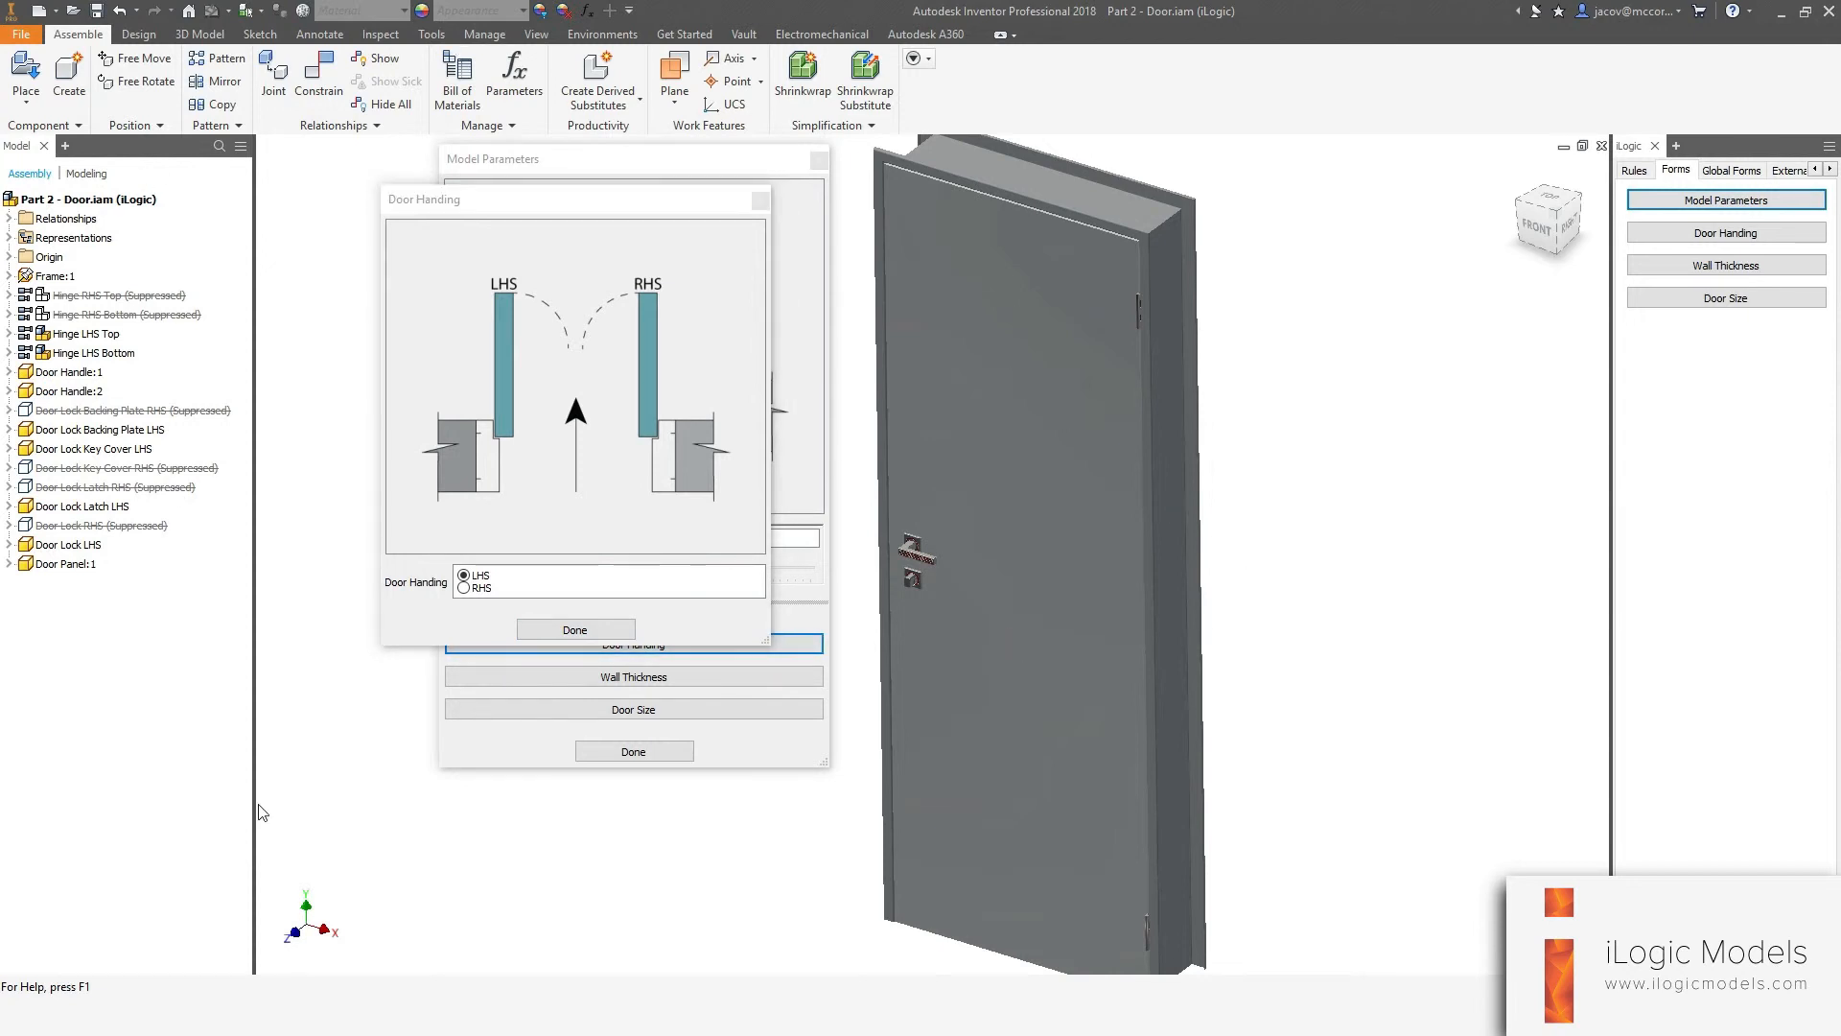
left_click(574, 629)
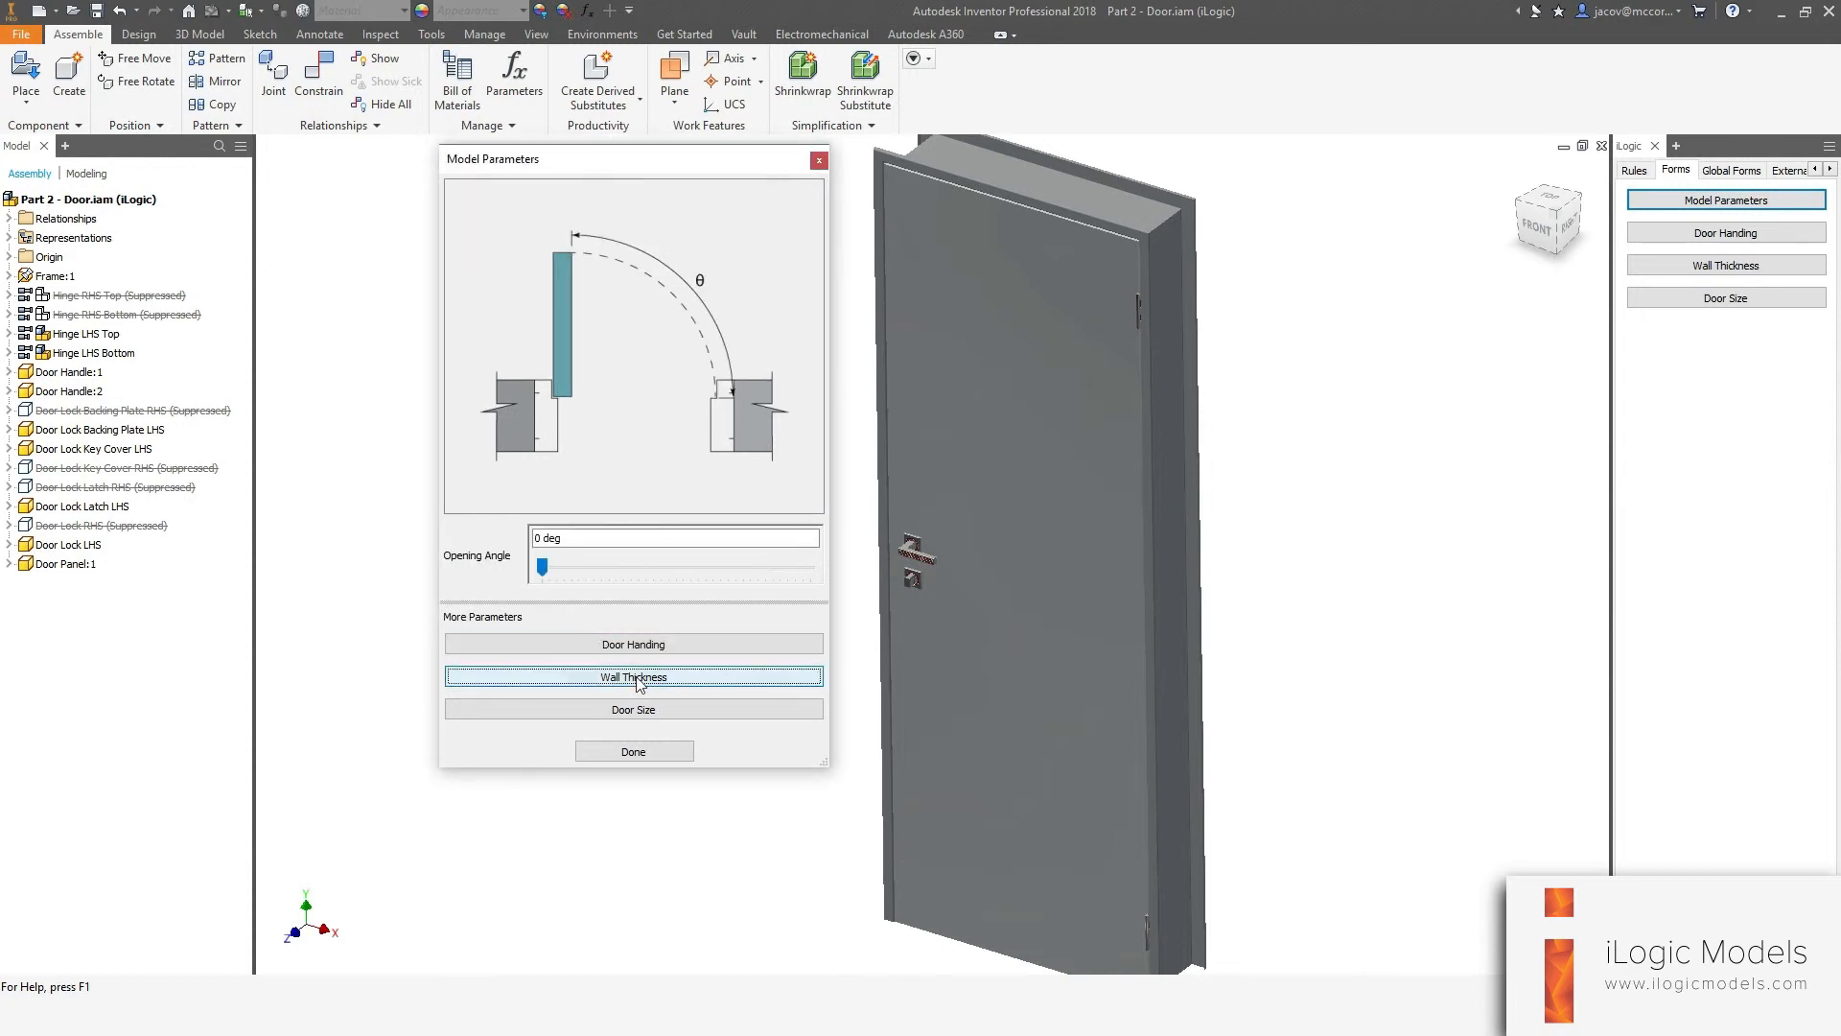
Test the Wall Thickness and Door Size buttons on the Model Parameters form, closing each form that opens.
left_click(633, 676)
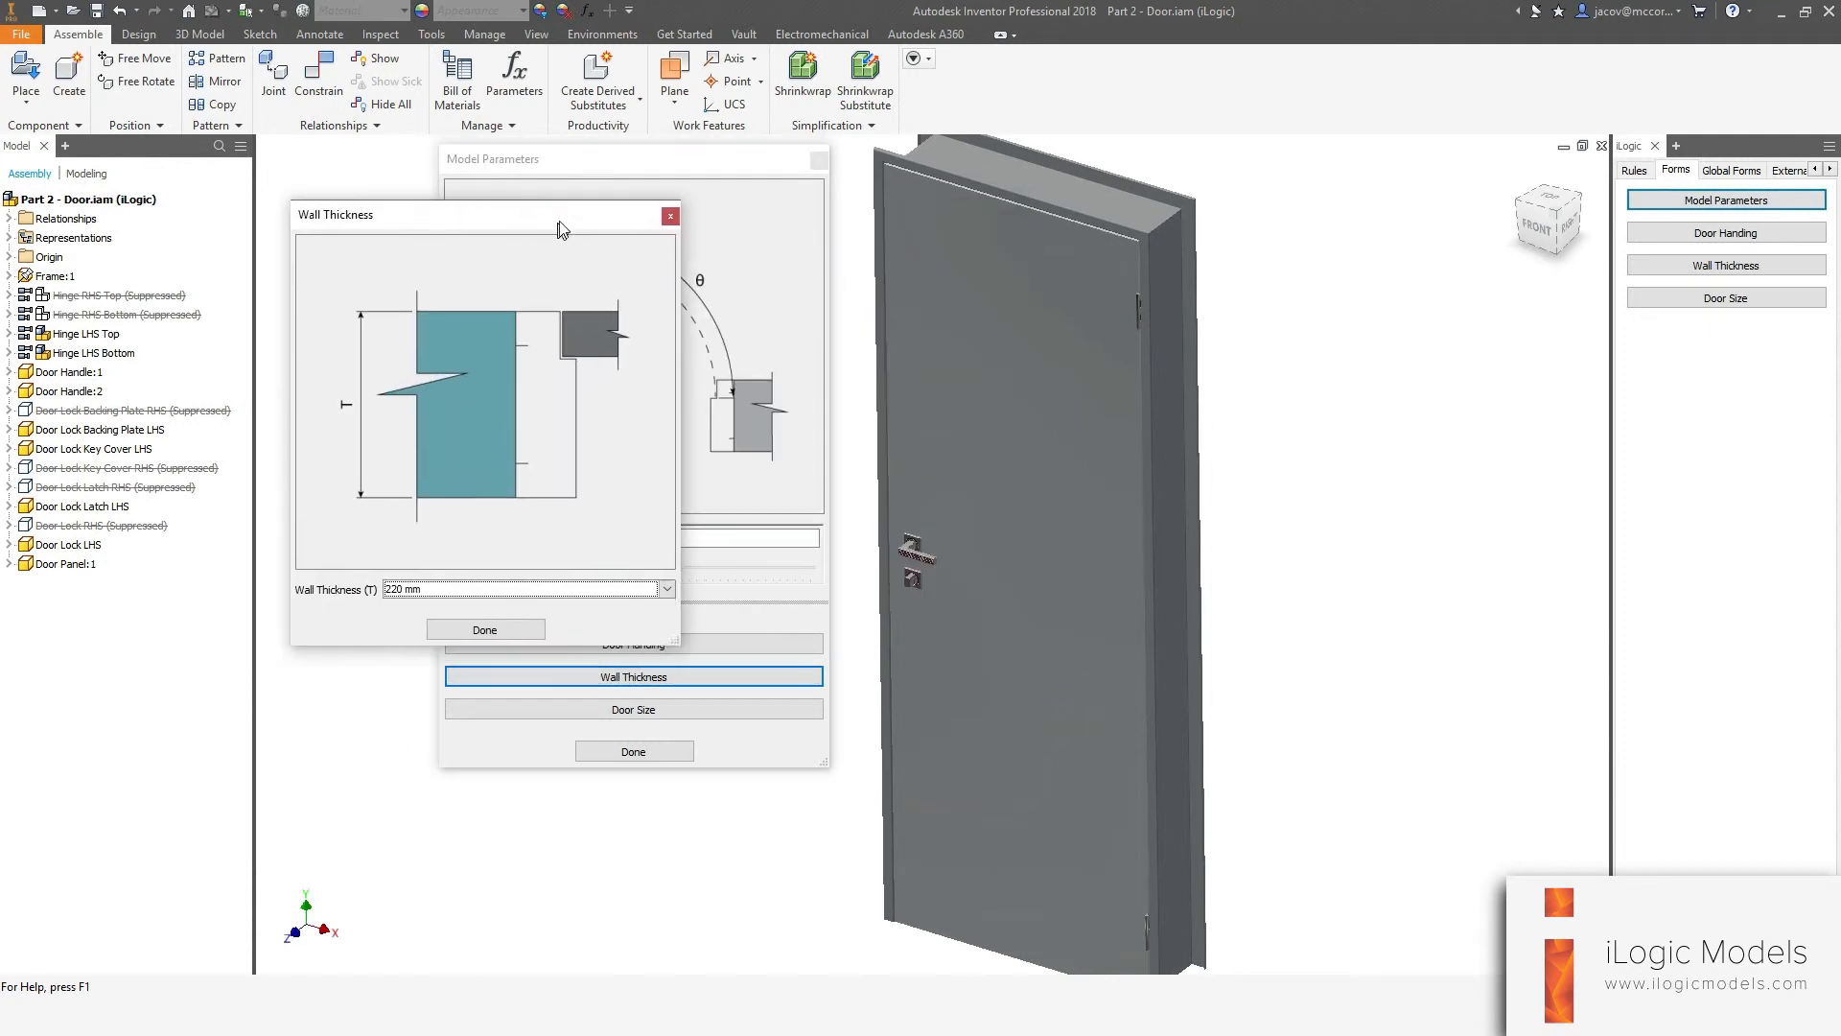
left_click(533, 623)
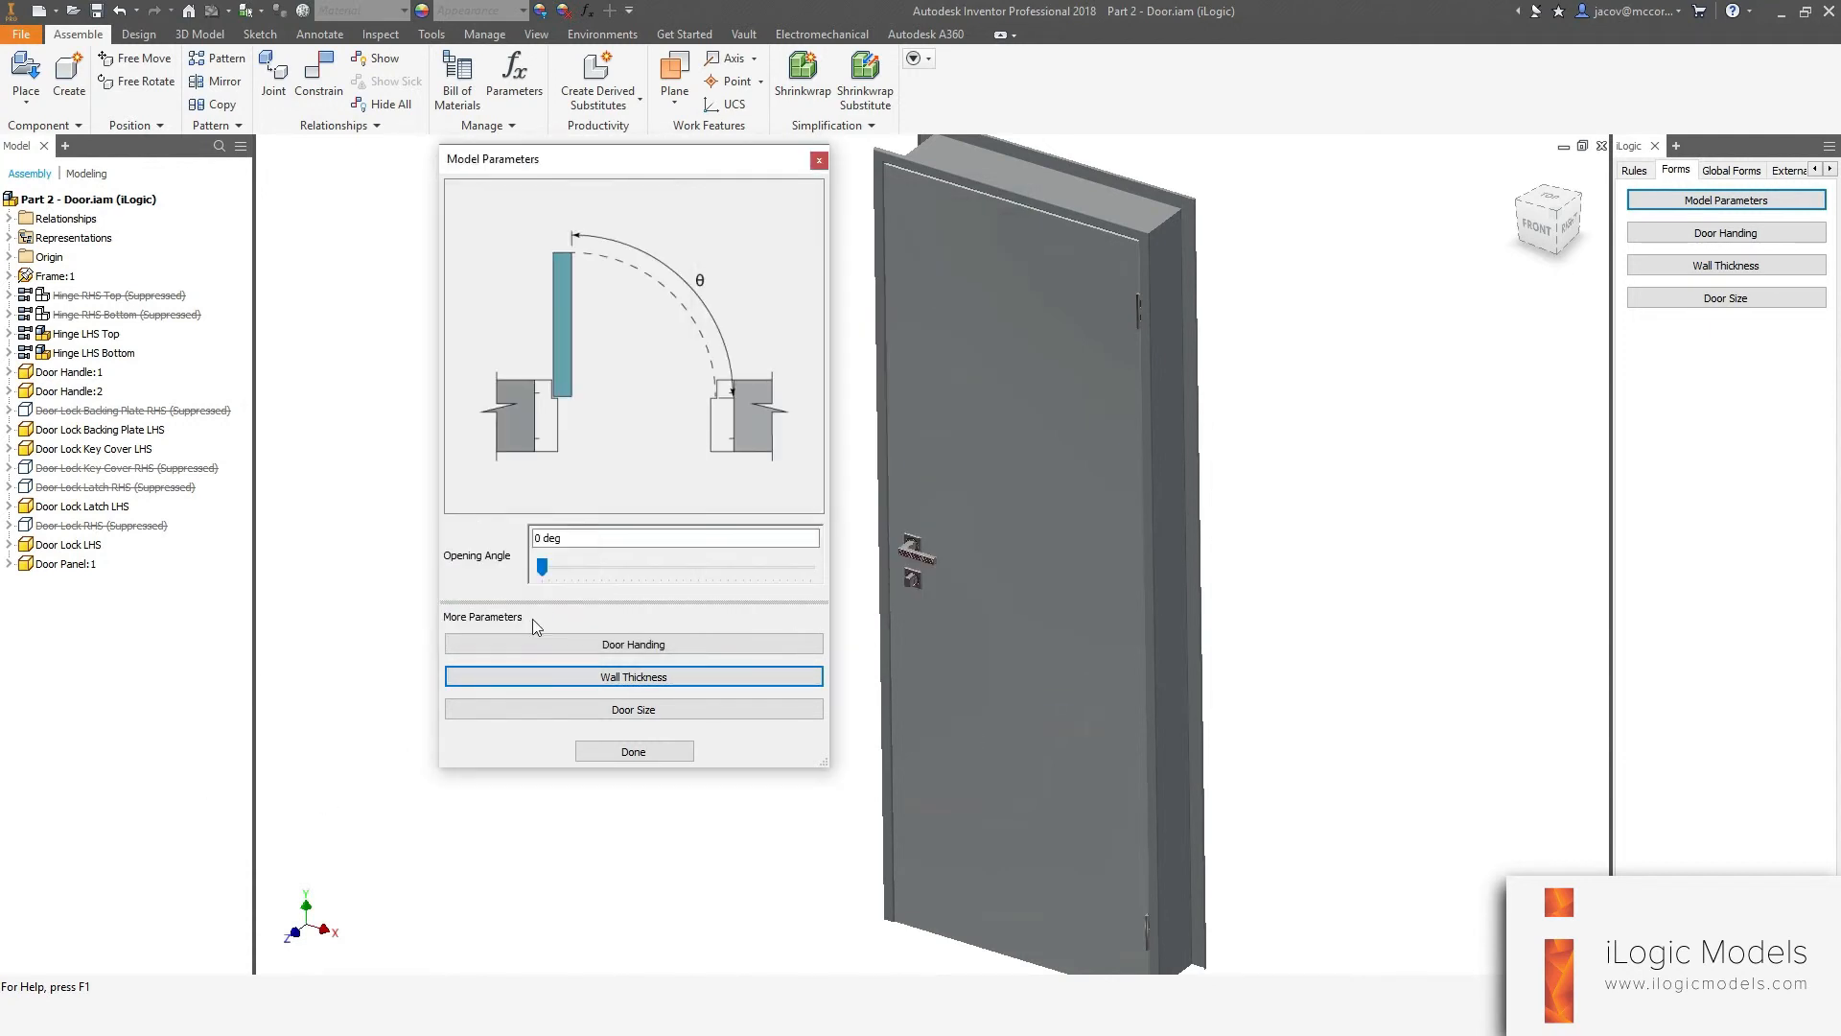
left_click(628, 709)
left_click(887, 145)
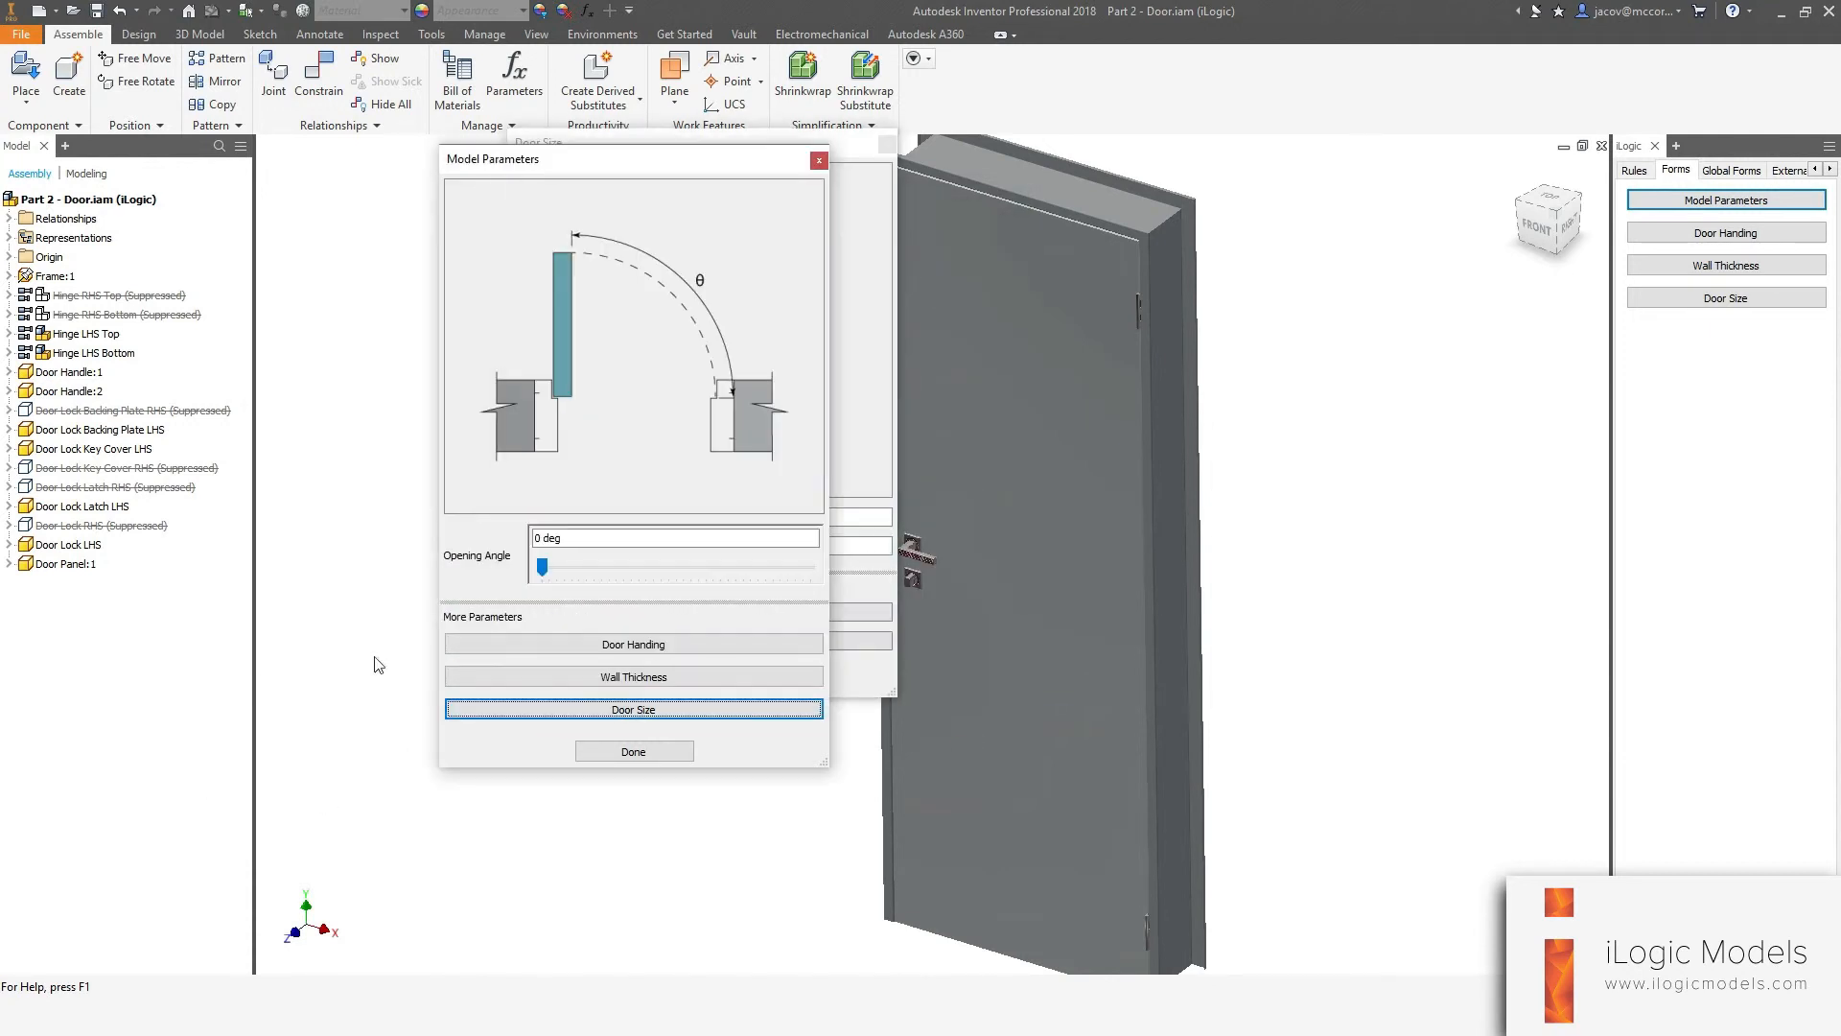
left_click_drag(833, 144, 741, 164)
left_click(794, 164)
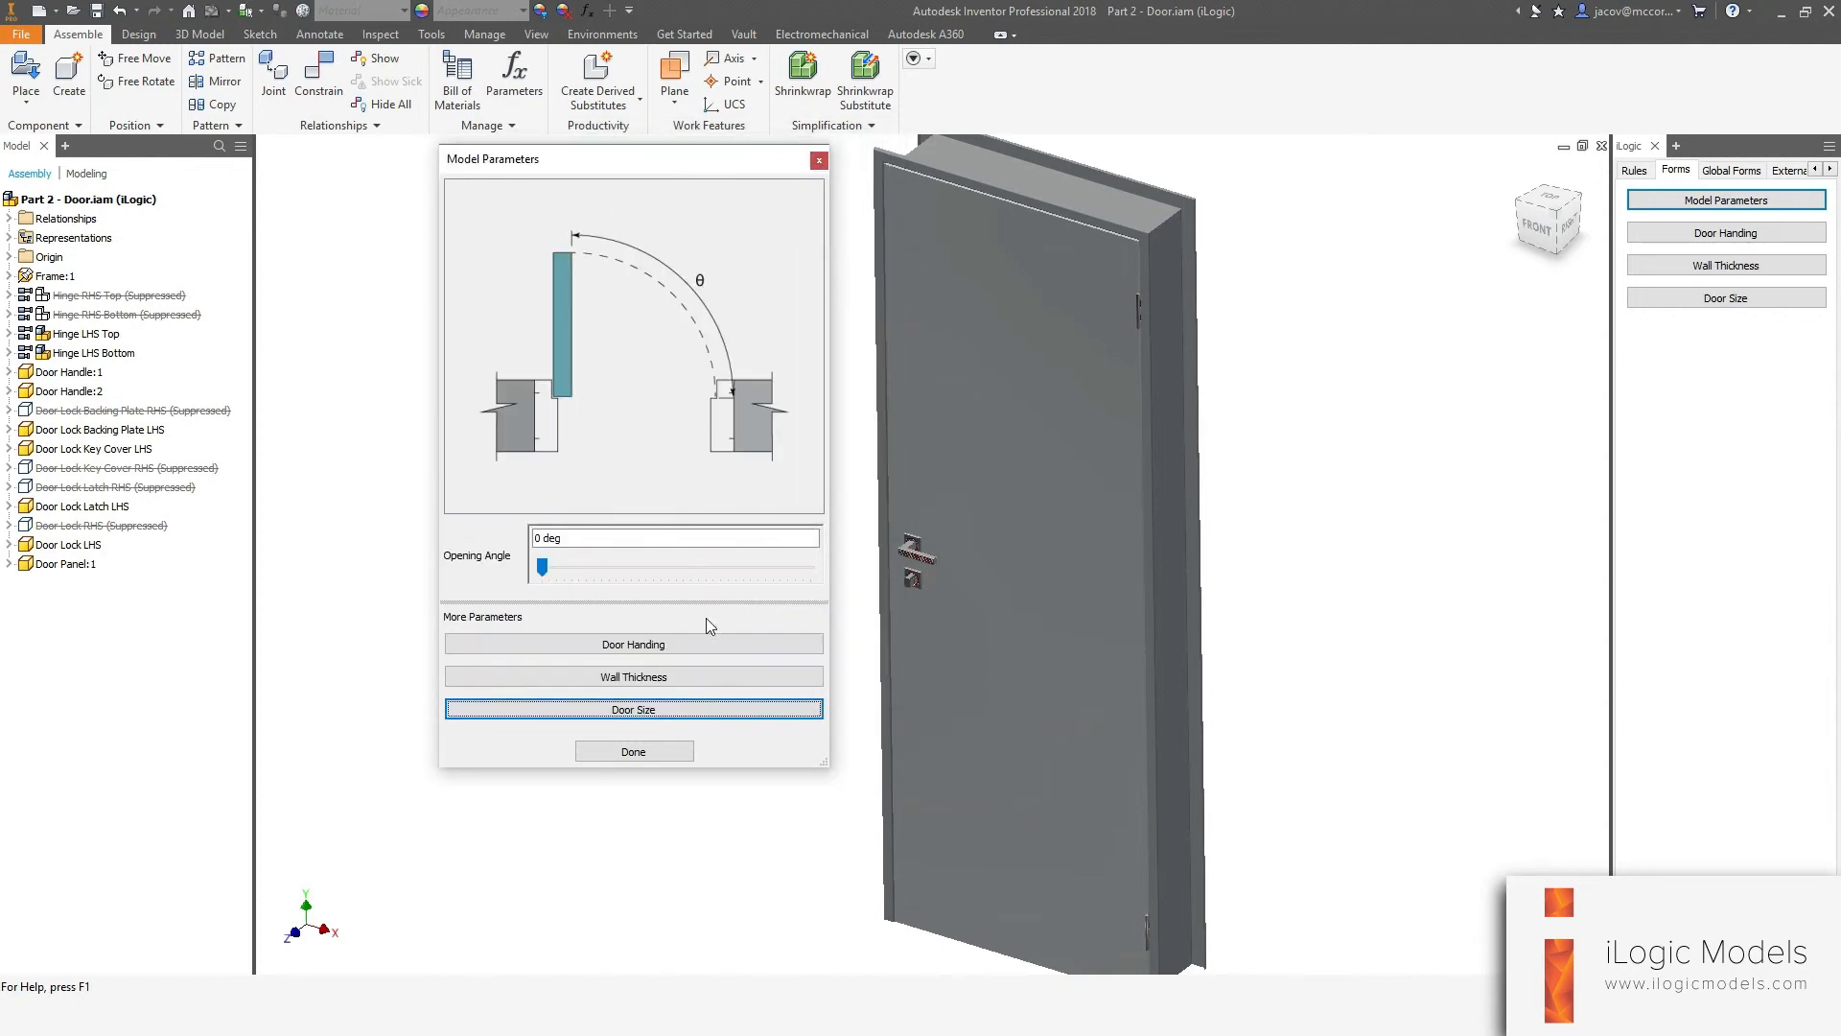
Open the Door Handing form, select the door model so it falls behind, then close it and the Model Parameters form.
left_click(671, 646)
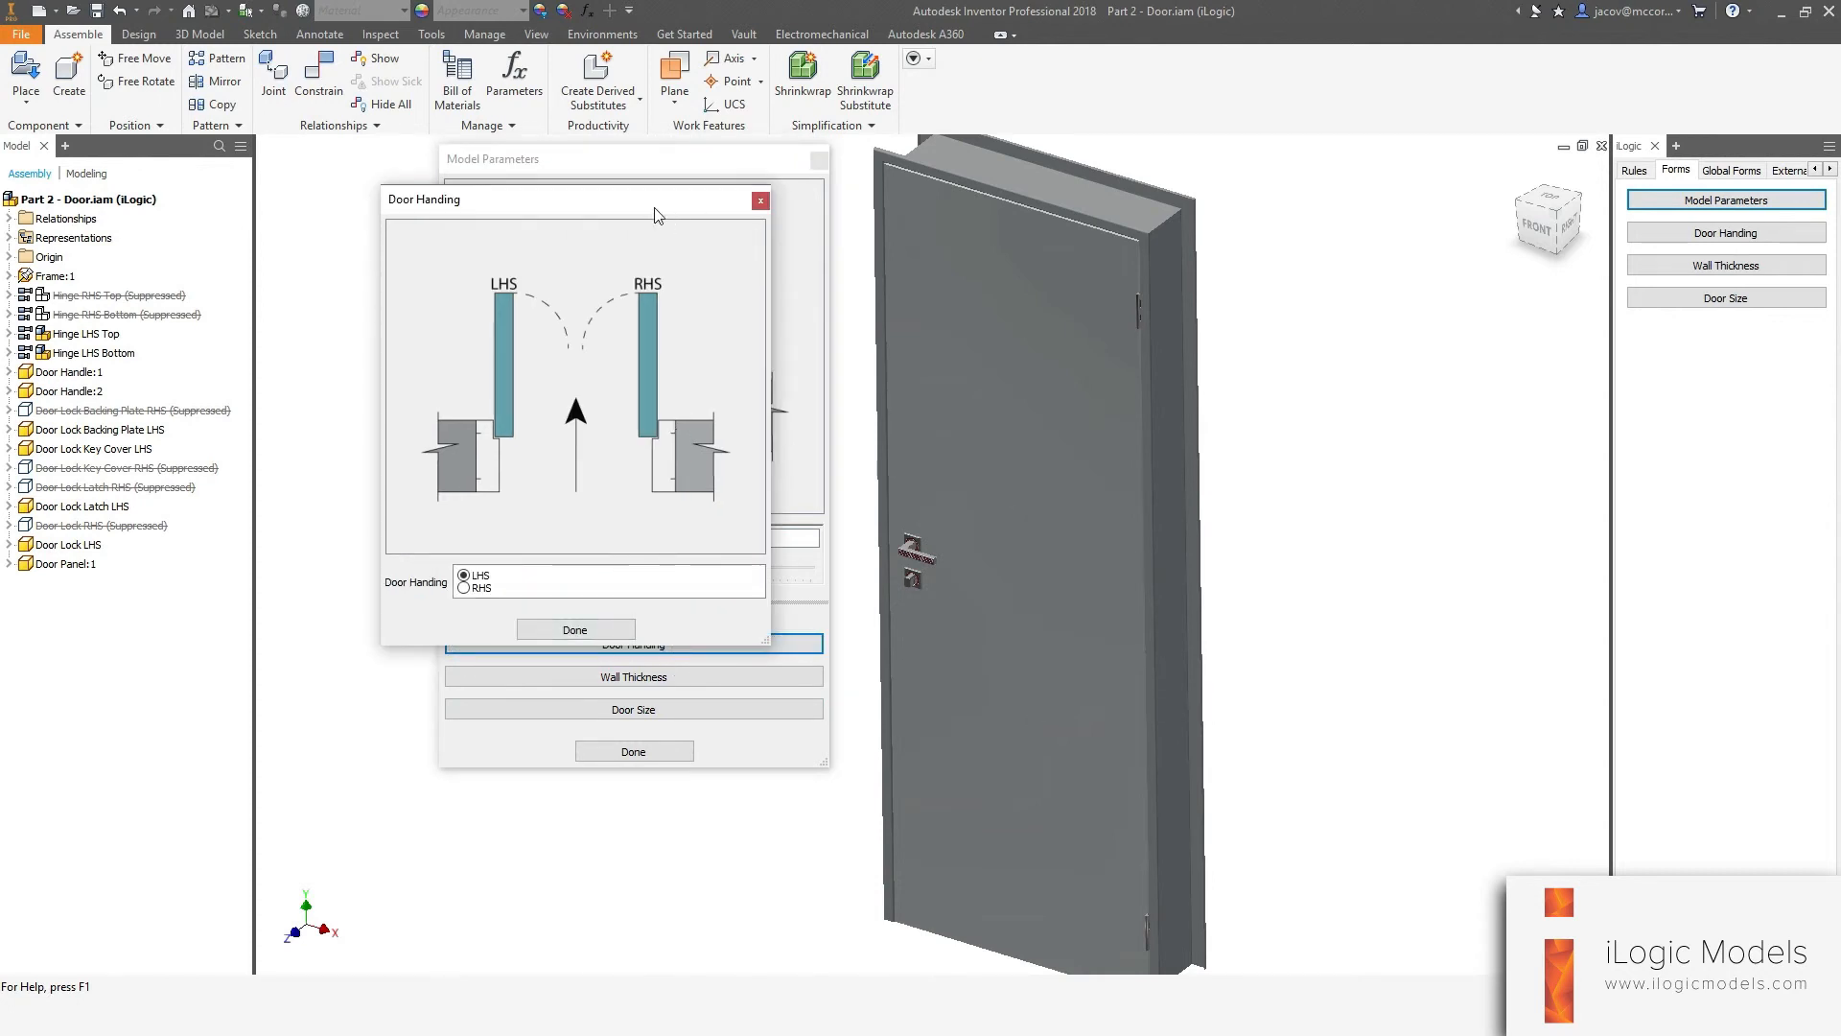
left_click_drag(655, 205, 733, 244)
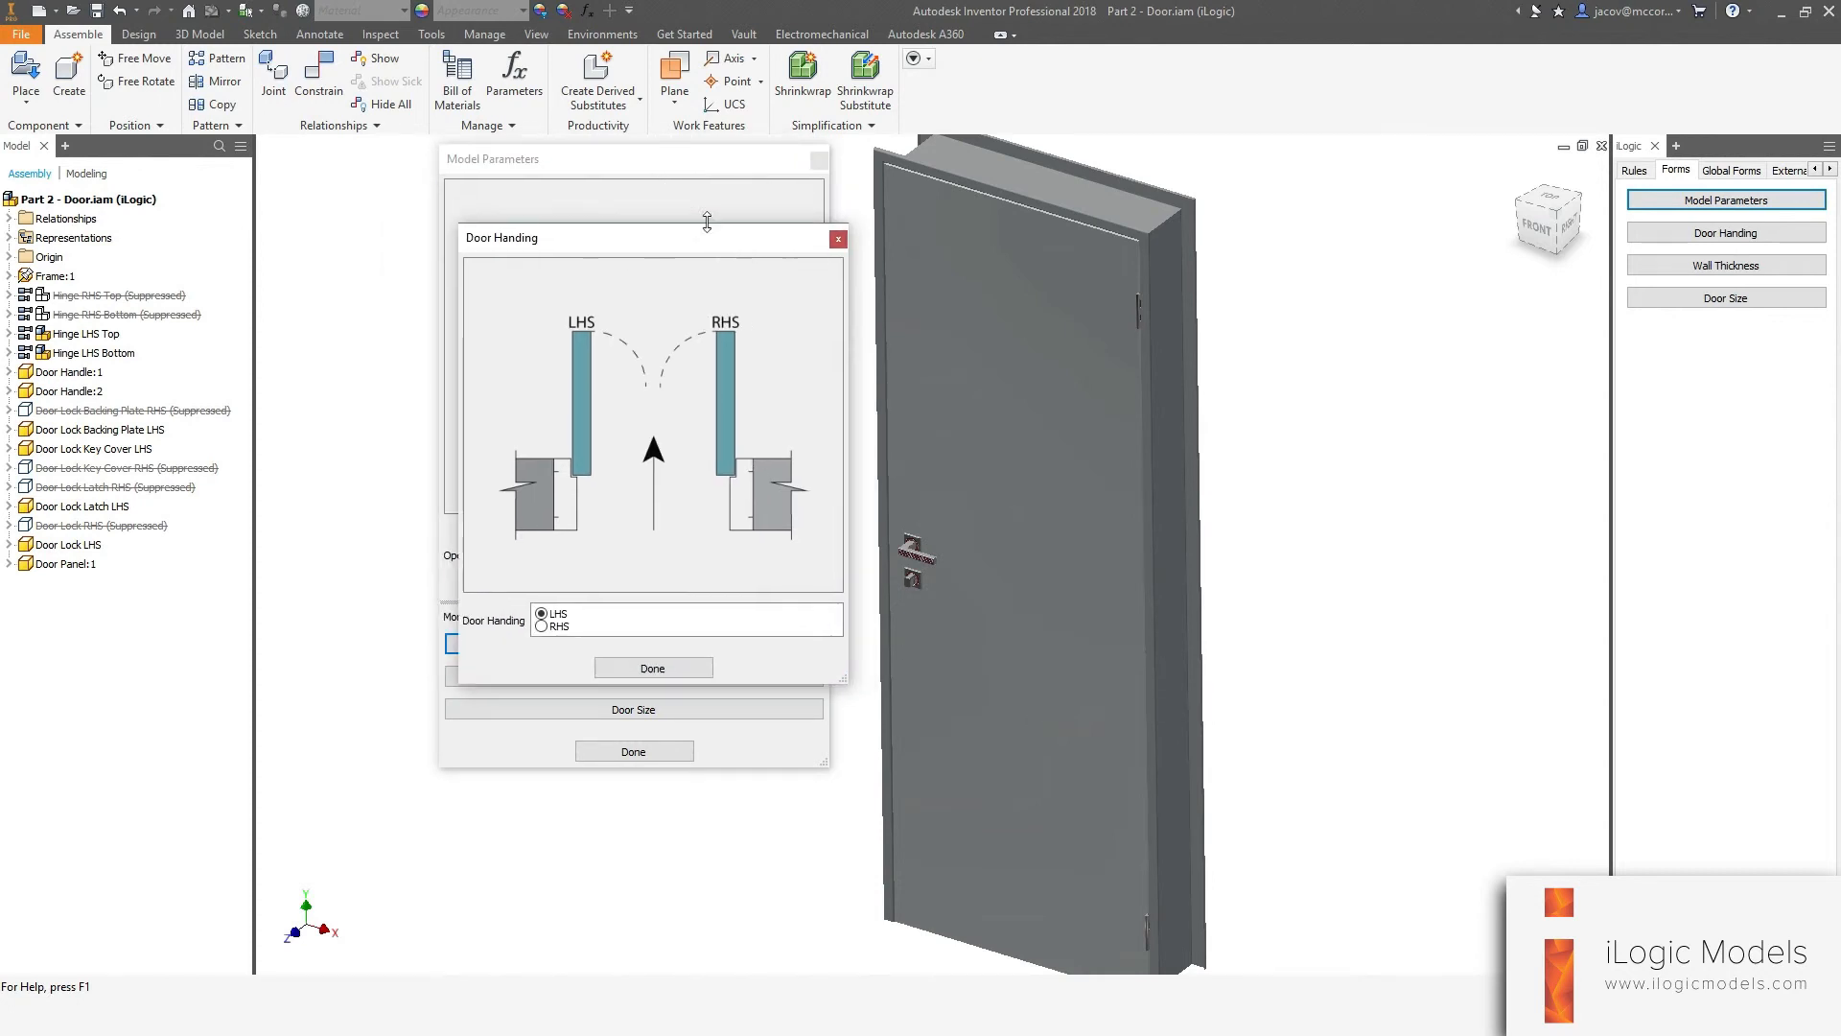
left_click(1174, 442)
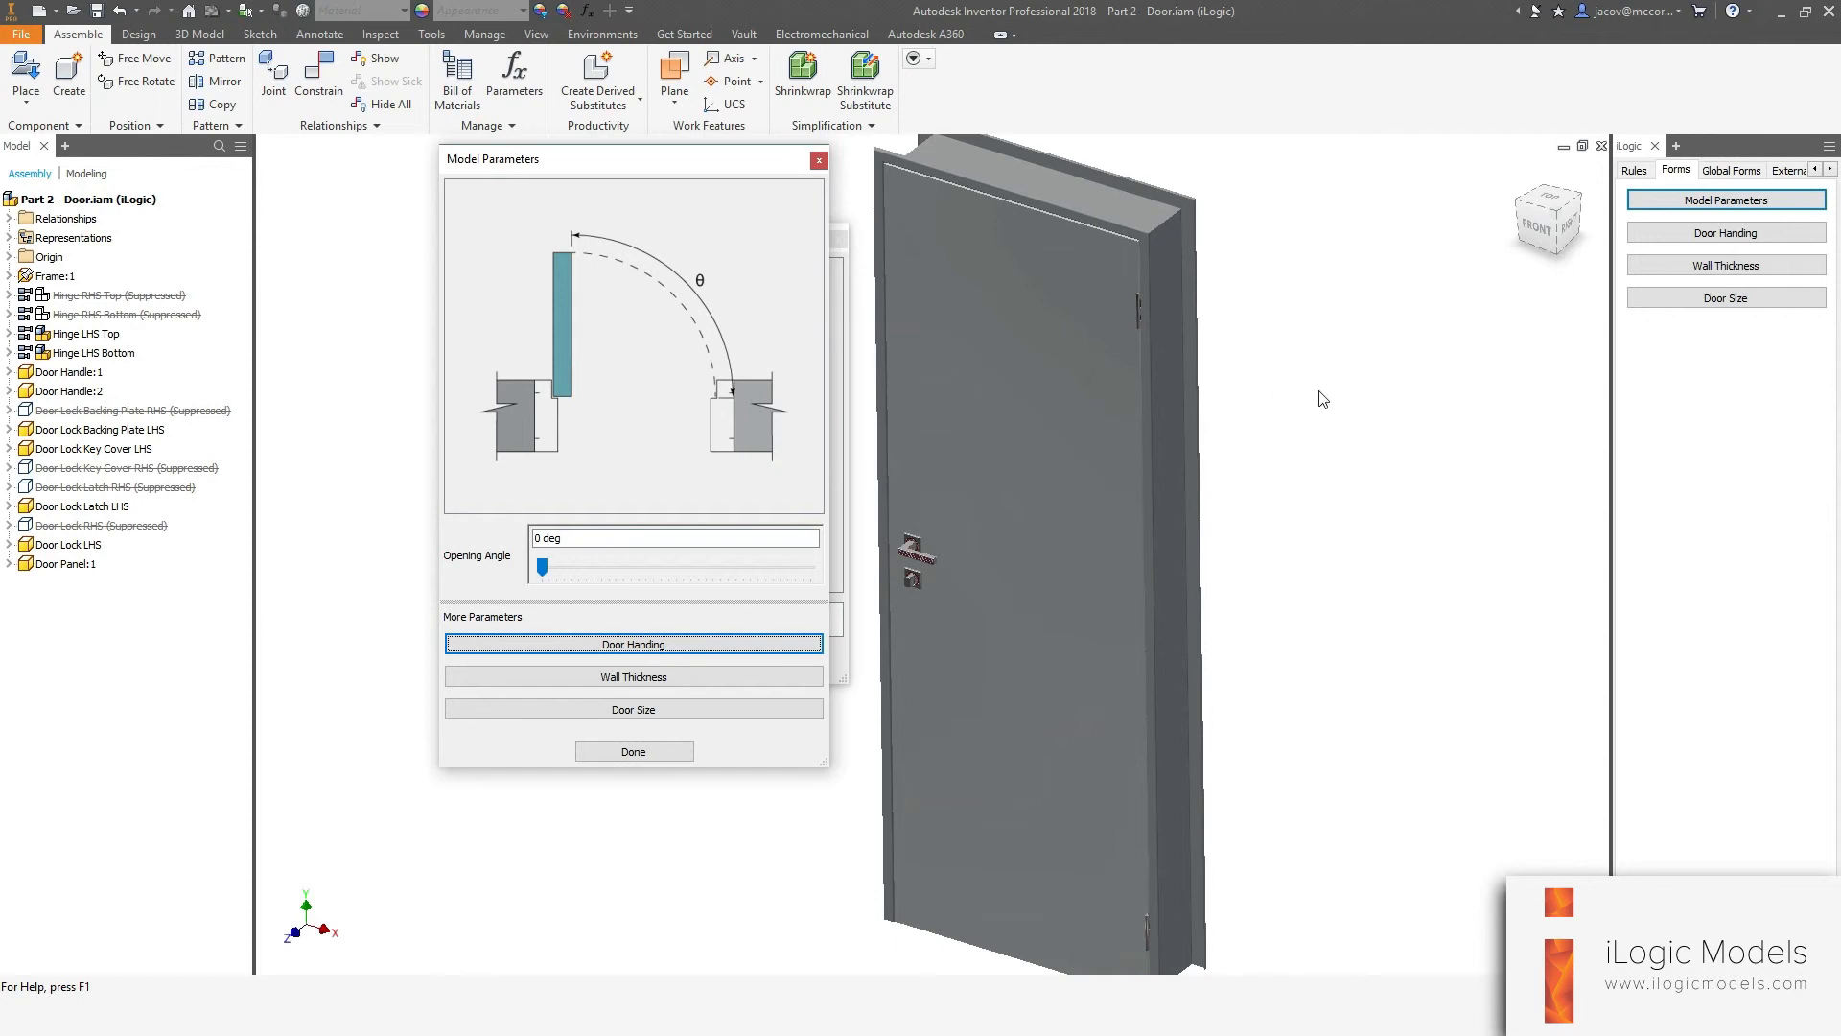
left_click_drag(652, 172, 500, 152)
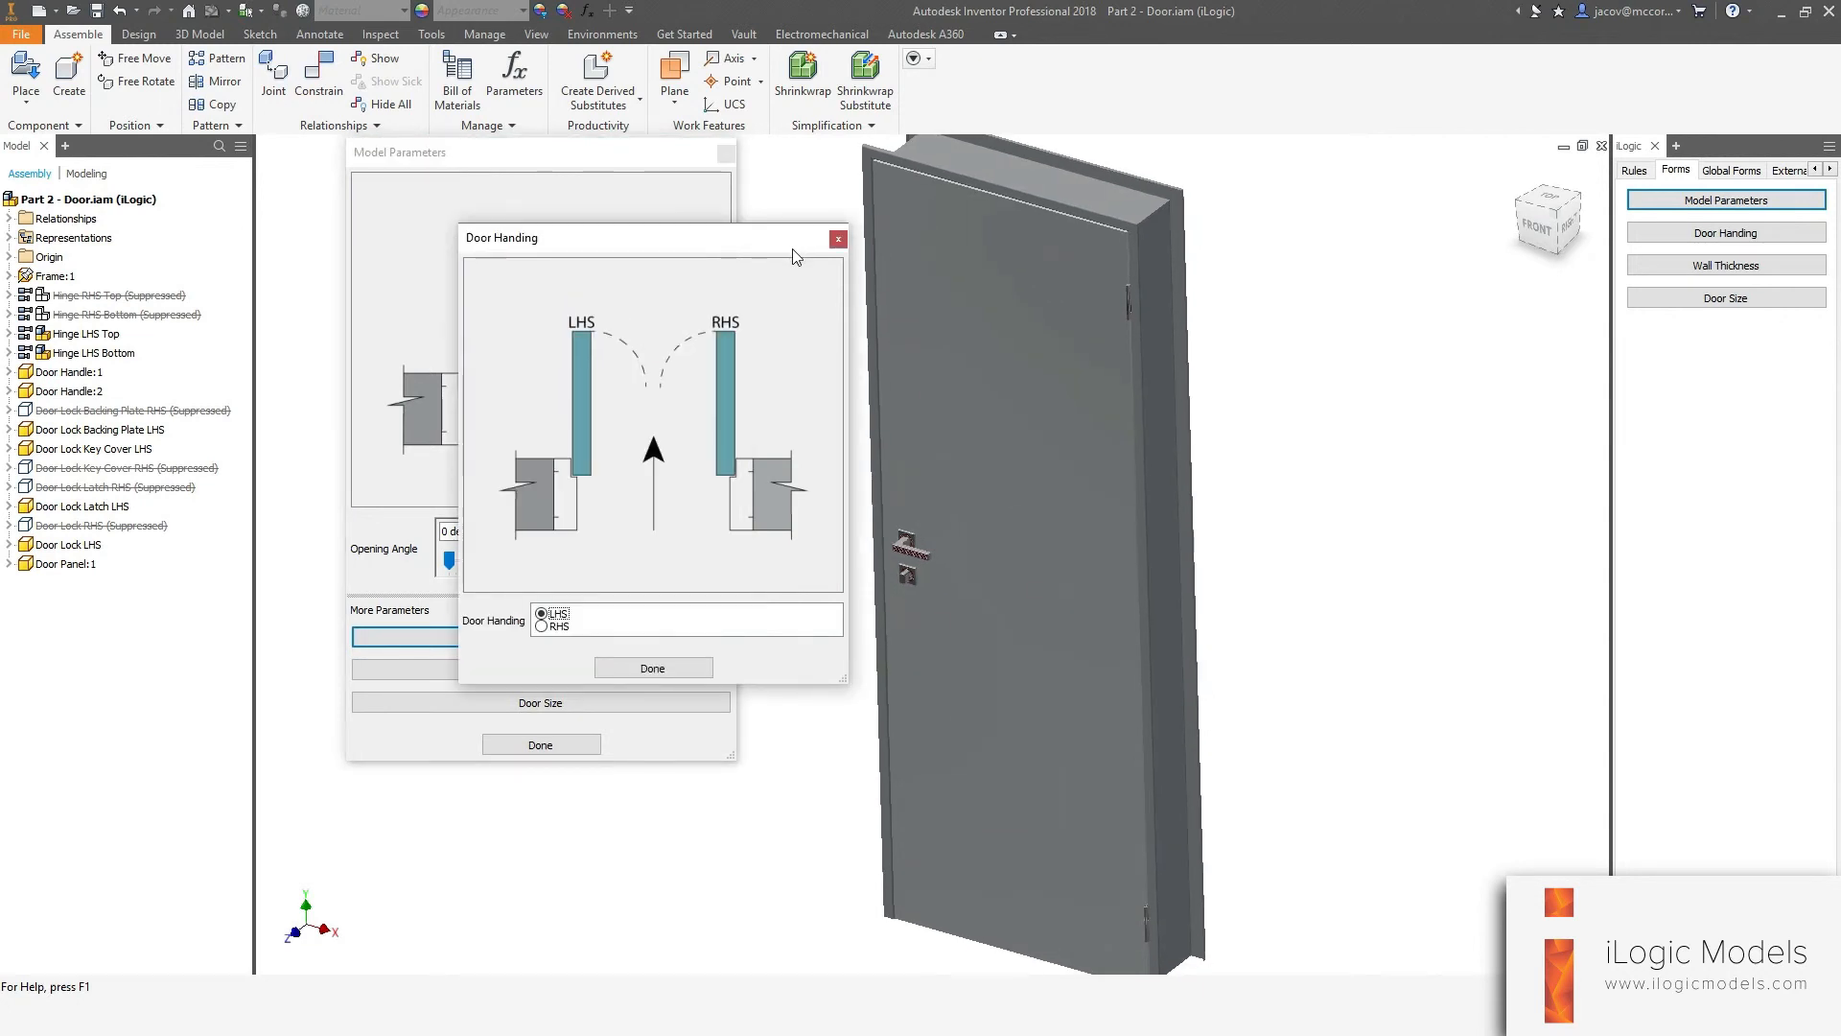
left_click(838, 238)
left_click(540, 745)
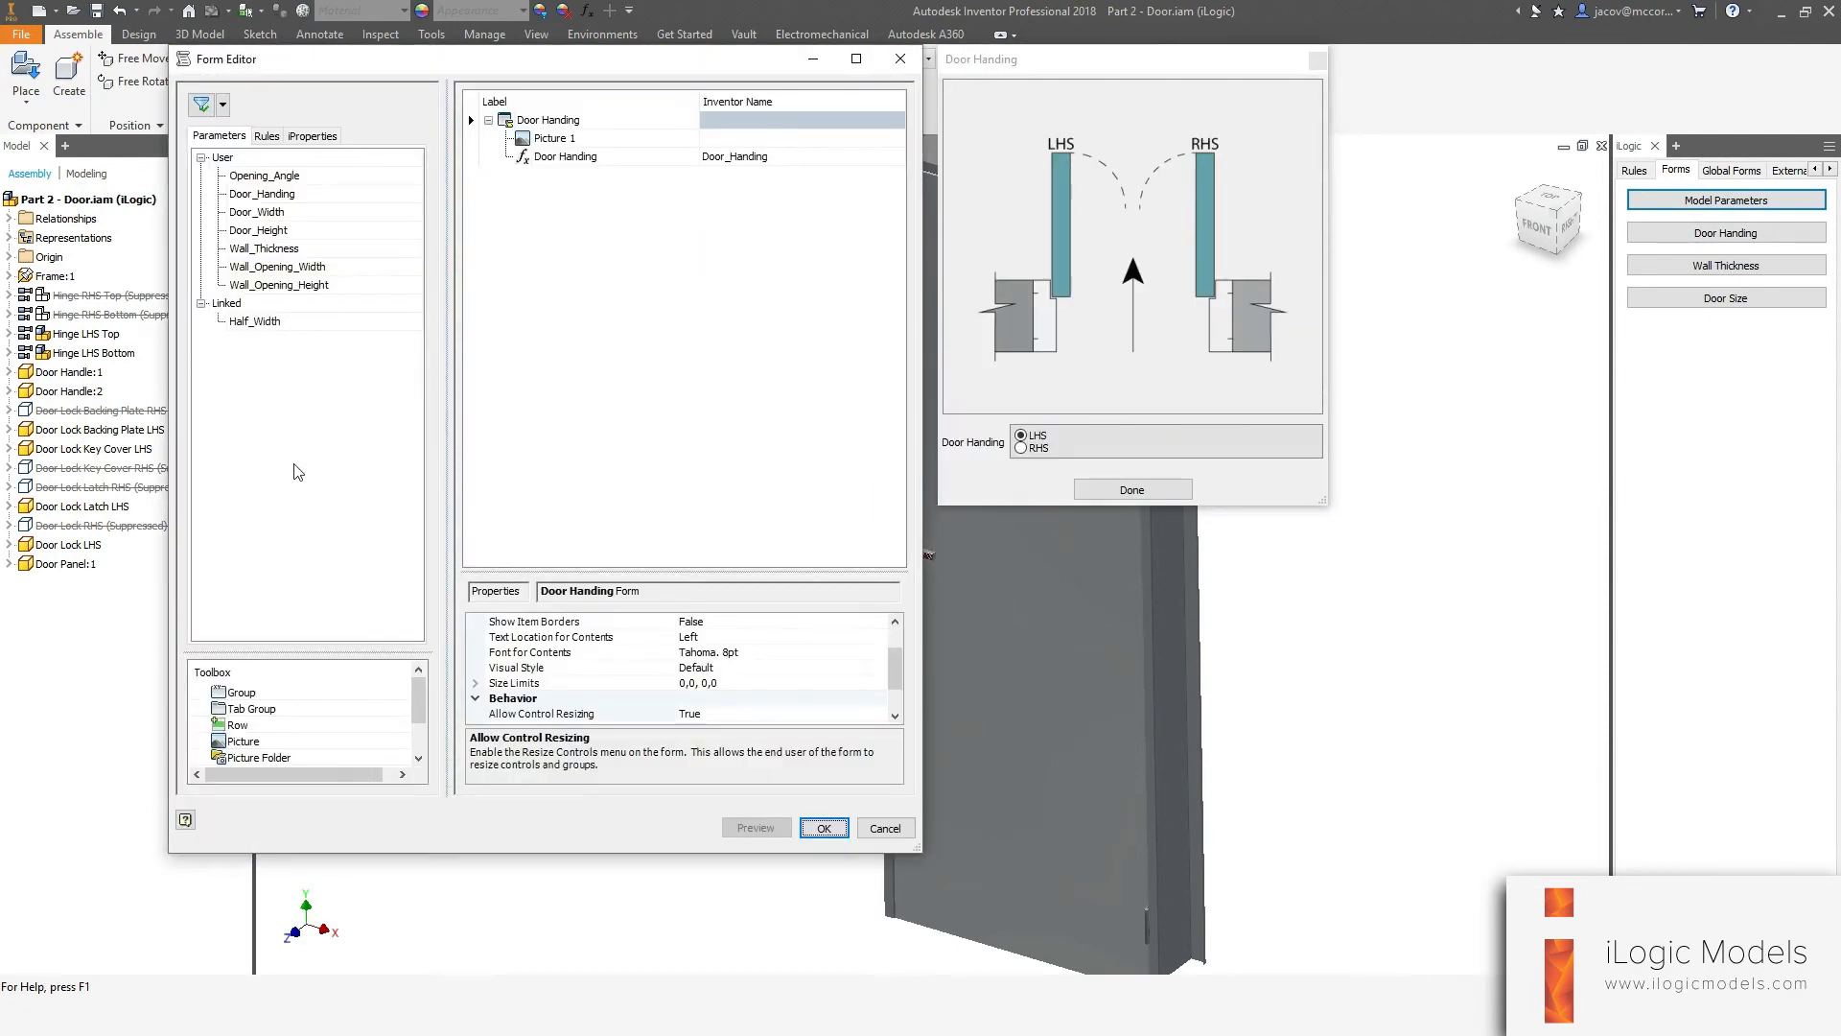
Edit the Door Handing form and set its Modal behaviour option to True.
scroll(547, 681, "down", 1)
left_click(507, 683)
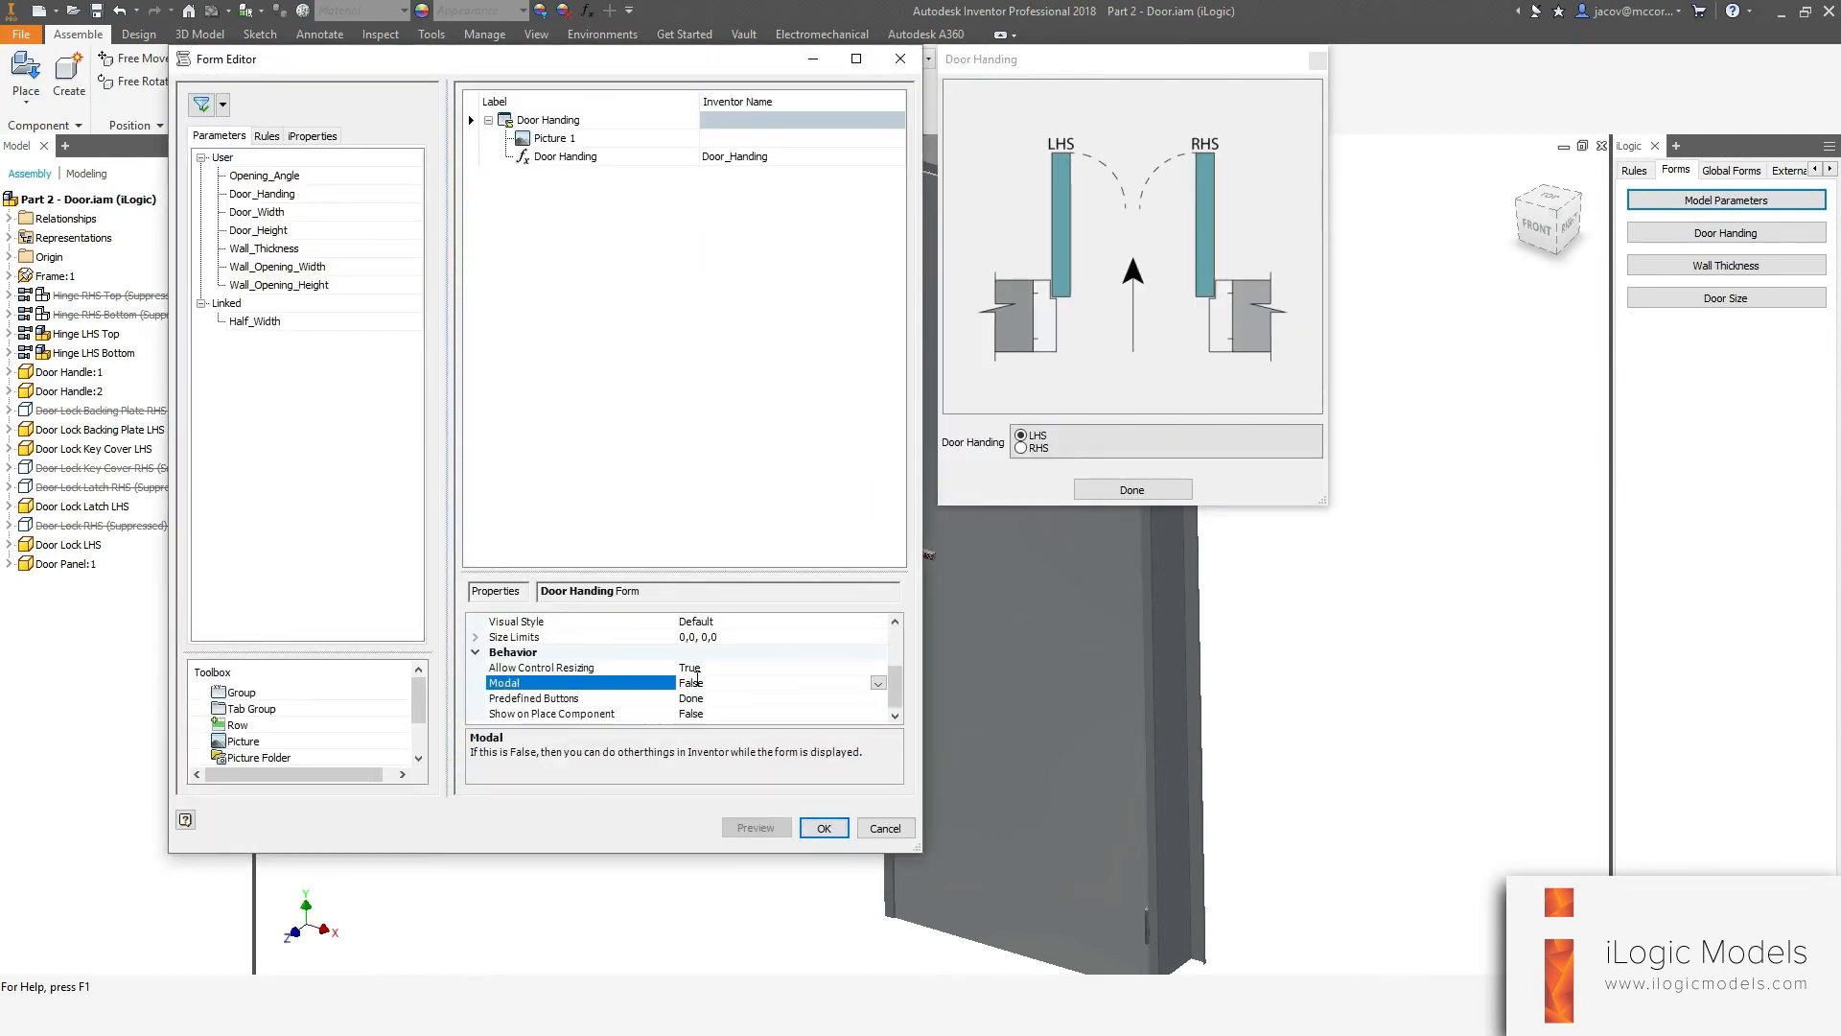
left_click(878, 682)
left_click(729, 698)
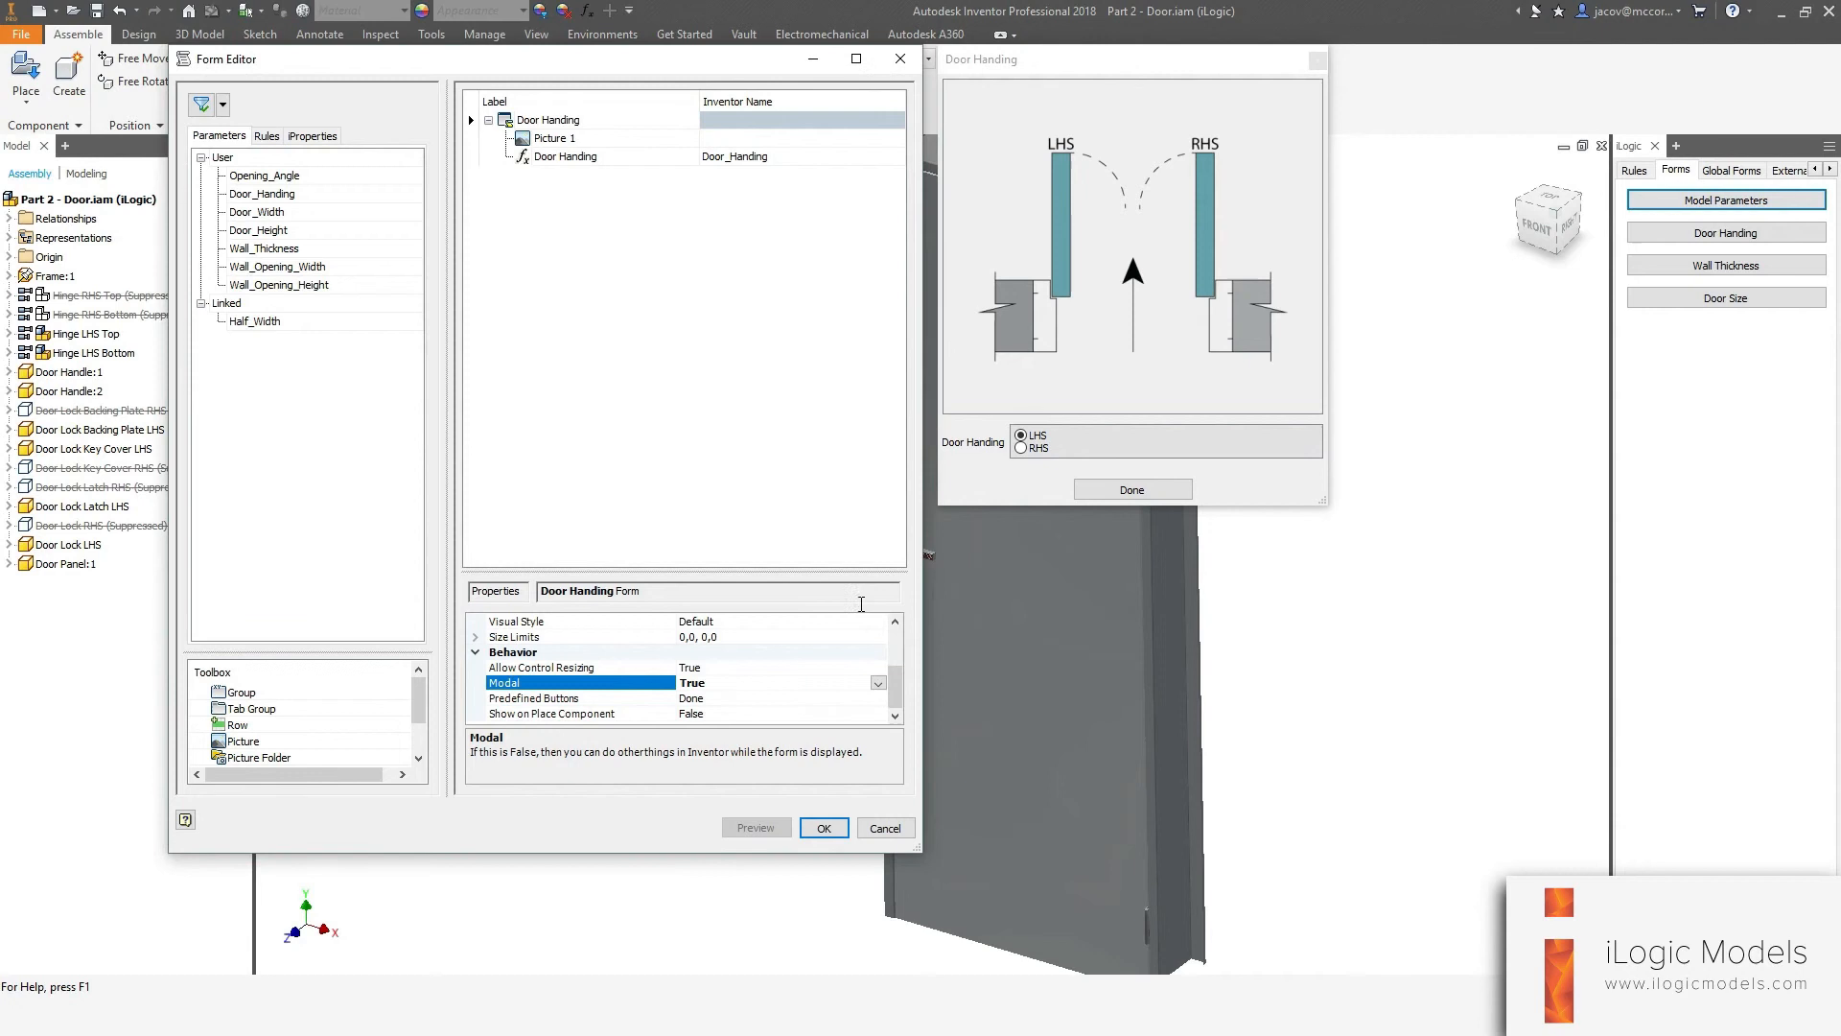
left_click(824, 828)
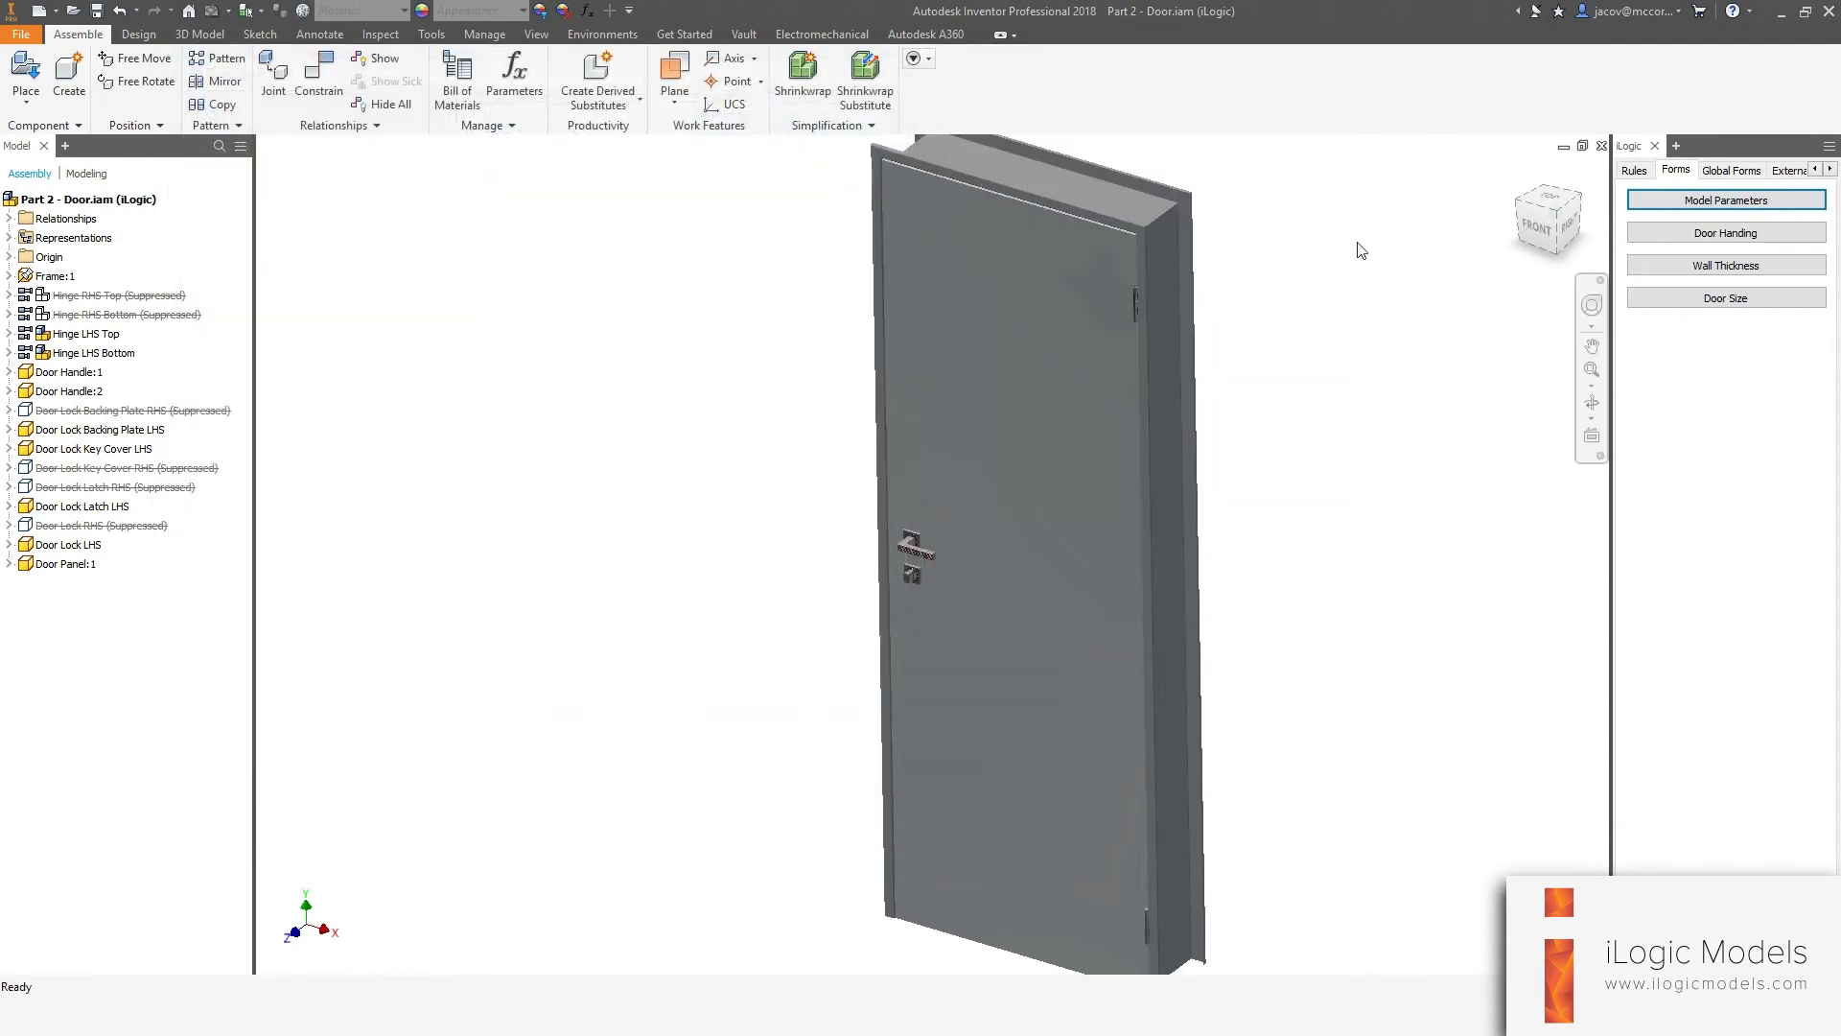
Test the modal Door Handing form, opening it both directly and from the Model Parameters form, closing it each time.
left_click(1701, 232)
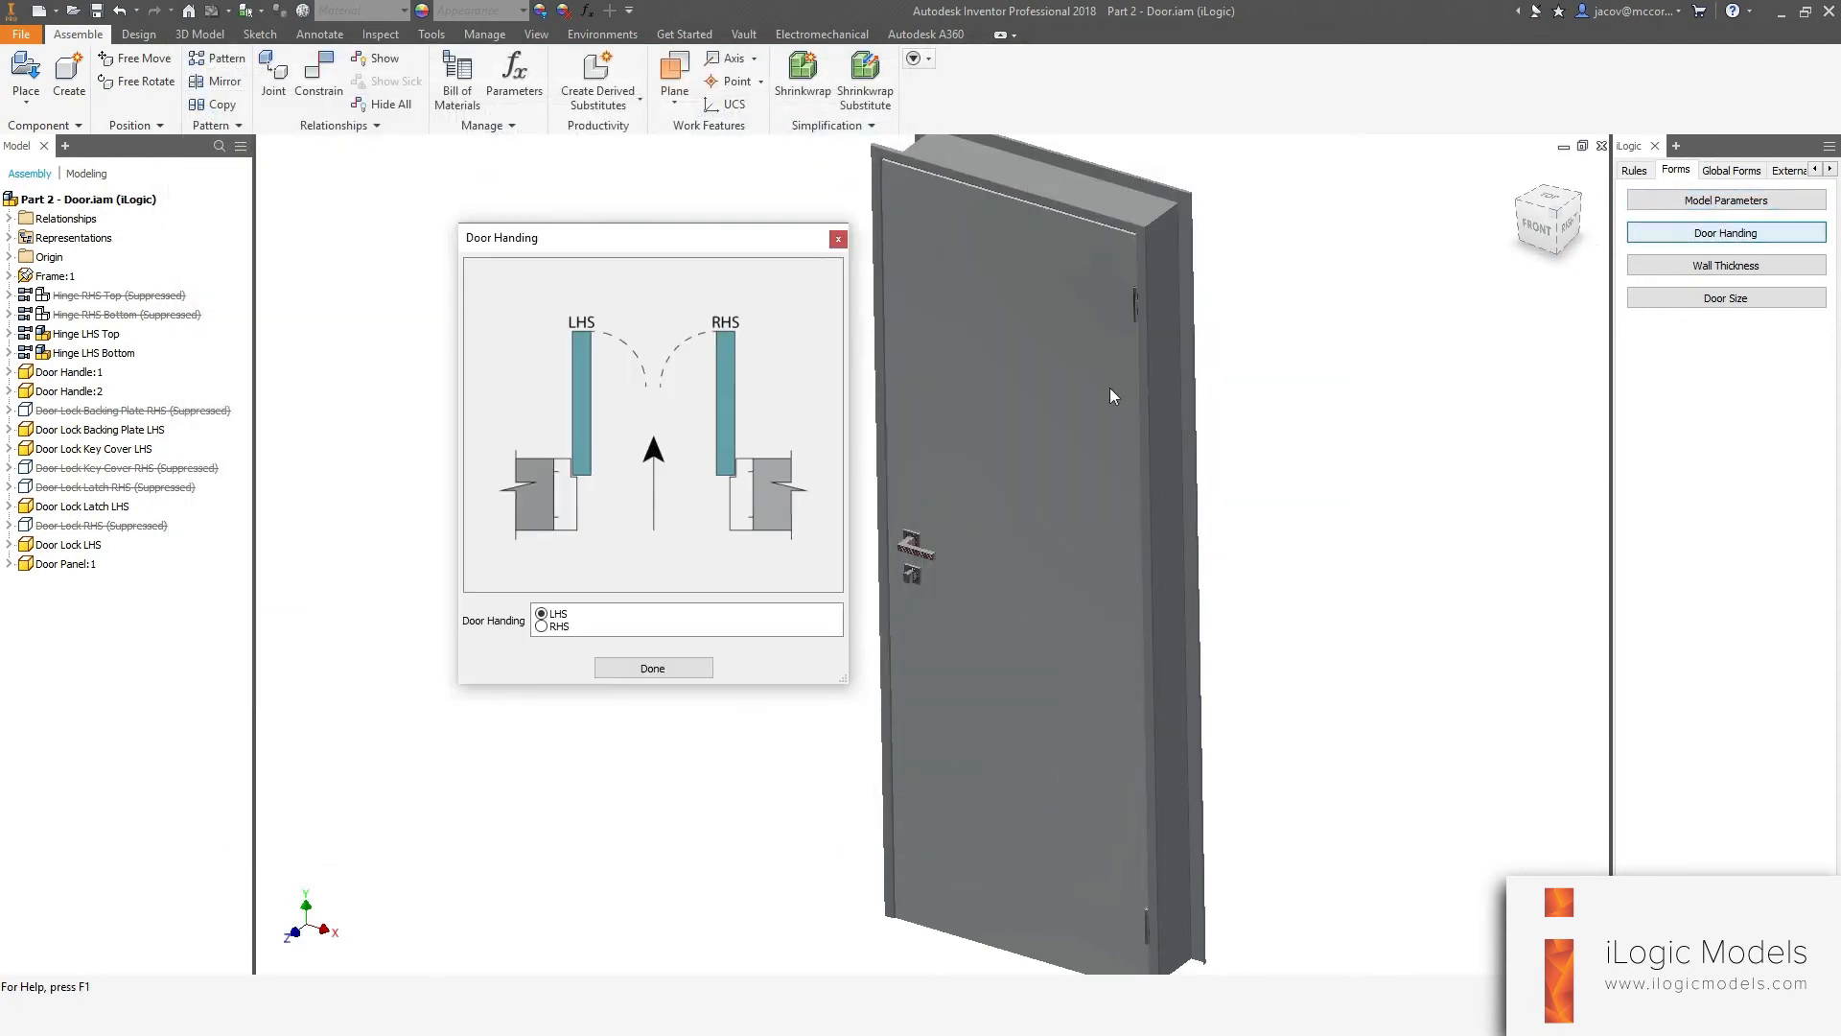
left_click(652, 668)
left_click(1681, 203)
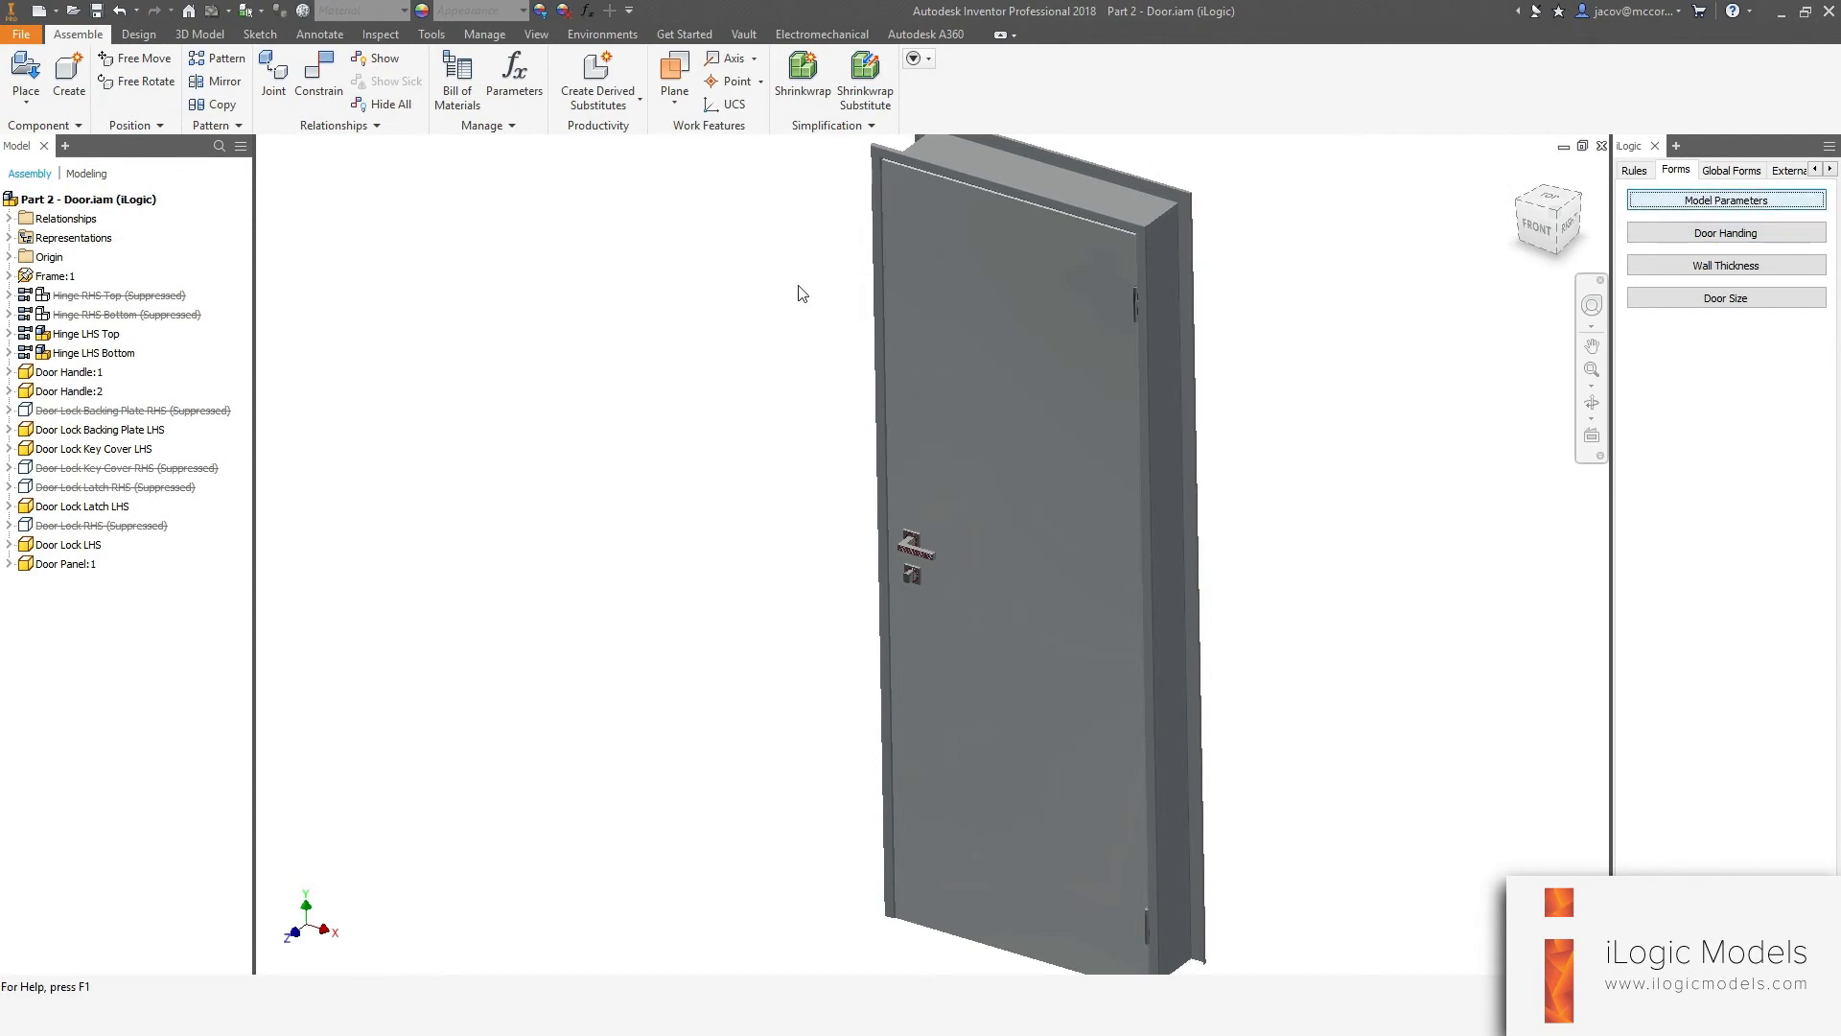
left_click_drag(535, 154, 486, 116)
left_click(475, 601)
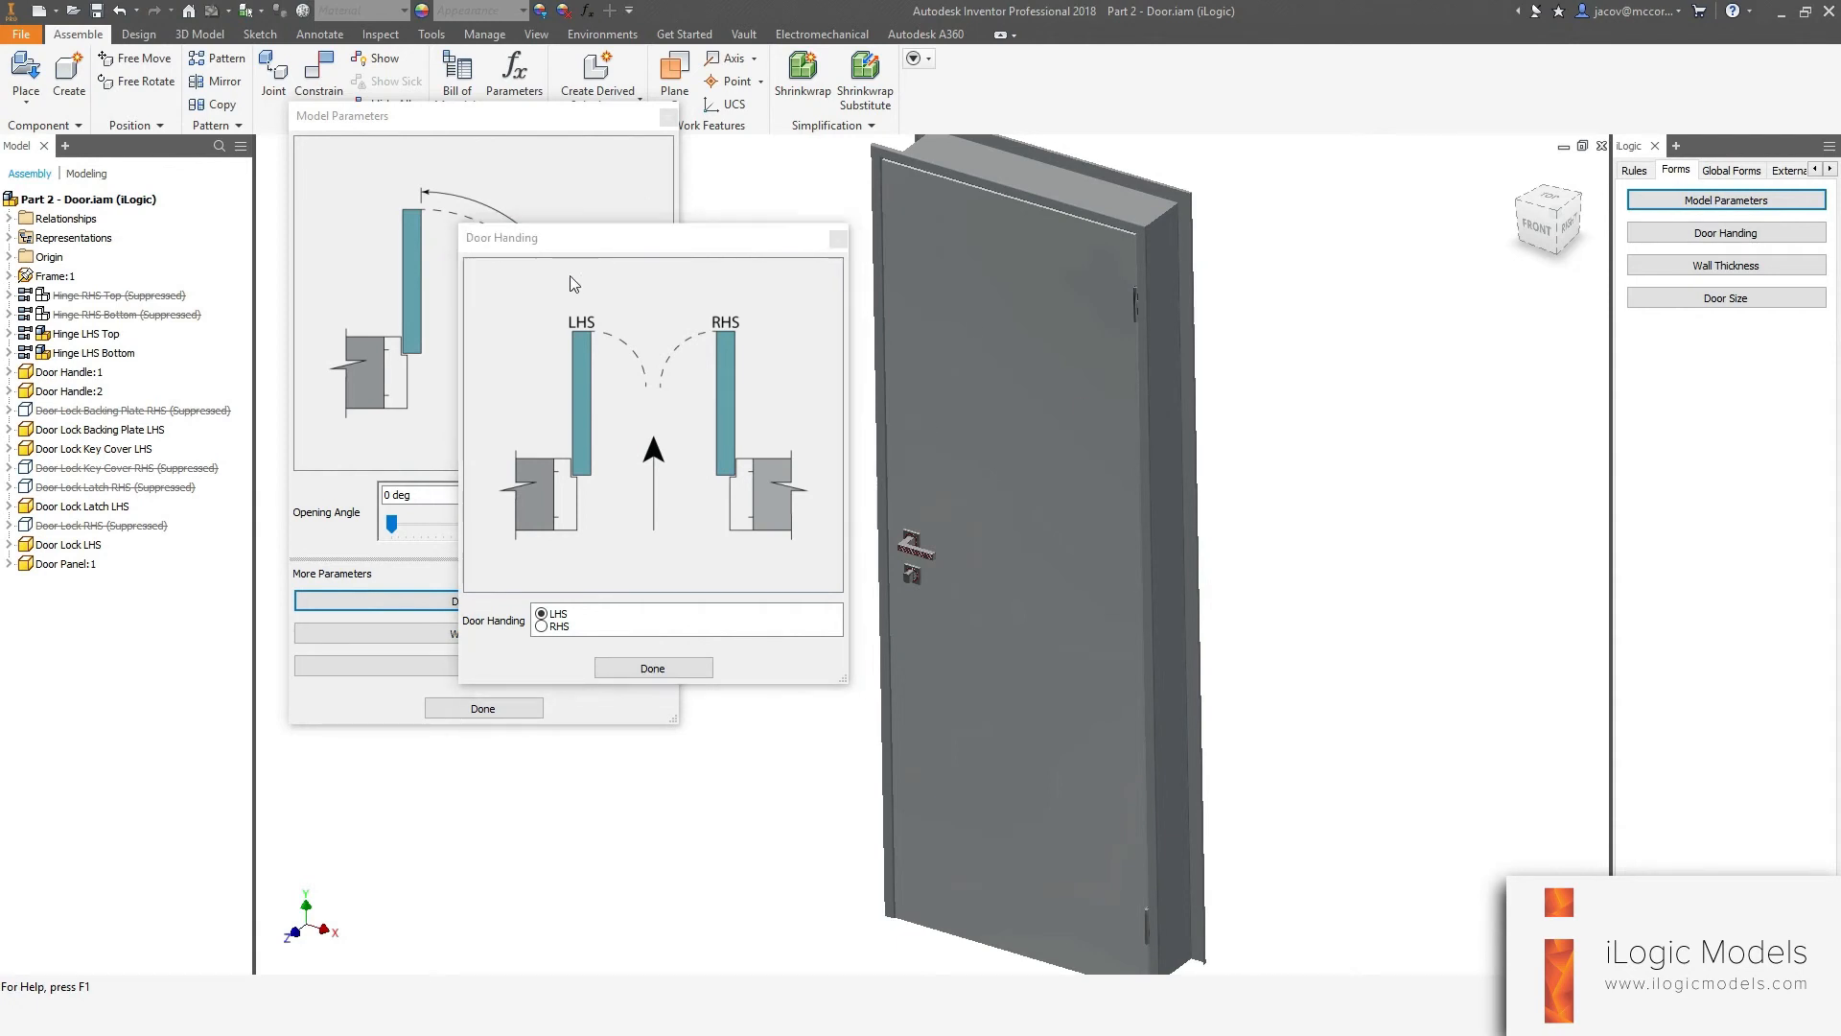
left_click(650, 663)
Open the Wall Thickness form from Model Parameters, shift the overlapping forms around, and close it.
left_click(454, 625)
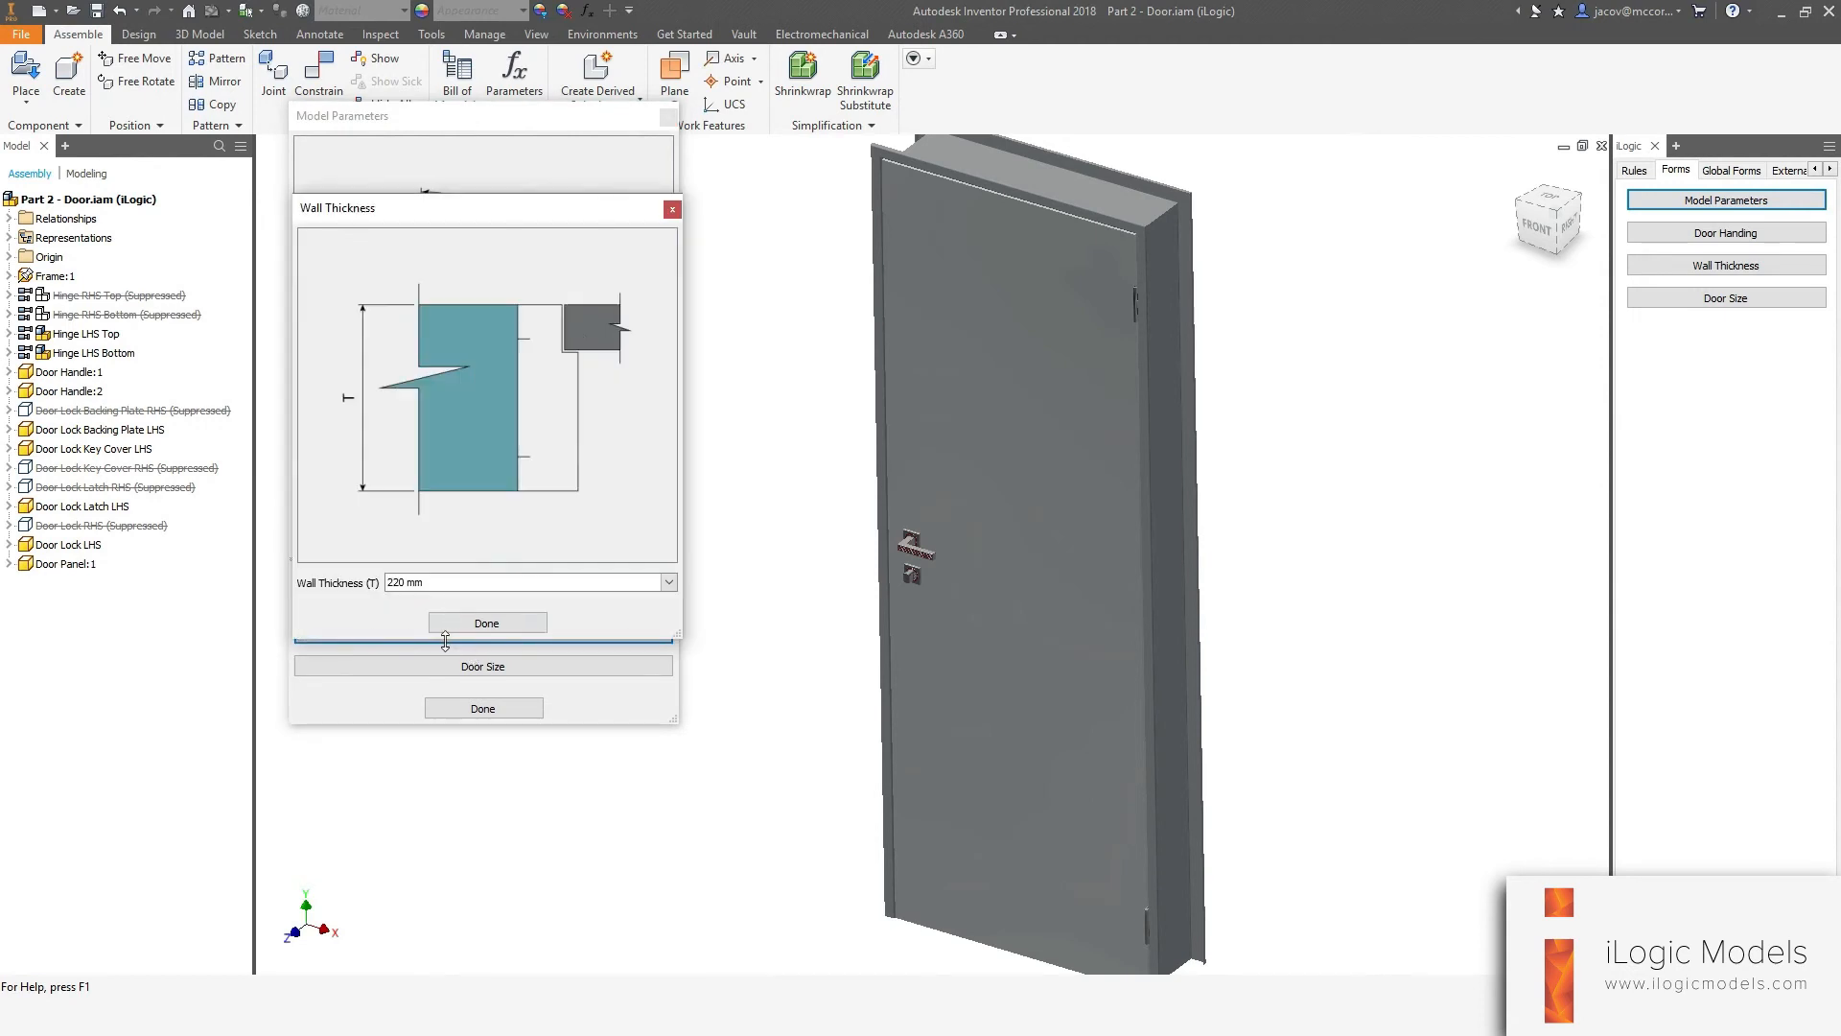
left_click(477, 635)
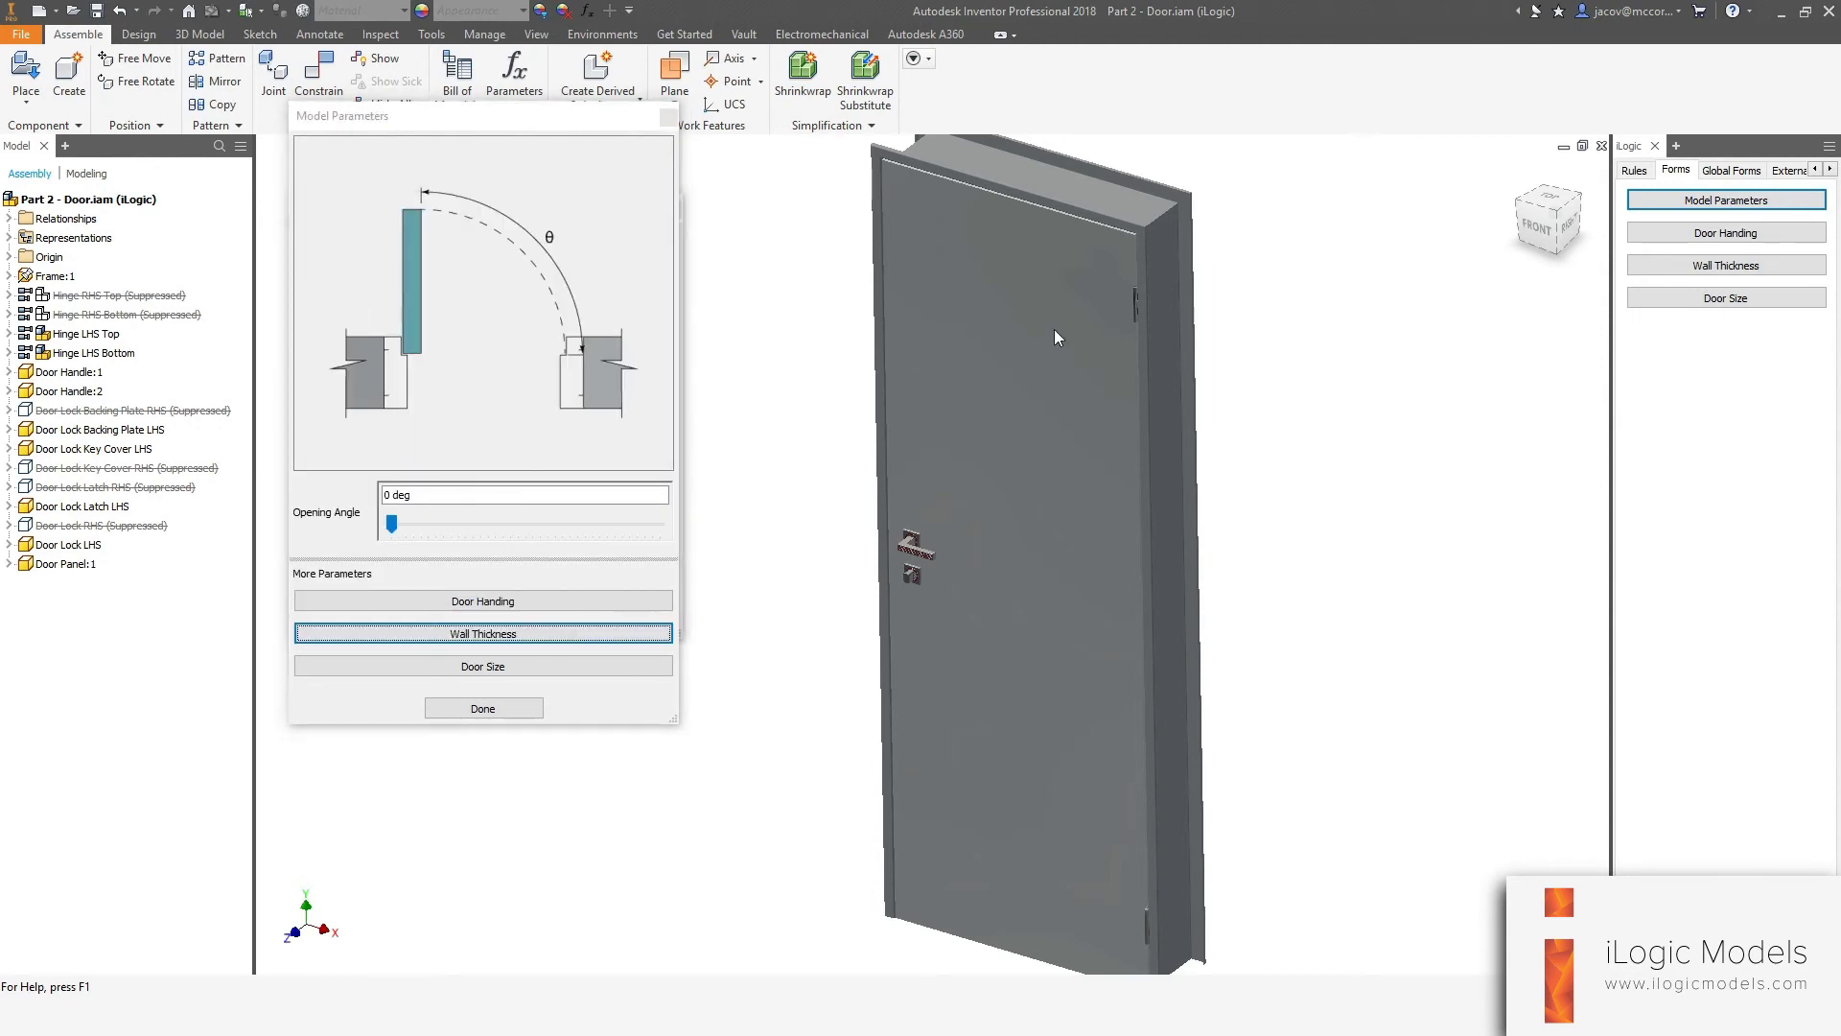
left_click_drag(539, 125, 469, 134)
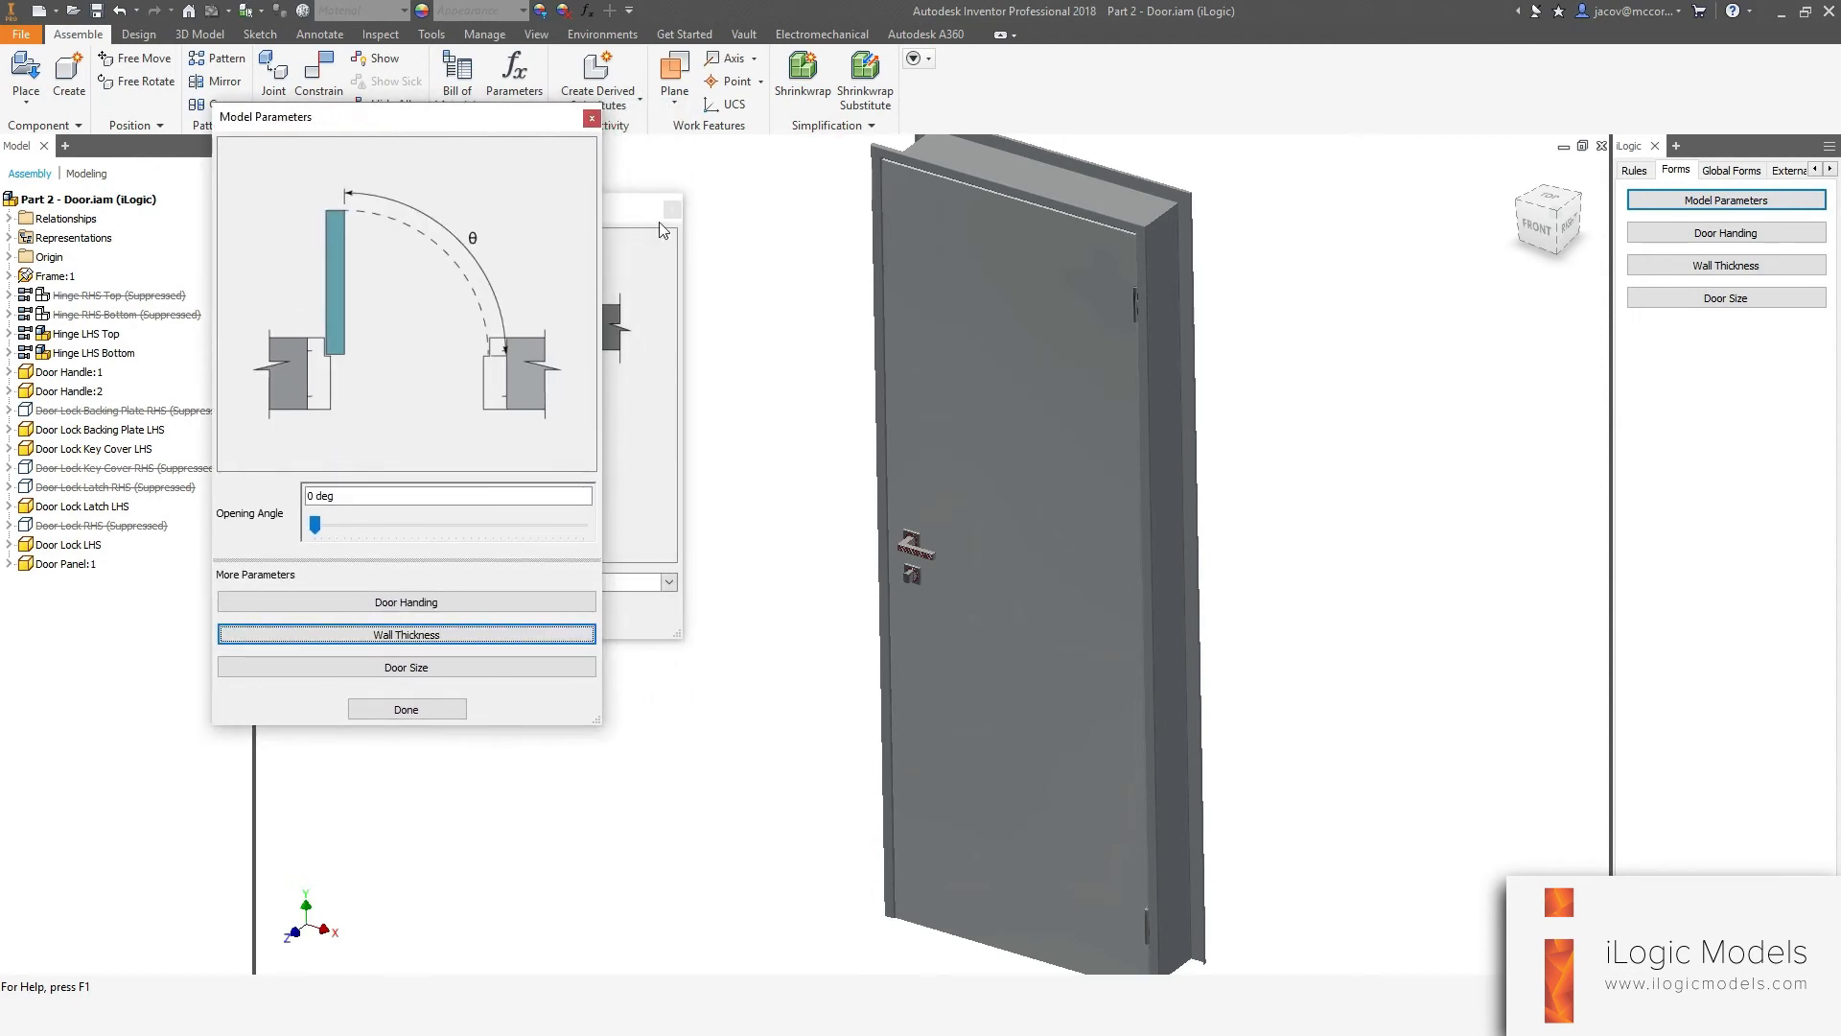
left_click(648, 222)
left_click_drag(631, 221, 671, 220)
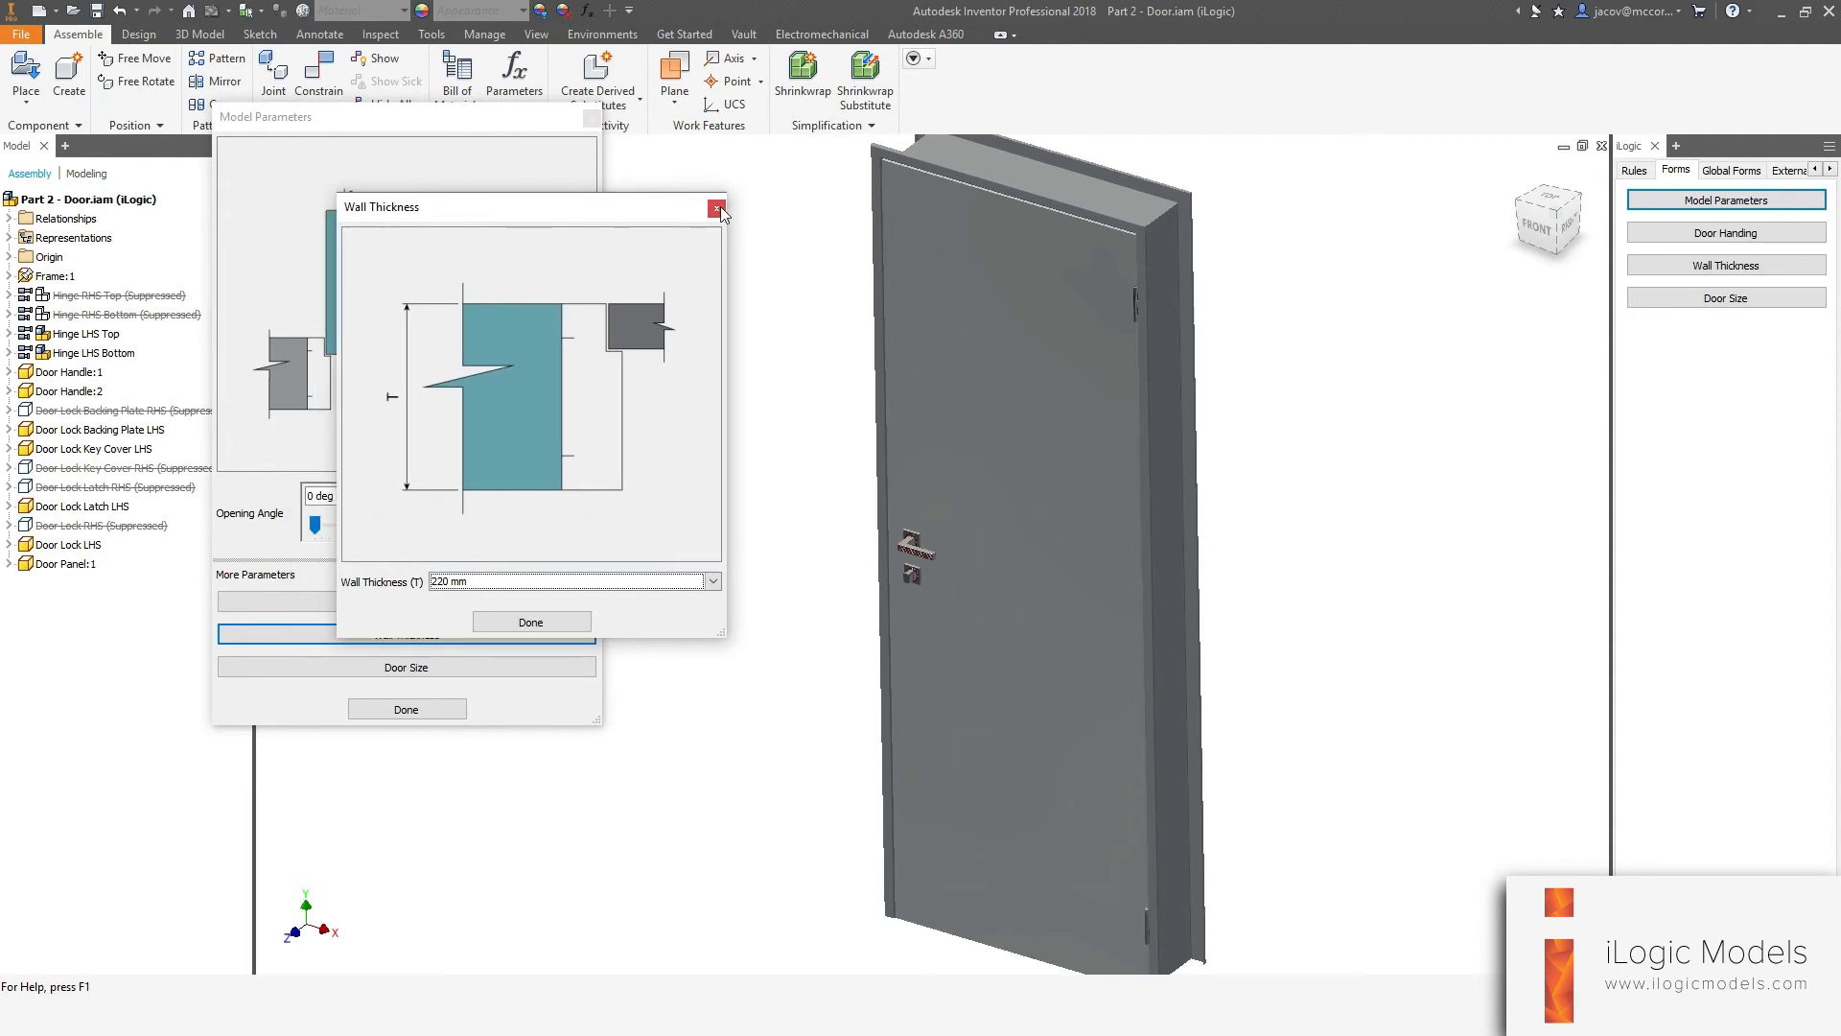
left_click(713, 208)
Open the Door Size form from the Model Parameters form and close it again.
left_click_drag(392, 122, 590, 137)
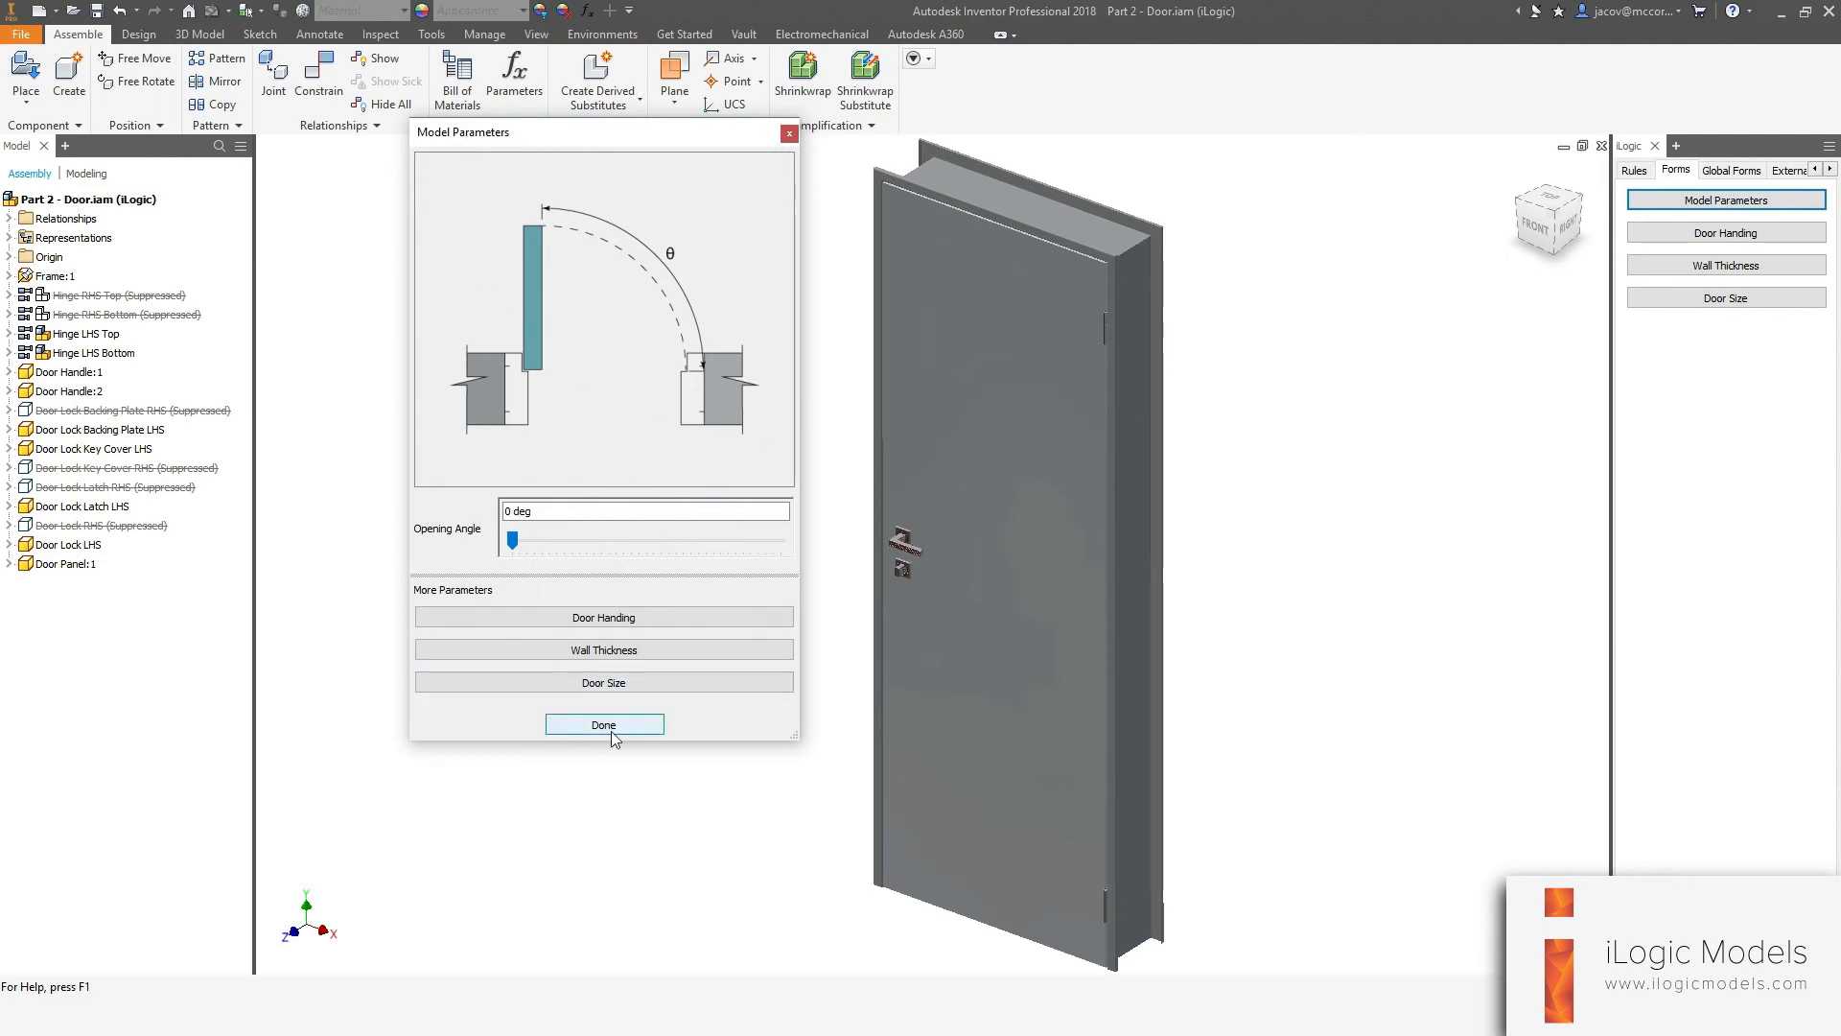
left_click(604, 682)
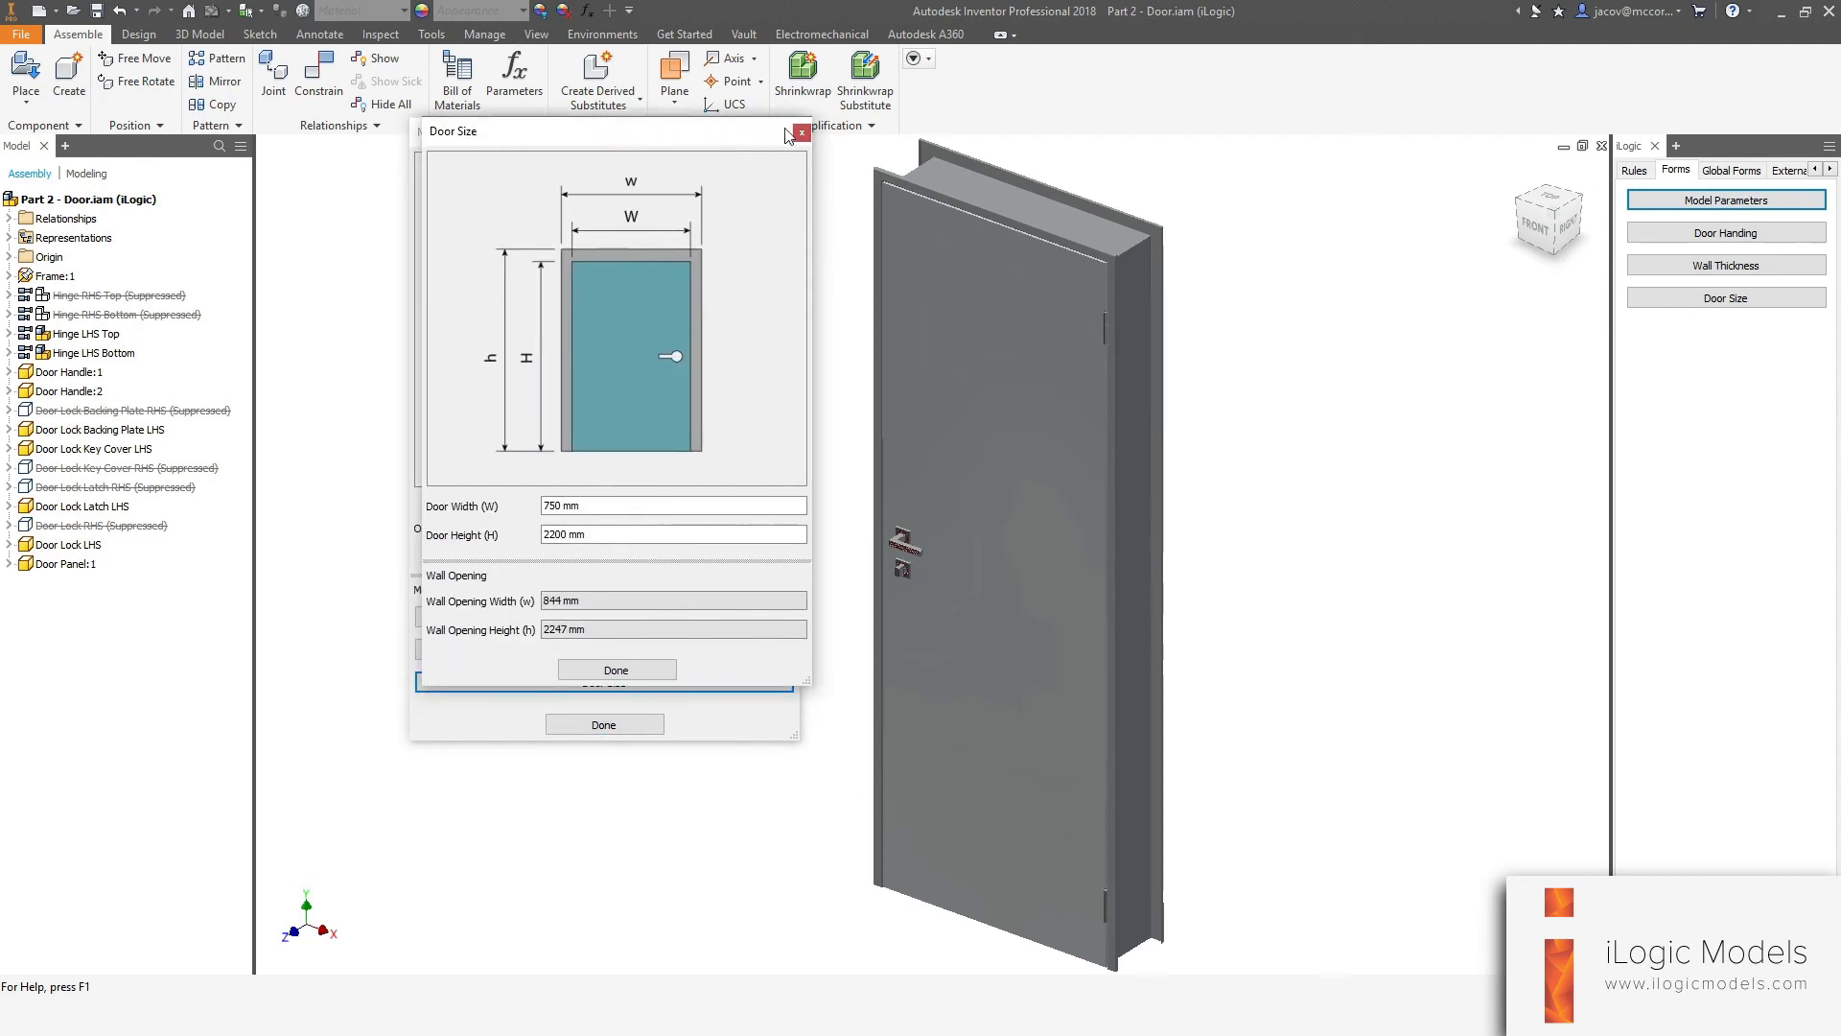
left_click(801, 134)
left_click(537, 649)
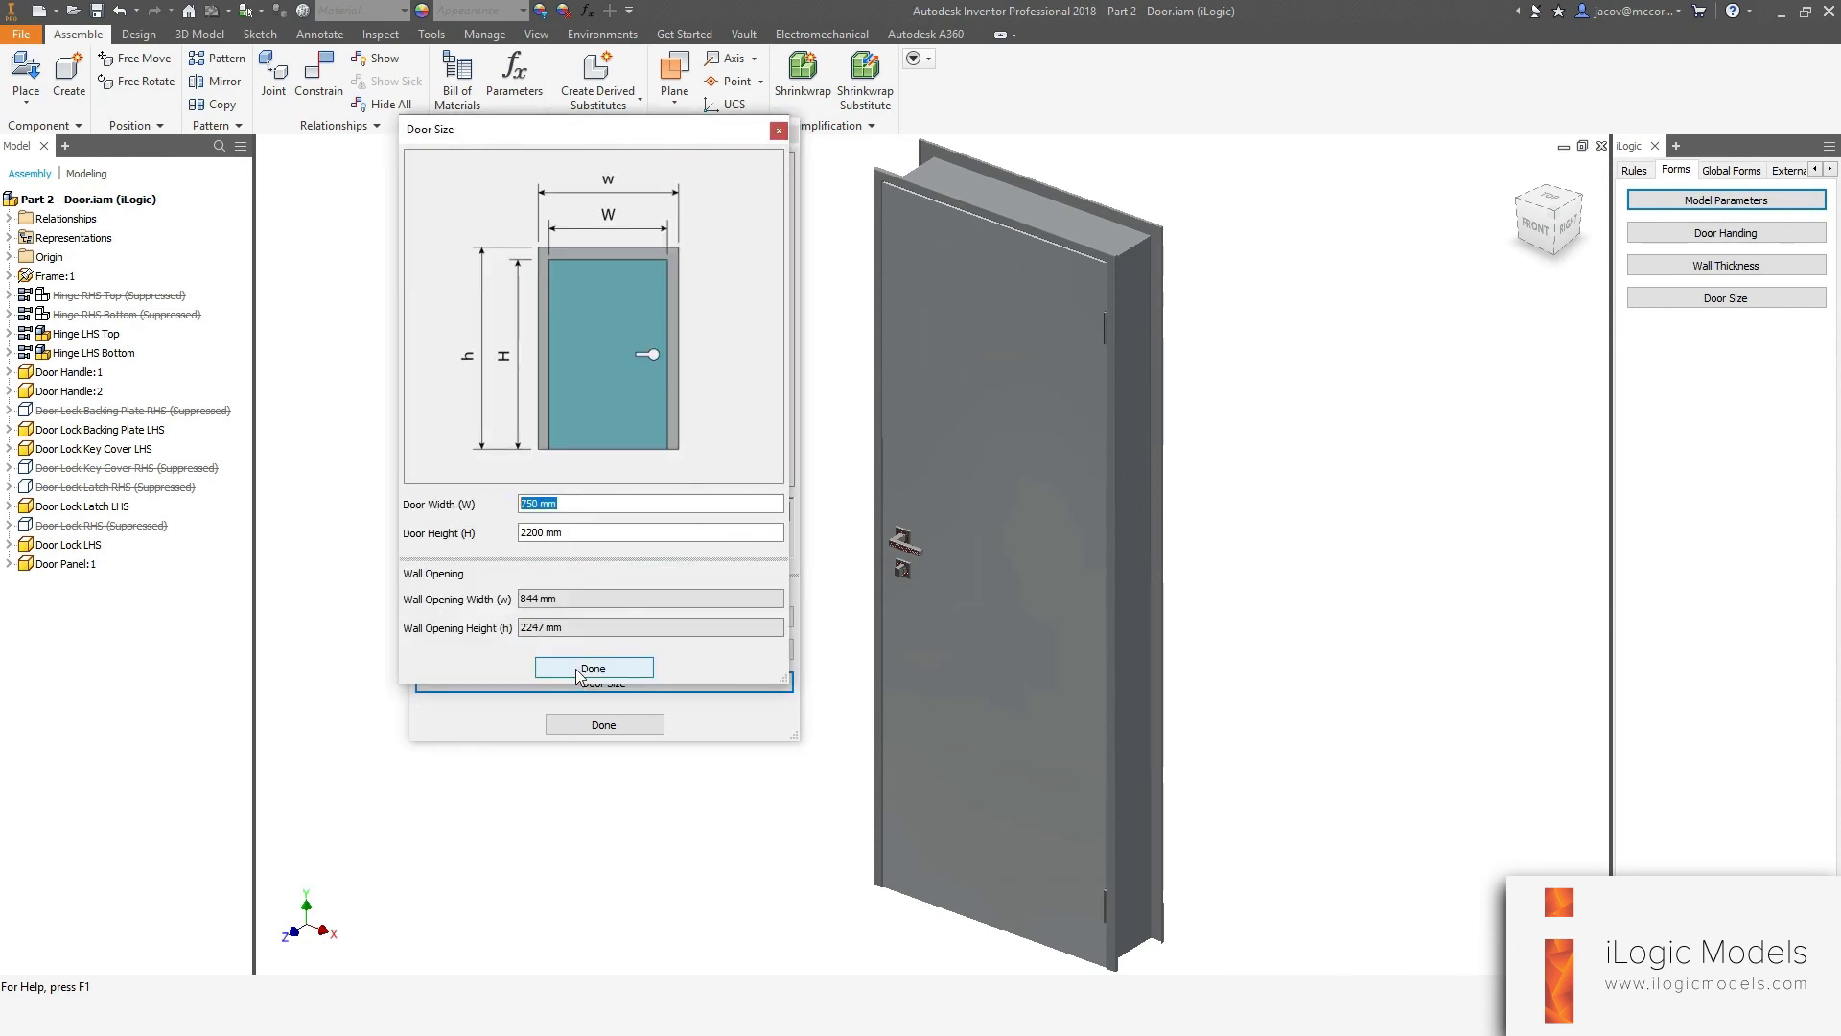
left_click(592, 669)
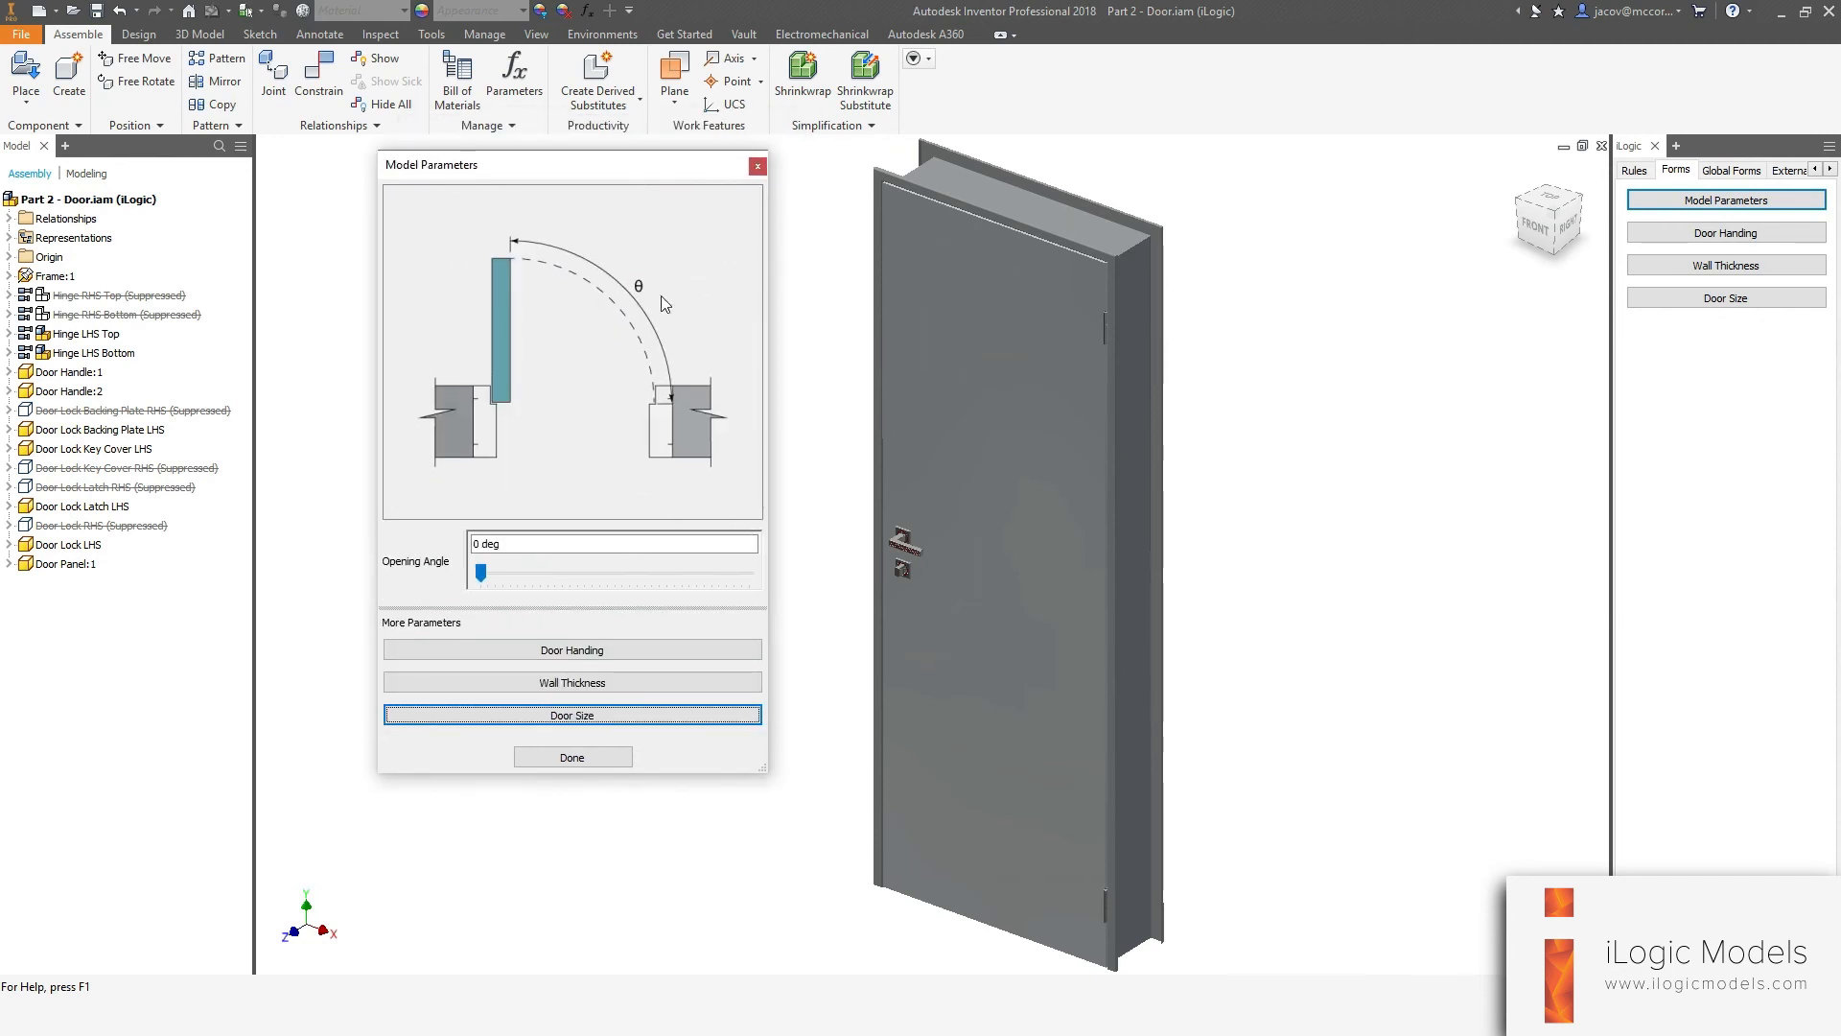